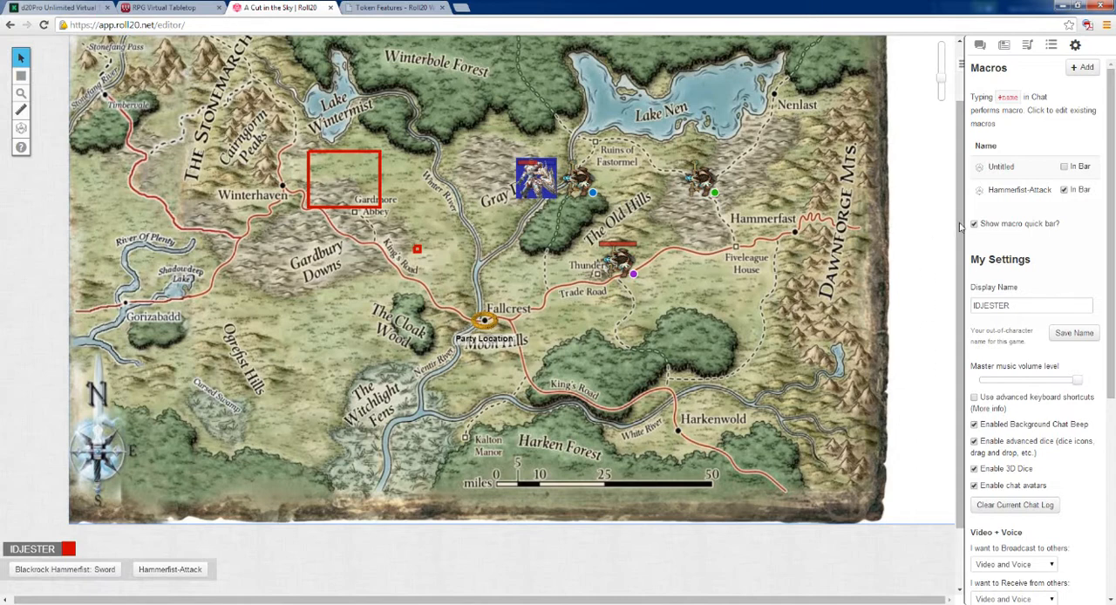
Step: Open the Blackrock Hammerfist token's settings, review its name, bar and aura fields, and save them
click(541, 177)
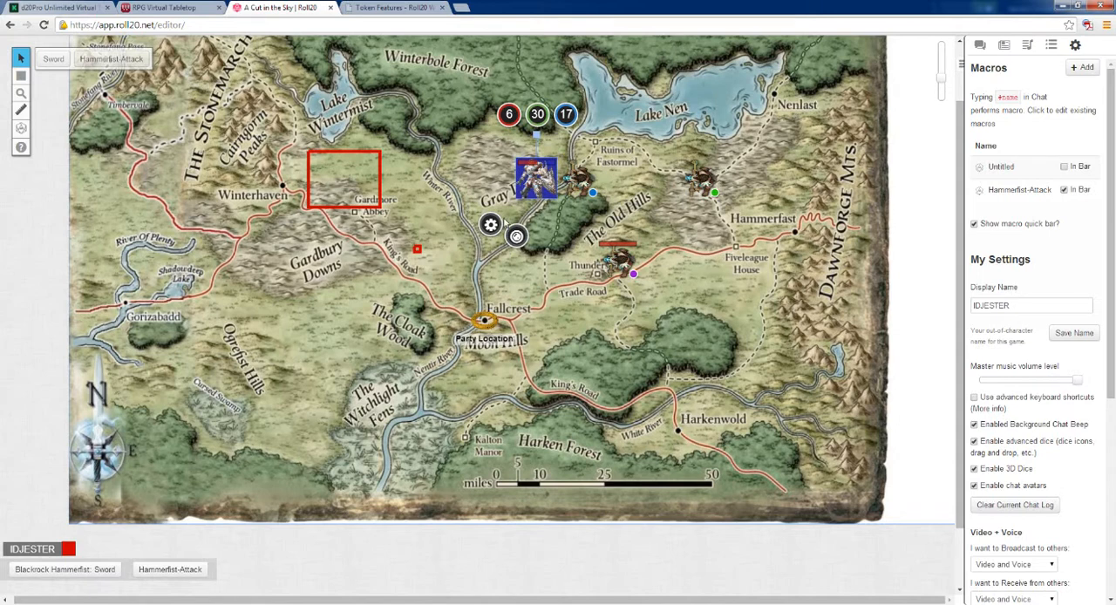
click(491, 225)
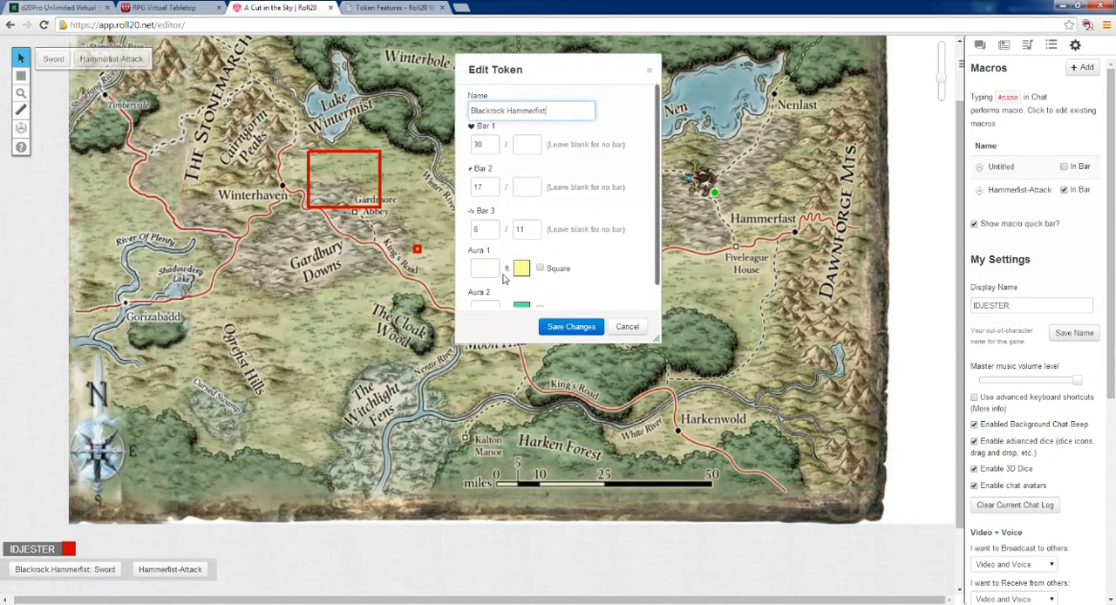
drag(658, 135, 660, 111)
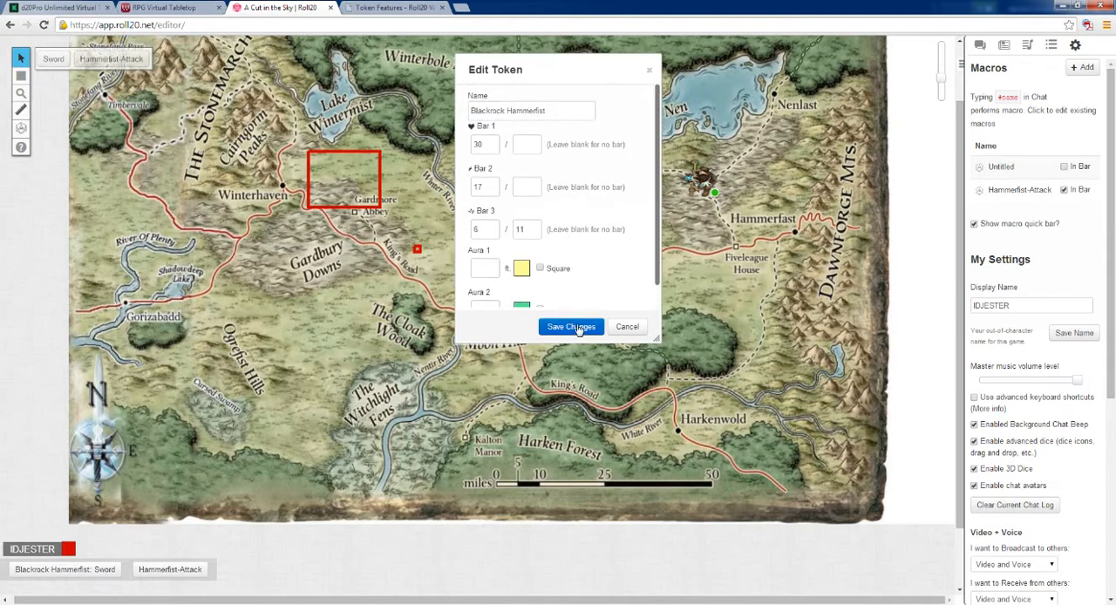
click(571, 327)
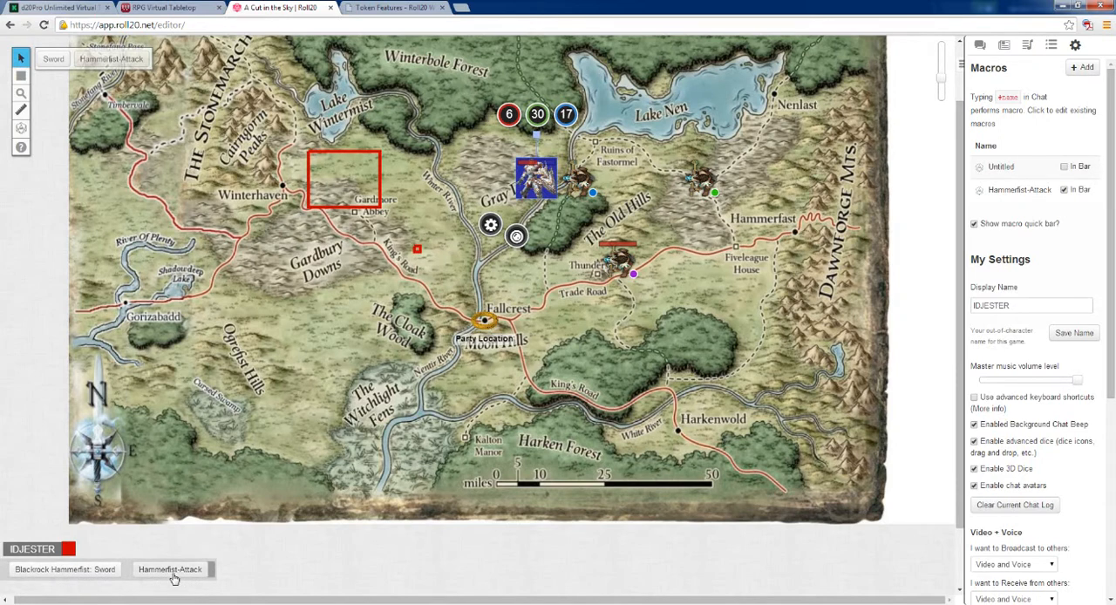
Step: Look through the sidebar's chat, journal, jukebox, decks and rollable tables, and macro and personal settings
click(980, 45)
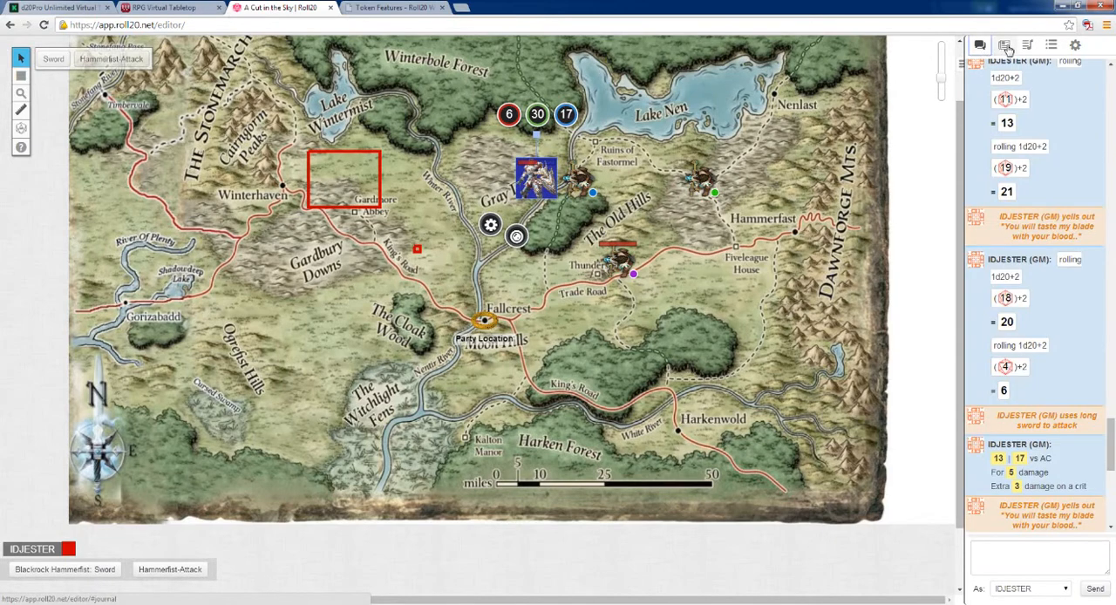
click(1004, 45)
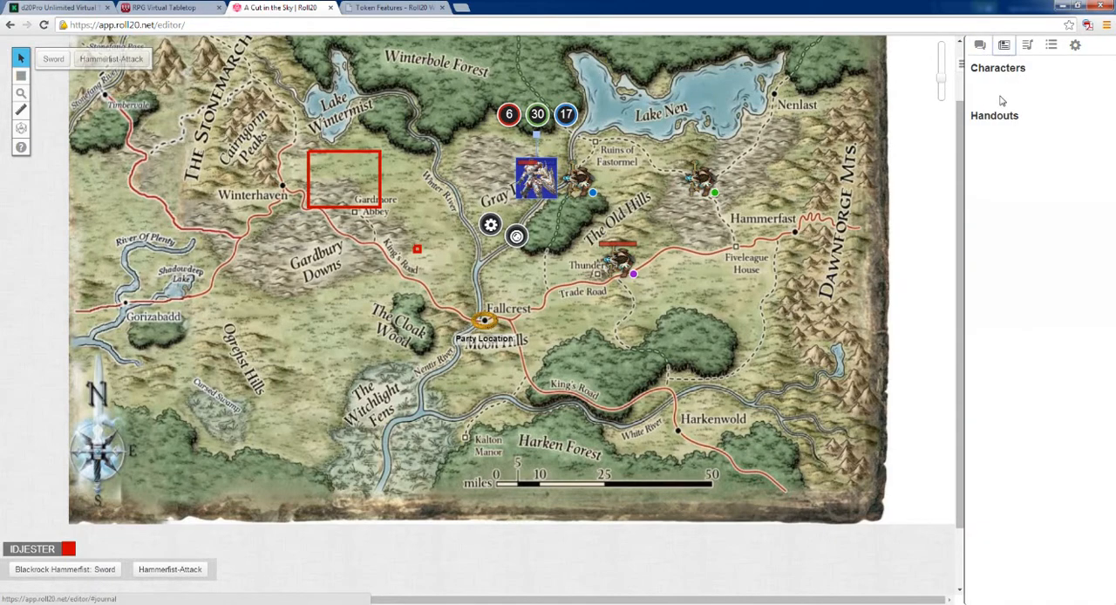
click(1027, 45)
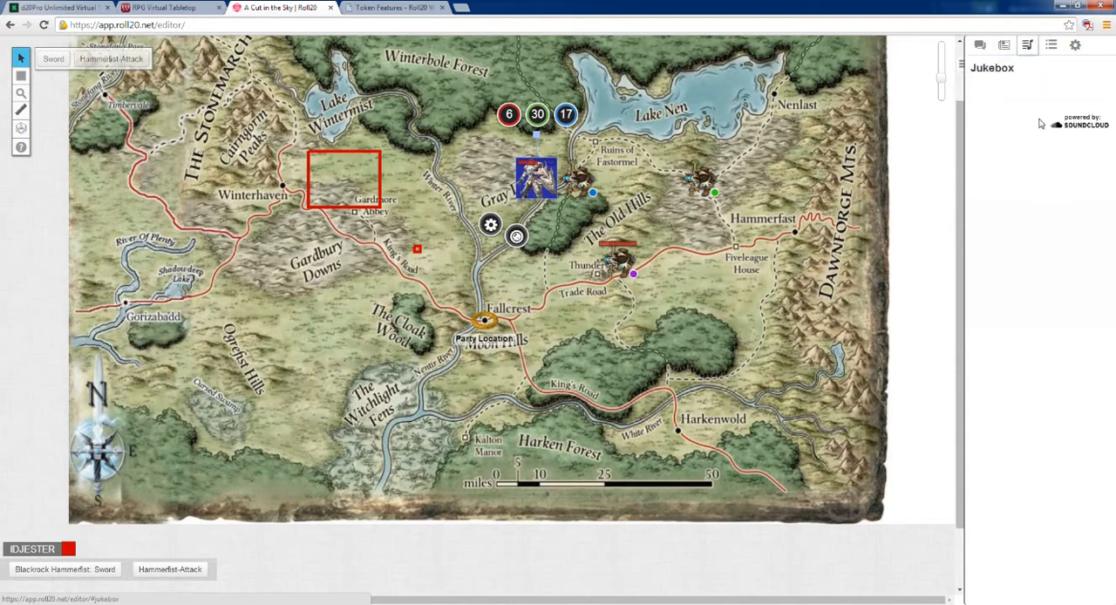
click(1051, 45)
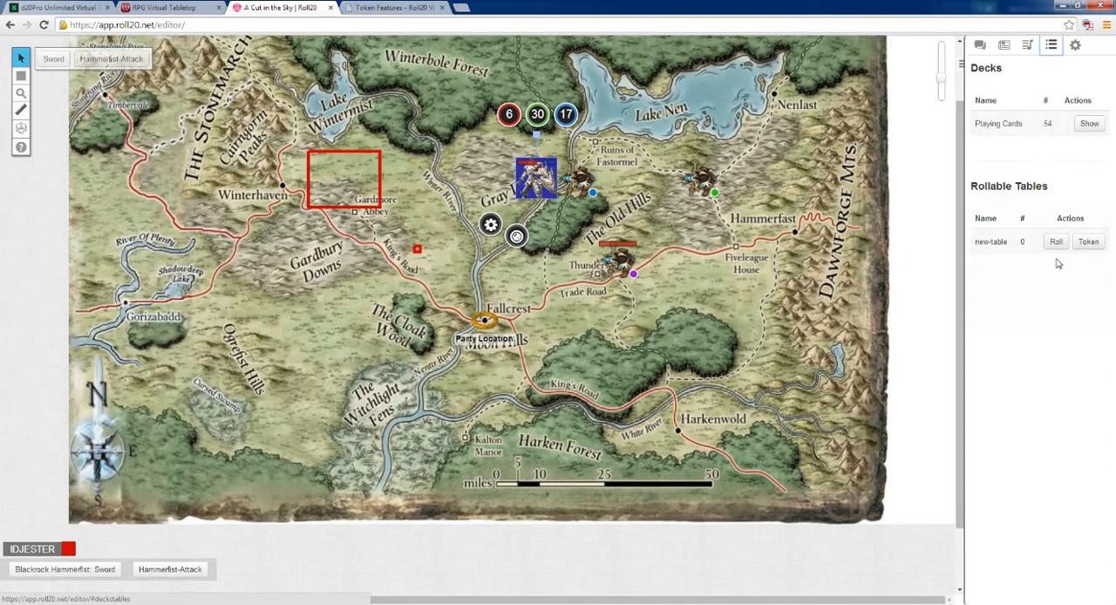
click(1075, 45)
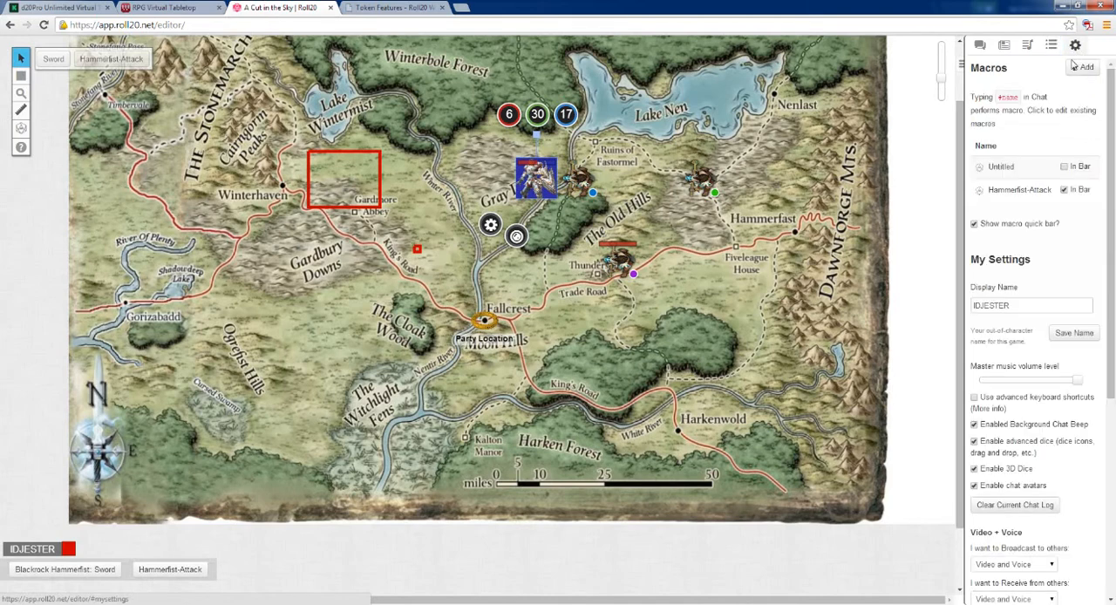
scroll(1046, 261, down, 1)
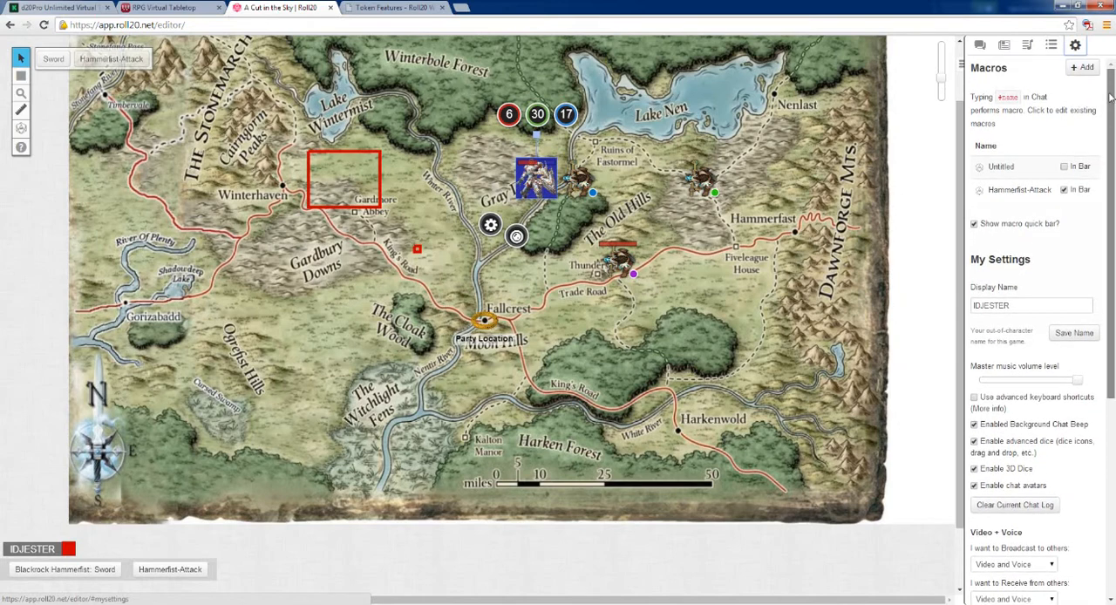
scroll(1081, 139, up, 1)
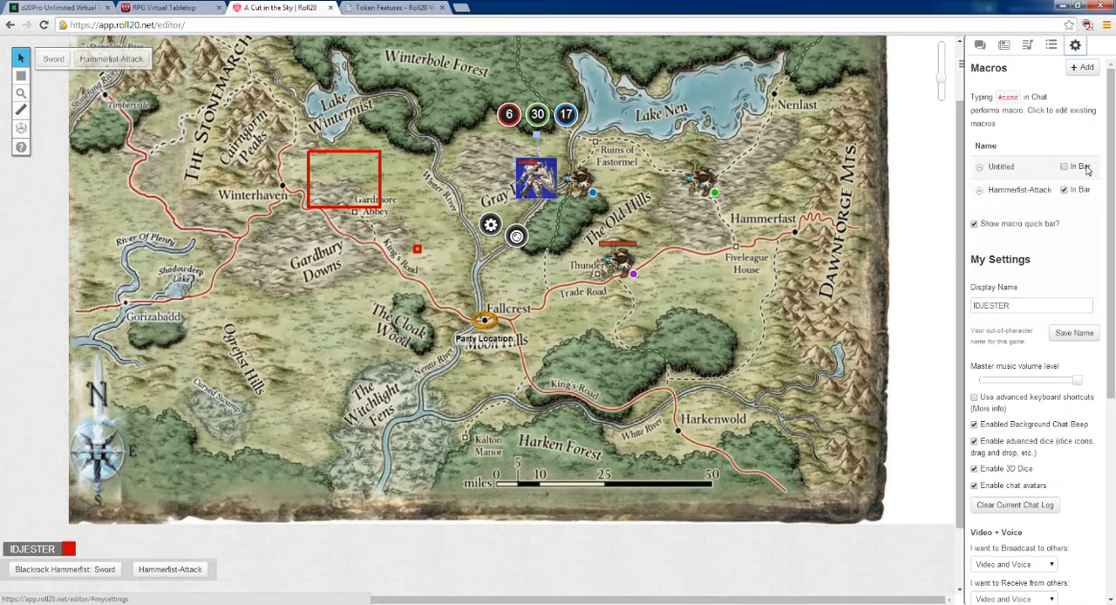
Step: Lower the master music volume from its maximum to slightly above the middle
drag(1110, 156, 1038, 256)
drag(1110, 271, 1098, 341)
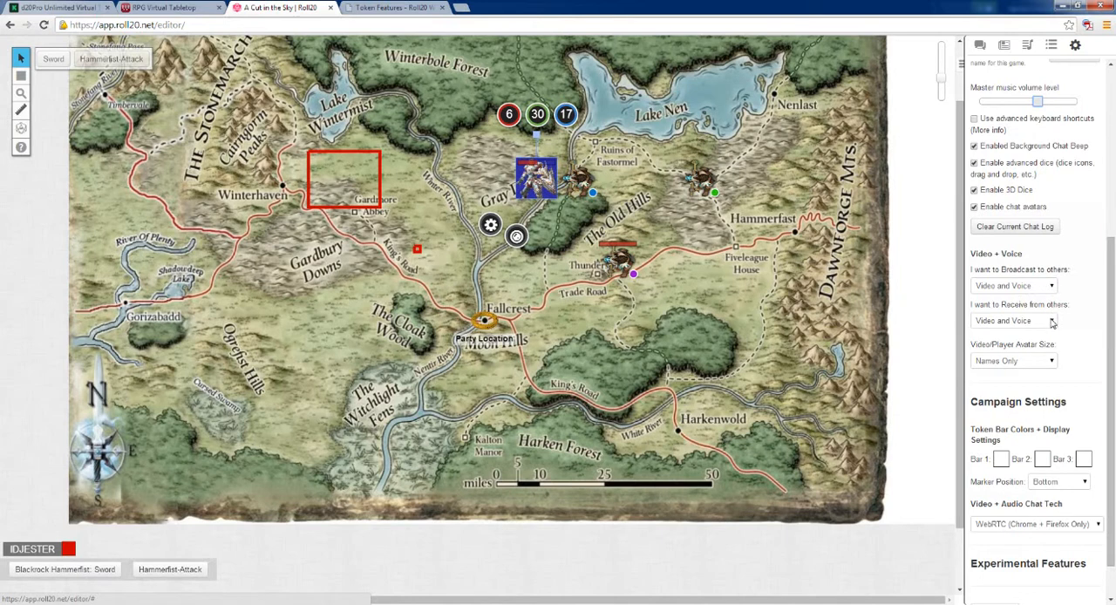
Step: Set the token Bar 1 color to red in the campaign settings and open the color choices for Bar 2
drag(1110, 342, 1111, 394)
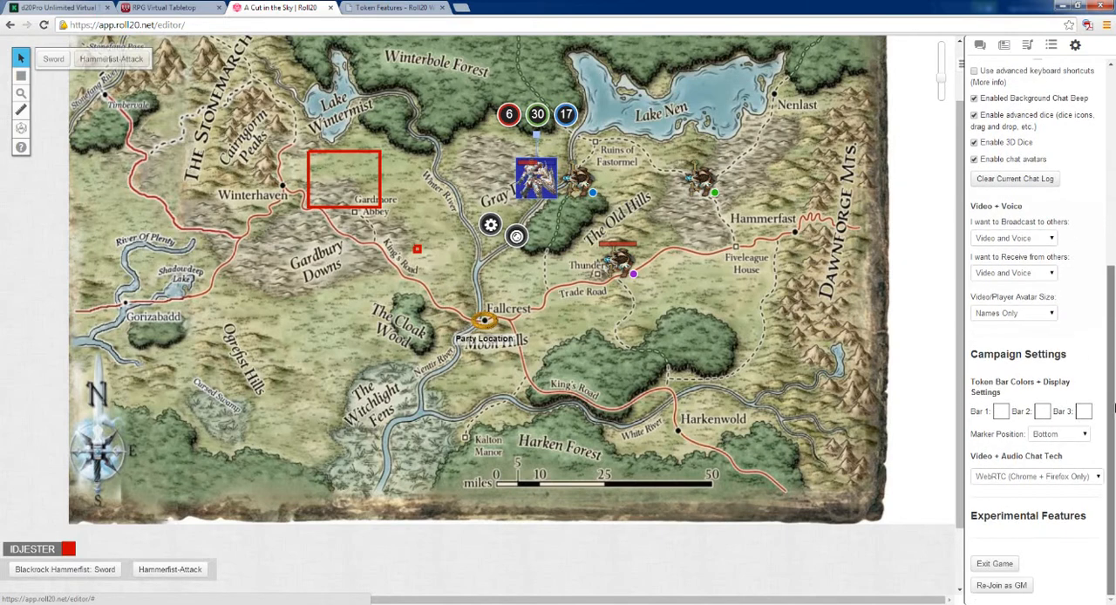
click(1003, 415)
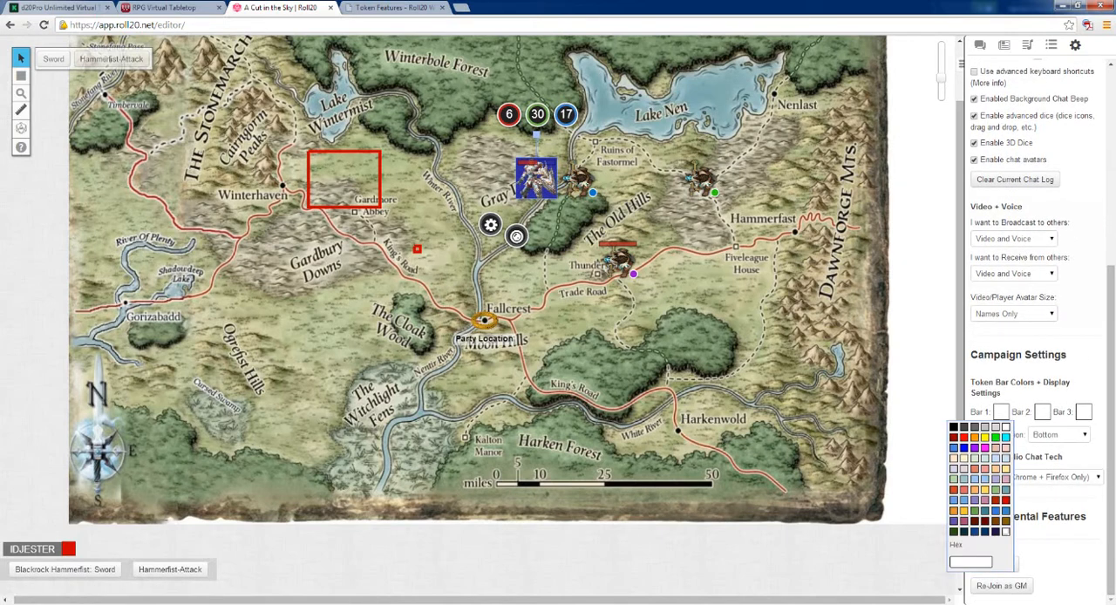
click(1034, 401)
click(1003, 414)
click(1004, 496)
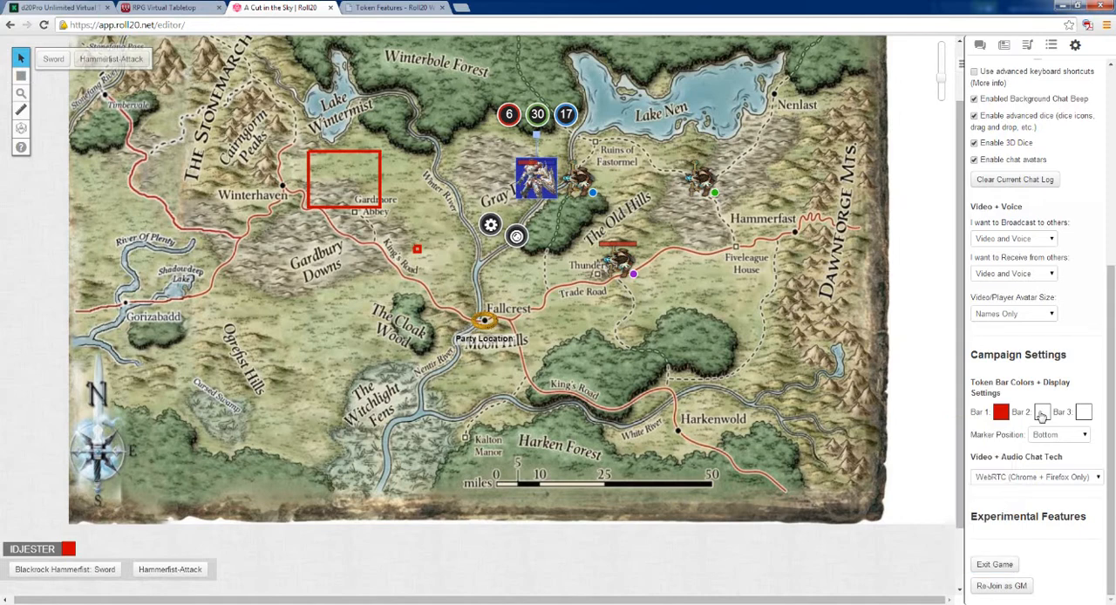
click(1041, 414)
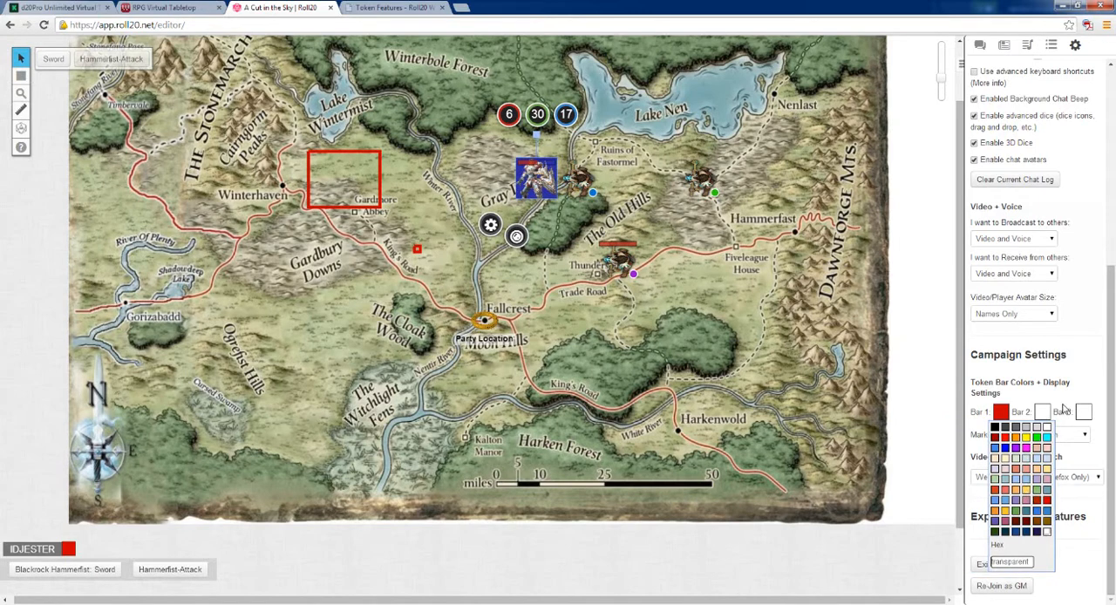
Step: Change the token Bar 1 color to transparent and finally back to white
click(1002, 416)
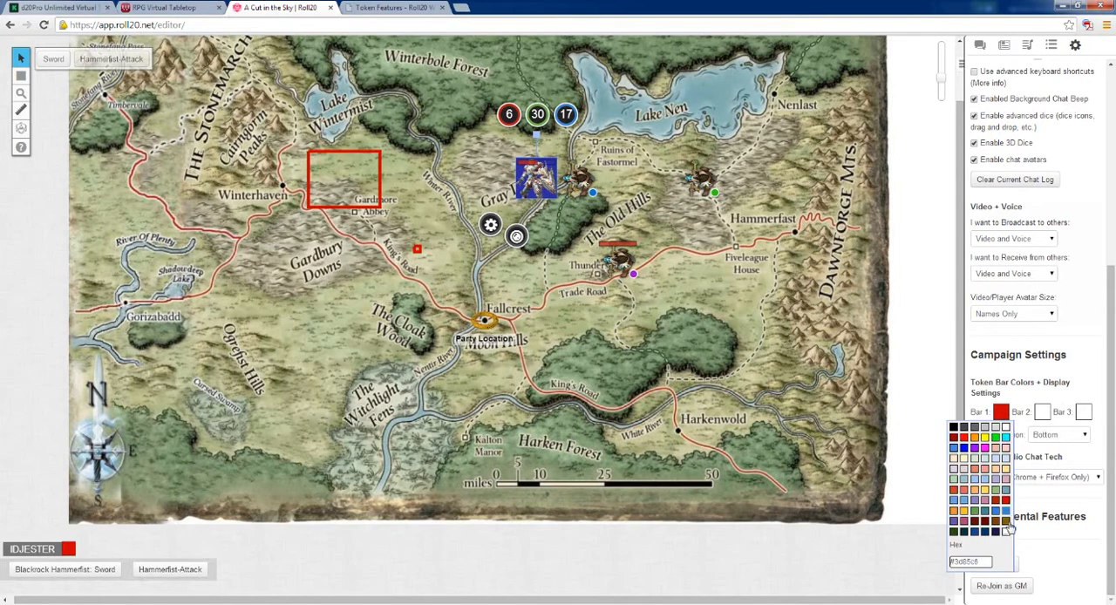
click(1005, 426)
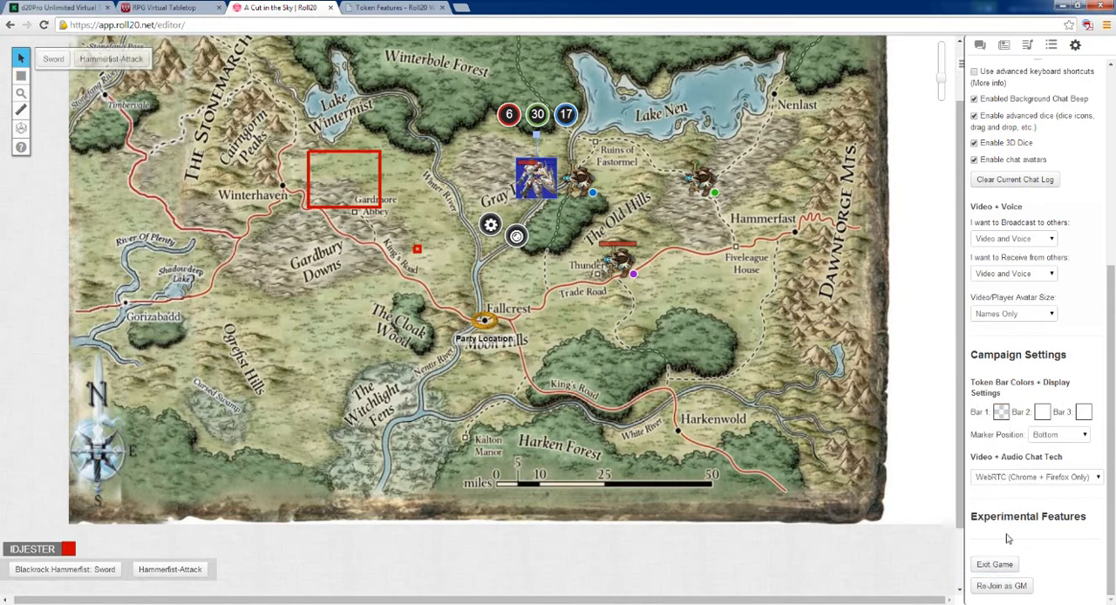
click(1001, 417)
click(1009, 432)
Step: Deselect the Blackrock Hammerfist token so that nothing on the map is selected
click(694, 220)
click(532, 181)
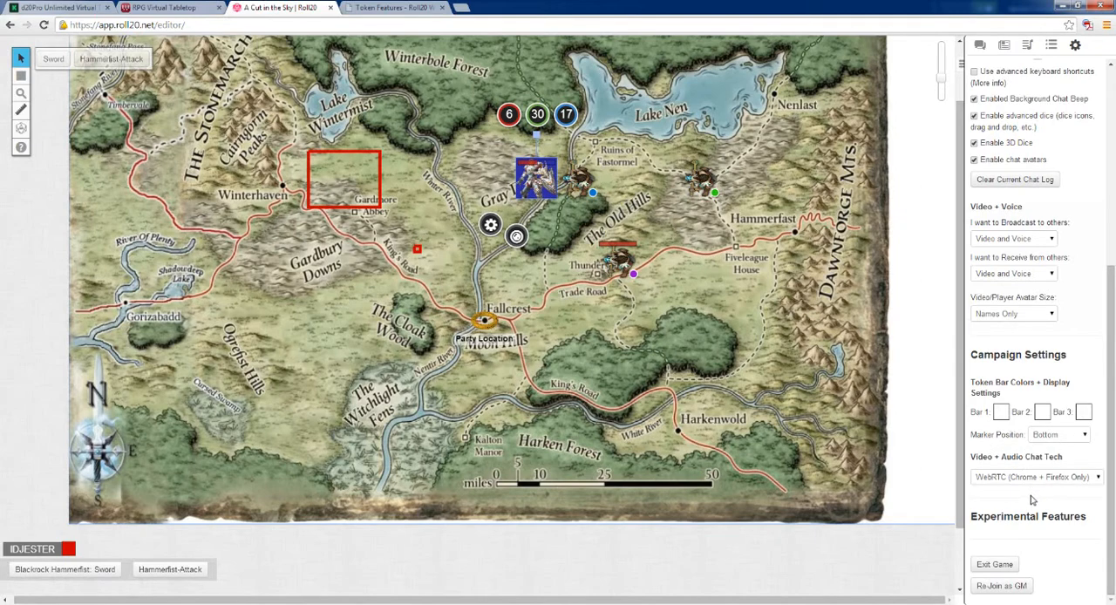
scroll(1023, 326, up, 4)
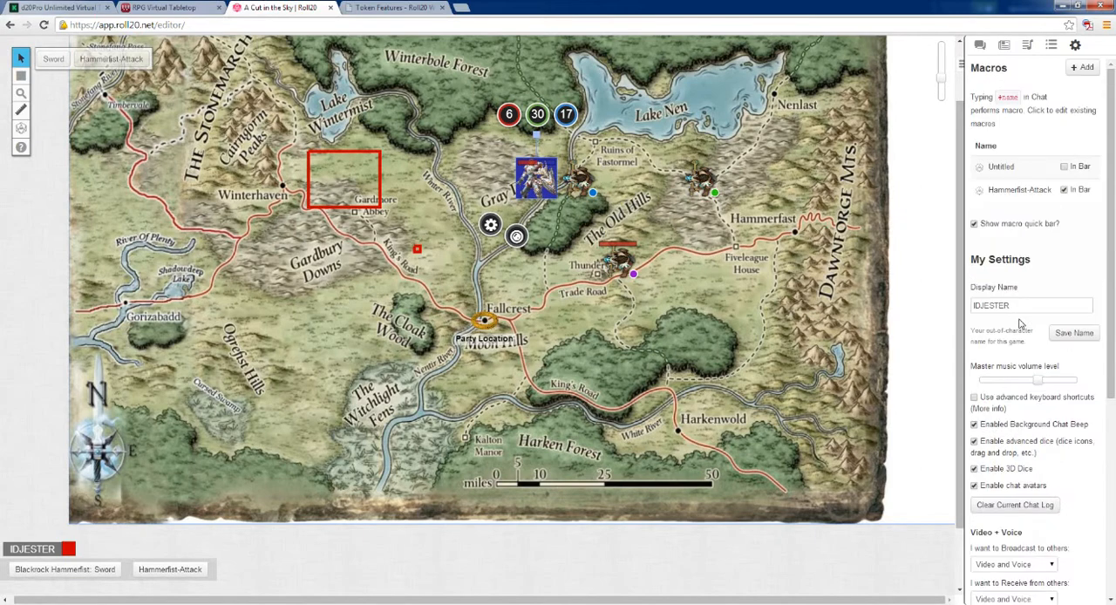
scroll(583, 215, up, 1)
mouse_move(21, 59)
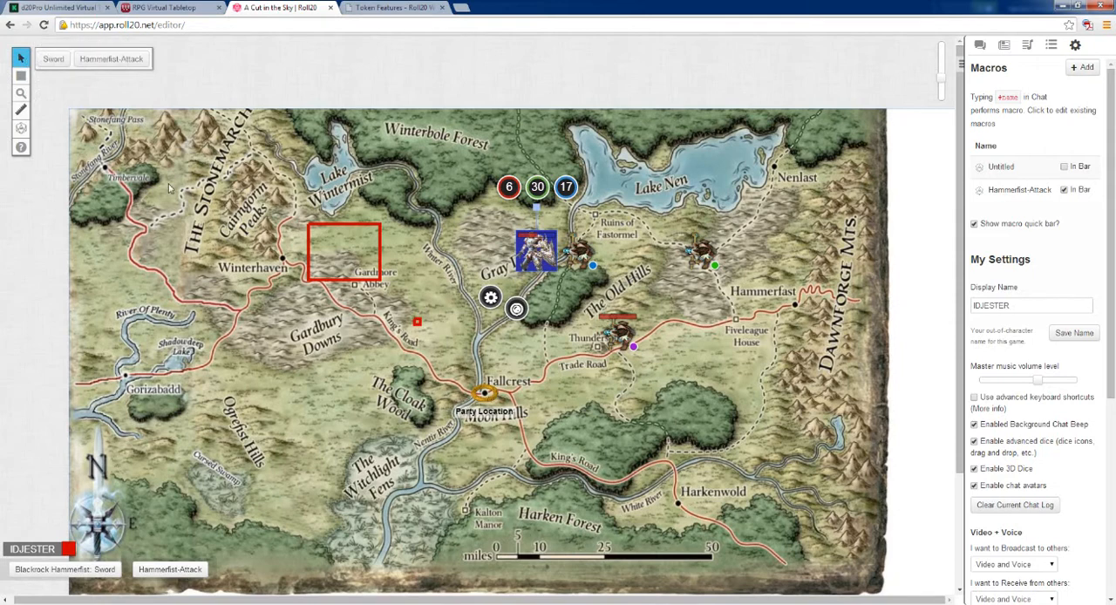
click(211, 203)
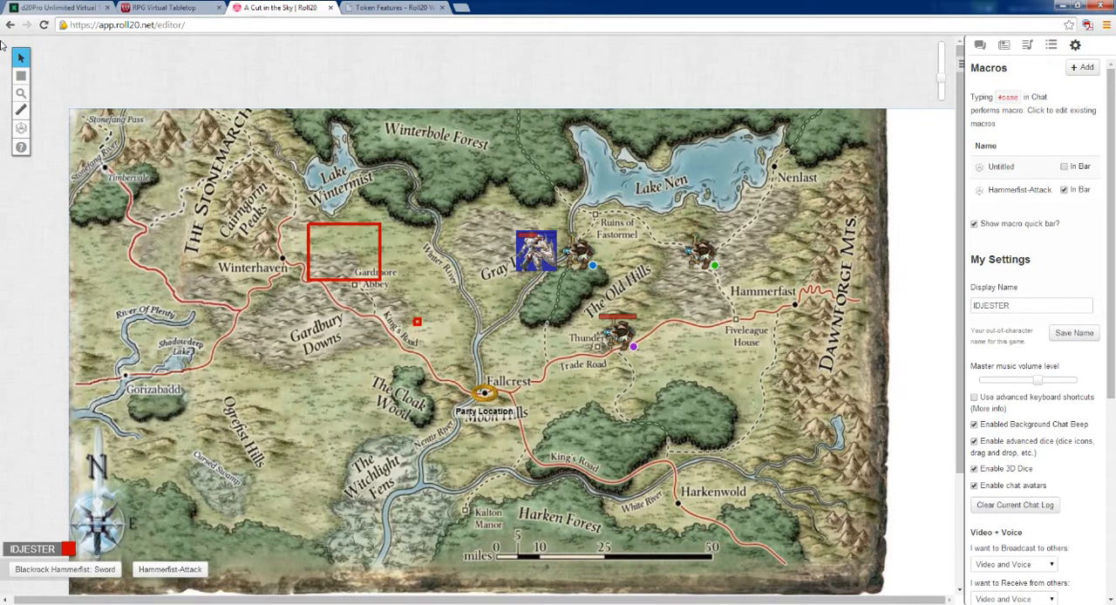
Step: Zoom the map out to 60% and back in to 120%
mouse_move(22, 79)
click(21, 93)
click(63, 90)
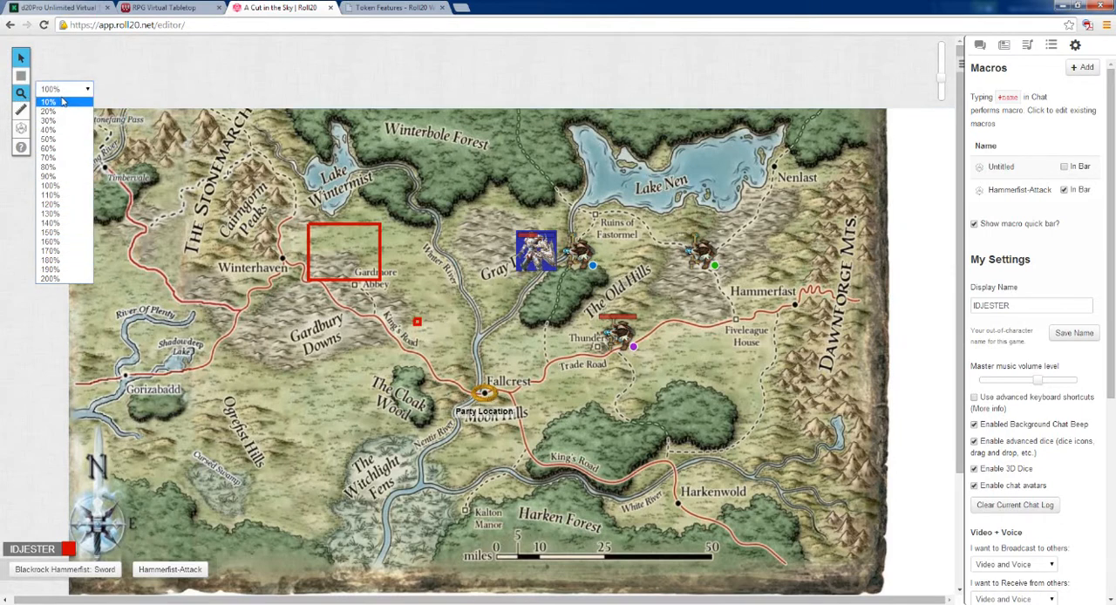
click(55, 149)
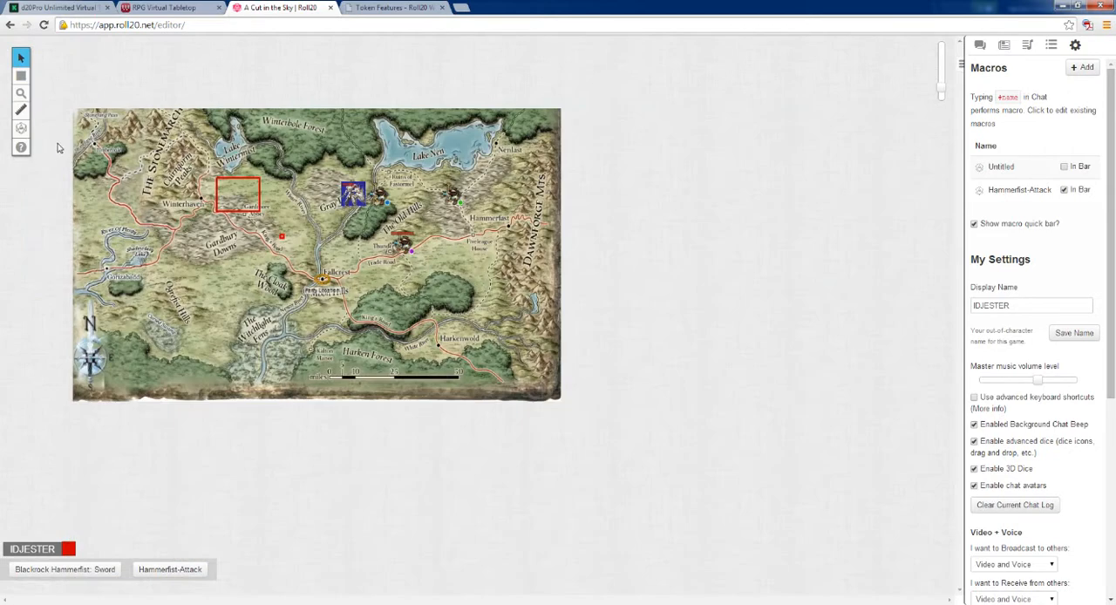
click(21, 93)
click(62, 89)
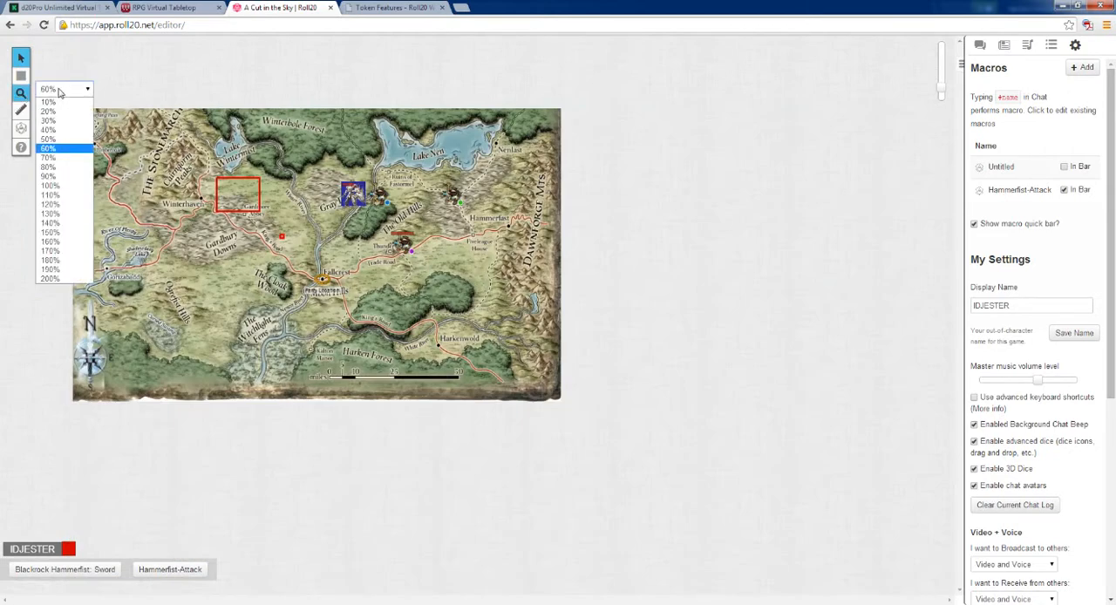
click(62, 204)
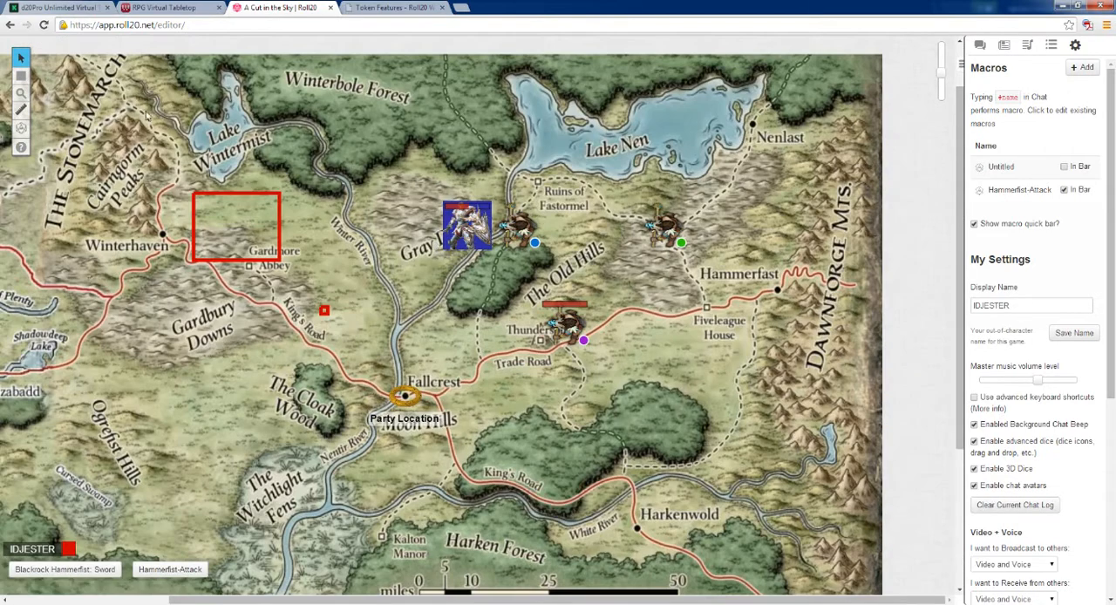
Step: Measure distances on the map around Lake Wintermist and across toward Lake Nen with the ruler
click(22, 111)
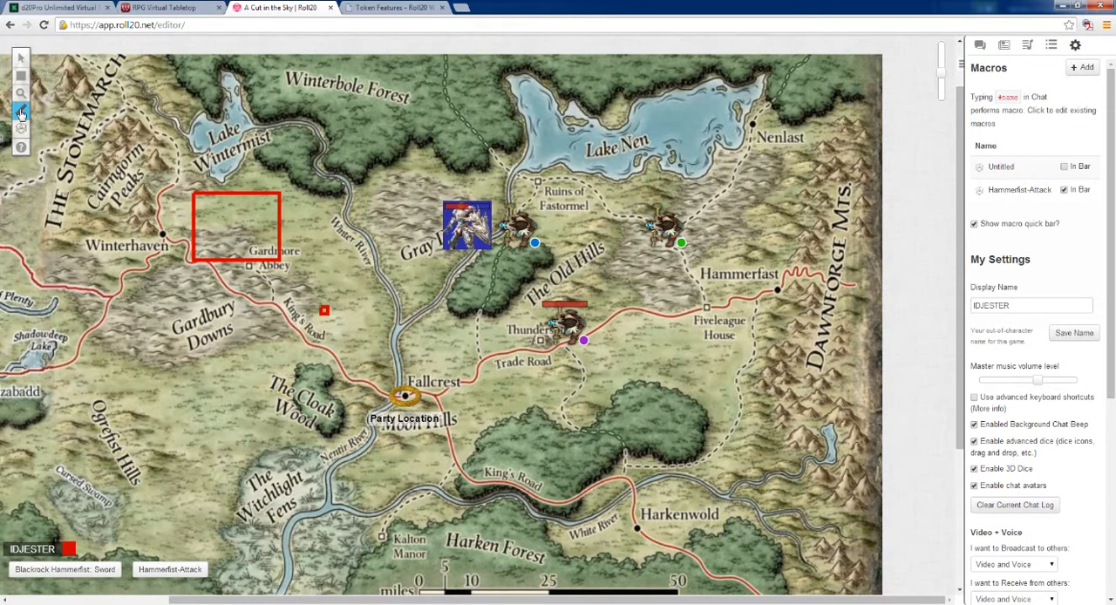
drag(333, 279, 192, 112)
drag(260, 107, 544, 115)
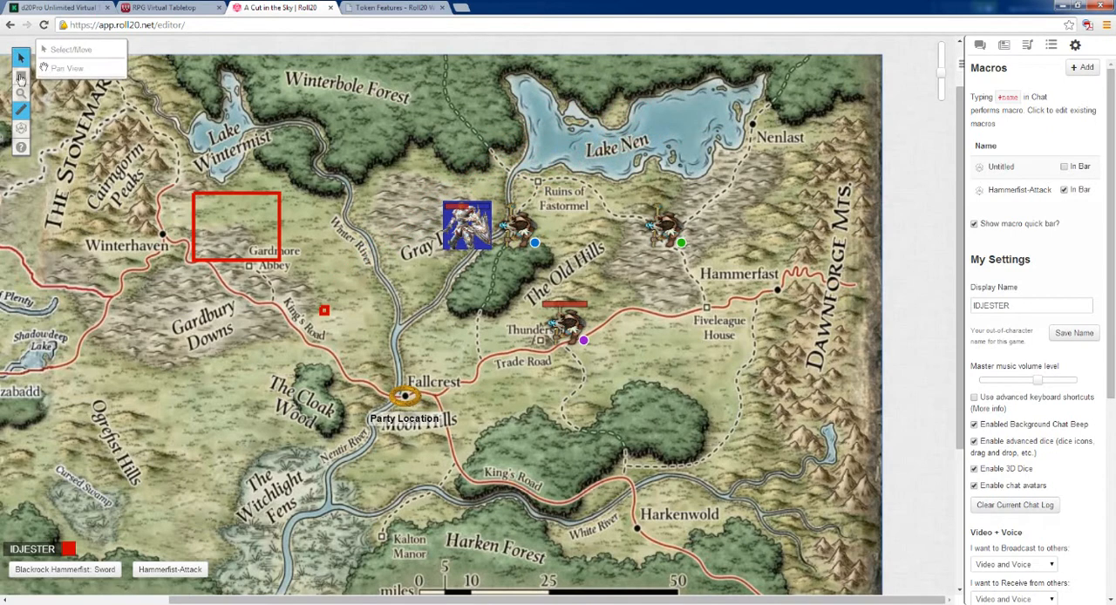
Step: Roll a basic d20 with the dice roller and view the roll in the chat
click(20, 129)
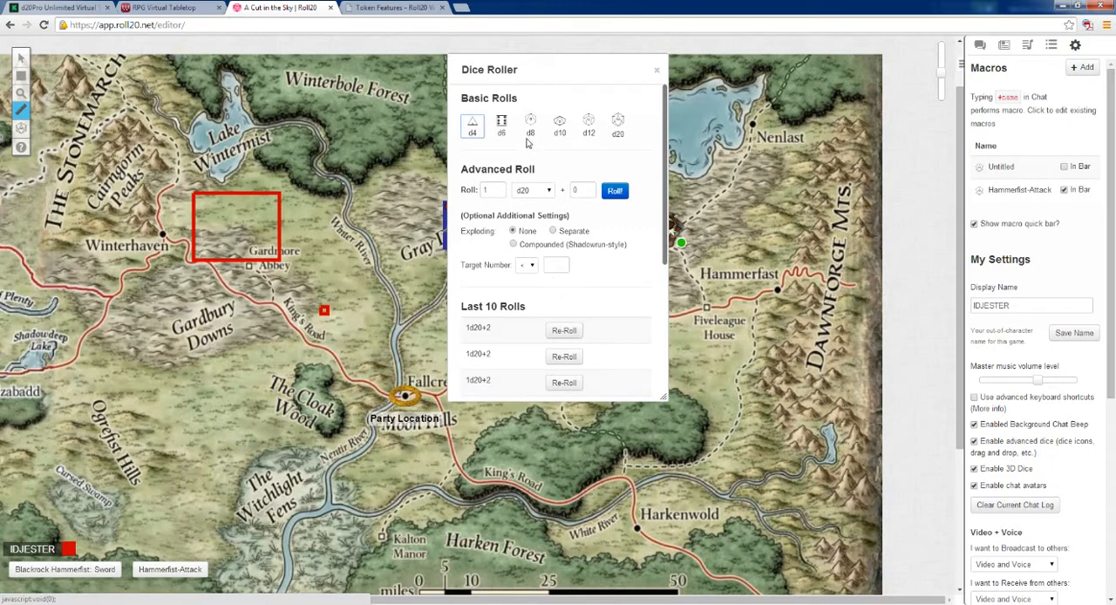
click(618, 125)
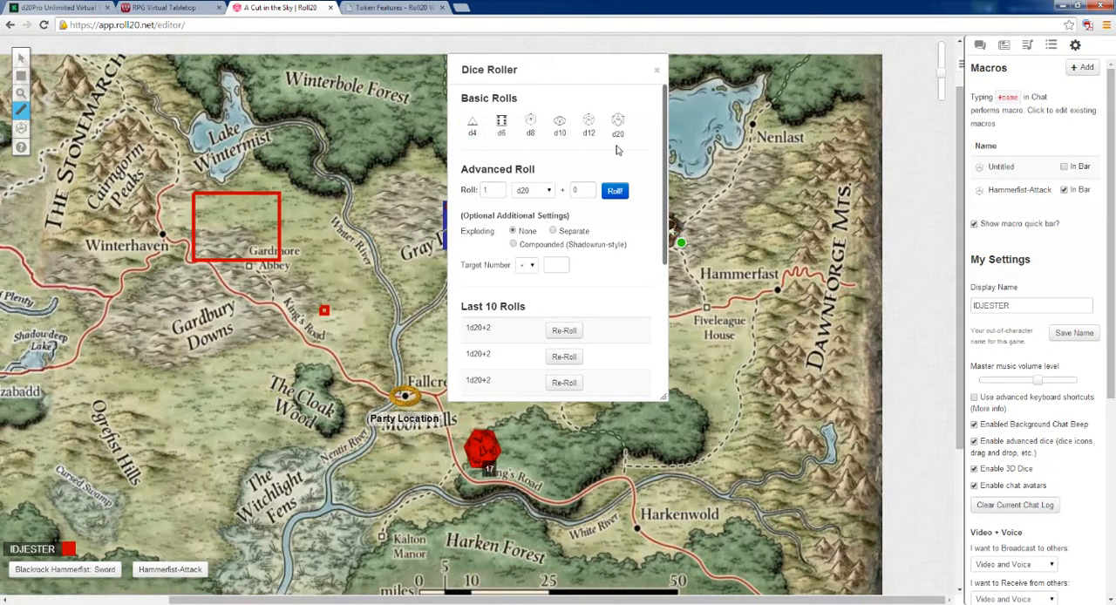
click(980, 45)
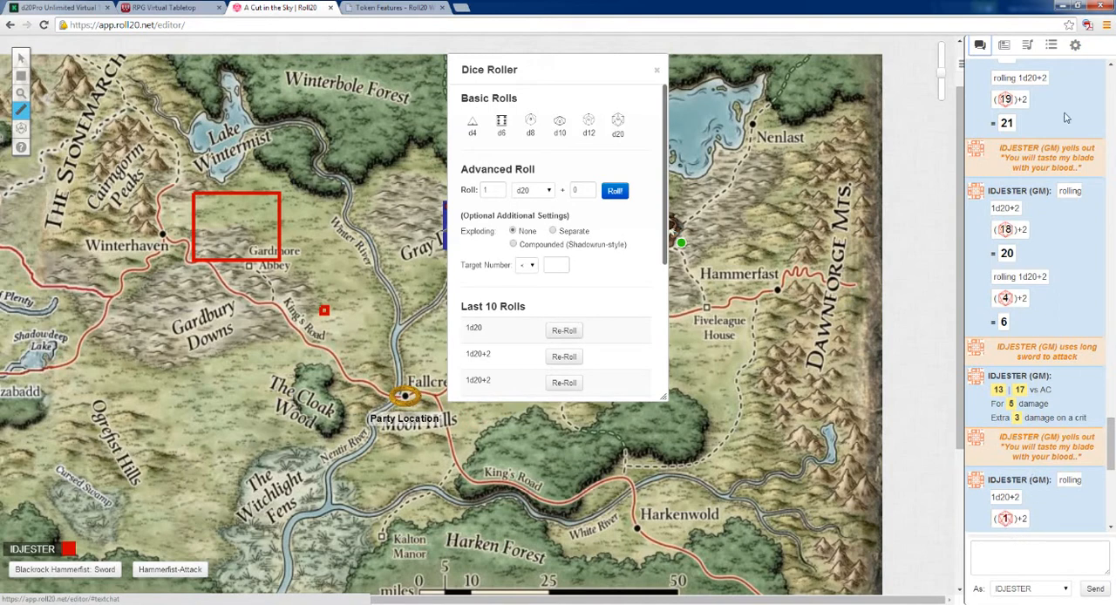
Step: Clear the current chat log and return to the chat
click(1075, 45)
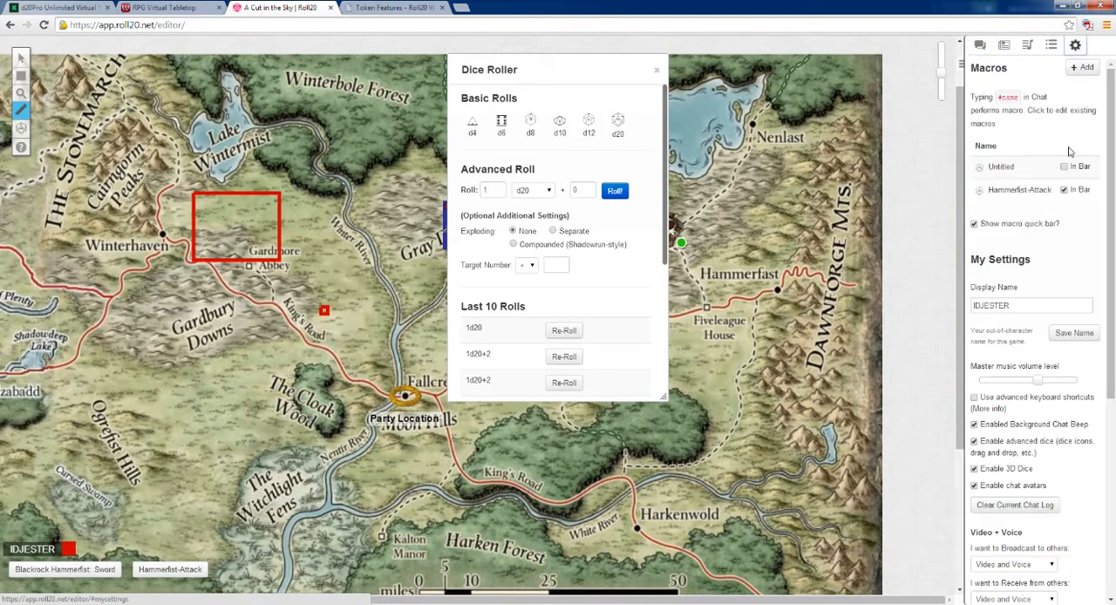
click(1036, 506)
click(980, 46)
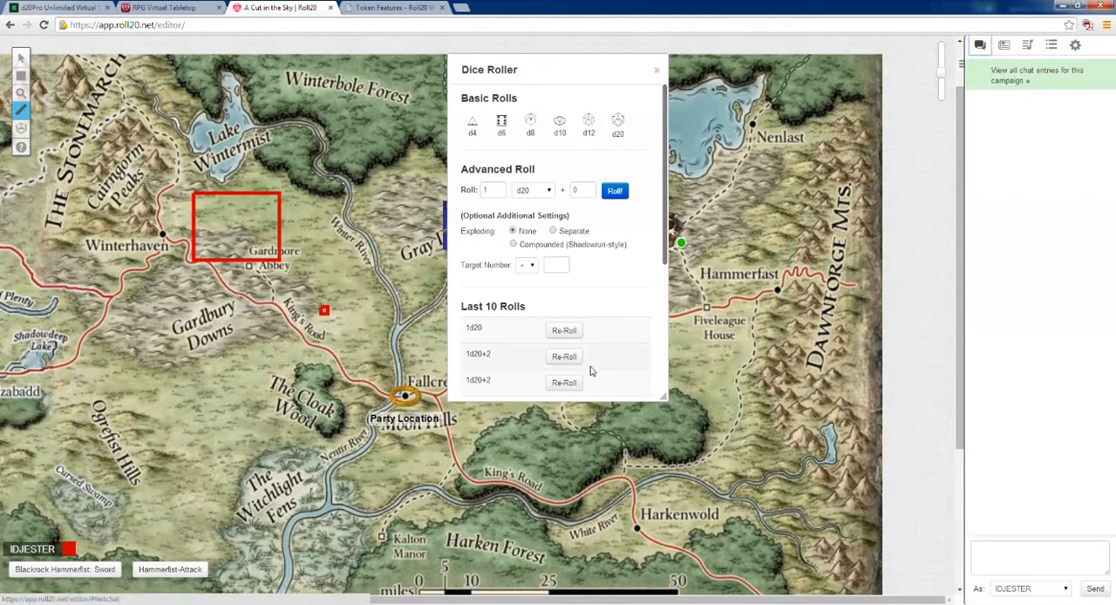
Step: Roll 1d20 into the cleared chat and close the dice roller
click(615, 191)
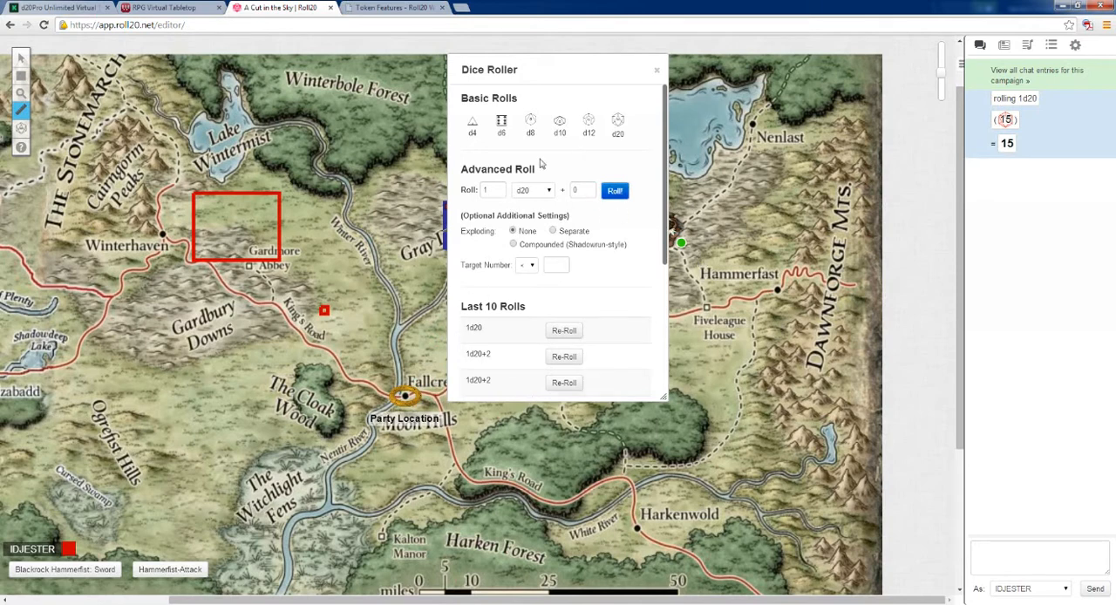
click(656, 75)
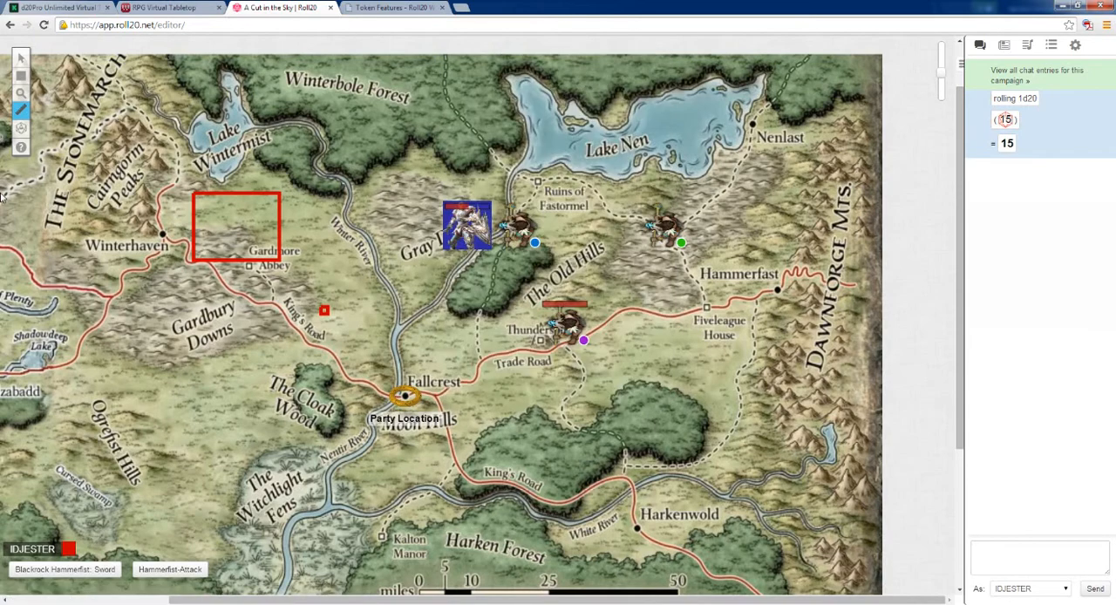
Step: Activate the shape drawing tool and set its line thickness to Regular
mouse_move(21, 151)
mouse_move(21, 109)
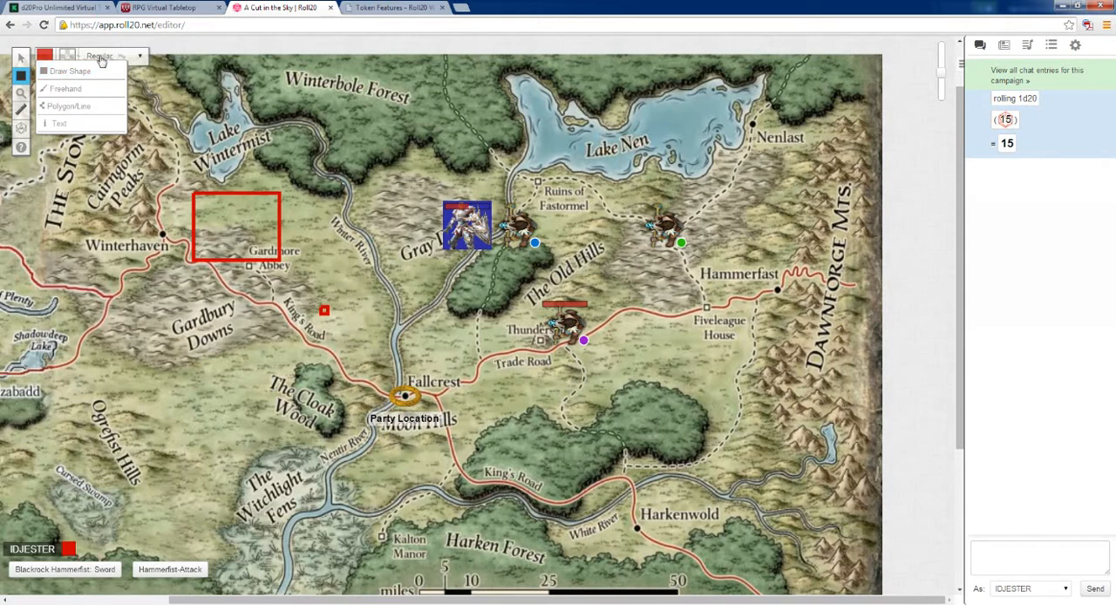
click(109, 58)
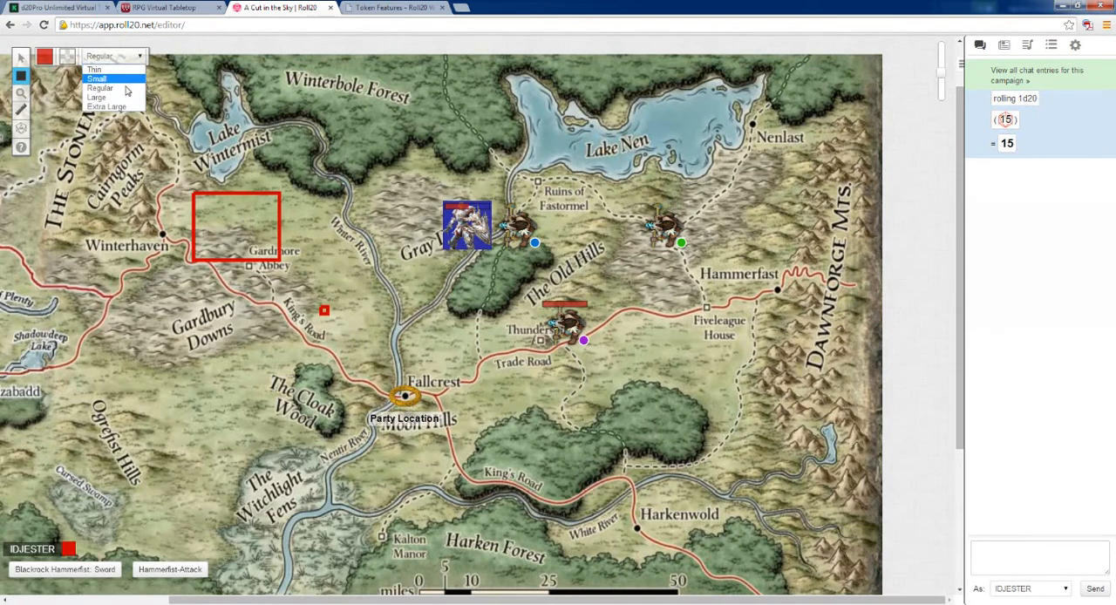
click(121, 90)
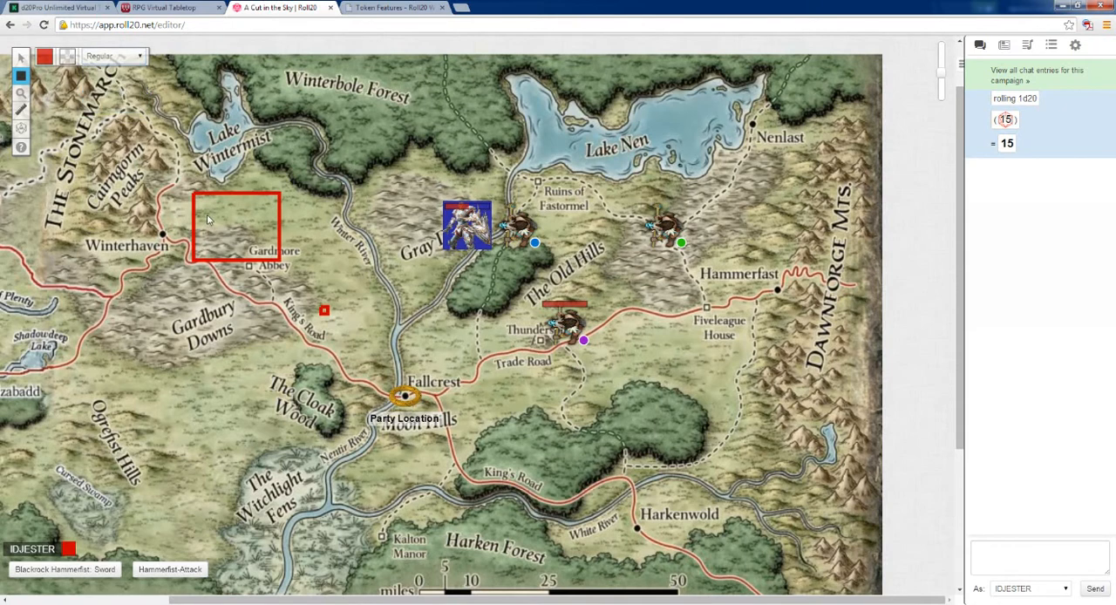
Step: Try a light red fill and an orange outline colour for drawn shapes
click(69, 59)
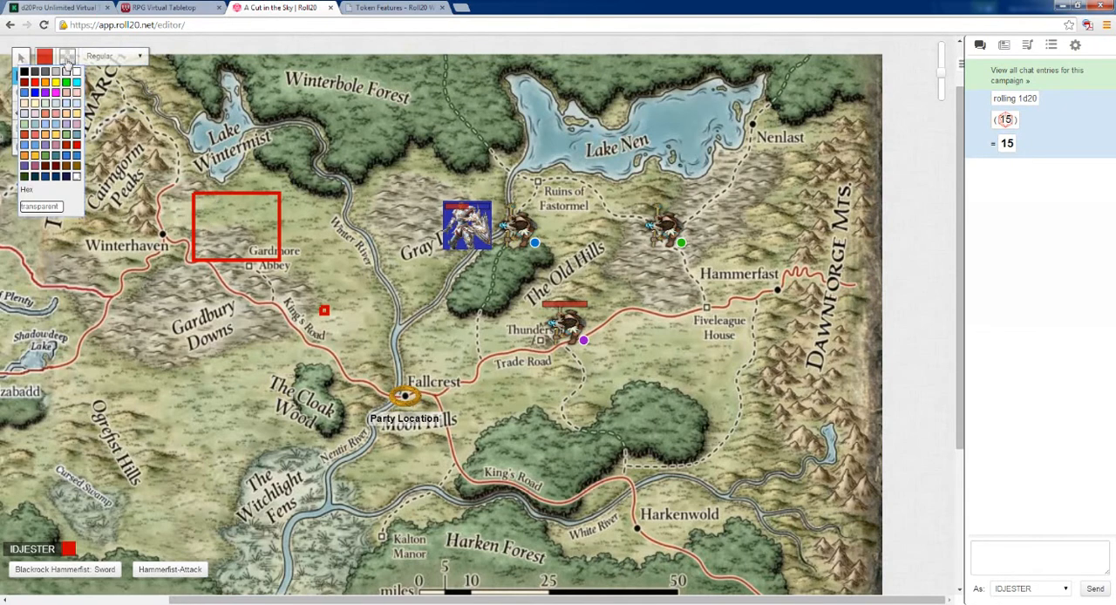
click(58, 116)
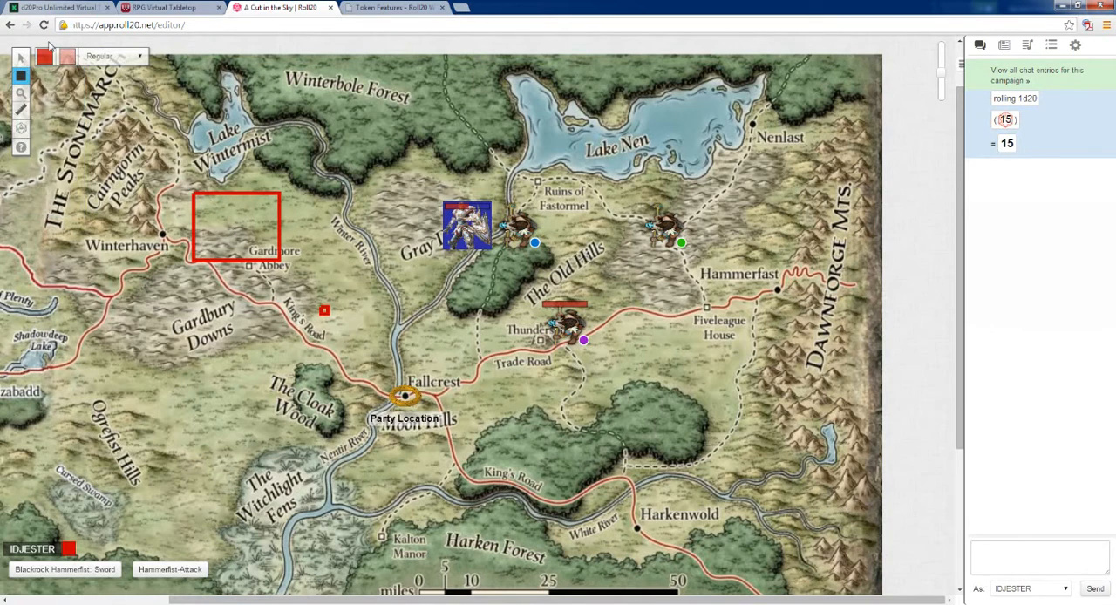
click(44, 59)
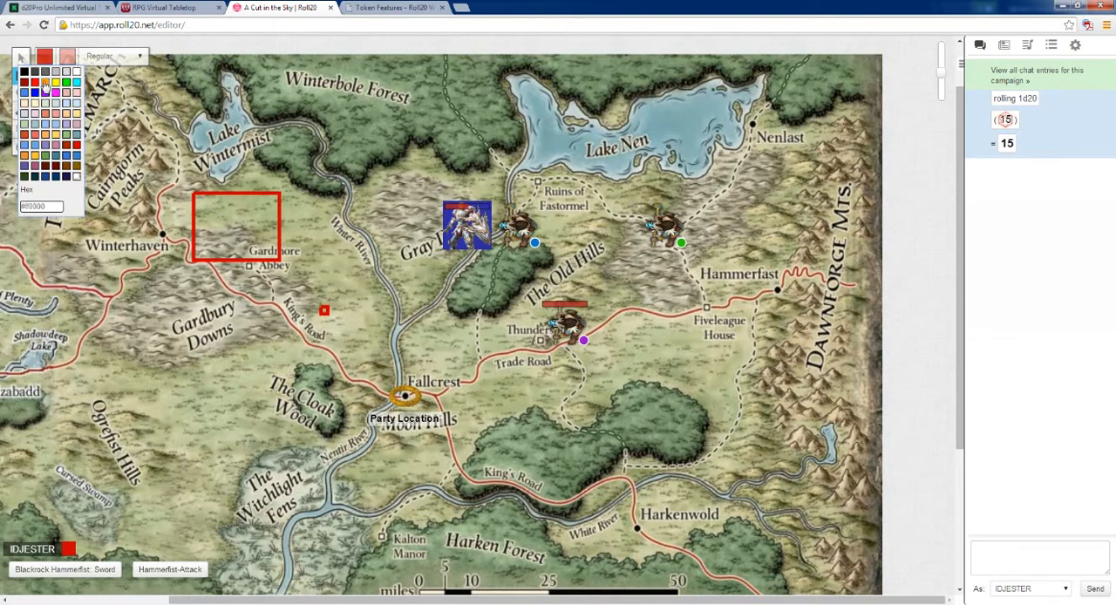
click(46, 82)
Step: Draw a red, unfilled rectangle over Cairngorm Peaks and Winterhaven on the map
mouse_move(27, 78)
click(70, 70)
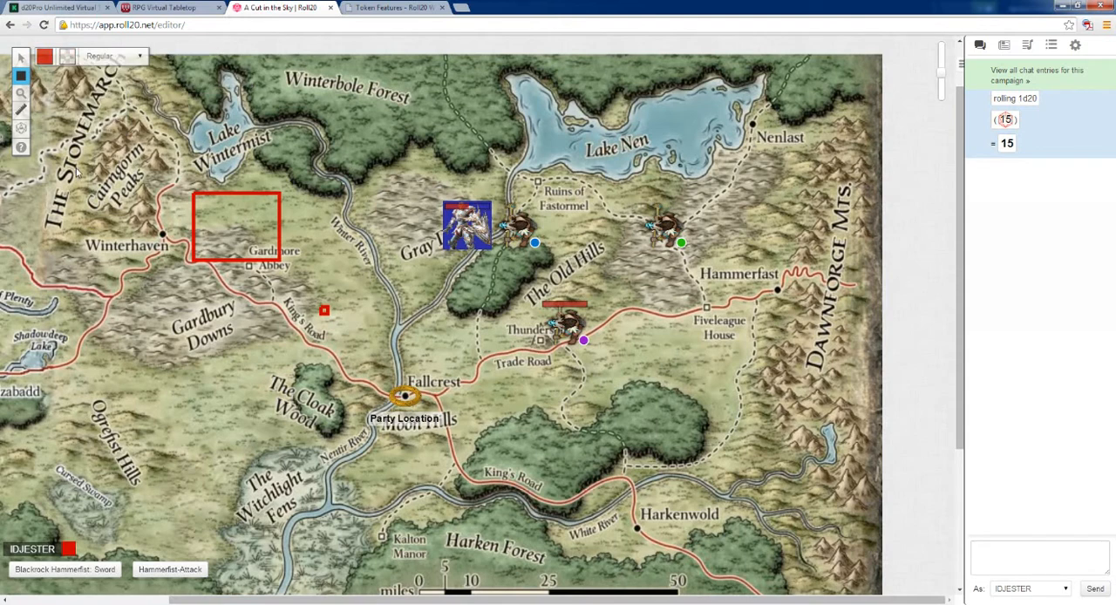
mouse_move(75, 166)
mouse_down()
mouse_move(164, 307)
mouse_move(158, 296)
mouse_up()
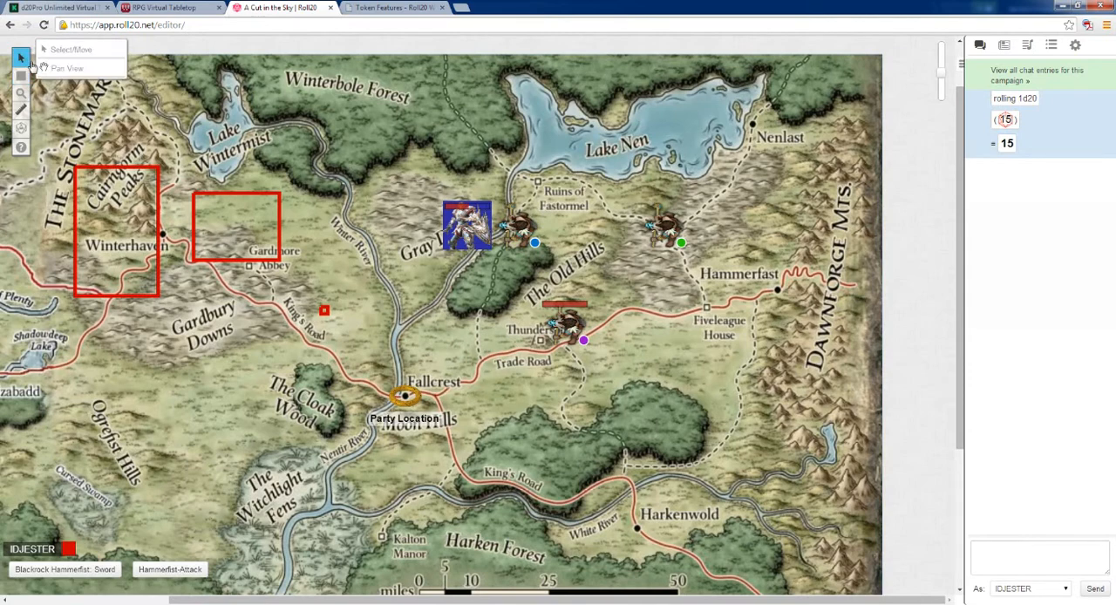
Step: Switch to Pan View and move the map around in several directions
click(62, 68)
drag(193, 140, 272, 127)
drag(541, 249, 629, 318)
mouse_move(580, 458)
mouse_down()
mouse_move(542, 225)
mouse_move(558, 332)
mouse_move(546, 444)
mouse_move(512, 452)
mouse_move(460, 402)
mouse_up()
drag(484, 205, 562, 113)
Step: Look through the player's journal and settings, and rejoin the campaign as GM
click(1003, 44)
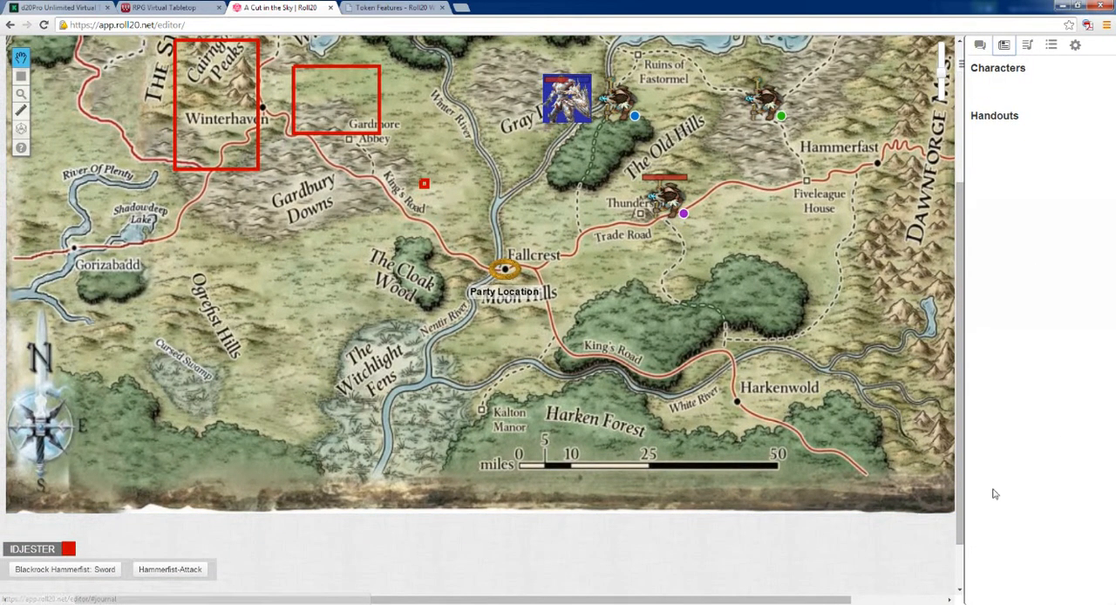
click(1072, 46)
scroll(1007, 462, down, 10)
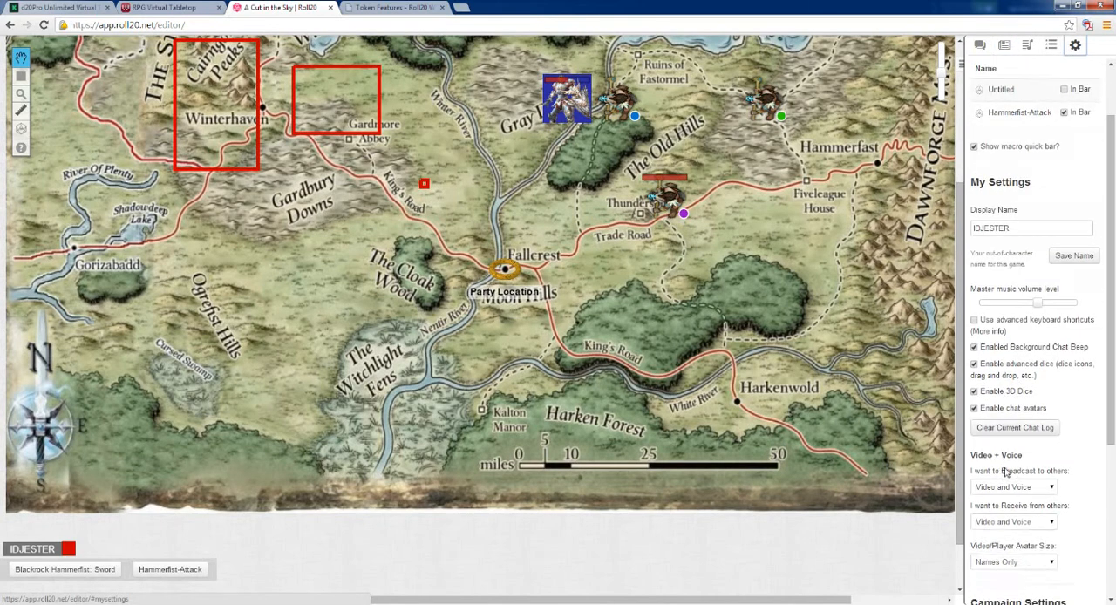
click(1007, 592)
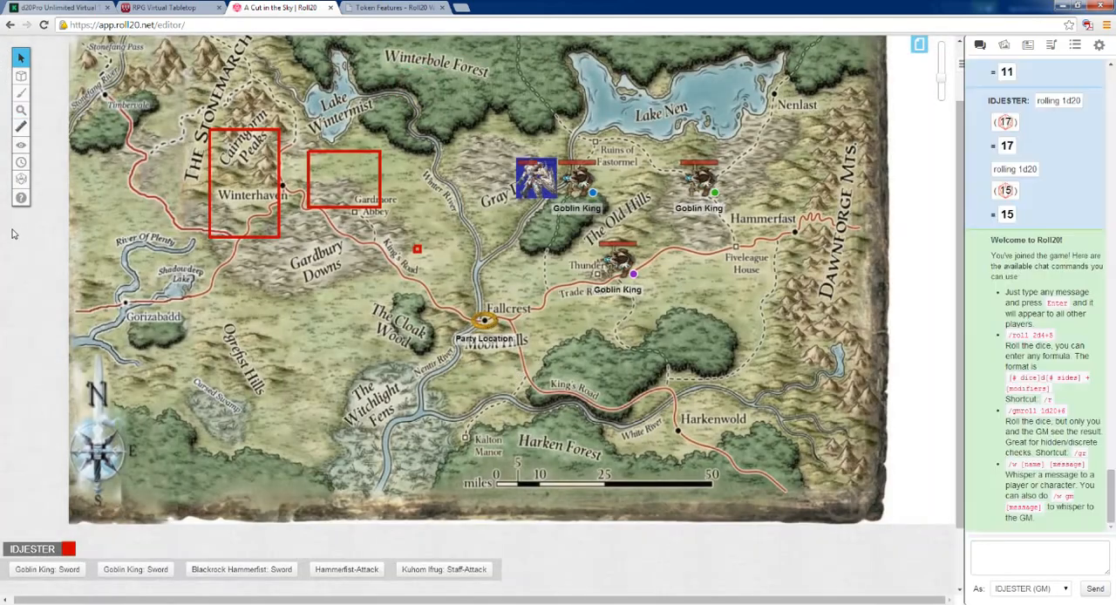
Step: Show the campaign's pages and open the first Untitled page with the grassy forest map
mouse_move(18, 80)
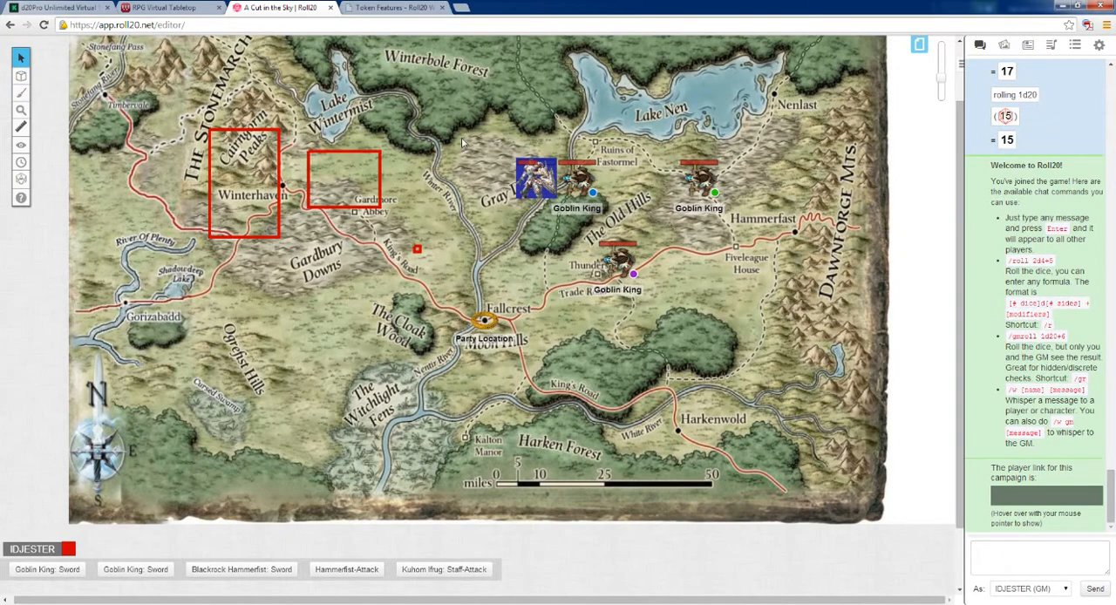
scroll(461, 137, up, 2)
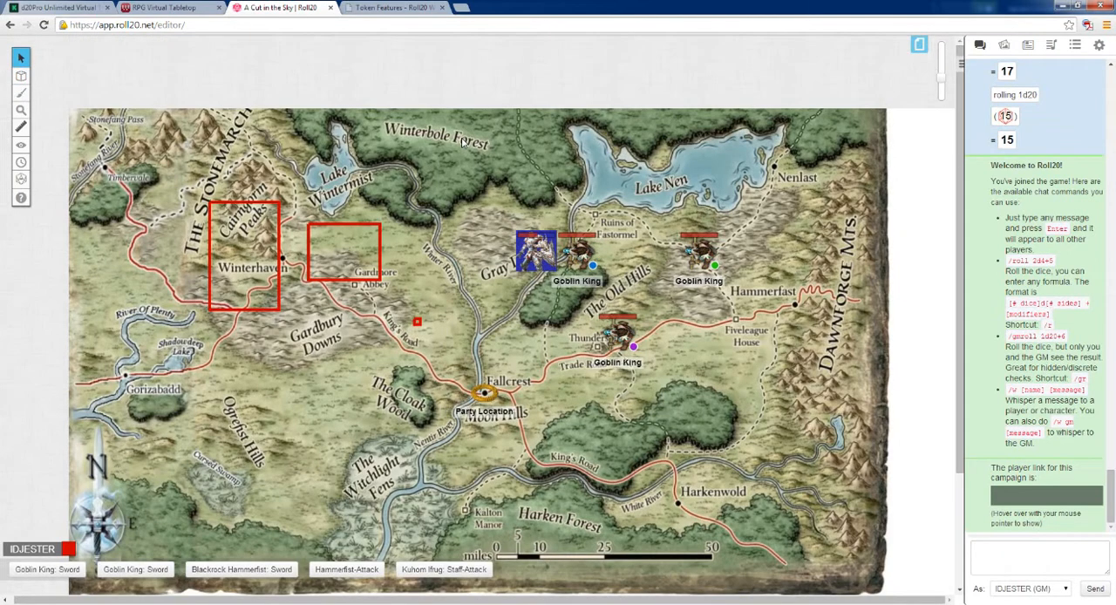
click(918, 45)
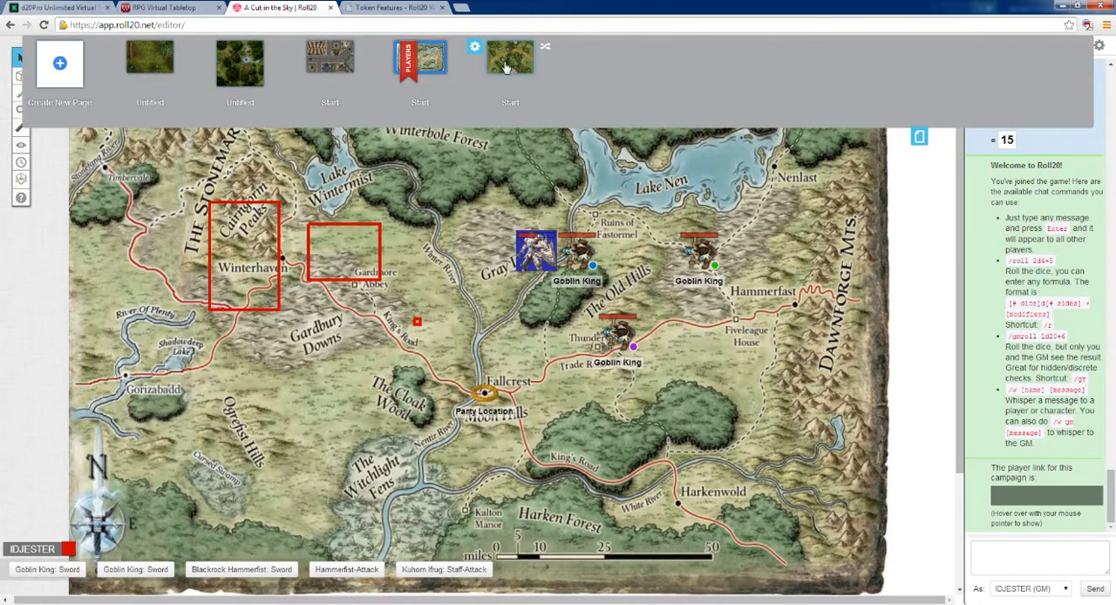
mouse_move(307, 66)
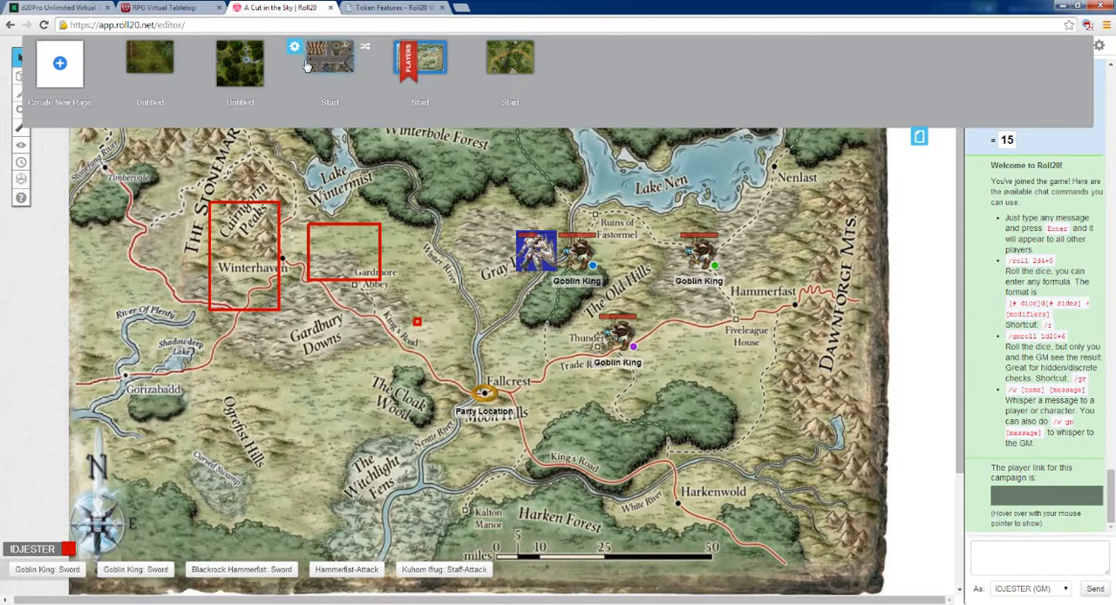
click(157, 59)
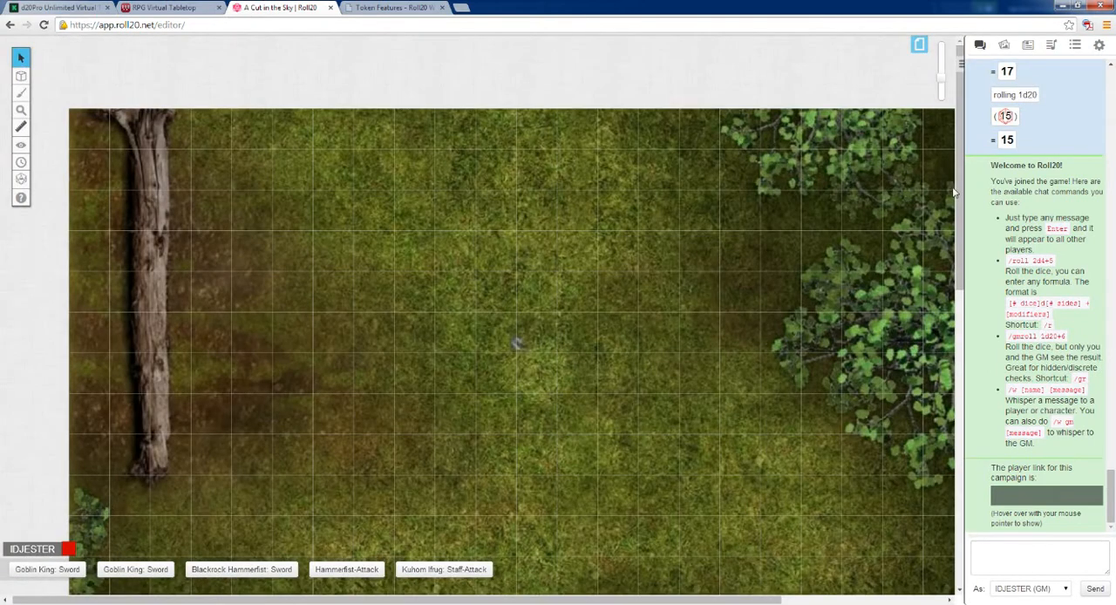
drag(955, 192, 949, 268)
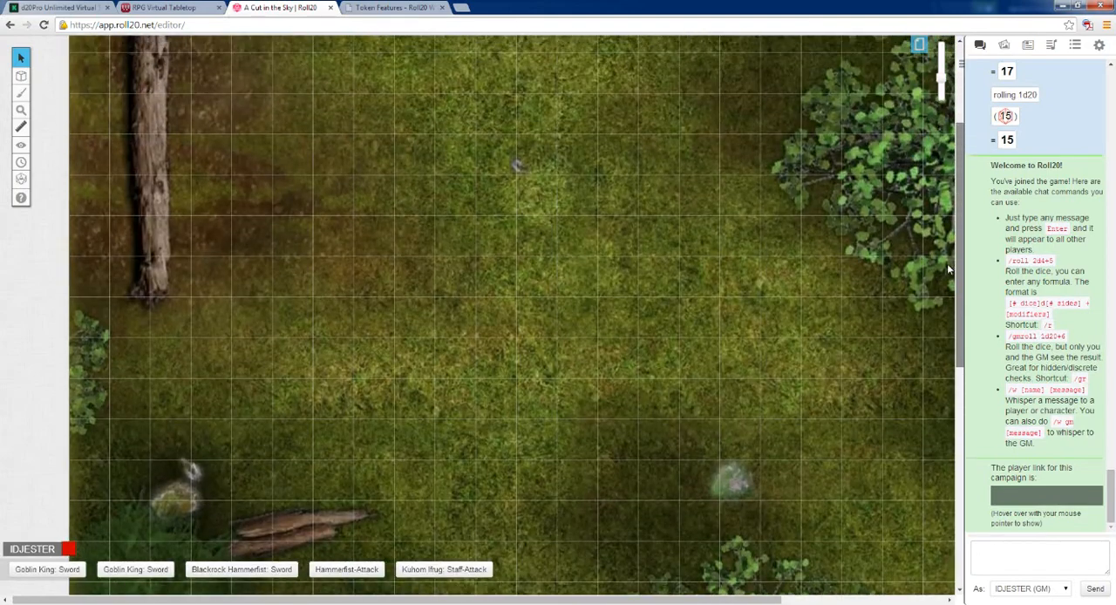
mouse_move(579, 600)
mouse_down()
mouse_move(684, 600)
mouse_move(589, 597)
mouse_up()
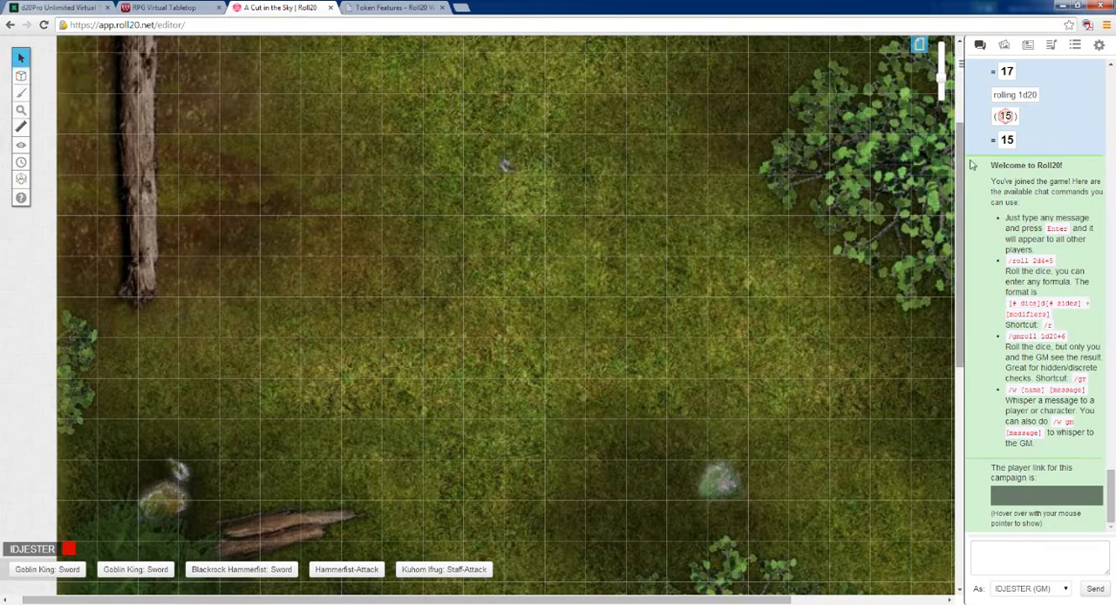
Step: View the GM journal's characters and handouts, and open the token art search
click(1028, 48)
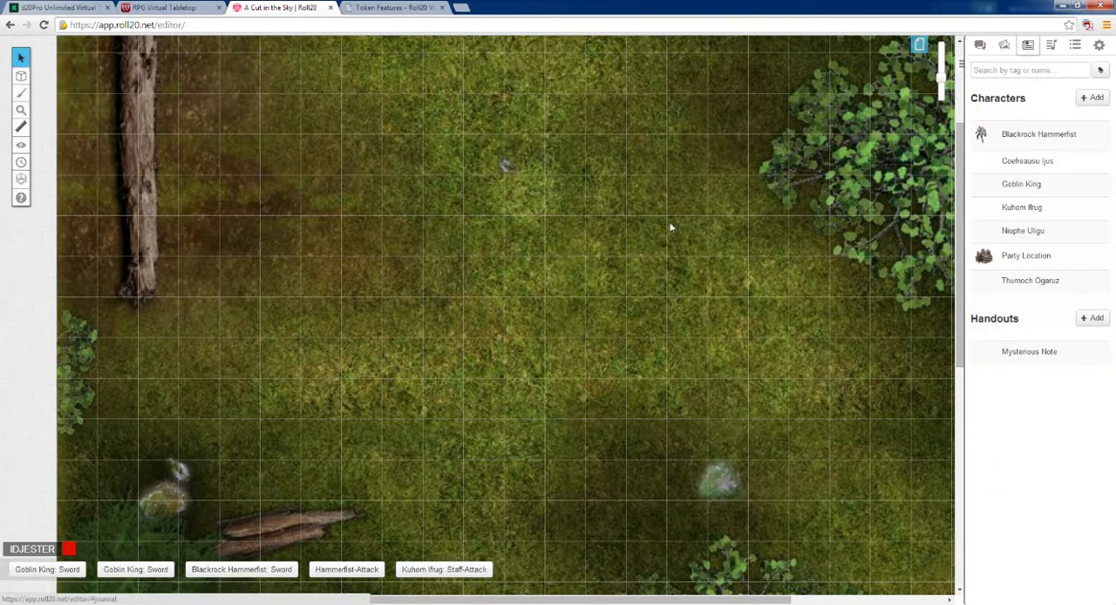
click(1004, 47)
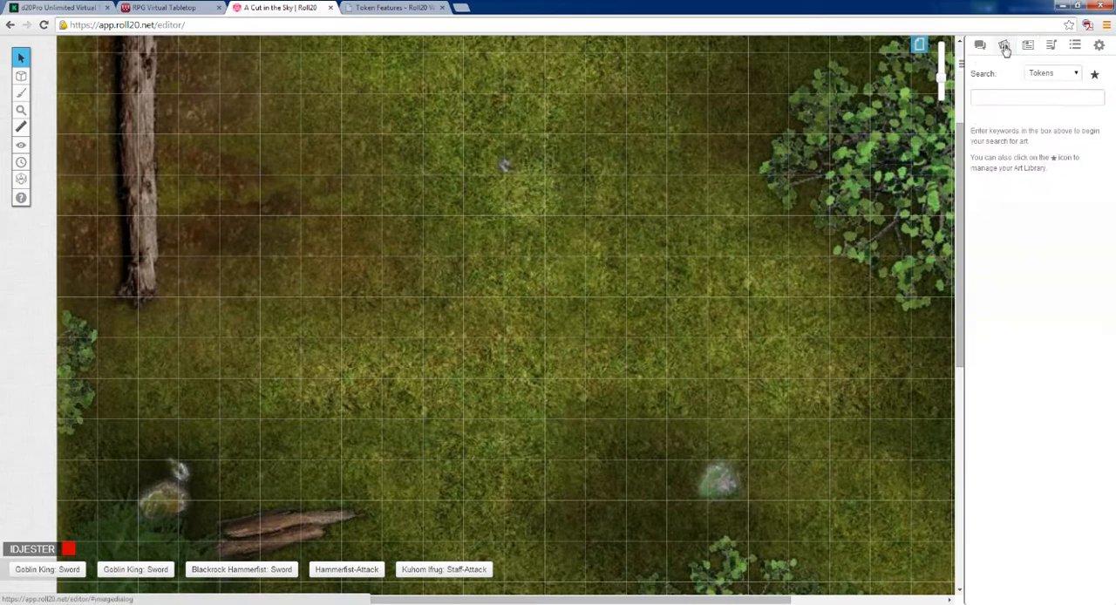
scroll(528, 231, up, 2)
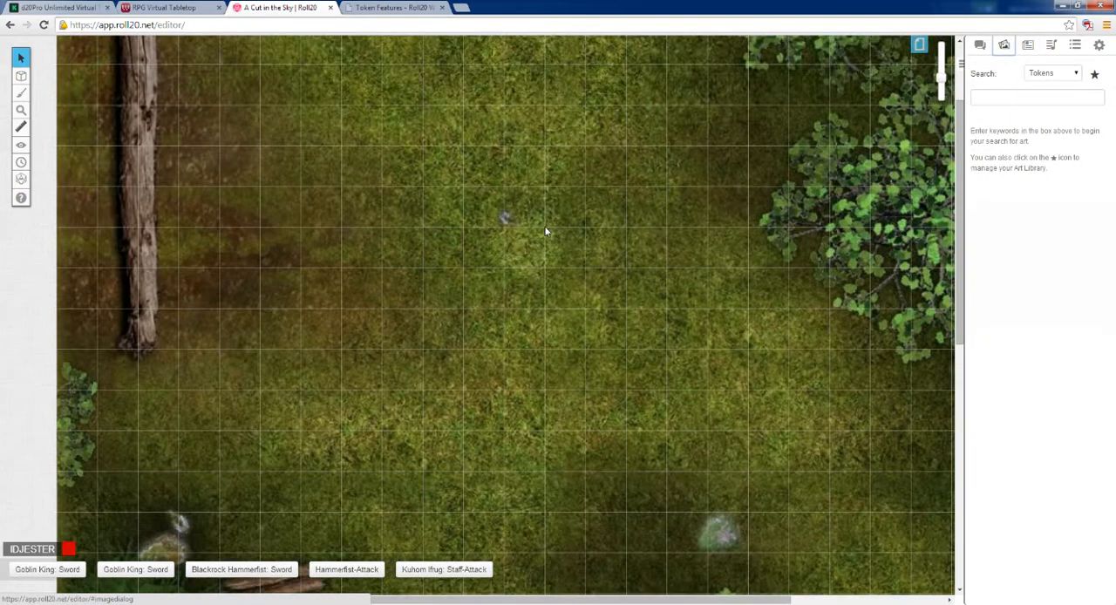
scroll(545, 231, down, 1)
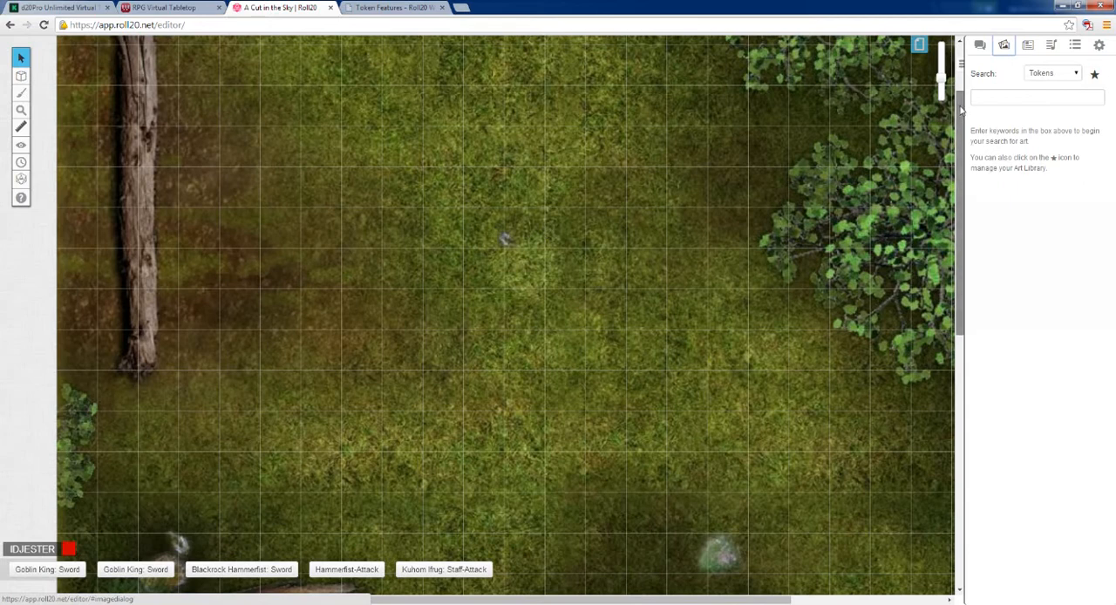
drag(959, 97, 975, 169)
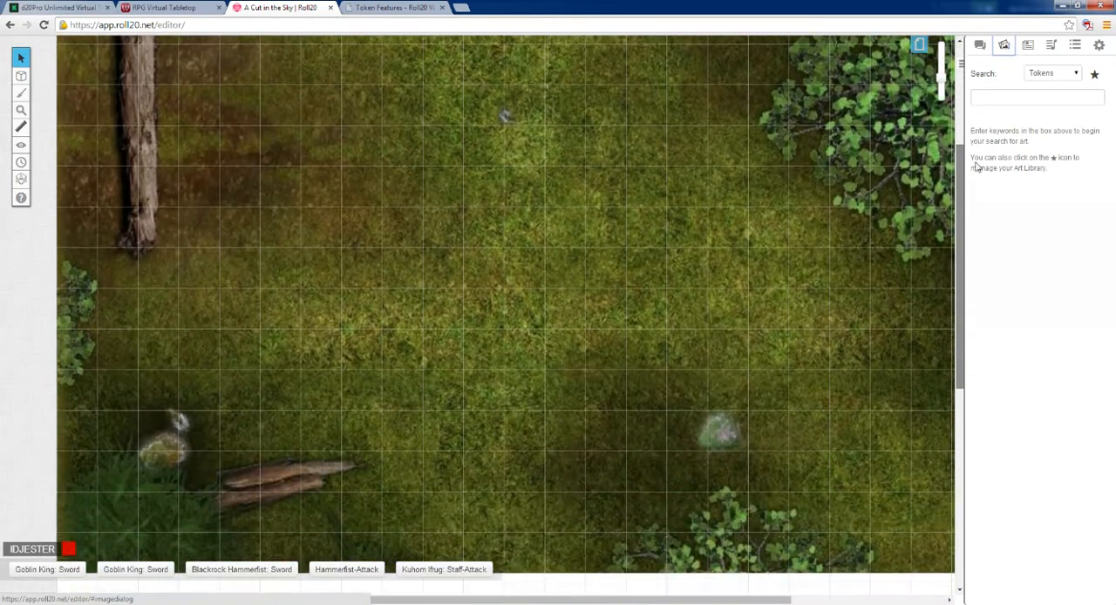
Step: Search the token art for "tree" and mark the first bare-branched tree from the web as a favourite
click(1020, 98)
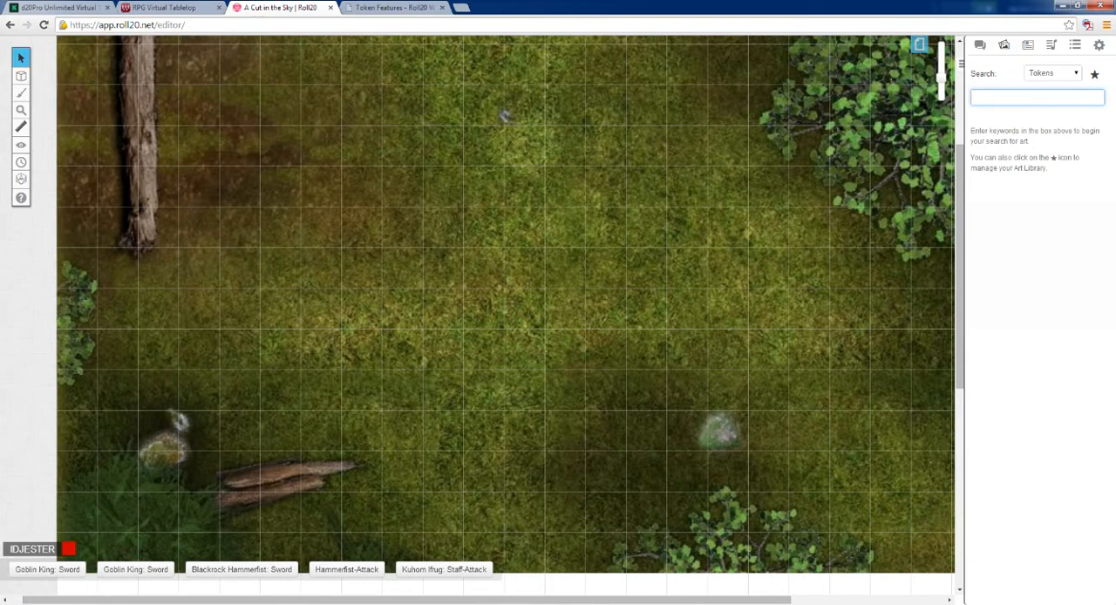
text(tree)
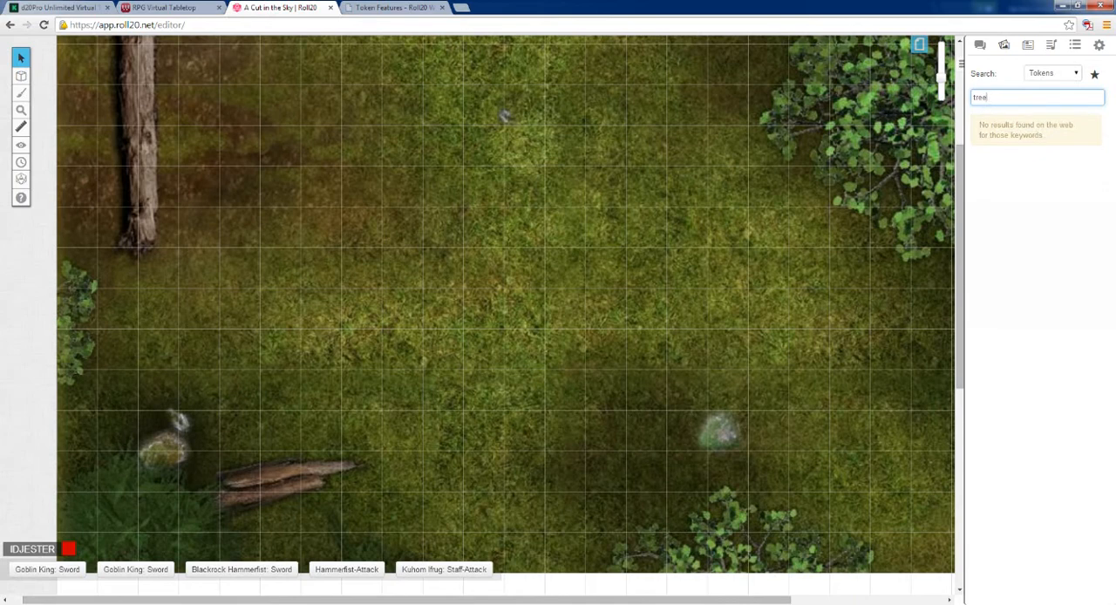
key(Return)
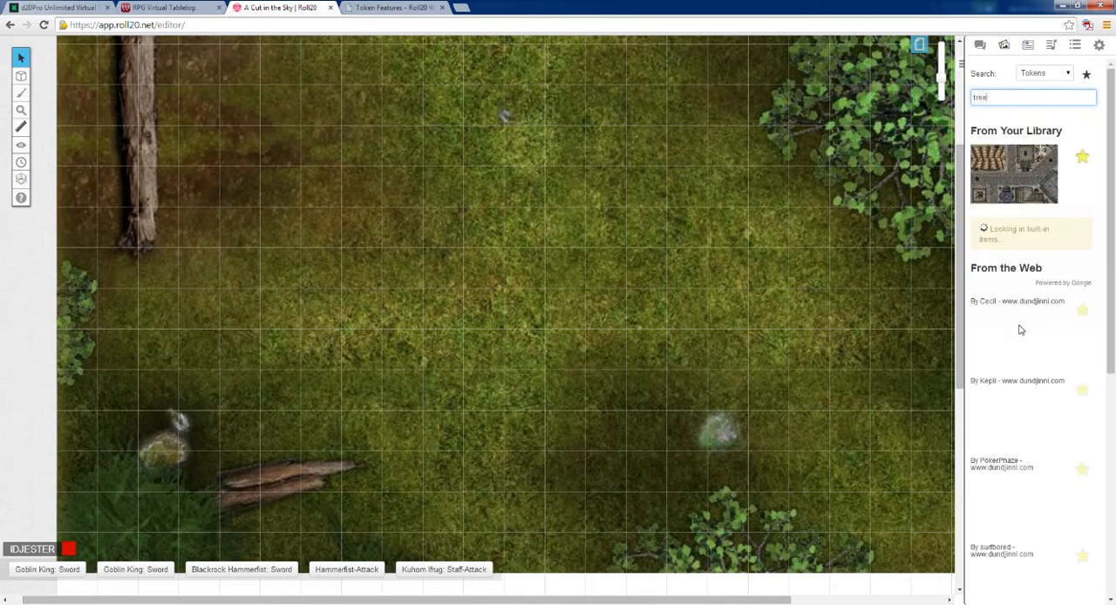
drag(1112, 202, 1111, 324)
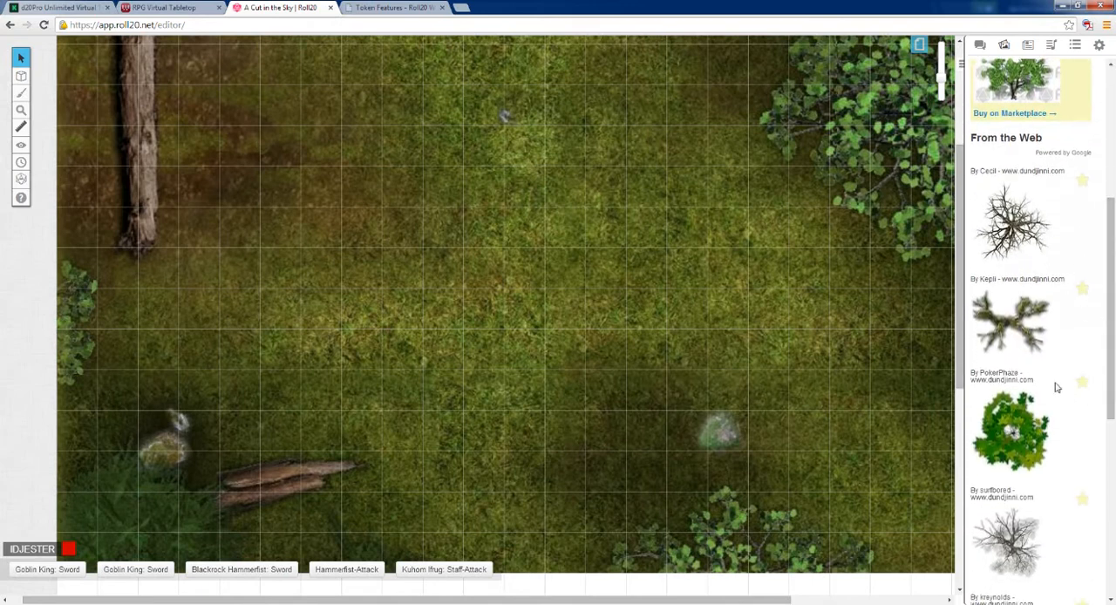
click(1082, 179)
Step: Place the bare-branched tree on the open grass as a token and enlarge it to two by two grid squares
drag(1013, 230, 676, 214)
click(685, 236)
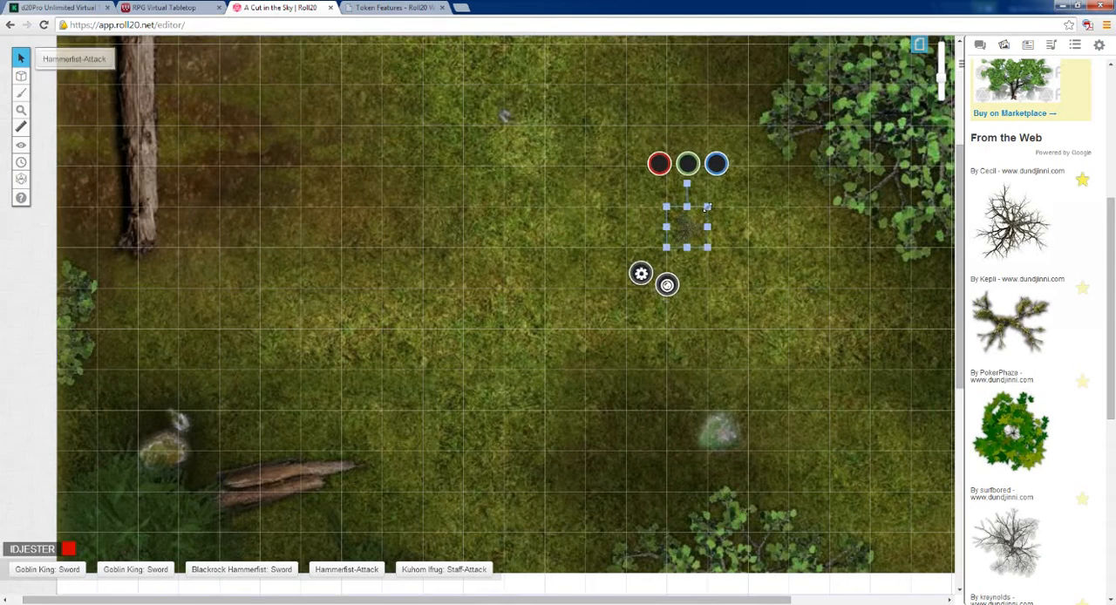
drag(707, 206, 748, 166)
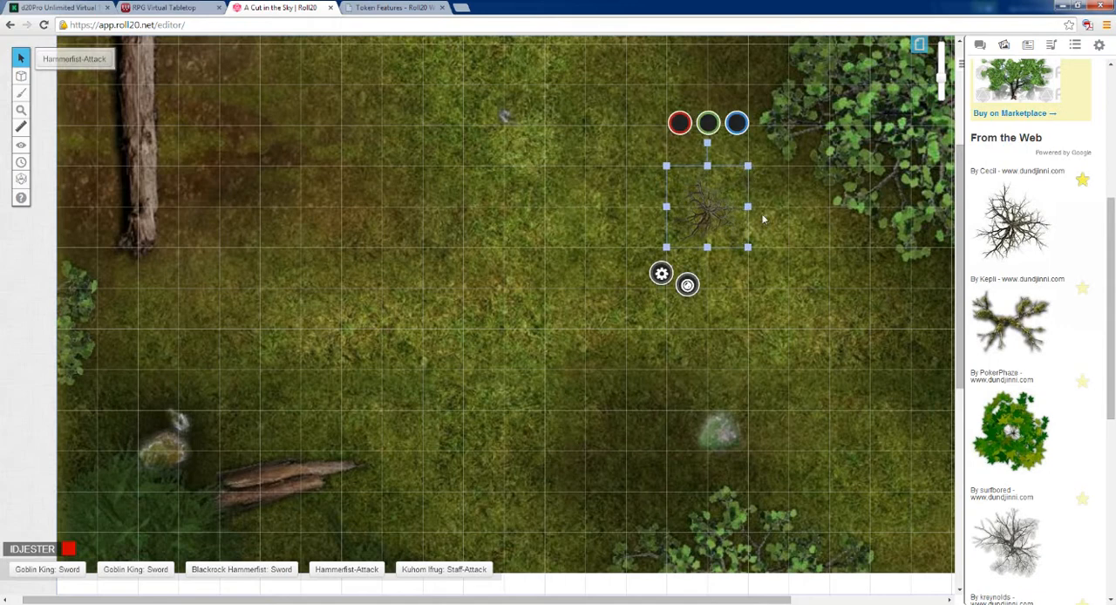
Step: Move the tree token two grid squares left and delete it from the map
click(788, 263)
click(709, 214)
click(606, 231)
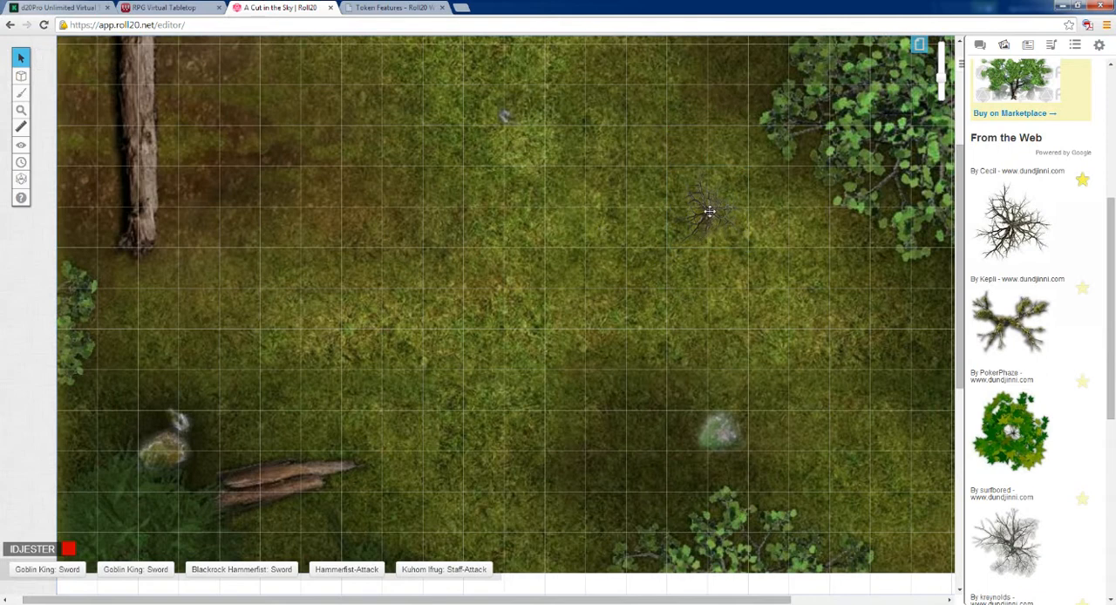
drag(710, 211, 639, 210)
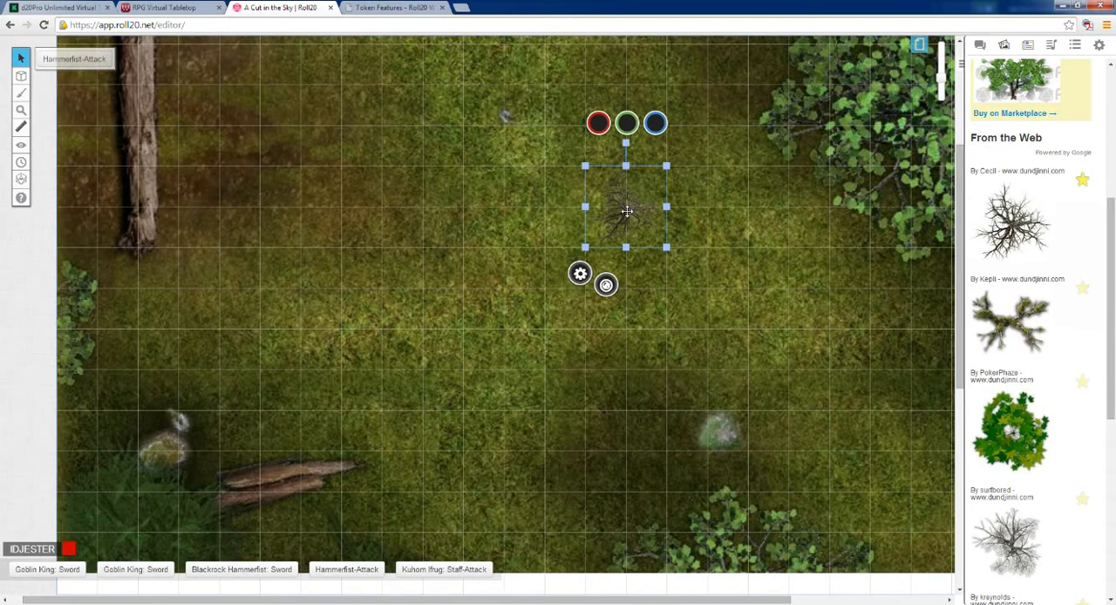
key(Delete)
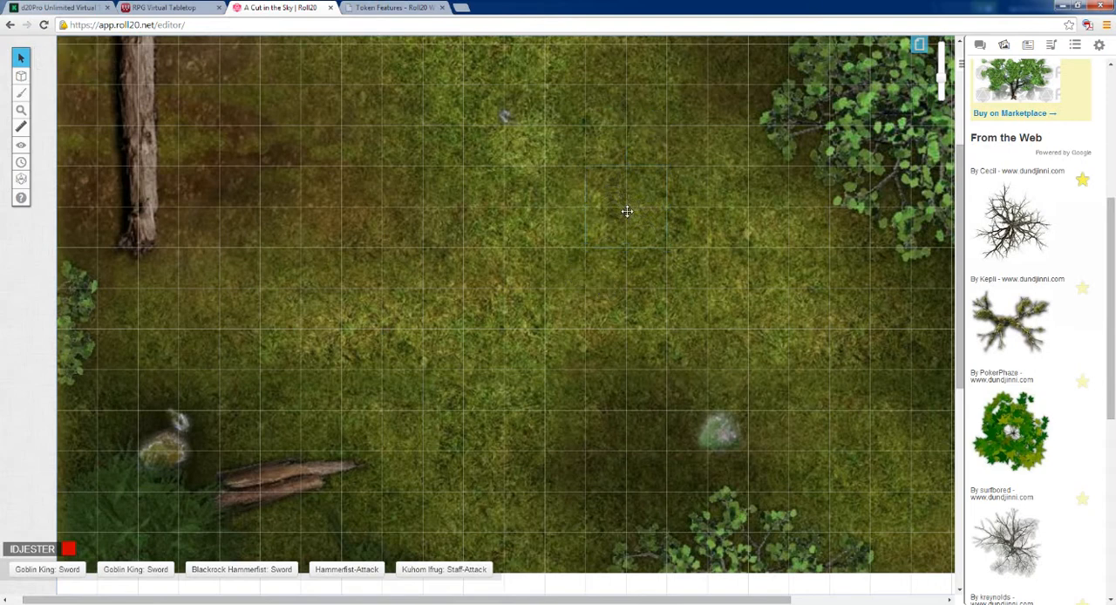
Step: Search the token art for "logs"
drag(1109, 279, 1108, 96)
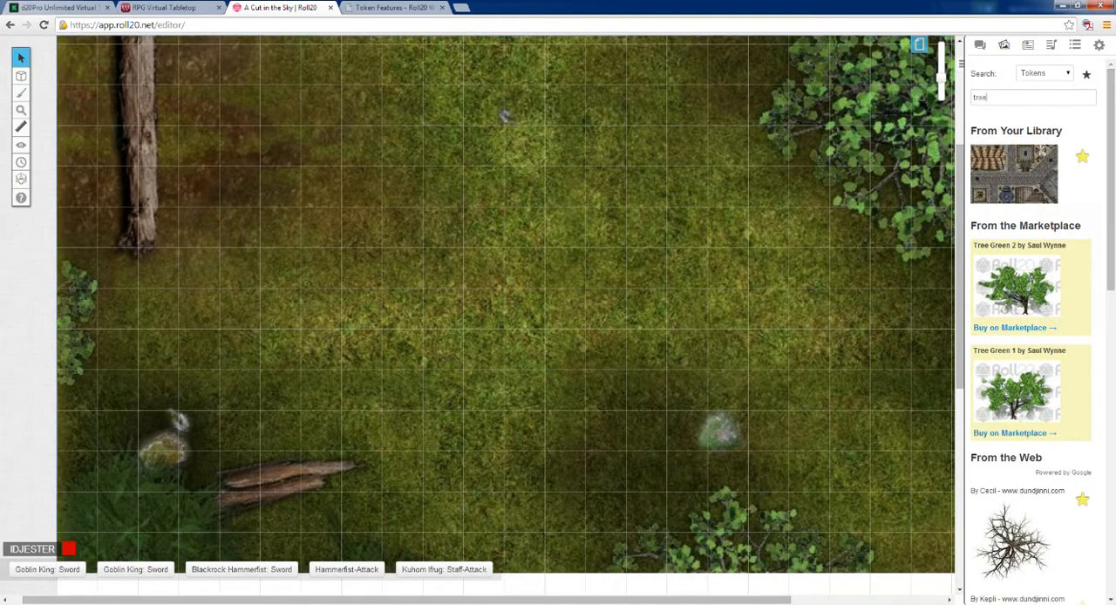
text(t)
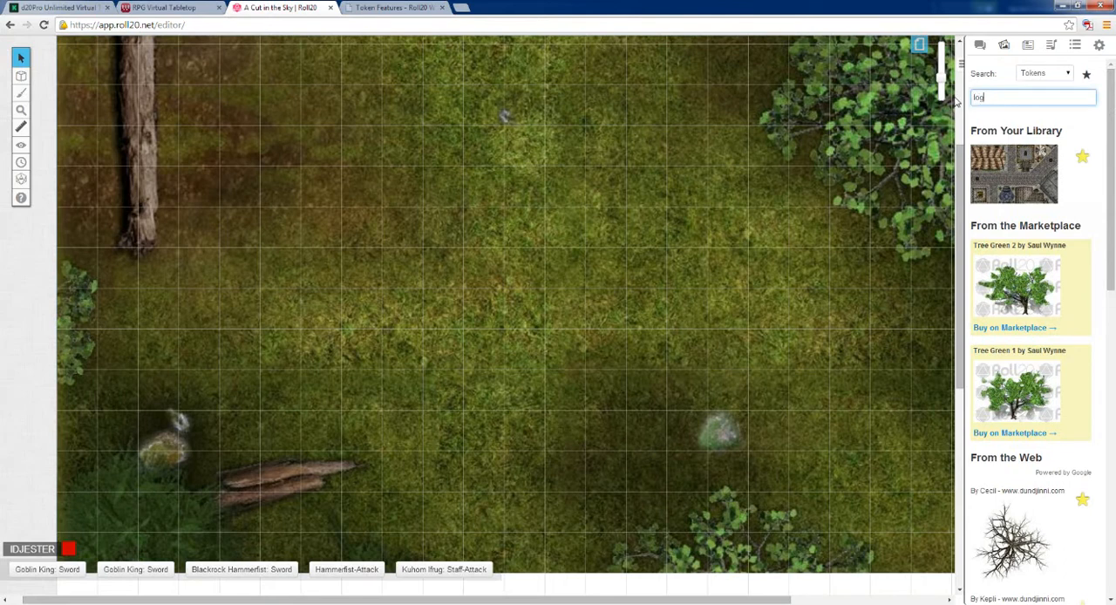
text(ogs)
key(Return)
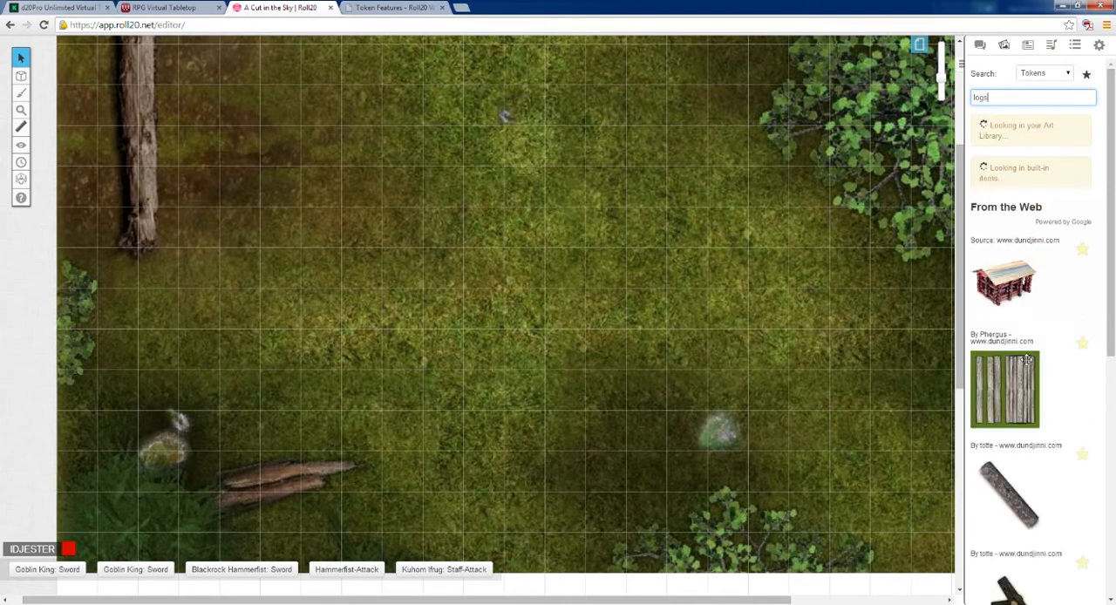
Step: Place the first single log by totte on the open grass as a token and enlarge it to two by two grid squares
scroll(1106, 381, down, 1)
scroll(1105, 380, down, 3)
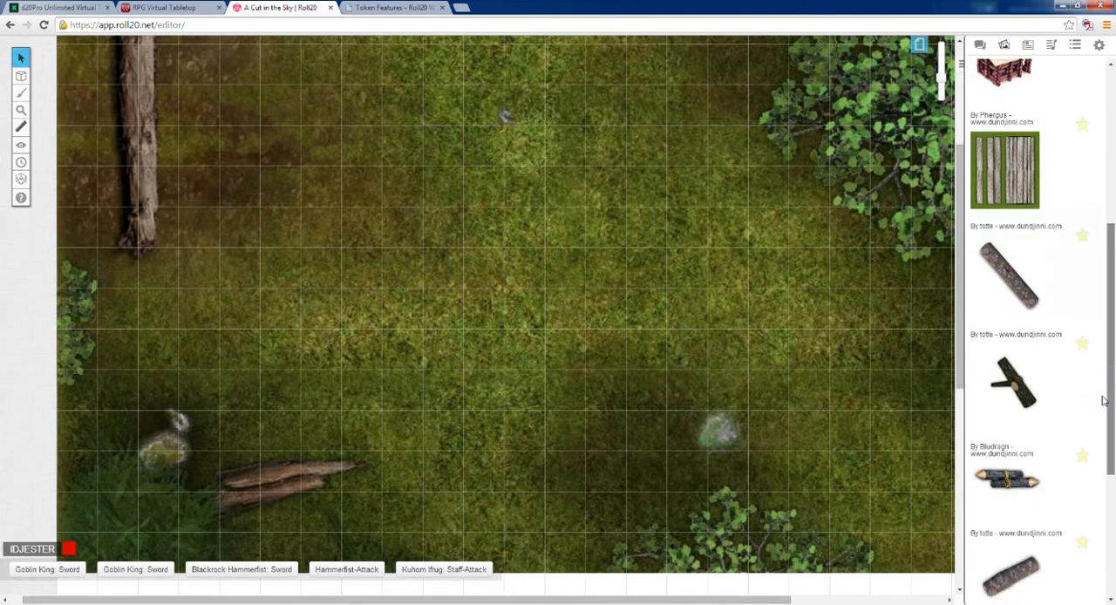
scroll(1007, 279, up, 1)
drag(1007, 262, 1006, 289)
drag(1007, 376, 540, 259)
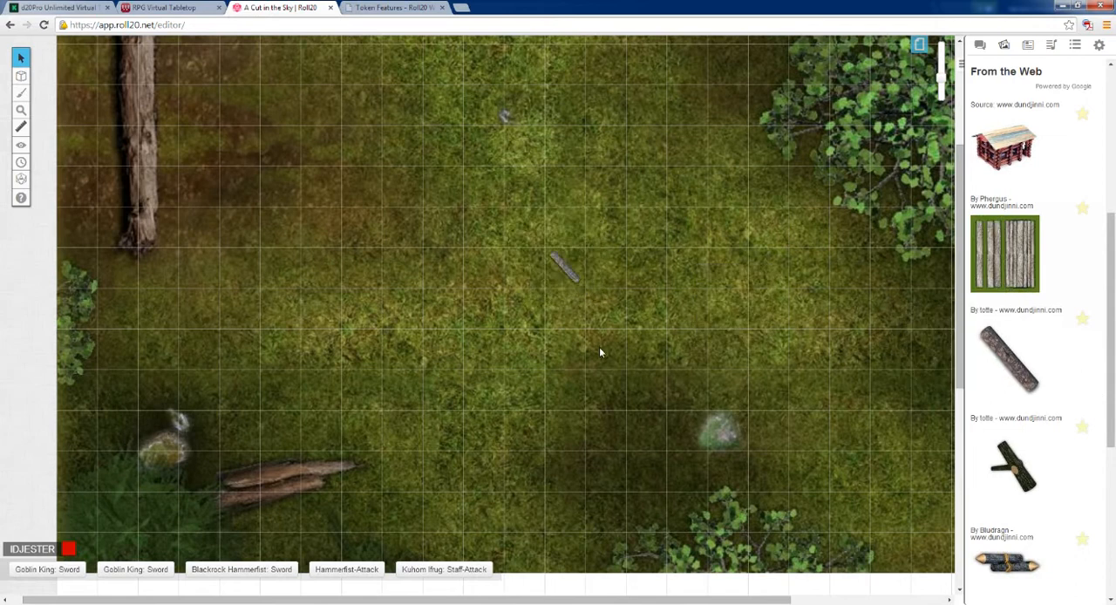
click(565, 268)
drag(585, 288, 626, 328)
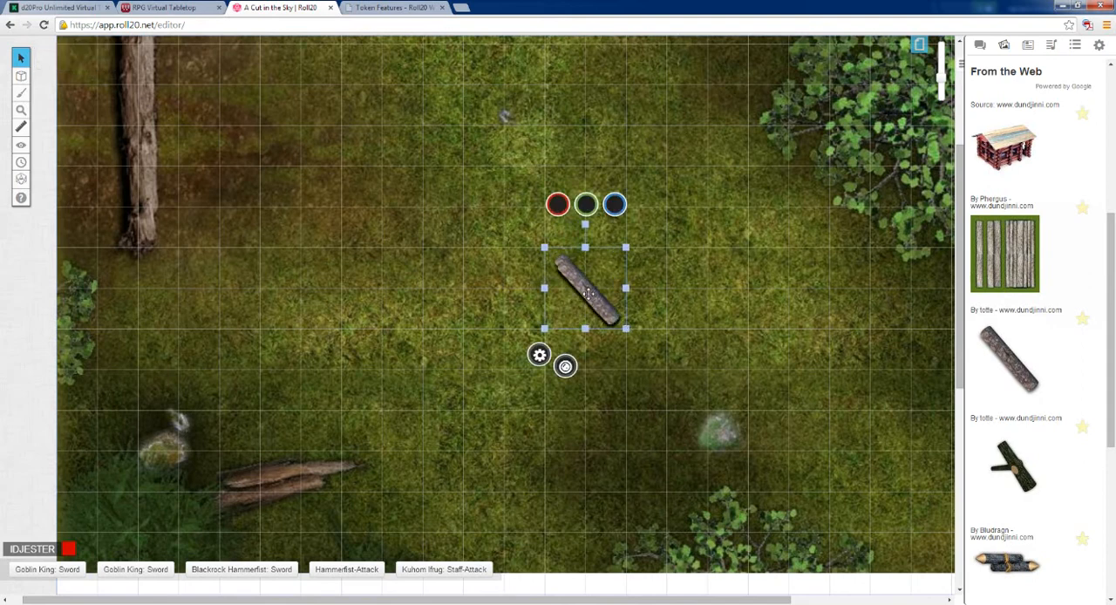
Step: Duplicate the enlarged log token and arrange the copies beside each other on the grass
drag(589, 294, 648, 289)
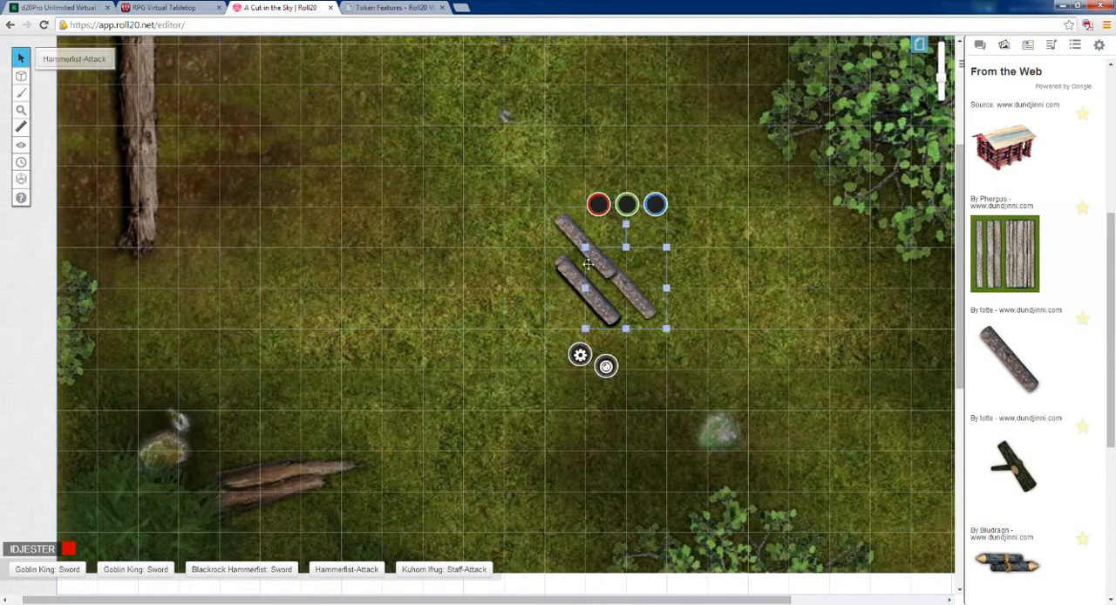
drag(582, 283, 556, 250)
drag(593, 303, 610, 328)
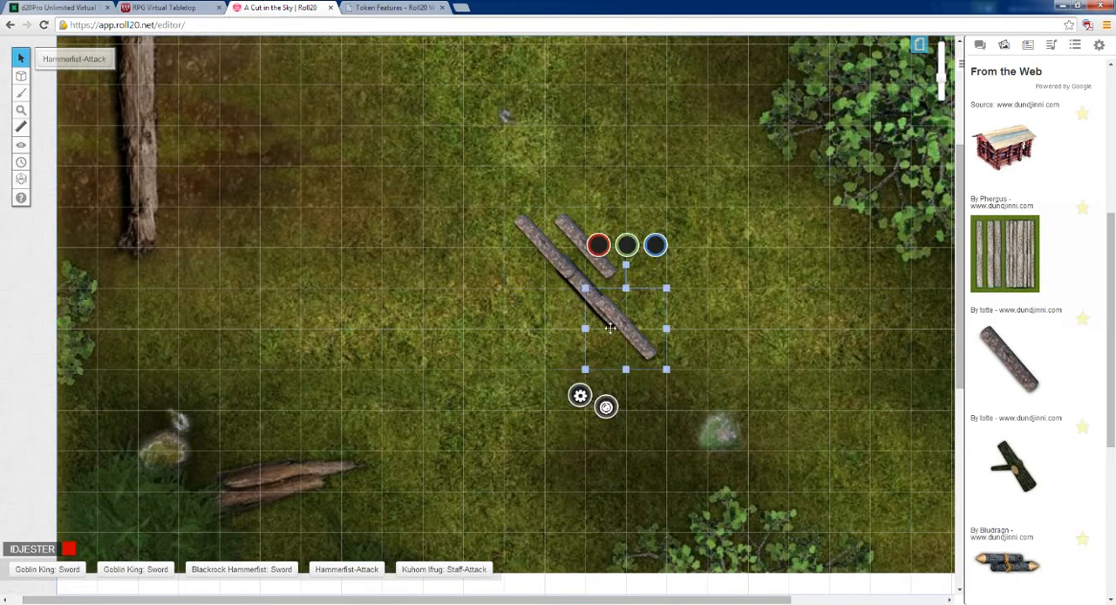
click(583, 285)
drag(574, 276, 559, 319)
Step: Set the uppermost log token to be controlled by All Players and save the token changes
click(601, 267)
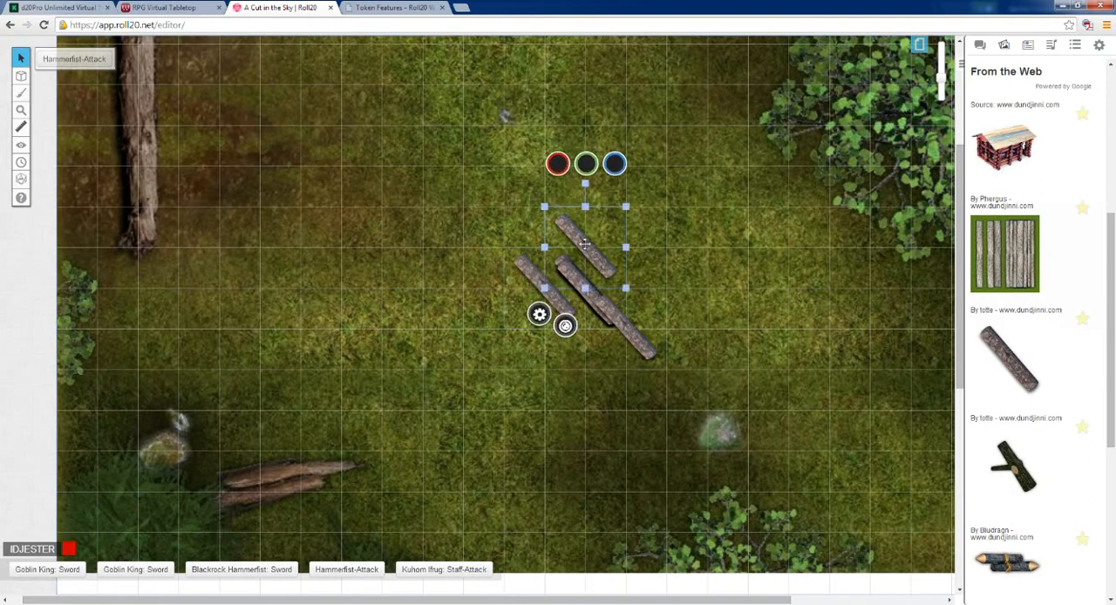
click(539, 315)
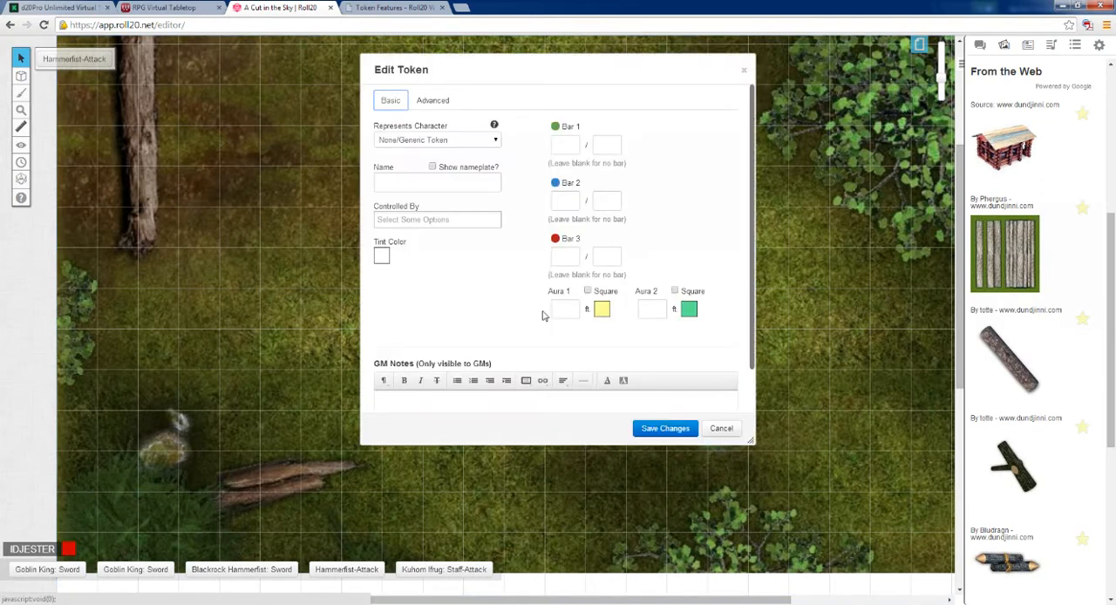
click(414, 220)
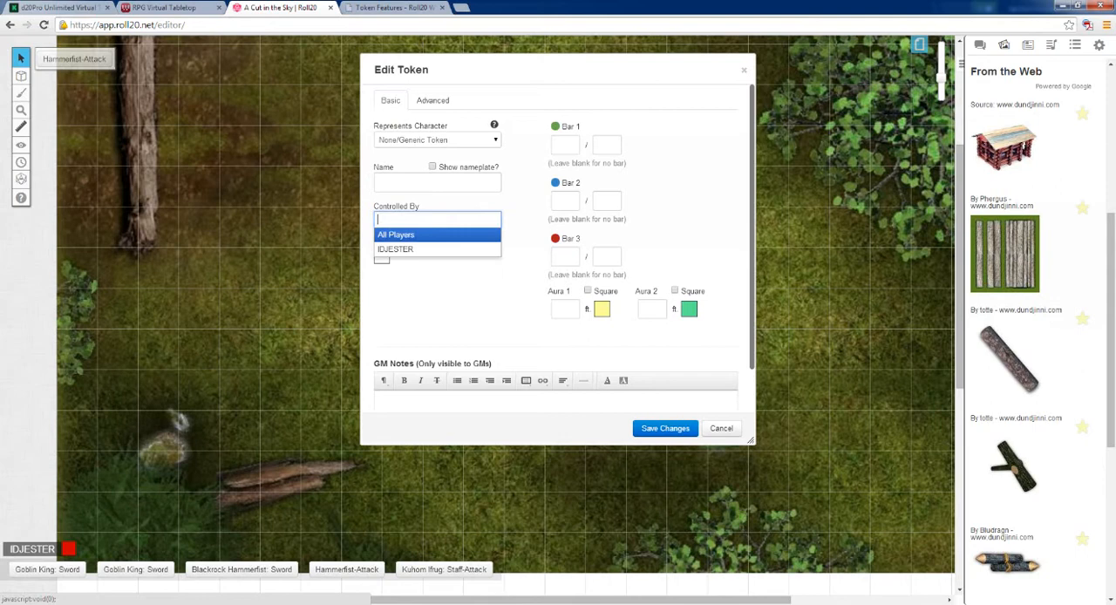
click(408, 230)
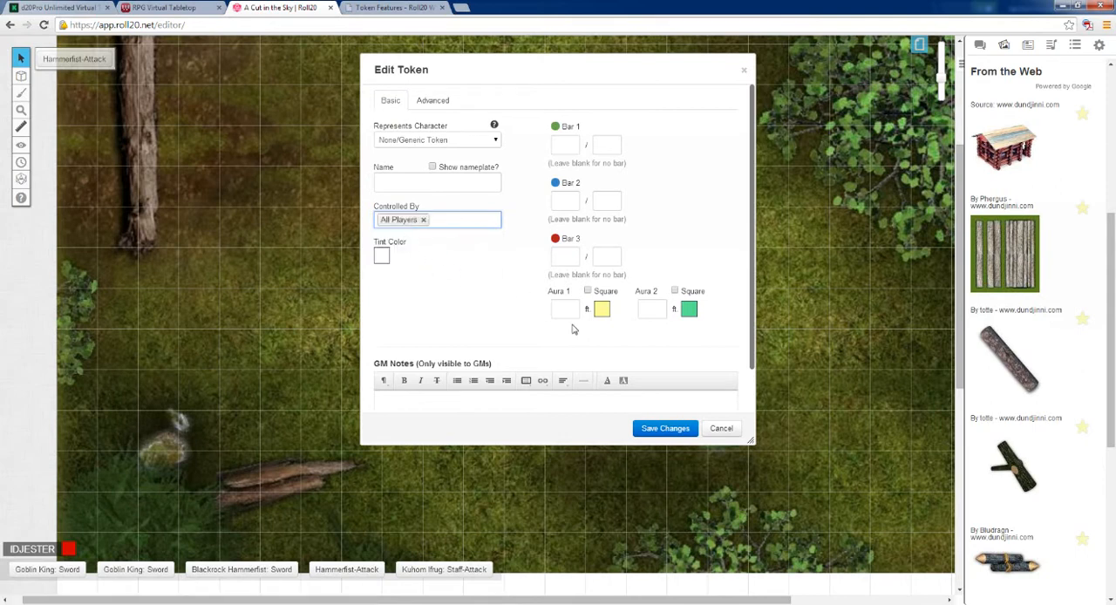
click(661, 428)
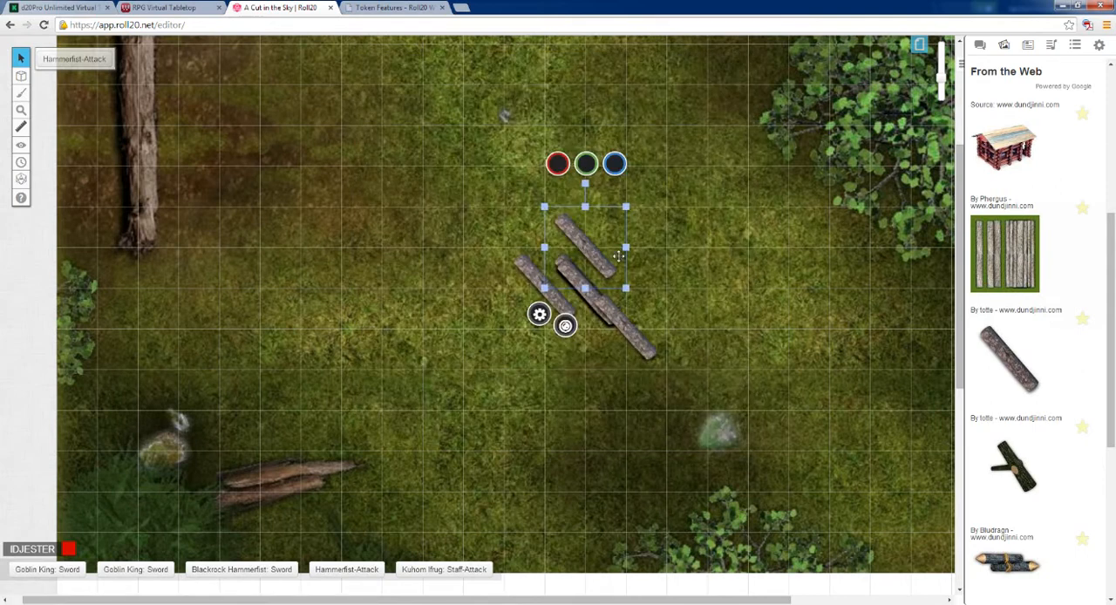
Step: Move the uppermost log three grid squares left and two up, rotating it 45 degrees clockwise
drag(593, 250, 433, 201)
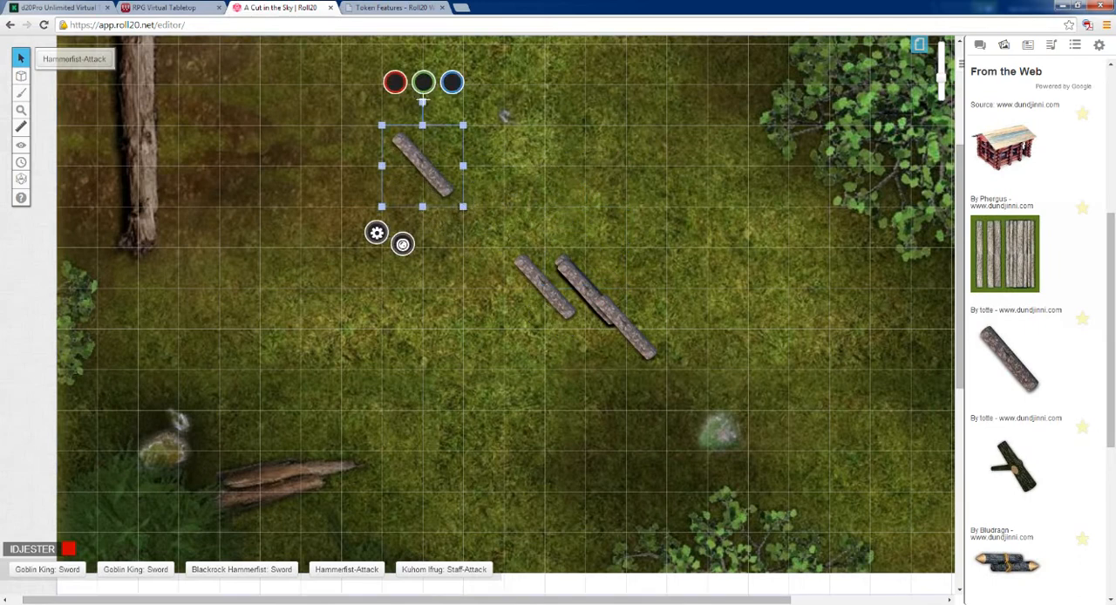
drag(422, 102, 468, 120)
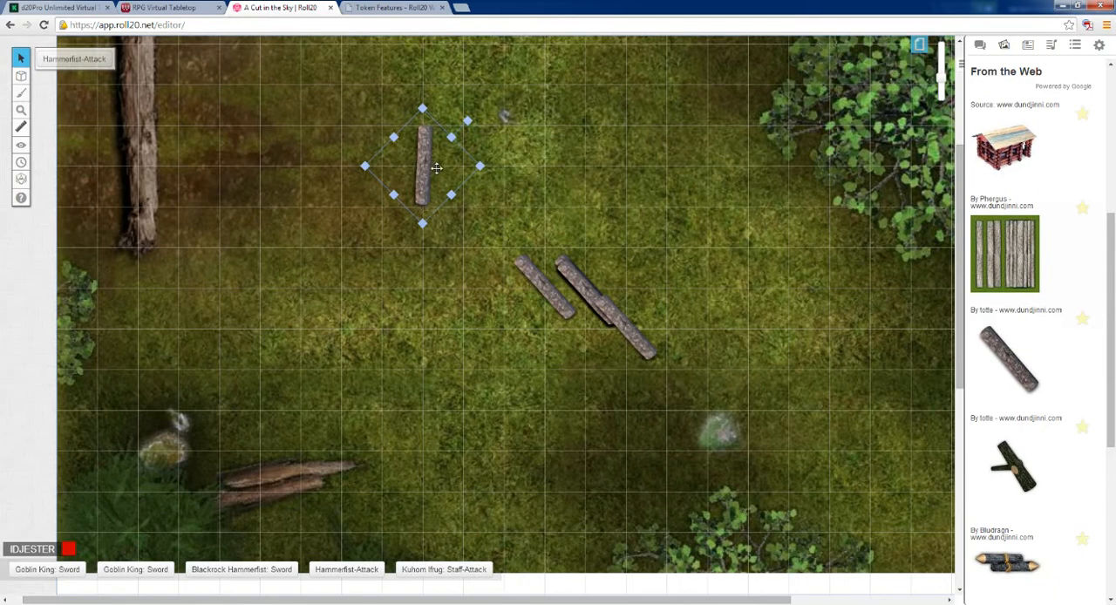
drag(430, 164, 464, 170)
Step: Disable the grid in the current page's settings
click(920, 44)
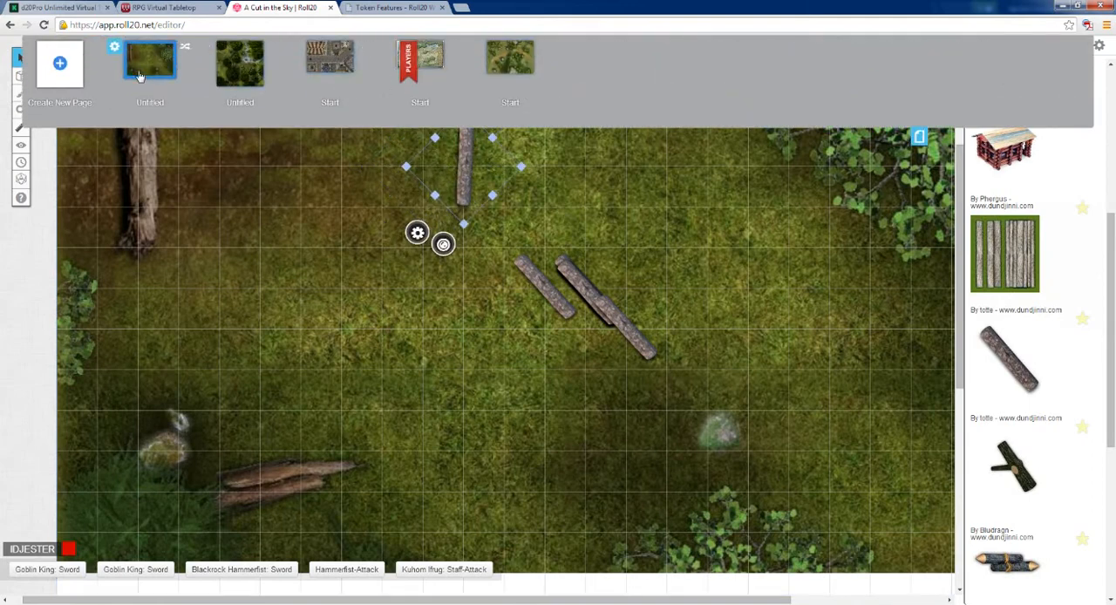
click(114, 46)
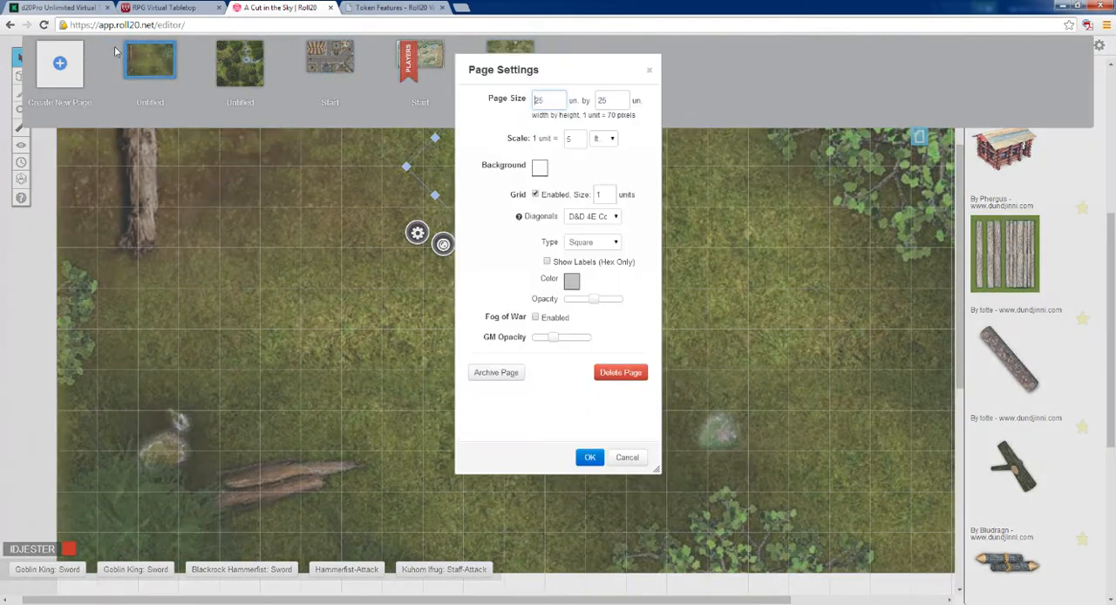
click(537, 197)
click(590, 456)
Step: Reposition the upright log freely without grid snapping and rotate it about 20 degrees further clockwise
drag(459, 173, 425, 286)
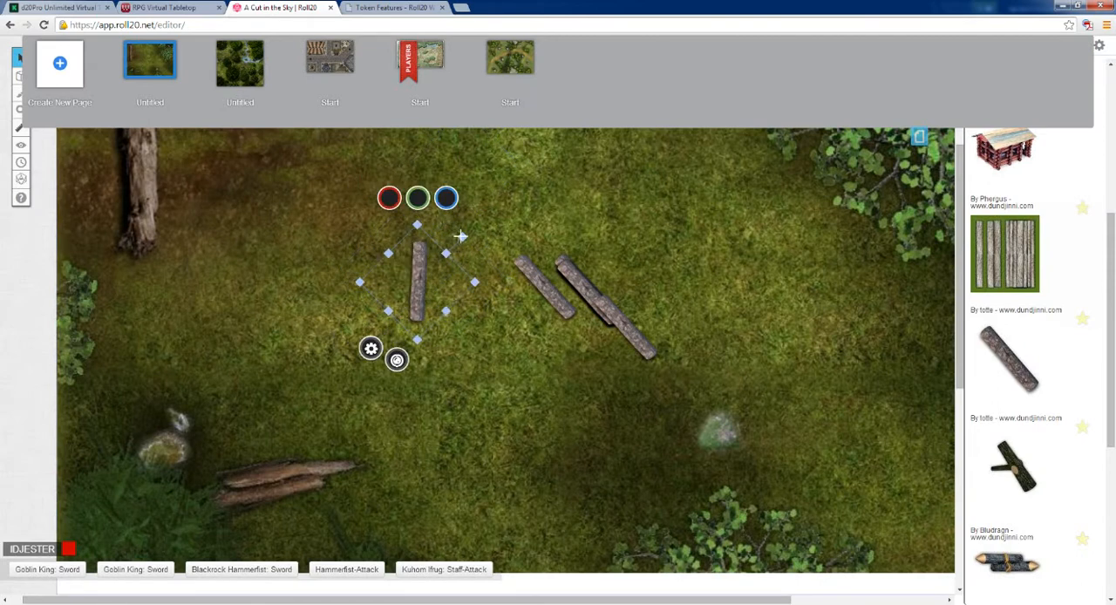
drag(462, 236, 476, 253)
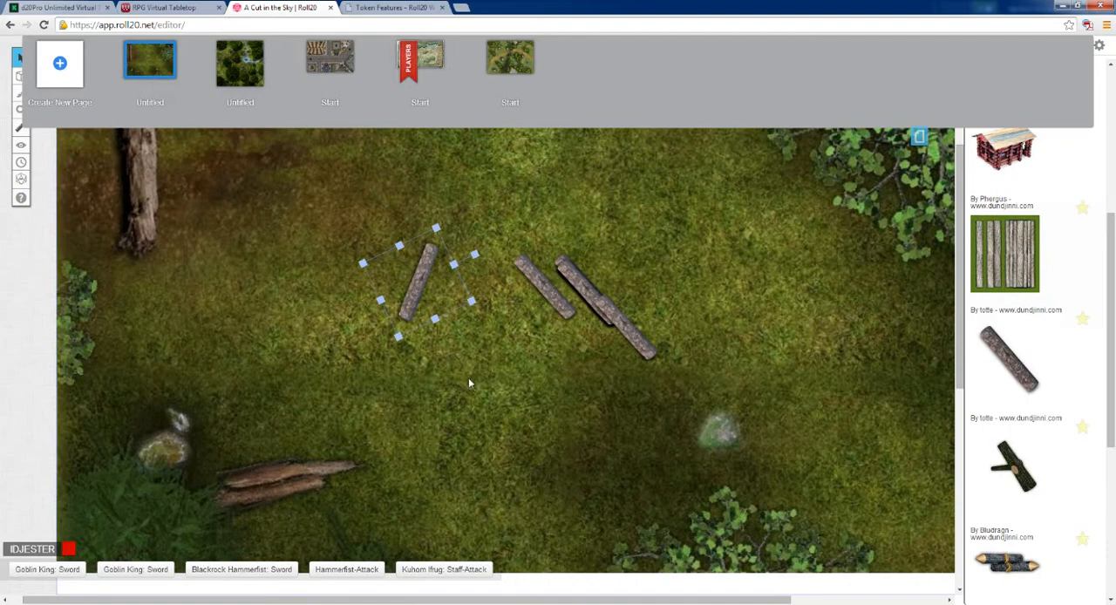
scroll(468, 384, down, 1)
scroll(468, 383, up, 3)
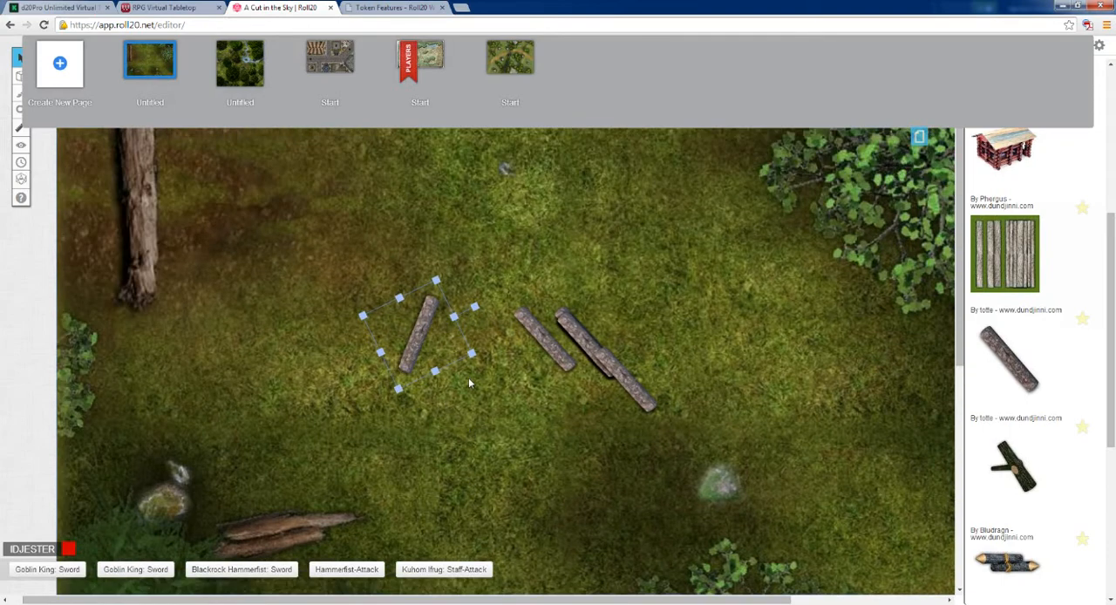
scroll(468, 383, up, 1)
scroll(468, 383, down, 5)
scroll(422, 464, up, 3)
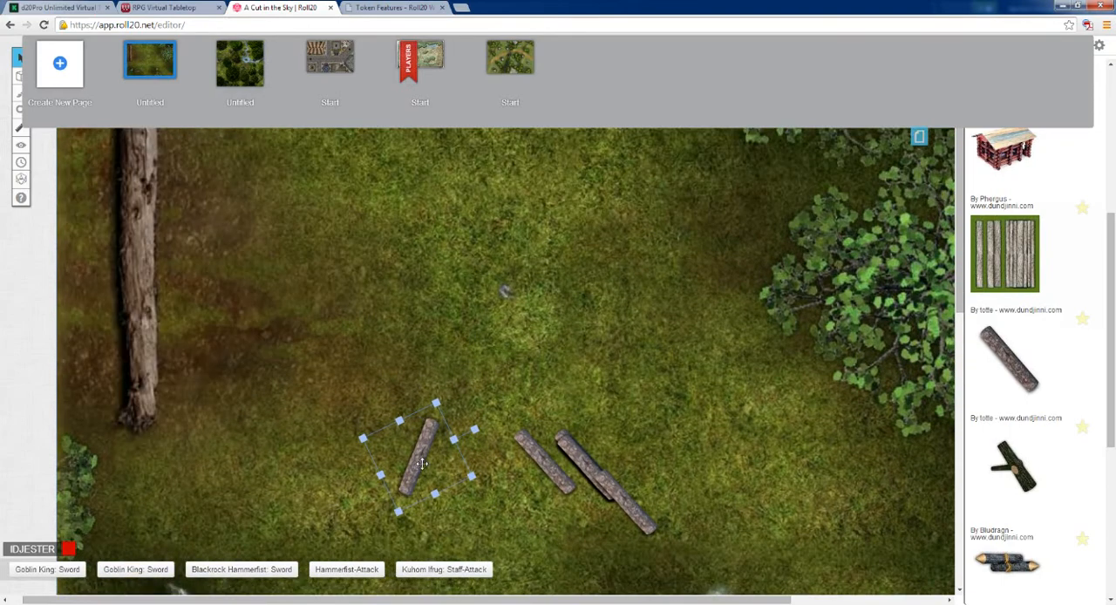
drag(421, 456, 460, 358)
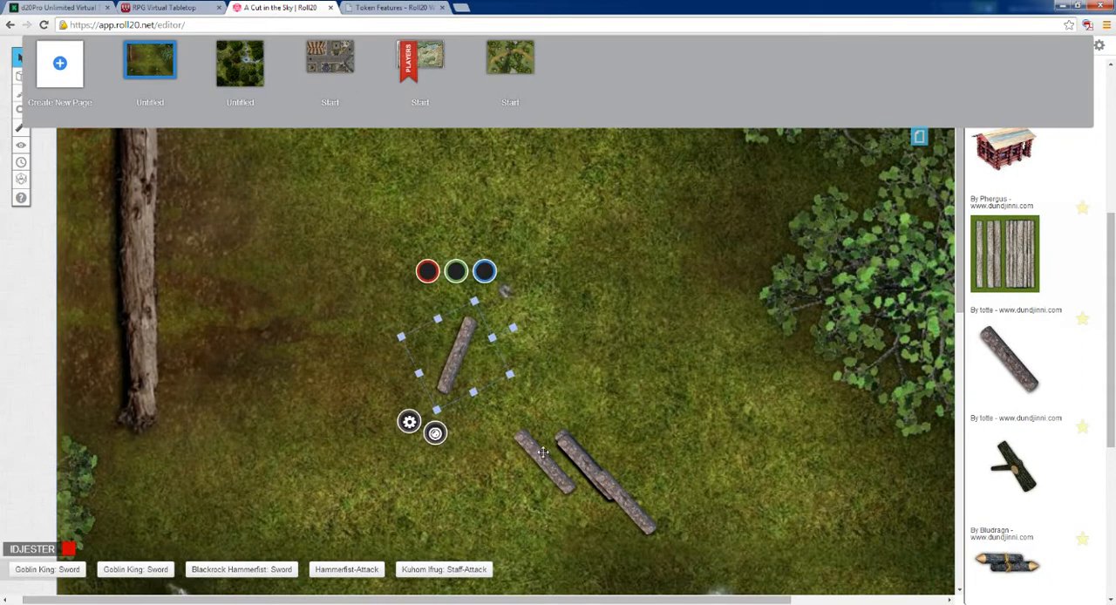
Step: Add more copies of the slanted log and scatter them freely around the group
drag(543, 452, 573, 417)
drag(579, 459, 547, 412)
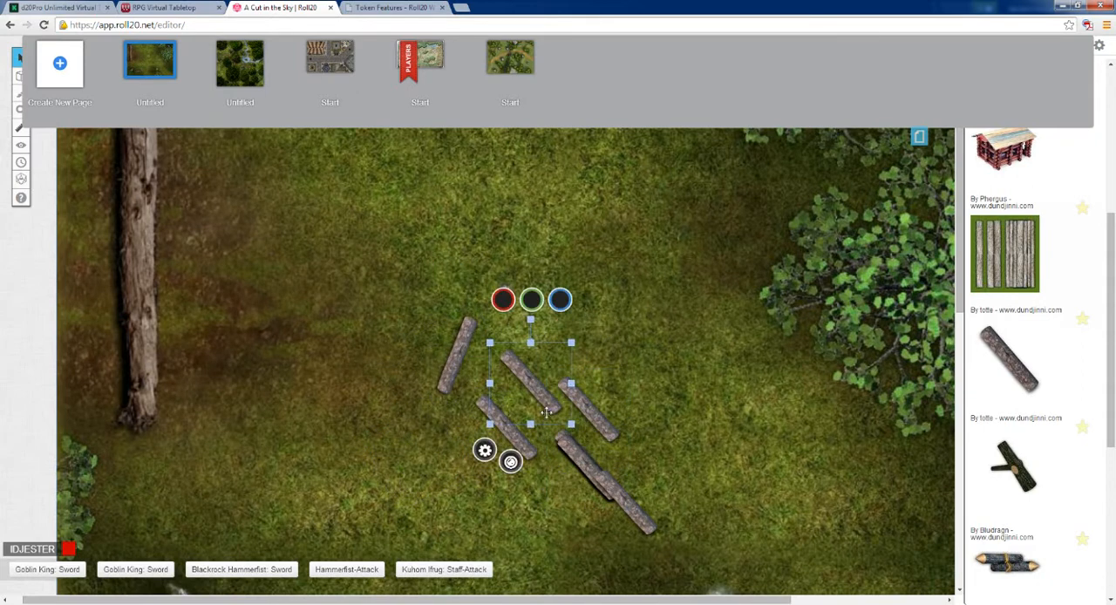
click(578, 447)
drag(578, 448, 608, 406)
drag(584, 475, 676, 467)
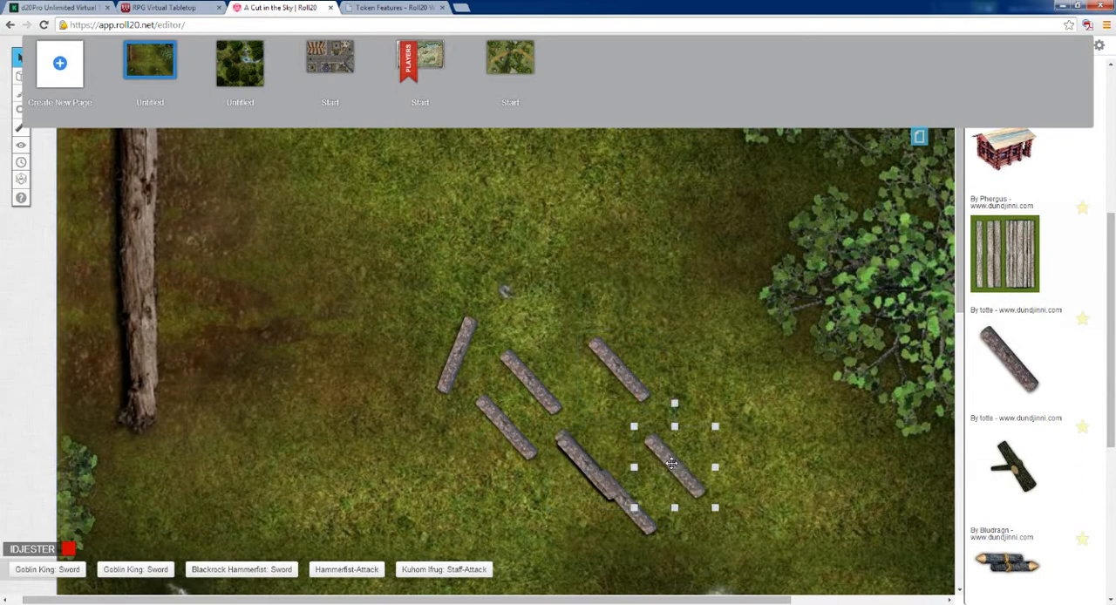
click(584, 475)
drag(584, 475, 554, 326)
double_click(554, 326)
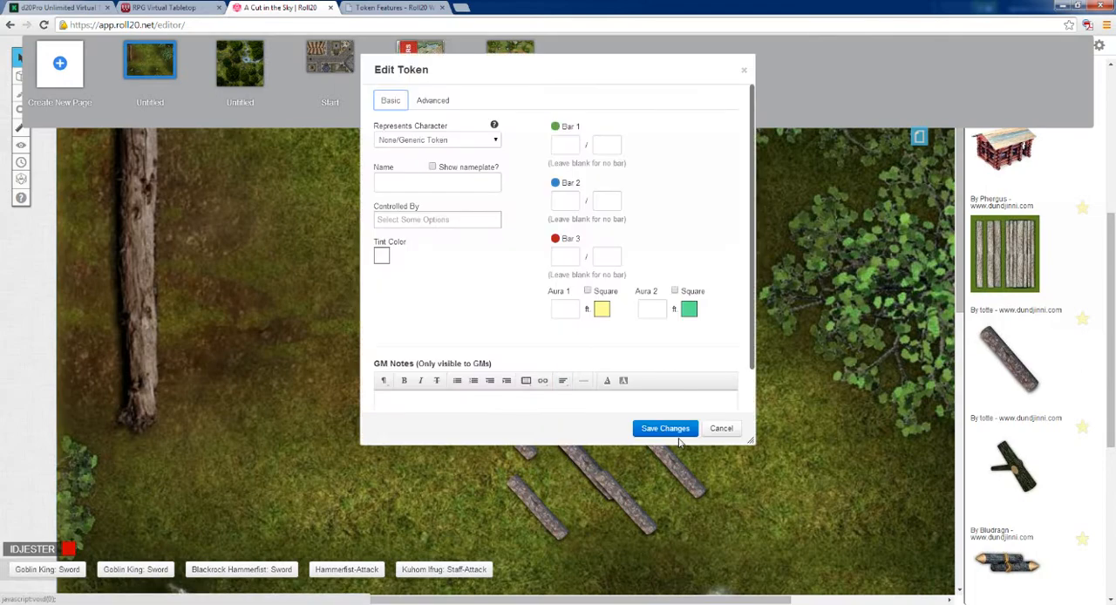
click(721, 428)
Step: Place another log copy among the left-hand logs and rotate it about 80 degrees clockwise to lie crosswise
click(632, 426)
drag(632, 425, 473, 436)
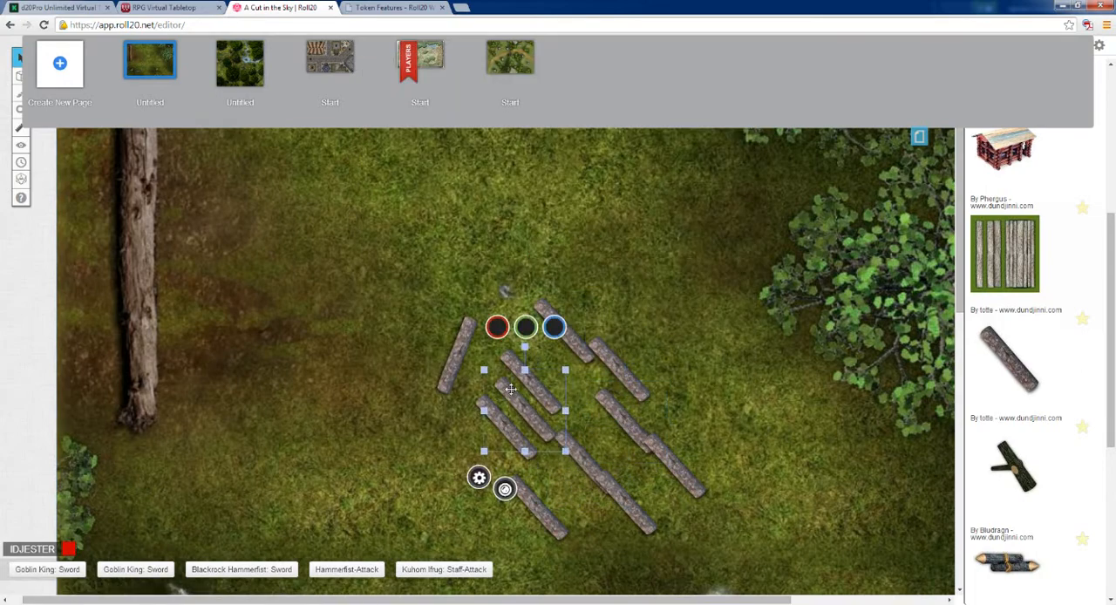
mouse_move(523, 345)
mouse_down()
mouse_move(558, 357)
mouse_move(516, 359)
mouse_up()
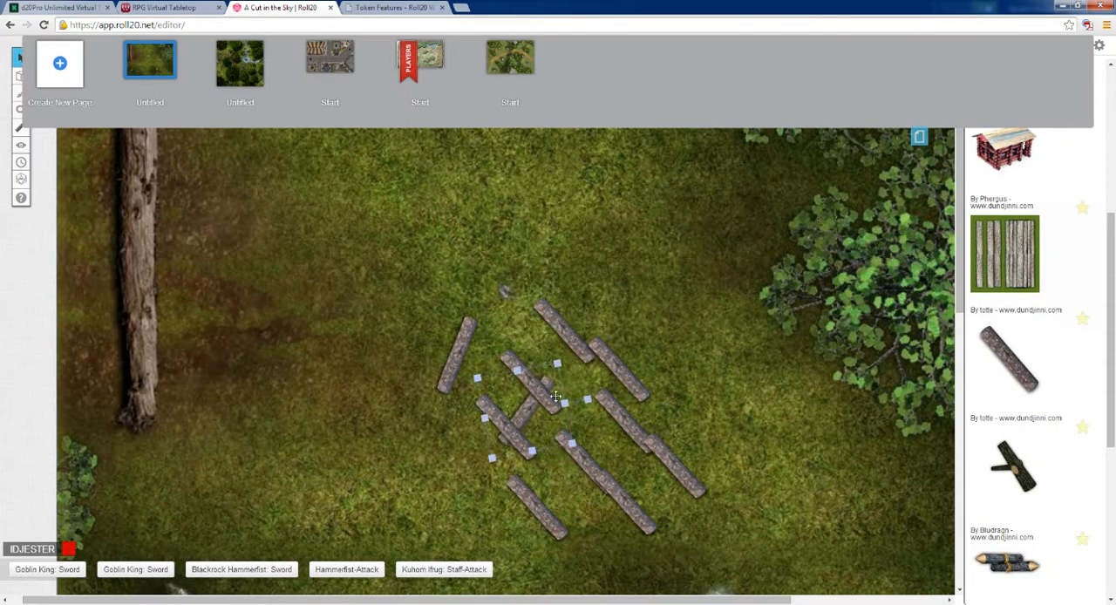
Step: Spread the overlapping logs apart, moving one to the group's upper right and one left off the crosswise log
click(591, 457)
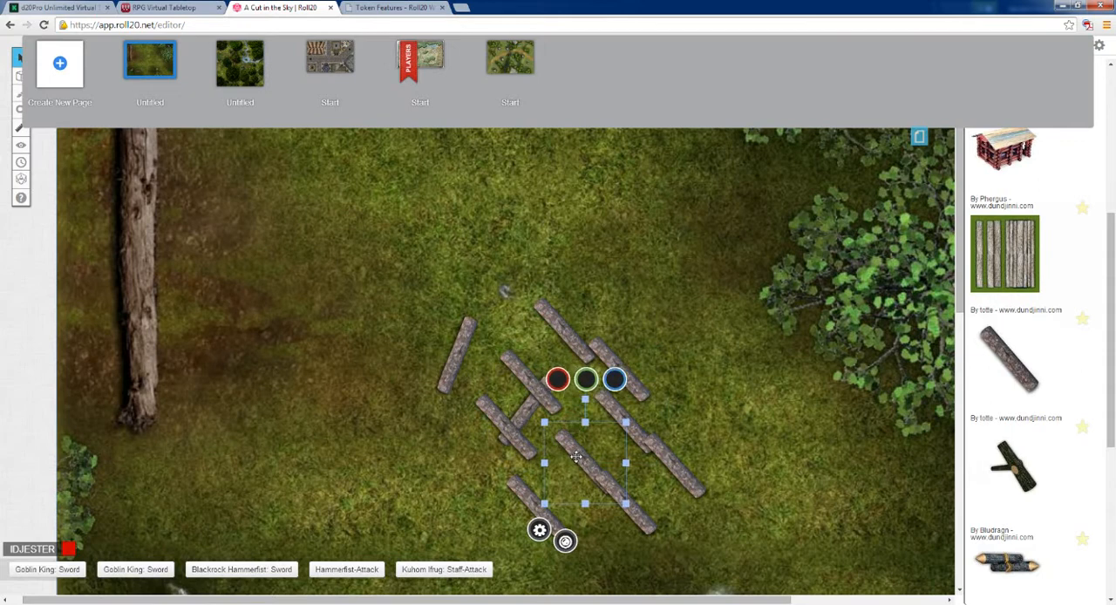
right_click(577, 460)
click(470, 484)
drag(581, 456, 592, 424)
click(600, 481)
drag(598, 480, 563, 467)
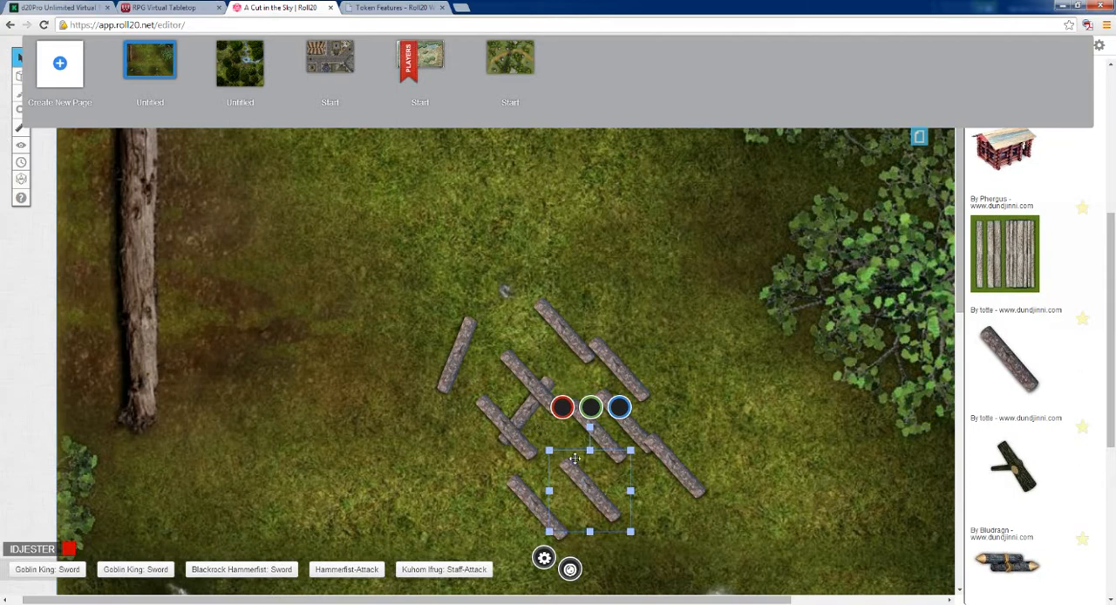
drag(576, 476, 631, 347)
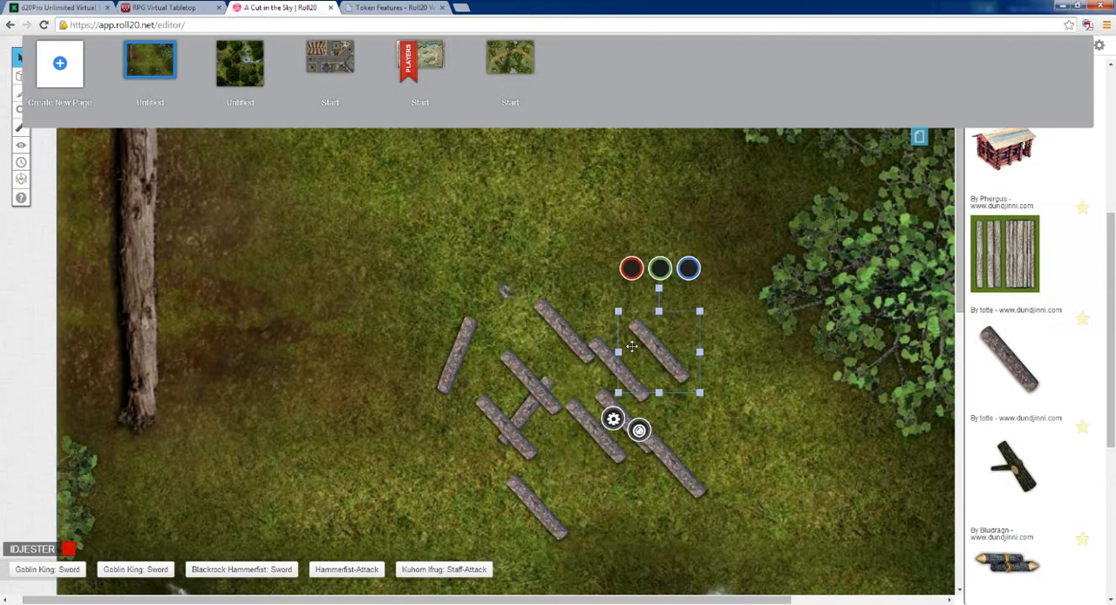
click(527, 410)
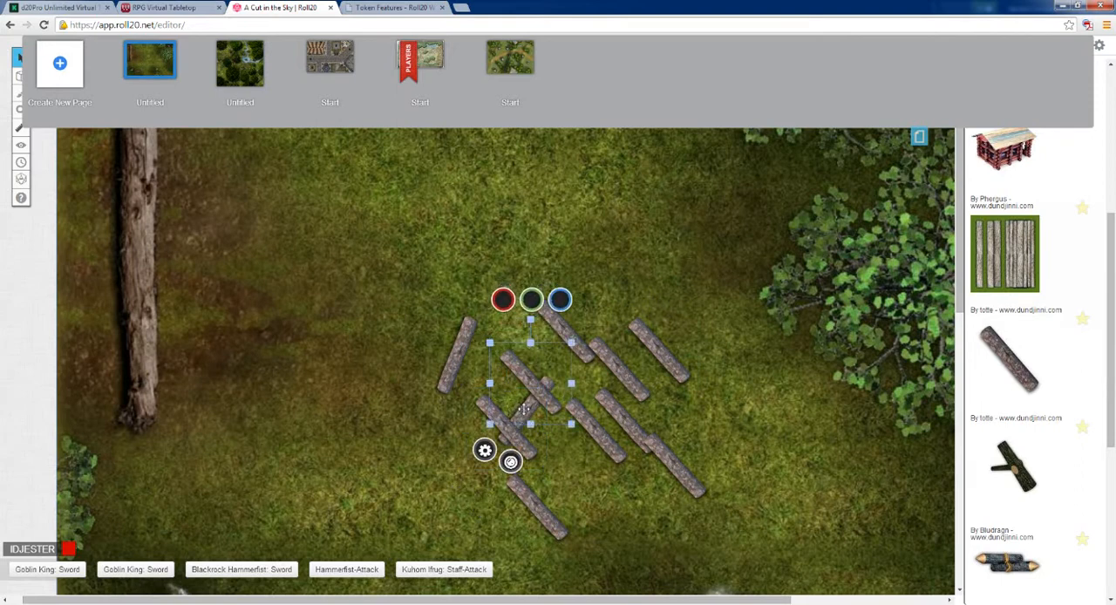
mouse_move(498, 422)
mouse_down()
mouse_move(447, 422)
mouse_move(544, 418)
mouse_move(518, 424)
mouse_up()
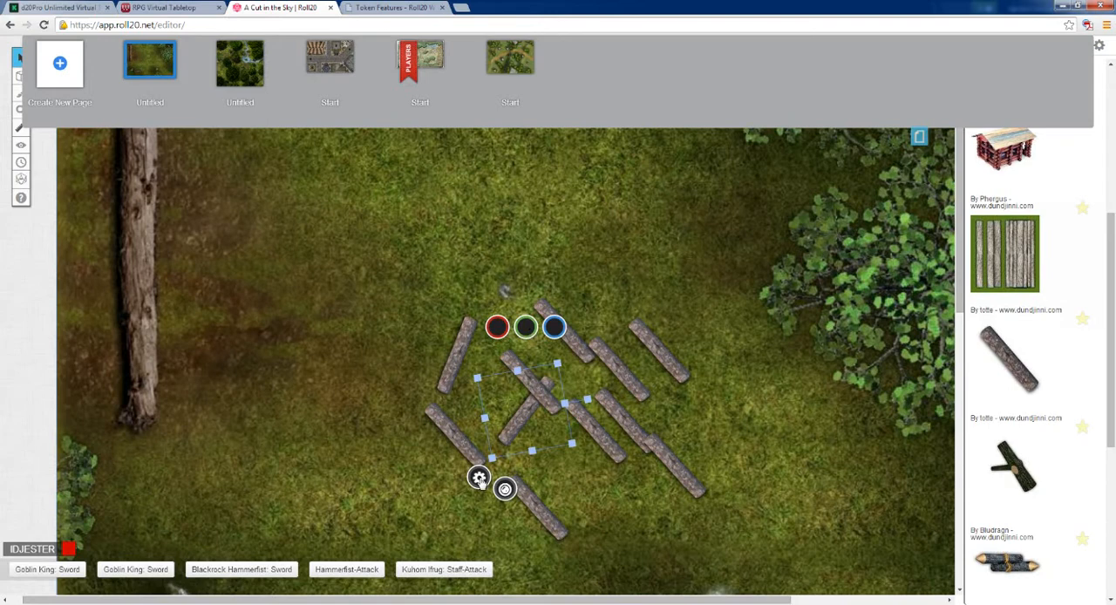
Step: Try to change the stacking order of the crosswise log and the slanted log lying over it
right_click(522, 415)
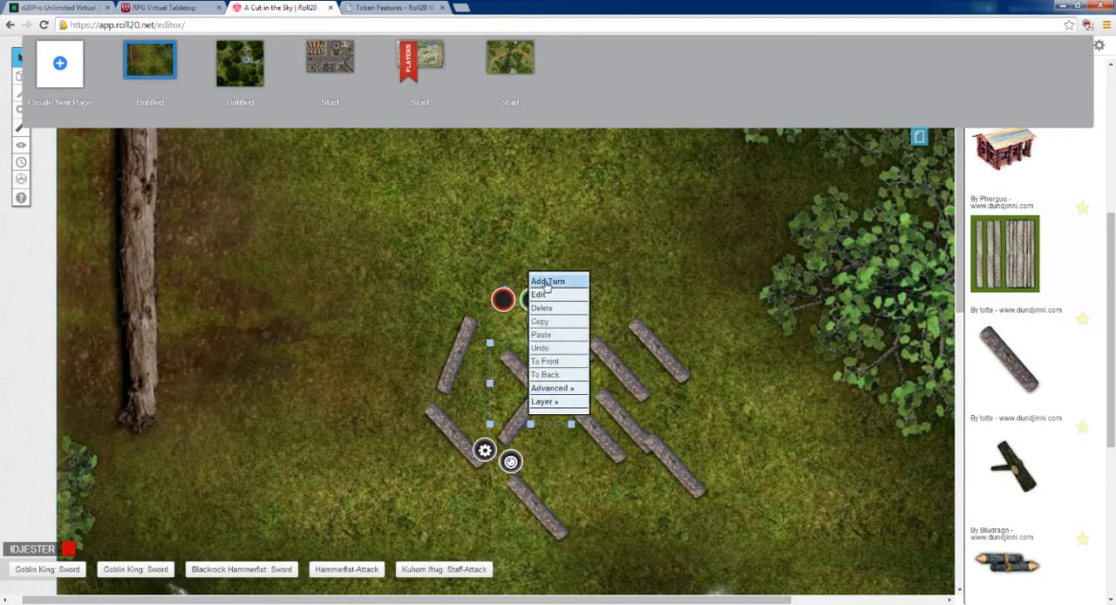
click(546, 362)
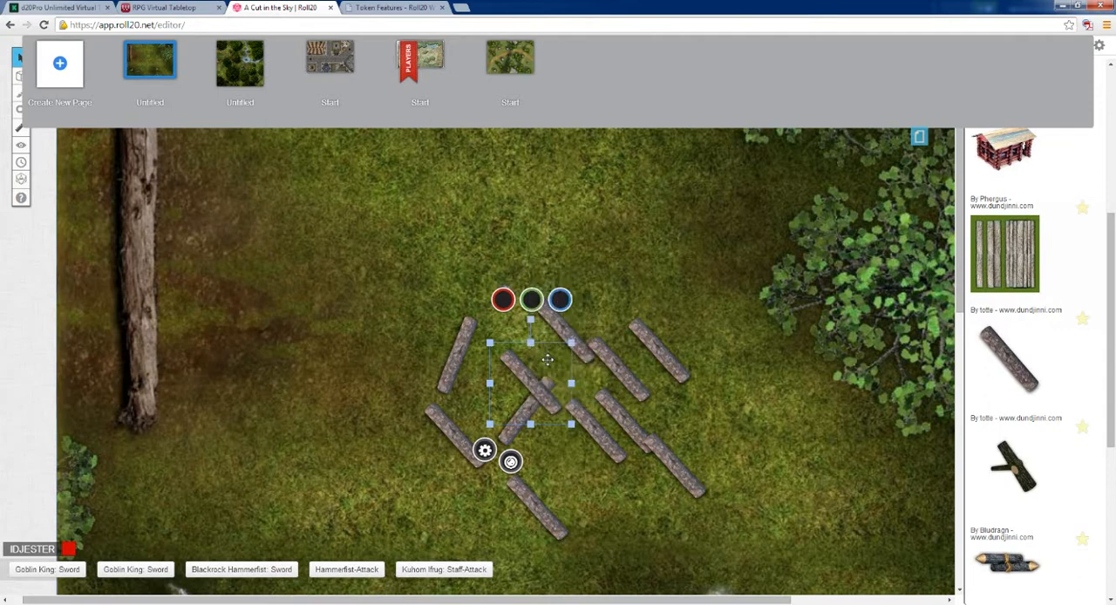
click(526, 423)
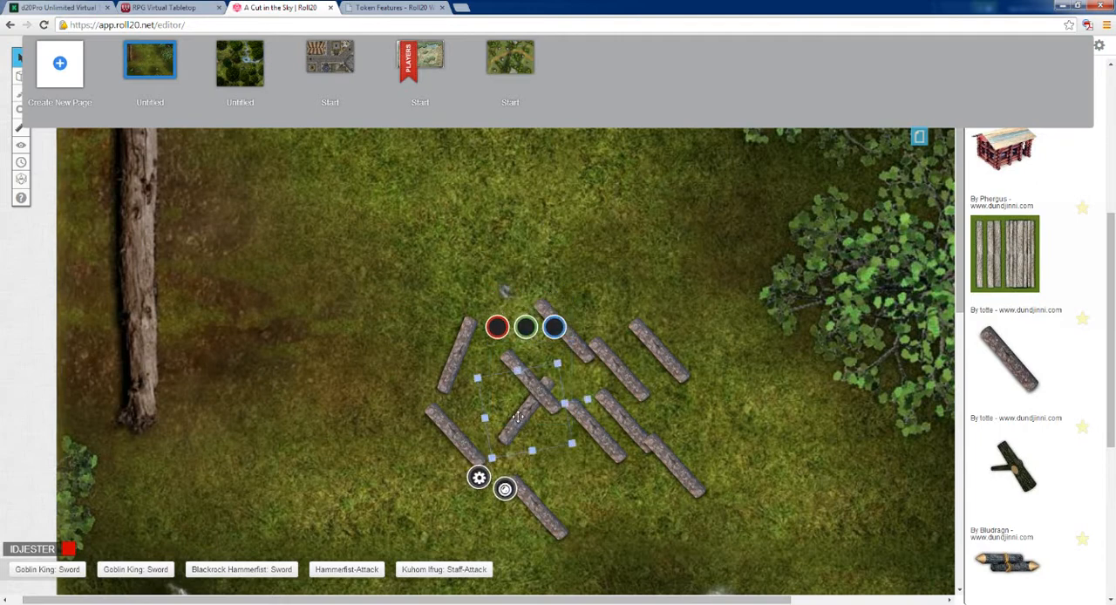
right_click(521, 418)
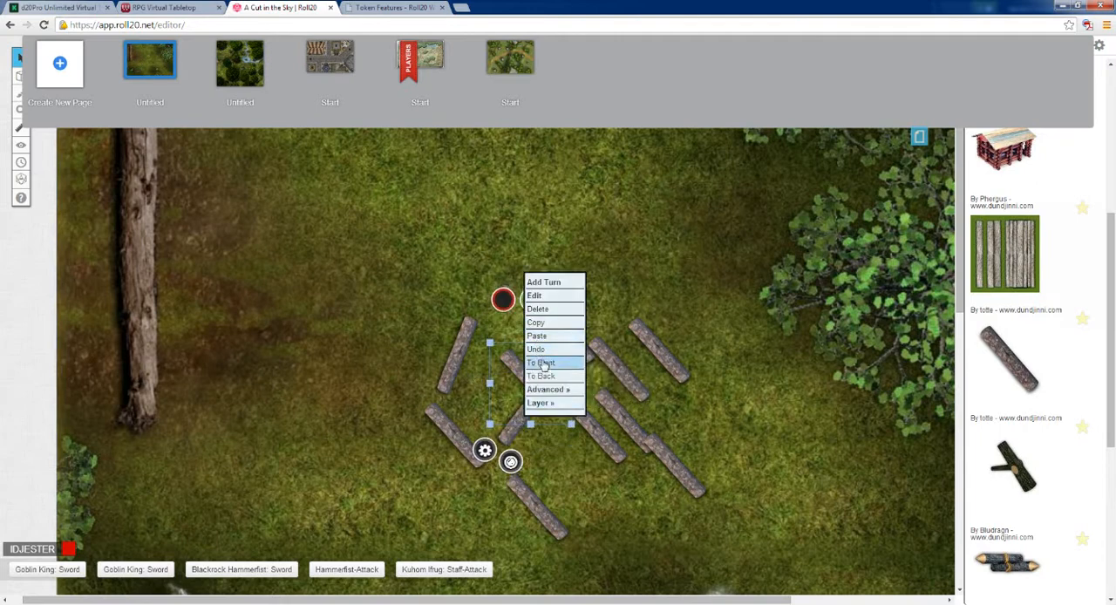
click(544, 376)
click(560, 451)
click(533, 417)
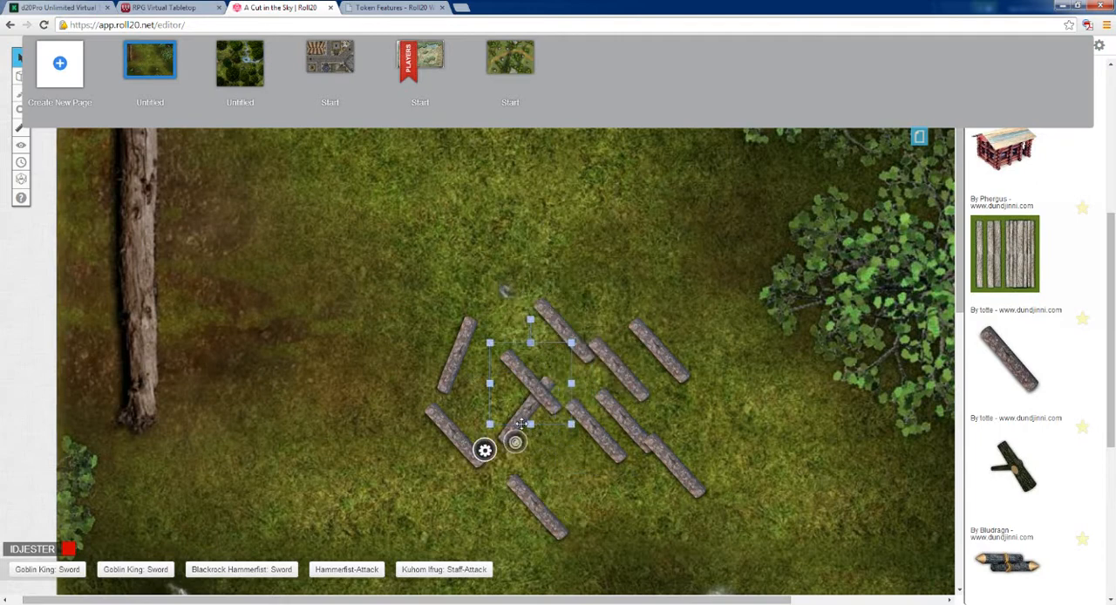
Step: Bring the crosswise log to the front so it lies over the upper slanted log
click(517, 434)
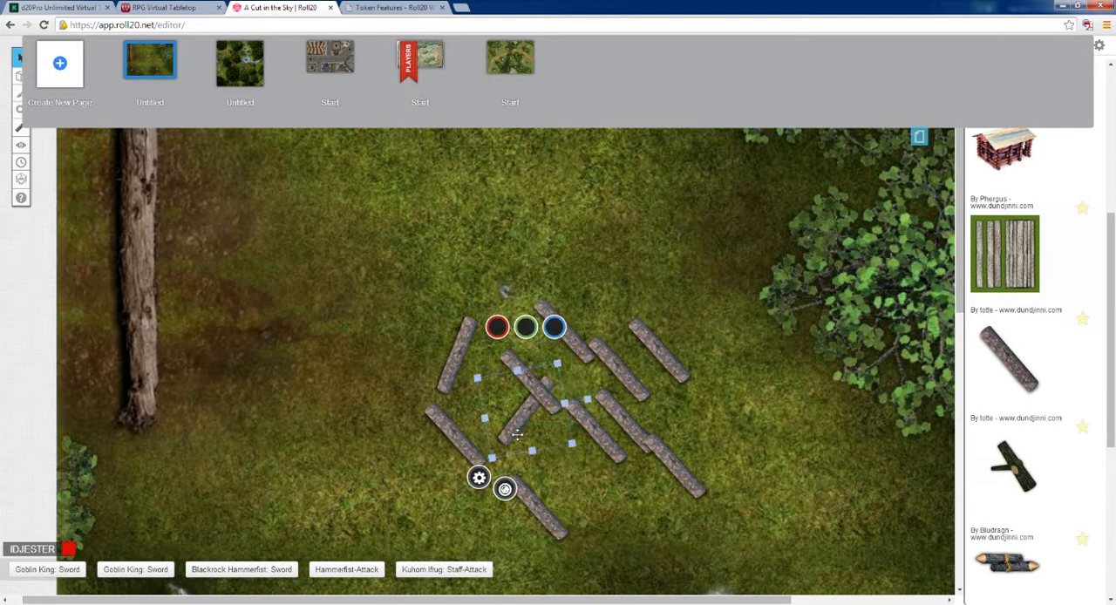
right_click(517, 434)
click(532, 378)
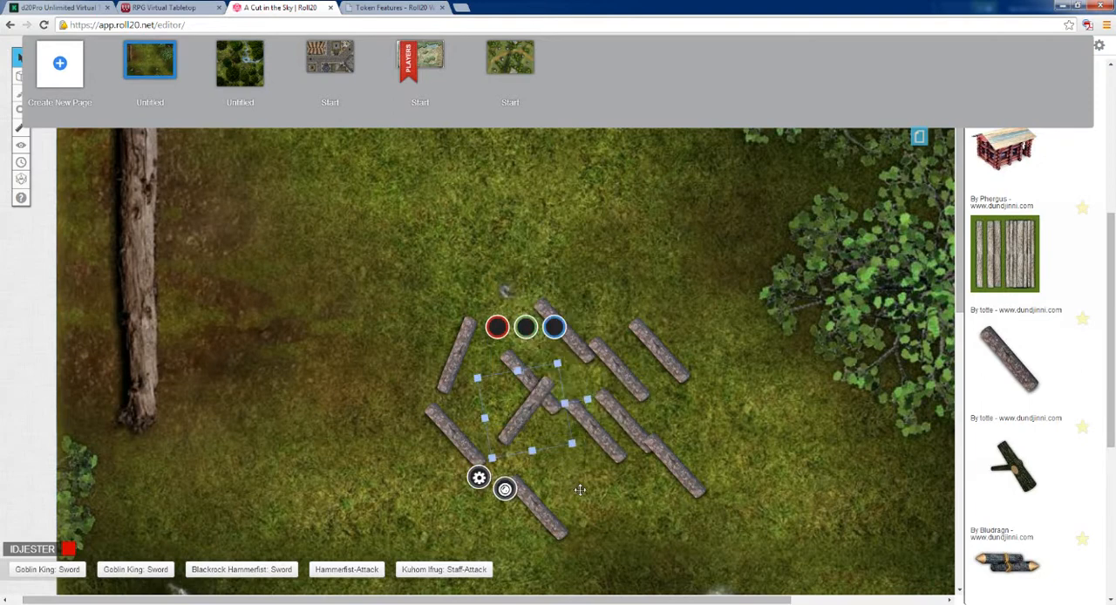
Step: Move a slanted log from the right-hand pair onto the crosswise log's lower half and bring it to the front
click(582, 446)
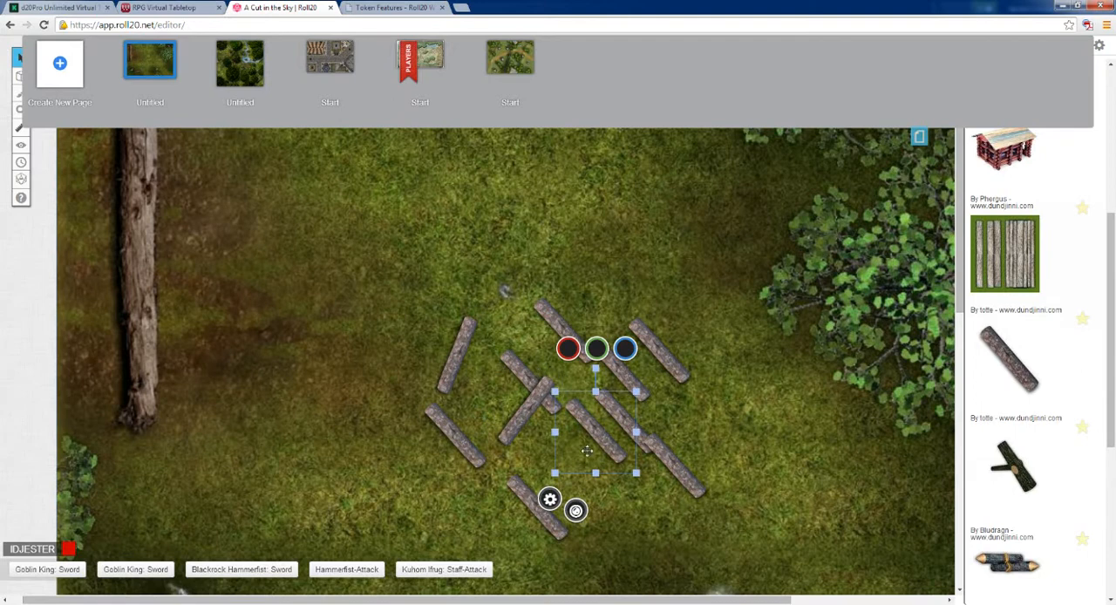
drag(591, 433, 501, 440)
right_click(542, 447)
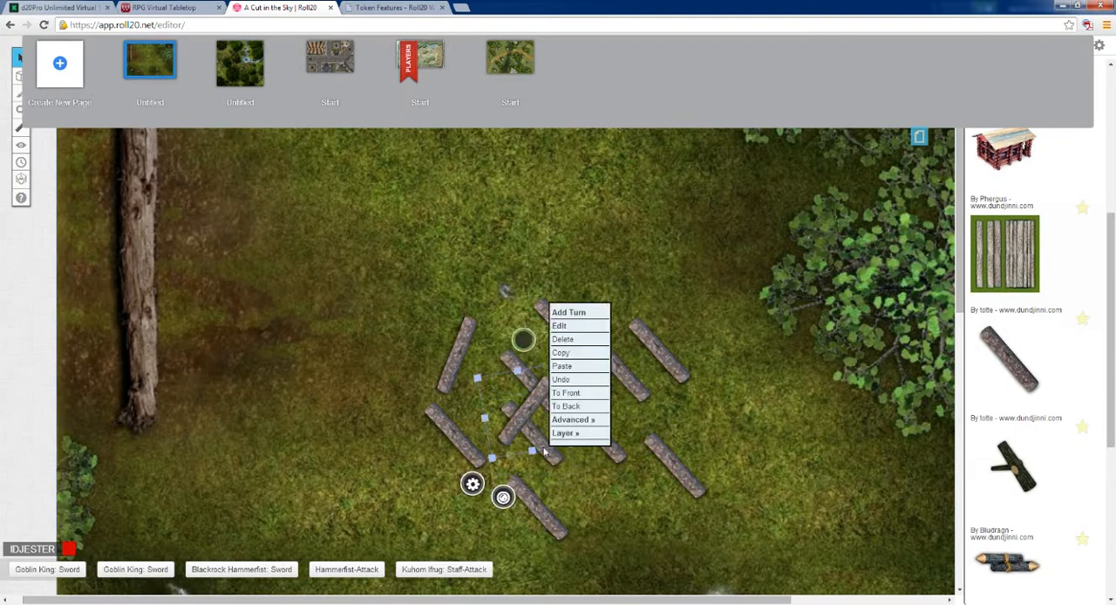
click(570, 399)
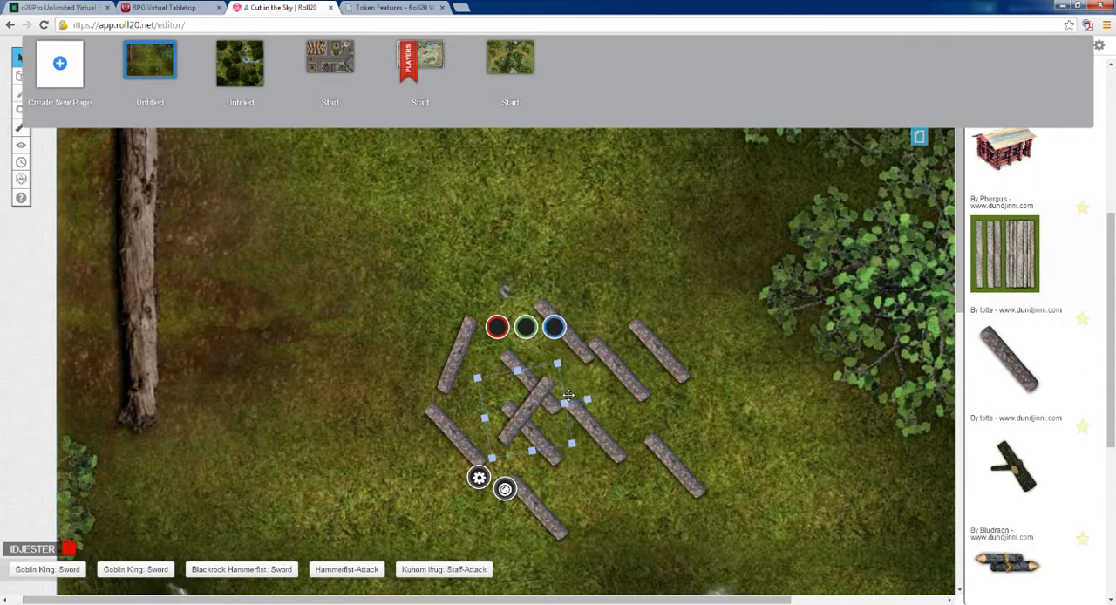
click(558, 461)
right_click(558, 461)
click(575, 413)
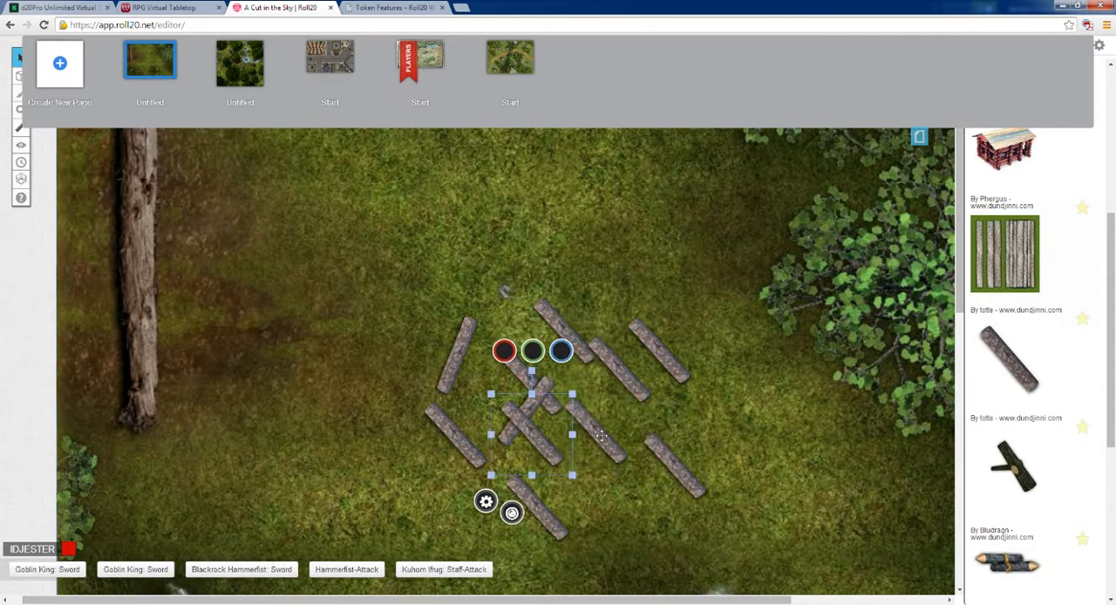
click(615, 489)
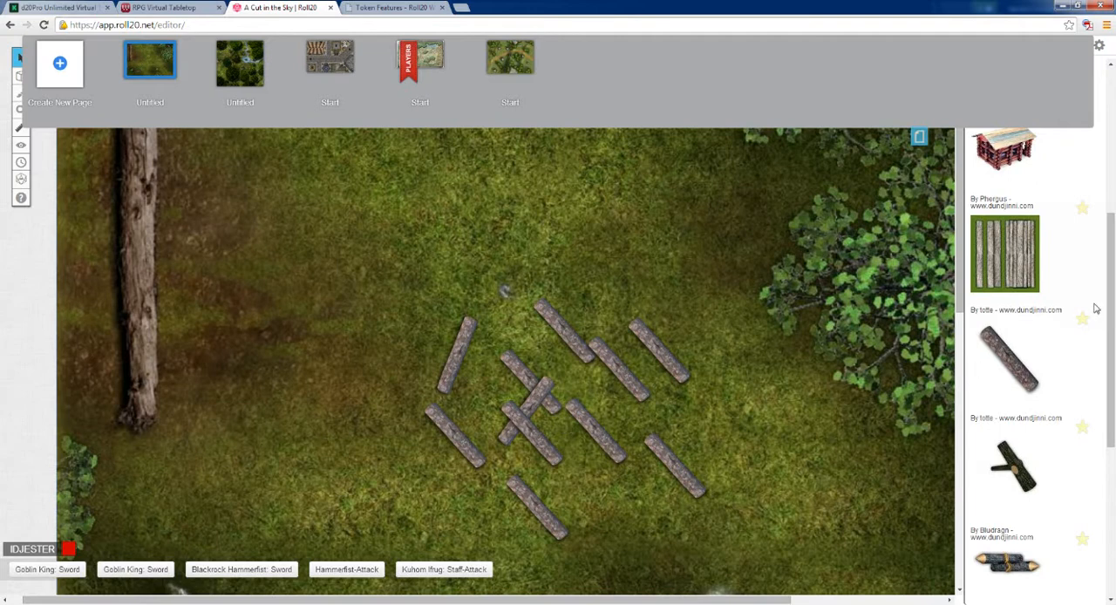
Step: Look through the log token search results and hide the page toolbar
drag(1105, 309, 1105, 158)
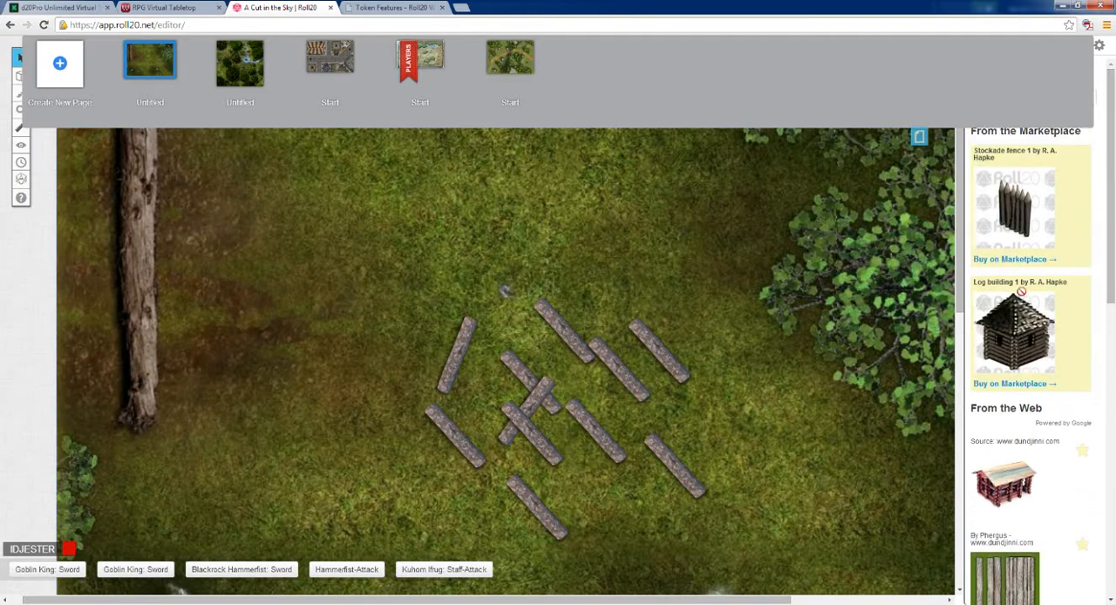
drag(1112, 253, 1111, 505)
scroll(1112, 425, down, 3)
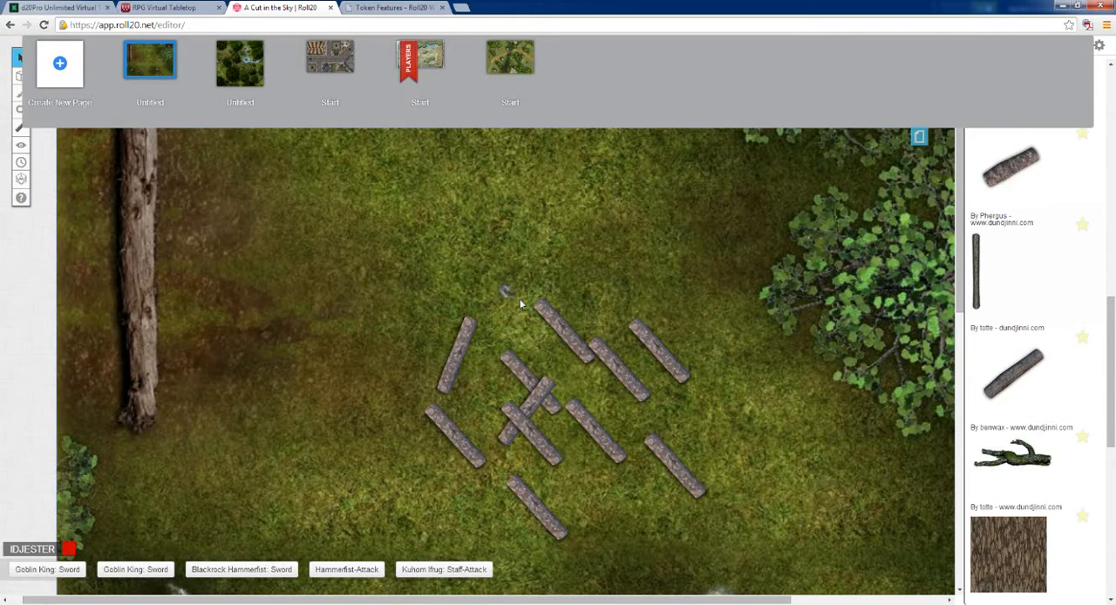
drag(1111, 365, 1111, 157)
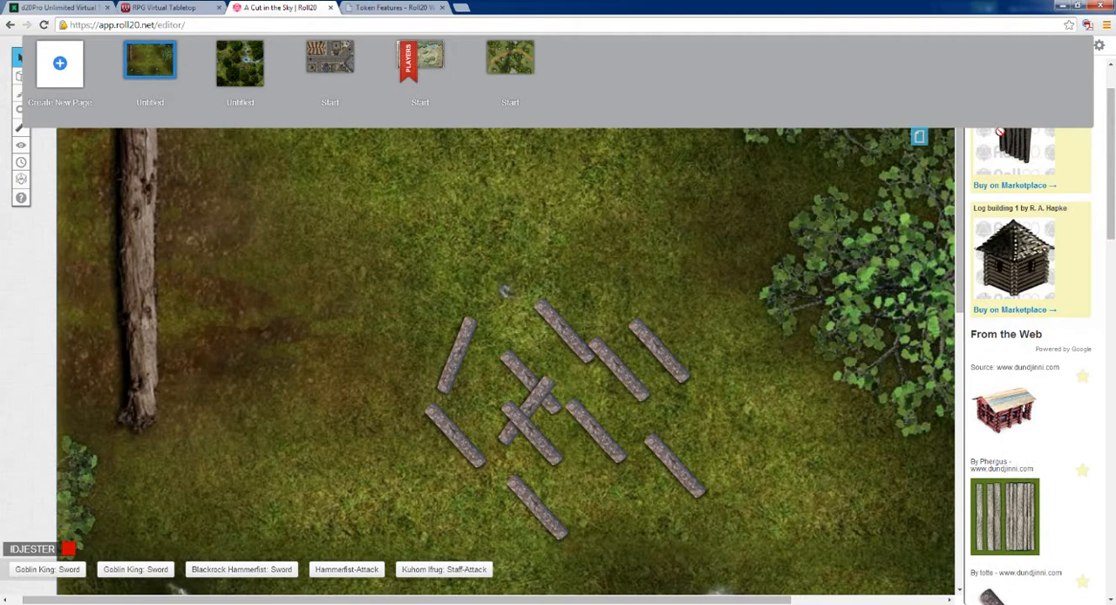
click(919, 136)
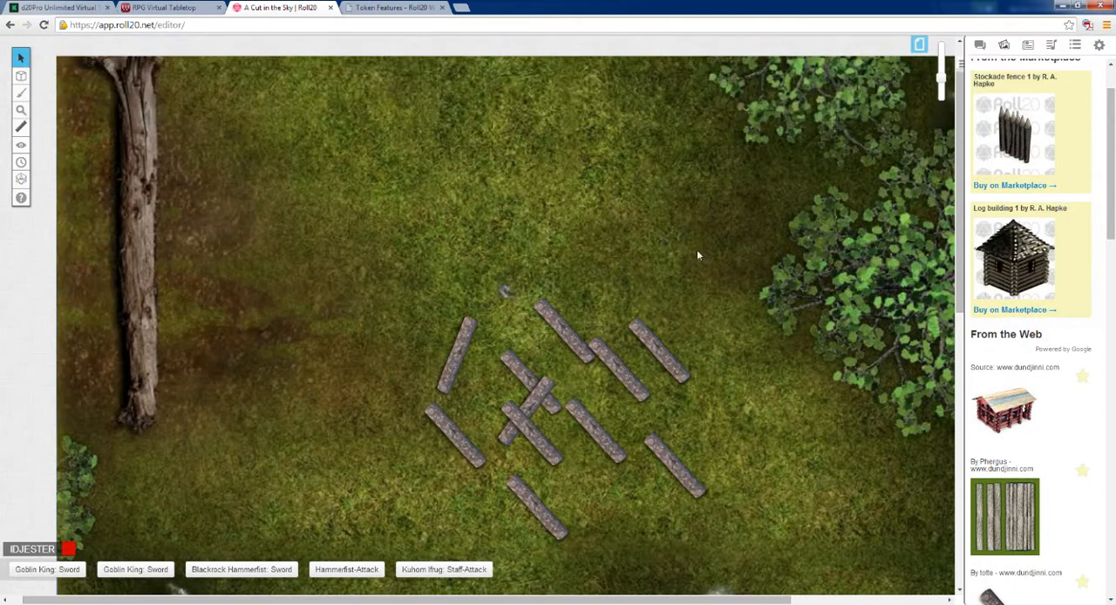
Step: Search the token art for "orc" and look through the library, marketplace and web results
drag(1111, 148, 1111, 122)
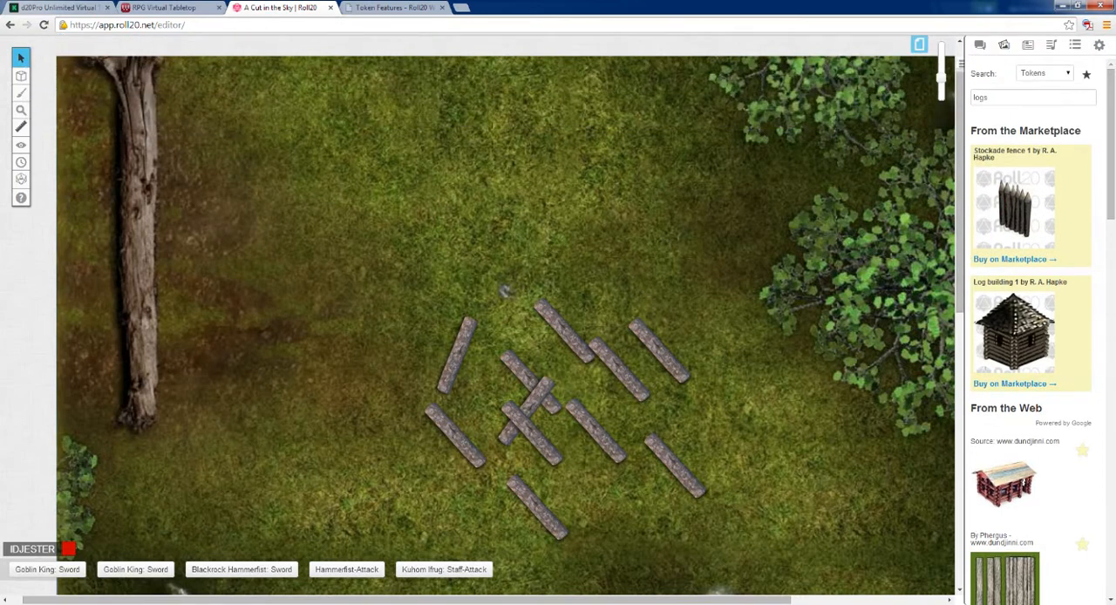
drag(1004, 98, 933, 95)
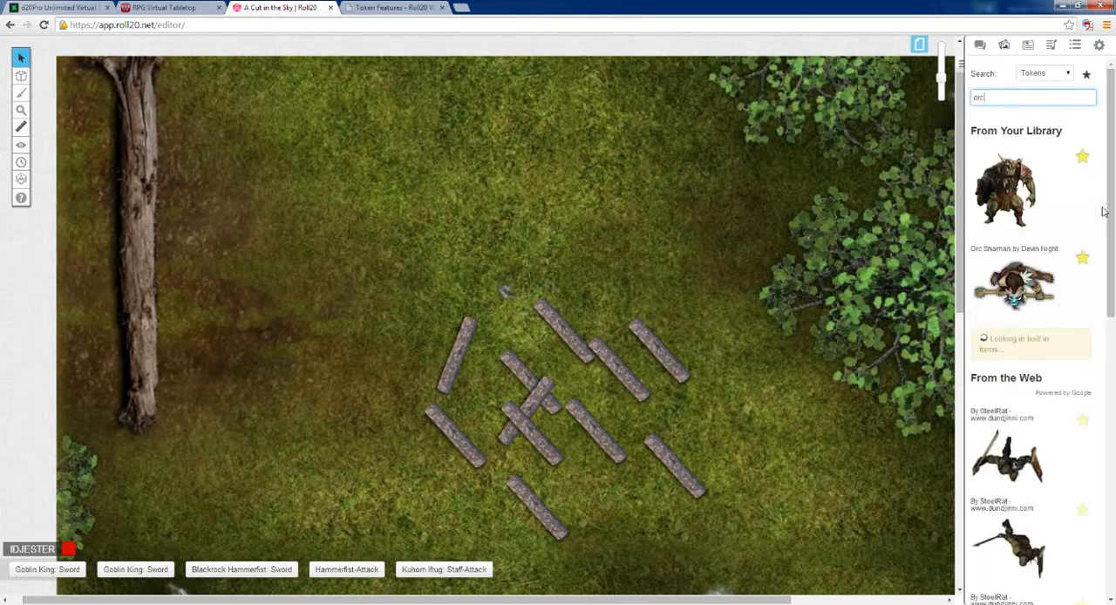
scroll(1102, 344, down, 5)
scroll(1103, 344, down, 10)
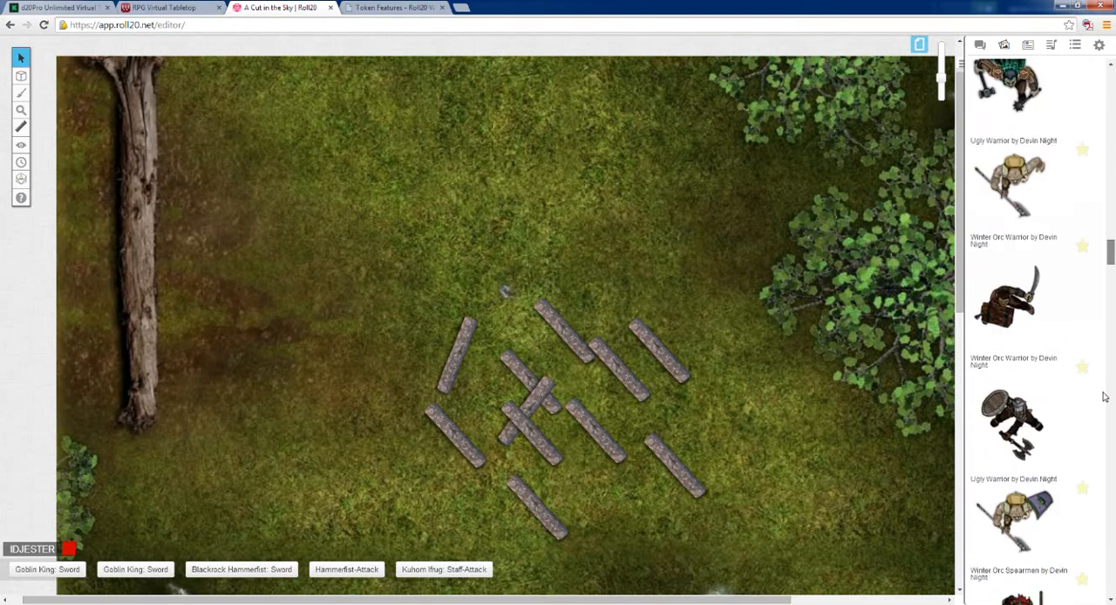
scroll(1109, 449, down, 5)
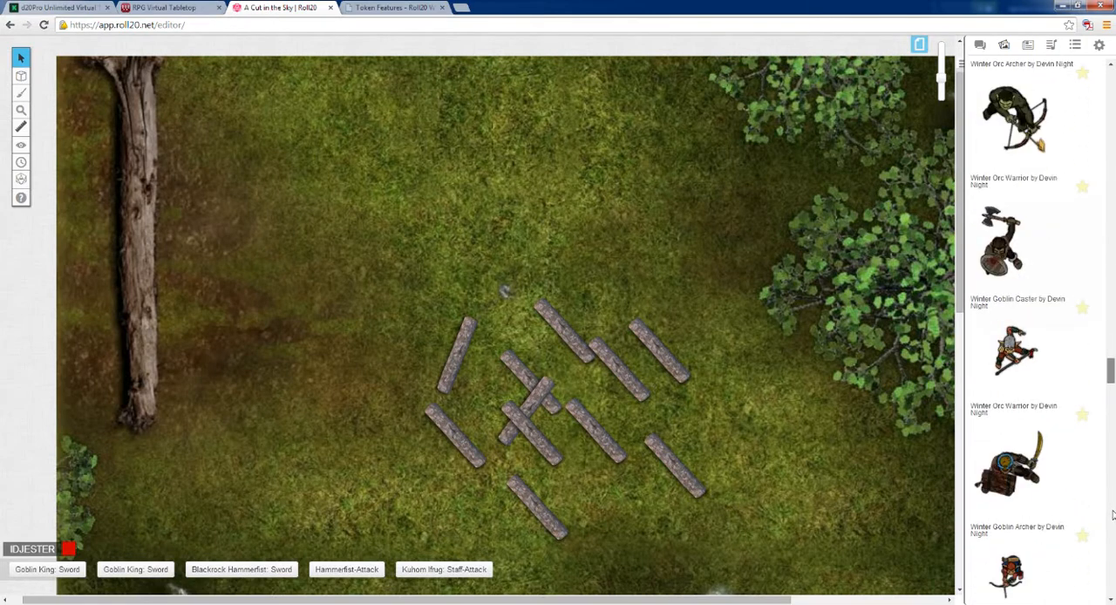
drag(1109, 375, 1110, 76)
Step: Search the token art for "broken wing" and look through the results
drag(994, 98, 950, 102)
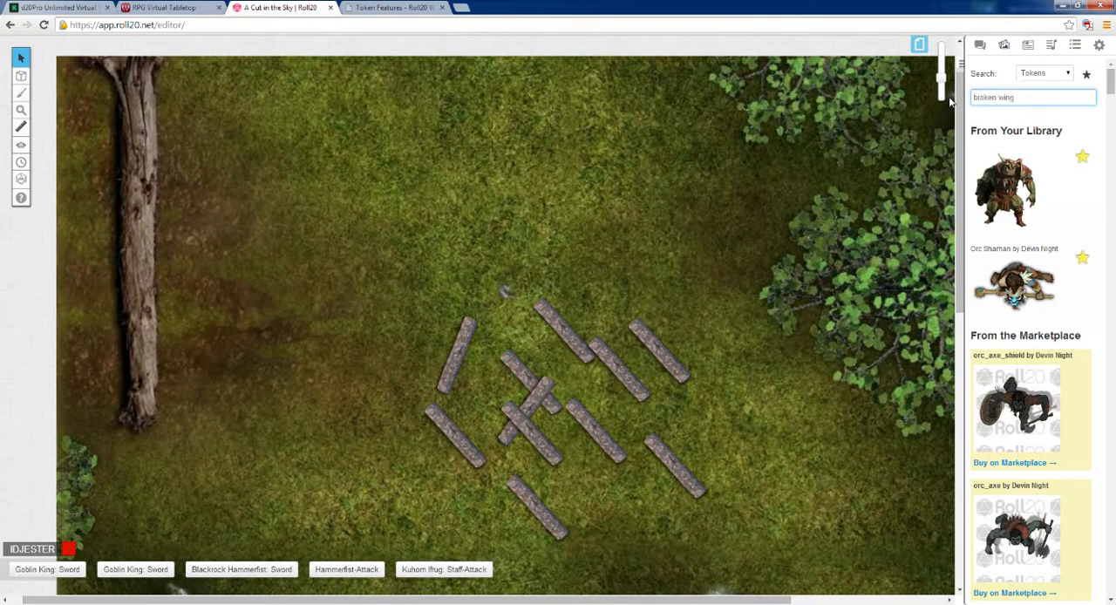
key(Return)
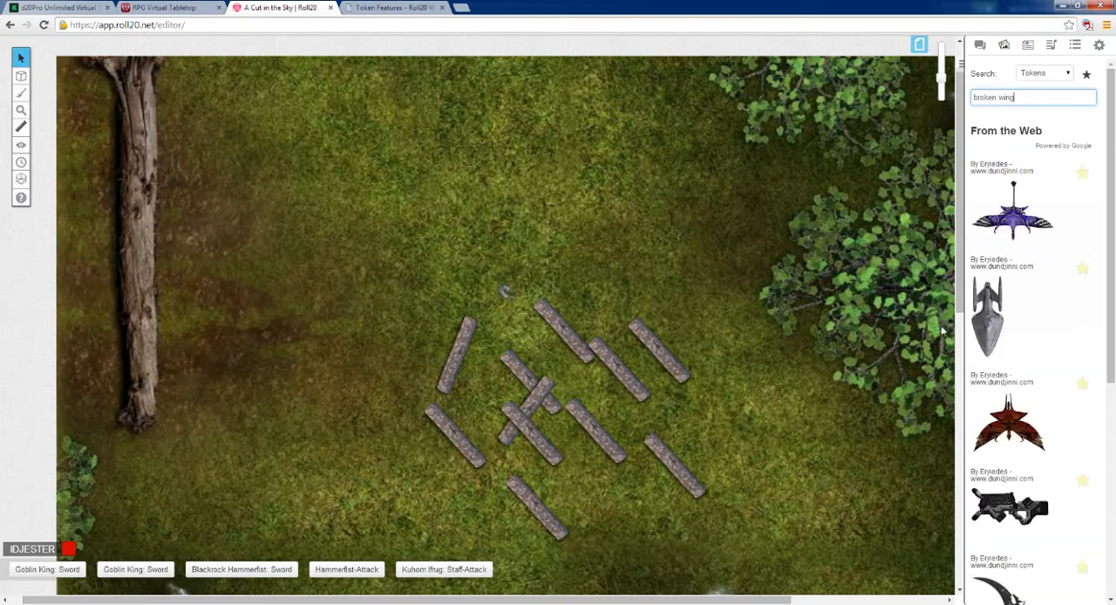
drag(1111, 202, 1114, 430)
scroll(1029, 322, up, 5)
Step: Open a new browser tab and search Google for "broken wing"
click(395, 7)
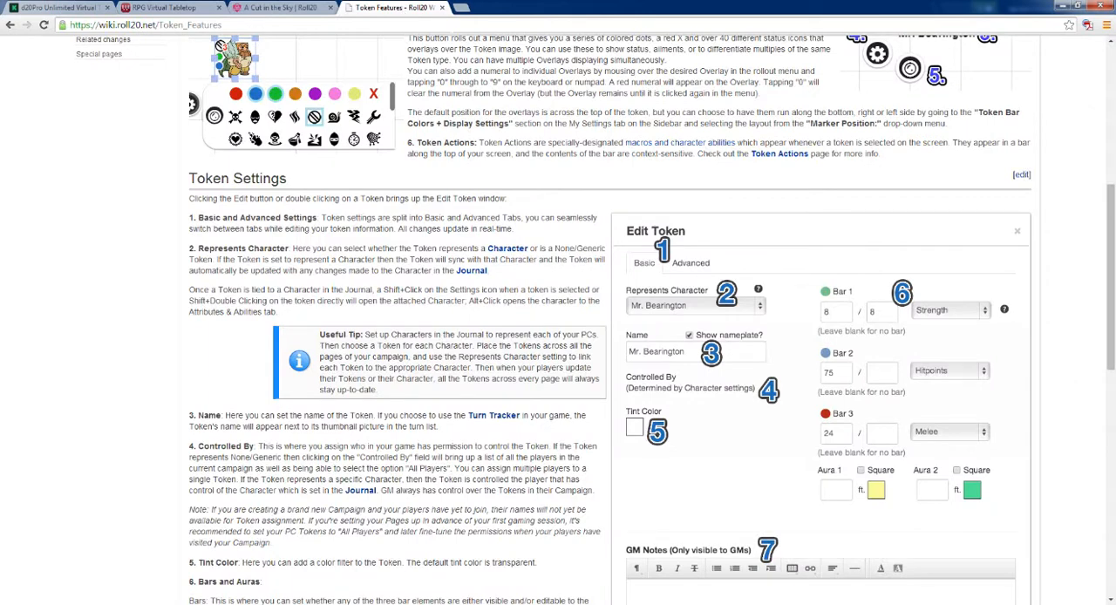
key(ctrl+t)
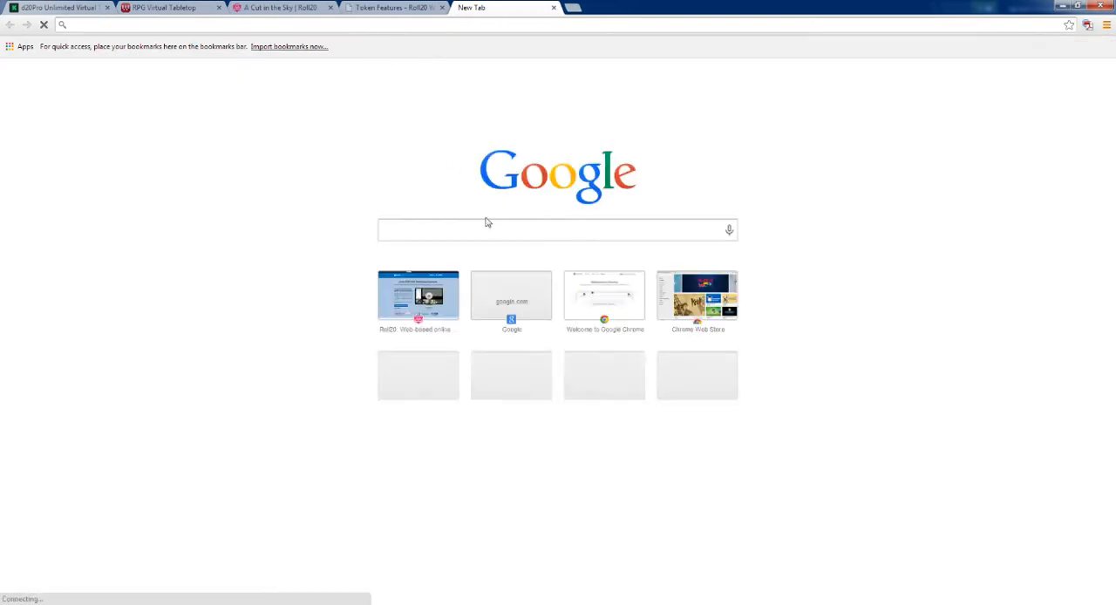
click(488, 221)
text(broken)
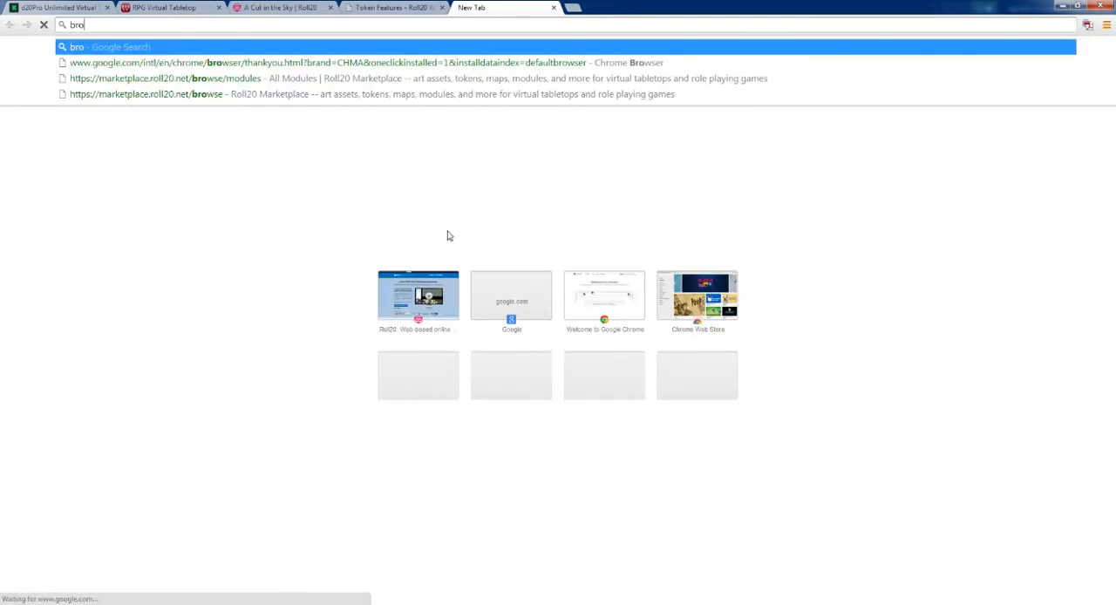
key(BackSpace)
key(BackSpace)
key(BackSpace)
key(BackSpace)
key(BackSpace)
key(BackSpace)
key(BackSpace)
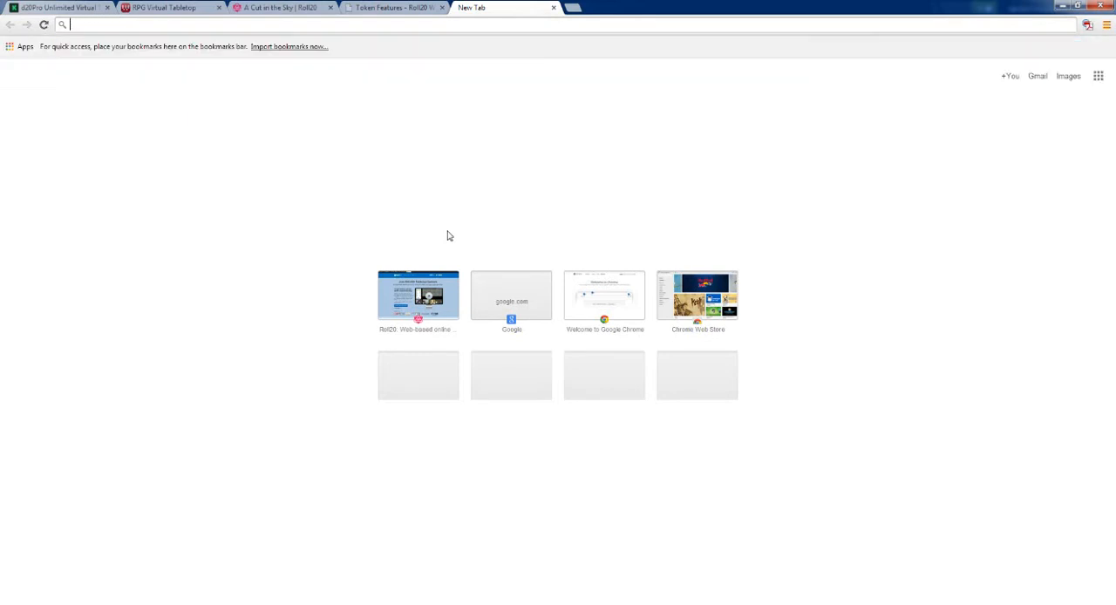
text(broken wing)
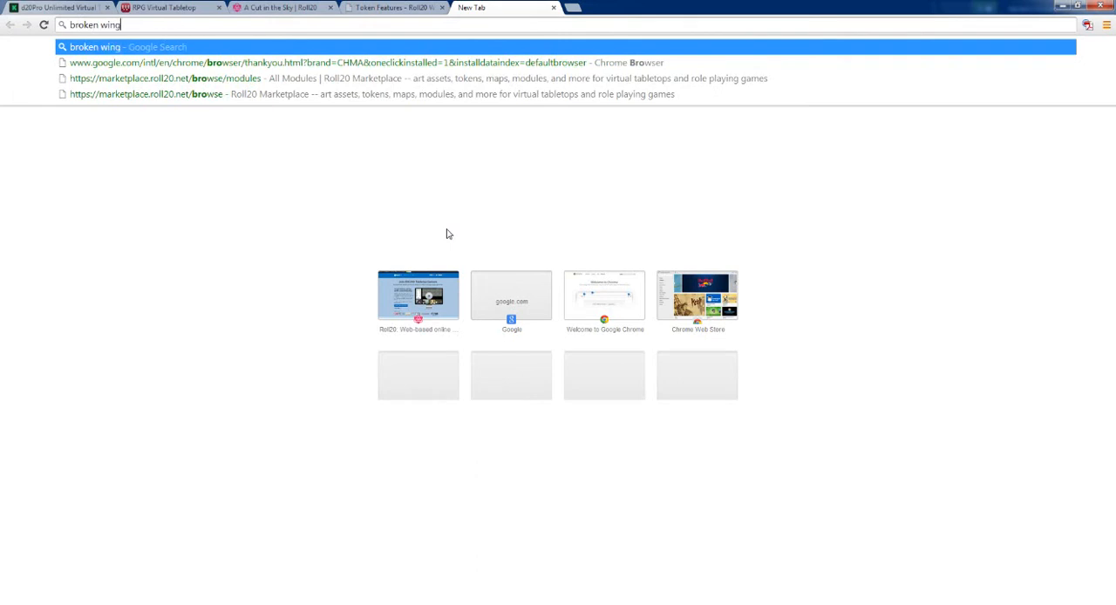
key(Return)
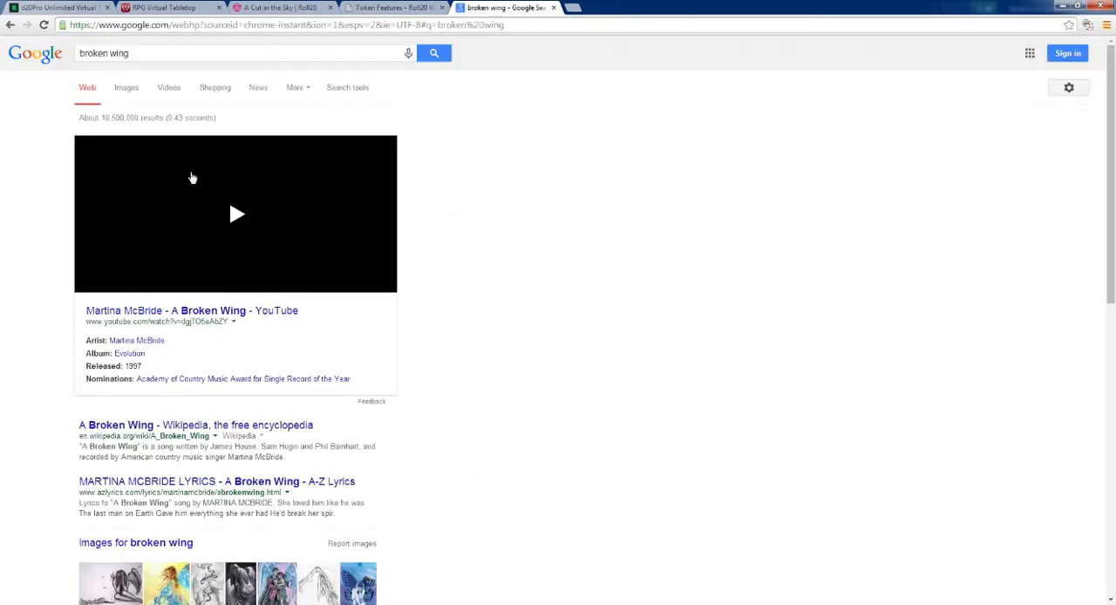
Step: Show the image results for "broken wing" and browse them for usable artwork
click(126, 94)
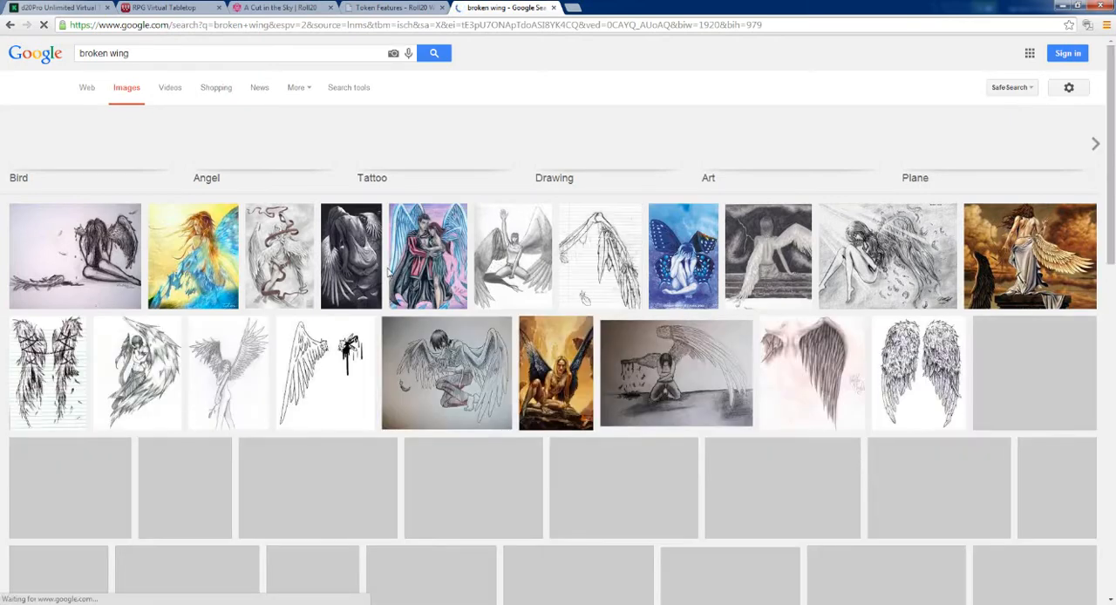
scroll(388, 273, down, 2)
scroll(389, 273, down, 1)
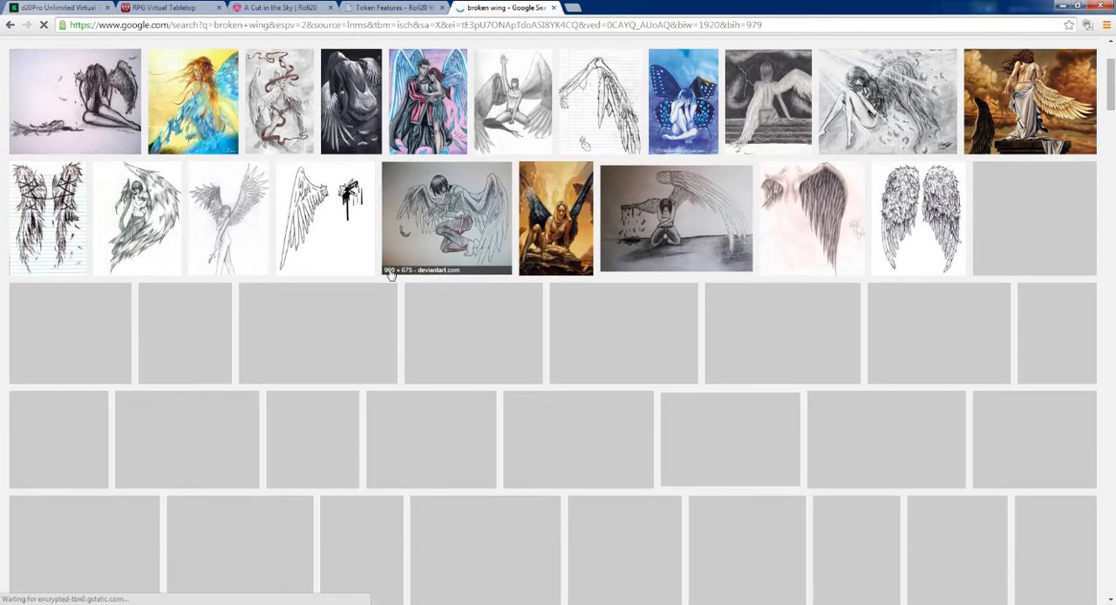
scroll(390, 275, down, 1)
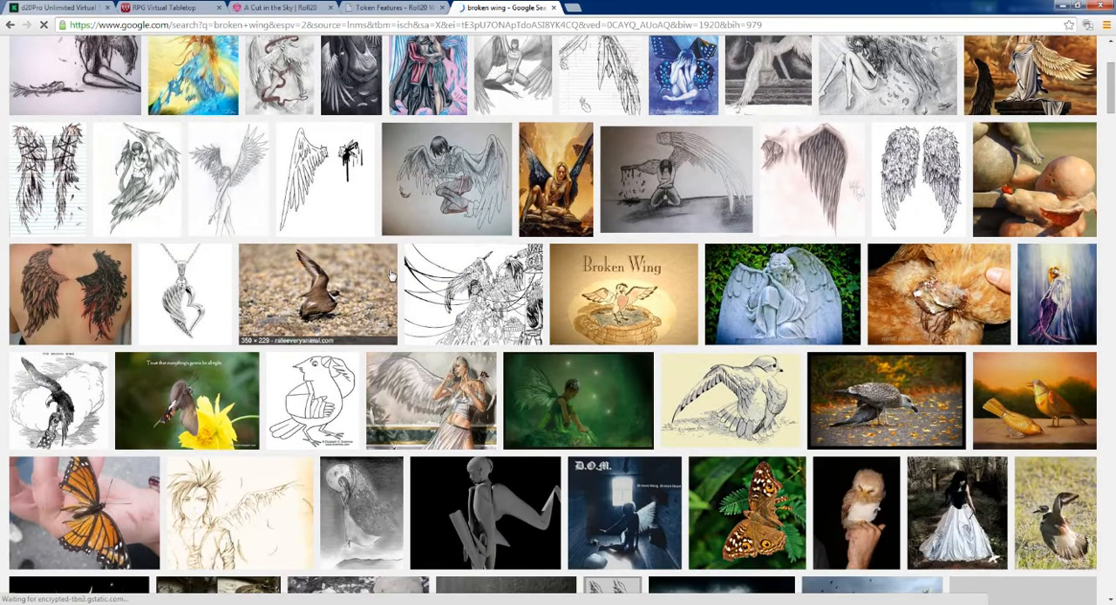
scroll(390, 276, down, 9)
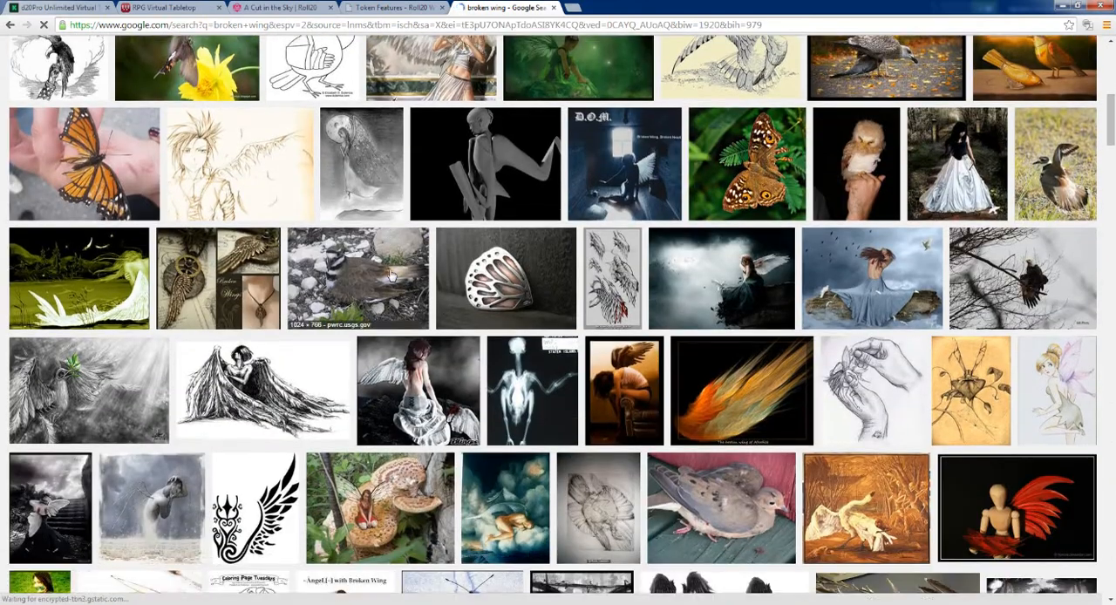
scroll(390, 275, down, 3)
scroll(391, 276, down, 7)
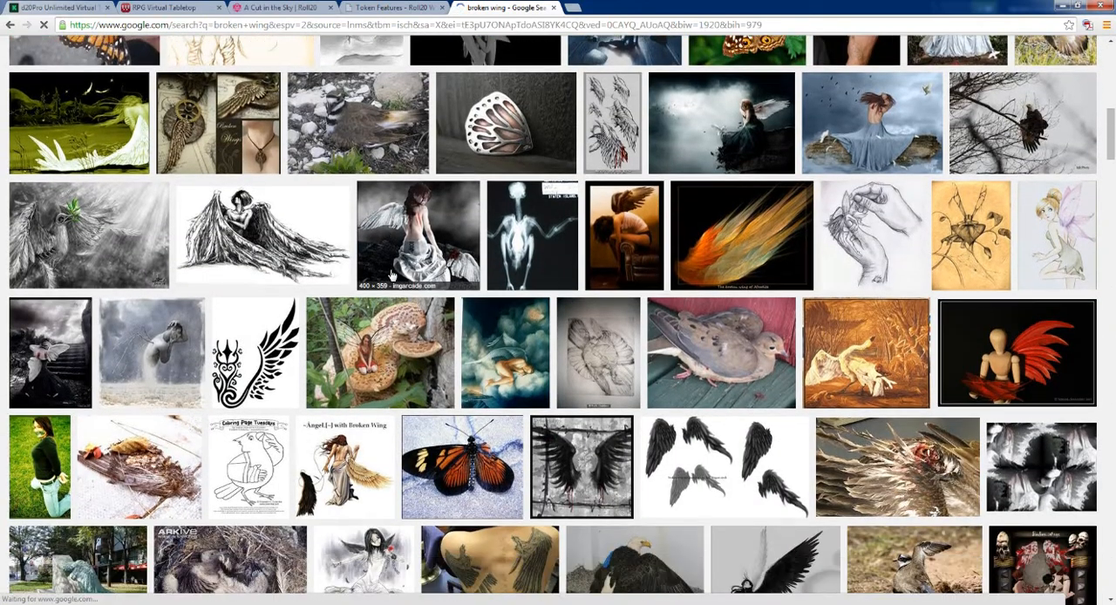
scroll(391, 276, down, 5)
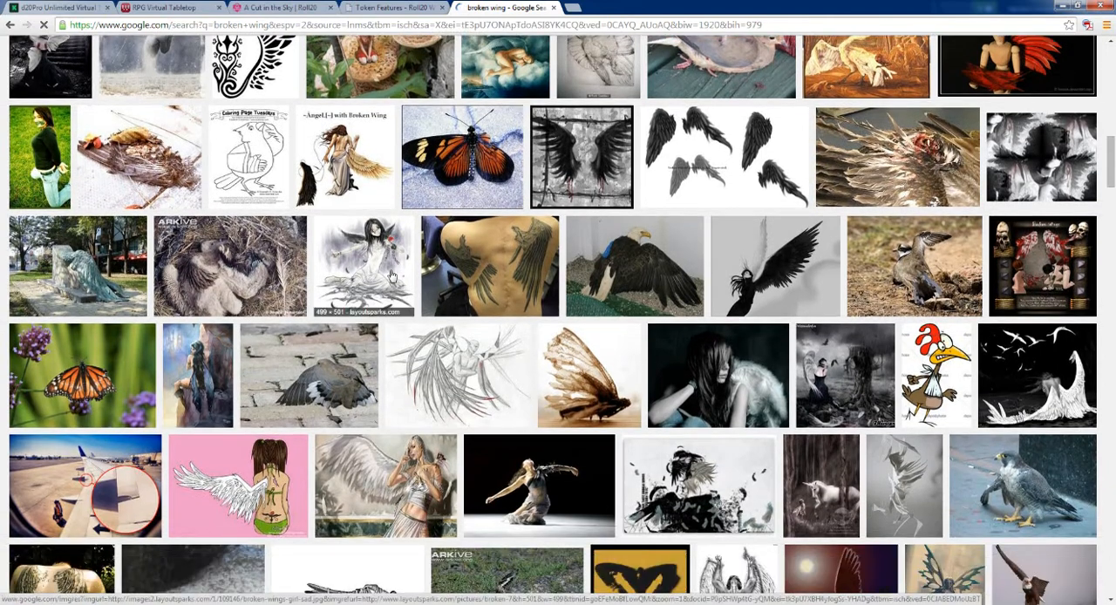
scroll(390, 275, down, 2)
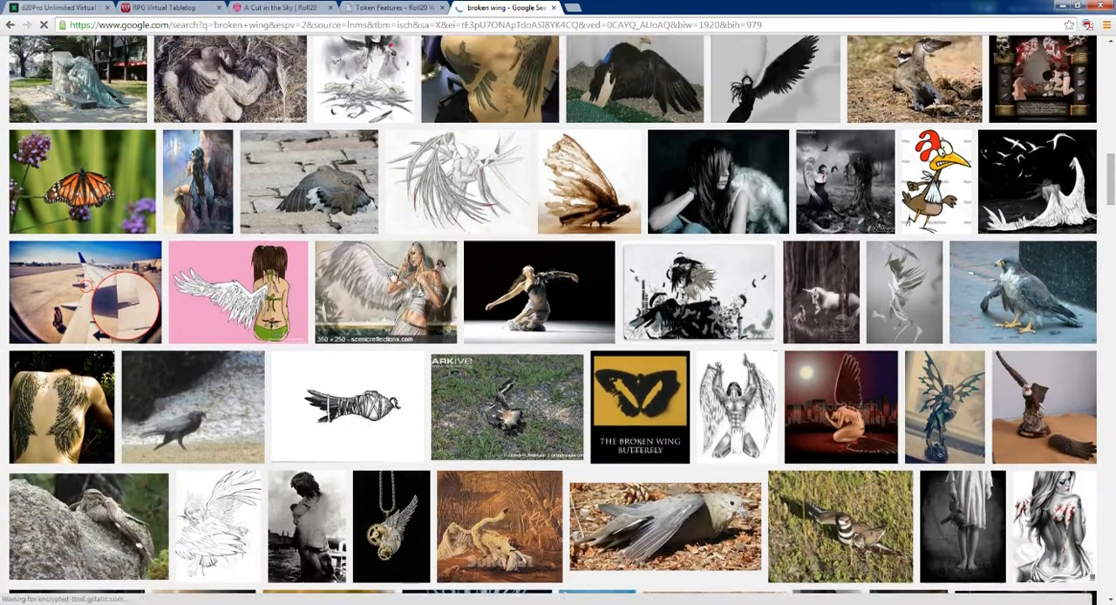
Step: Look further through the "broken wing" image results for a picture of wings that could serve as a token
scroll(392, 276, down, 1)
scroll(392, 275, up, 5)
scroll(392, 276, up, 5)
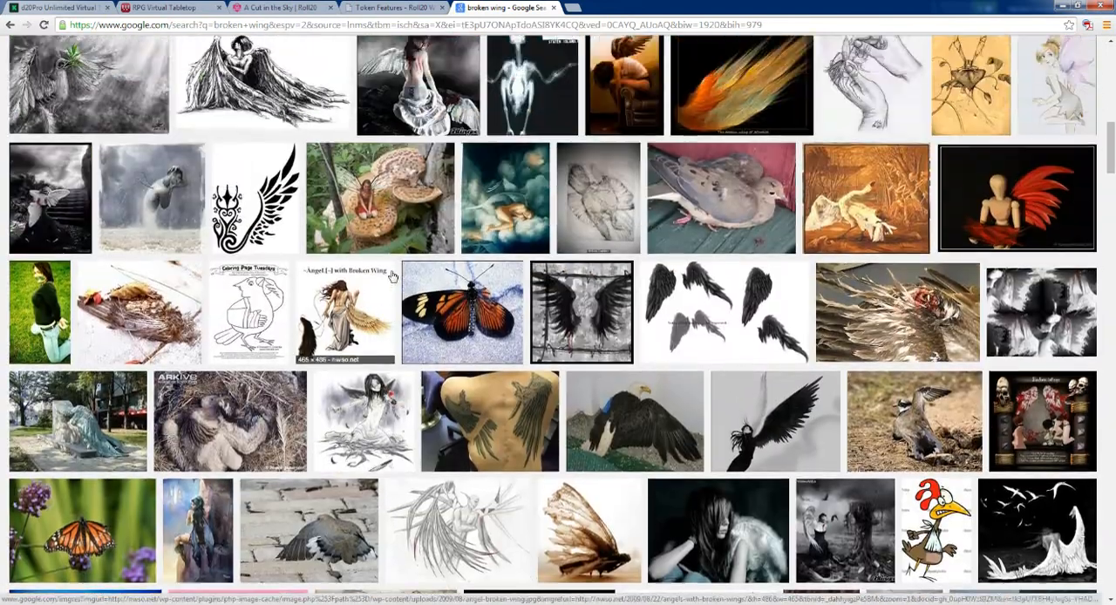
scroll(392, 275, down, 1)
scroll(392, 276, up, 6)
scroll(393, 276, up, 7)
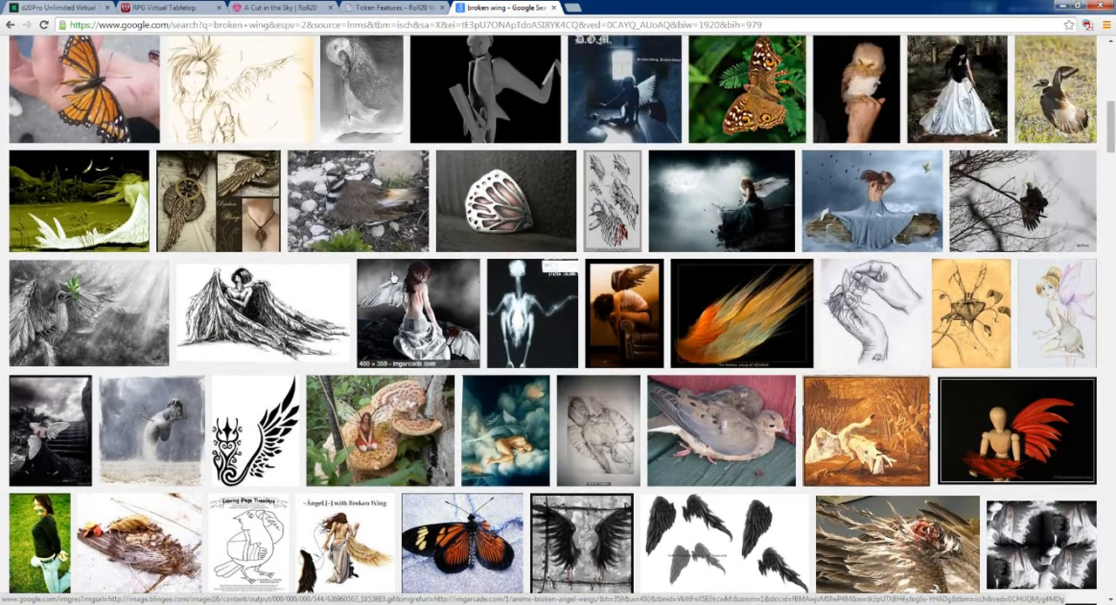
scroll(392, 276, up, 1)
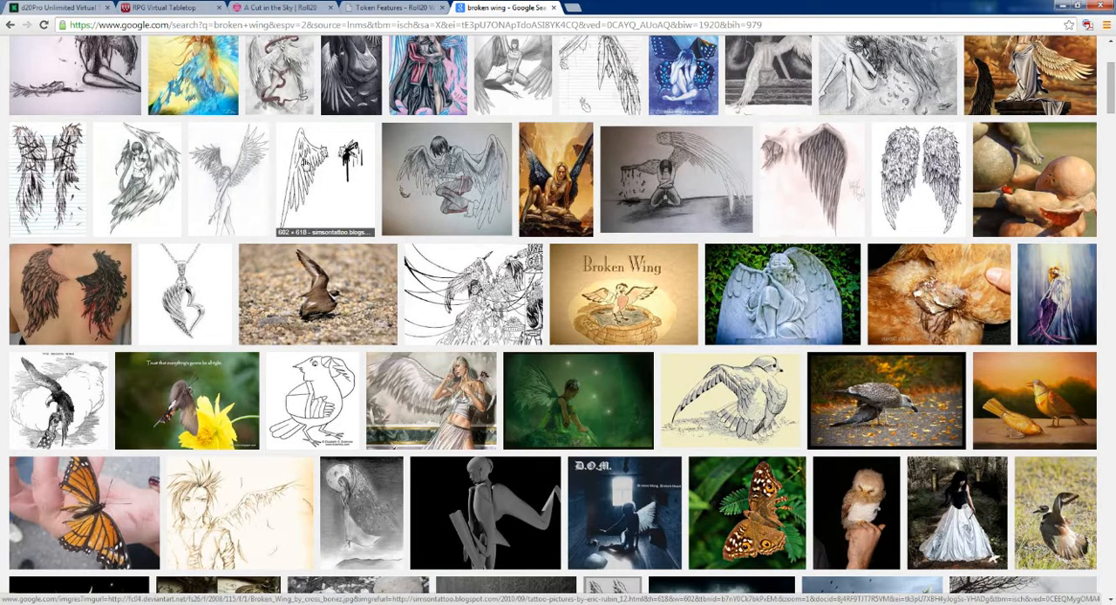
scroll(330, 199, up, 4)
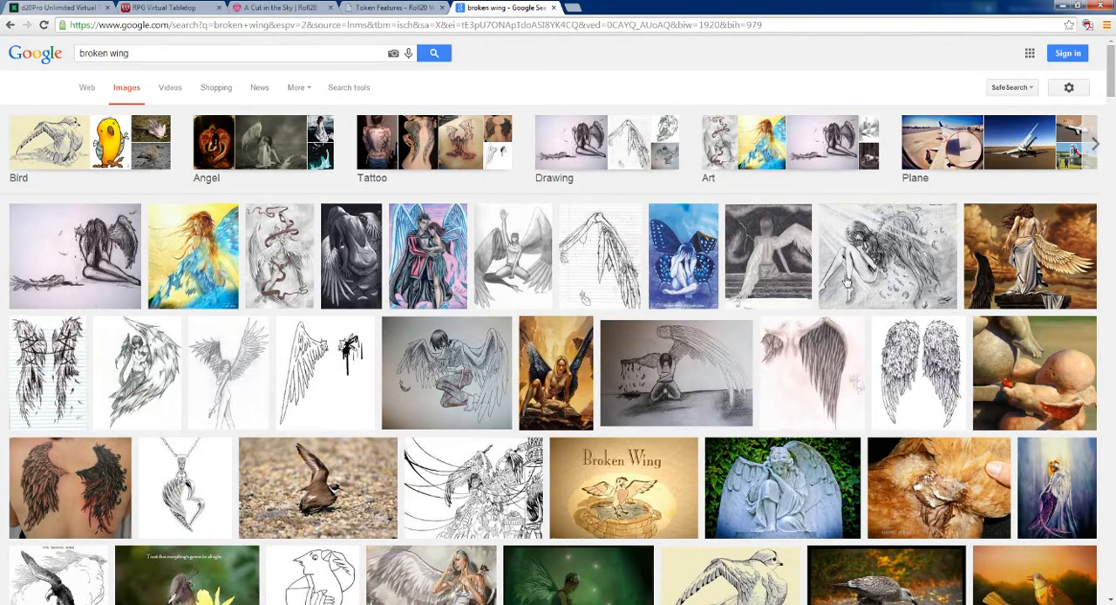
scroll(850, 333, down, 6)
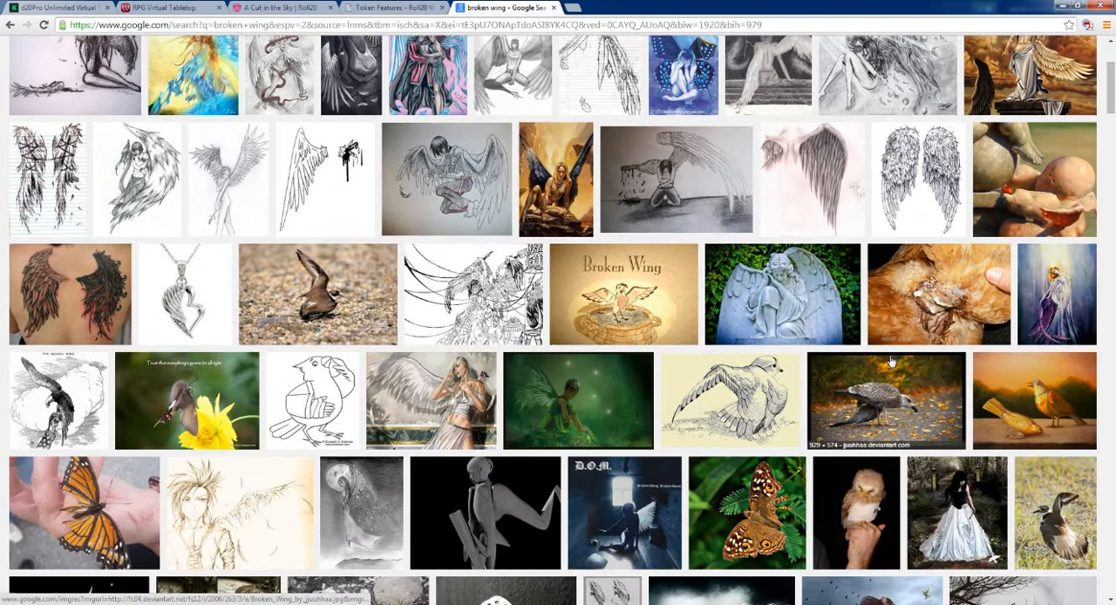
scroll(850, 333, down, 3)
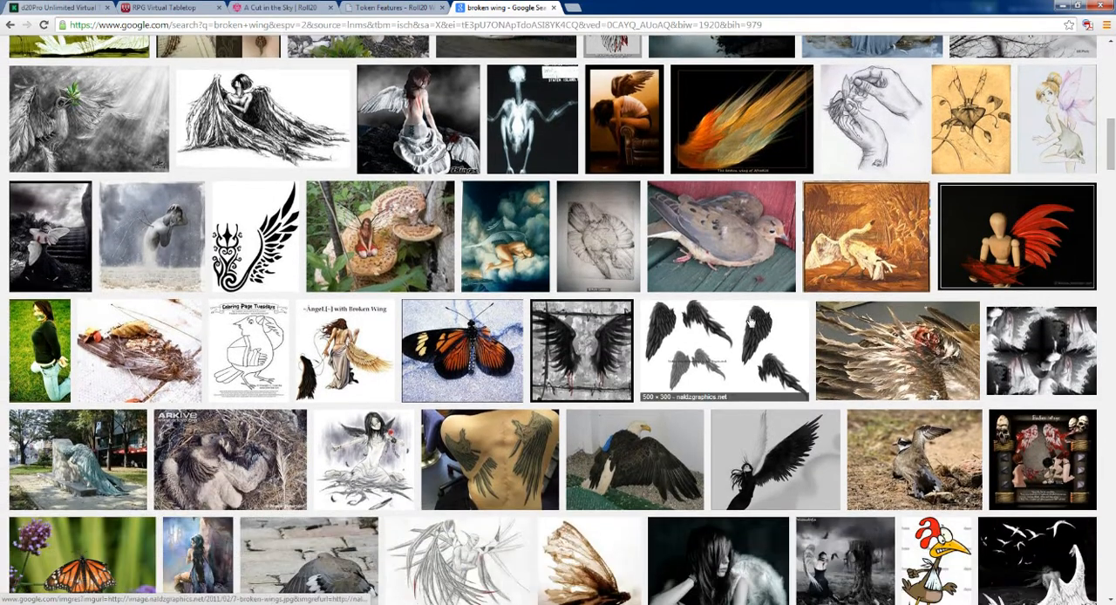
scroll(722, 338, down, 5)
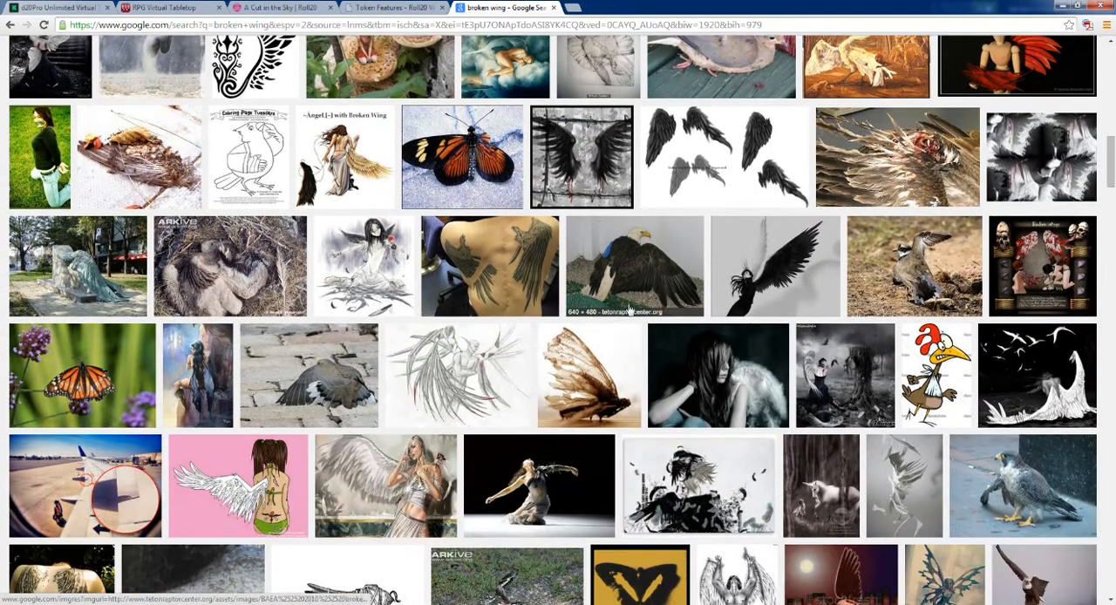
scroll(571, 287, down, 7)
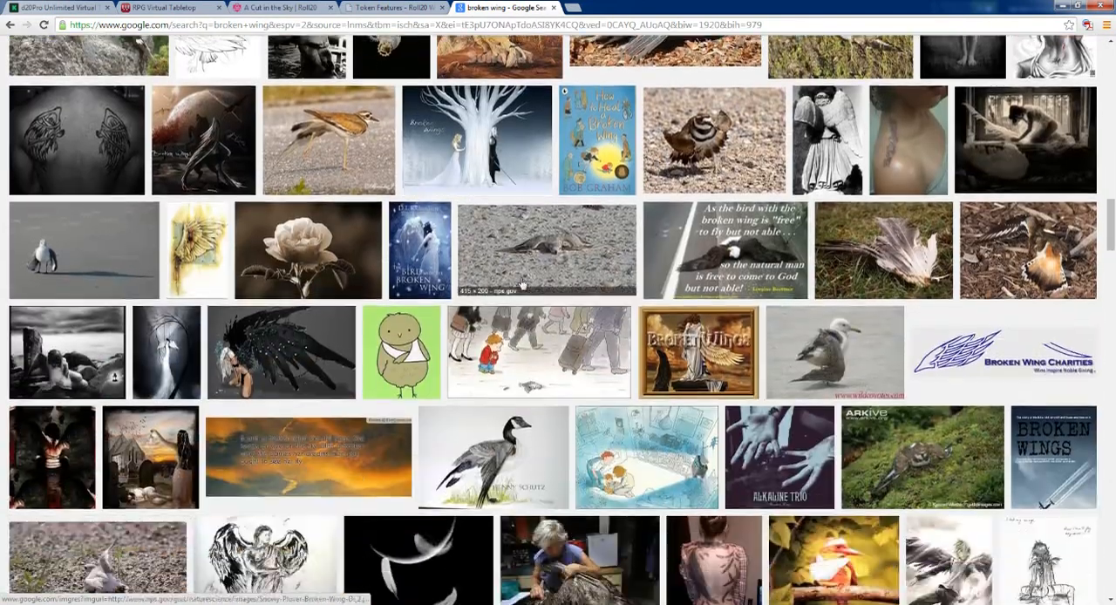
scroll(520, 284, down, 4)
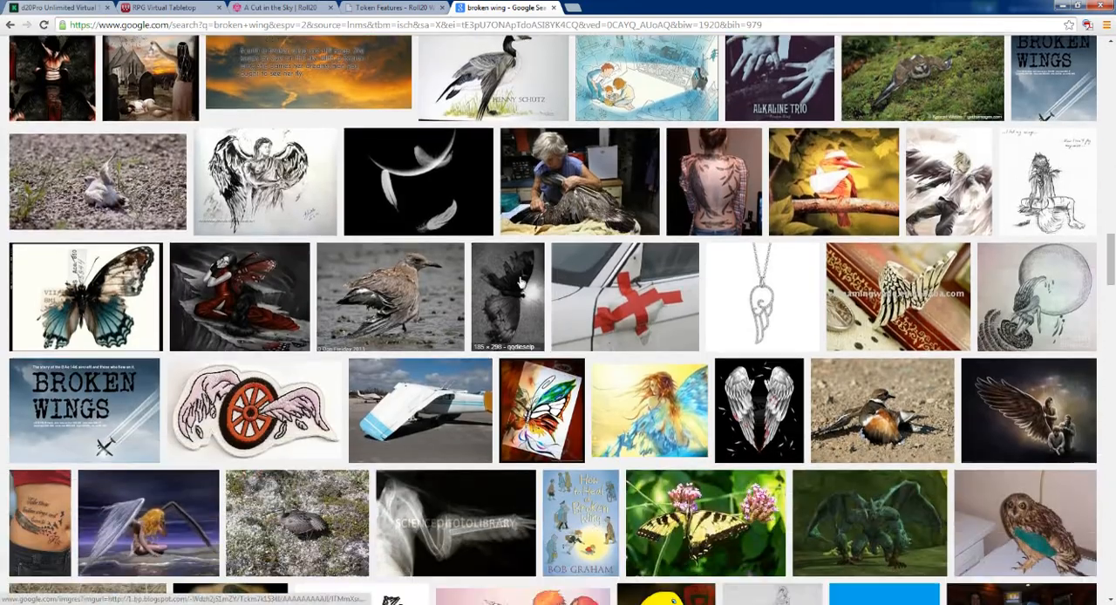
scroll(520, 283, down, 3)
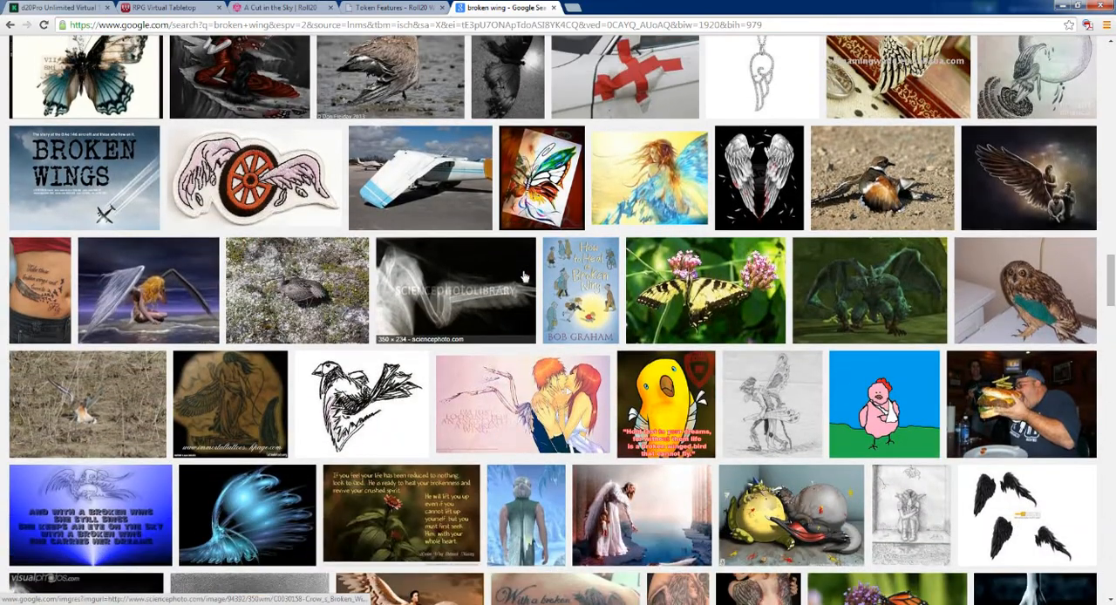
scroll(524, 277, down, 4)
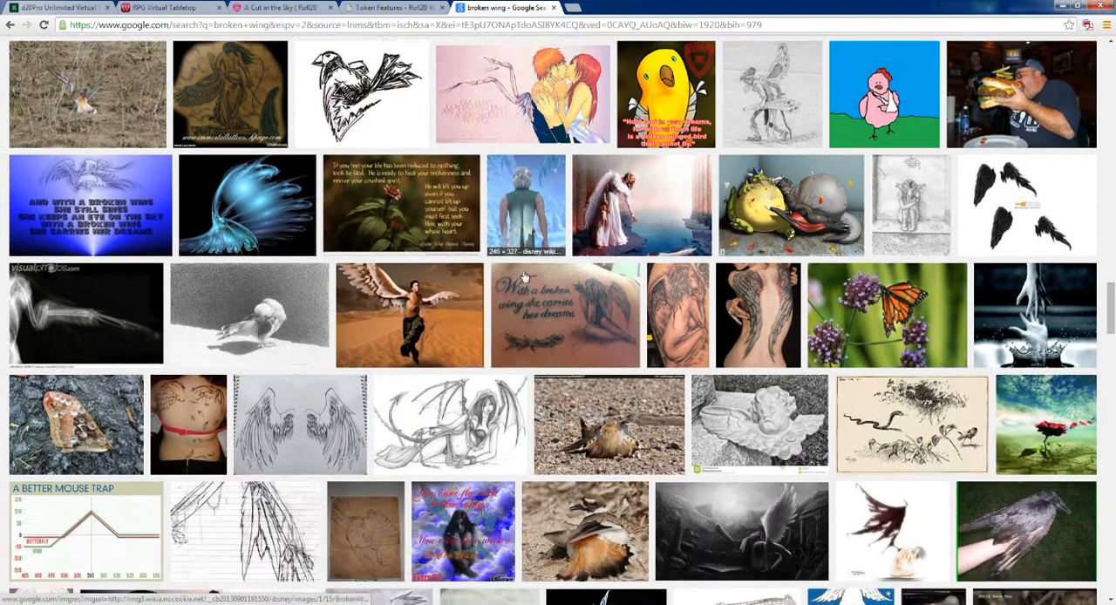
scroll(523, 277, down, 4)
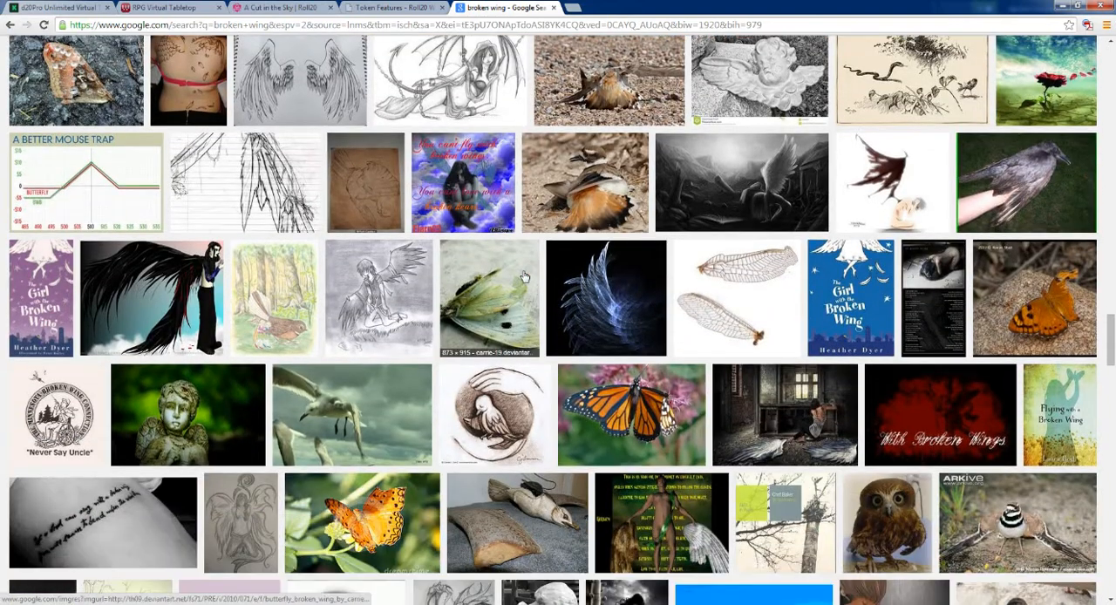
scroll(524, 277, down, 2)
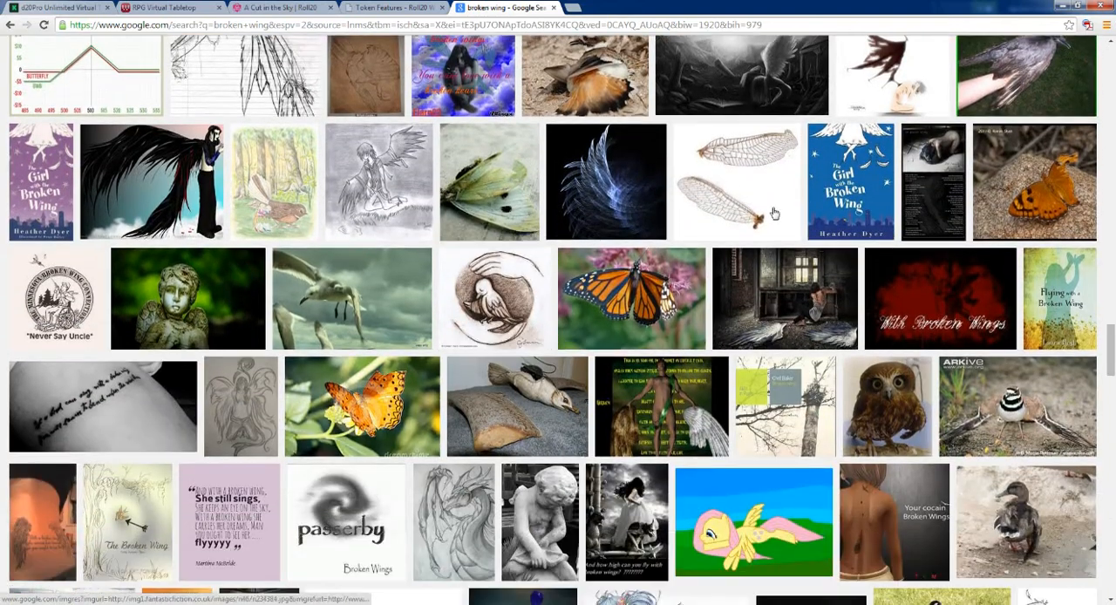
Step: Open the deviantART picture of two detached insect wings at full size and save it to the desktop as Broken_Wings
click(737, 153)
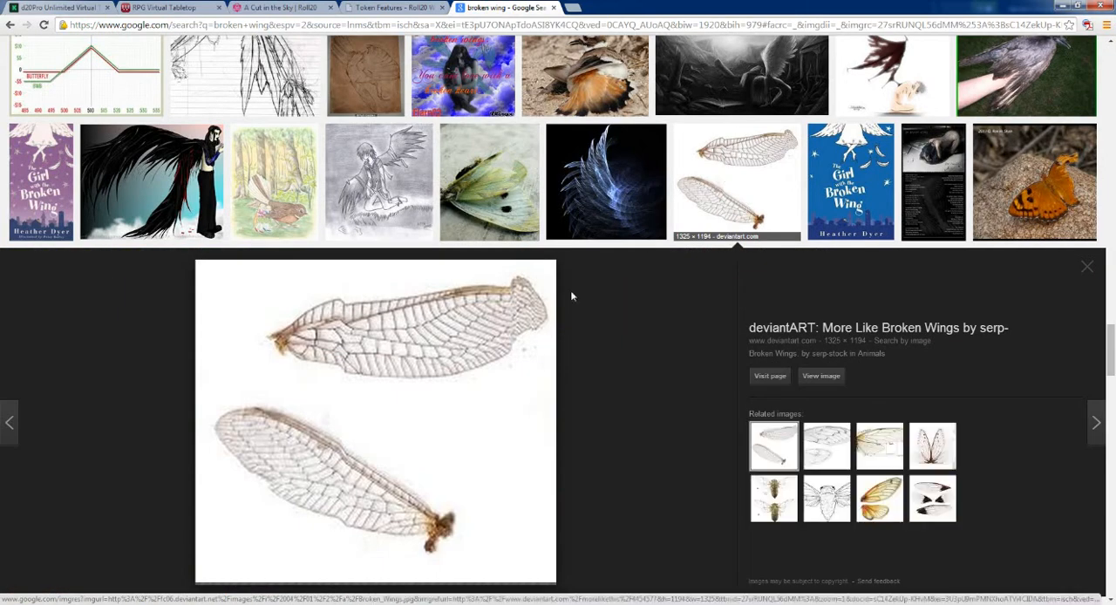
click(820, 375)
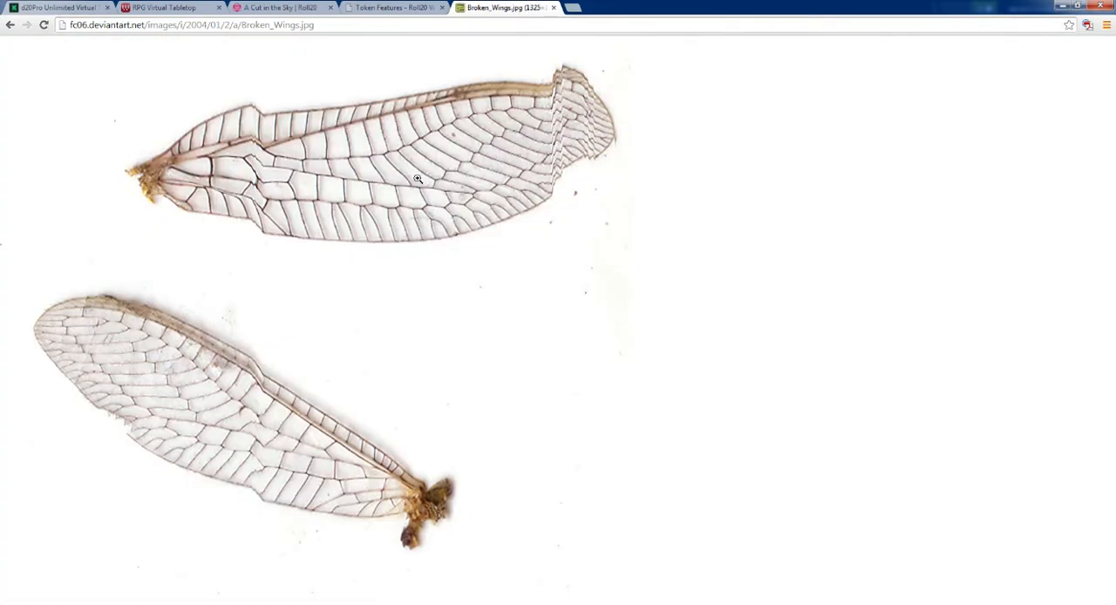
right_click(412, 171)
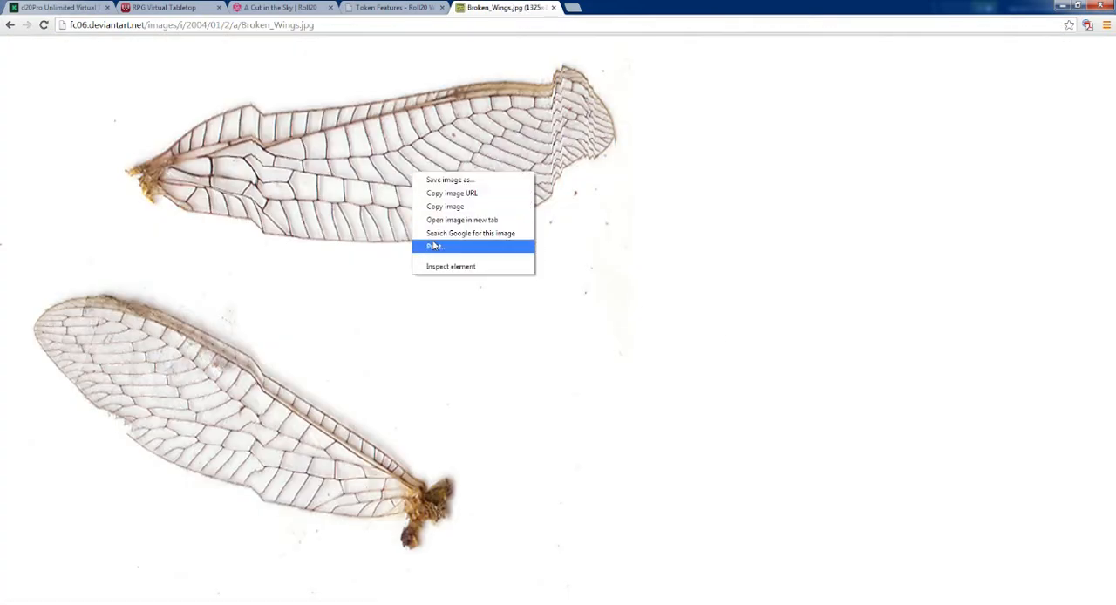
click(434, 180)
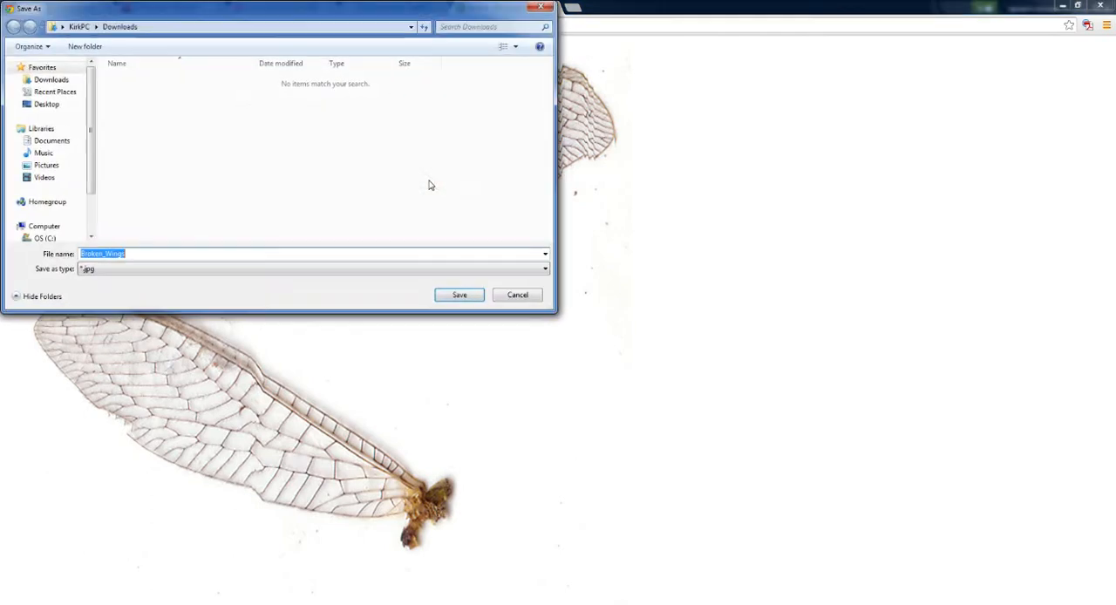
click(48, 106)
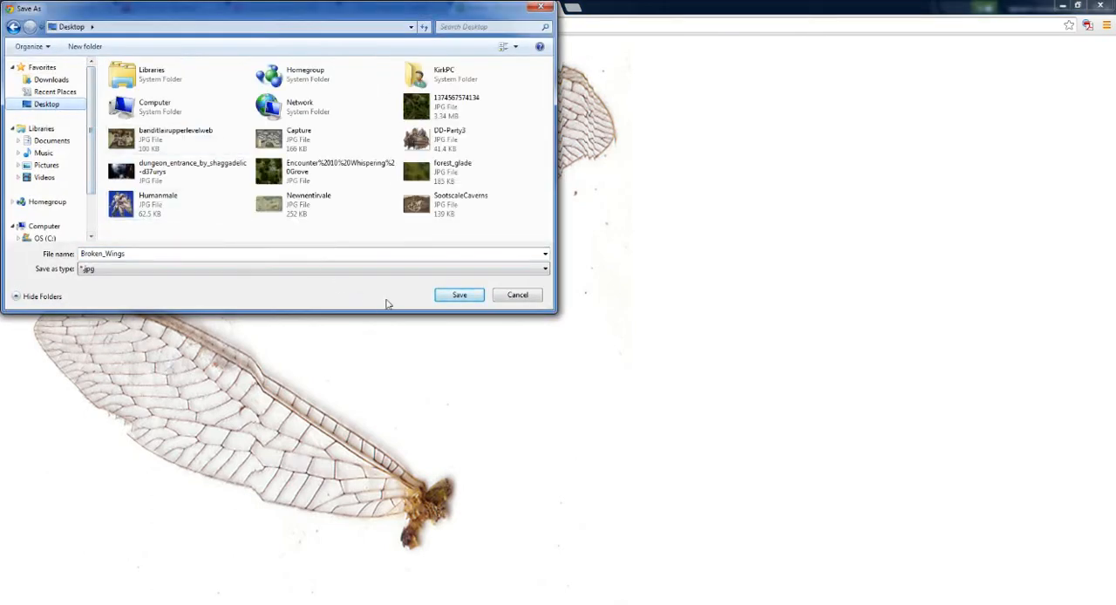
click(457, 295)
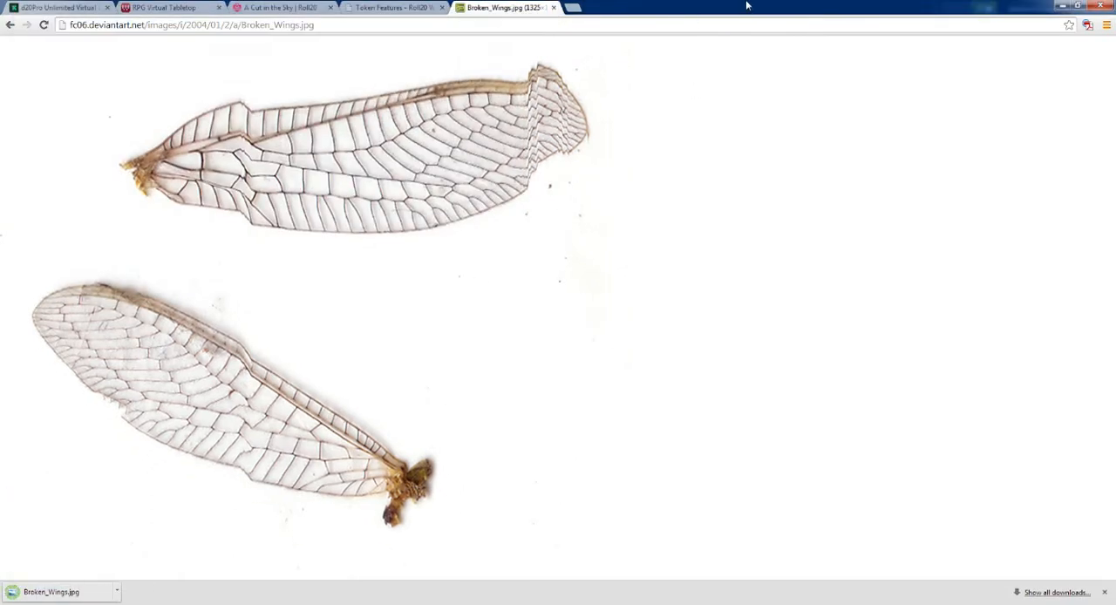
Step: Minimise the browser, close the Steam window and select the saved Broken_Wings image on the desktop
click(1062, 6)
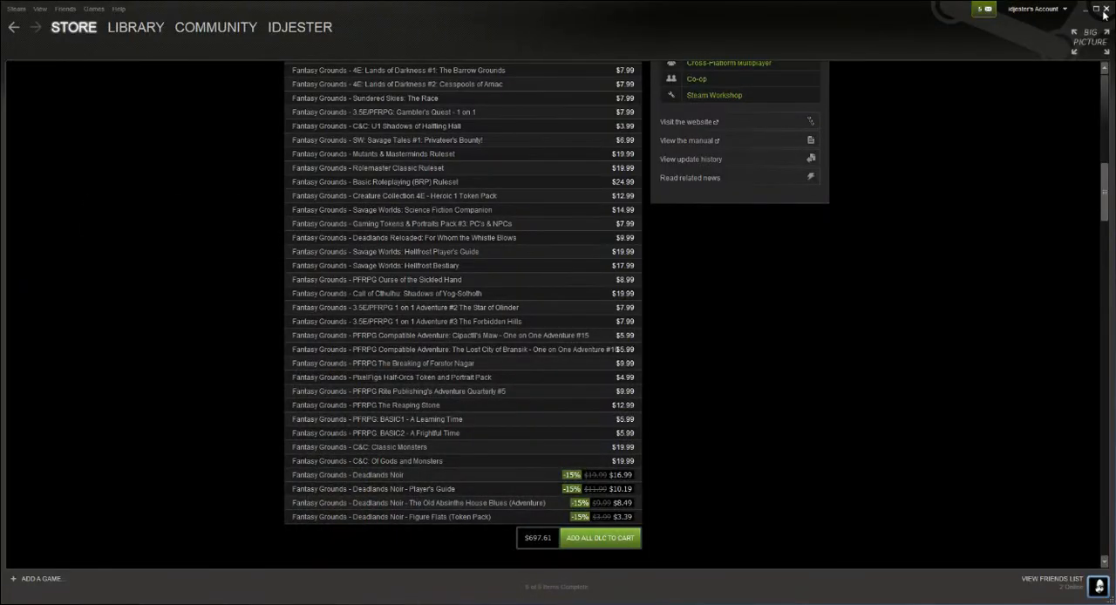
click(1104, 9)
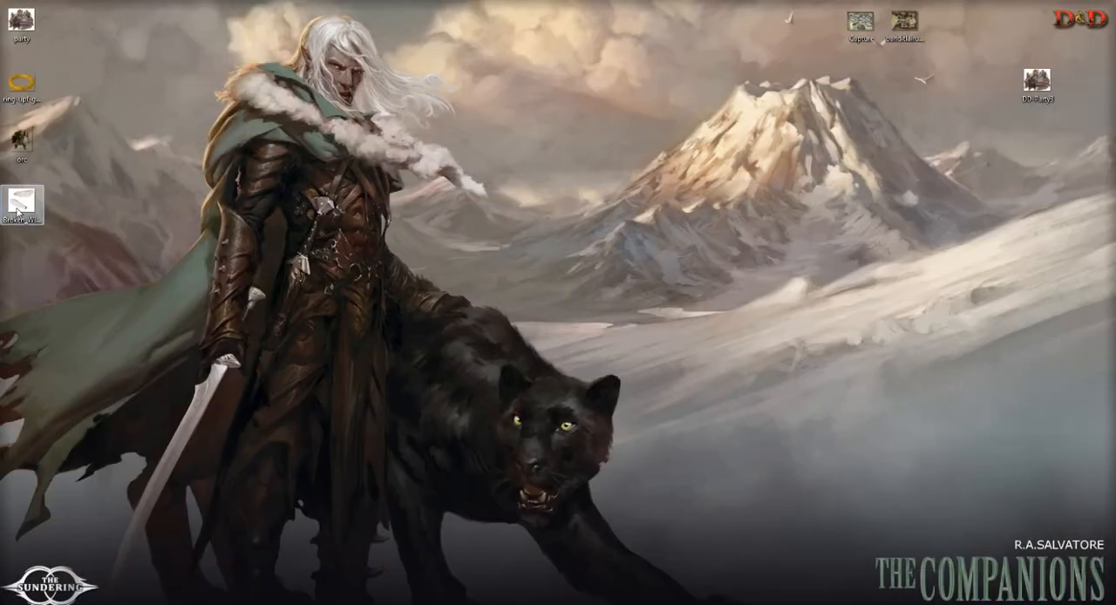
click(17, 205)
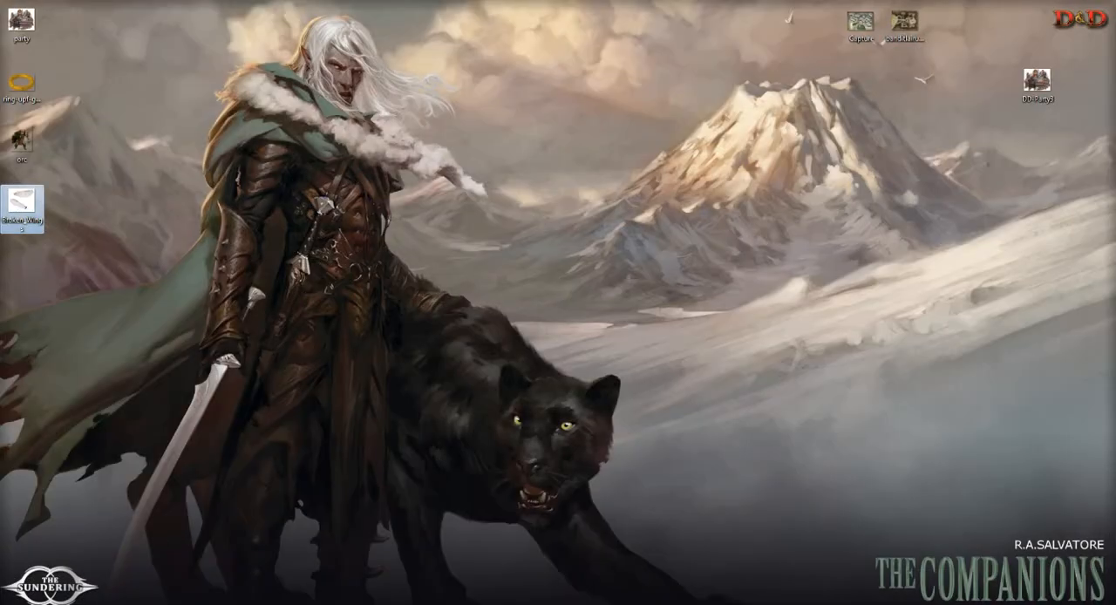
Step: Return to the Roll20 map, reduce the browser window to expose the desktop, and add the Broken_Wings file to the map
click(342, 603)
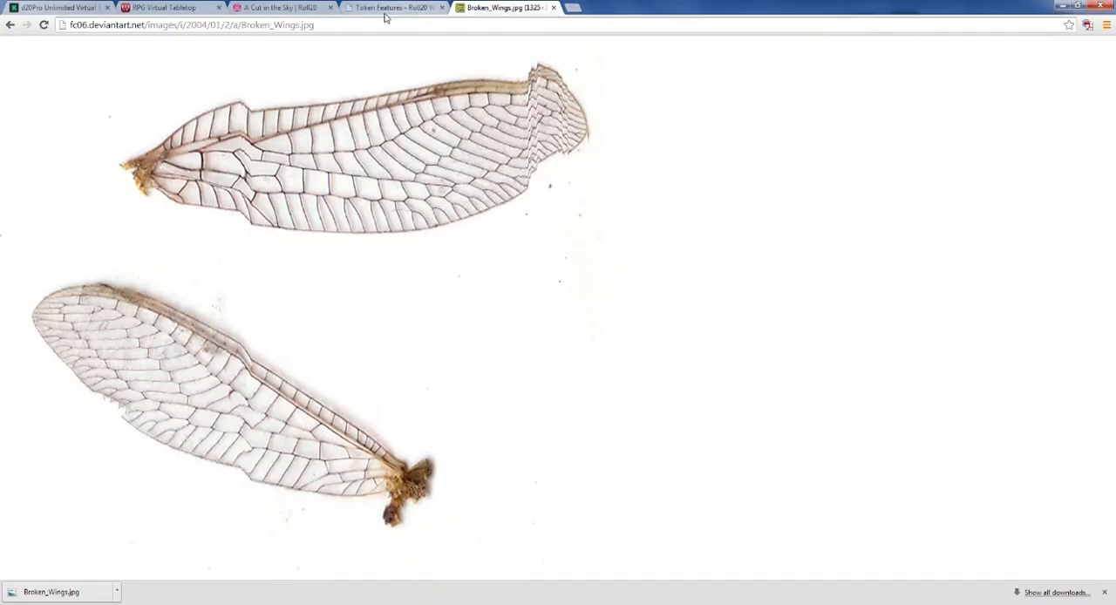
click(381, 11)
click(320, 13)
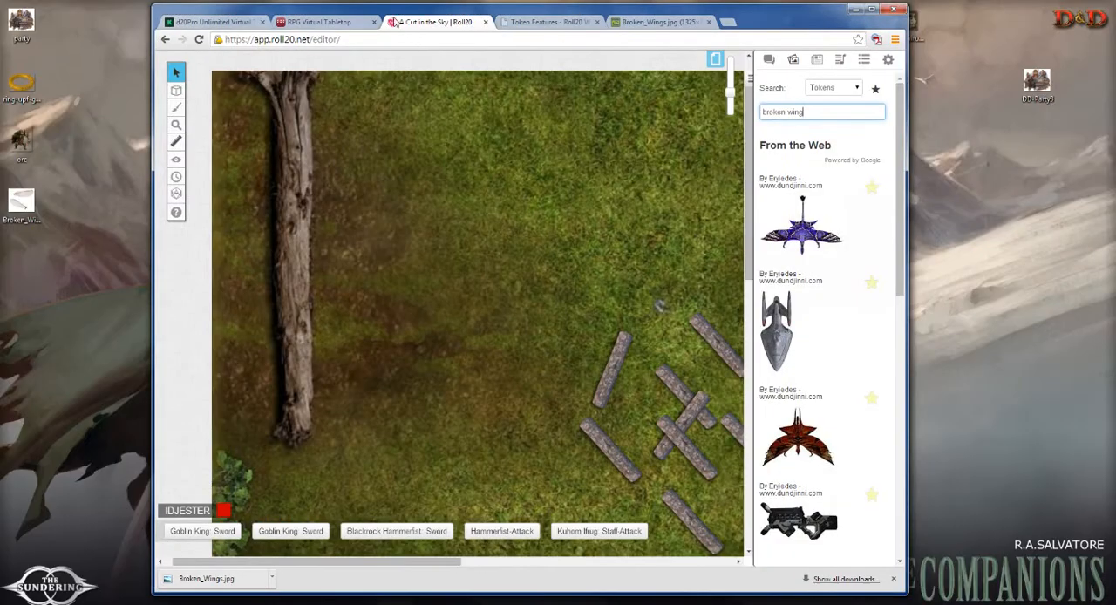
drag(394, 21, 465, 19)
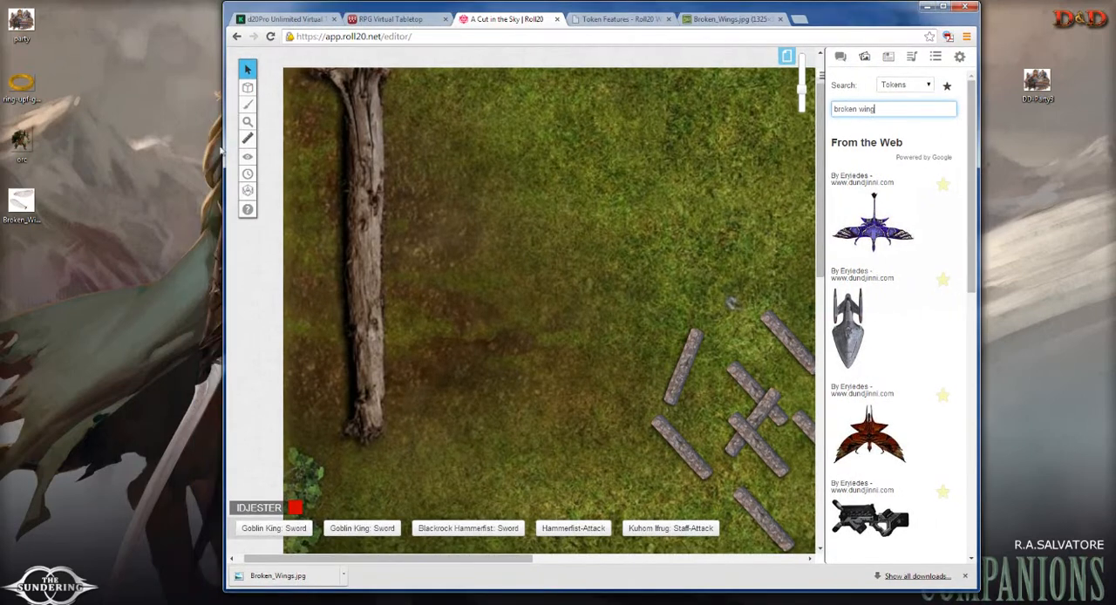
click(24, 200)
drag(23, 200, 595, 317)
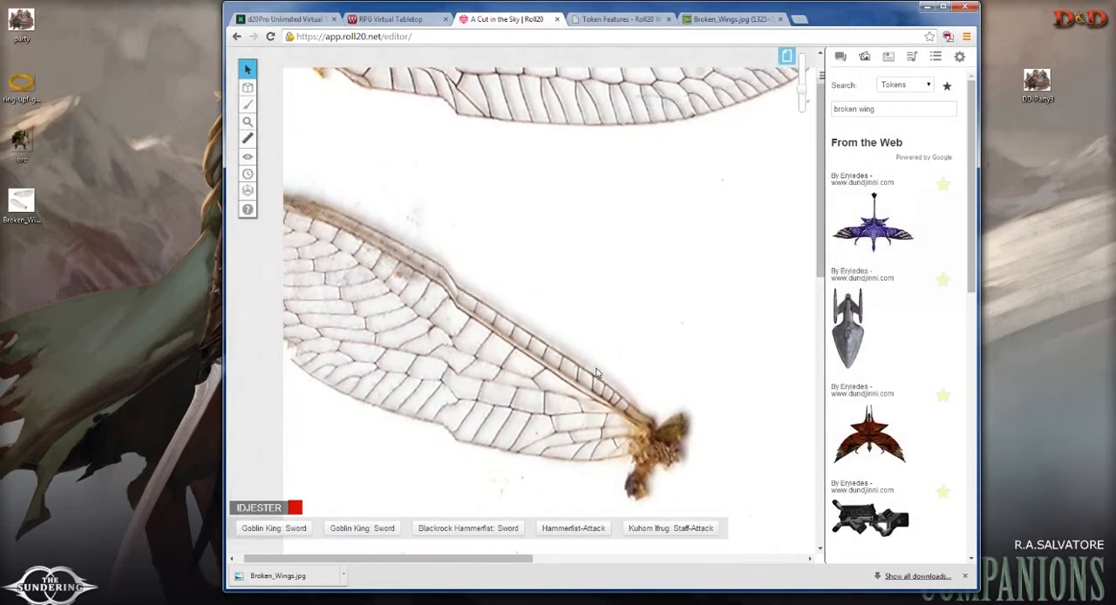
Step: Shrink the oversized wings image on the map to a small token just above the scattered stone beams
scroll(624, 262, down, 3)
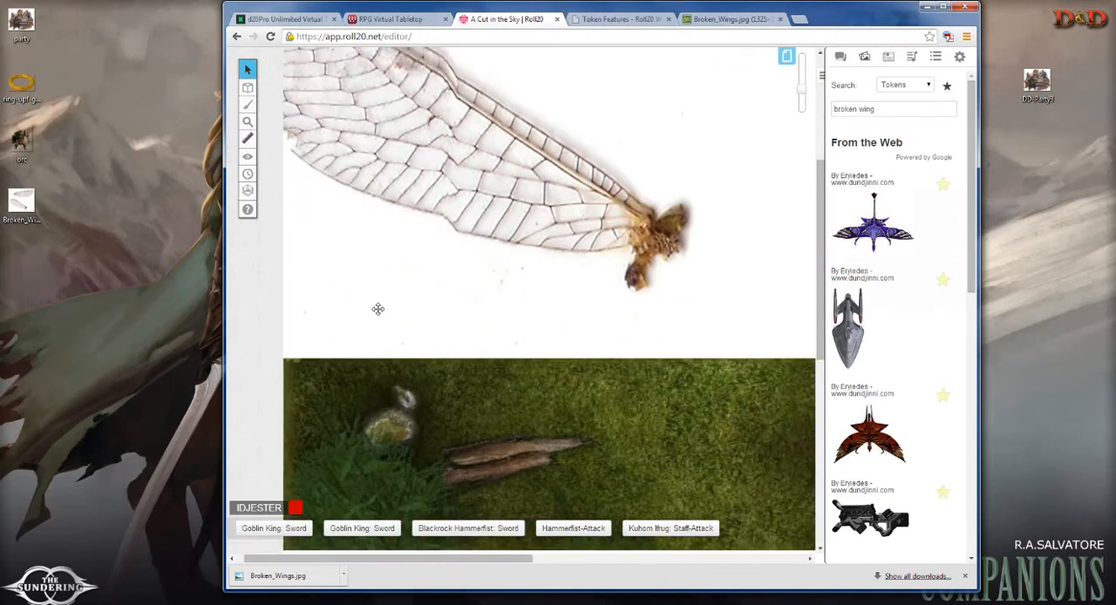
click(331, 332)
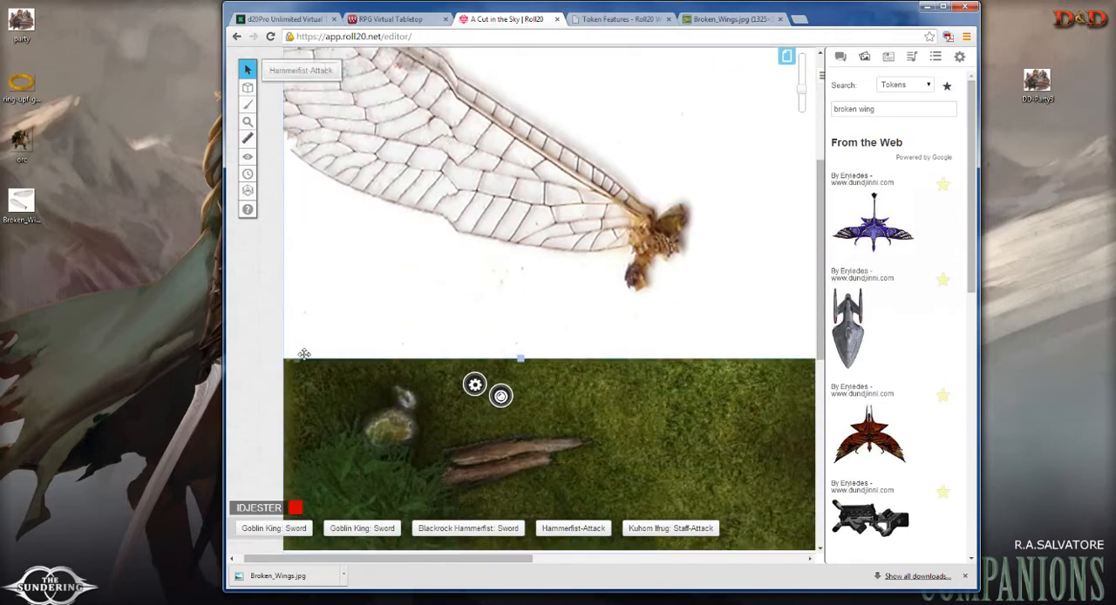
click(806, 102)
click(806, 102)
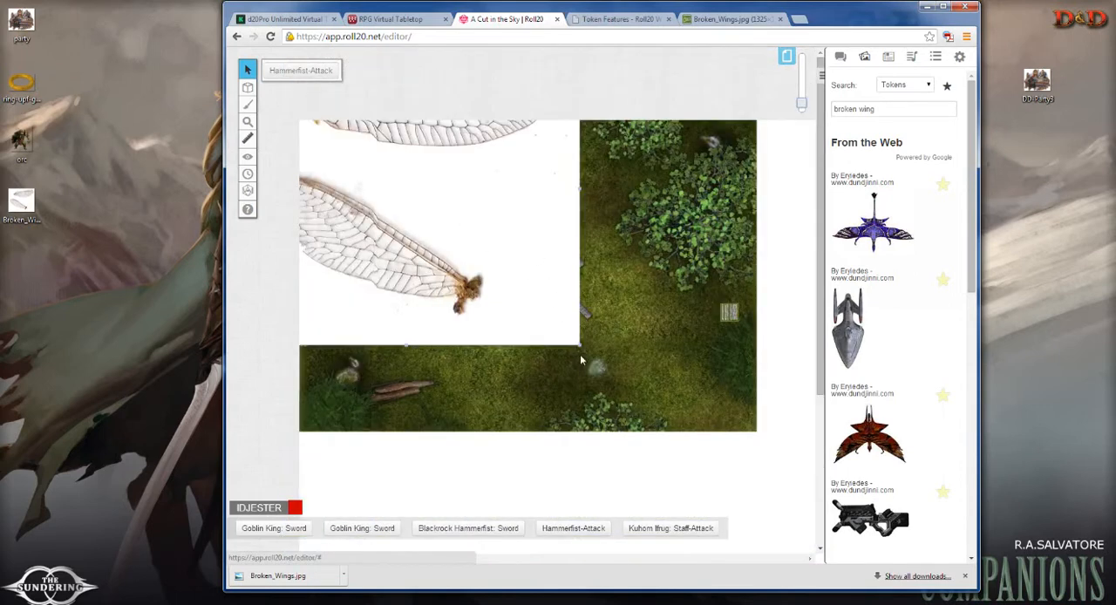
drag(583, 350, 495, 224)
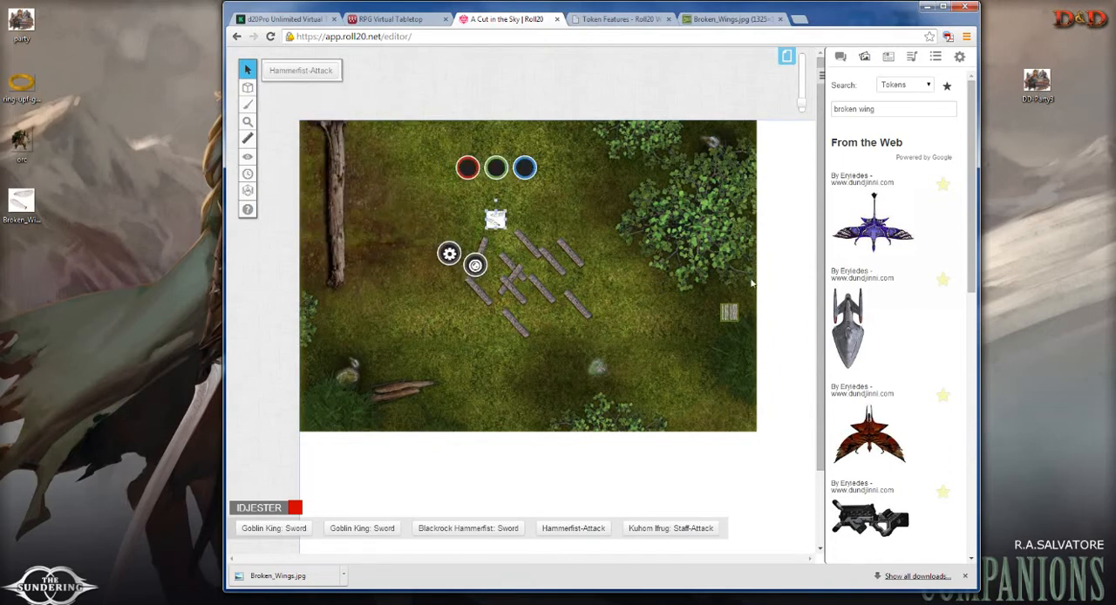
Step: Move the wings token a short way to the right above the stone beams and maximise the browser window
drag(802, 106, 802, 91)
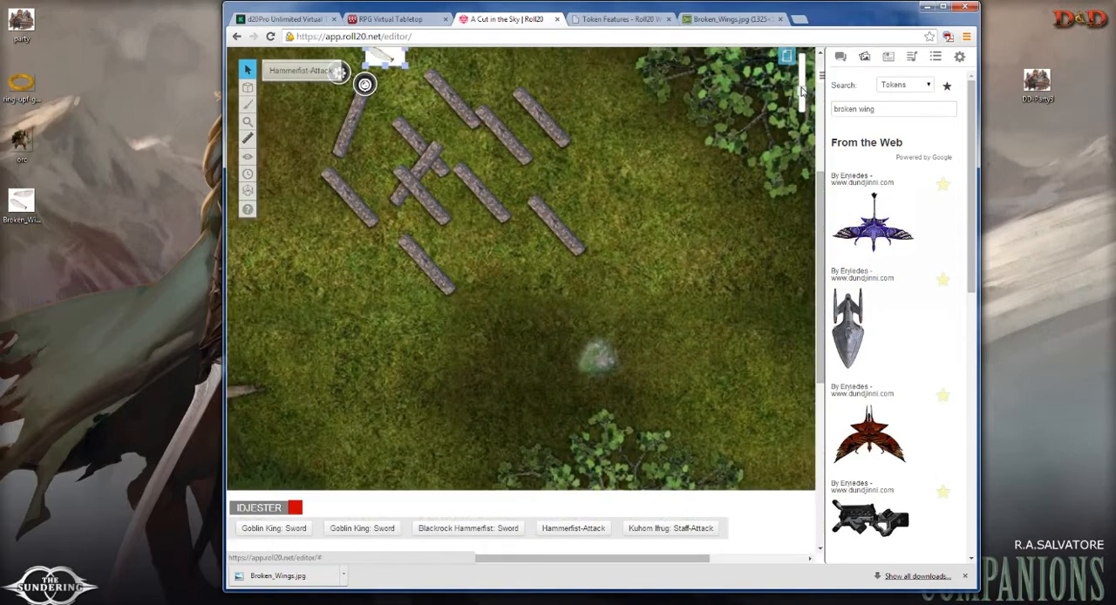
drag(820, 189, 819, 118)
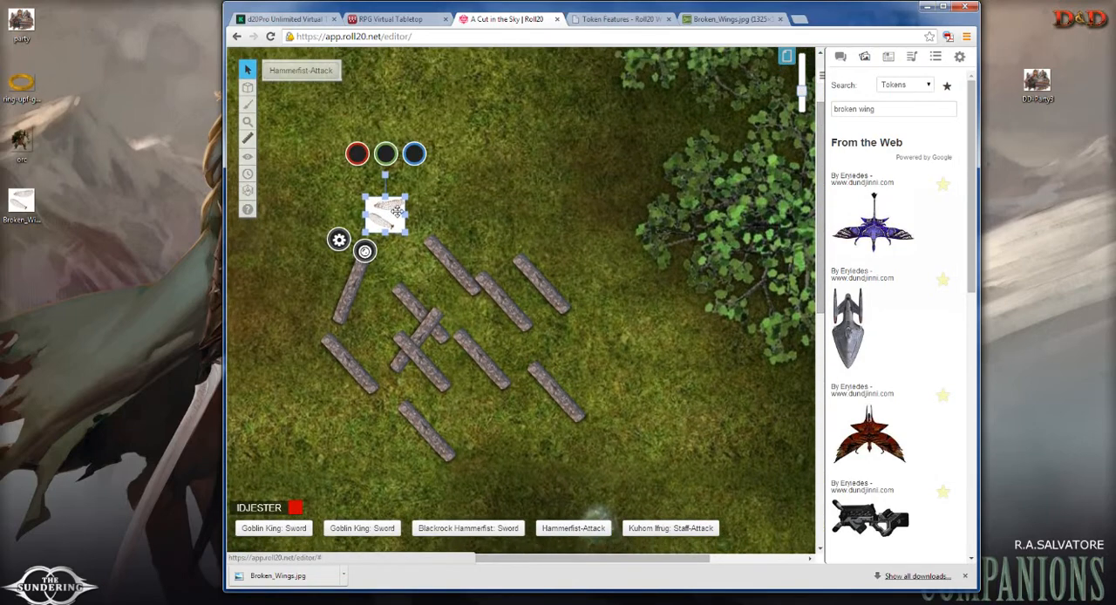
drag(390, 210, 489, 225)
scroll(504, 238, up, 2)
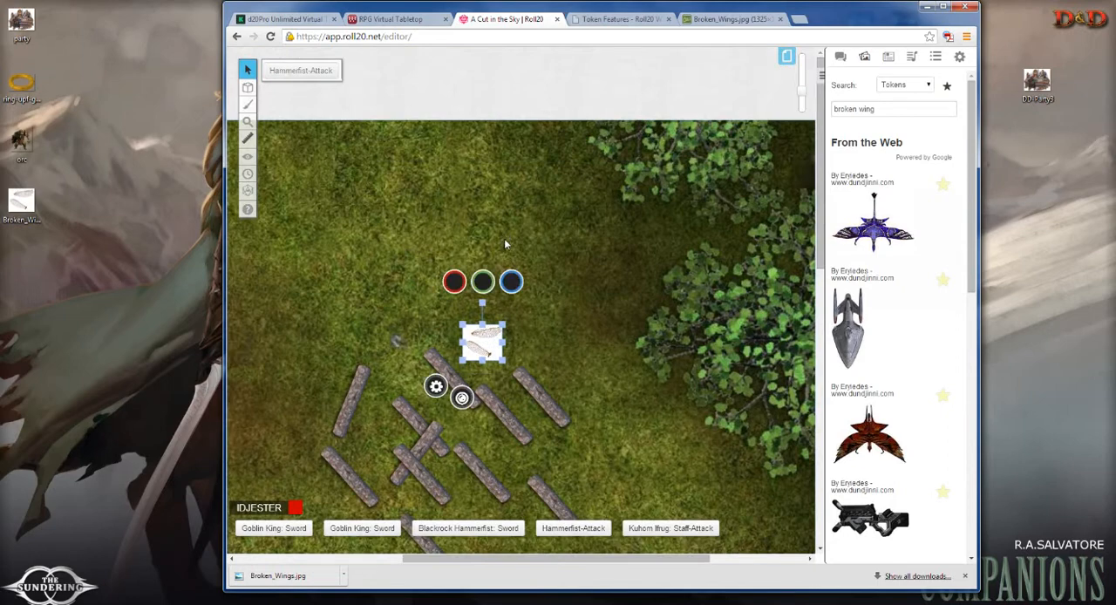
scroll(504, 238, down, 1)
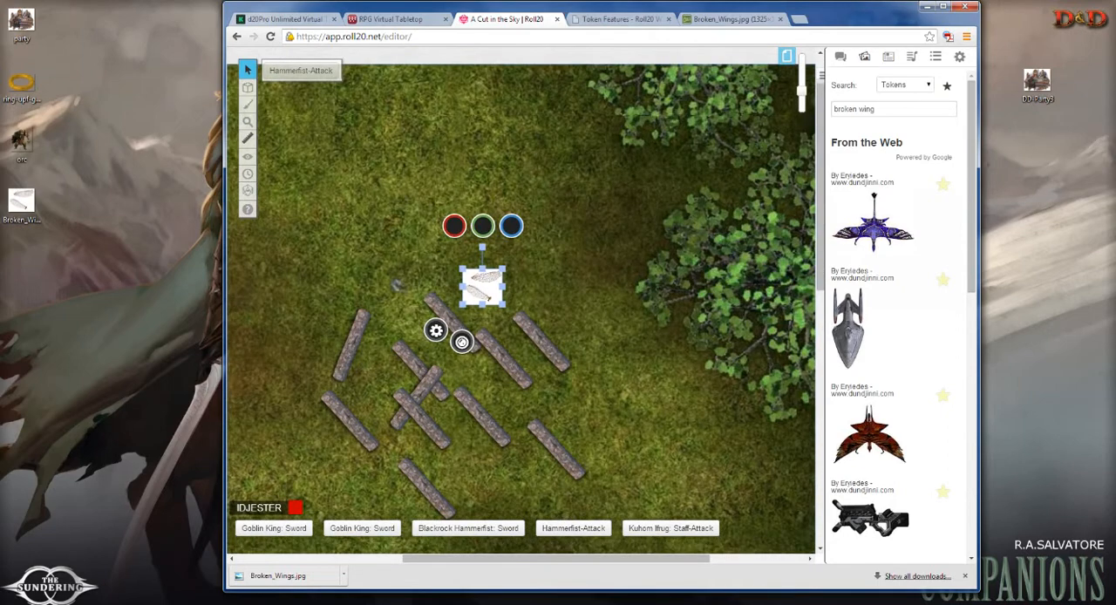
double_click(752, 10)
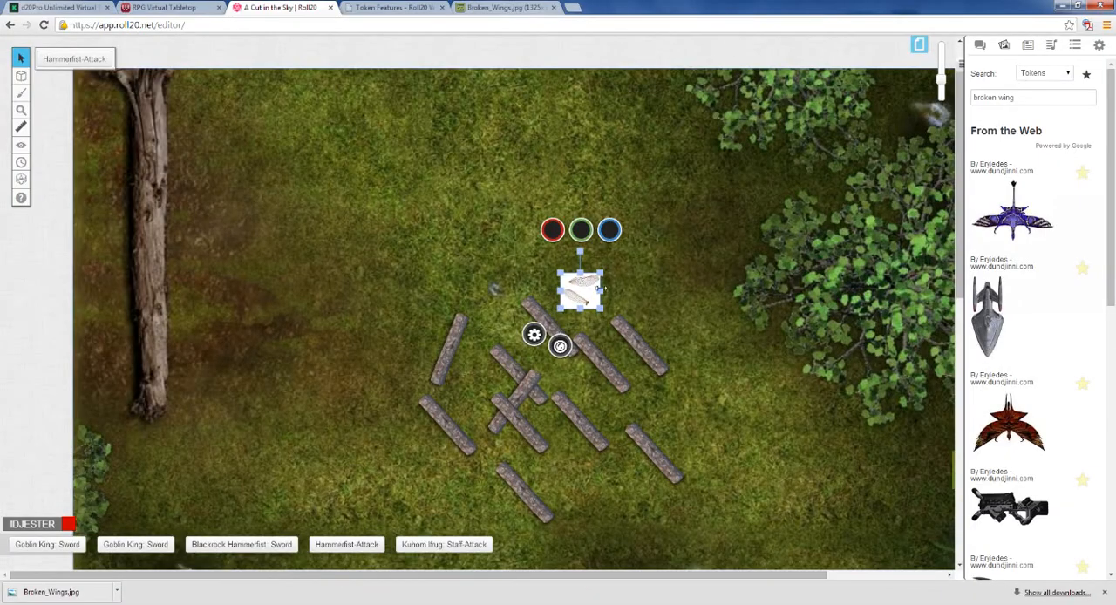
Step: Zoom in on the map around the wings token and reduce the browser window to expose the desktop
drag(933, 101, 941, 74)
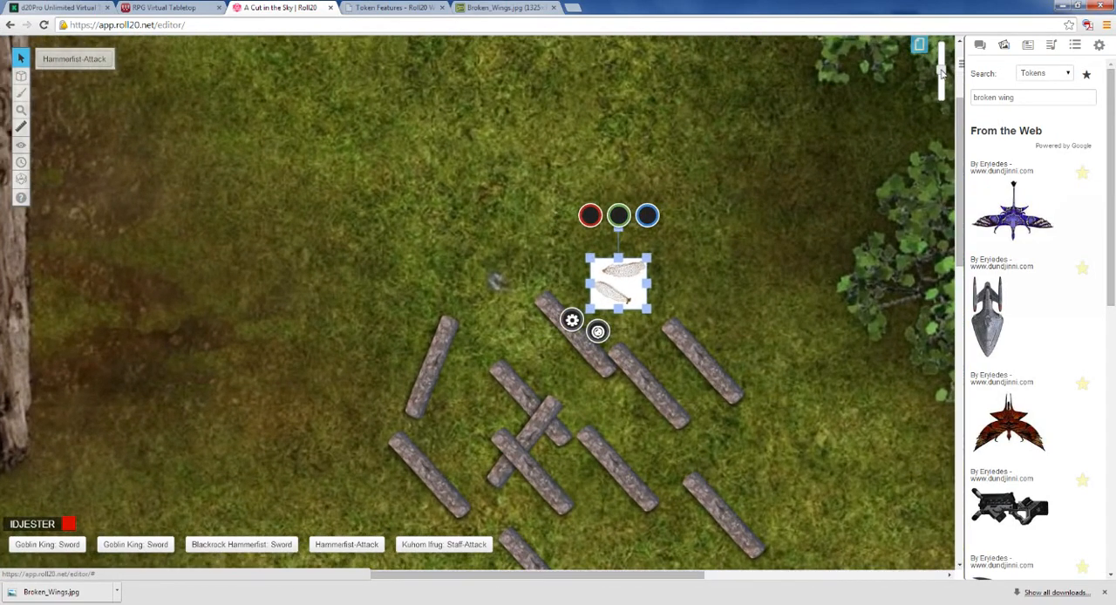
mouse_move(942, 74)
mouse_down()
mouse_move(944, 83)
mouse_move(942, 66)
mouse_up()
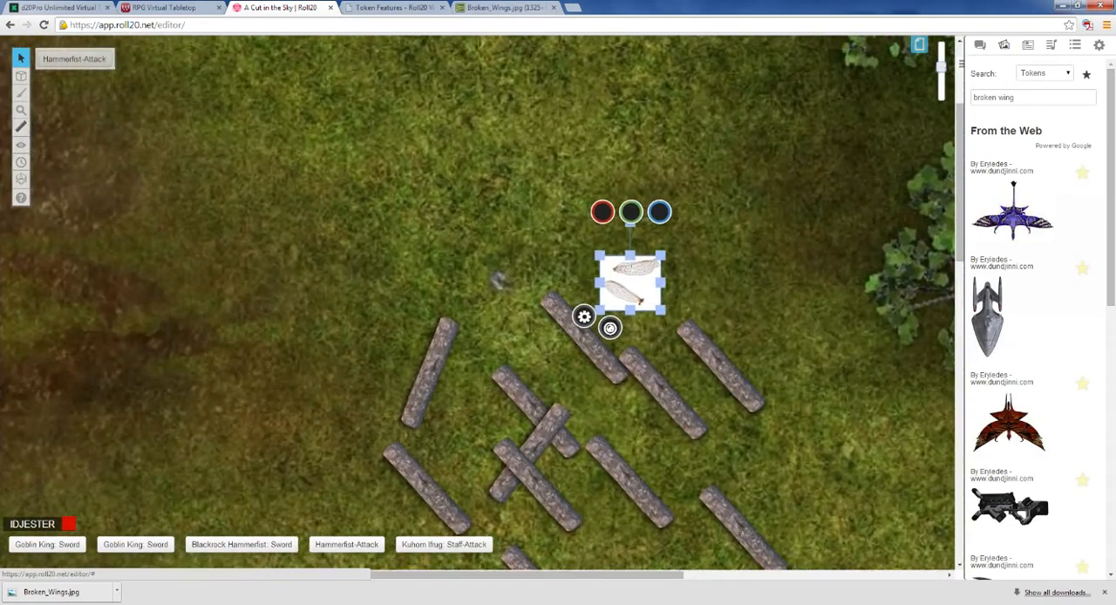
click(1059, 6)
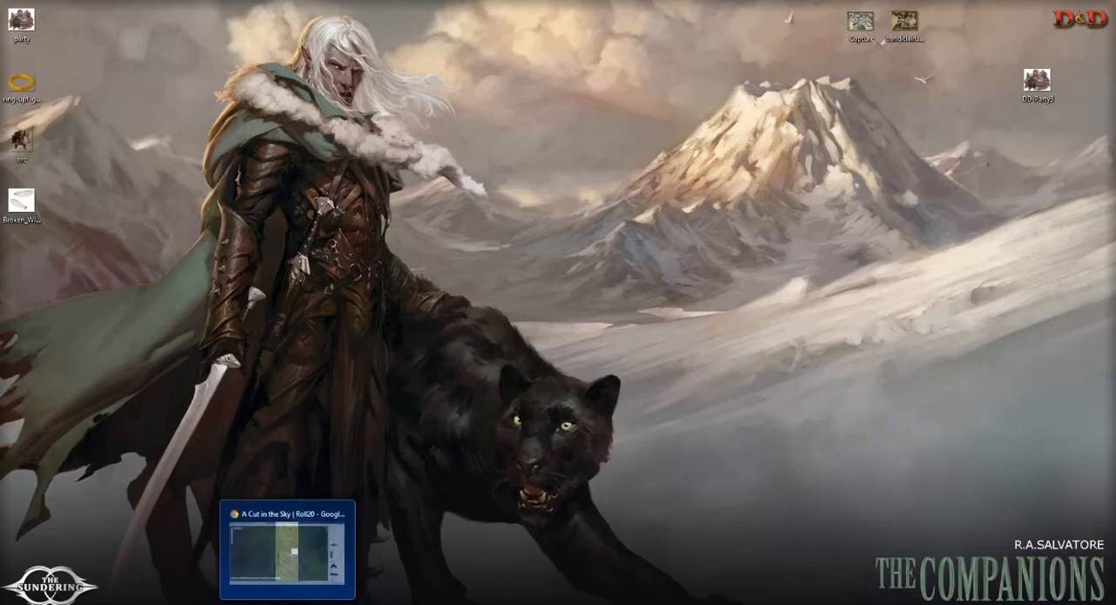
click(268, 604)
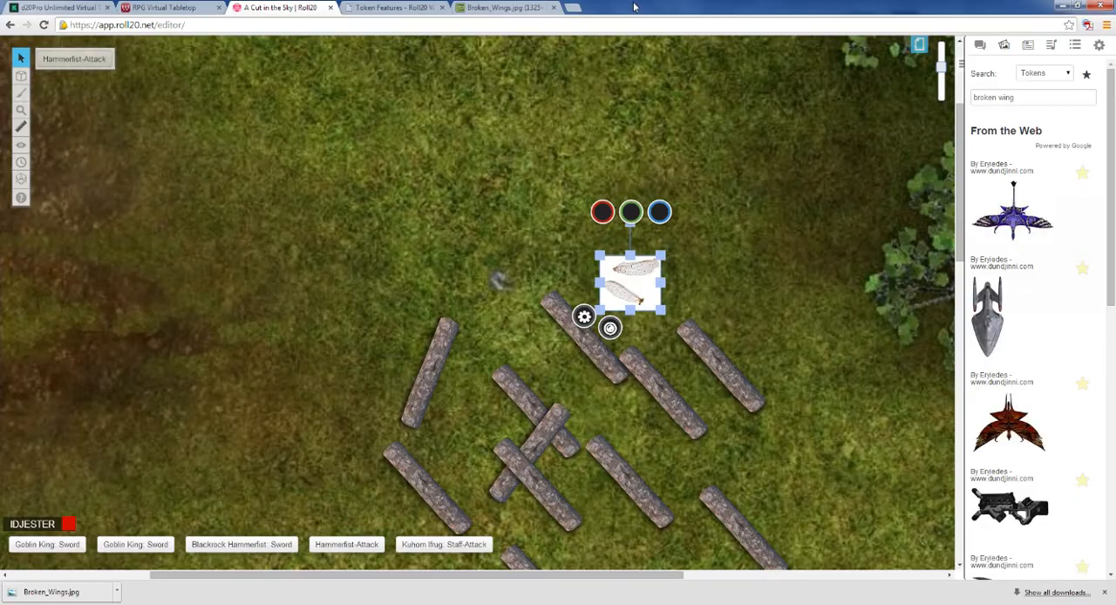
drag(635, 7, 676, 12)
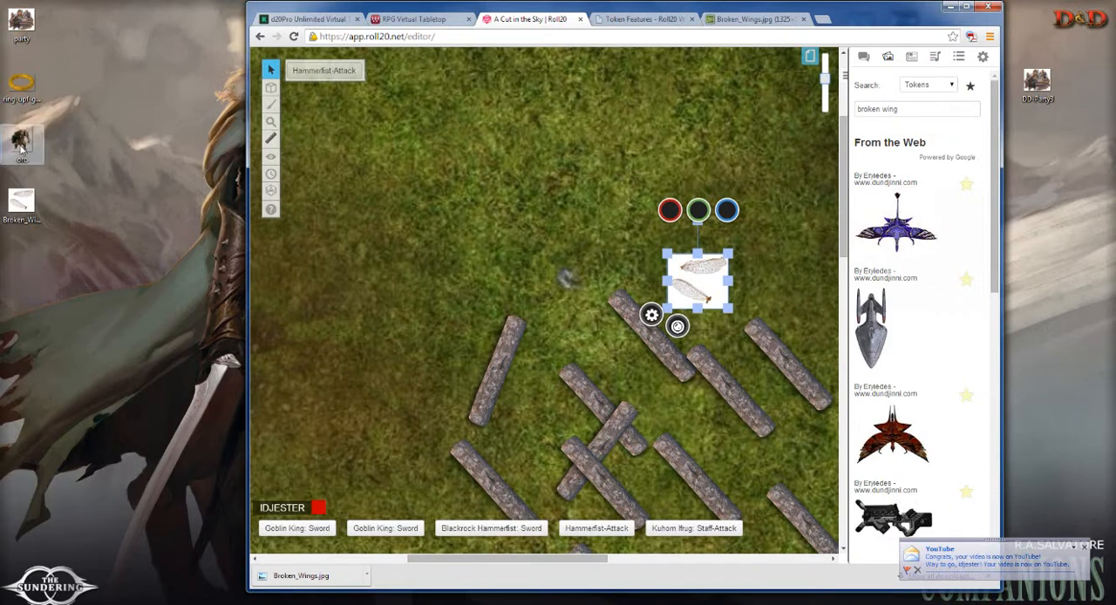
Step: Add the orc image from the desktop to the map above the stone beams and shrink it to about half size
drag(21, 140, 518, 178)
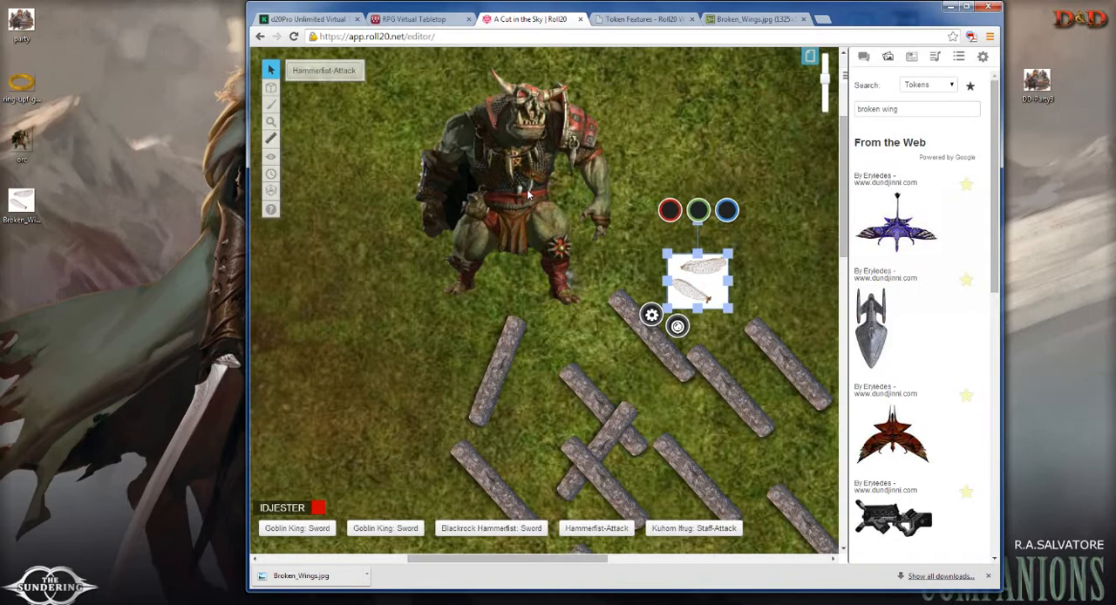
click(527, 193)
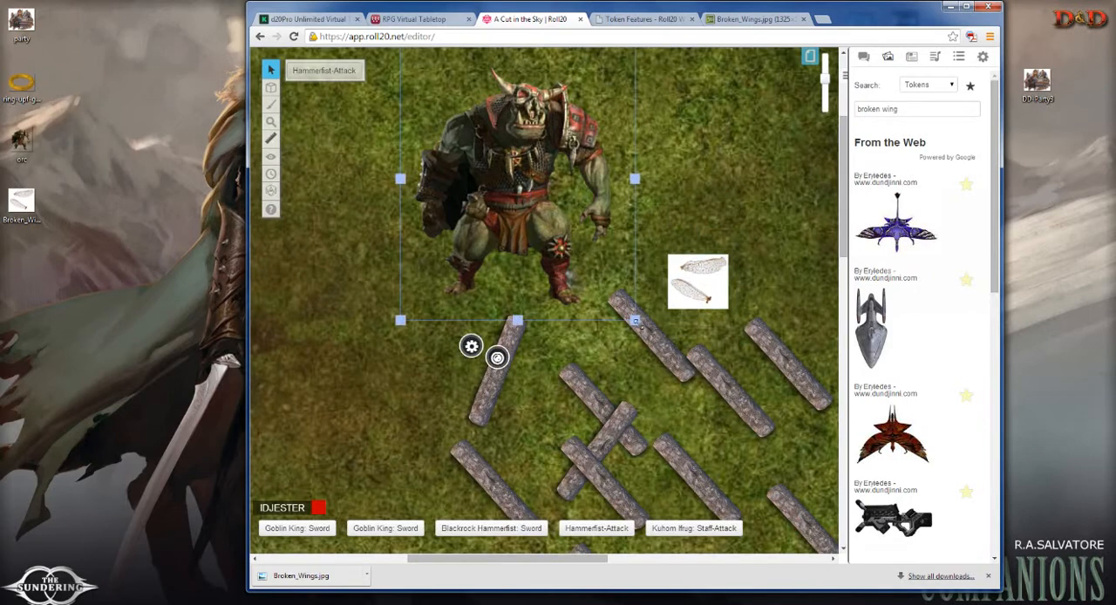
drag(635, 320, 554, 133)
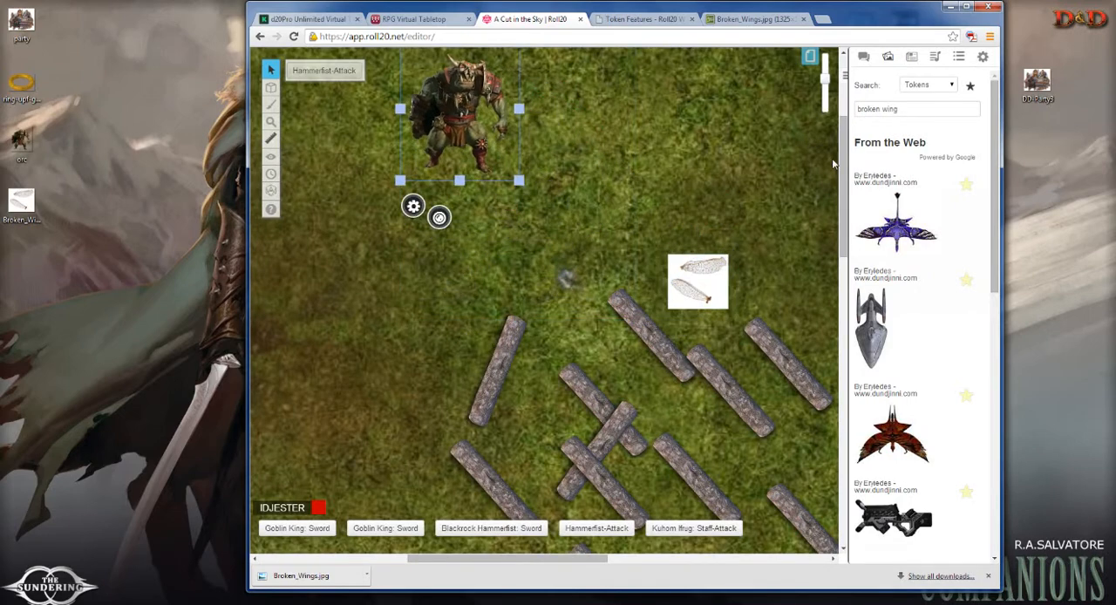
Step: Enable the grid in the page settings of the current untitled map page
scroll(833, 164, up, 4)
click(809, 56)
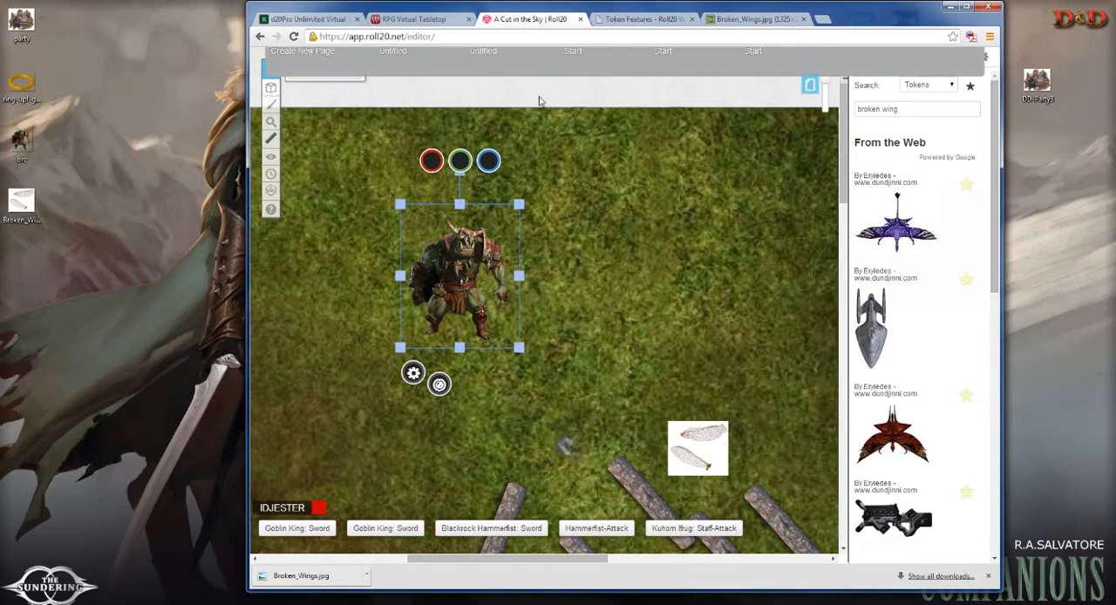
click(356, 67)
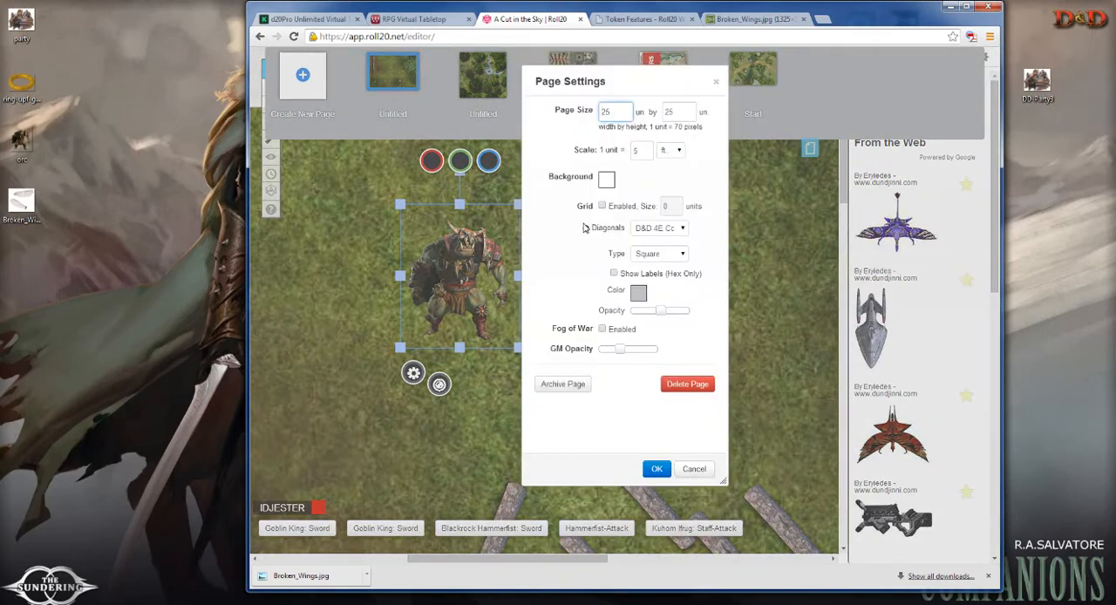
click(601, 206)
click(656, 468)
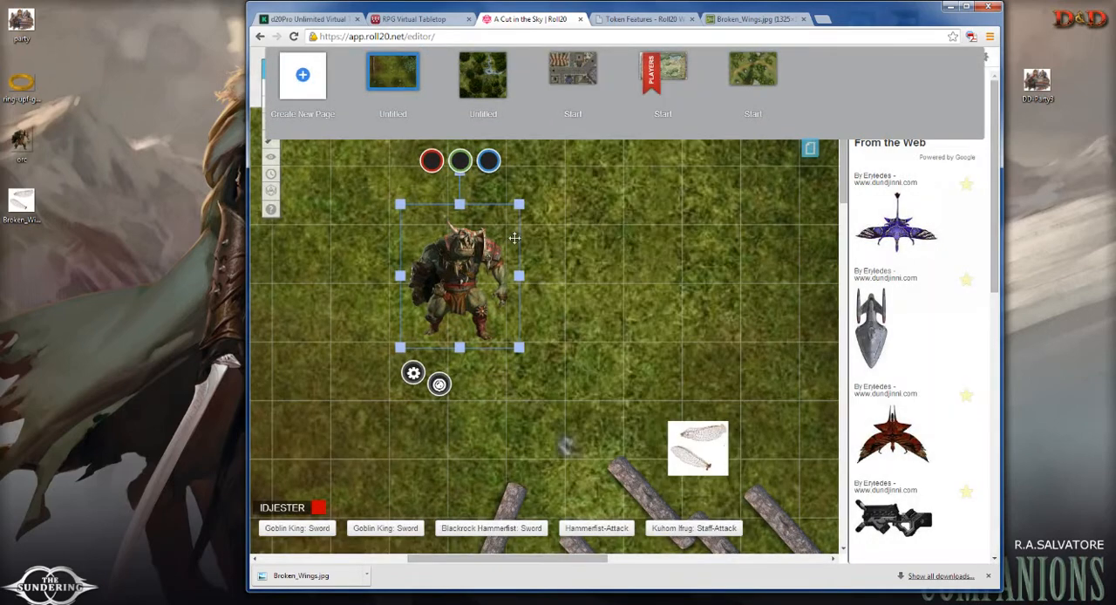
Step: Shrink the orc token to one grid square, trying a three-by-three-square size before returning it to one square
drag(519, 204, 429, 296)
click(490, 312)
click(427, 311)
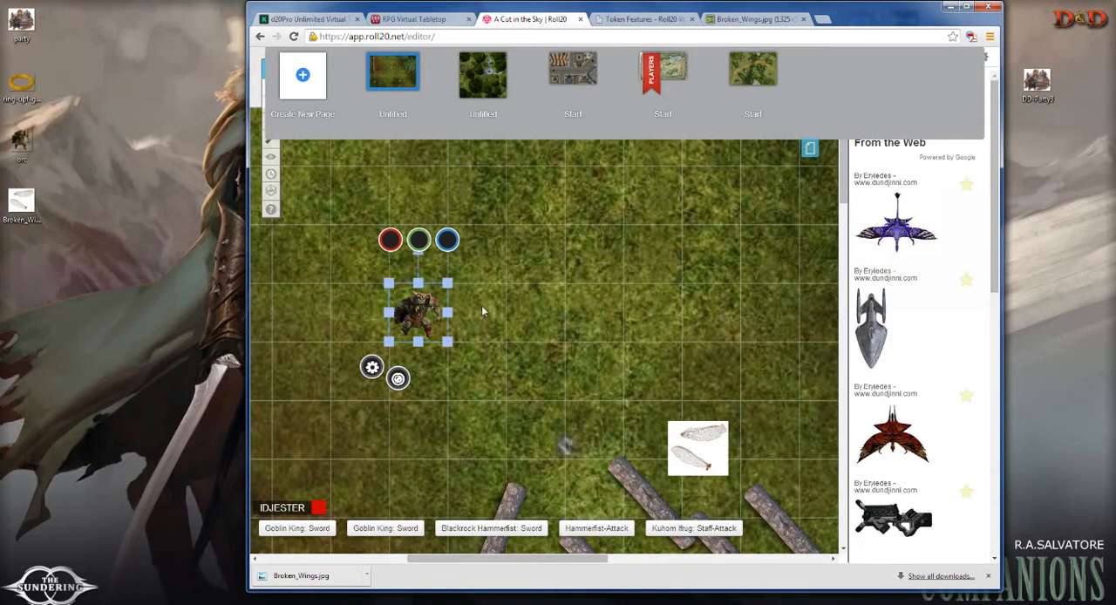
drag(447, 284, 577, 163)
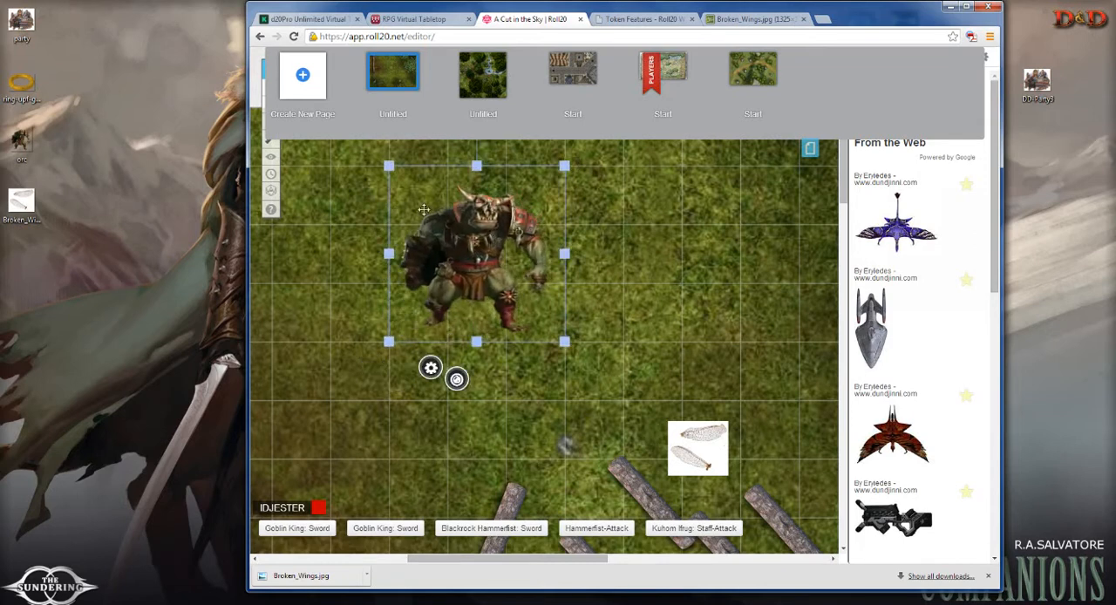
drag(565, 165, 447, 282)
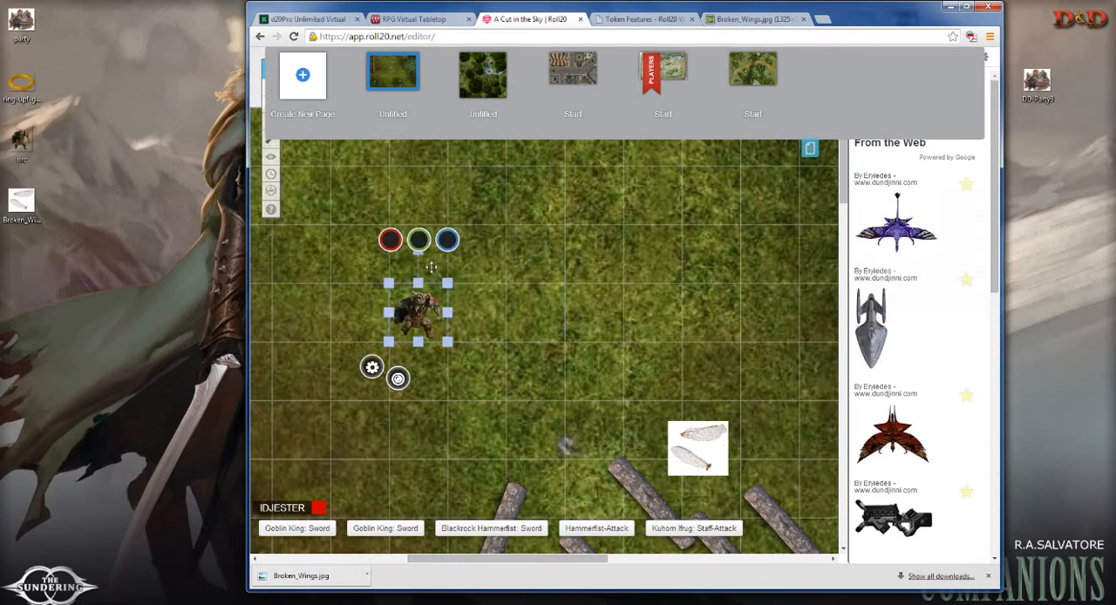
Step: Delete the wings token from the map
click(527, 297)
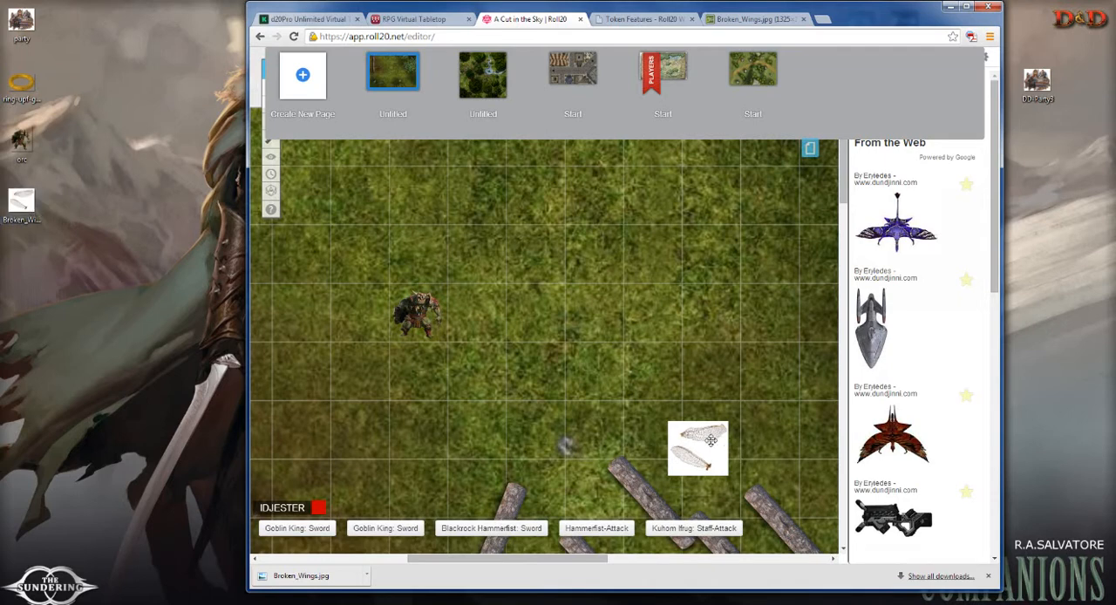
click(709, 444)
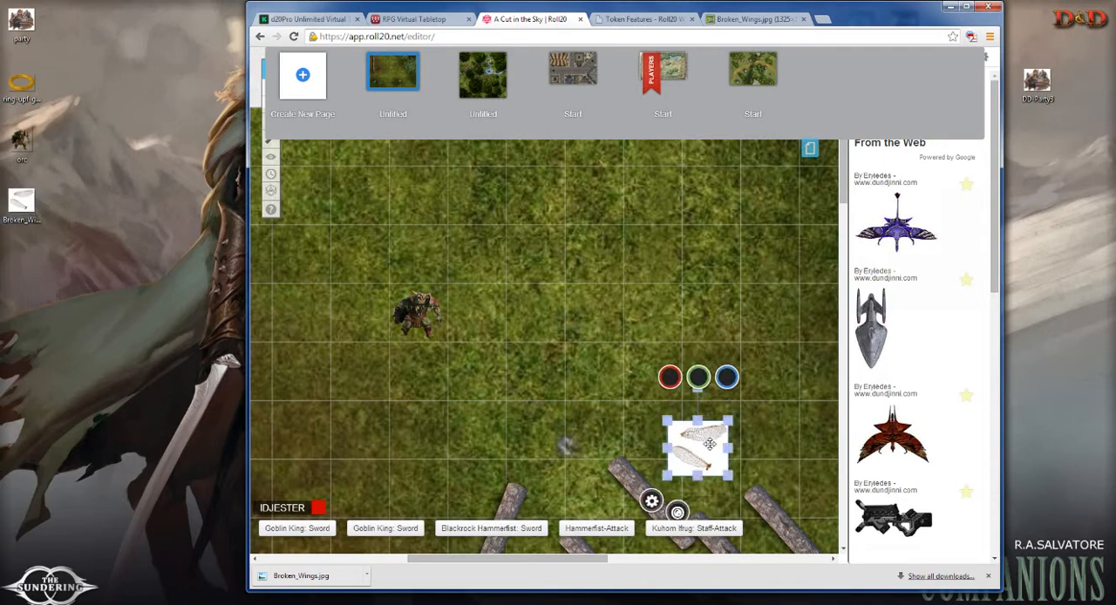
key(Delete)
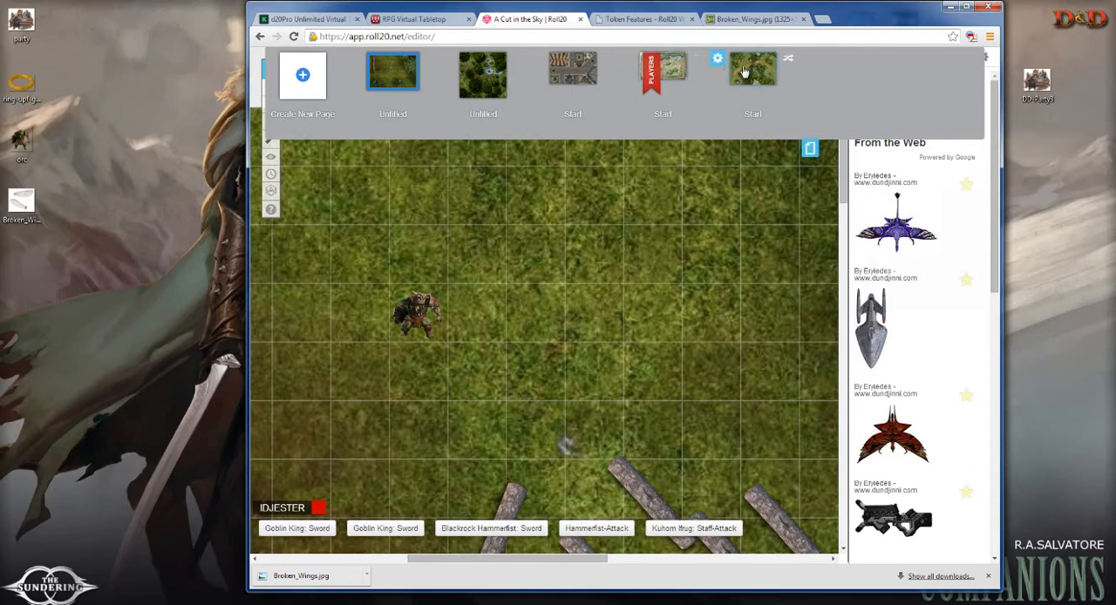
Step: Go back from the wings picture to the Google image results, search for "cave entrance" and look through the pictures
mouse_move(686, 63)
mouse_move(577, 77)
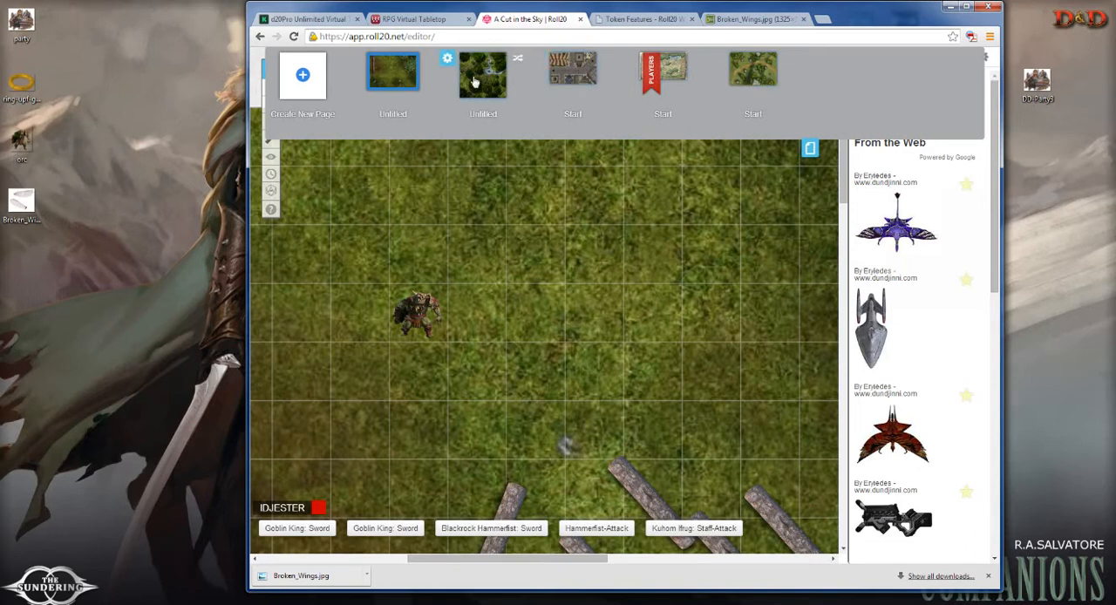
mouse_move(762, 69)
click(739, 20)
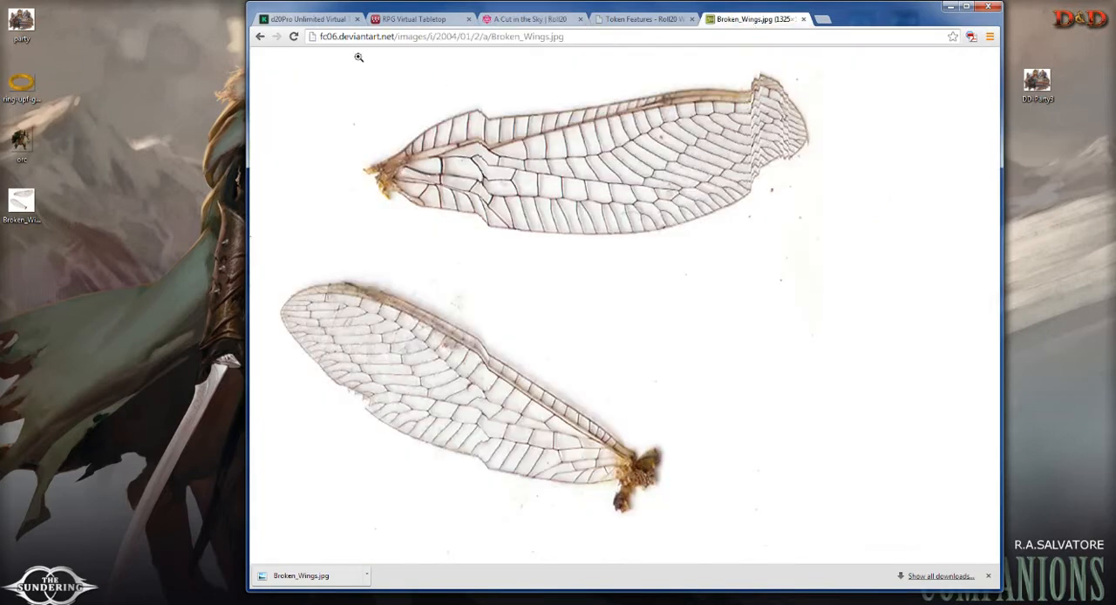
click(261, 37)
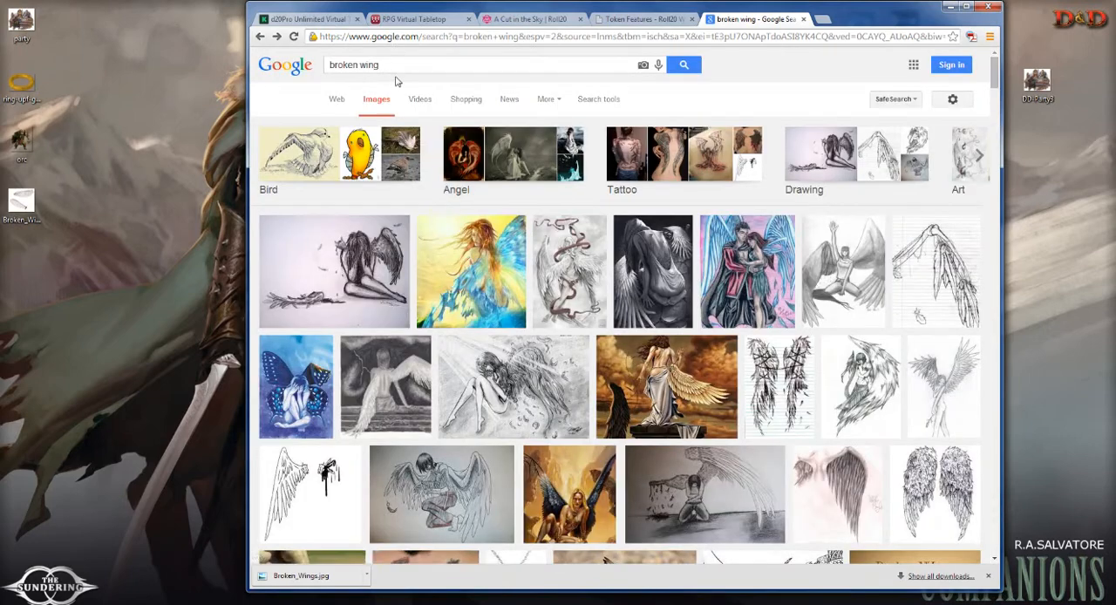
drag(382, 65, 328, 66)
text(ca)
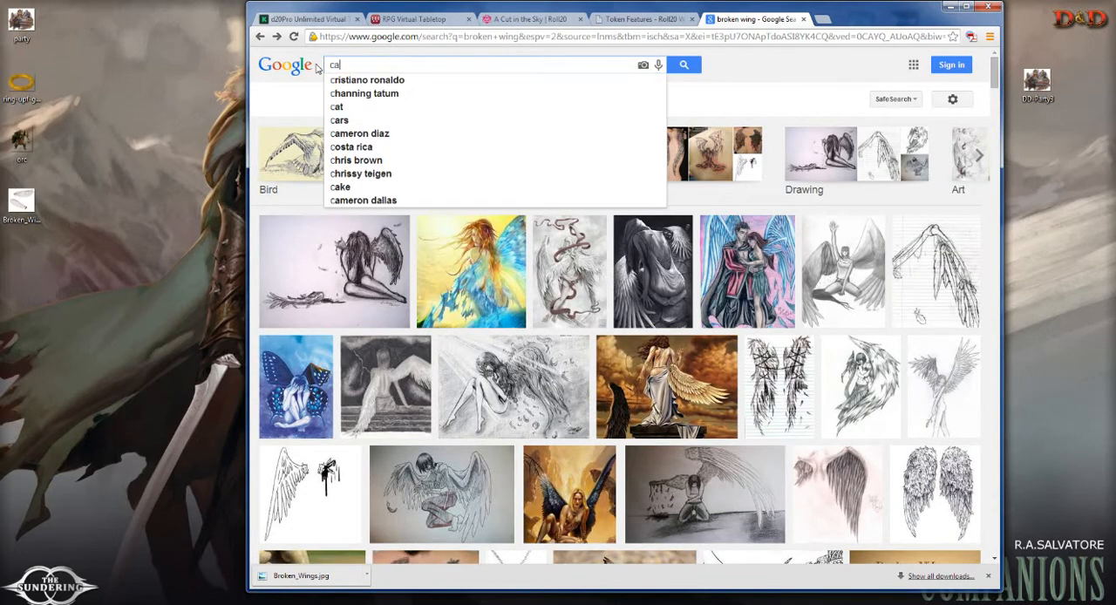
text(ve entrance)
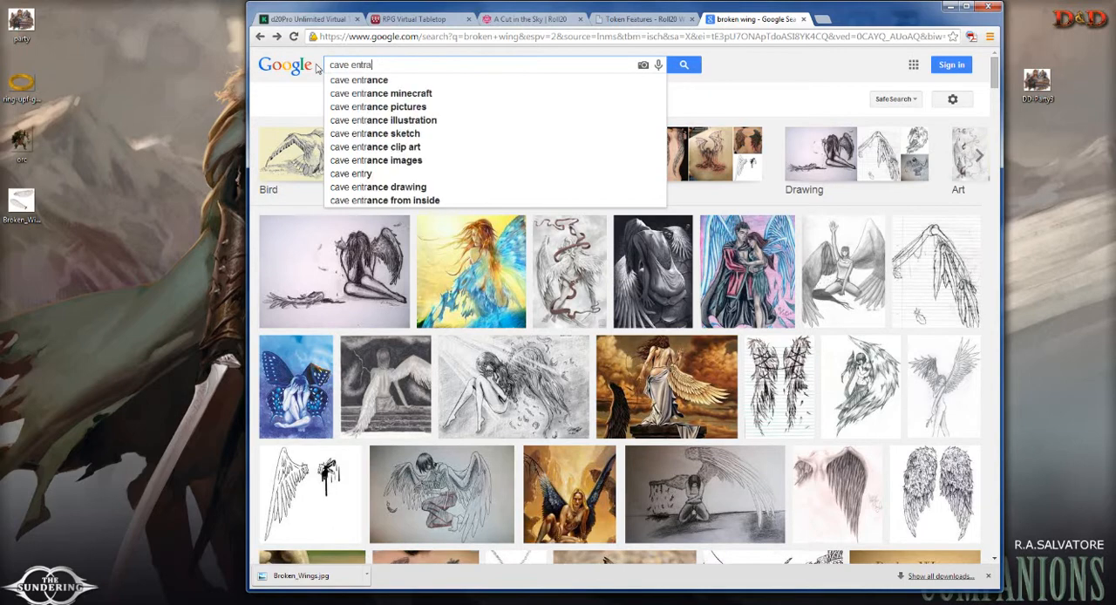
key(Return)
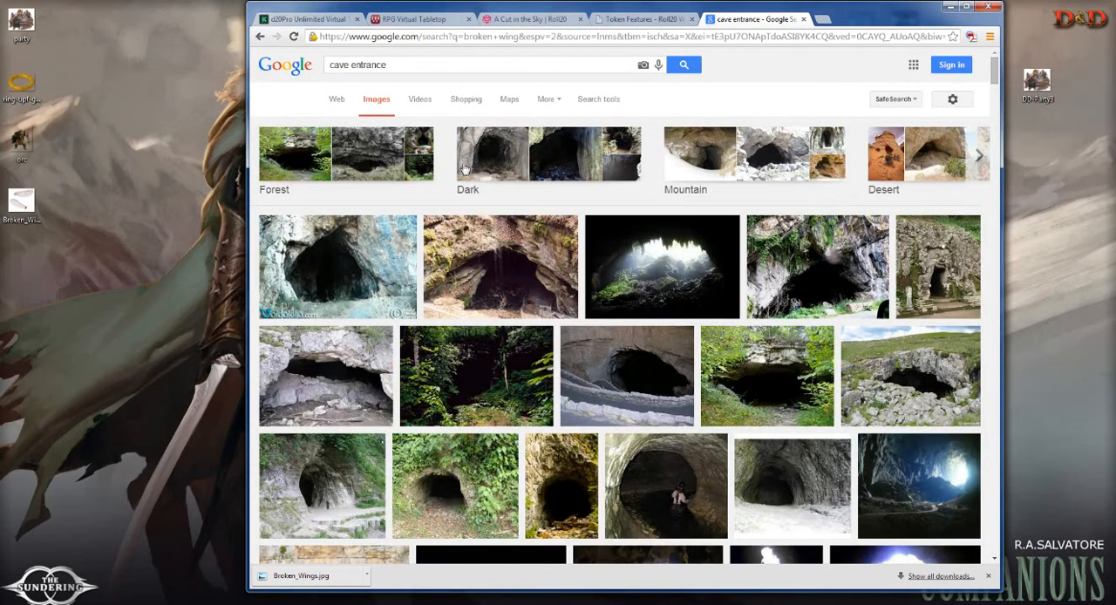
scroll(556, 208, down, 10)
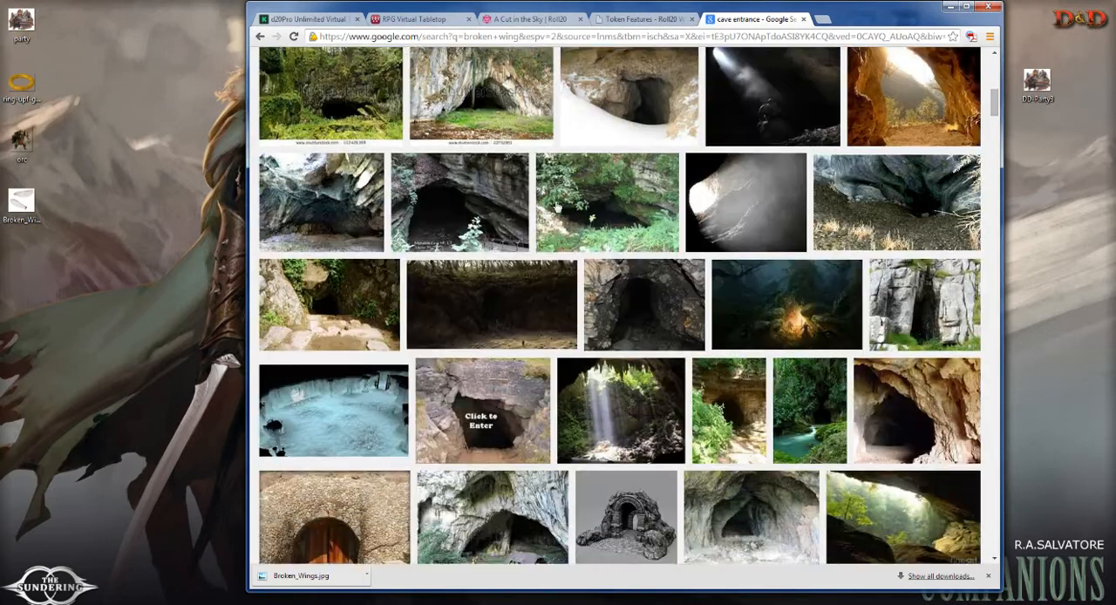
scroll(556, 207, down, 15)
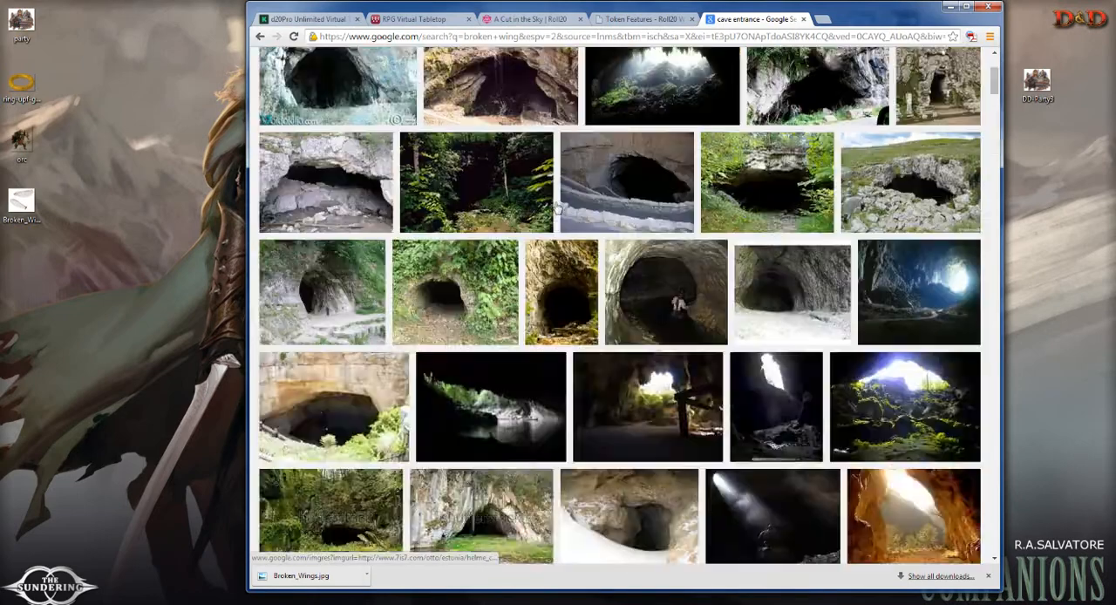
Step: Refine the image search to "dnd cave entrance"
key(Home)
click(329, 65)
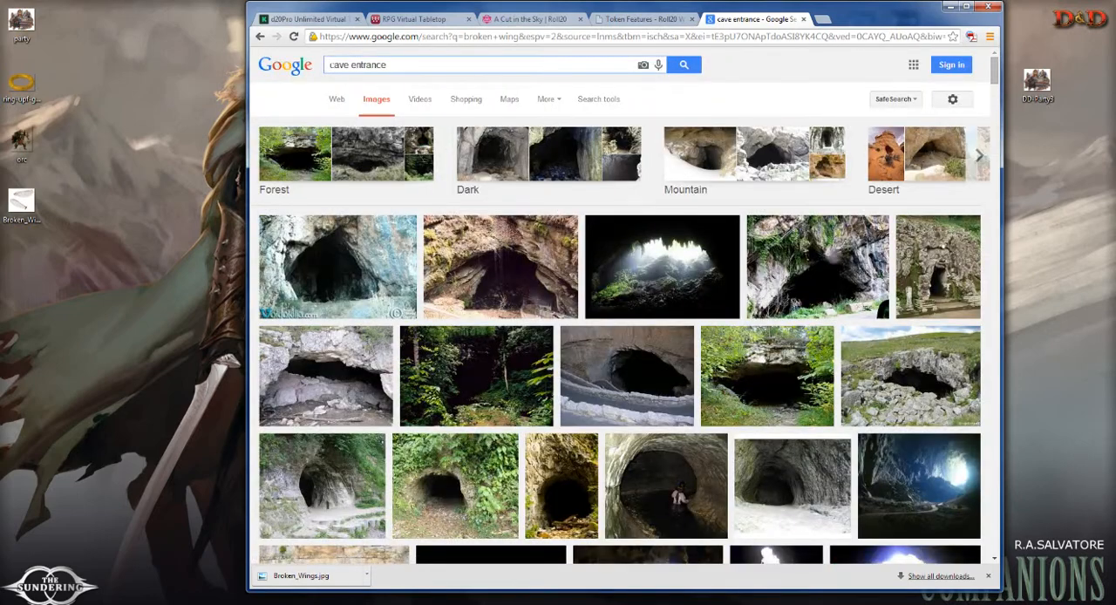
text(dnd)
key(Return)
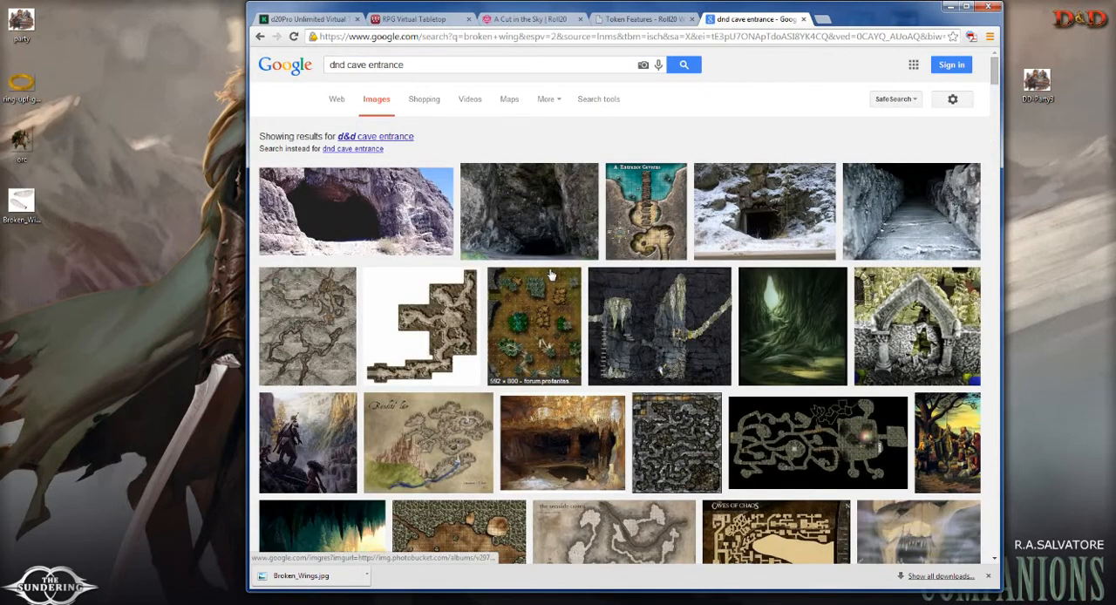
Step: Browse the cave map results and open the Bandits' lair map as a full-size image
scroll(549, 277, down, 1)
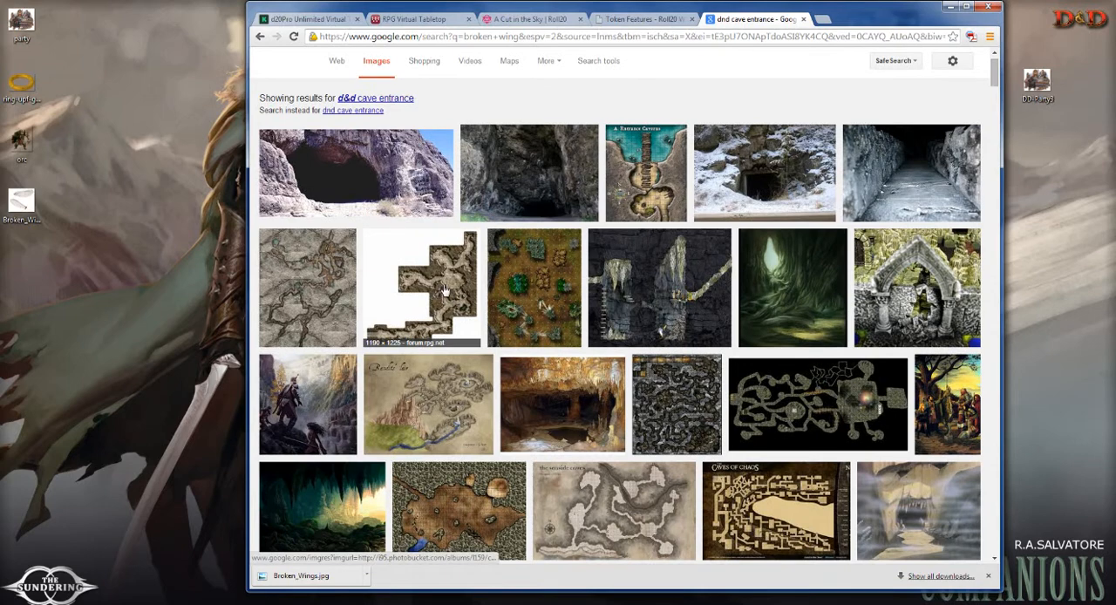
scroll(444, 289, down, 3)
scroll(582, 307, down, 2)
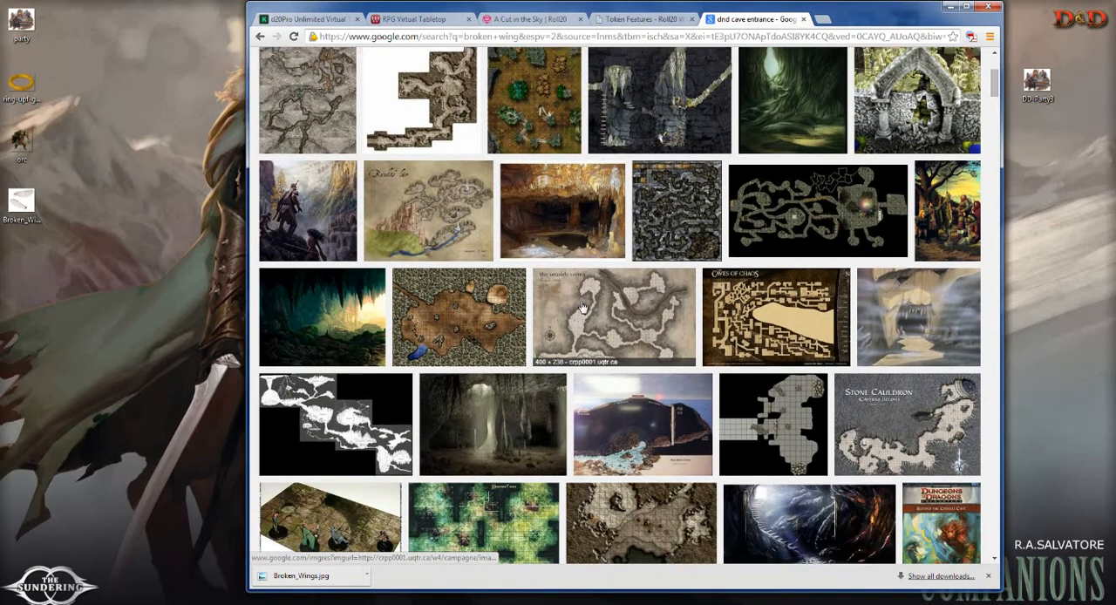
click(437, 214)
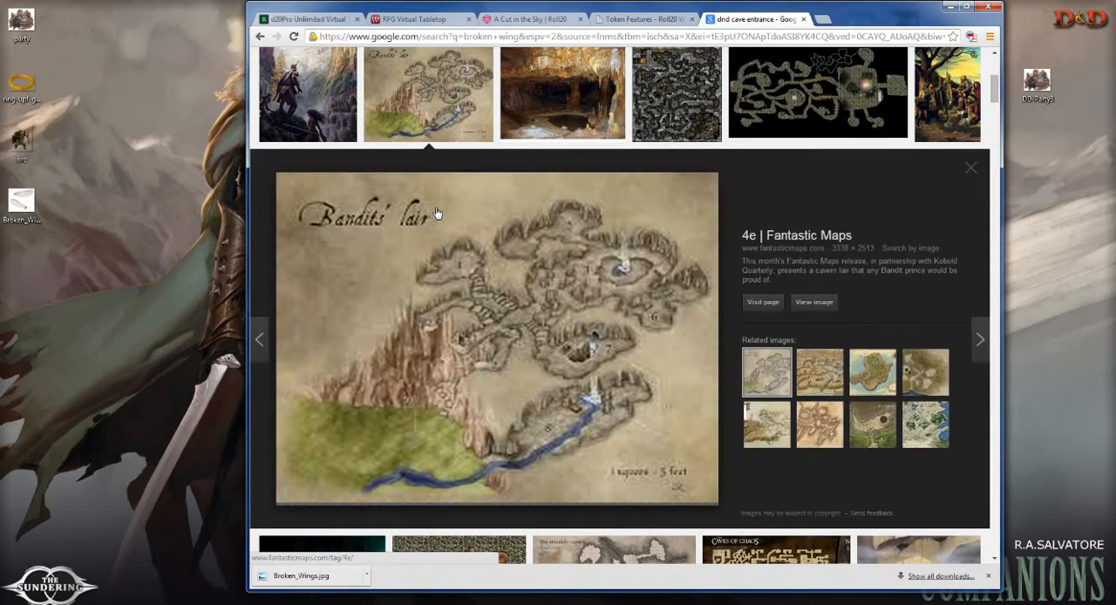
click(813, 301)
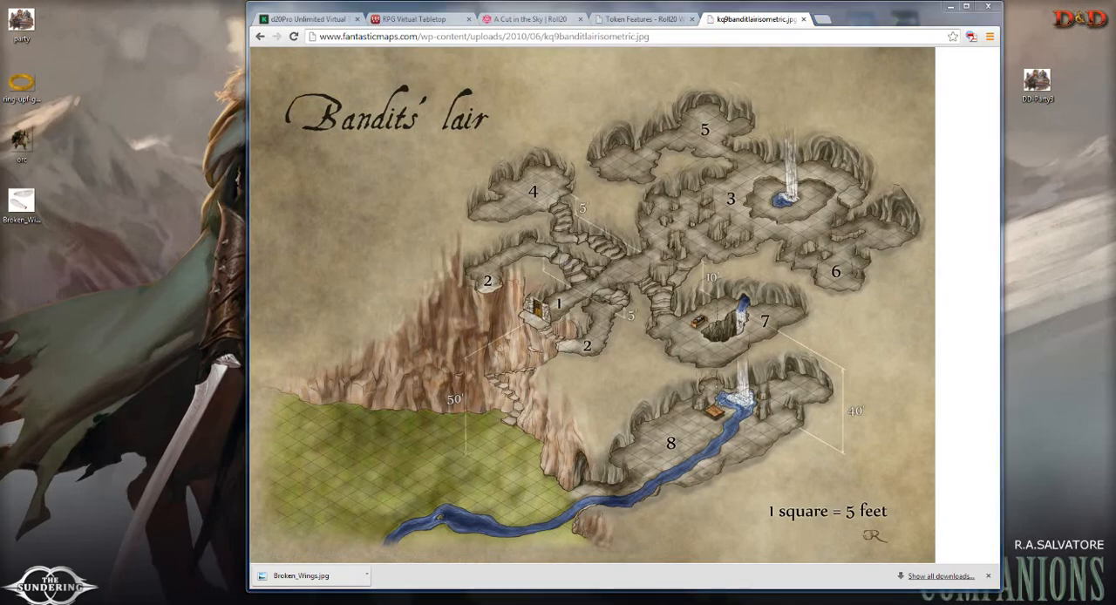
Step: Check the Skype conversation window and return to the Roll20 map in the browser
mouse_move(307, 603)
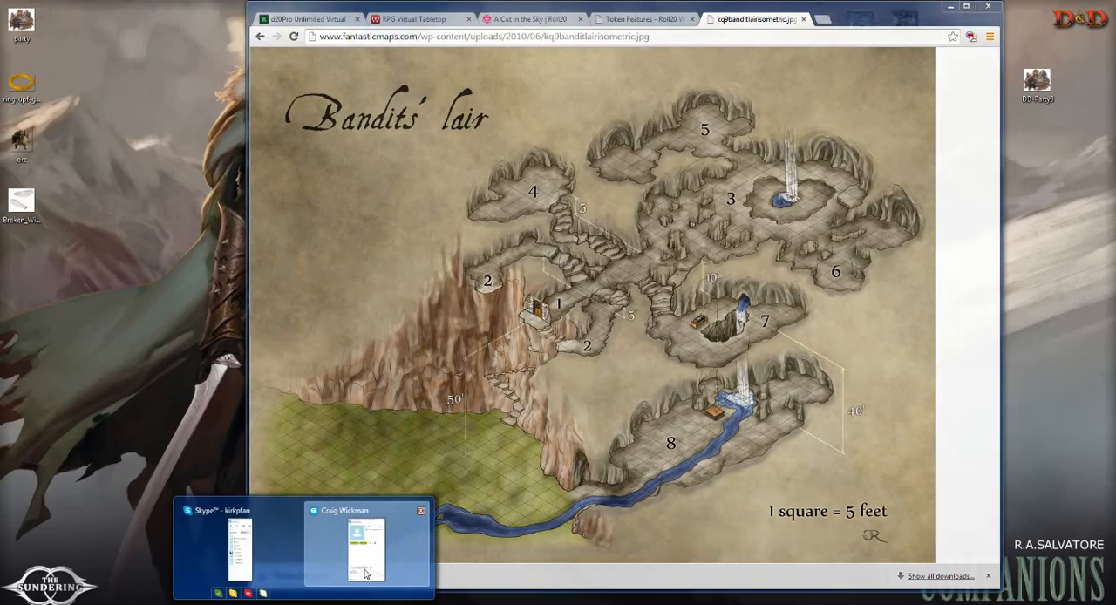
click(367, 575)
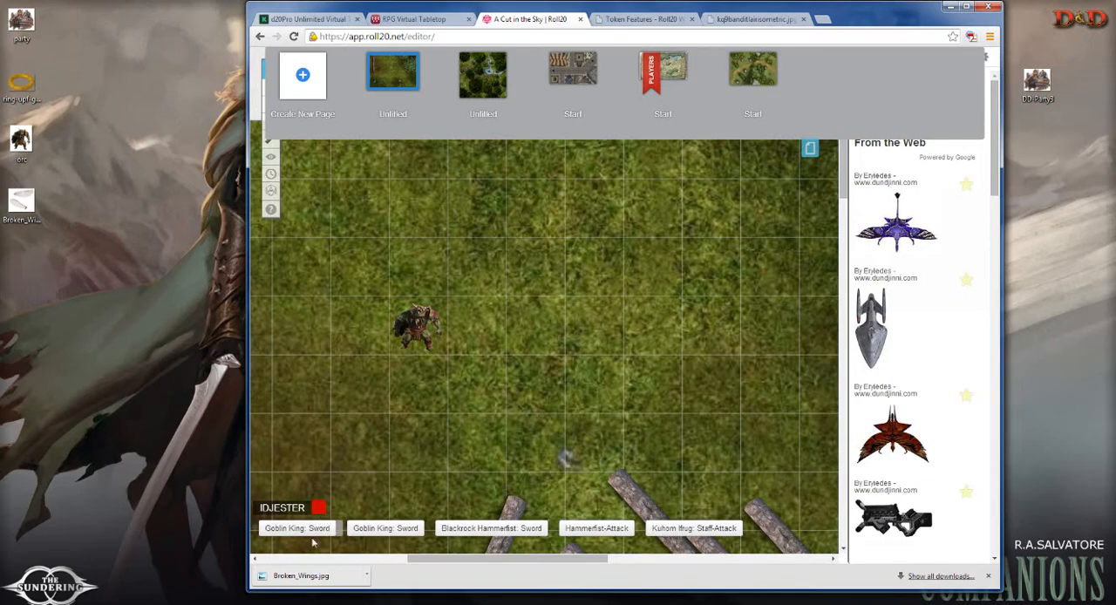
click(283, 604)
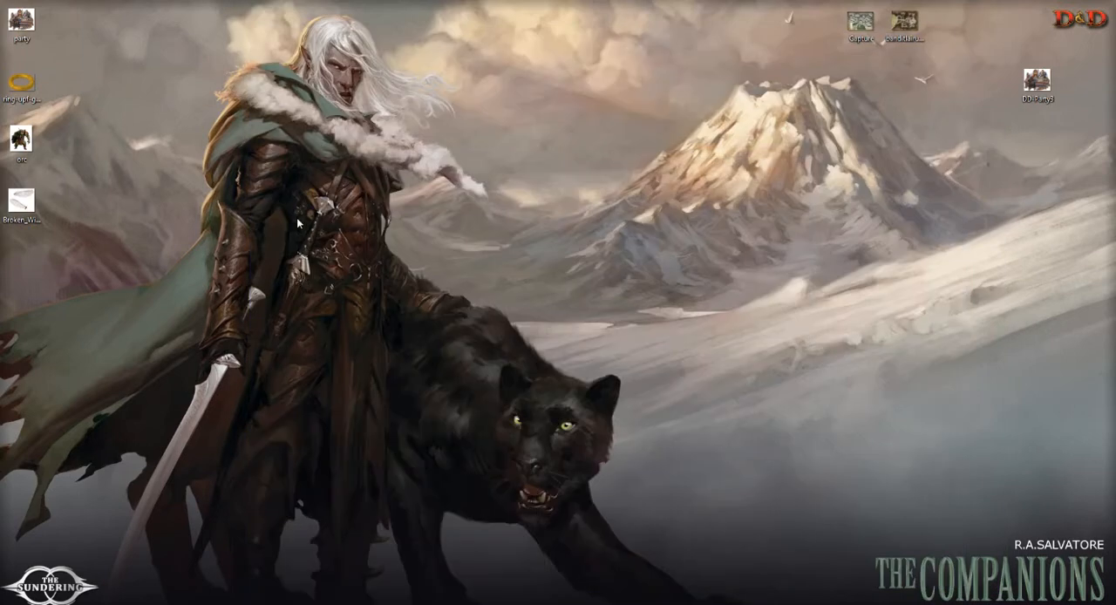
click(283, 603)
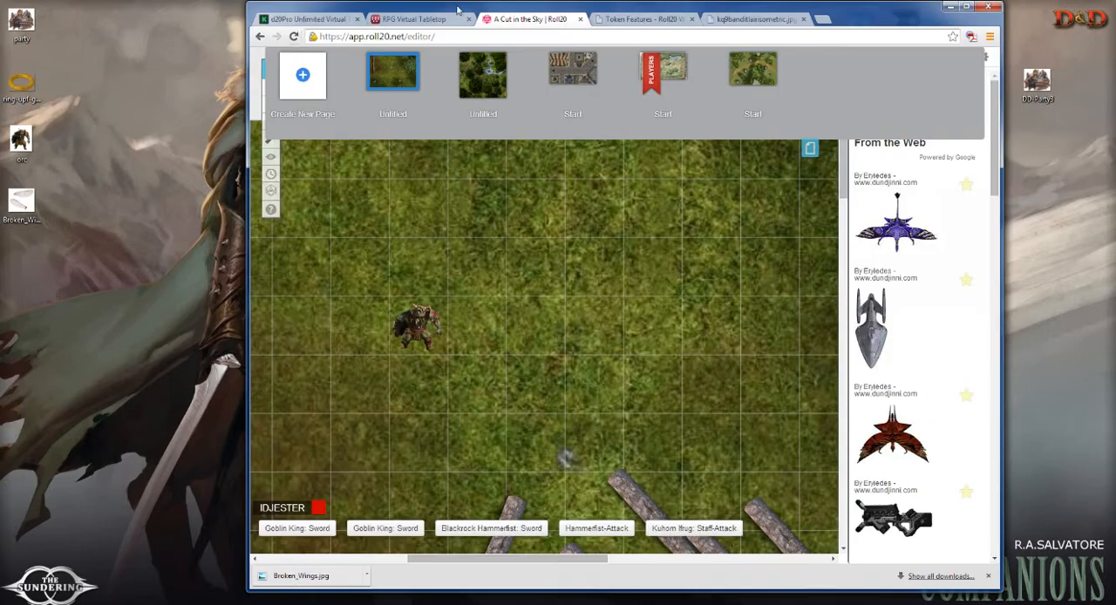
Step: Return to the "dnd cave entrance" image results and open the Meenlock Tunnels map as a full-size image
click(754, 18)
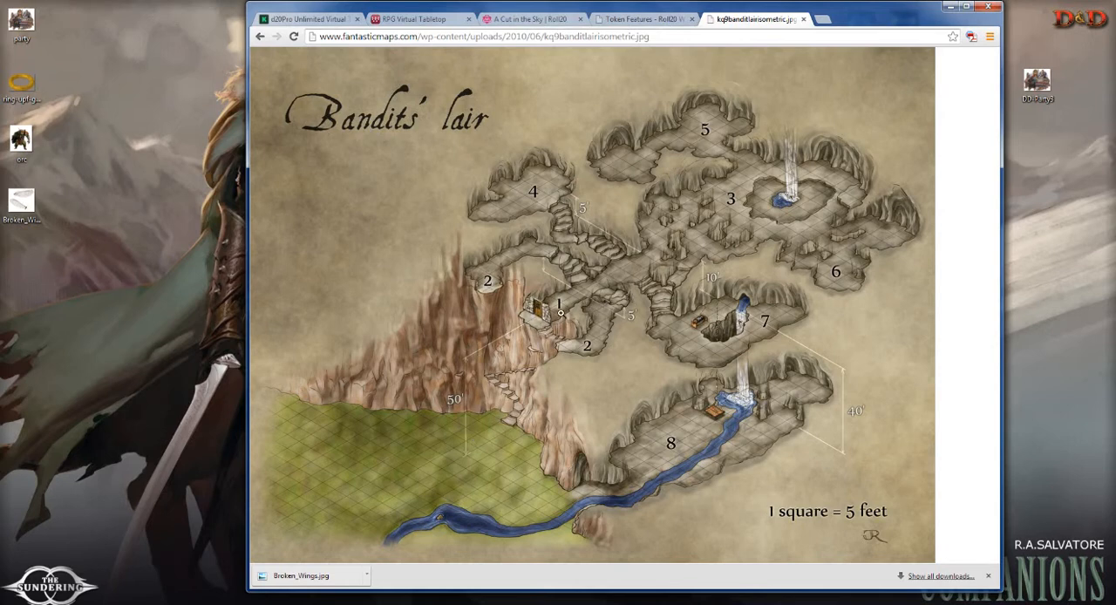
click(259, 36)
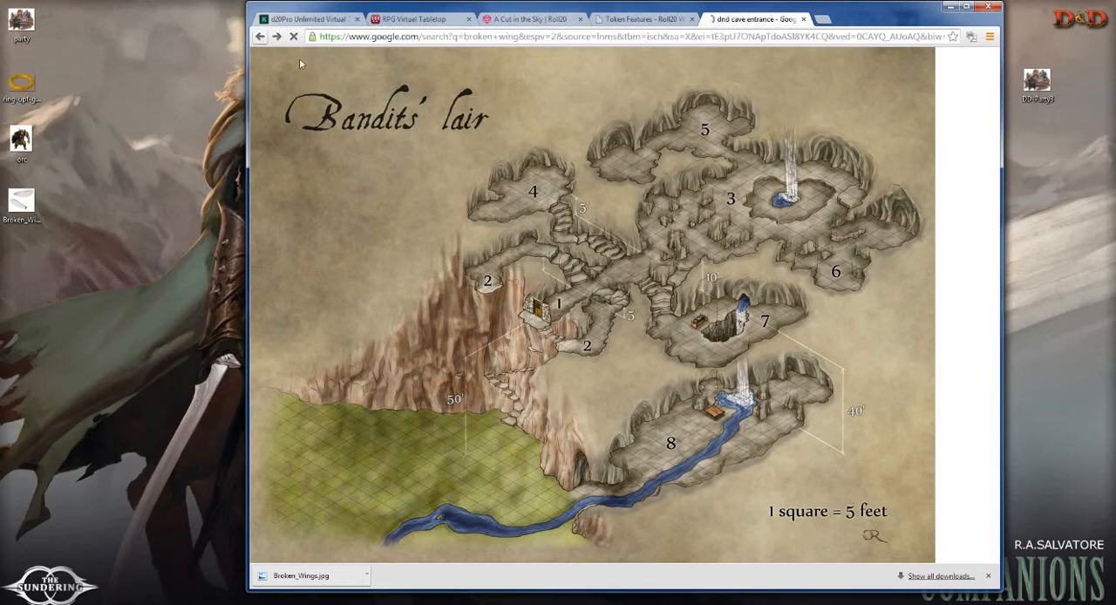
scroll(623, 324, down, 3)
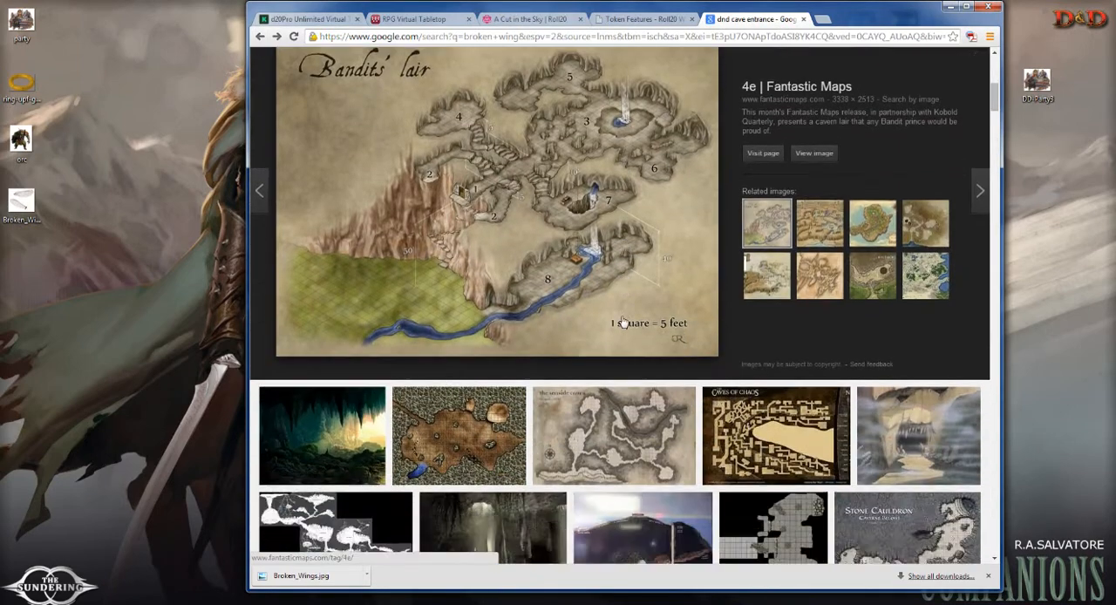
scroll(623, 324, up, 4)
scroll(568, 312, down, 4)
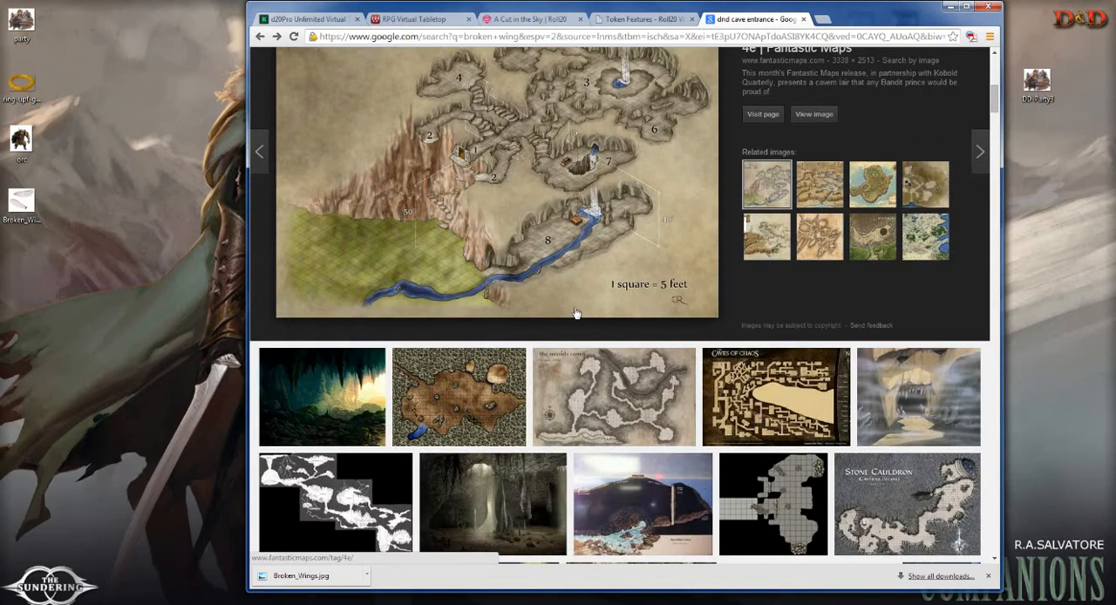
scroll(586, 315, down, 4)
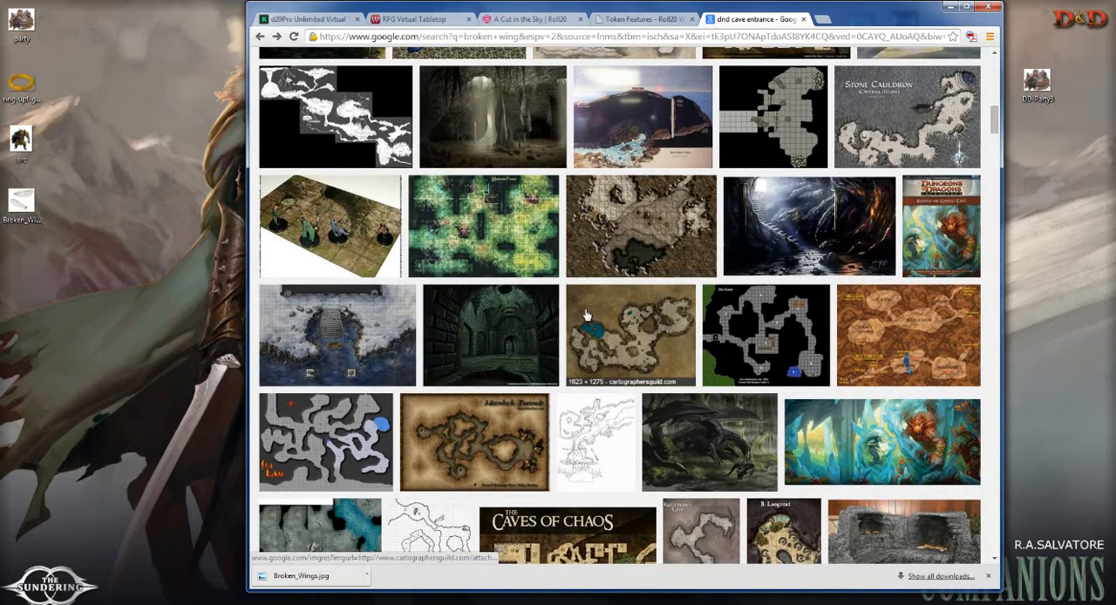
scroll(591, 311, down, 1)
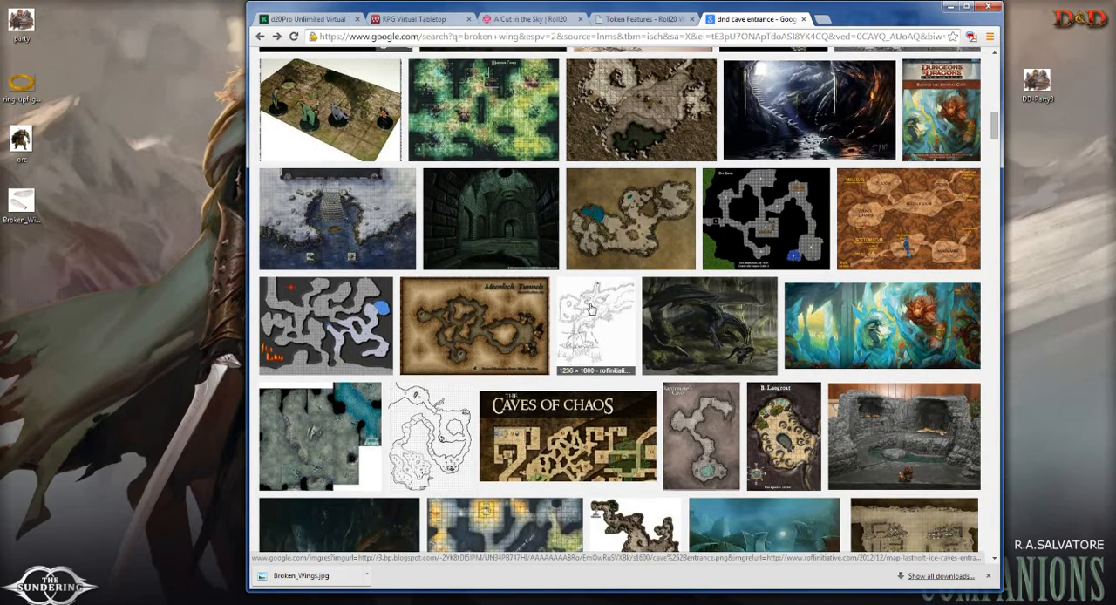
click(501, 307)
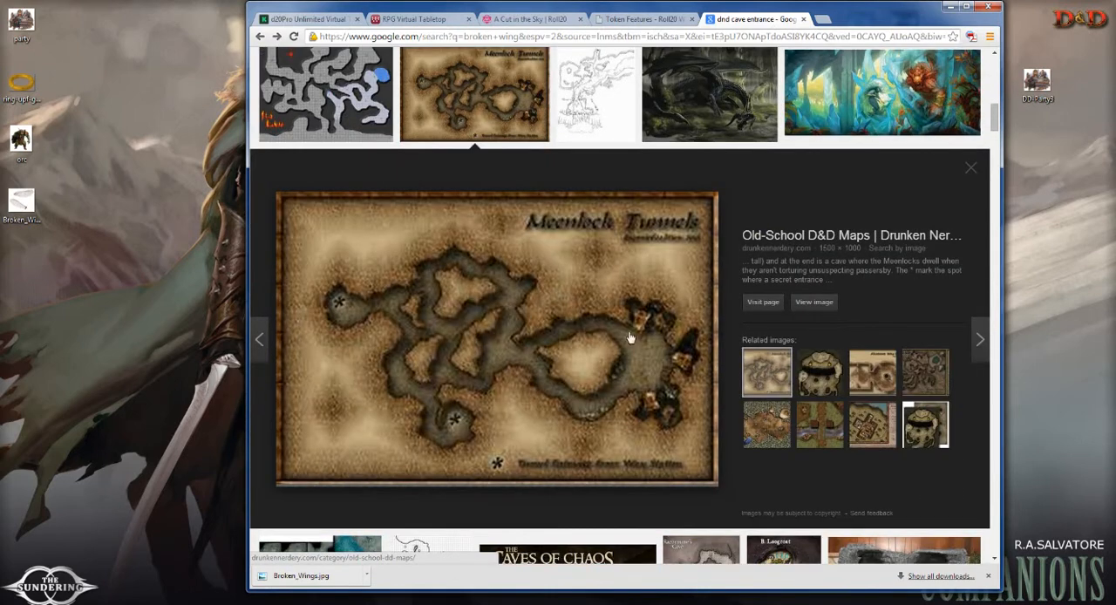
click(812, 303)
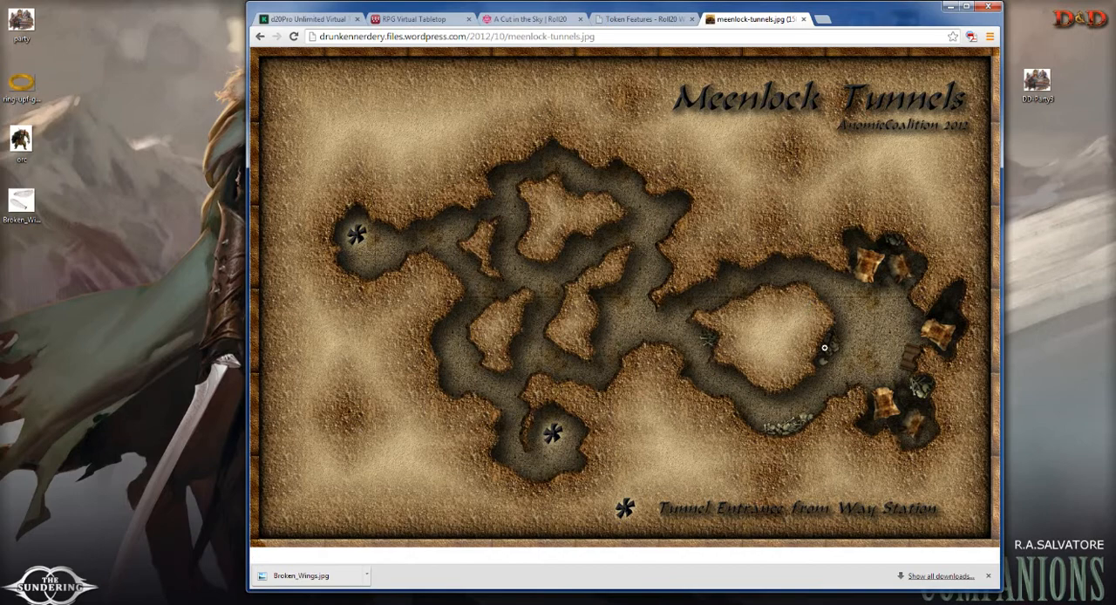
Step: Go back to the cave image results, find the "Bandit Lair: Upper Level" map and open it as a full-size image
click(267, 36)
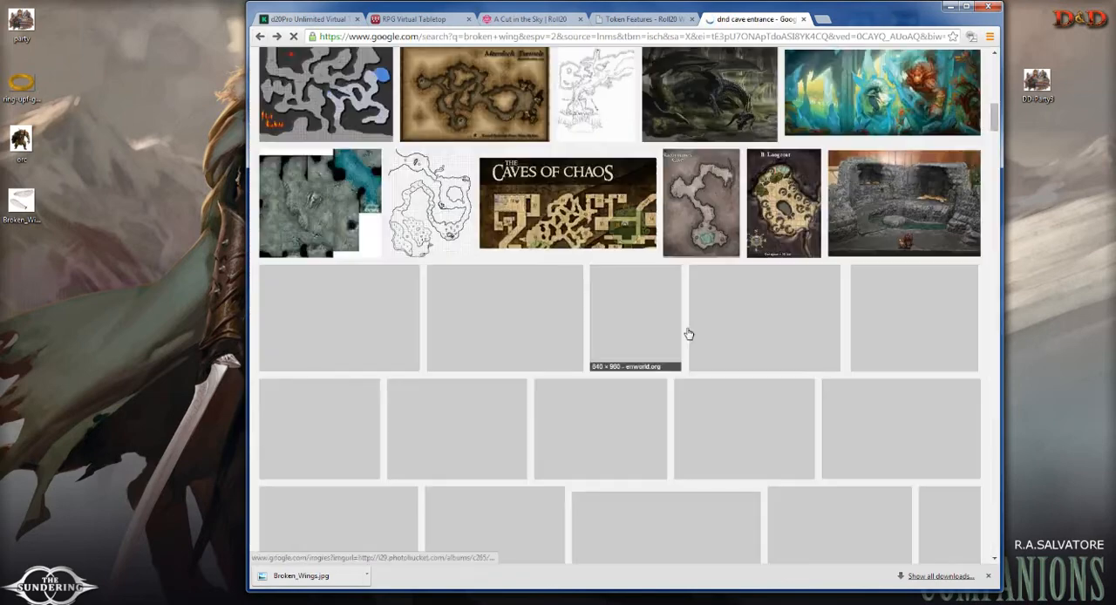
scroll(728, 308, down, 3)
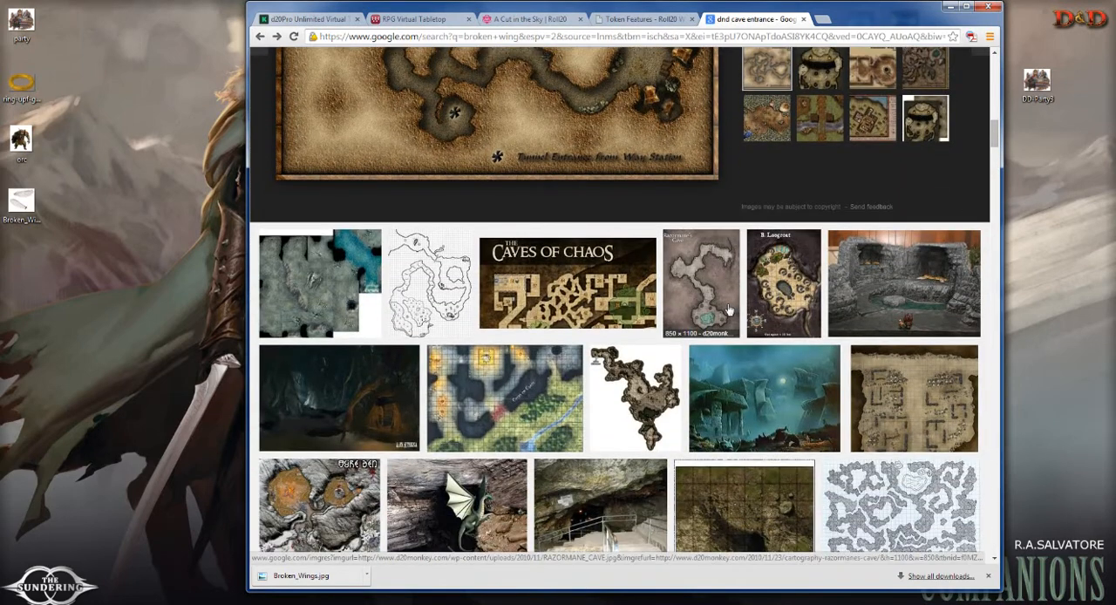
scroll(729, 309, down, 1)
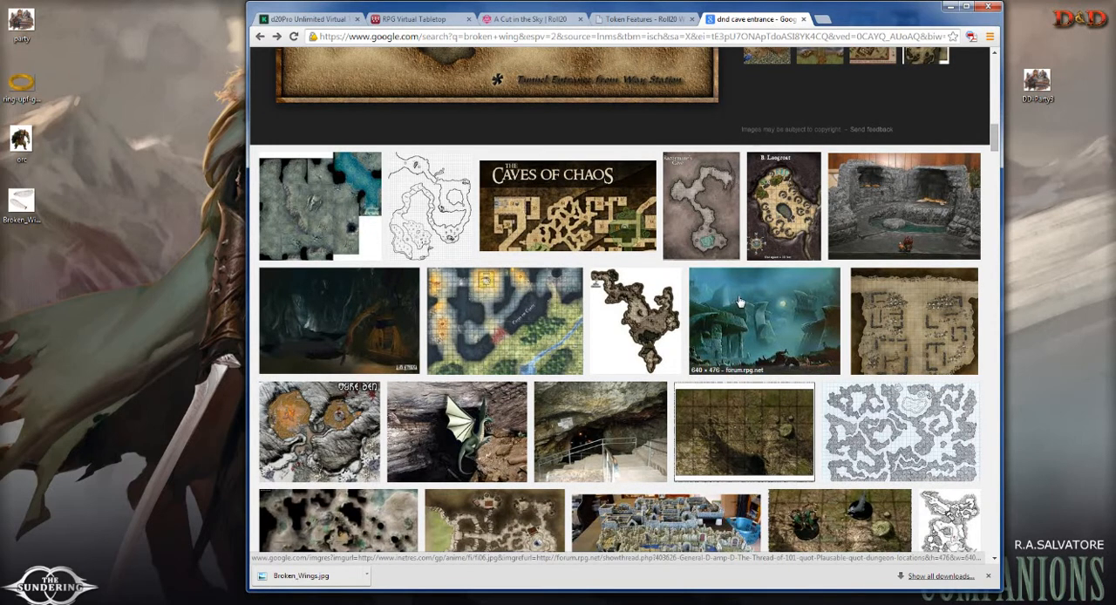
scroll(738, 302, down, 1)
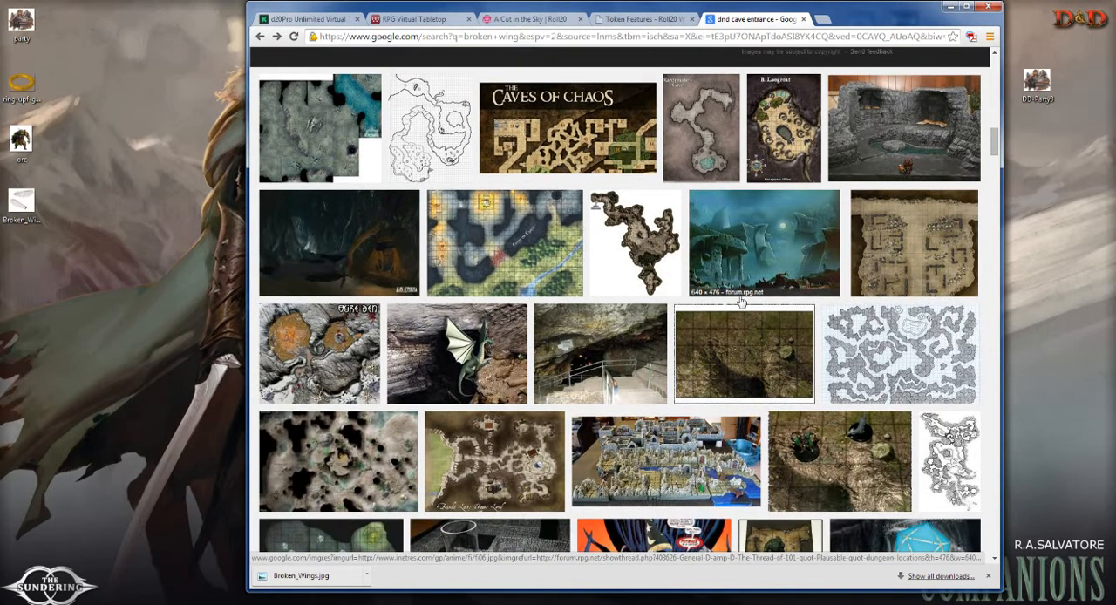
scroll(739, 301, down, 1)
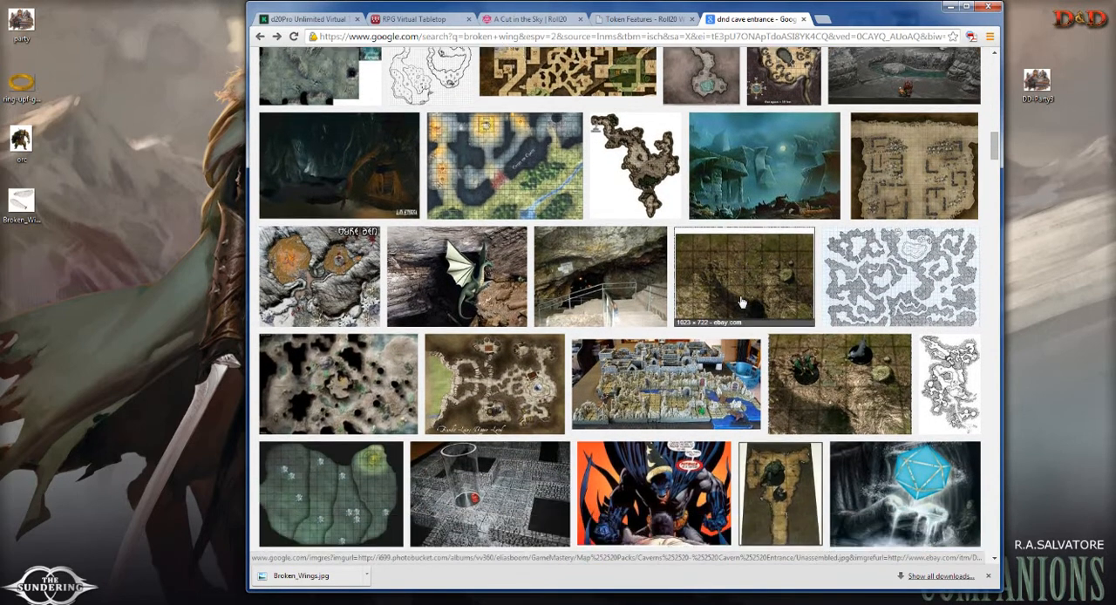
click(487, 382)
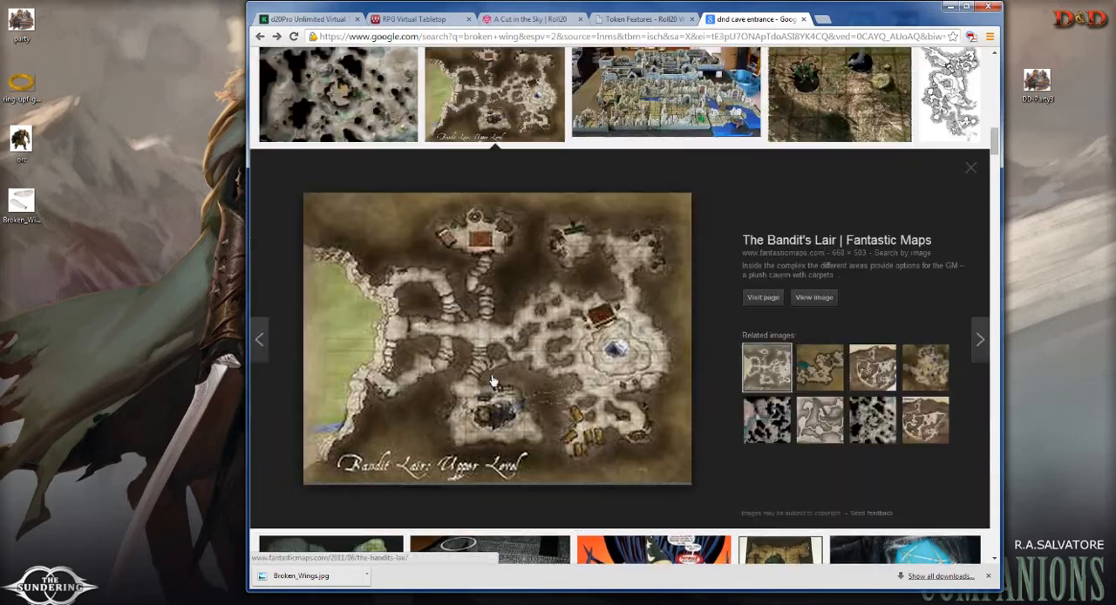
click(811, 298)
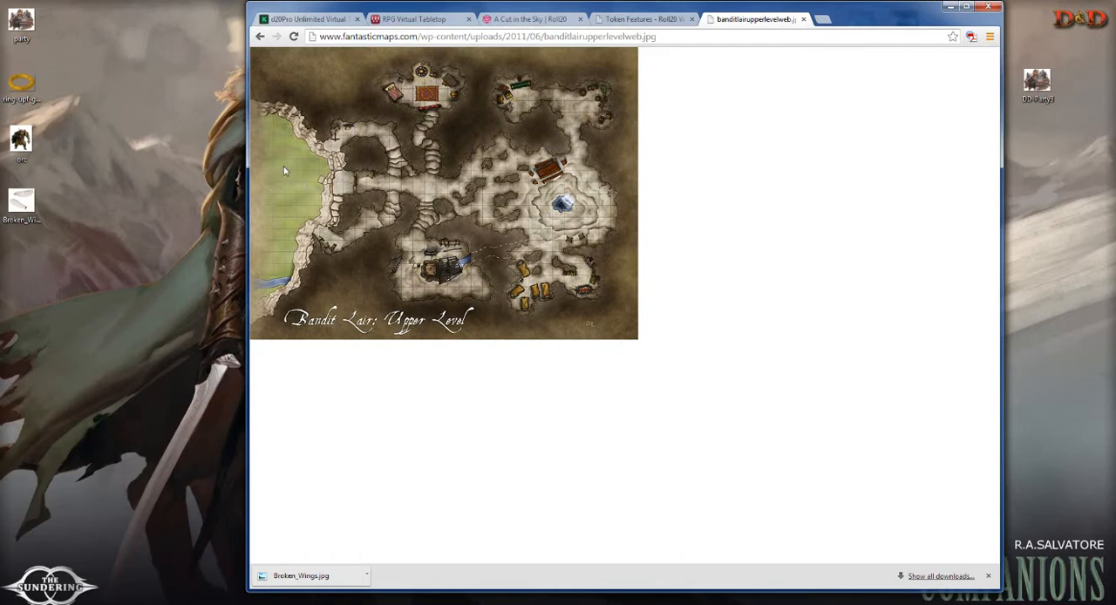
Step: Save the Bandit Lair map image to the Desktop as "banditlairupperlevelweb (1)"
right_click(419, 174)
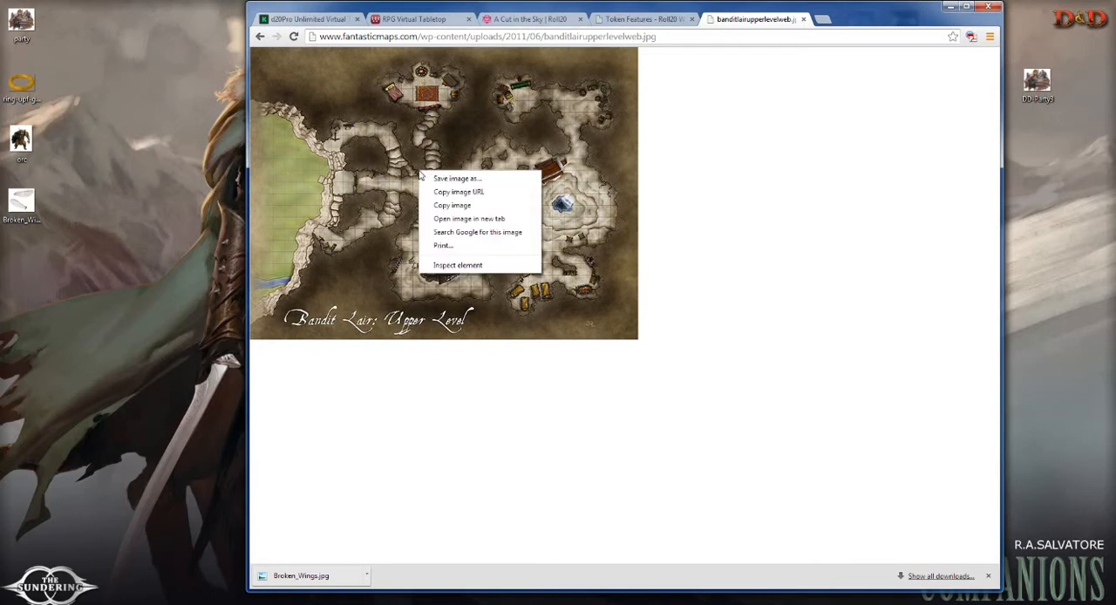
click(431, 178)
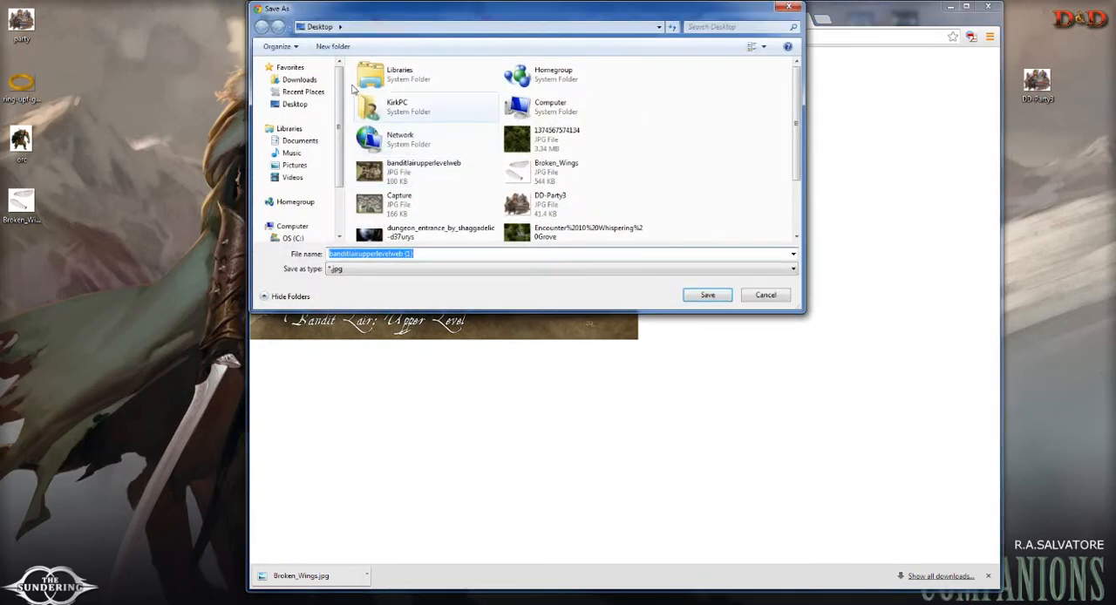
click(294, 104)
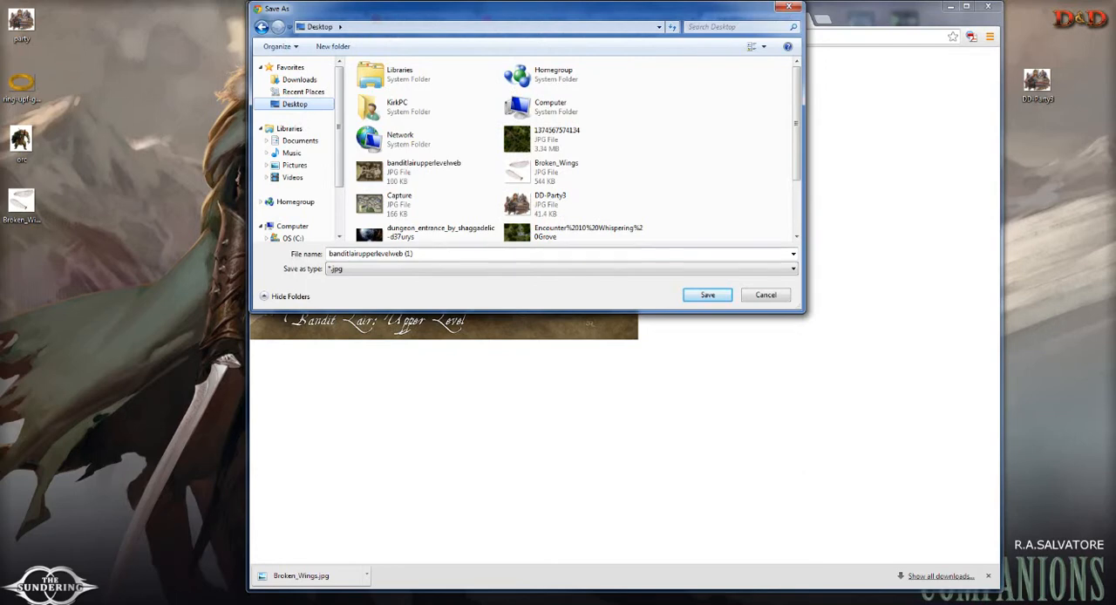
click(710, 296)
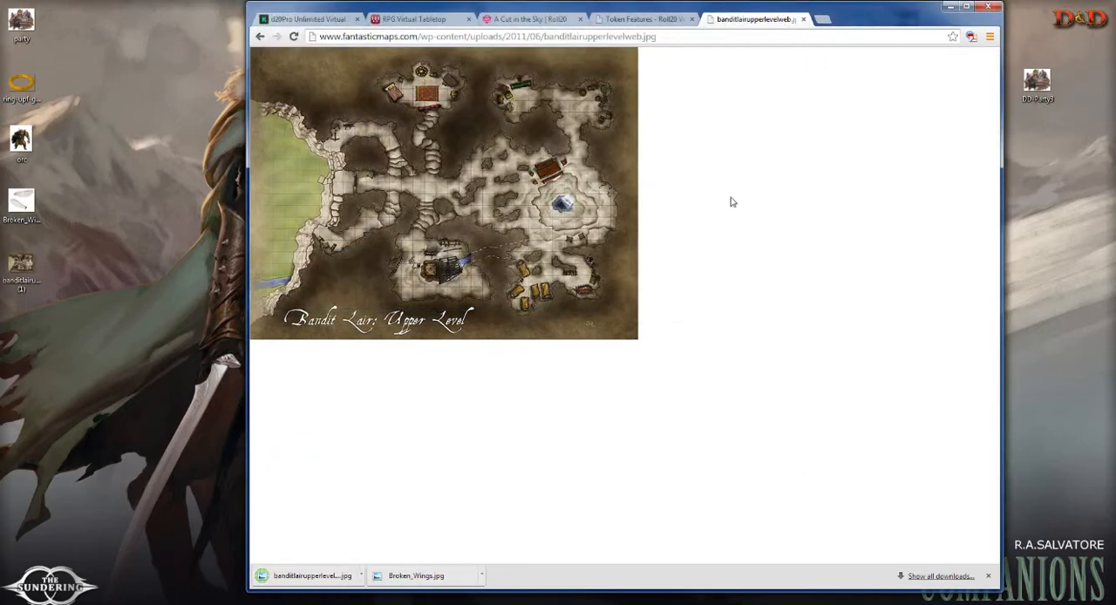
Step: Switch back to the Roll20 game, create a new blank page and open it for editing
click(528, 18)
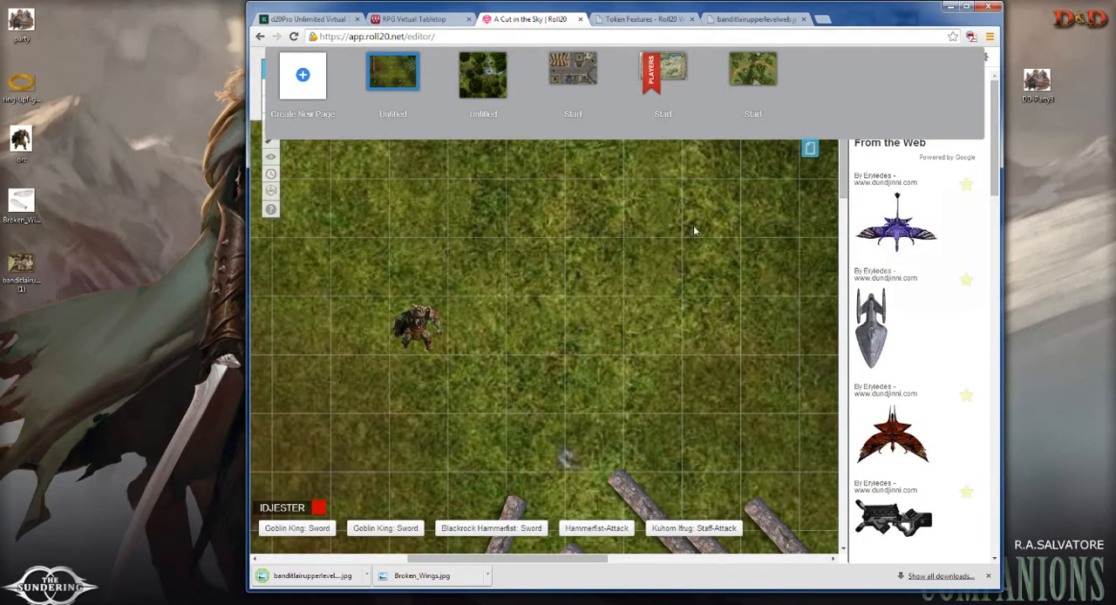
click(300, 78)
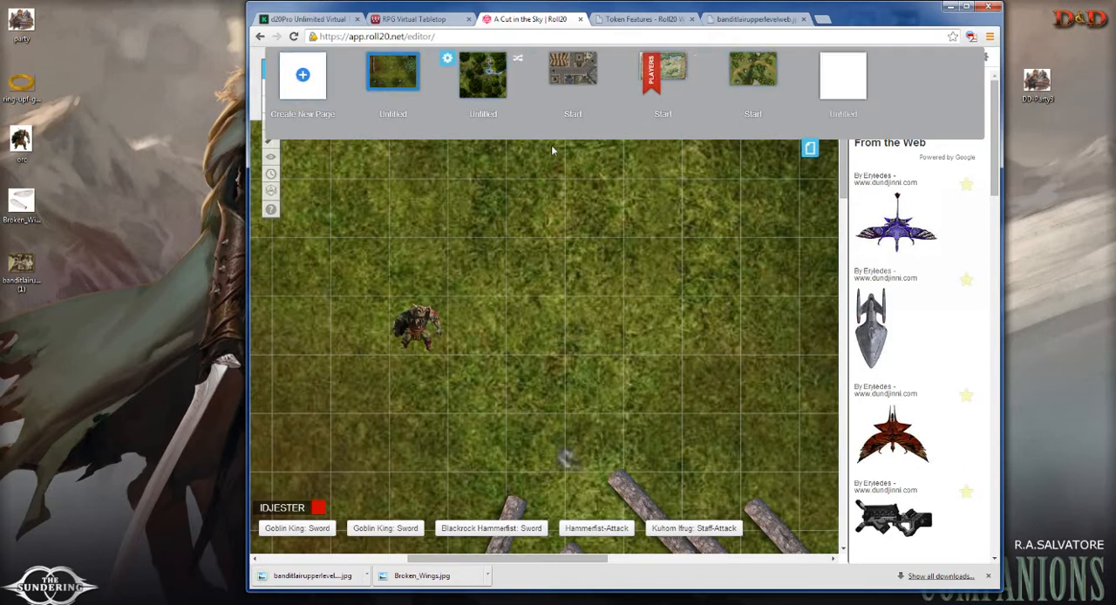
click(805, 149)
click(808, 54)
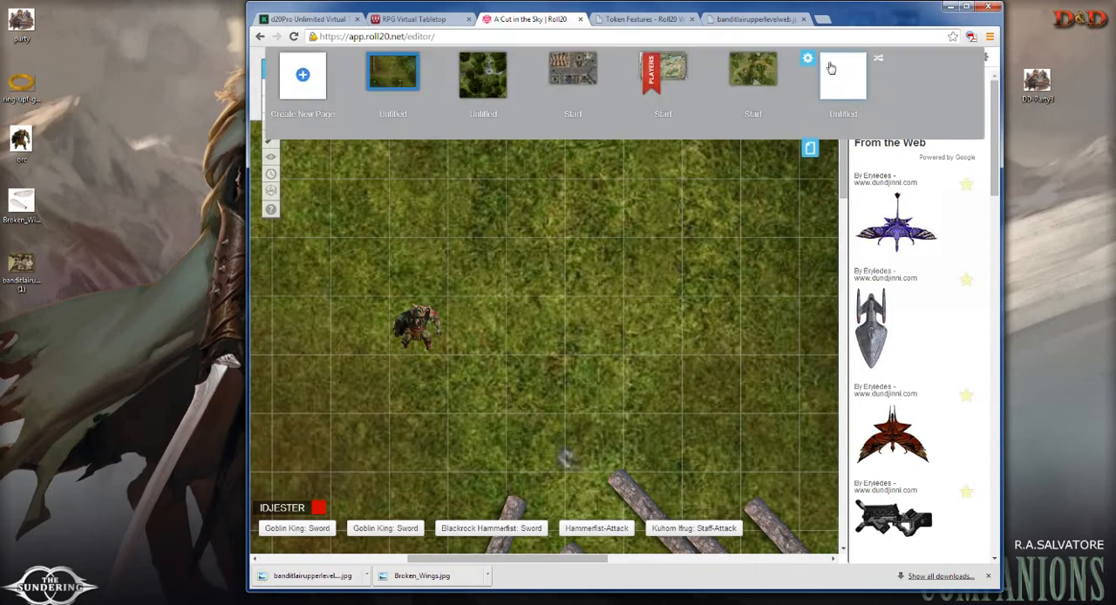
click(823, 80)
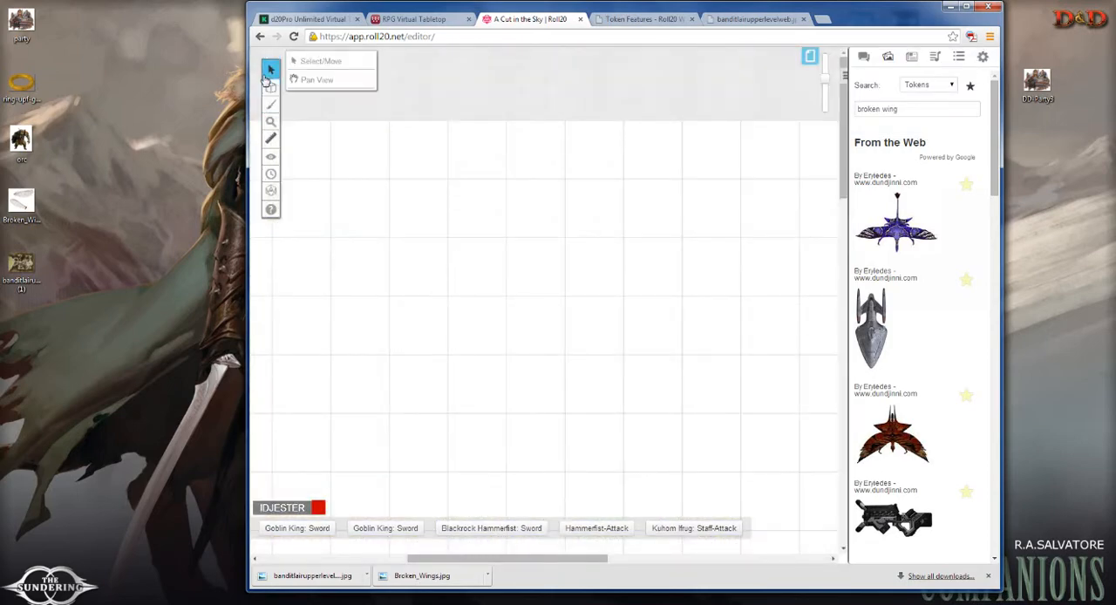
Step: Switch to the Map & Background layer and place the saved Bandit Lair image from the desktop onto the blank page
mouse_move(270, 88)
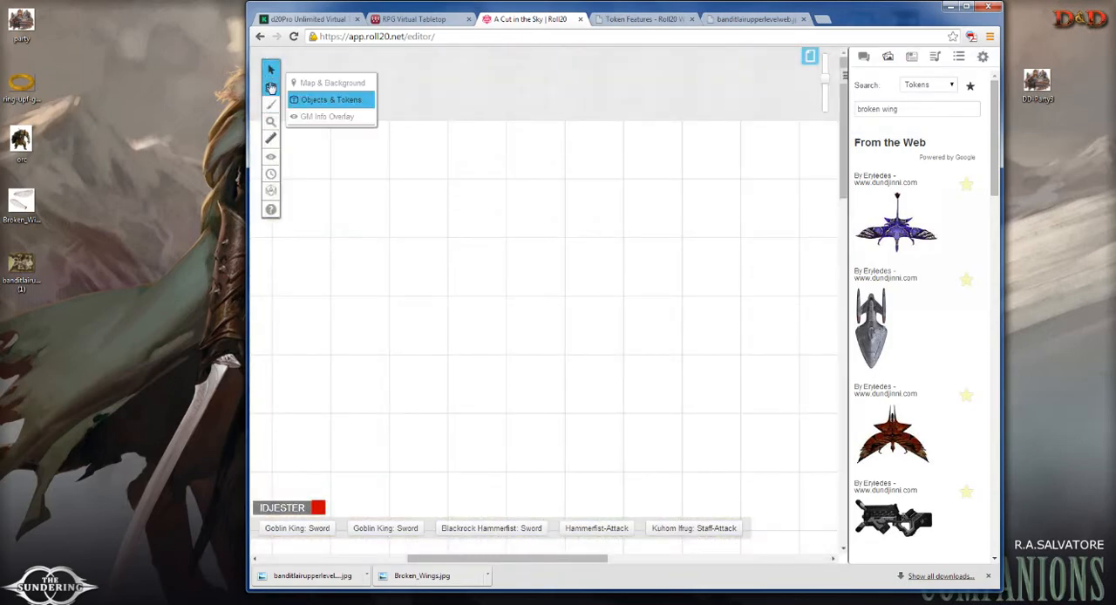
click(318, 85)
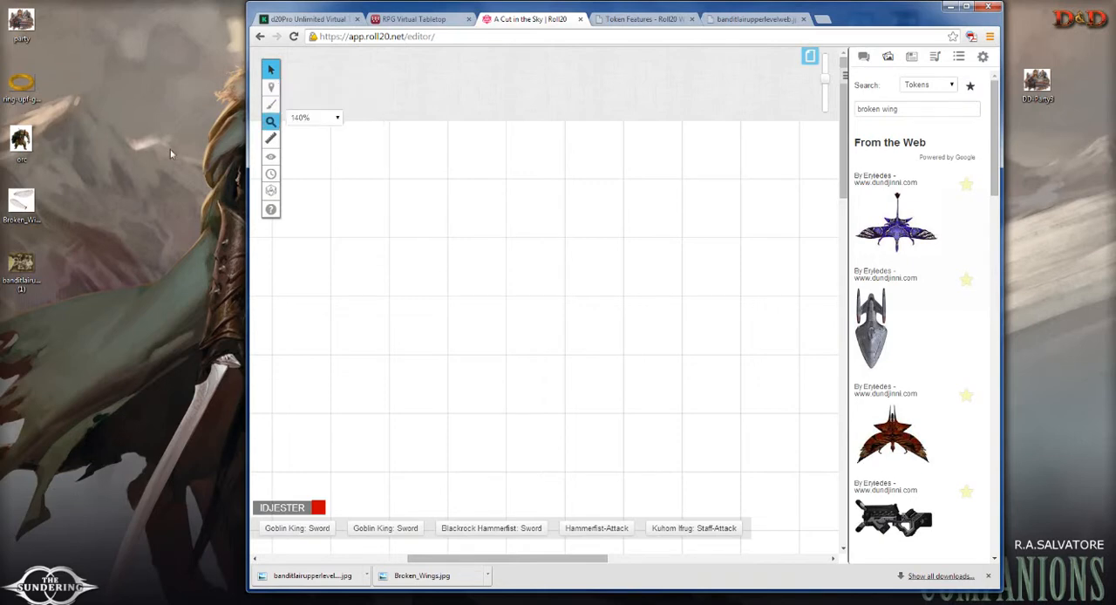
drag(23, 271, 583, 299)
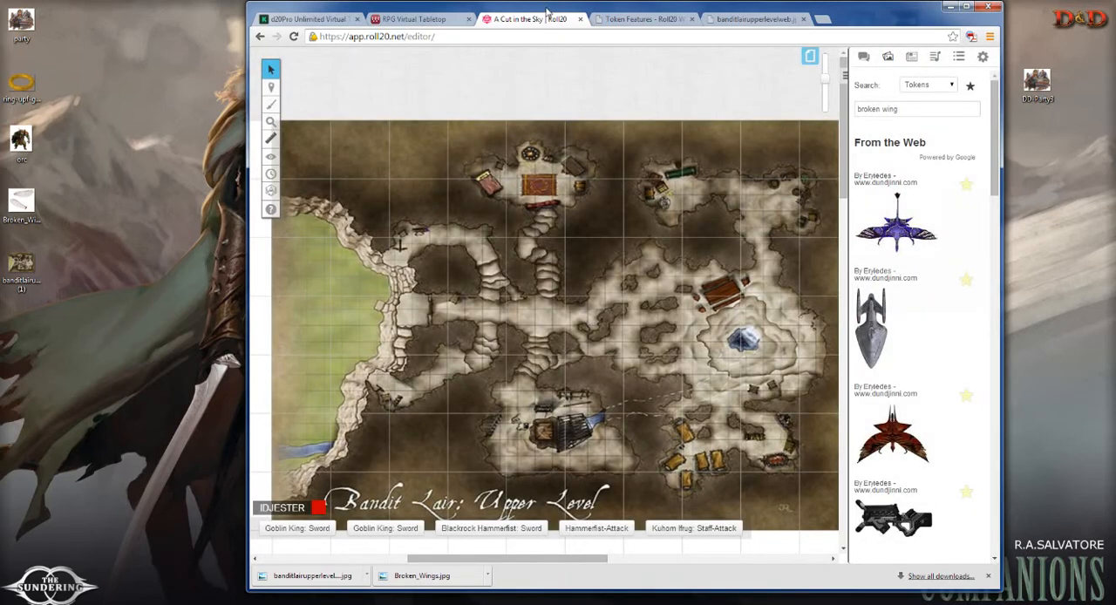
Step: Maximize the browser window and enlarge the map image from its corners out to the page's left and upper edges
double_click(547, 10)
scroll(509, 349, down, 3)
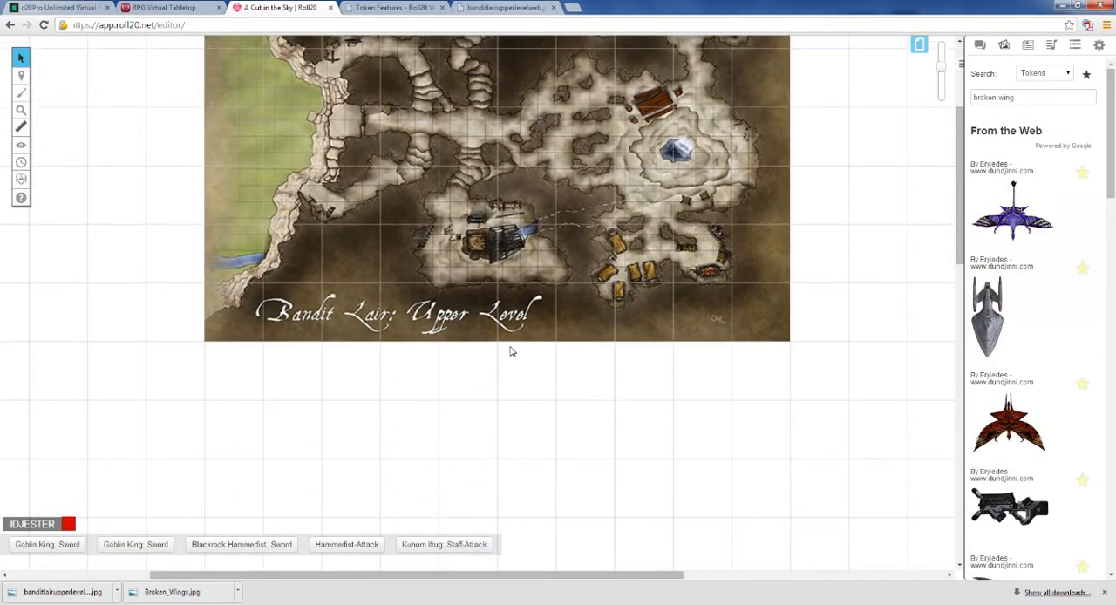
scroll(514, 349, up, 2)
drag(936, 77, 940, 93)
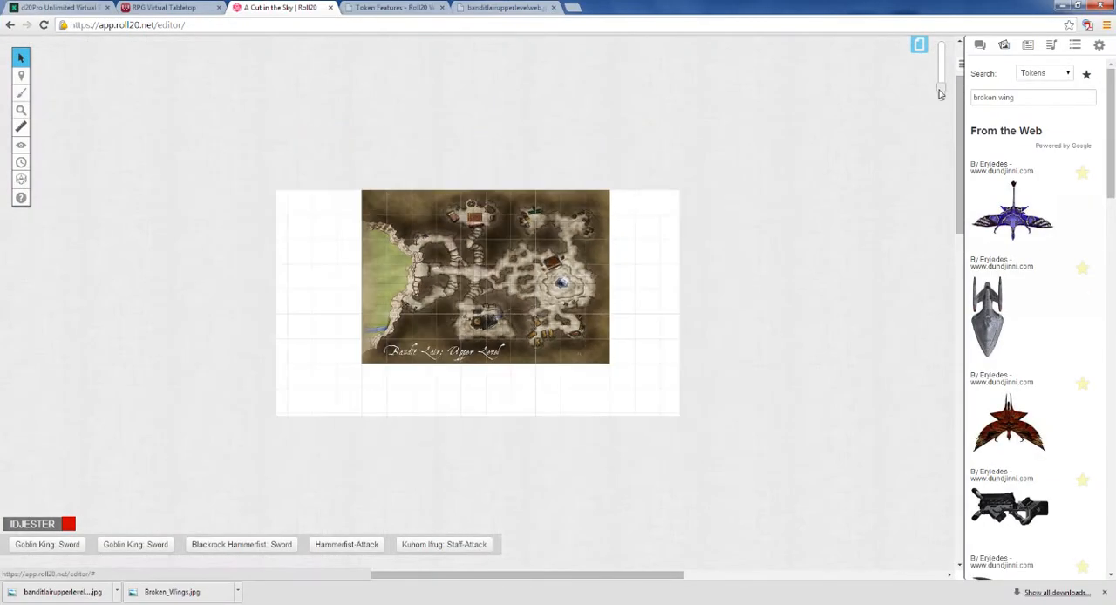
drag(297, 238, 322, 360)
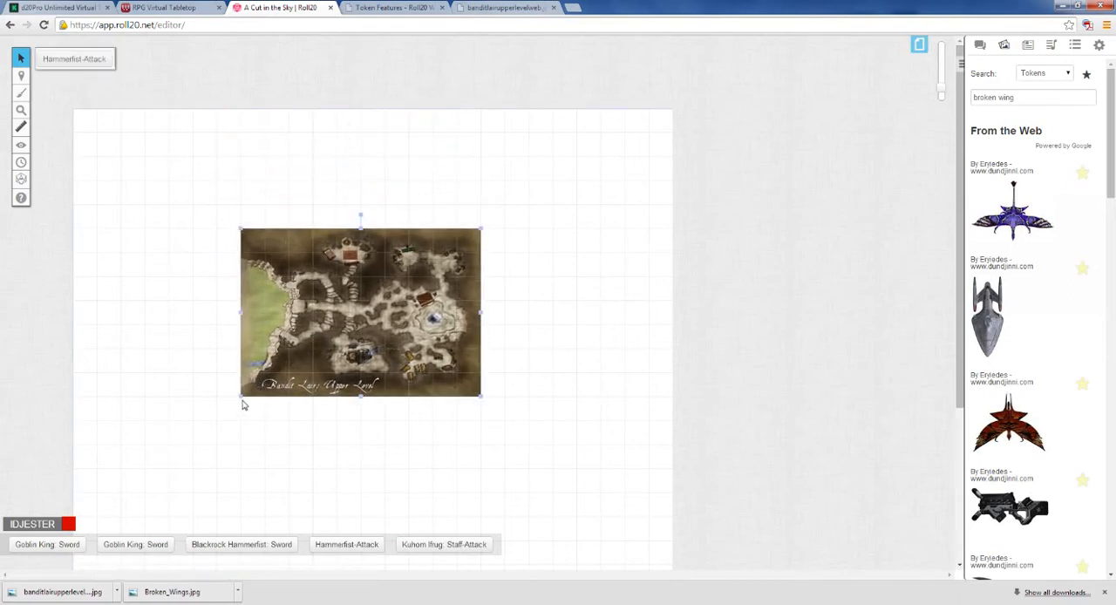
drag(239, 399, 73, 516)
drag(482, 228, 624, 108)
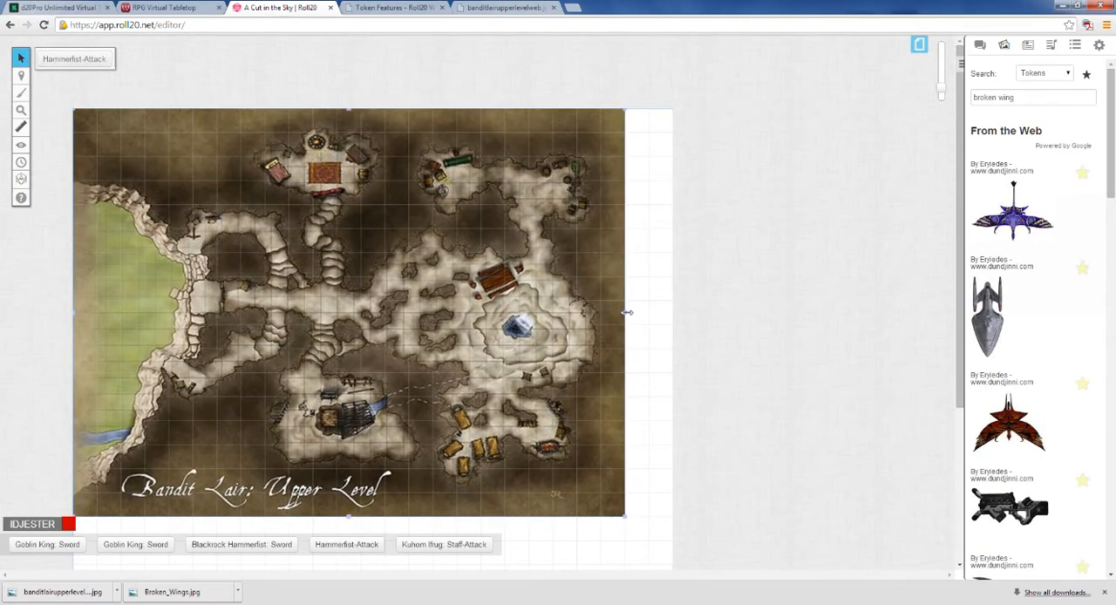
Step: Align the map with the page's right edge and stretch its lower-left corner so it spans the full page width
drag(605, 122, 650, 122)
scroll(391, 319, down, 3)
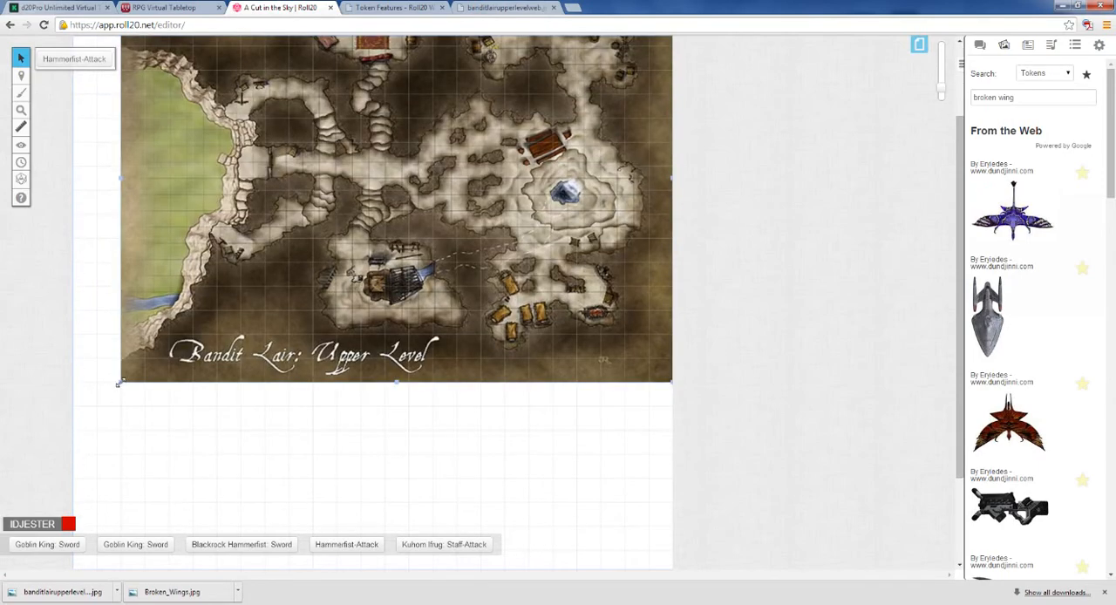
drag(121, 382, 114, 418)
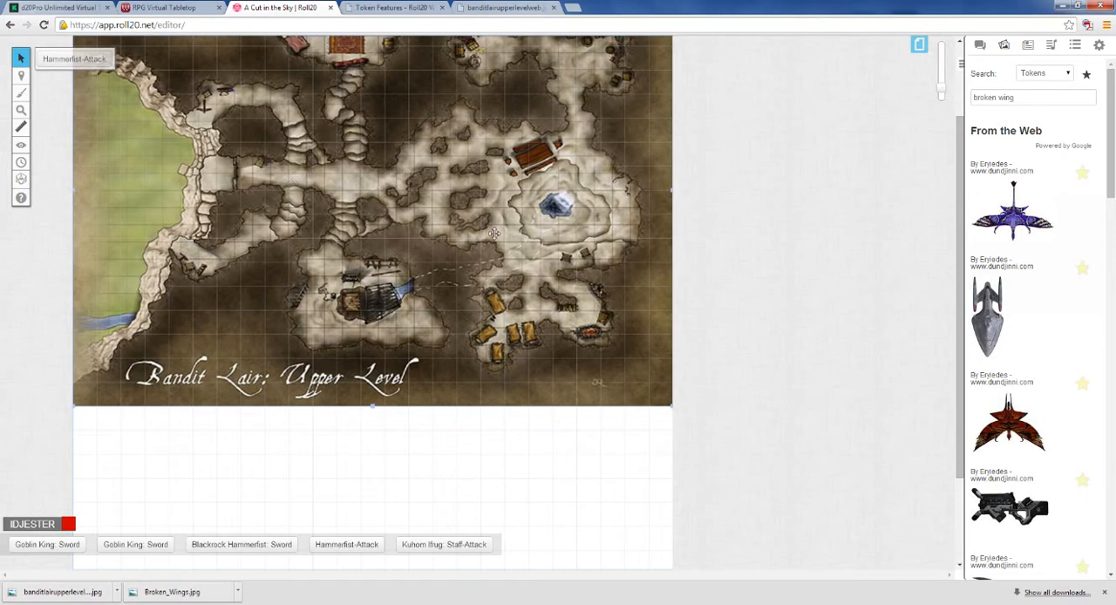
mouse_move(431, 226)
mouse_down()
mouse_move(429, 196)
mouse_move(428, 215)
mouse_up()
scroll(442, 231, up, 3)
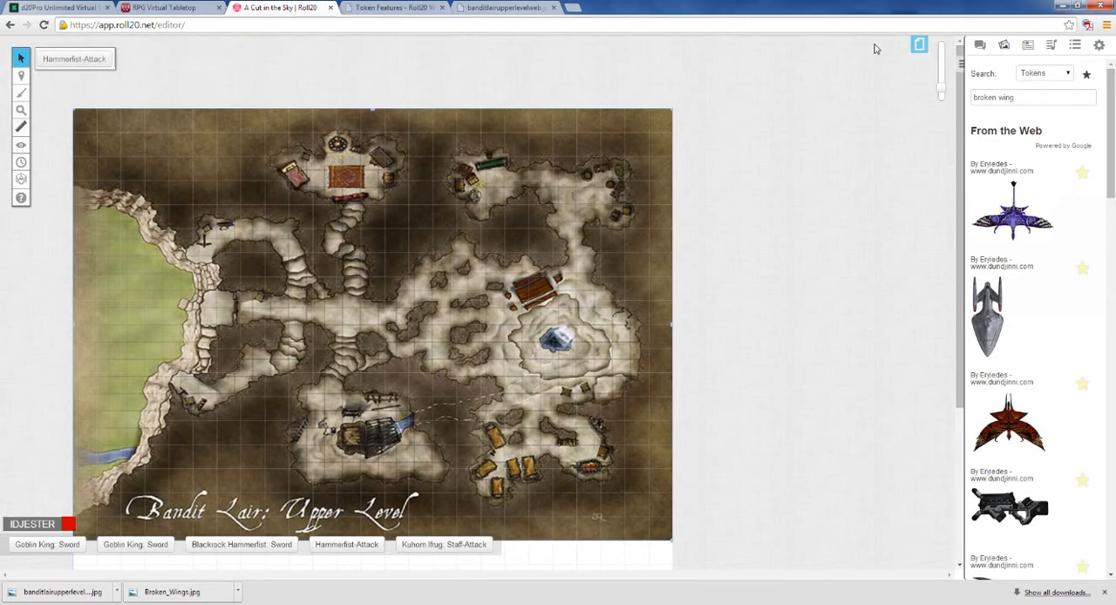
Step: Disable the grid in the Bandit Lair page's settings and apply the change
click(919, 44)
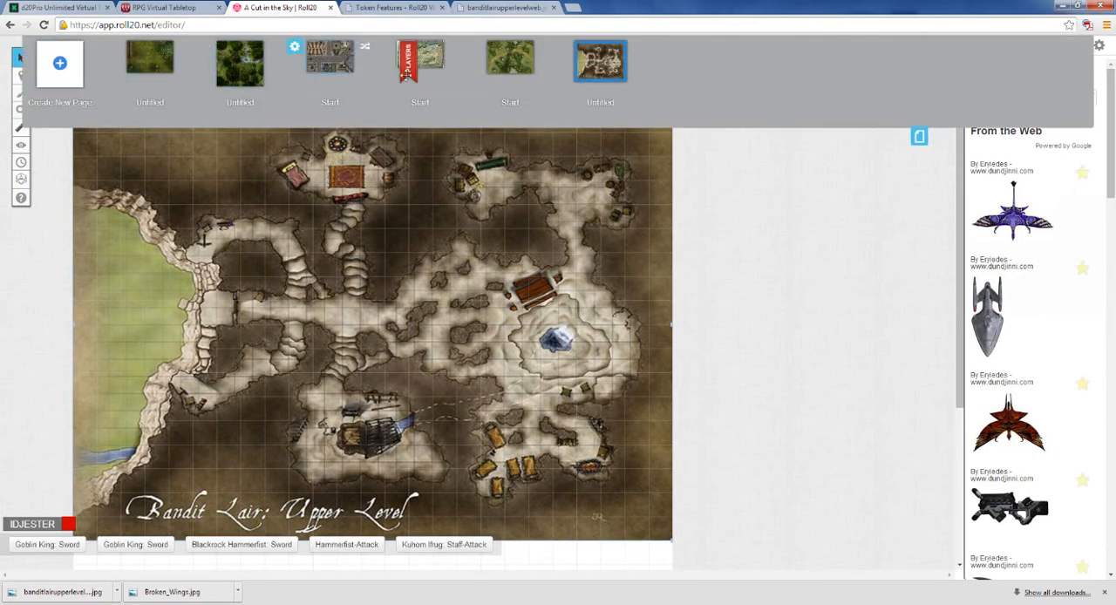
click(563, 46)
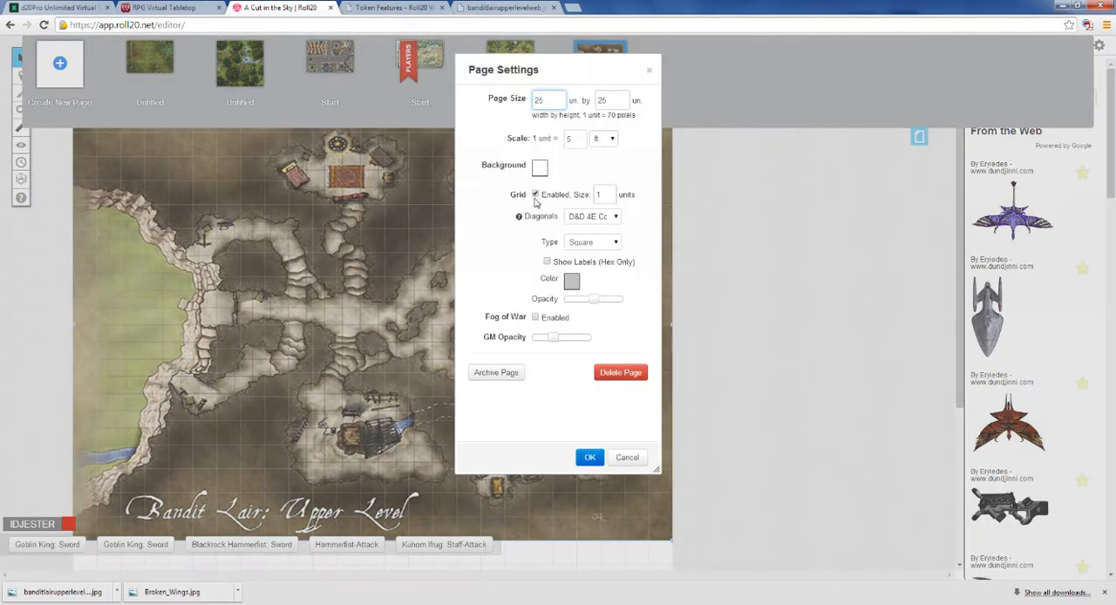
click(536, 194)
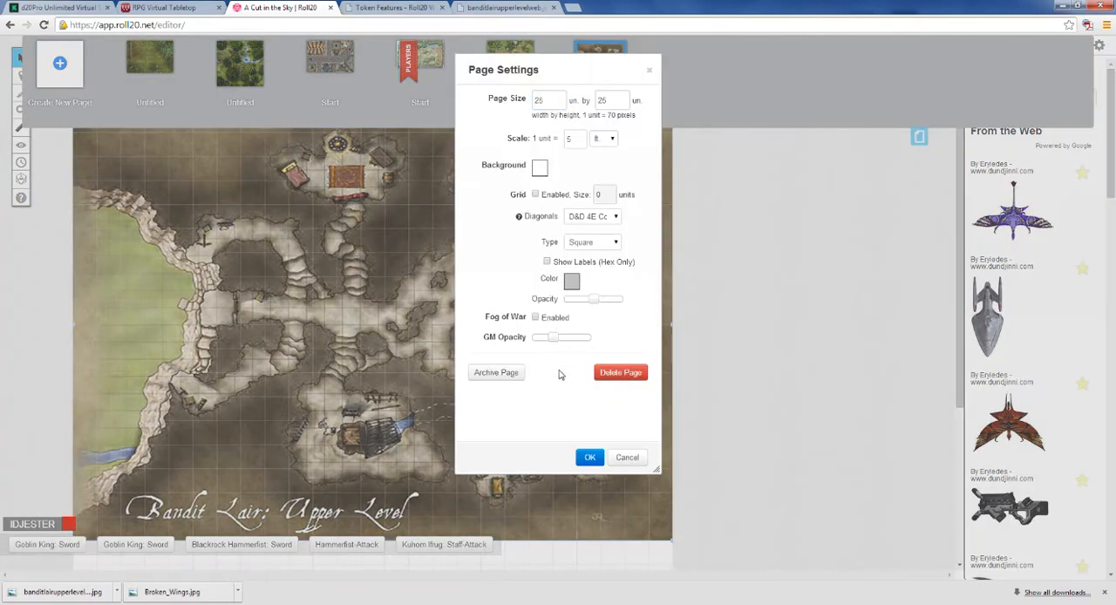
click(589, 456)
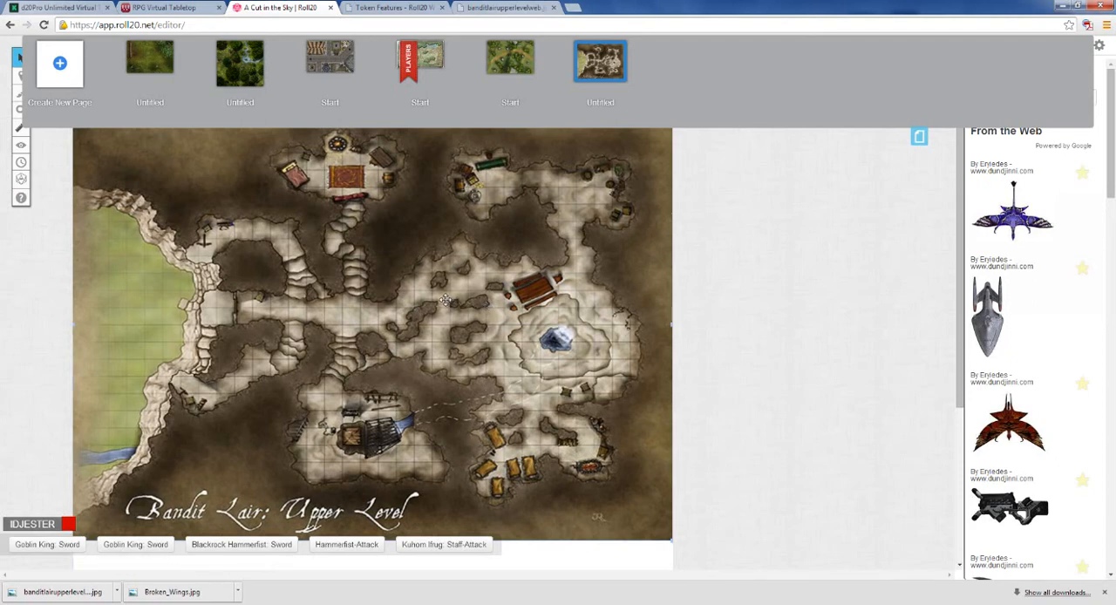
click(919, 136)
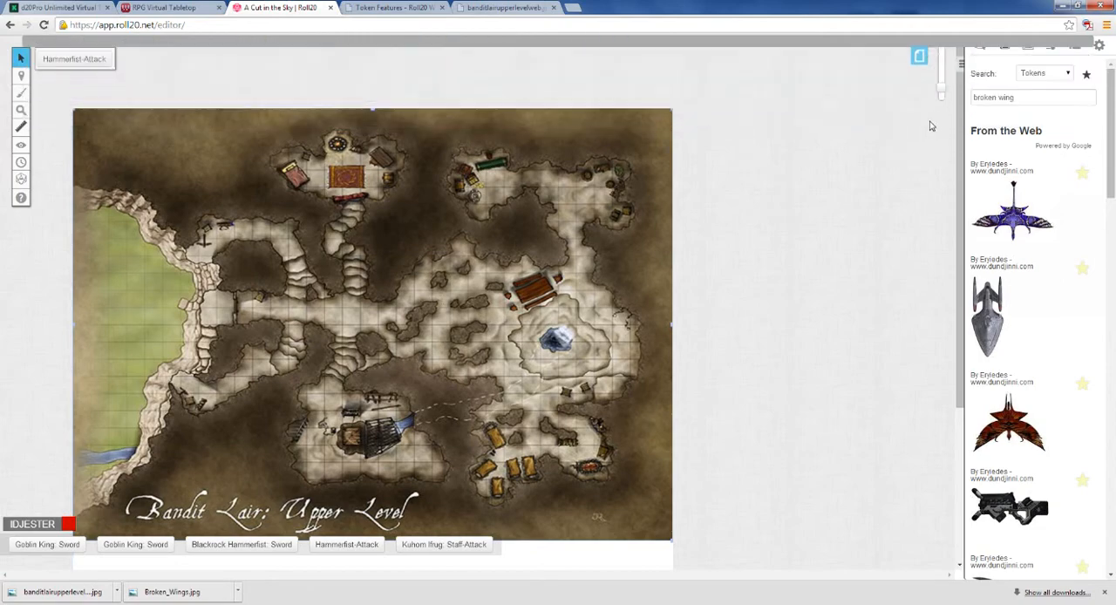
Step: Enlarge the Bandit Lair page to a square 40 units wide in its page settings
drag(940, 91, 940, 79)
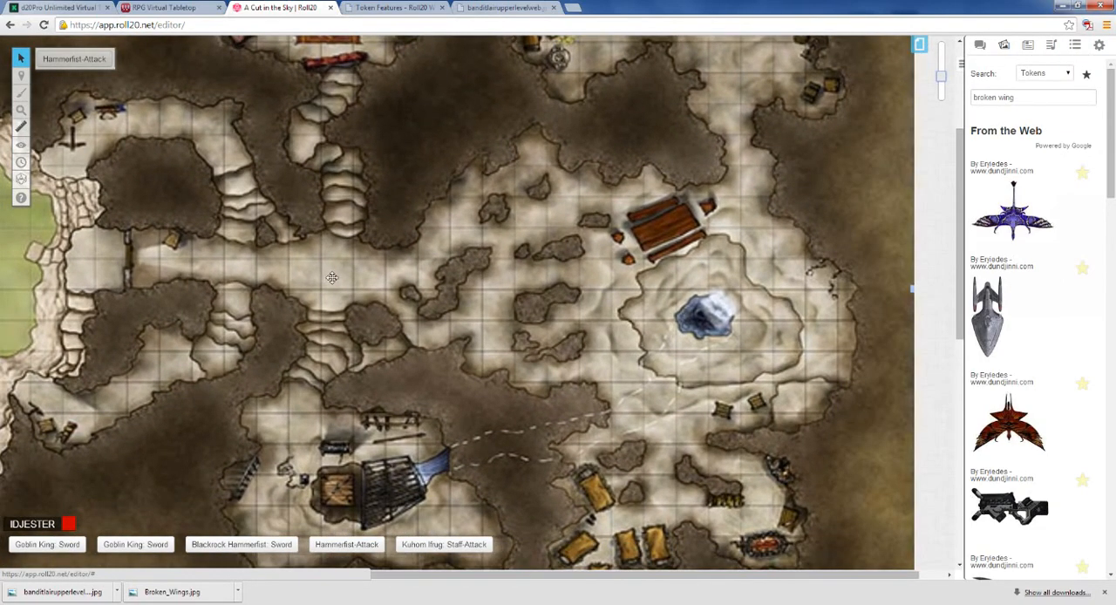
scroll(438, 270, down, 5)
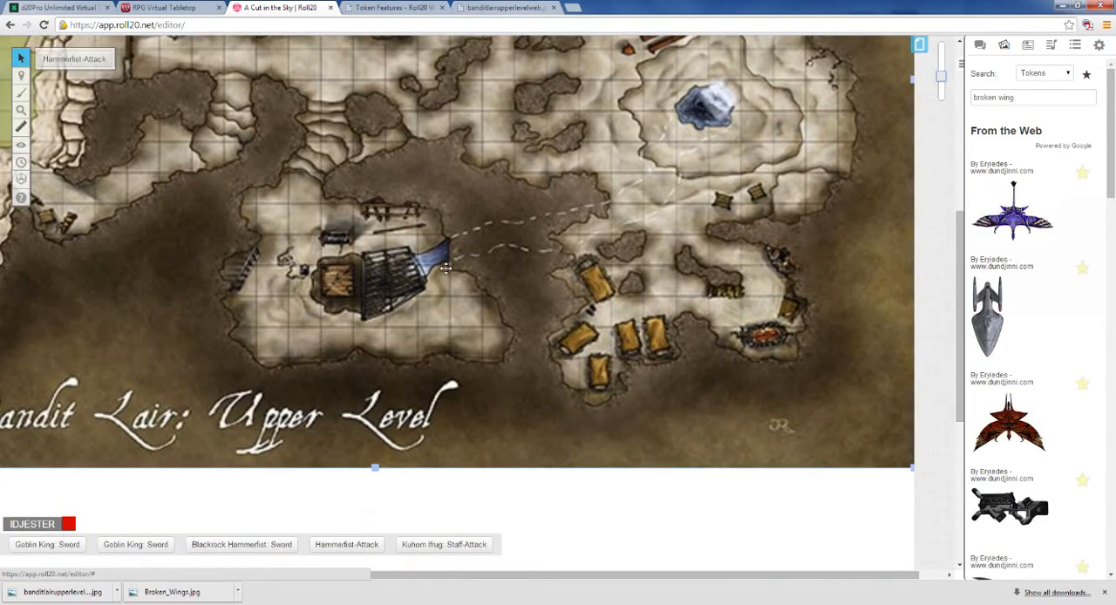
scroll(797, 116, up, 5)
click(947, 91)
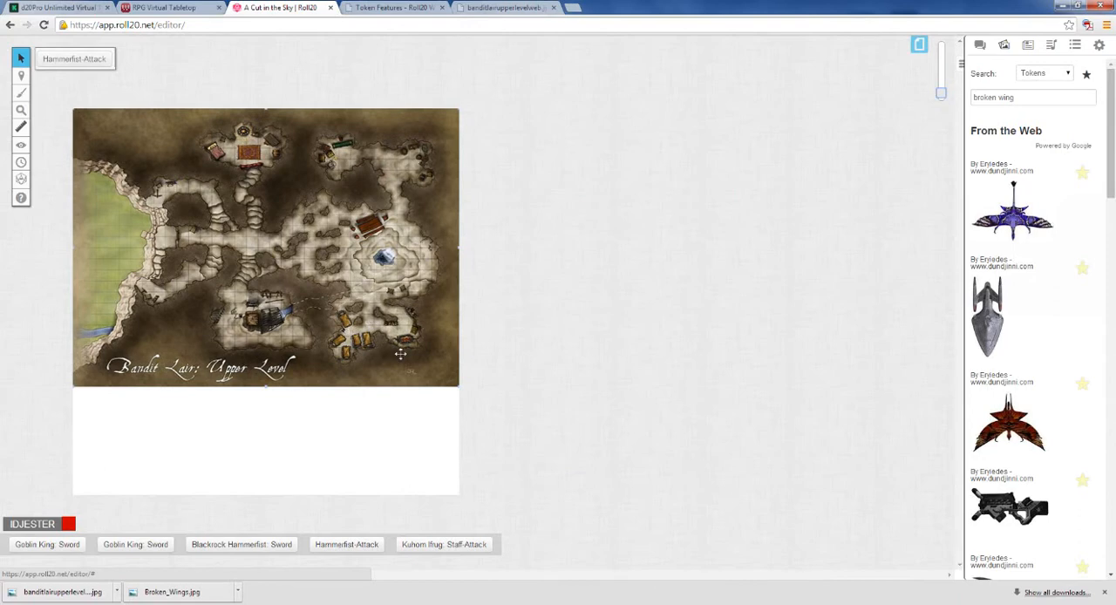
click(919, 44)
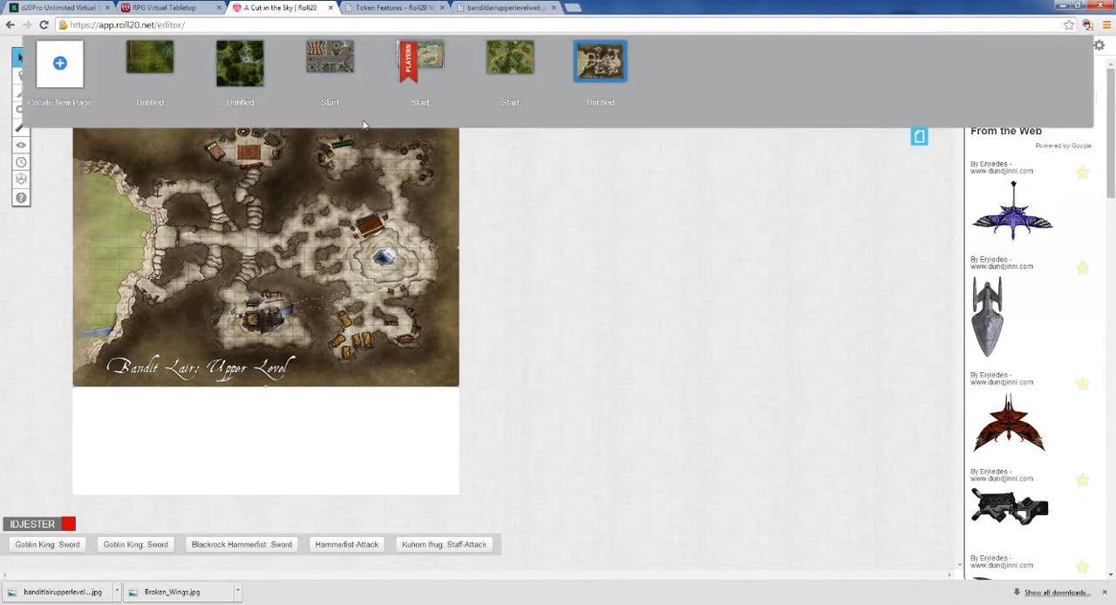
click(565, 48)
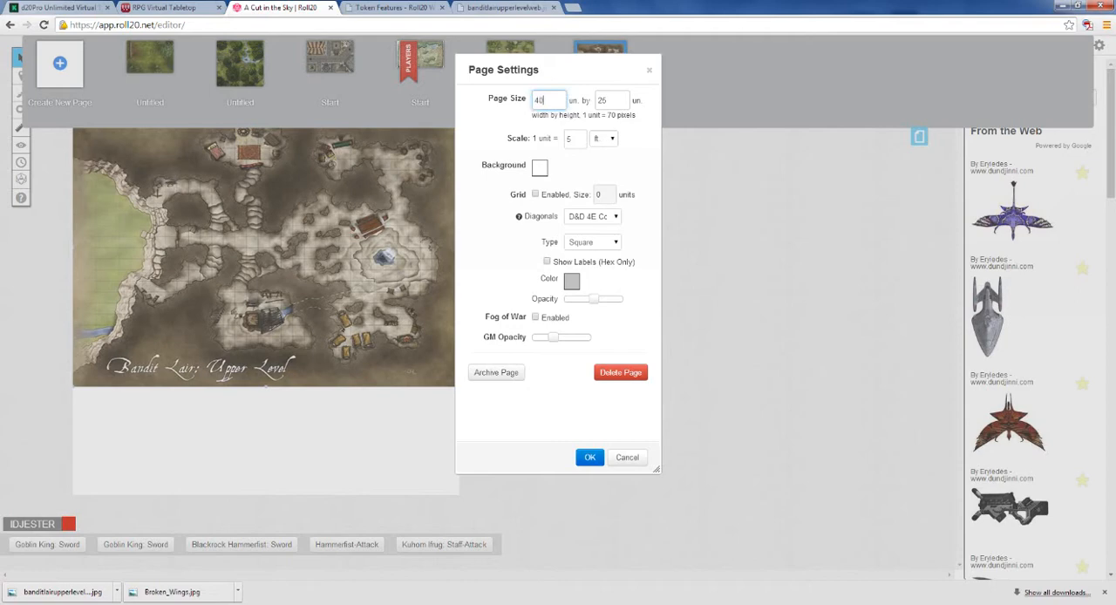
key(Tab)
click(593, 455)
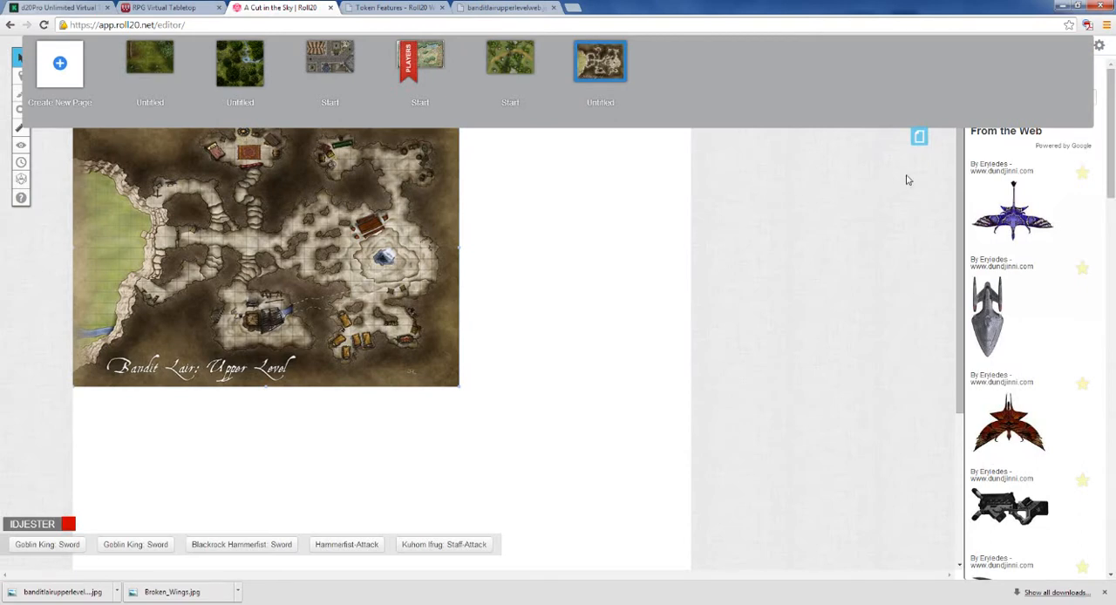
click(919, 137)
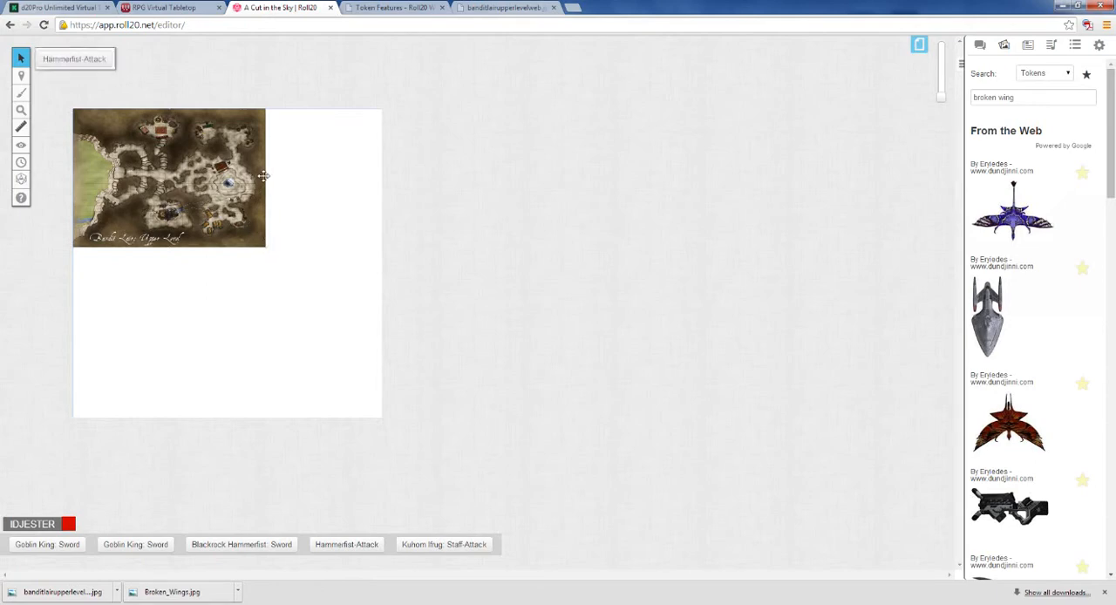
Step: Enlarge the map image, align it with the page's upper-left corner and stretch its lower-right corner to the page's right edge
drag(224, 162, 381, 122)
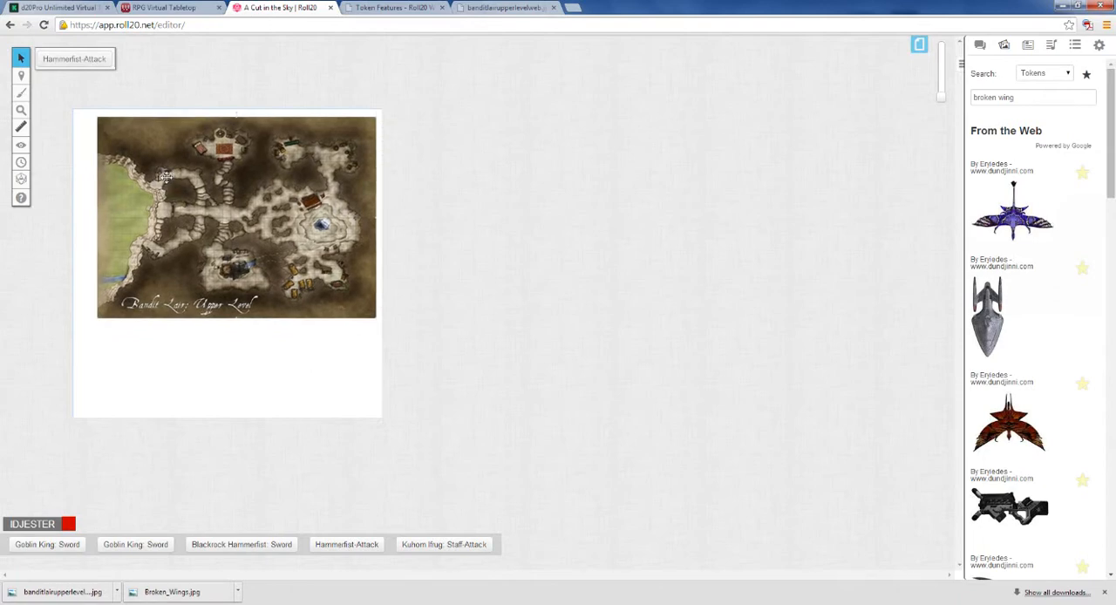
drag(164, 178, 144, 168)
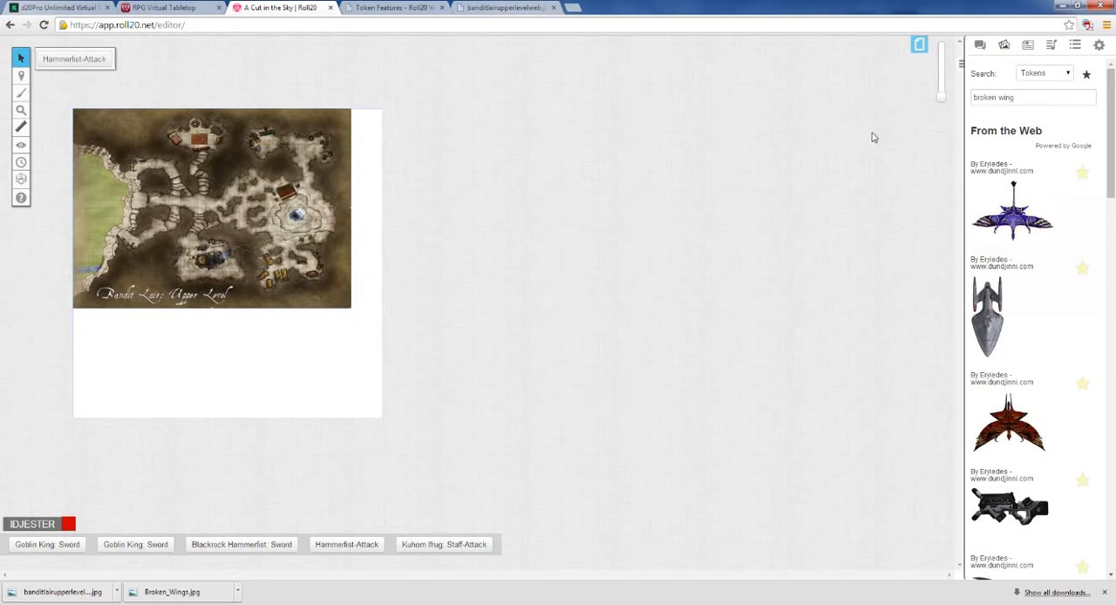
drag(941, 98, 940, 91)
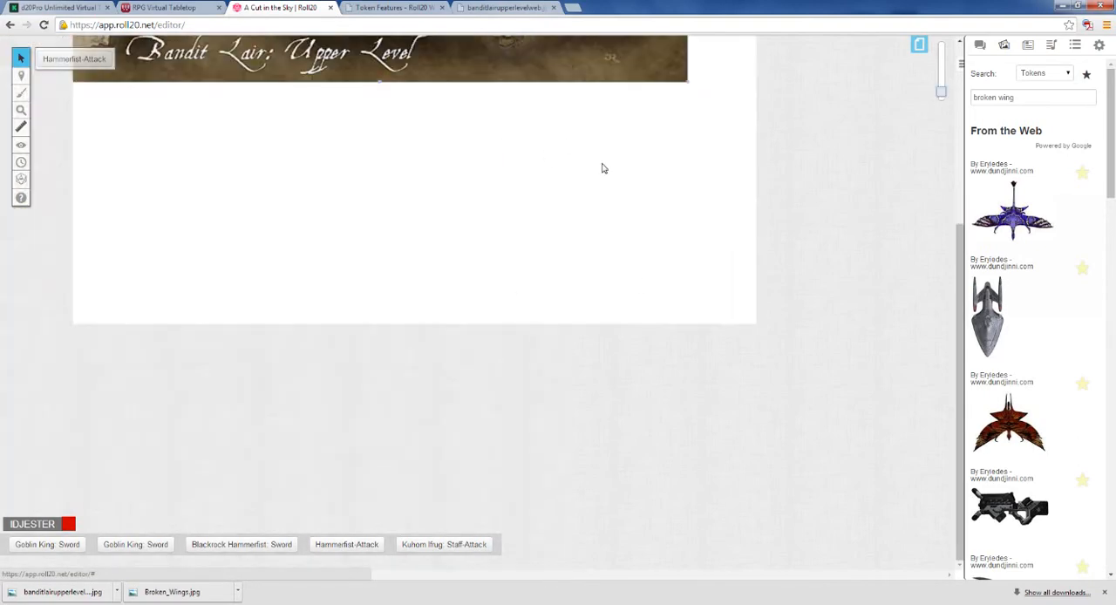
scroll(915, 185, up, 3)
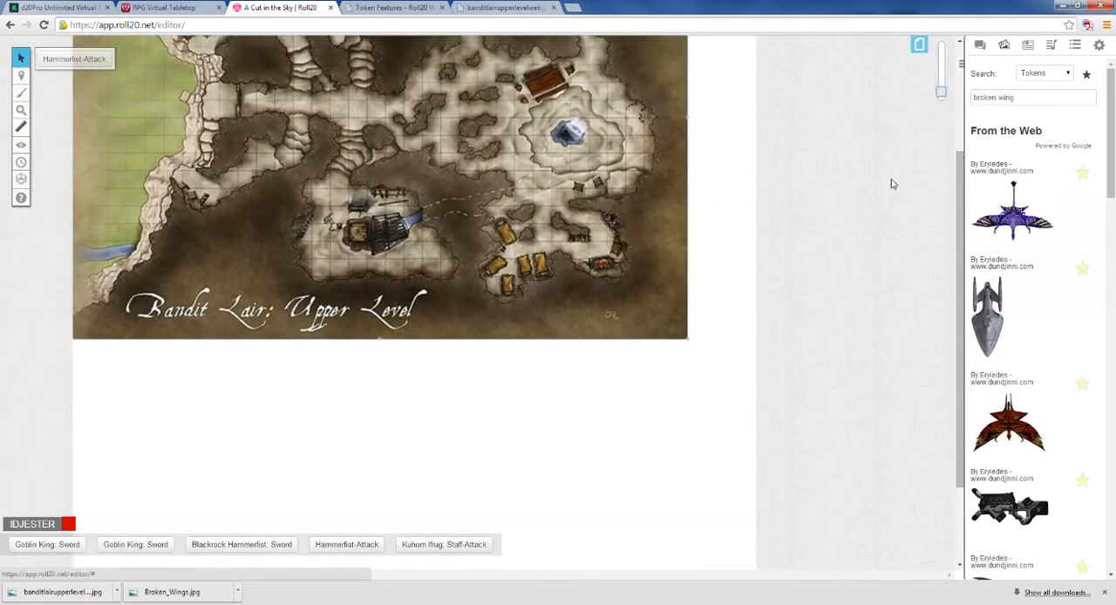
drag(688, 339, 755, 388)
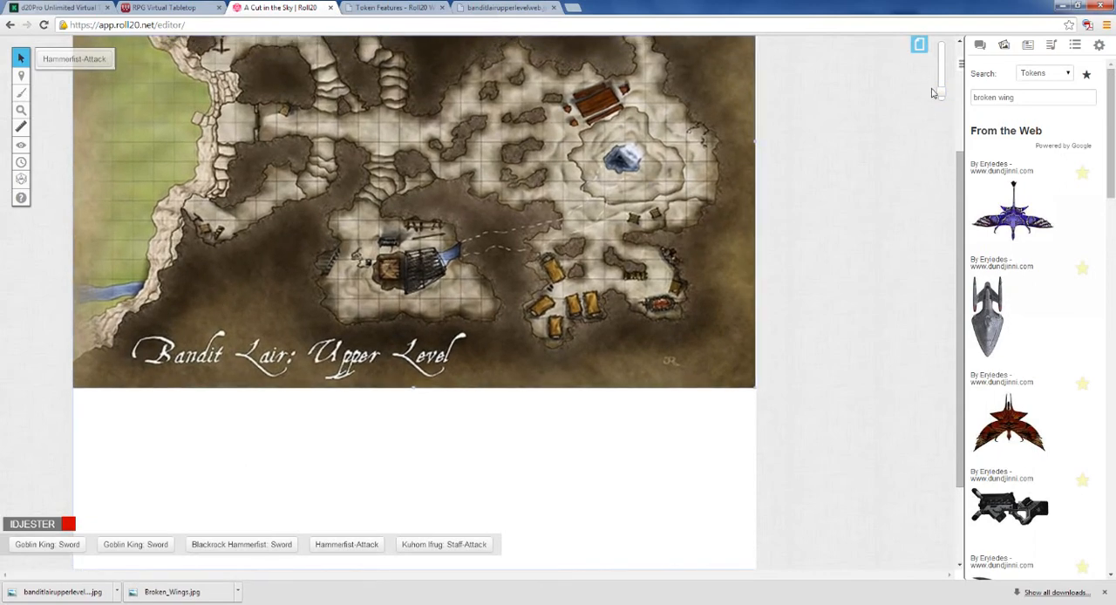
Step: Search the art library's tokens for "orc" and place the first orc from the library in the map's central corridor
drag(940, 94, 941, 86)
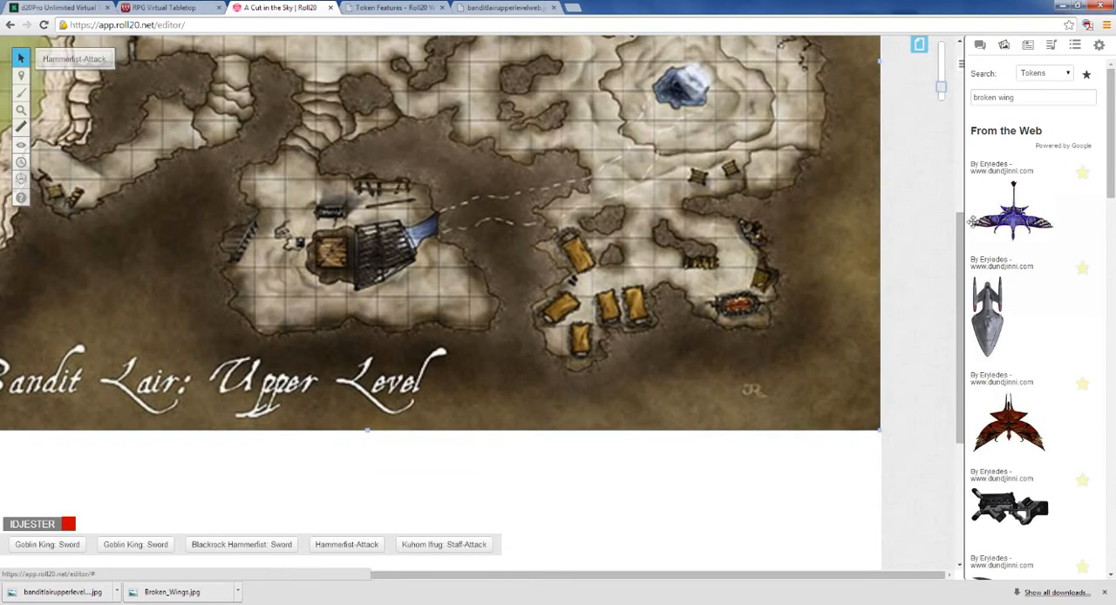
scroll(963, 235, up, 3)
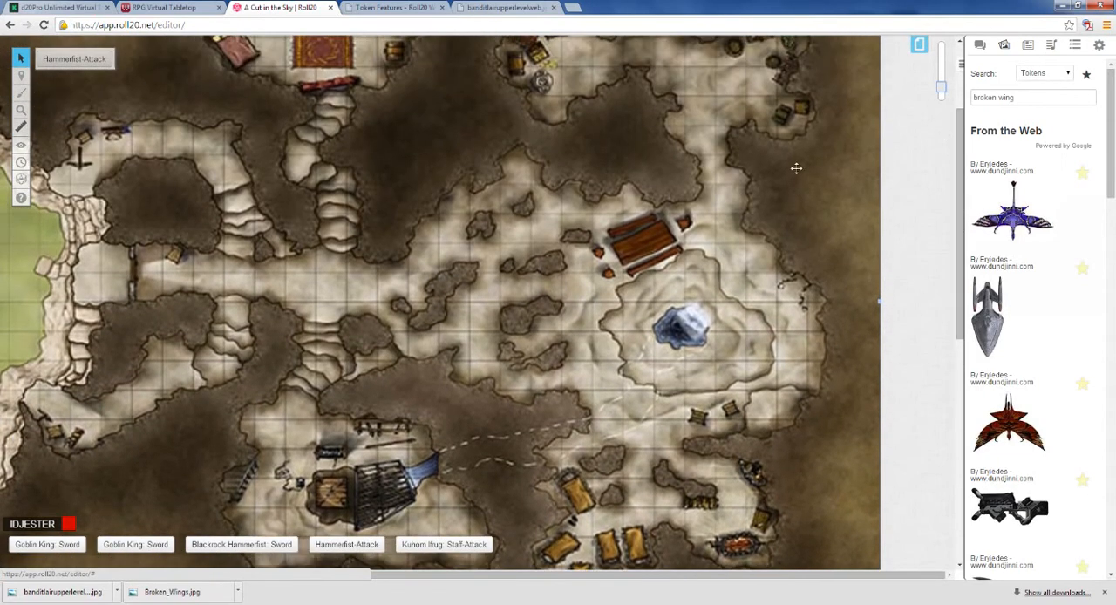
click(981, 46)
click(1005, 46)
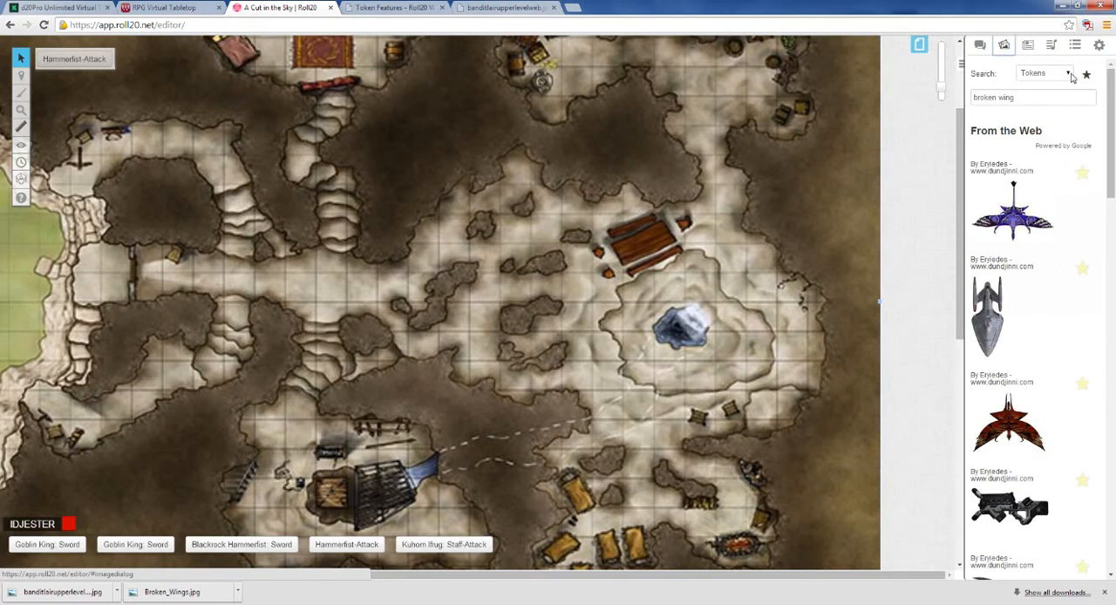
drag(1037, 97, 971, 98)
text(orc)
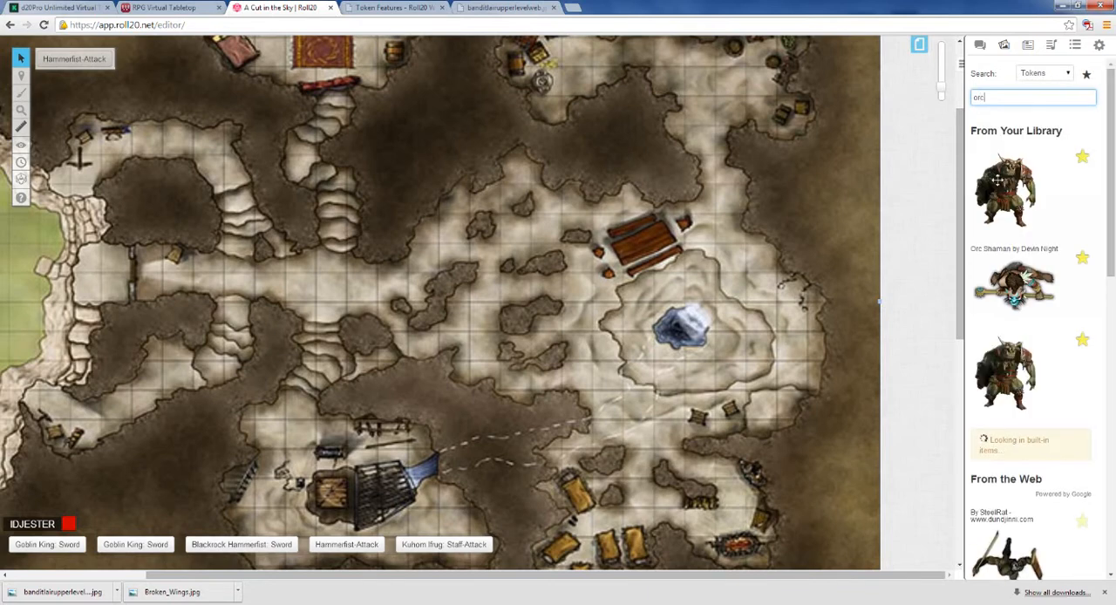
drag(1003, 185, 320, 275)
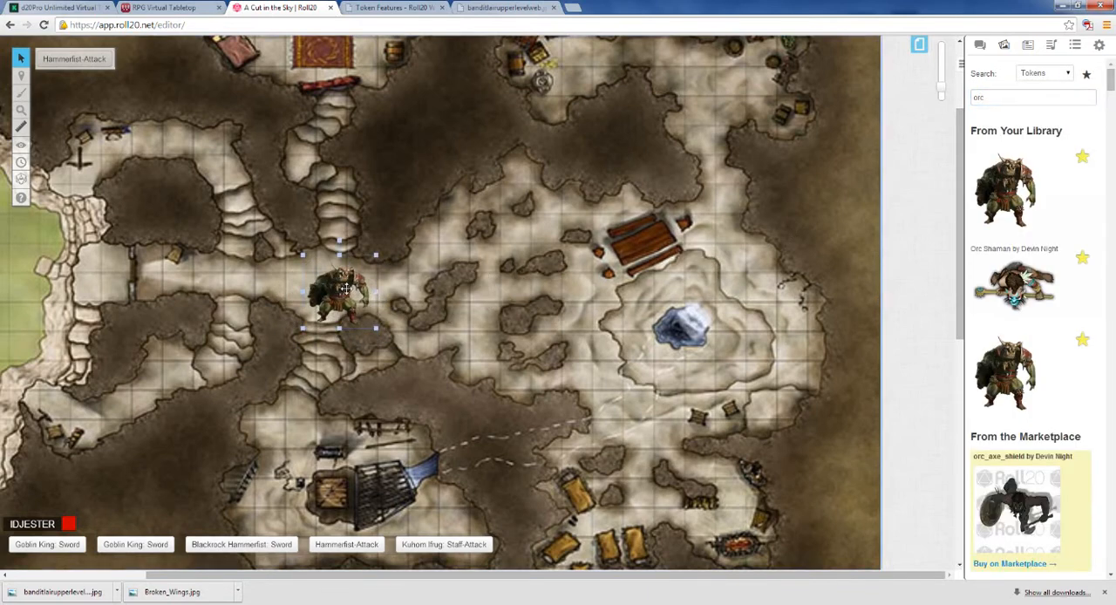
Step: Shrink the orc token to suit the map's printed grid, keeping it in the corridor, and deselect it
drag(376, 257, 331, 287)
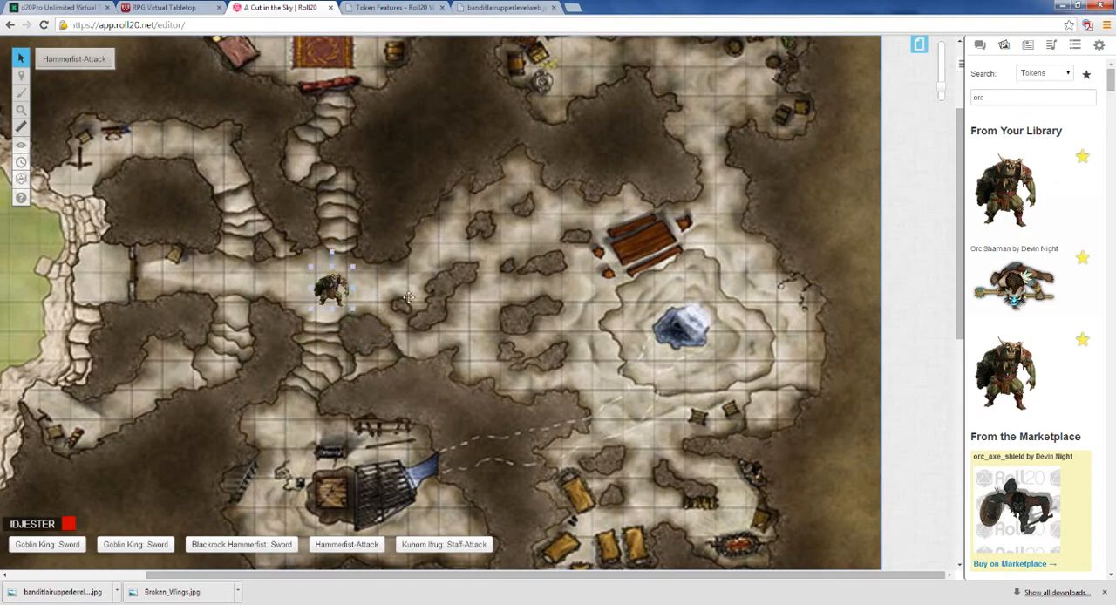
drag(941, 88, 941, 78)
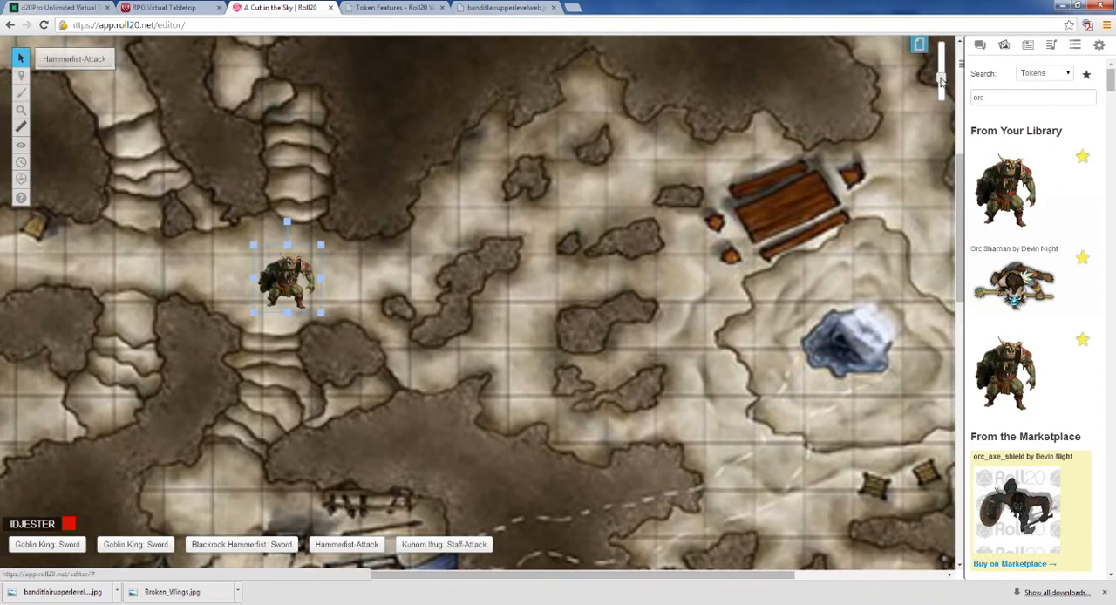
click(294, 288)
click(368, 332)
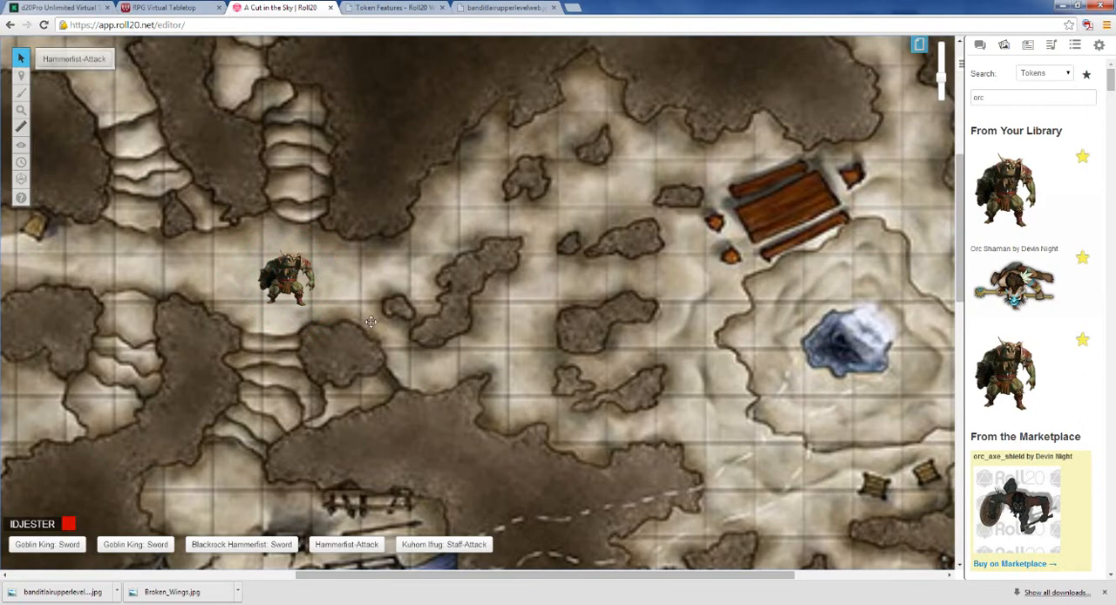
Step: Move the orc token into the lower chamber, west of the large cage, and show the surrounding caves
scroll(324, 319, down, 3)
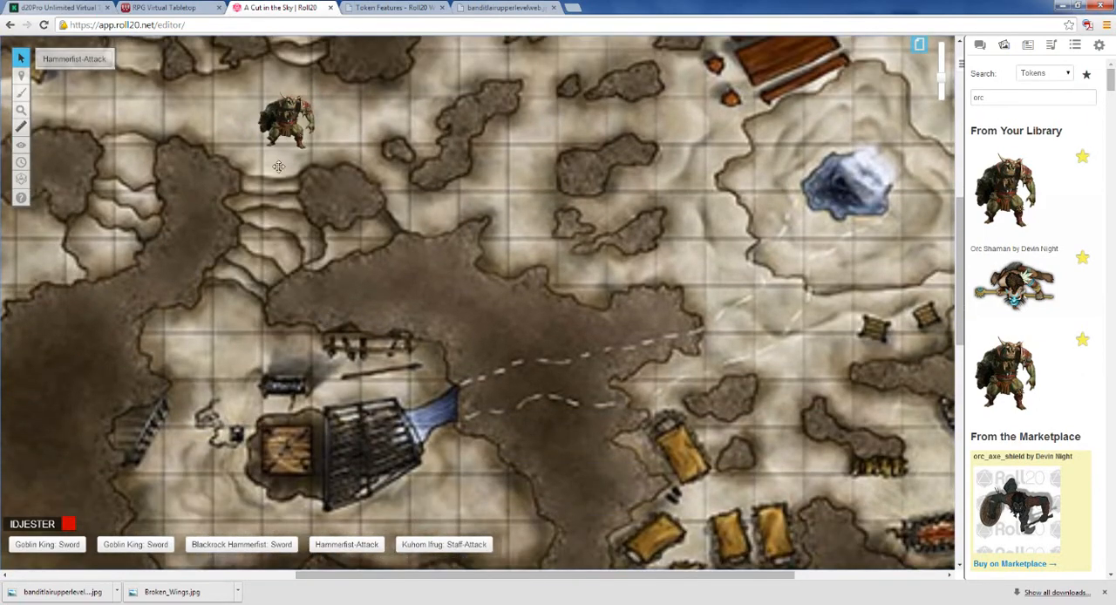
drag(286, 126, 192, 353)
drag(960, 231, 963, 162)
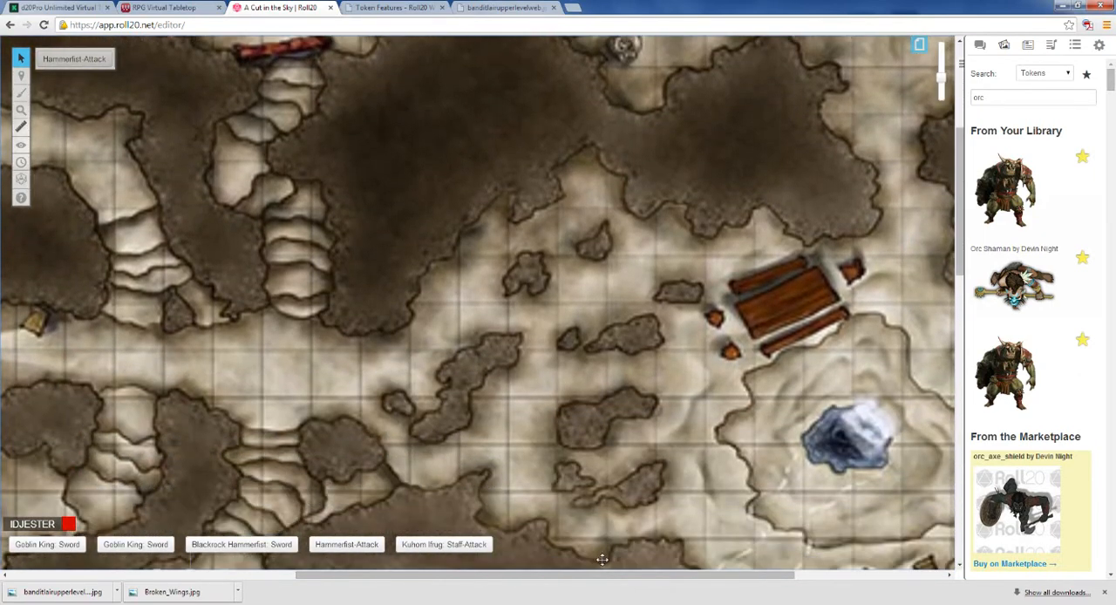
drag(610, 575, 507, 573)
drag(941, 79, 941, 90)
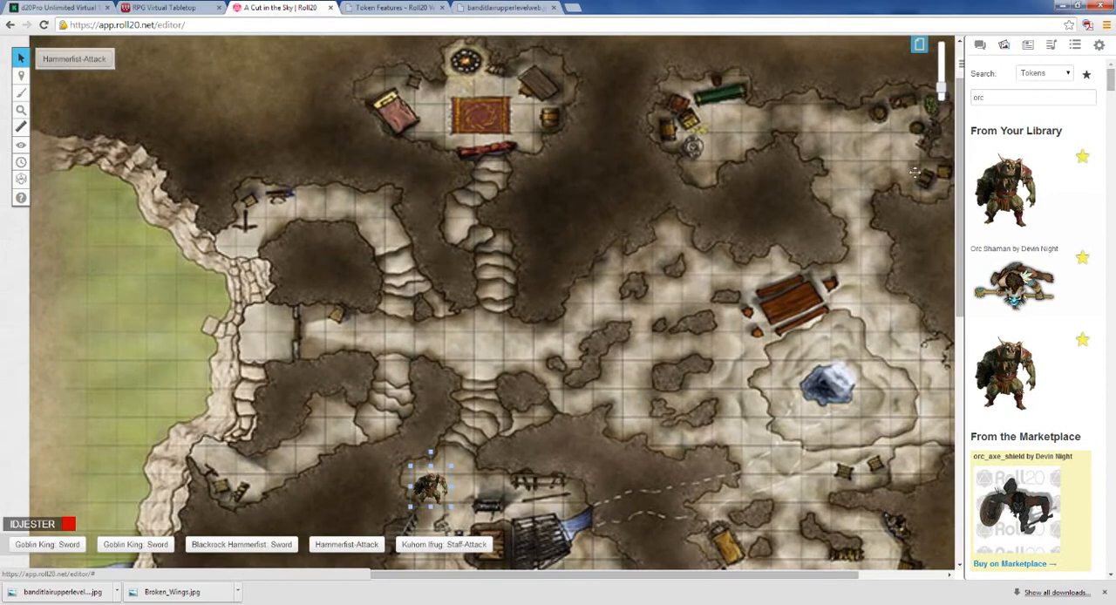
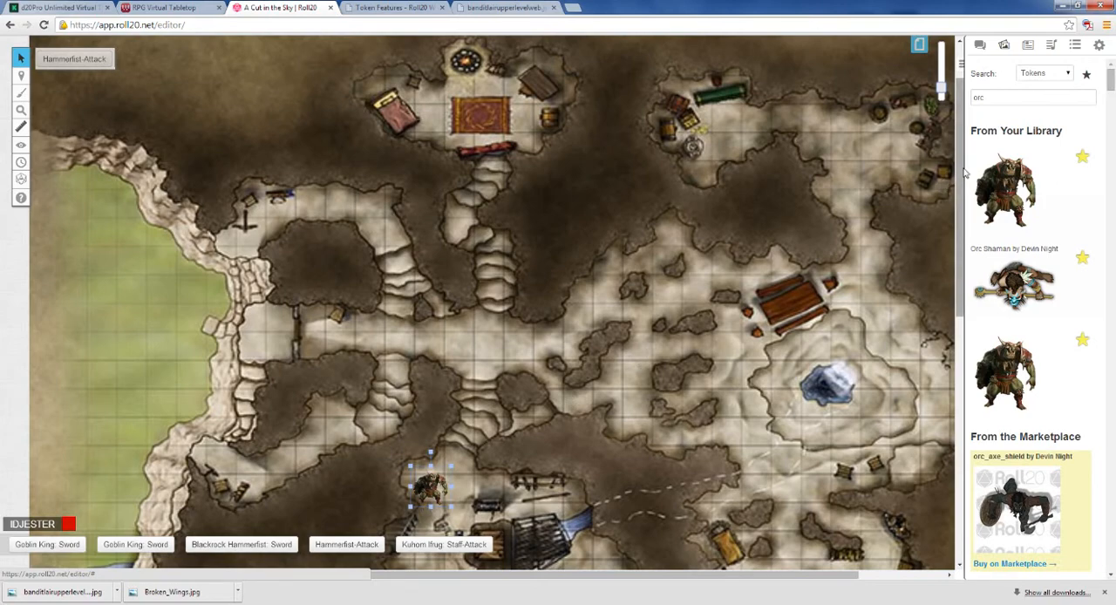
Step: Enable Fog of War in the current cave map's page settings
mouse_move(963, 172)
mouse_down()
mouse_move(966, 266)
mouse_move(963, 167)
mouse_up()
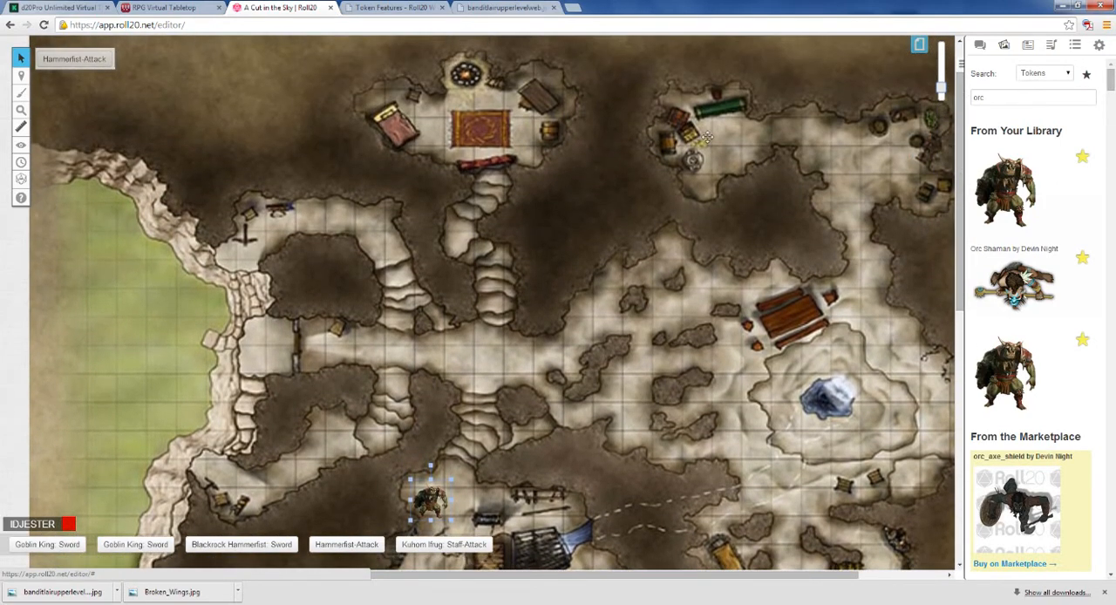
click(941, 92)
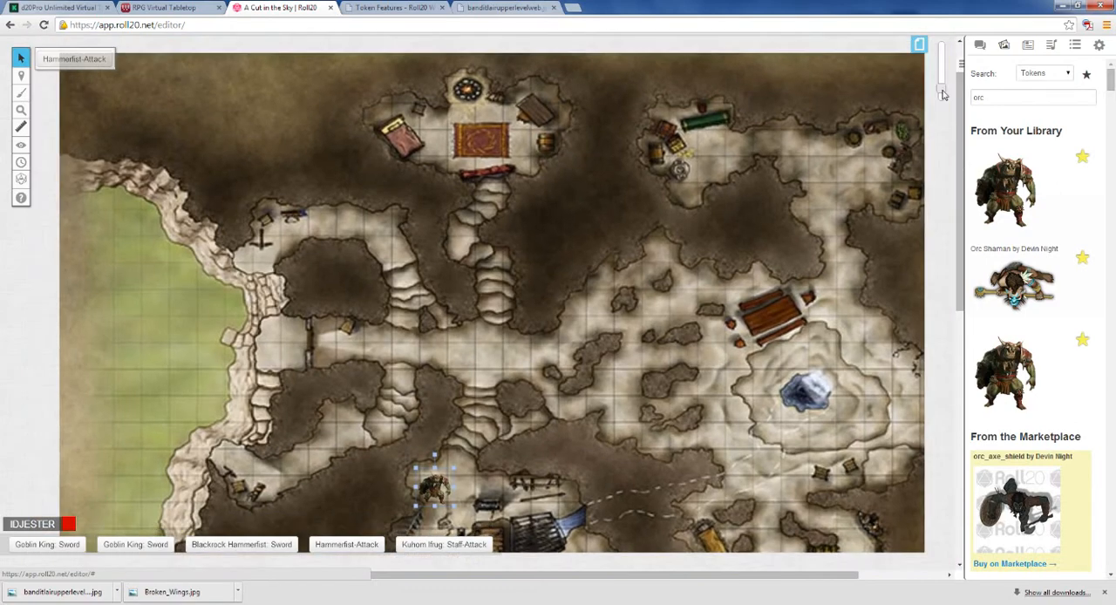
click(915, 48)
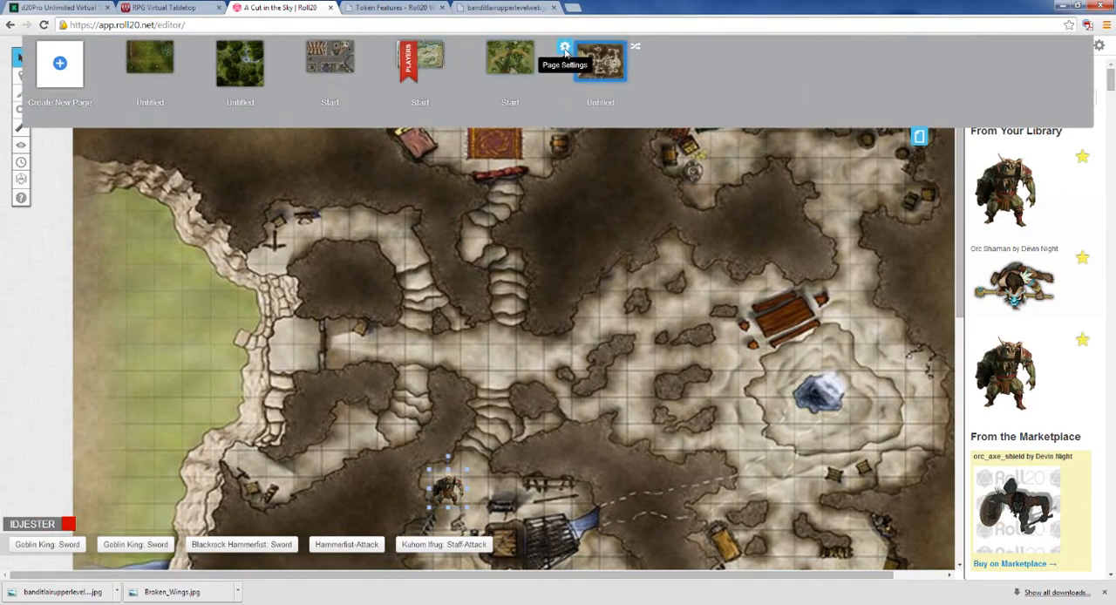
click(564, 49)
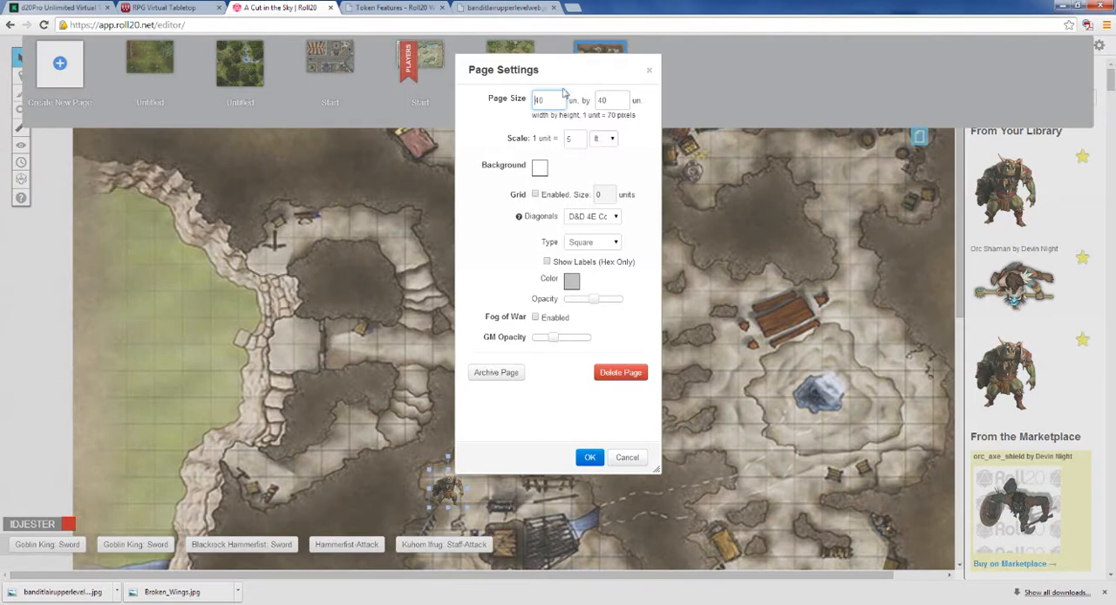
click(535, 318)
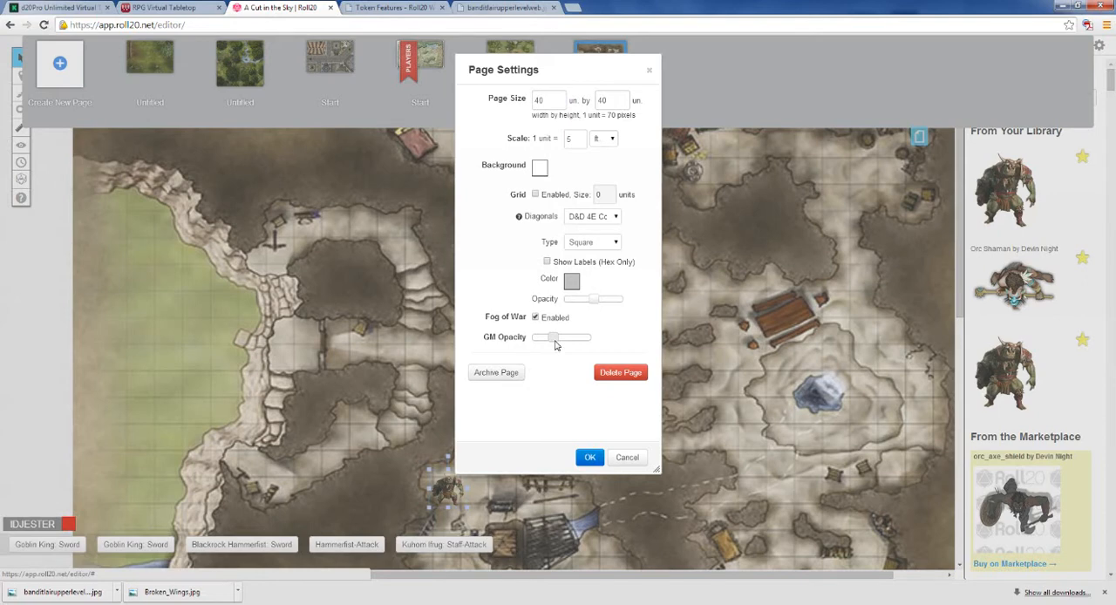
click(589, 457)
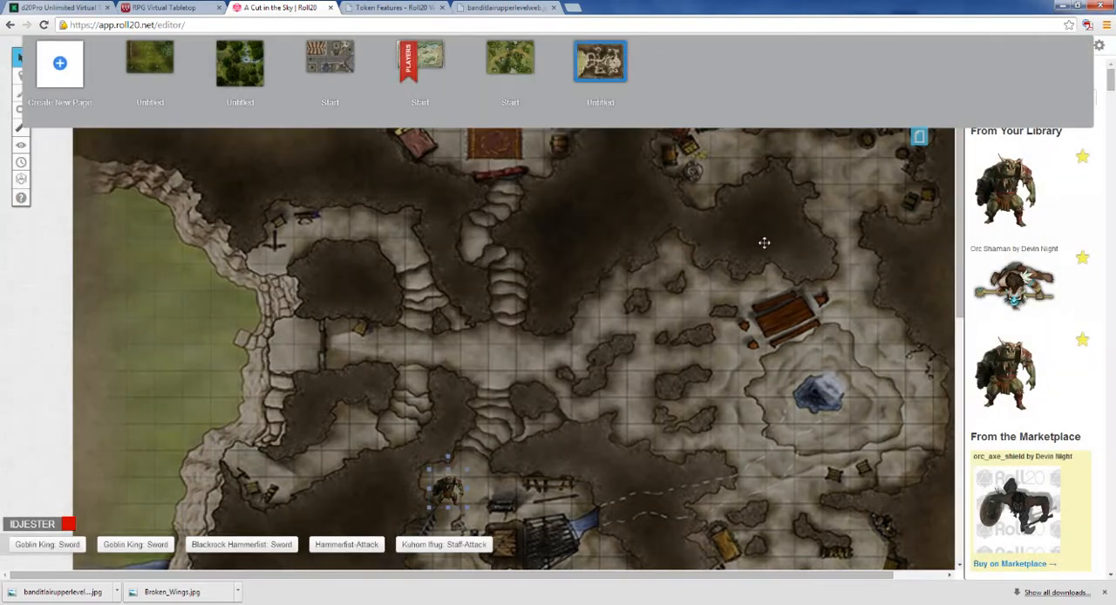
Step: Move the Players marker onto the cave map page and close the page overview
drag(406, 59, 595, 69)
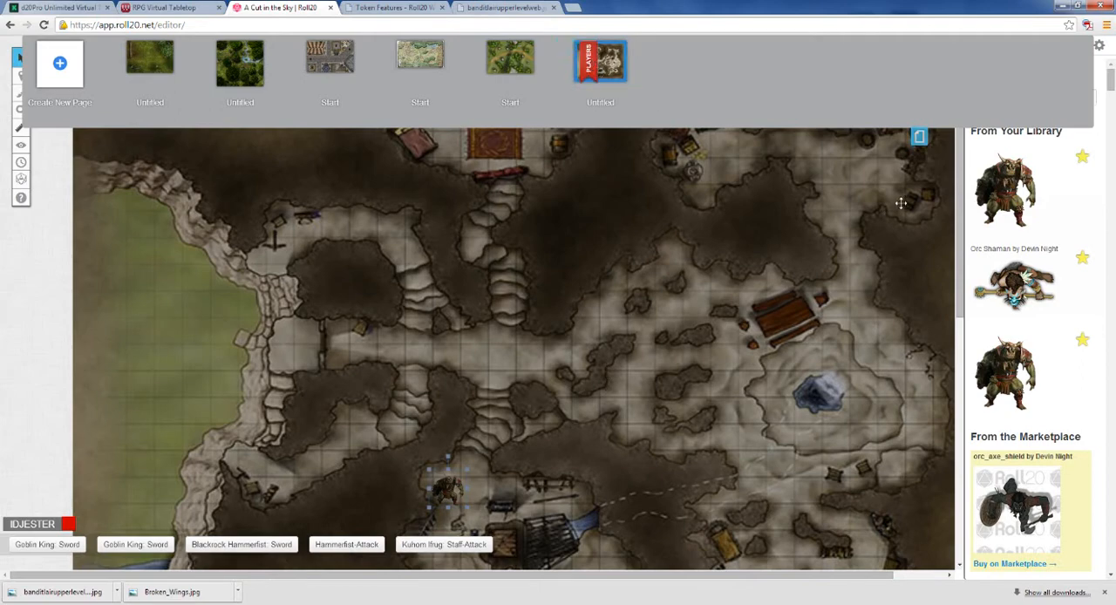
drag(960, 205, 963, 243)
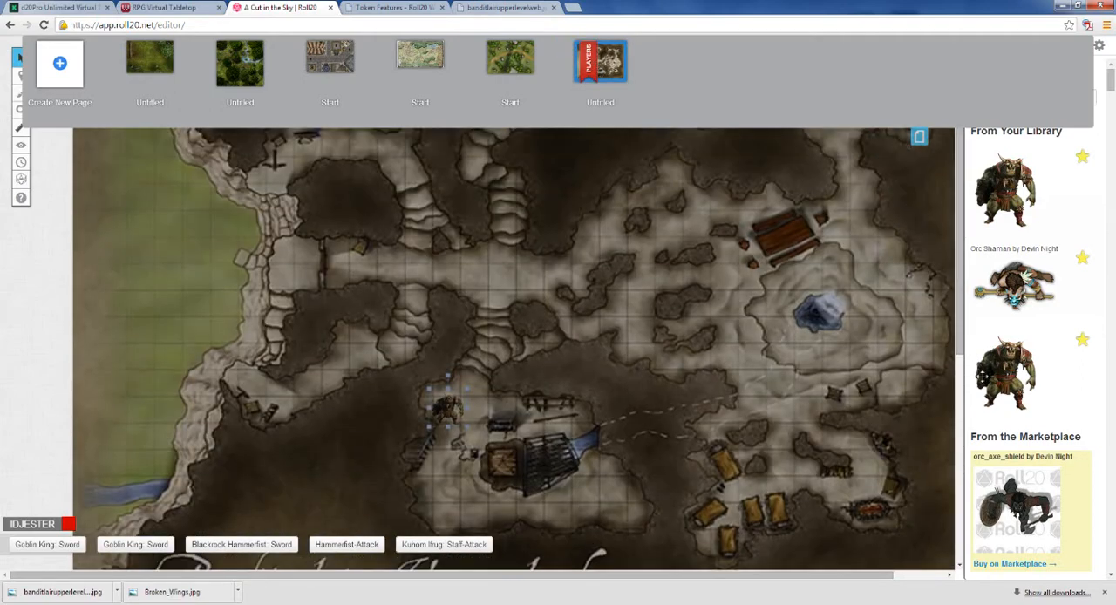
click(919, 139)
Step: Rejoin the game as a player to view the fully fogged page
click(1098, 44)
scroll(1029, 392, down, 10)
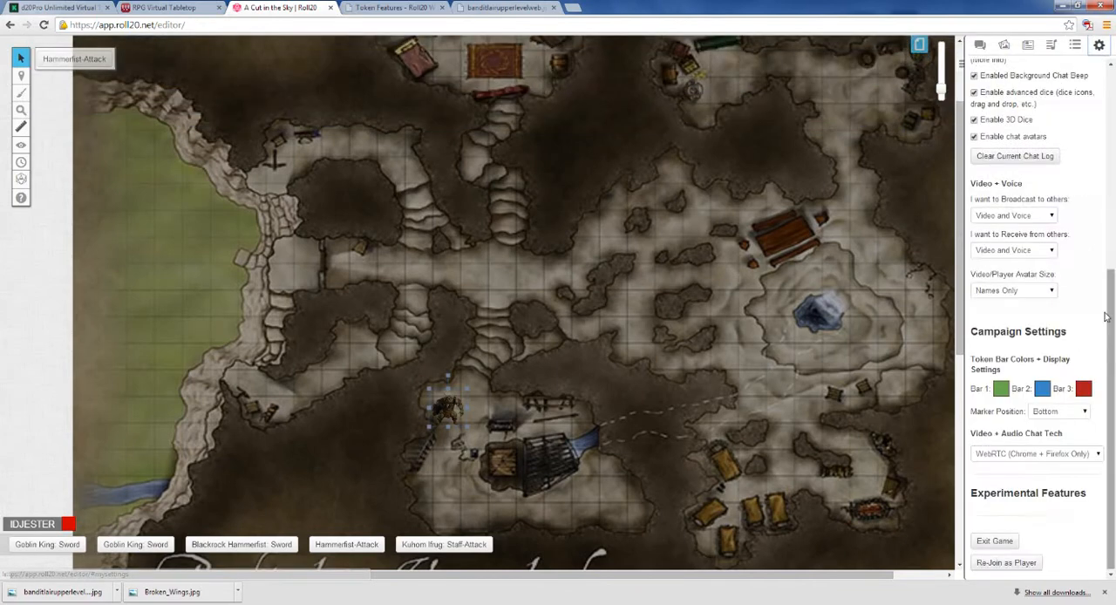
click(1021, 561)
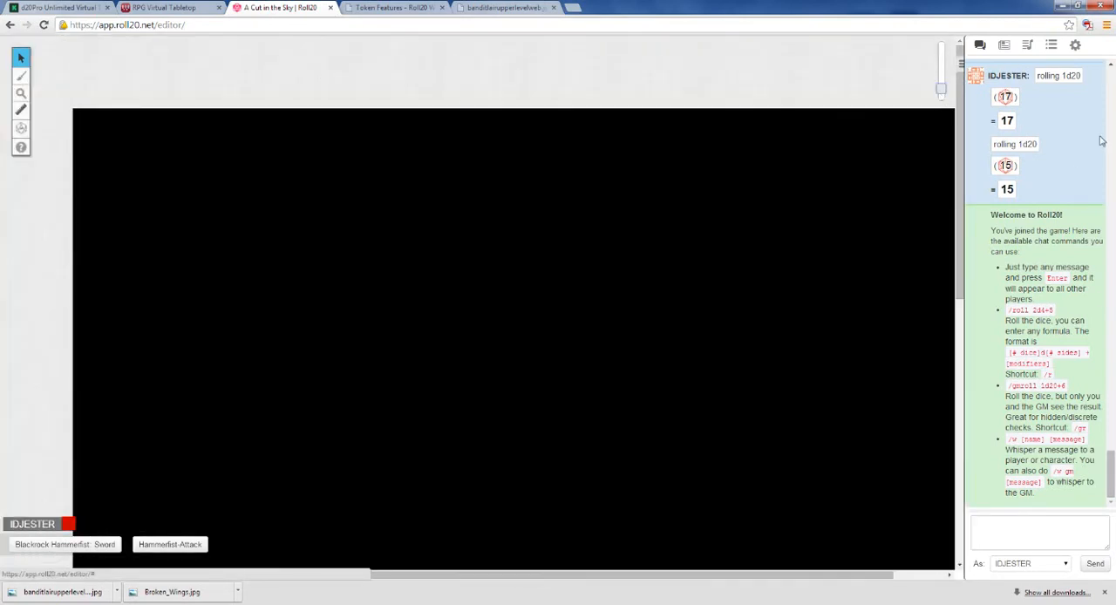
Step: Return to the game master's view by rejoining the game as GM
click(1075, 44)
drag(1112, 143, 1112, 332)
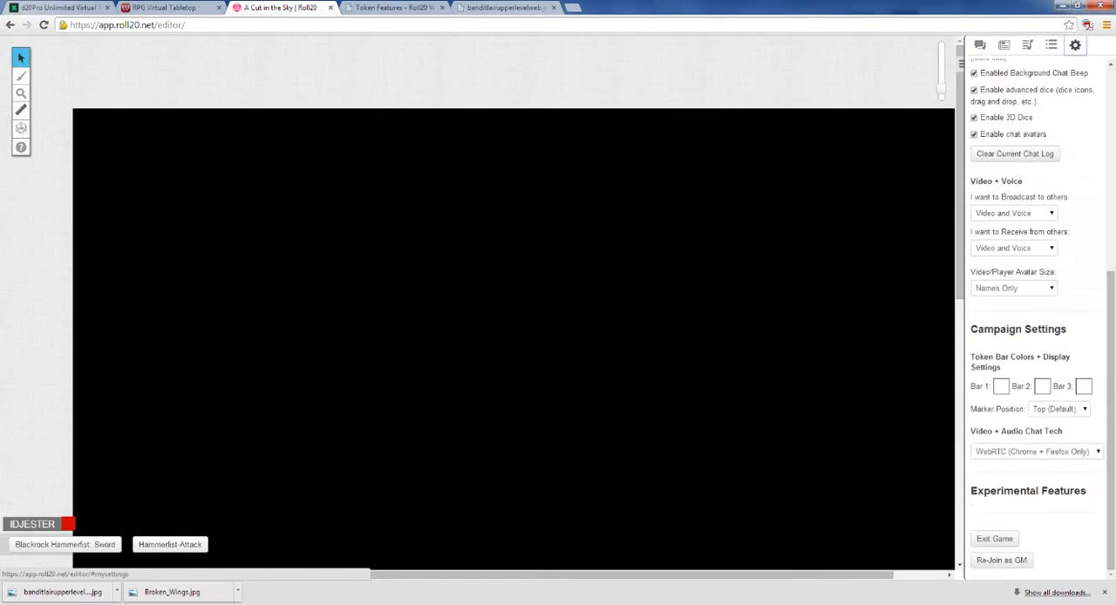
click(1002, 559)
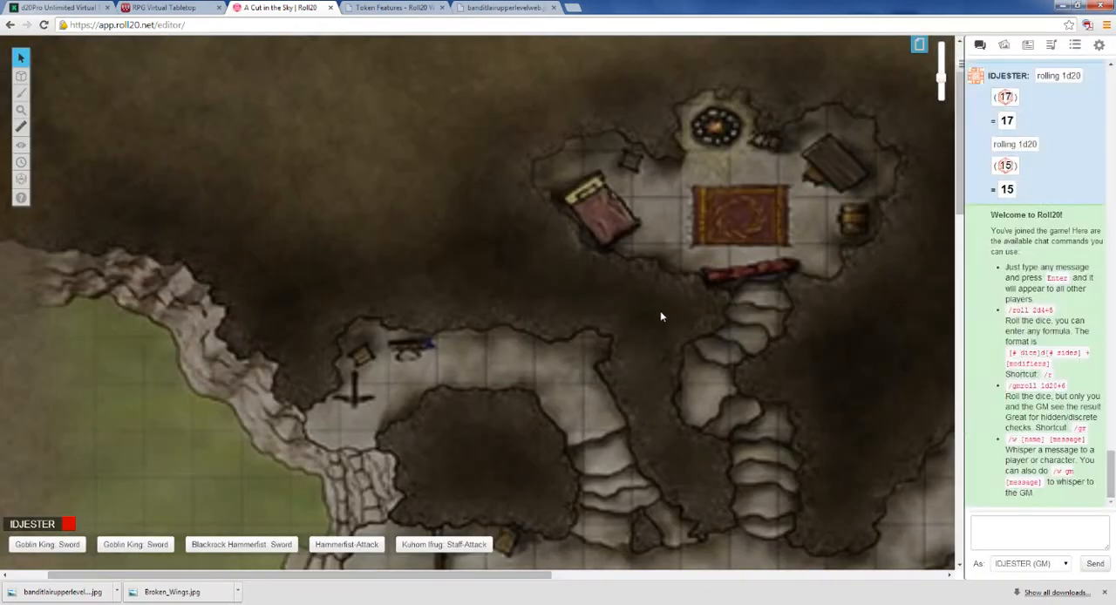
Step: Examine the fogged cave map from the GM's view, from the upper rooms down to the orc's chamber and the title lettering
drag(939, 79, 941, 88)
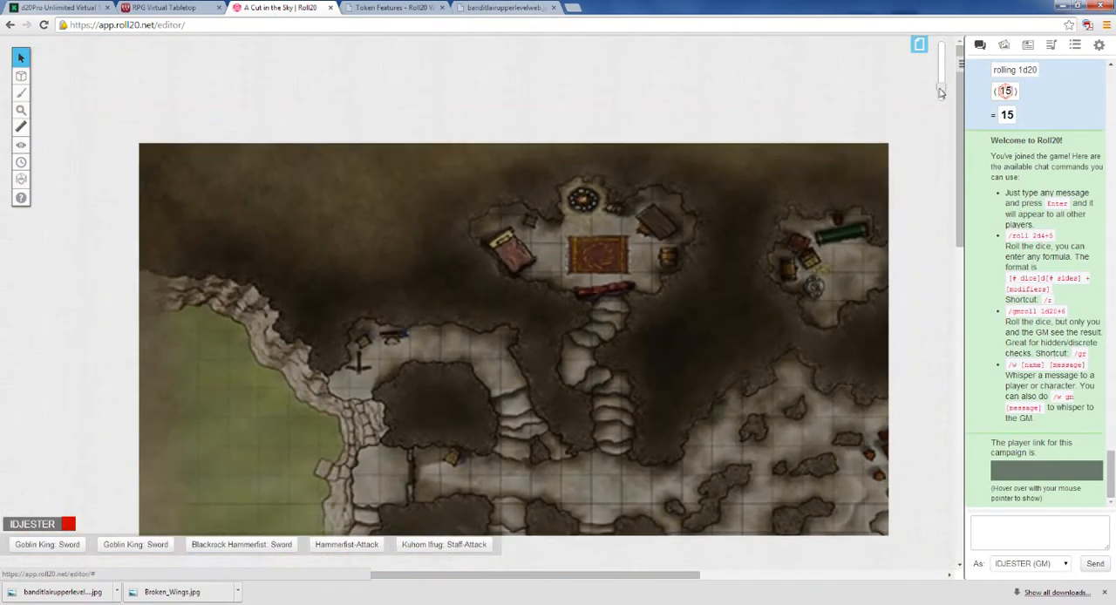
drag(960, 146, 956, 206)
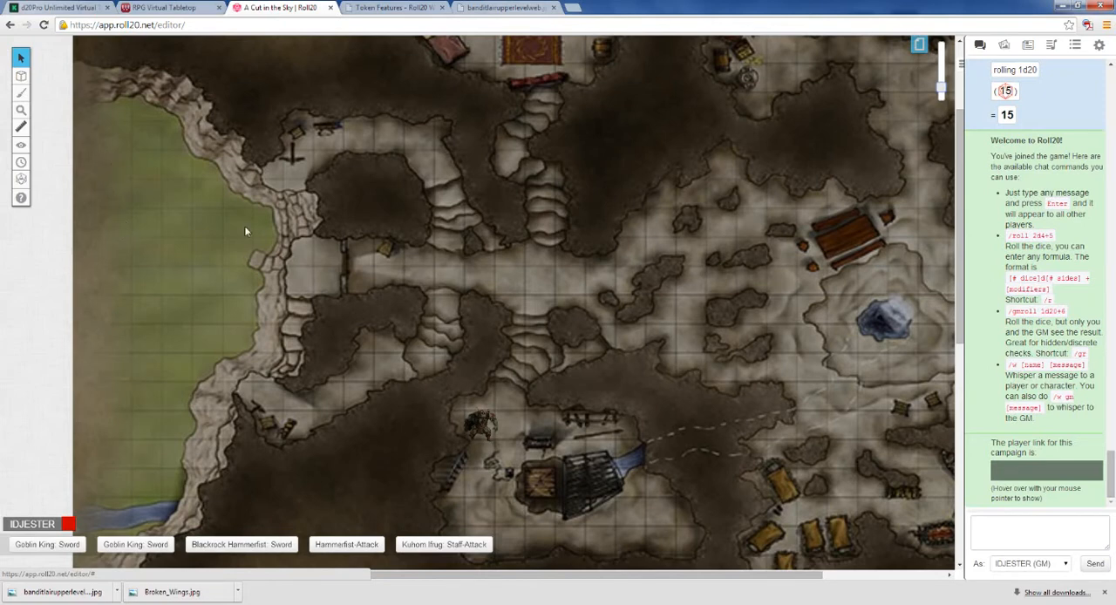
scroll(448, 262, down, 2)
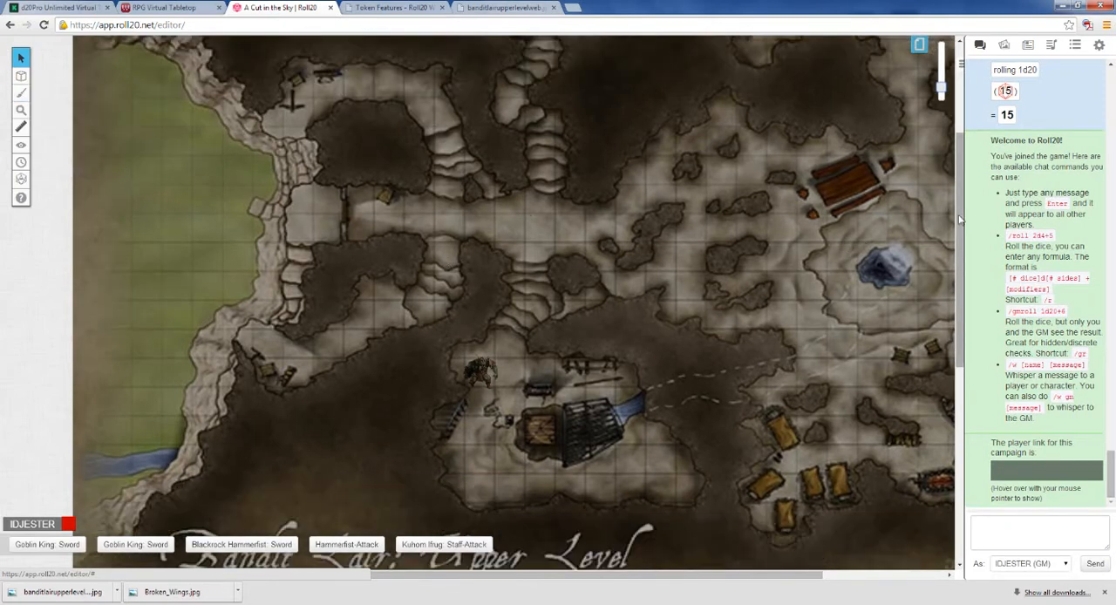
scroll(966, 245, down, 4)
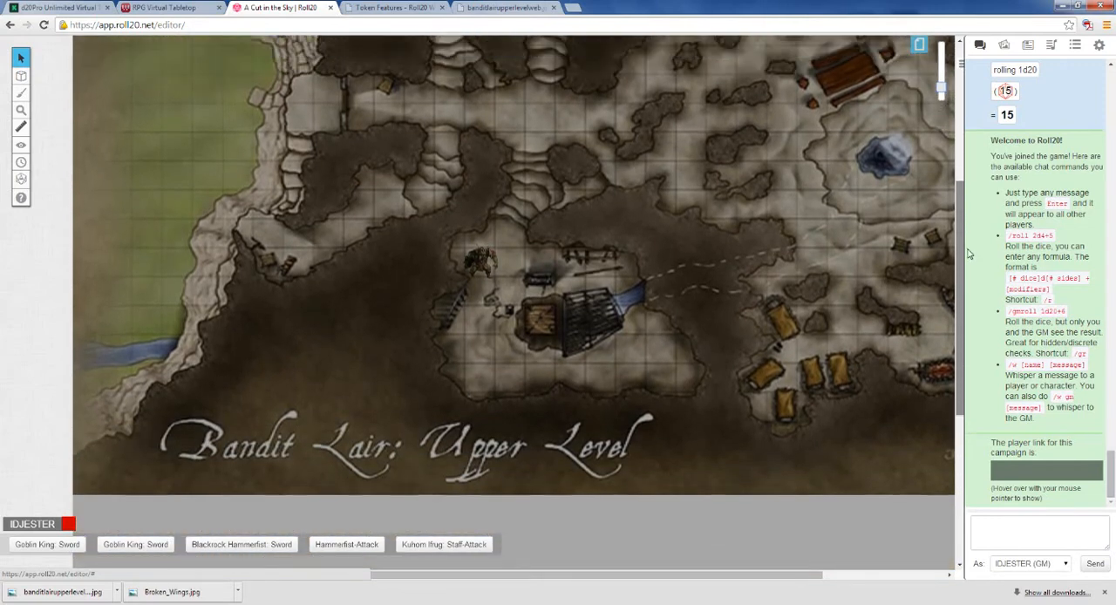
drag(970, 254, 818, 226)
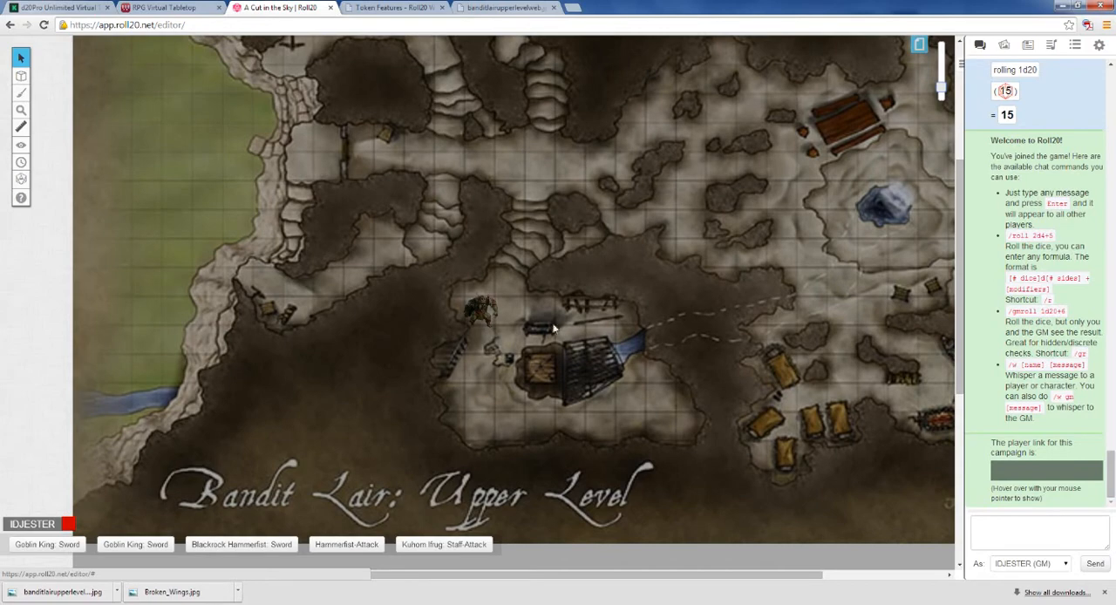
scroll(925, 174, up, 1)
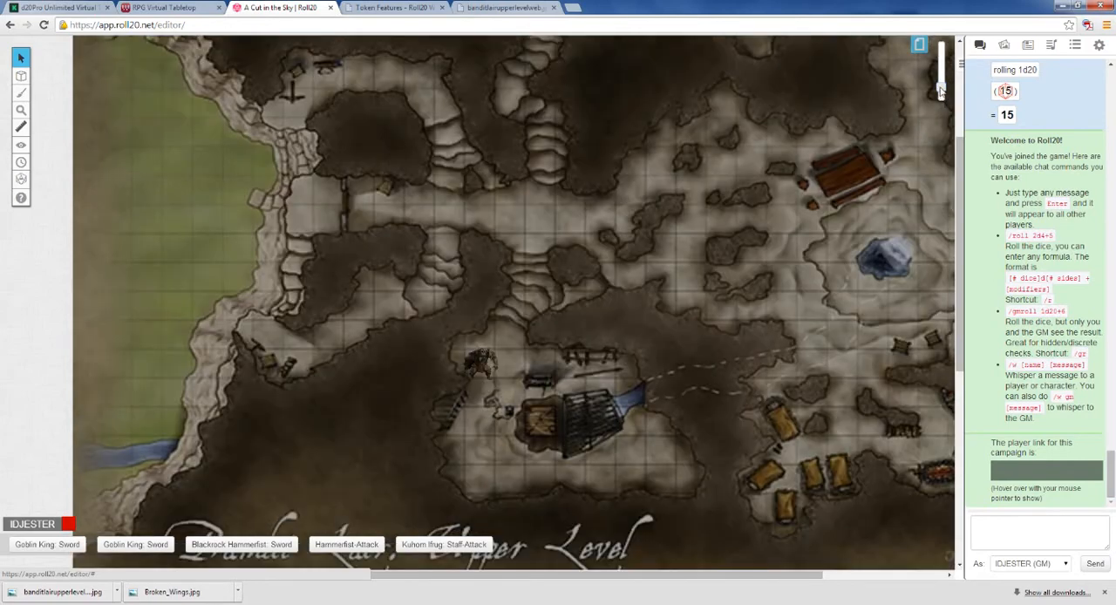
drag(940, 90, 942, 90)
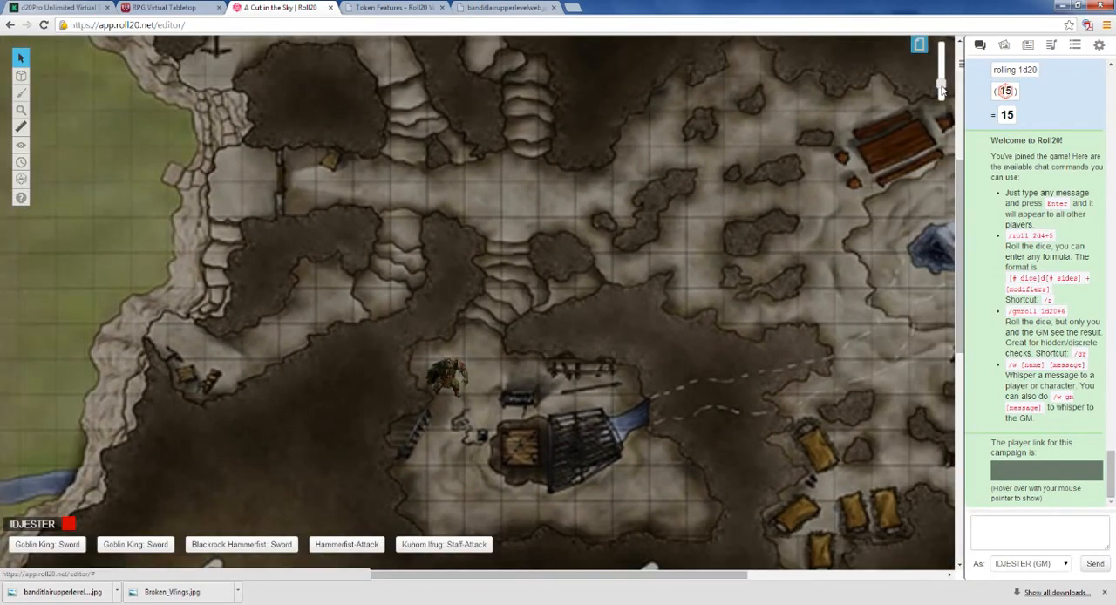
drag(713, 197, 695, 237)
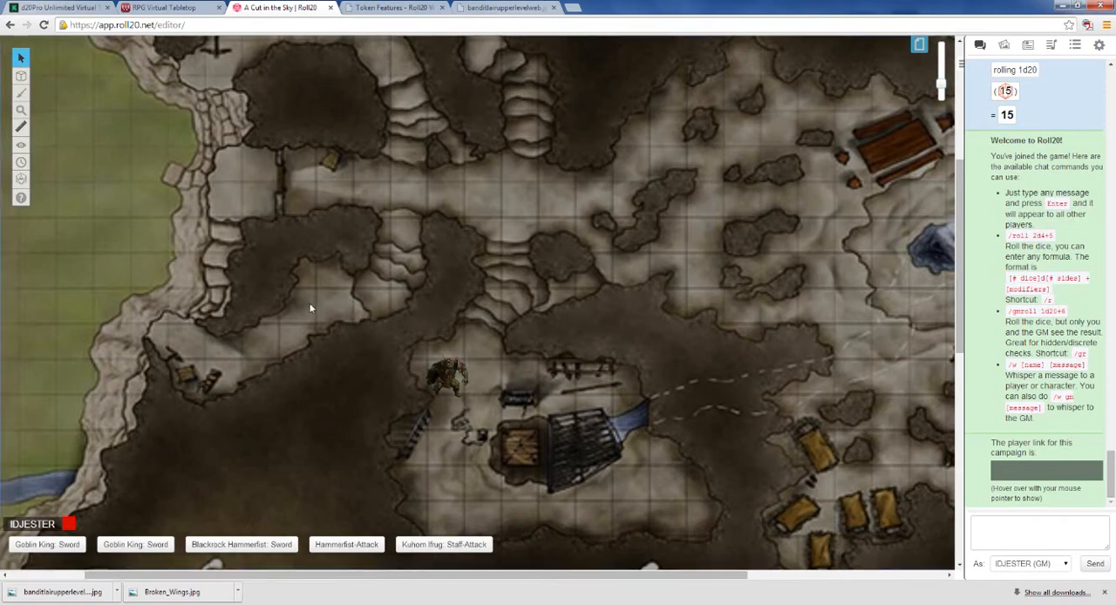
drag(959, 207, 959, 163)
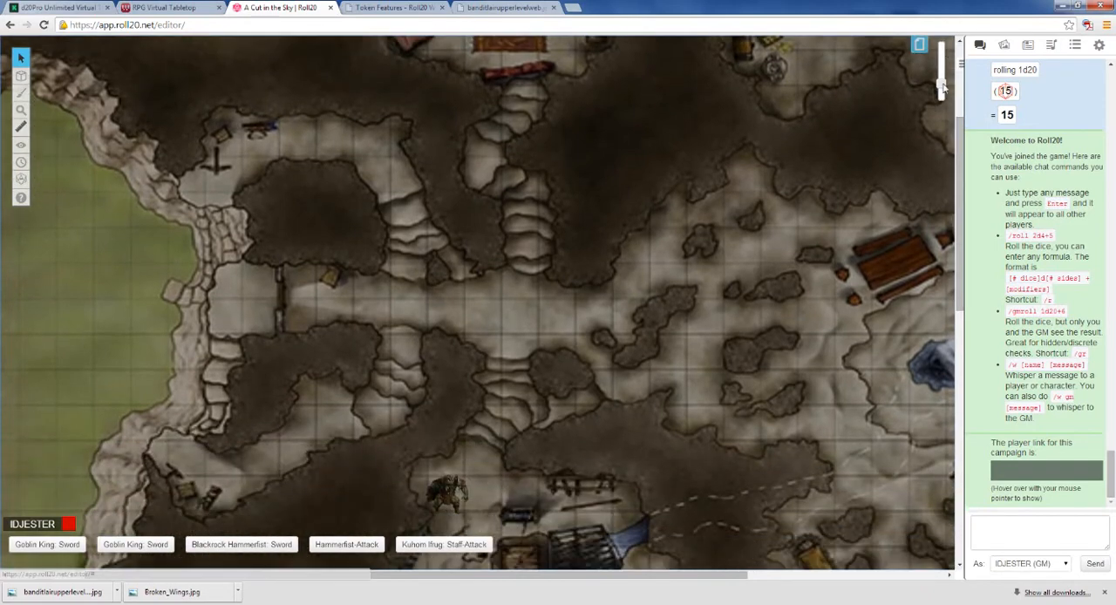
Step: Reveal rectangular fog areas over the upper and middle parts of the grassland and the adjoining cliff on the map's west side
drag(945, 86, 938, 101)
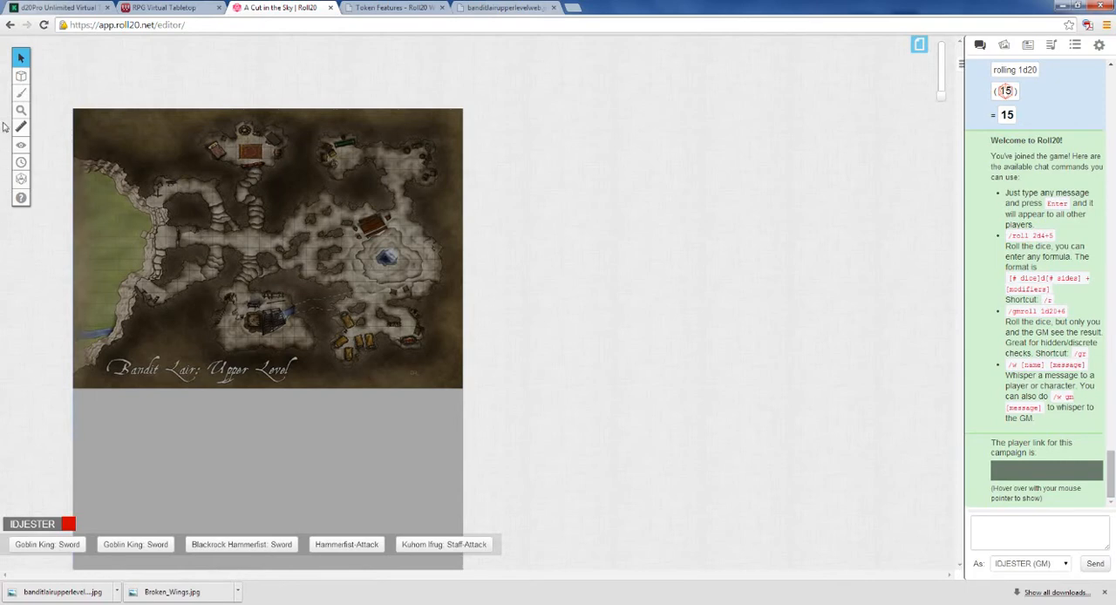
mouse_move(17, 101)
mouse_move(22, 147)
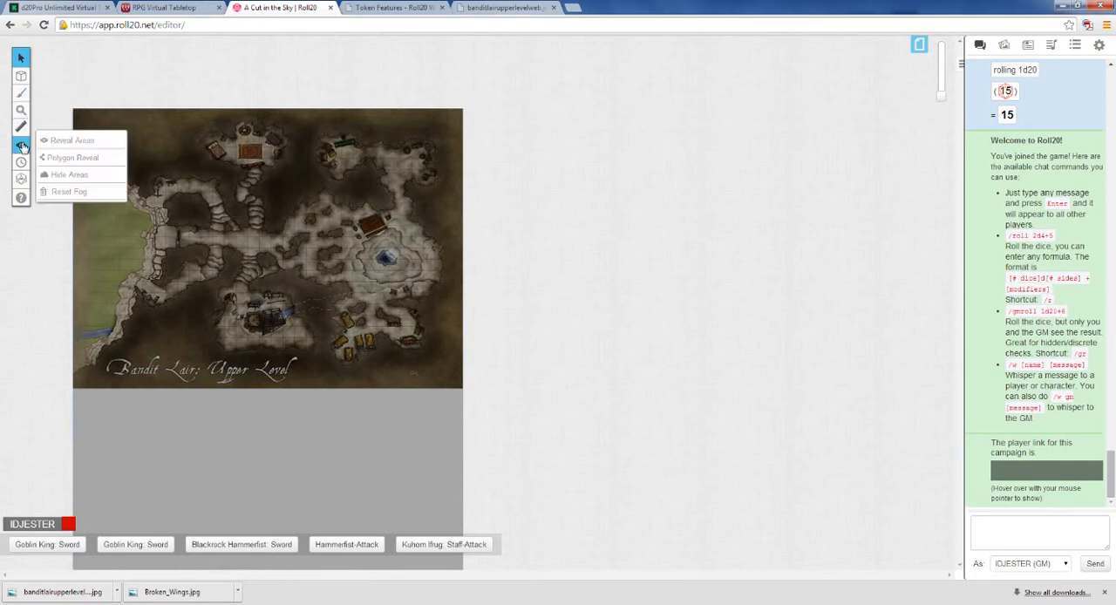
click(57, 140)
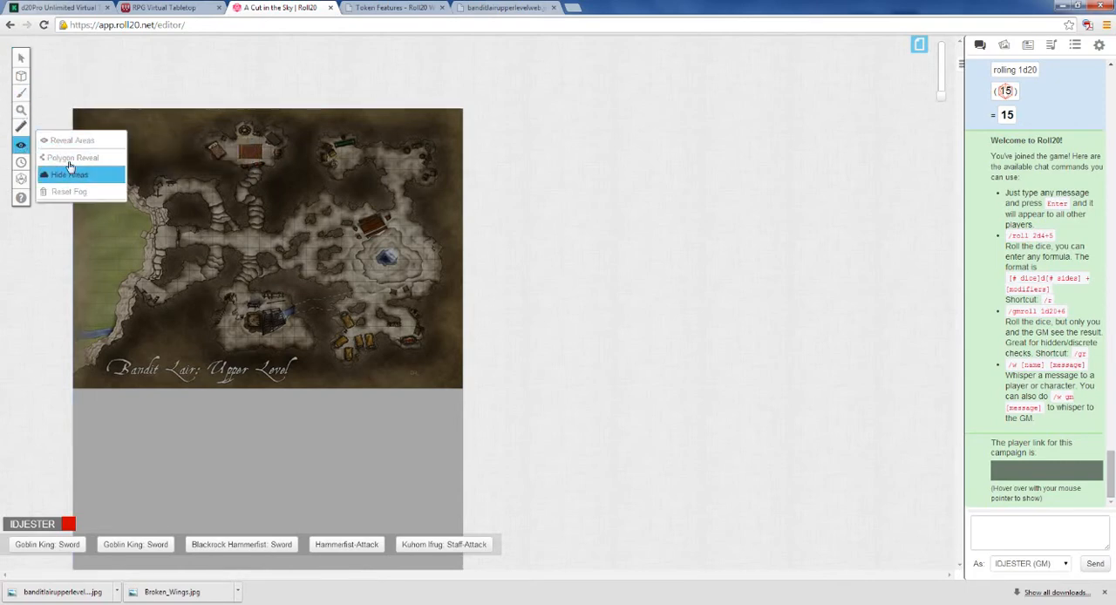
click(70, 140)
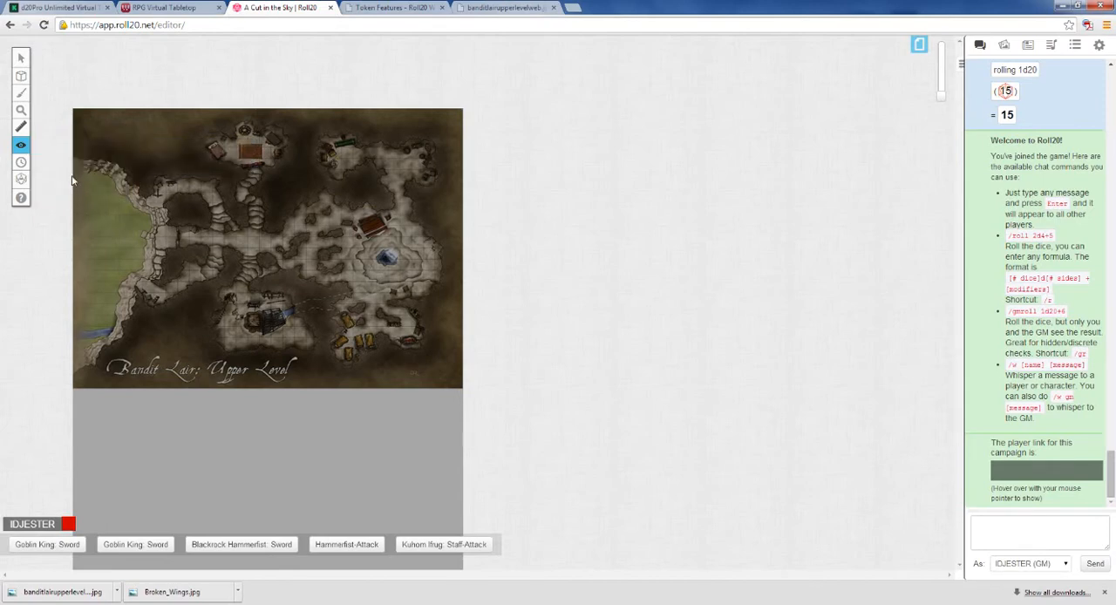
drag(115, 225, 121, 233)
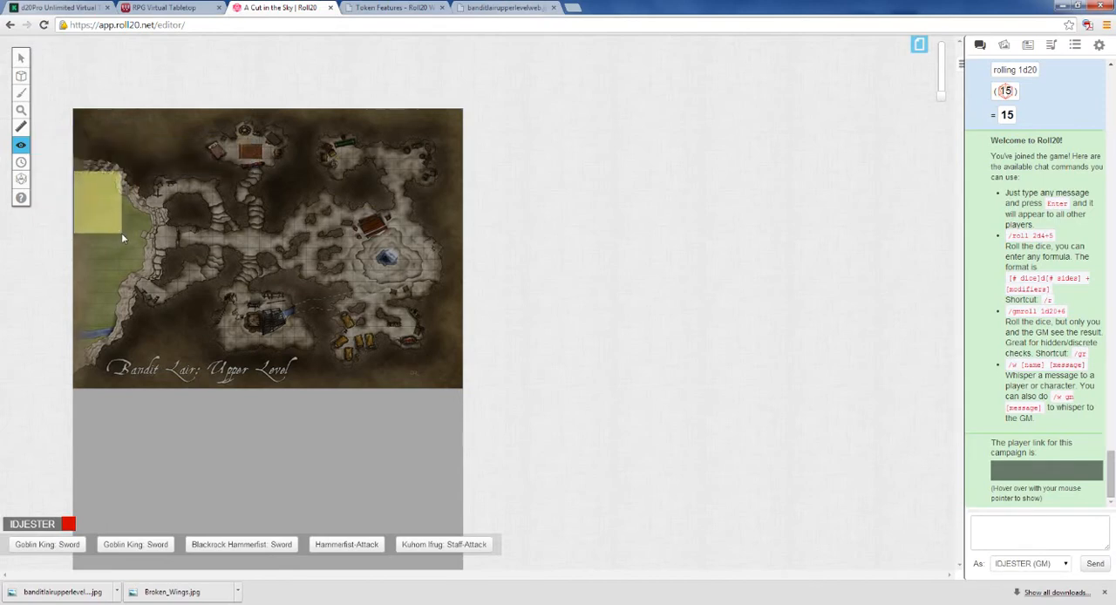
drag(117, 190, 155, 296)
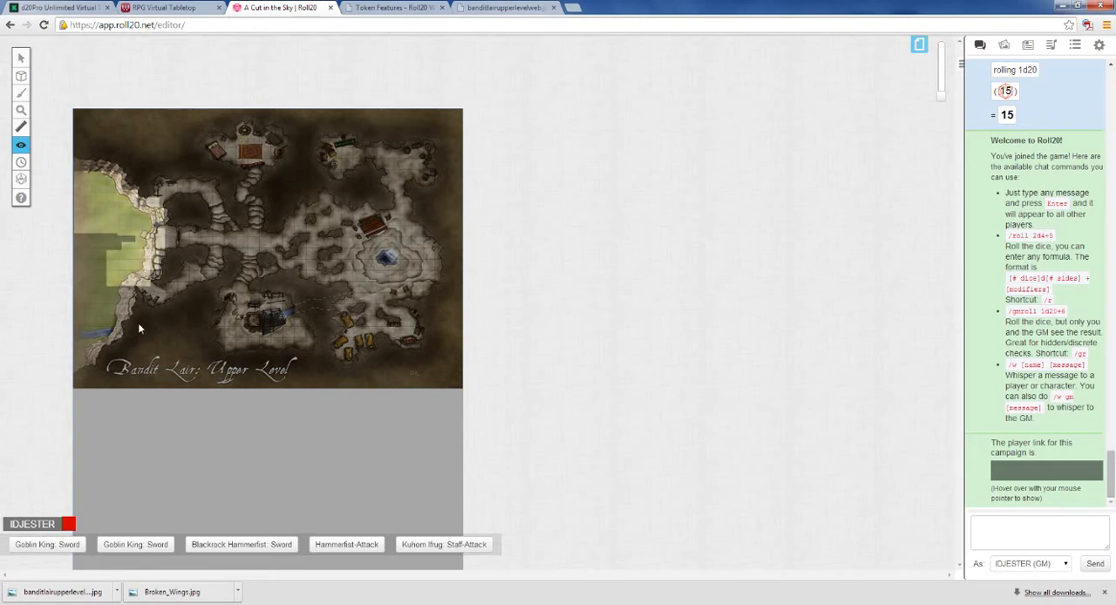
Step: Reveal the remaining grassland, river and cliff down the map's west edge, plus the strip along the grassland's upper edge
drag(940, 96, 939, 90)
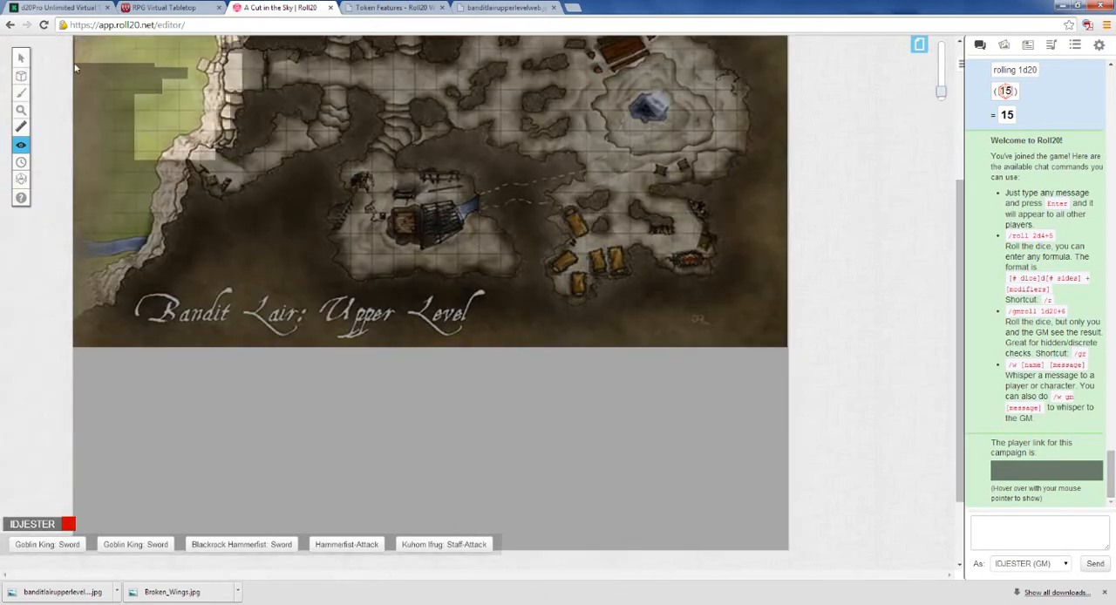
drag(75, 68, 151, 168)
drag(114, 55, 198, 113)
drag(75, 152, 153, 213)
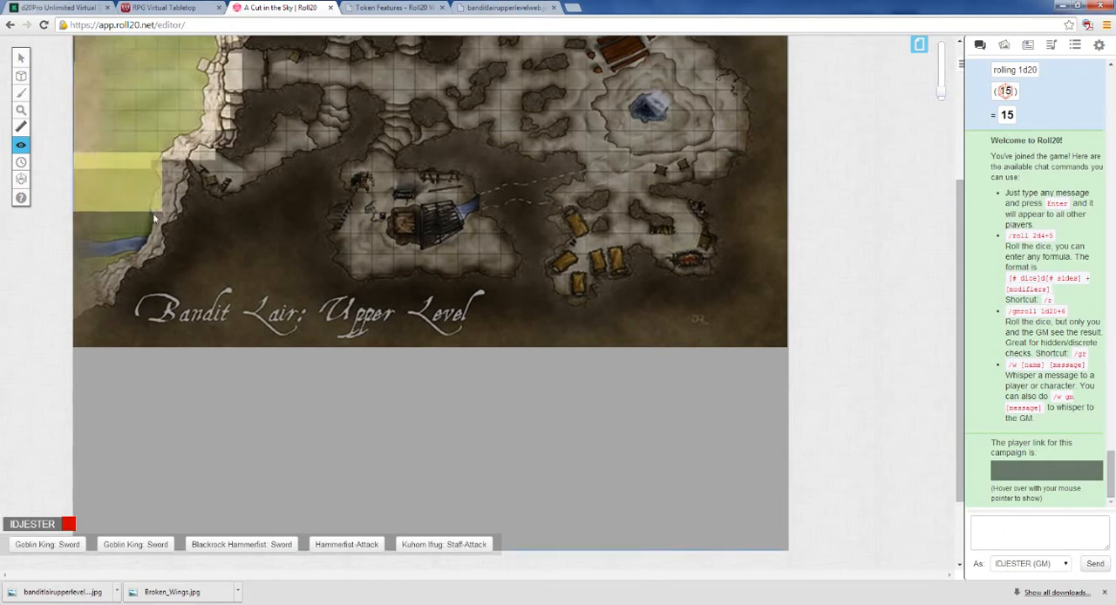
drag(74, 212, 162, 251)
drag(74, 240, 102, 311)
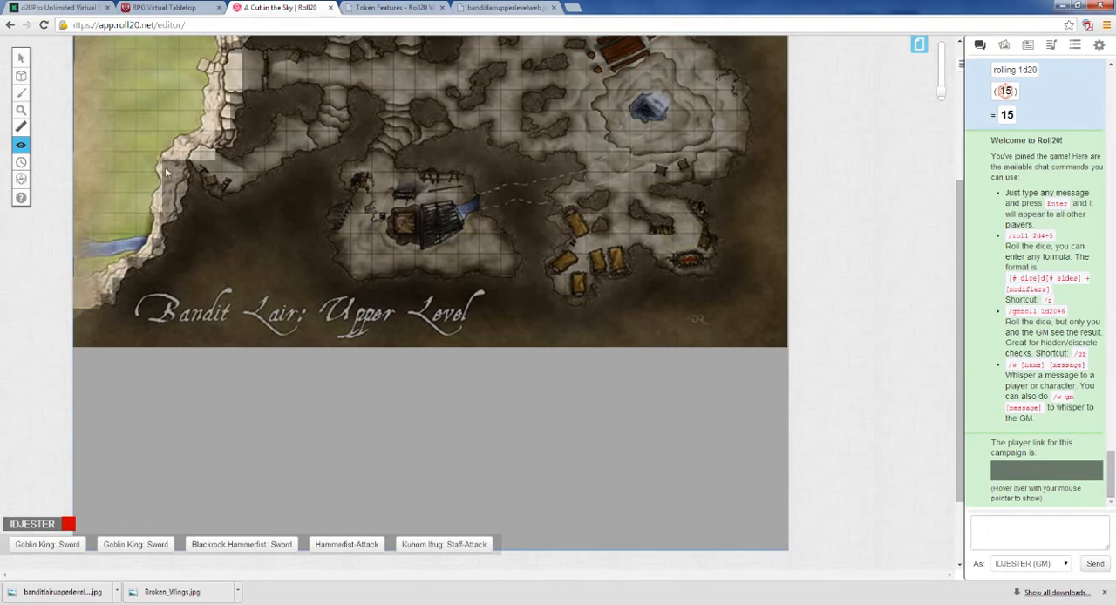
scroll(208, 119, up, 3)
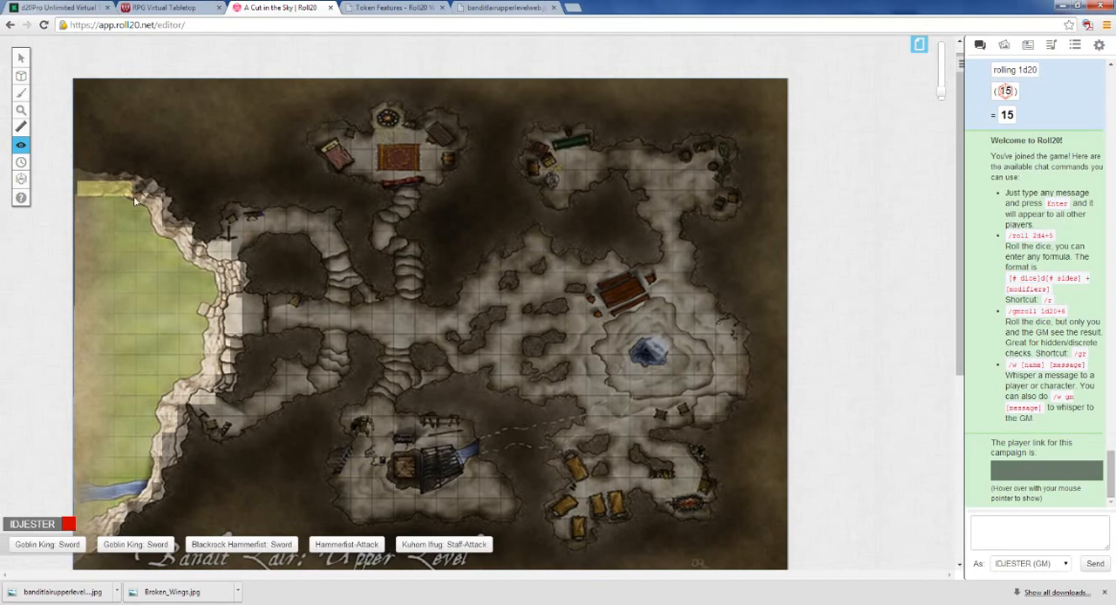
drag(149, 205, 150, 208)
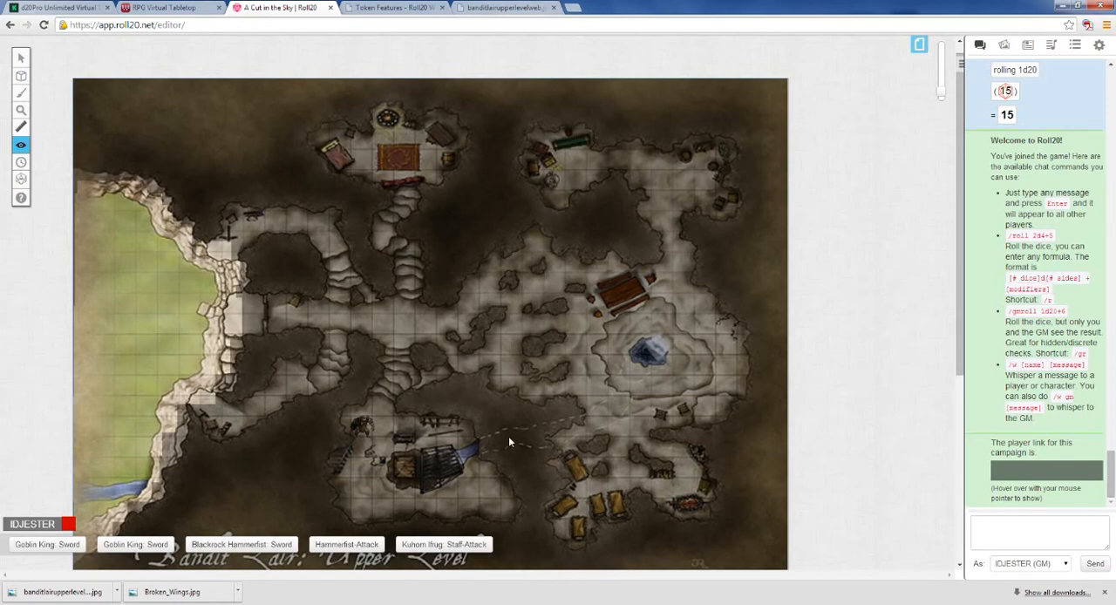
Step: Rejoin the game as a player to check the revealed grassland and cliff
scroll(957, 174, down, 3)
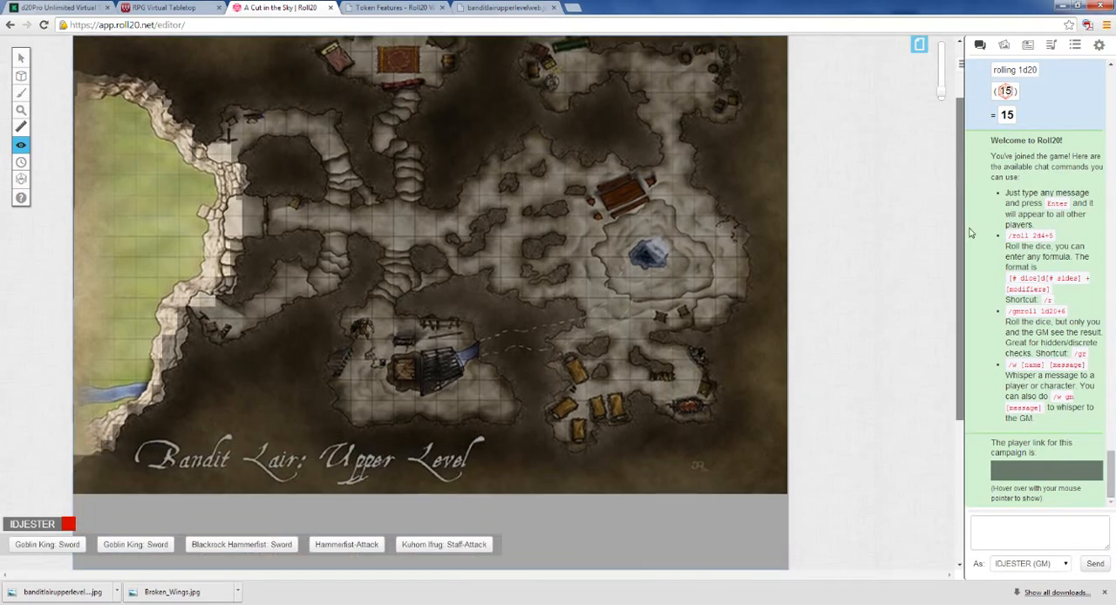
scroll(973, 220, up, 1)
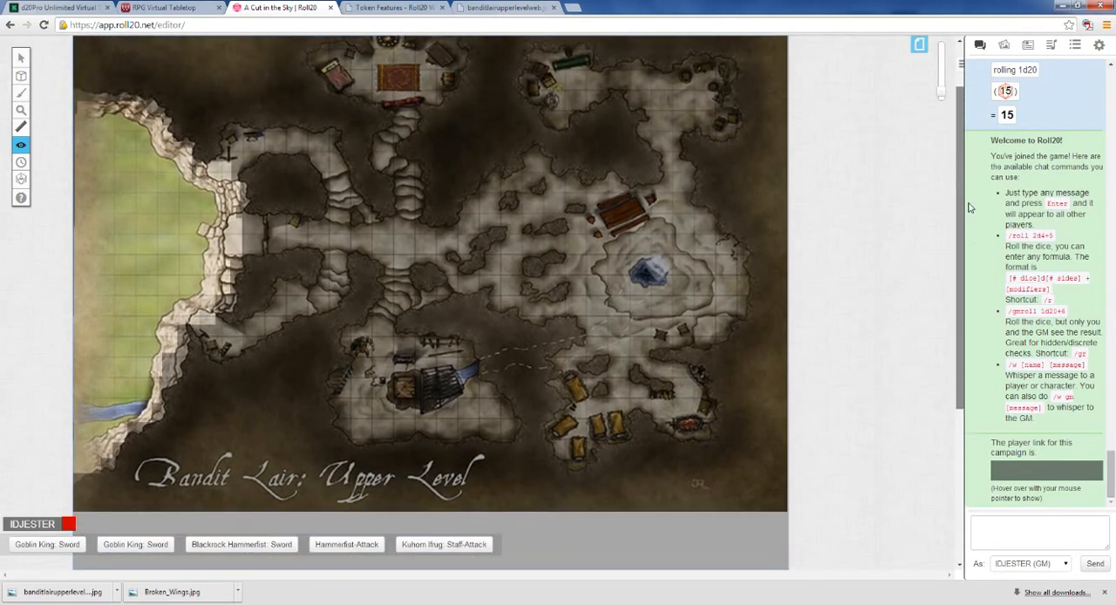
click(1098, 47)
scroll(1016, 418, down, 5)
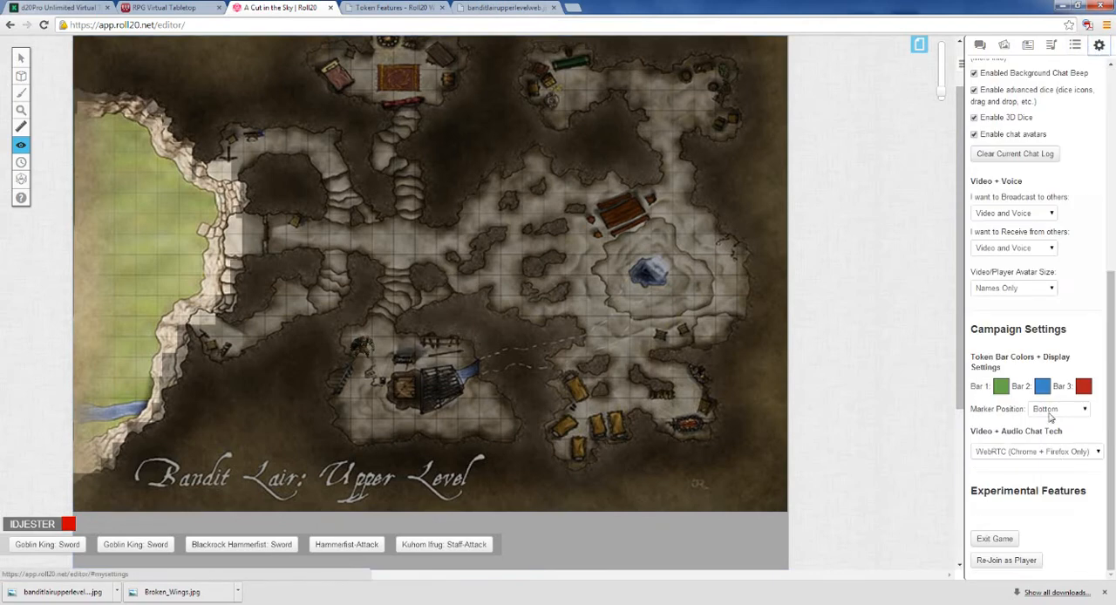
click(994, 563)
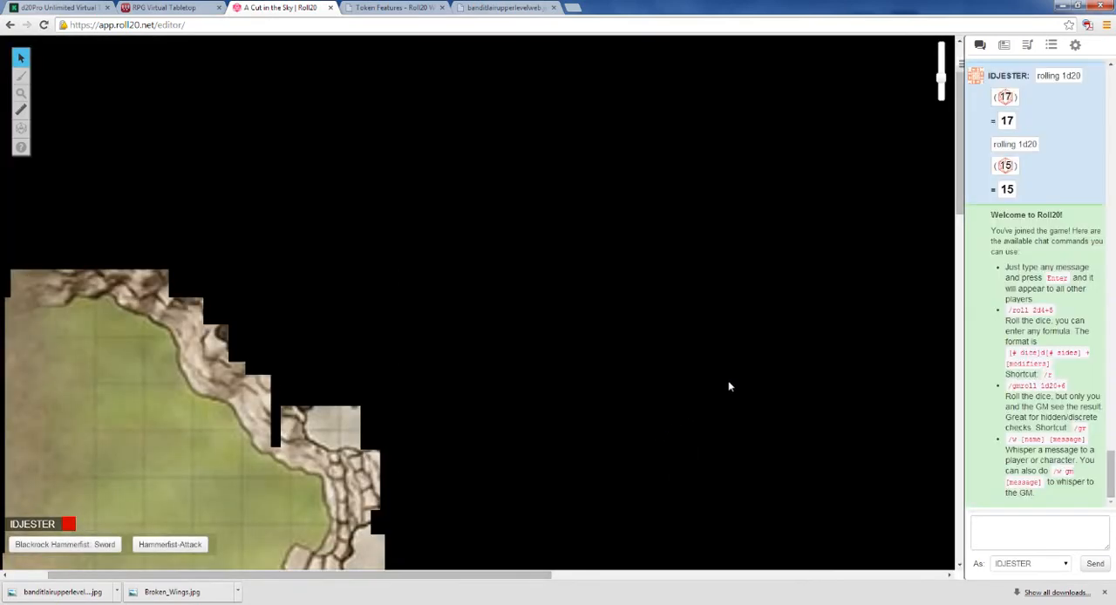
Step: Look over the revealed grassland and cliff in the player's view and rejoin the game as GM
drag(957, 181, 965, 256)
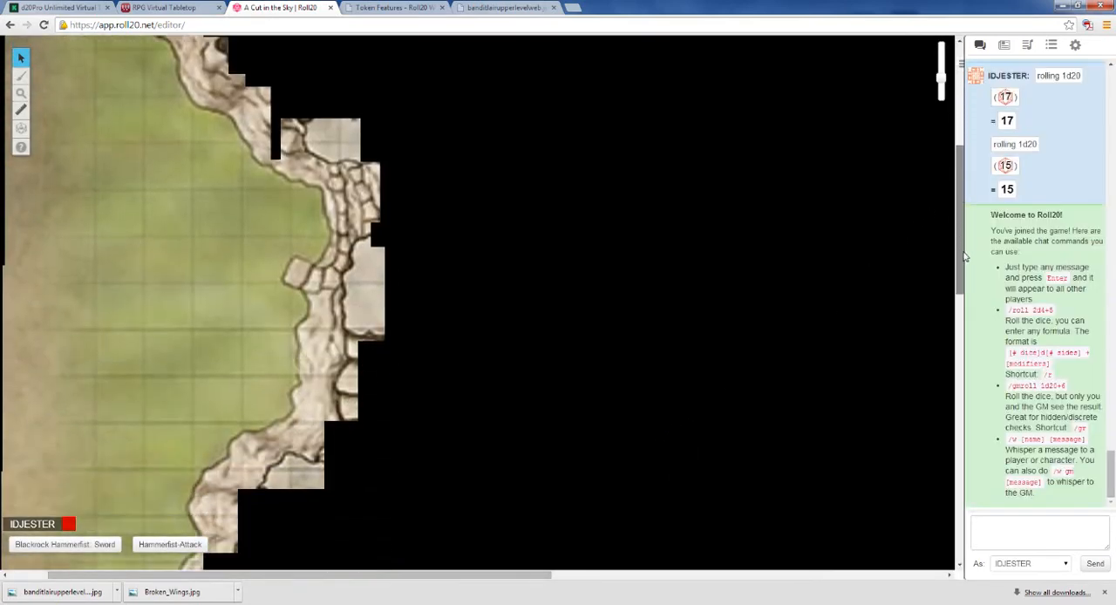
scroll(53, 305, down, 1)
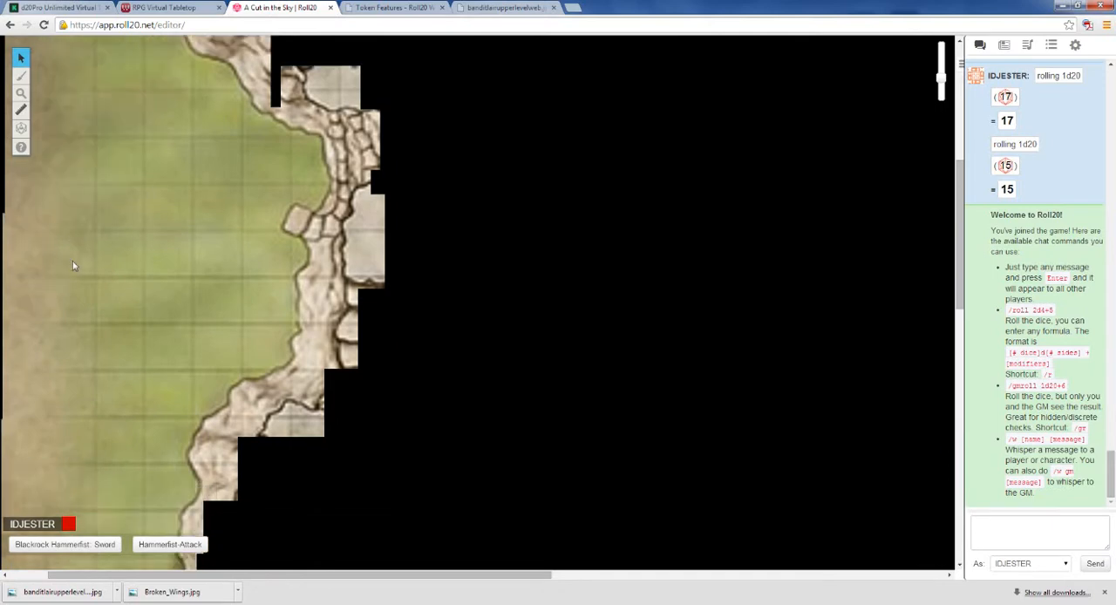
drag(439, 575, 400, 574)
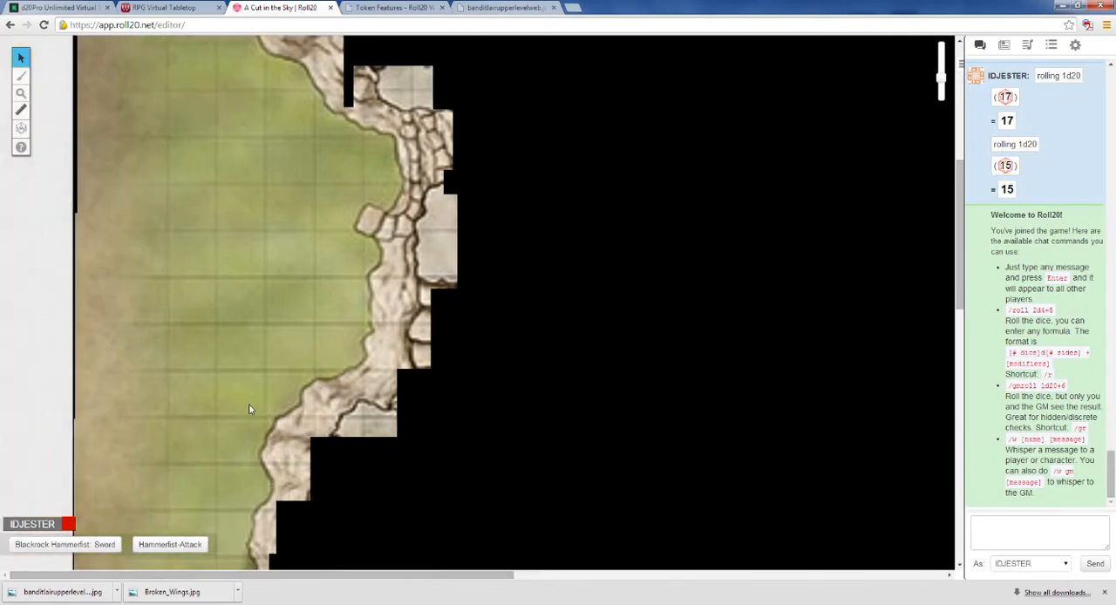
scroll(353, 195, up, 1)
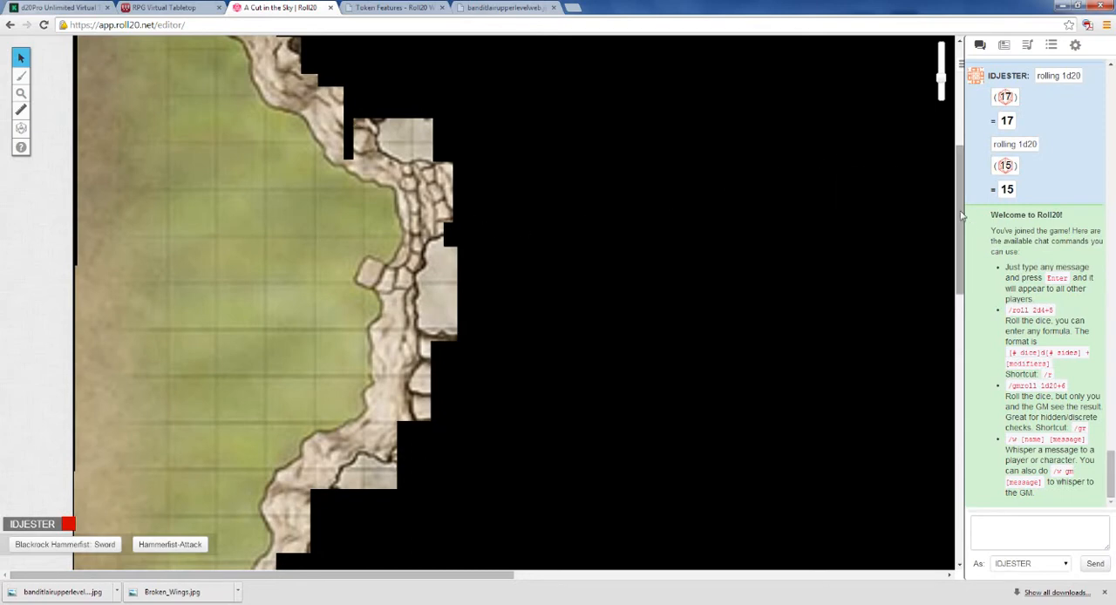
mouse_move(960, 217)
mouse_down()
mouse_move(951, 181)
mouse_move(950, 220)
mouse_up()
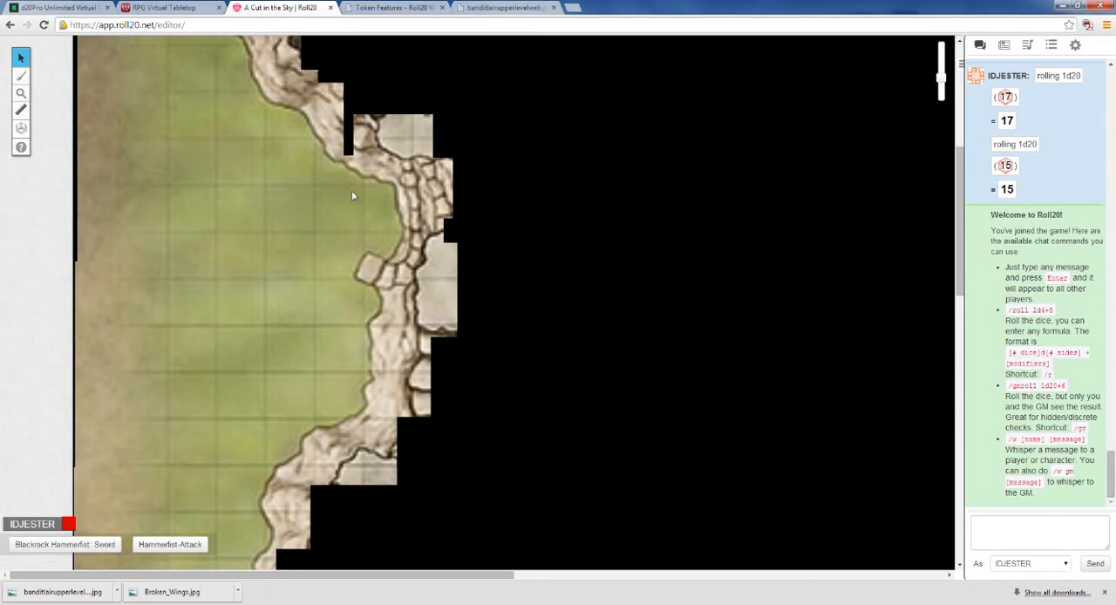
click(1075, 44)
scroll(1076, 237, down, 10)
click(1000, 561)
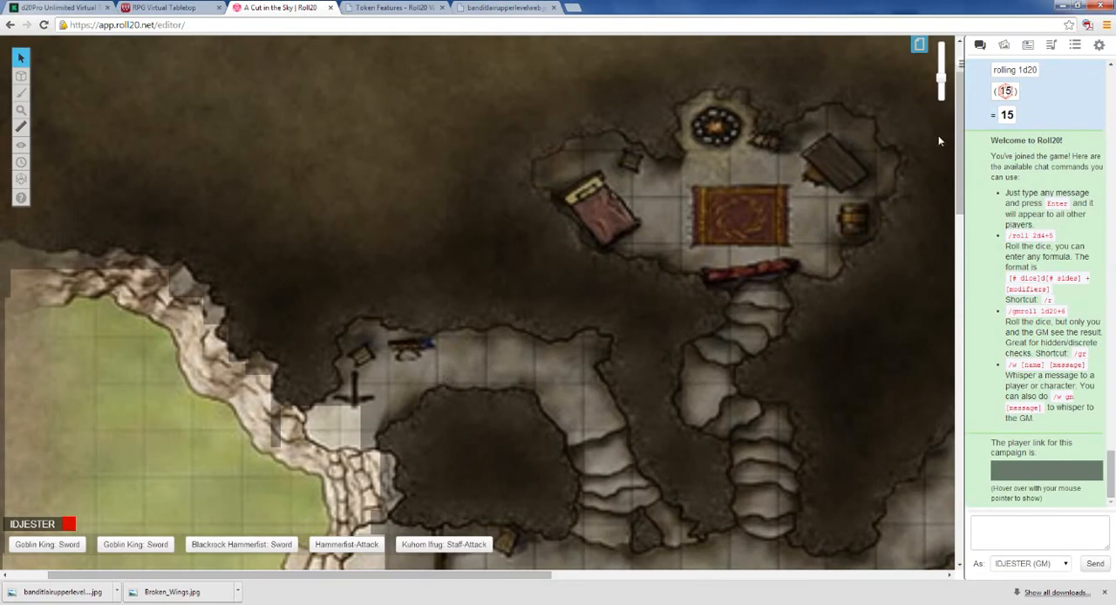
Step: Place the Blackrock Hammerfist character from the journal as a token on the revealed grassland
scroll(956, 131, right, 1)
click(1028, 45)
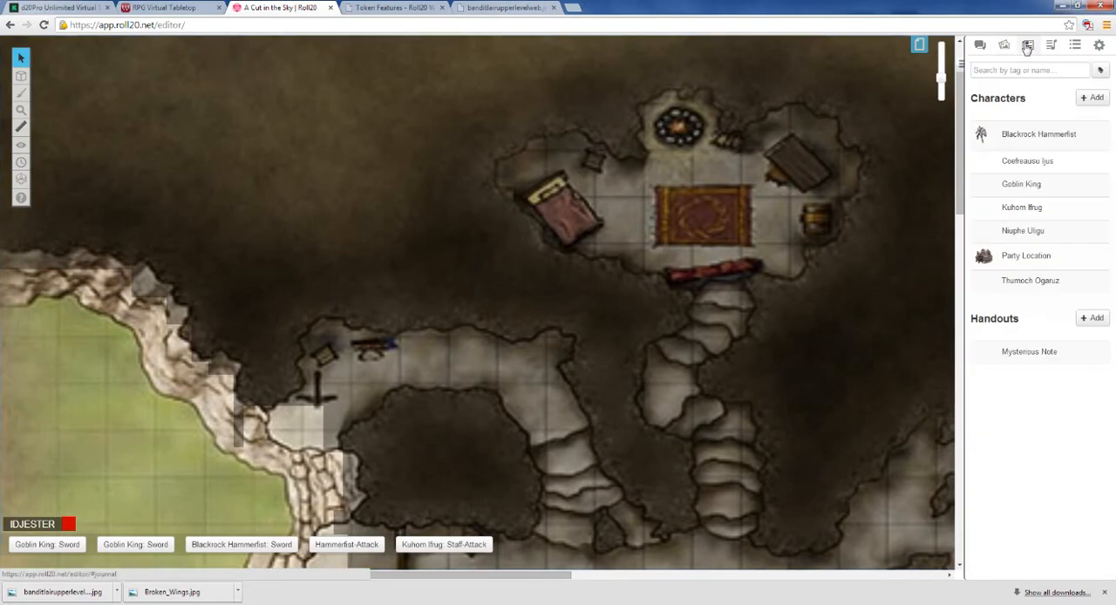
drag(1008, 139, 104, 447)
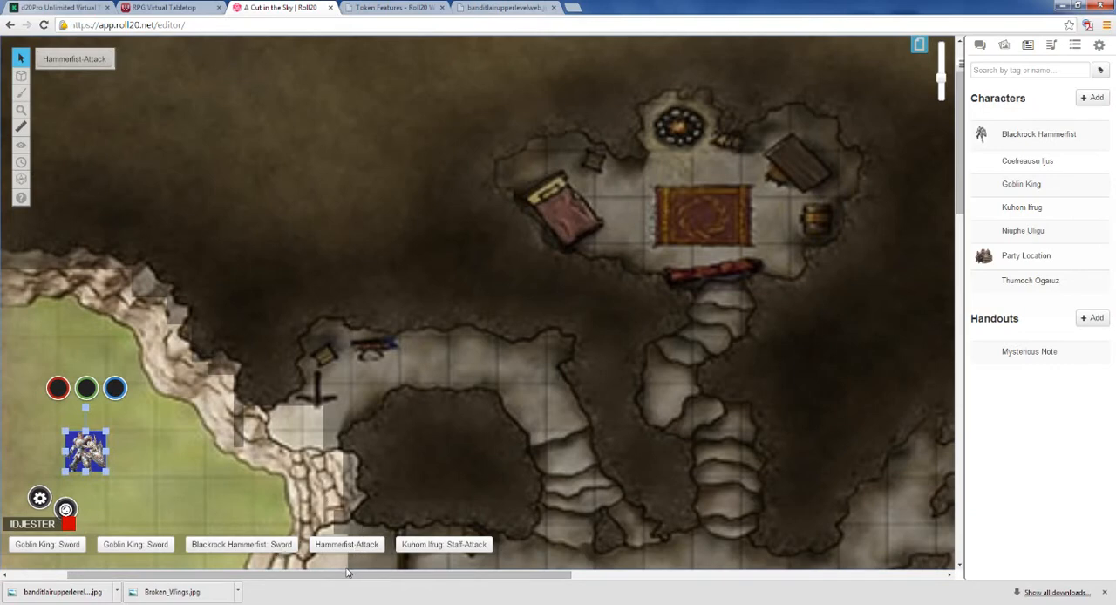
Step: Move the Blackrock Hammerfist token across the grassland and over the cliff to the upper cave entrance
drag(351, 574, 270, 590)
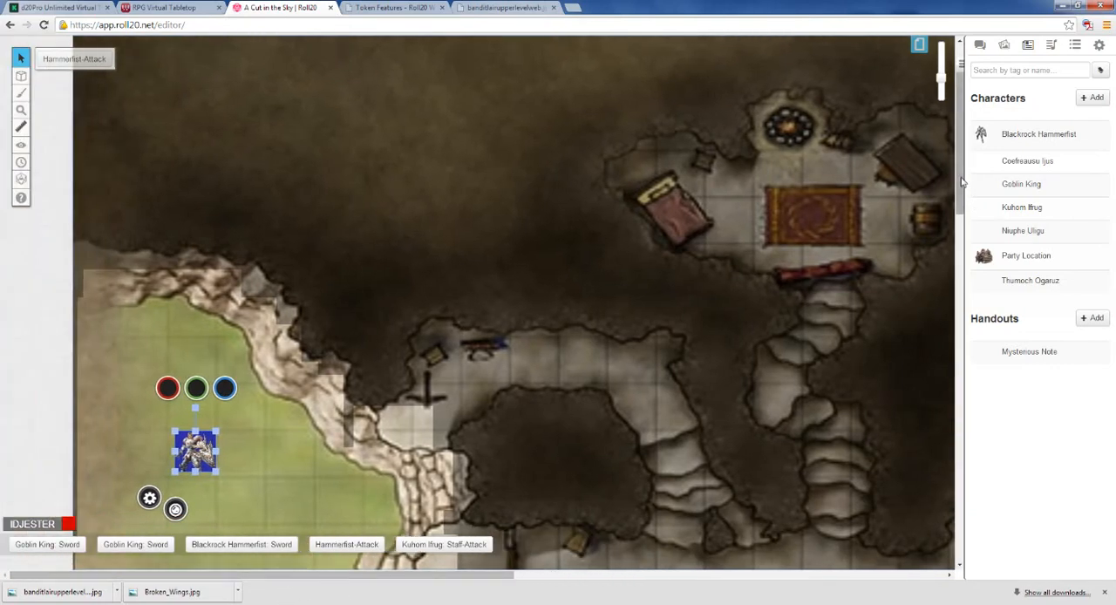
drag(961, 182, 960, 224)
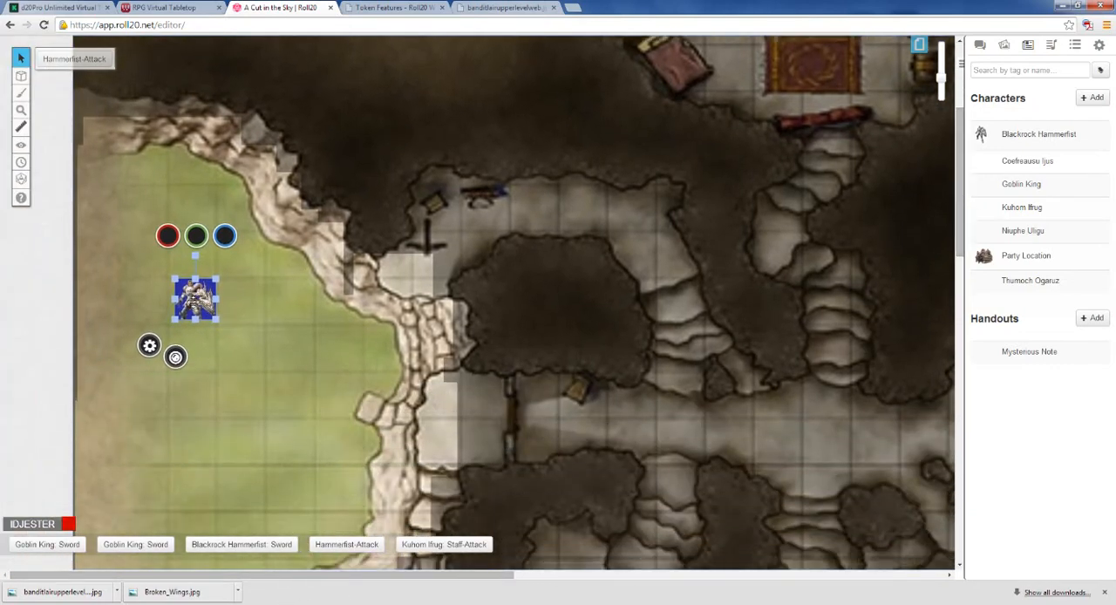
drag(204, 302, 385, 299)
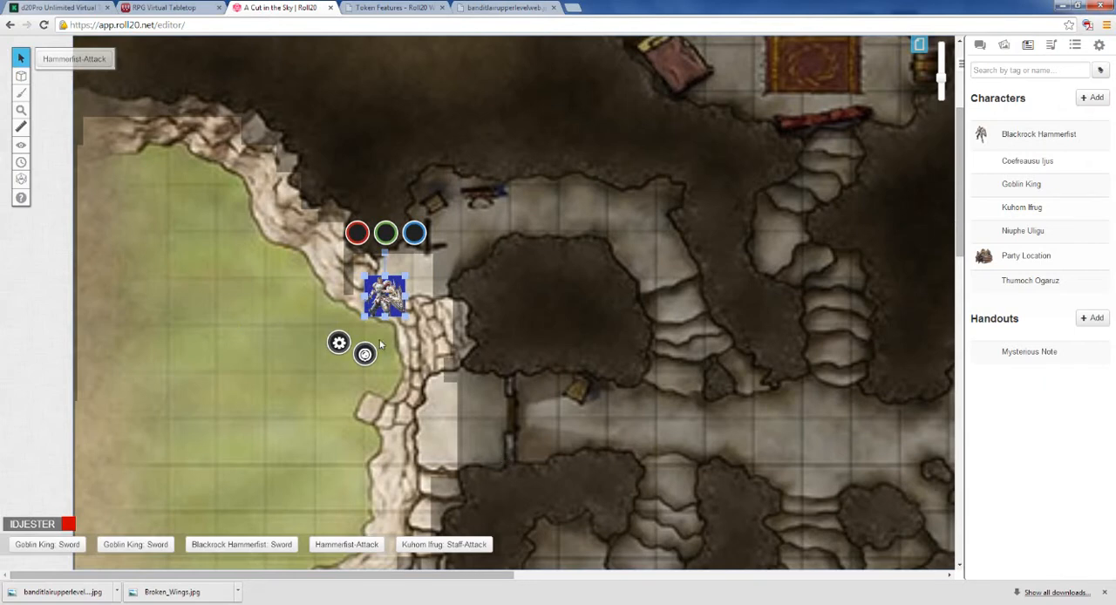
drag(375, 295, 425, 260)
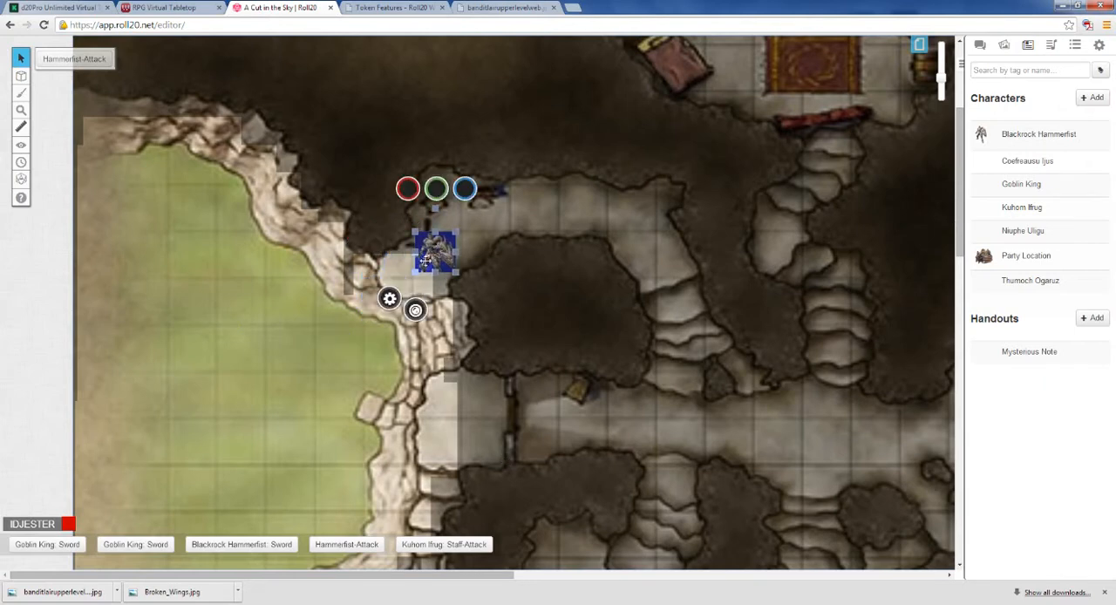
Step: Reveal the fog over the upper cave entrance and its curved passage, and move the Blackrock Hammerfist token inside
scroll(544, 327, down, 1)
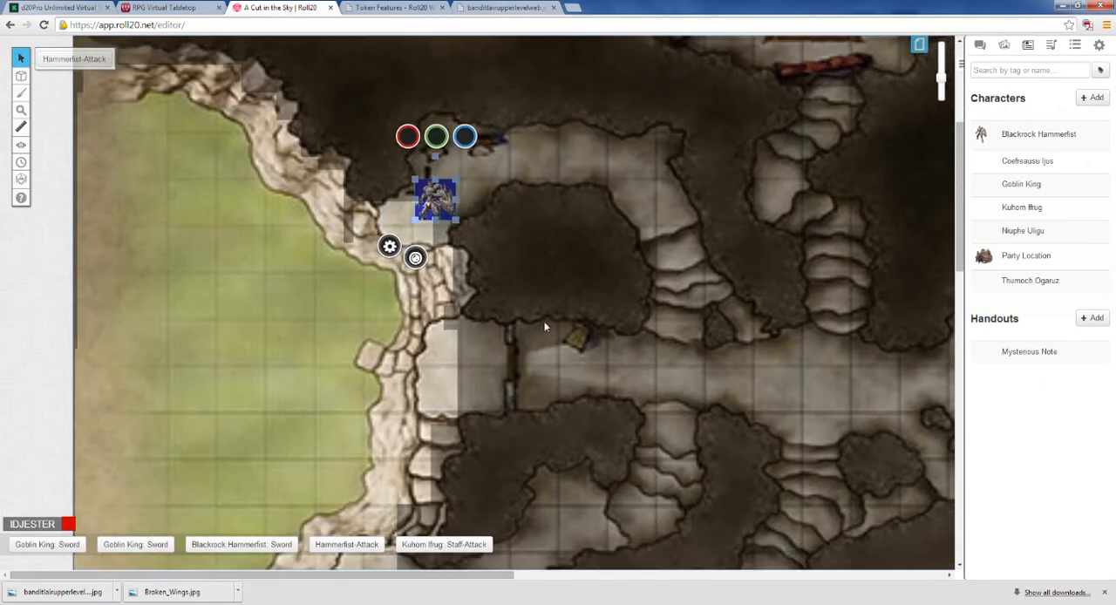
scroll(615, 247, down, 1)
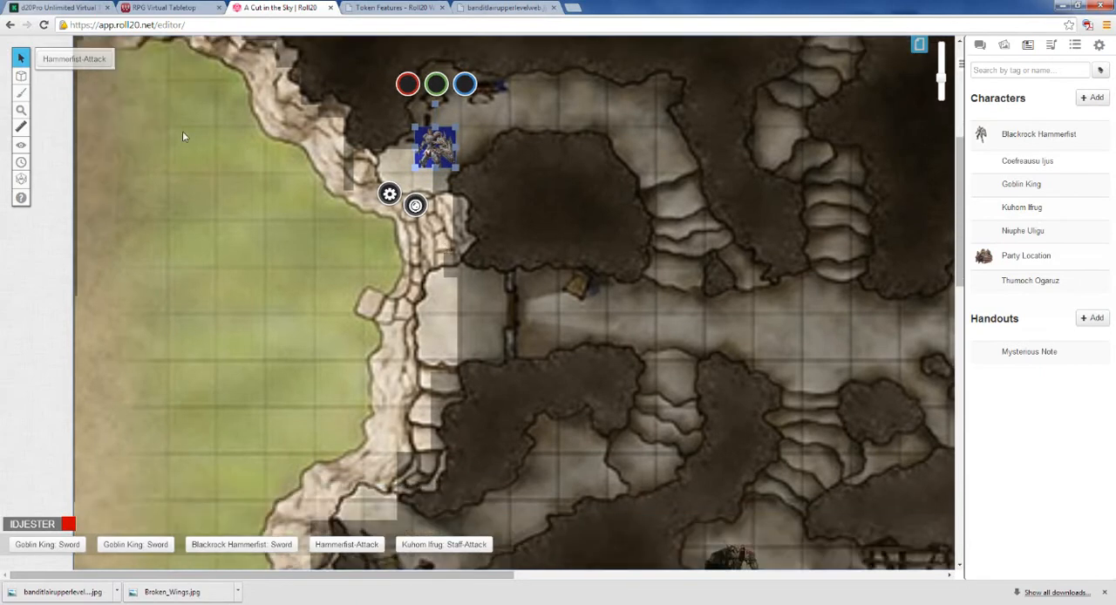
mouse_move(25, 147)
click(52, 141)
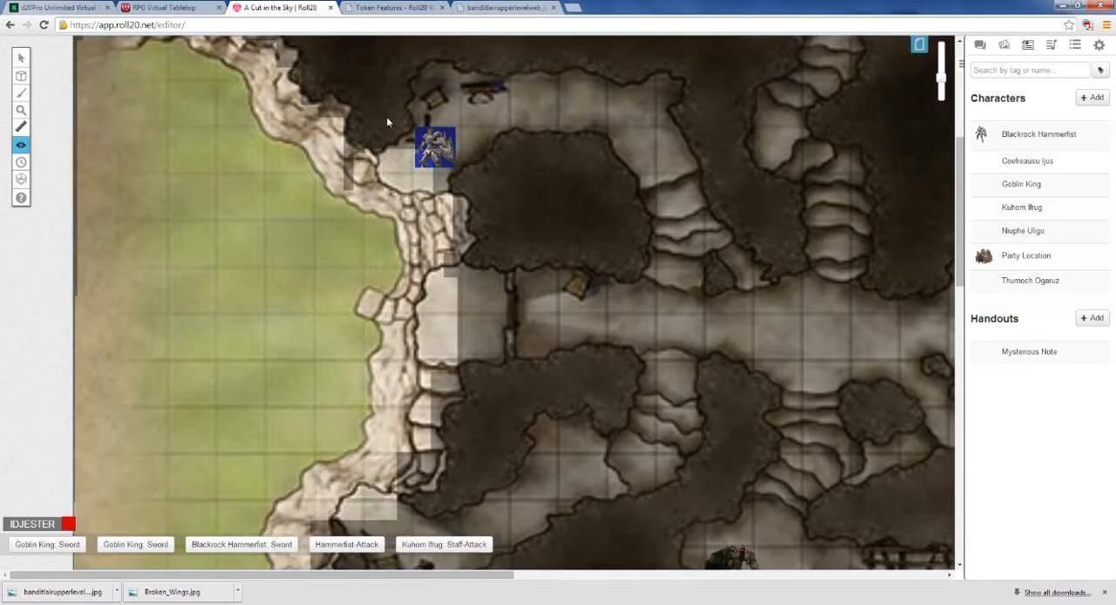
drag(405, 92, 477, 184)
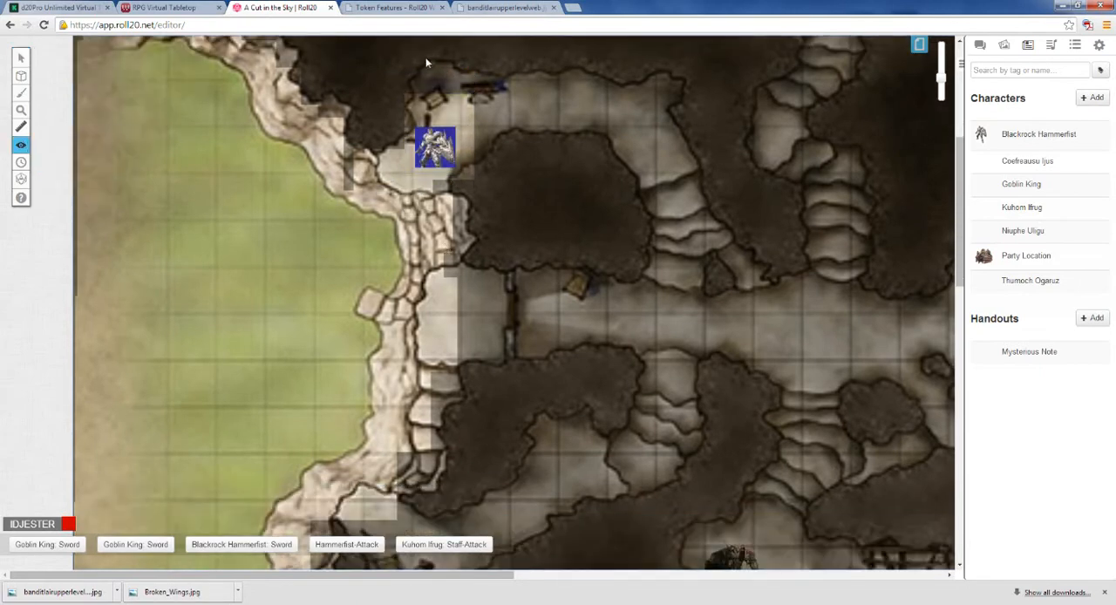
drag(426, 60, 653, 148)
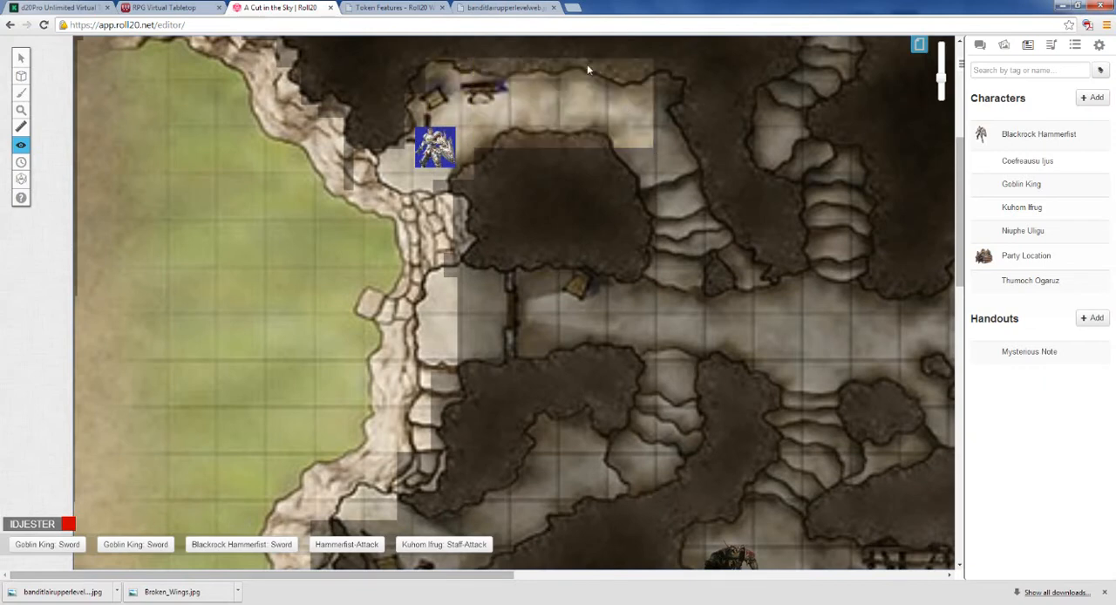
drag(588, 67, 712, 194)
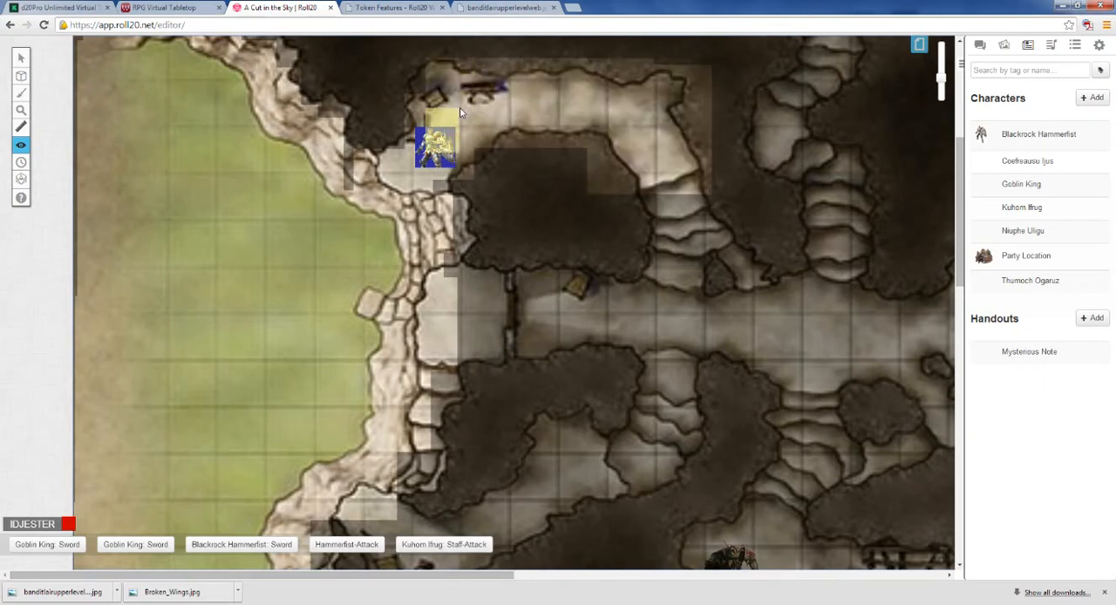
click(21, 57)
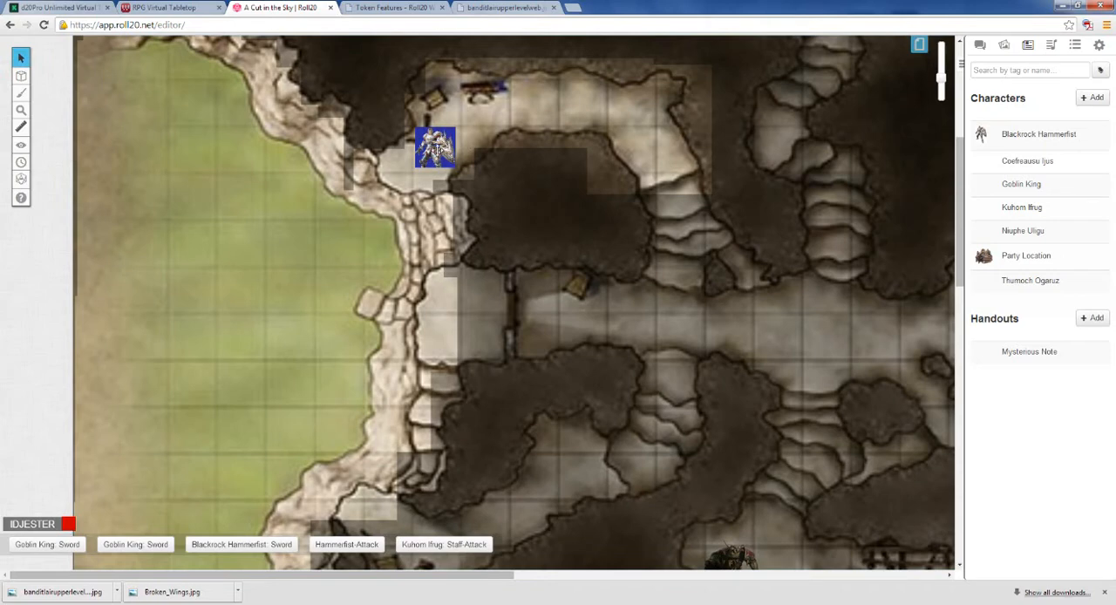
drag(434, 147, 481, 106)
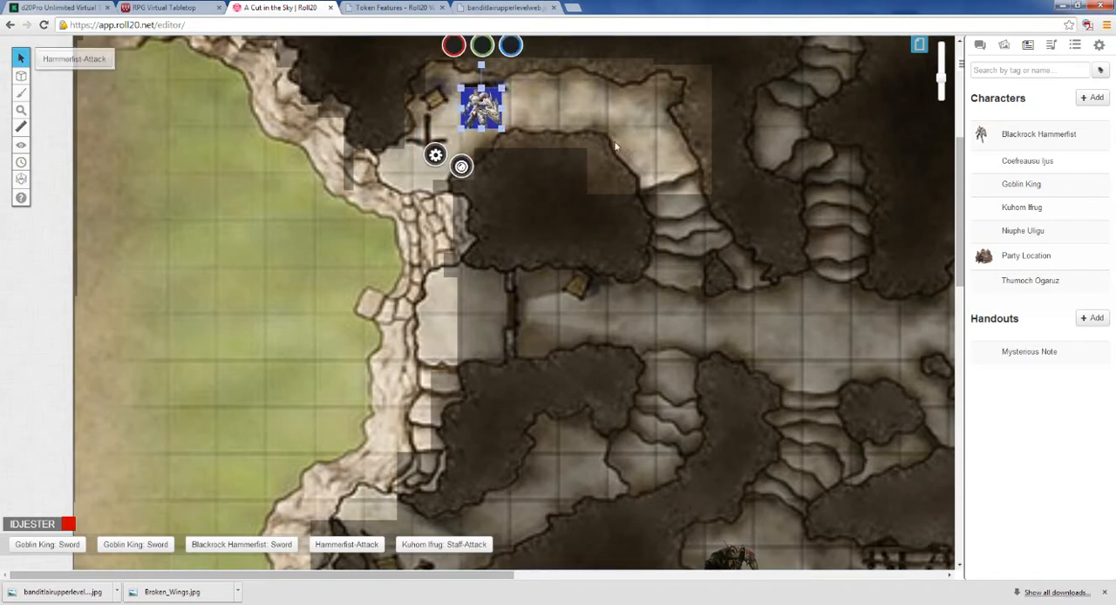
Step: Reveal the leftover fogged patches of cliff beside and below the upper cave entrance, down to the lower stones
drag(961, 150, 962, 117)
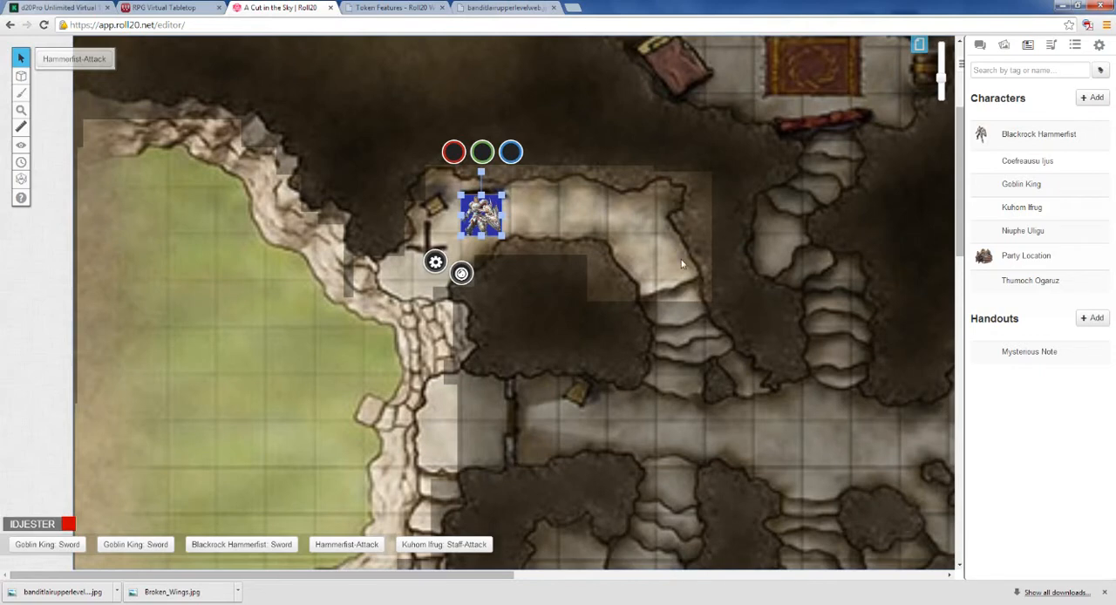
drag(323, 261, 385, 314)
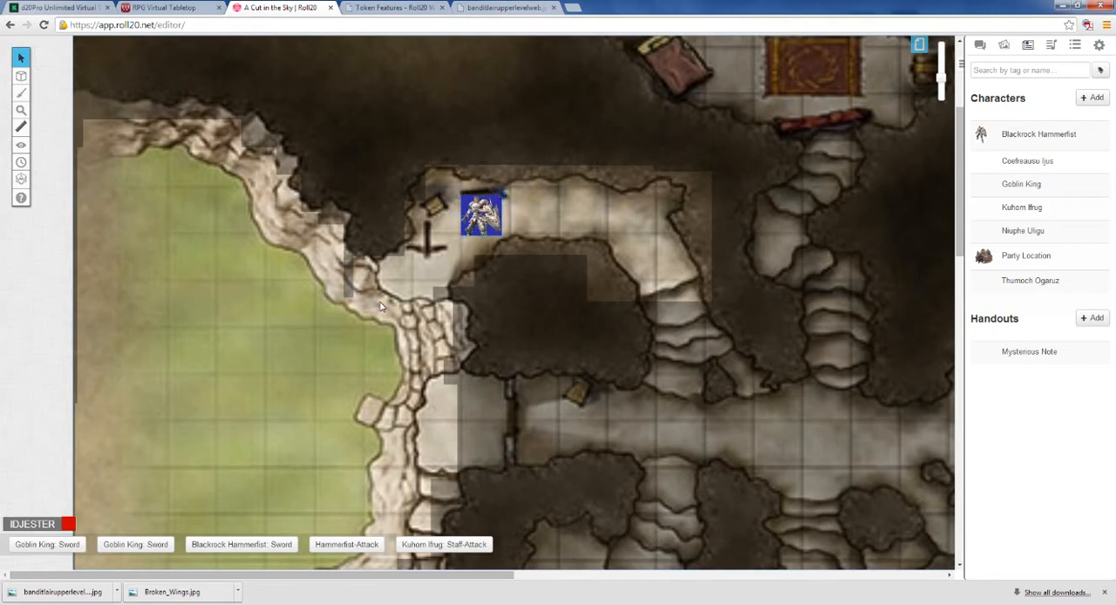
click(21, 144)
drag(311, 255, 391, 312)
drag(408, 276, 466, 410)
scroll(435, 403, down, 2)
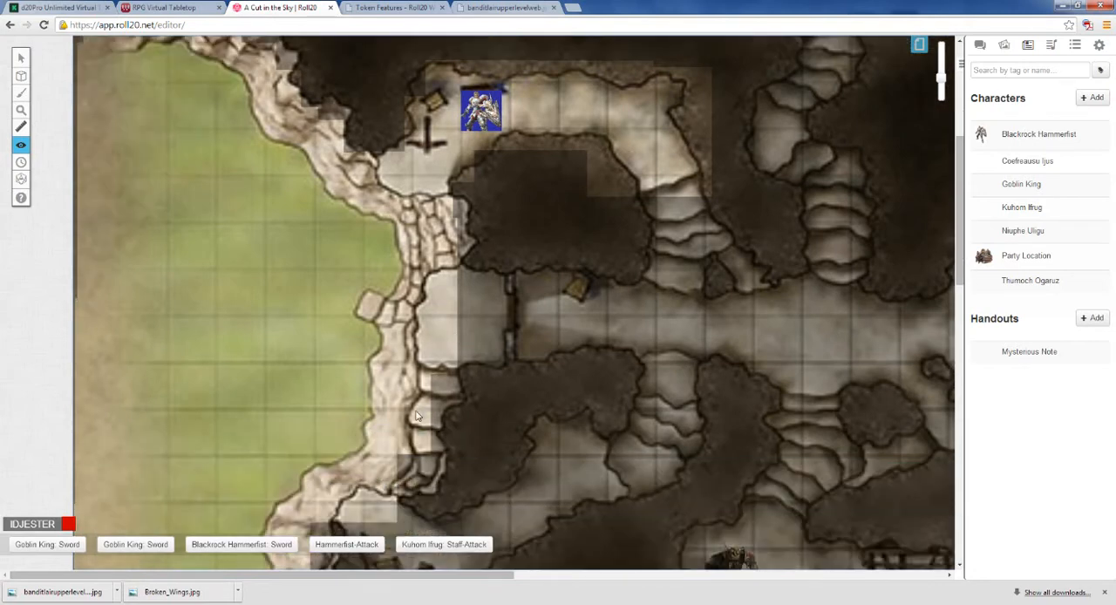
drag(410, 365, 434, 504)
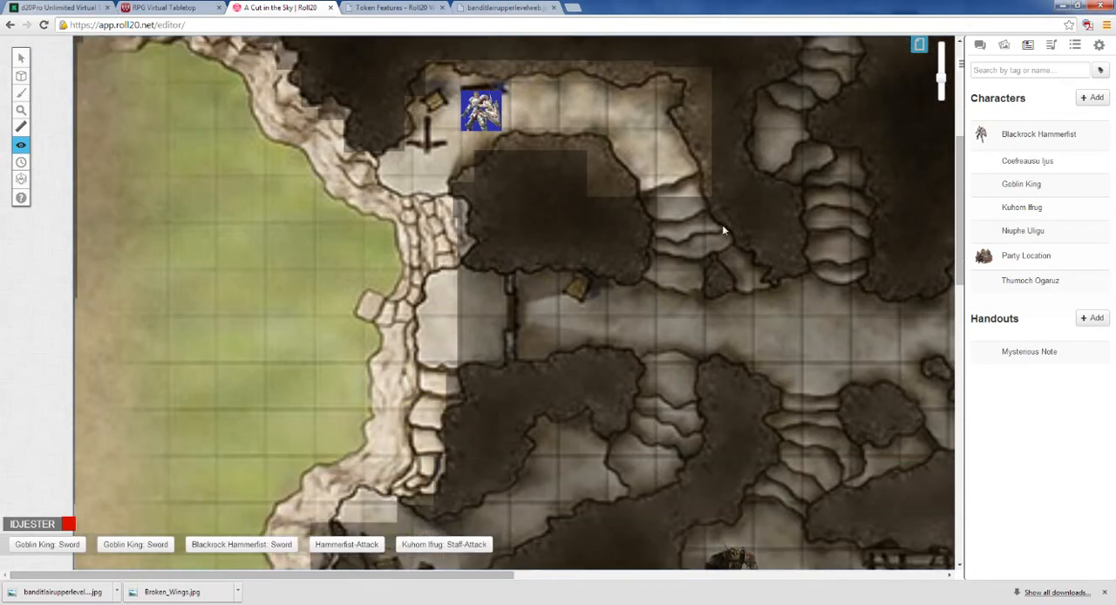
drag(960, 201, 964, 141)
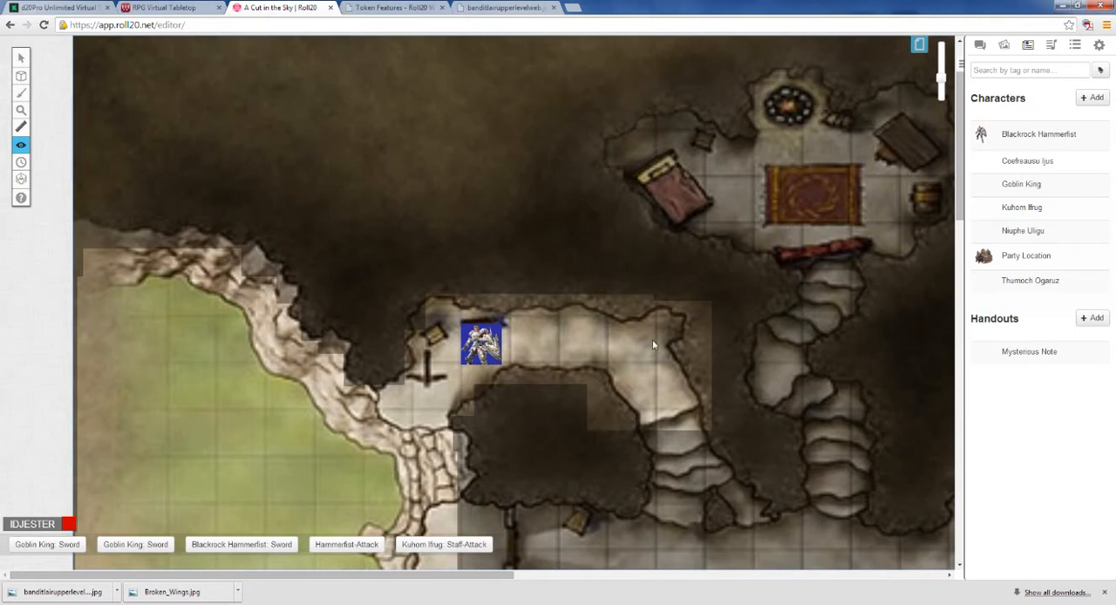
drag(960, 178, 960, 301)
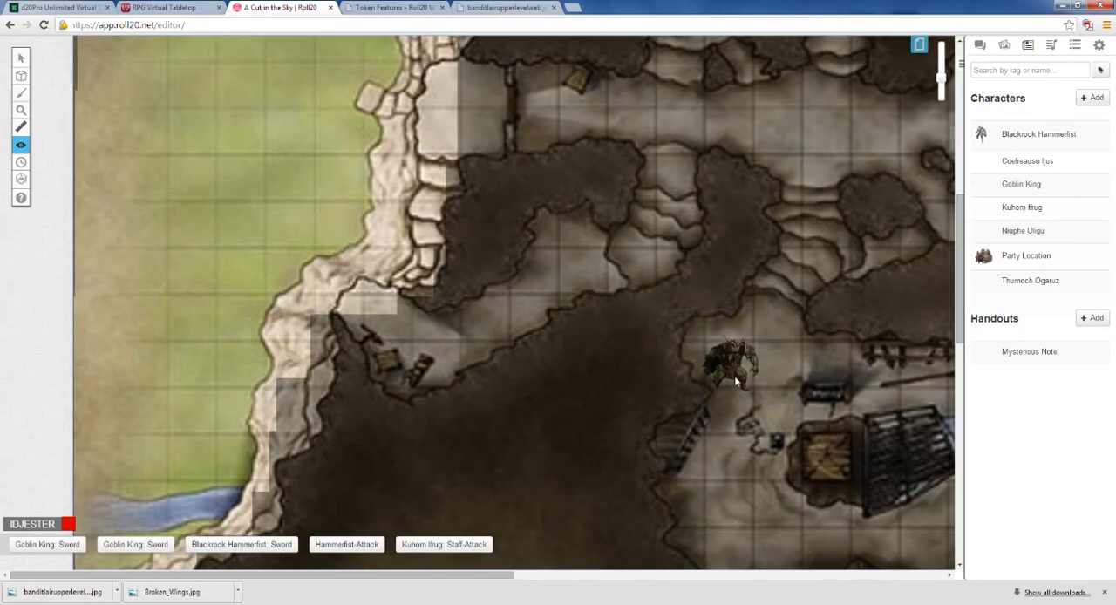
click(1098, 45)
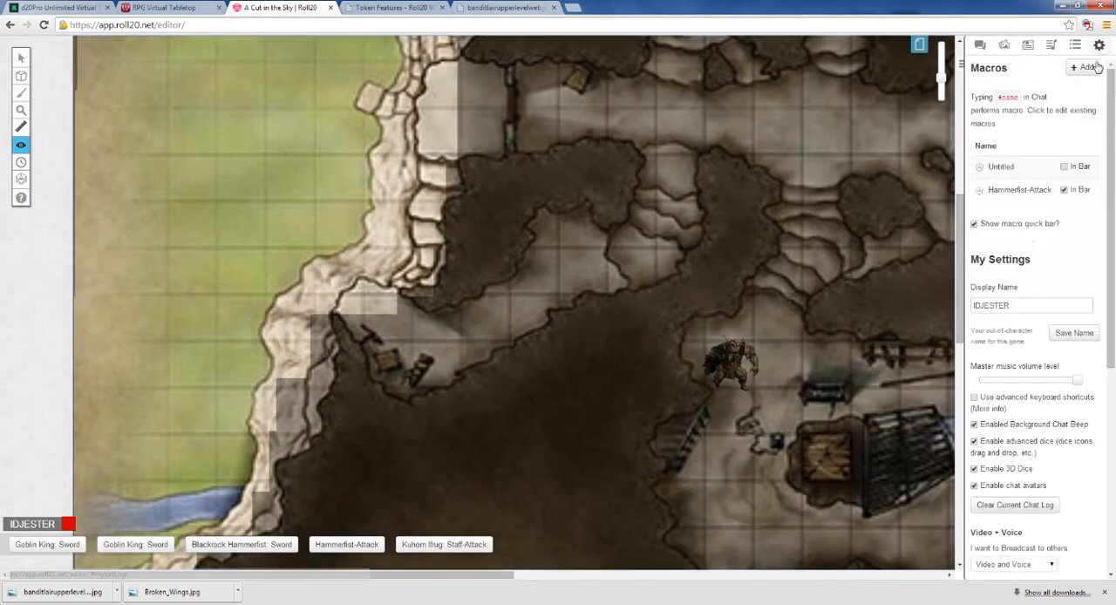
scroll(1099, 44, down, 5)
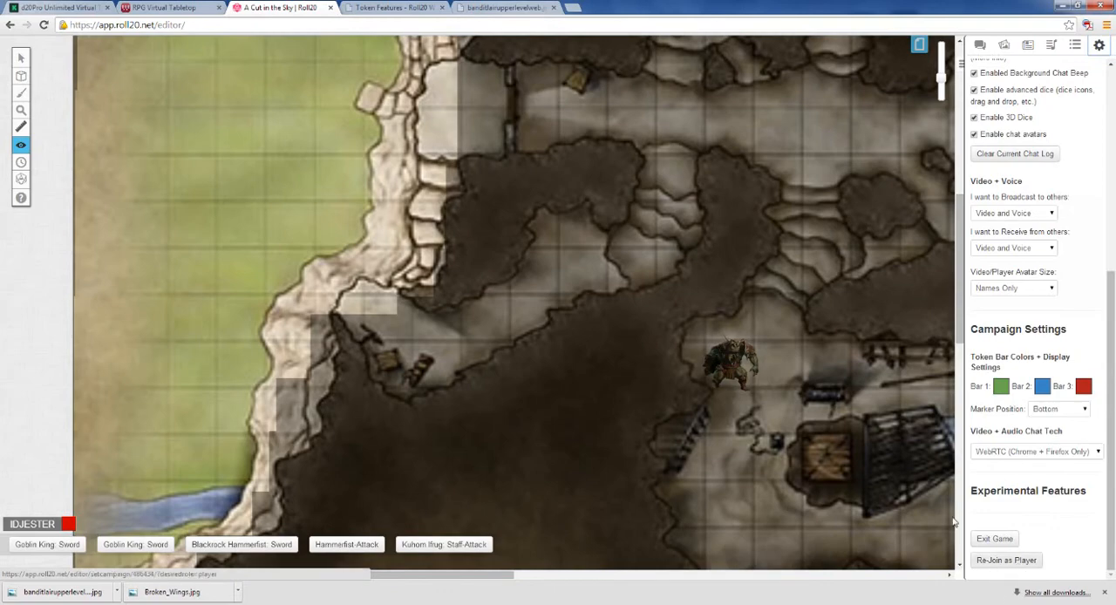
scroll(732, 366, up, 5)
scroll(731, 360, down, 8)
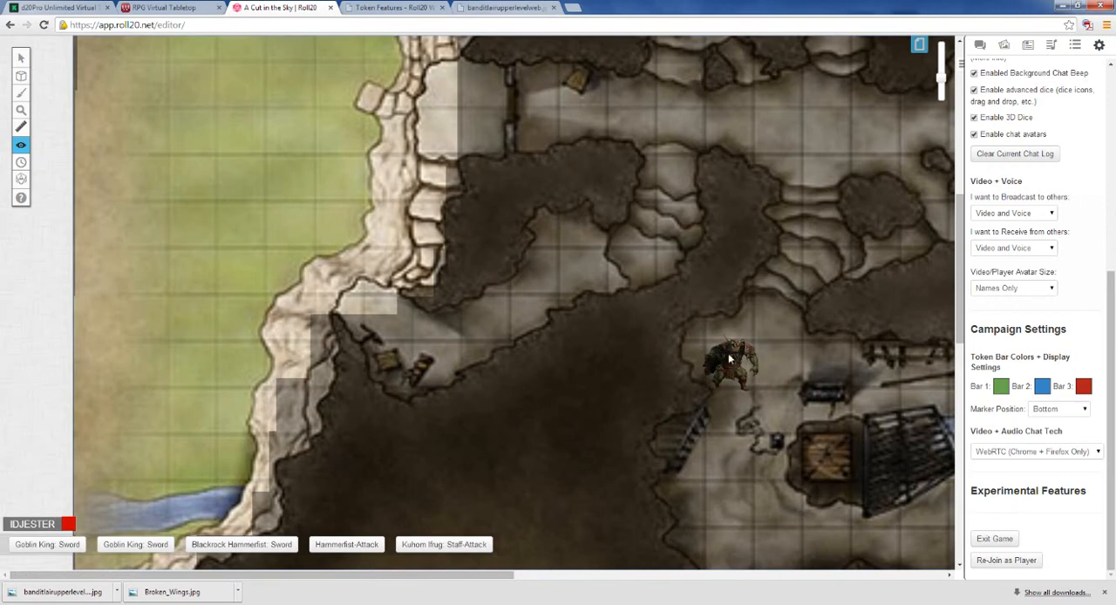
Step: Reveal a small patch of fog beside the orc and hide the area around the orc again
drag(735, 354, 691, 294)
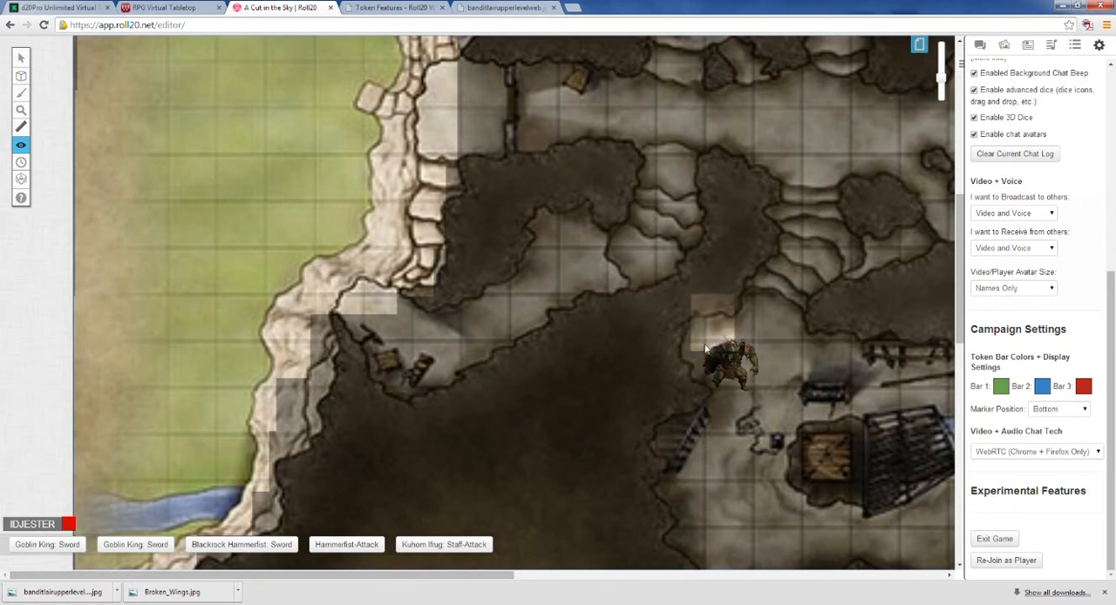
click(22, 61)
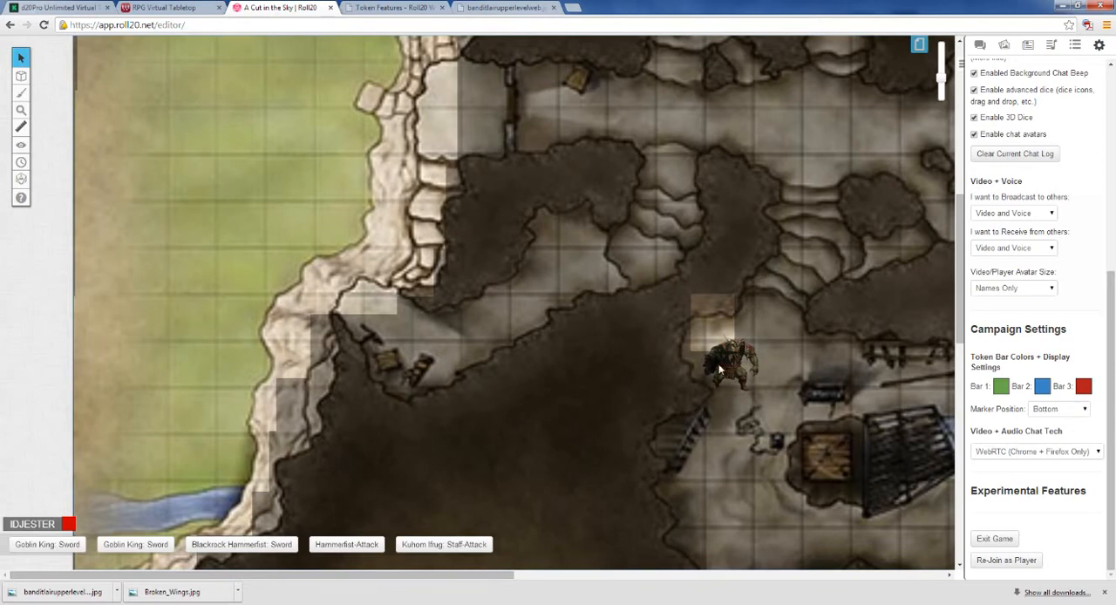
click(21, 144)
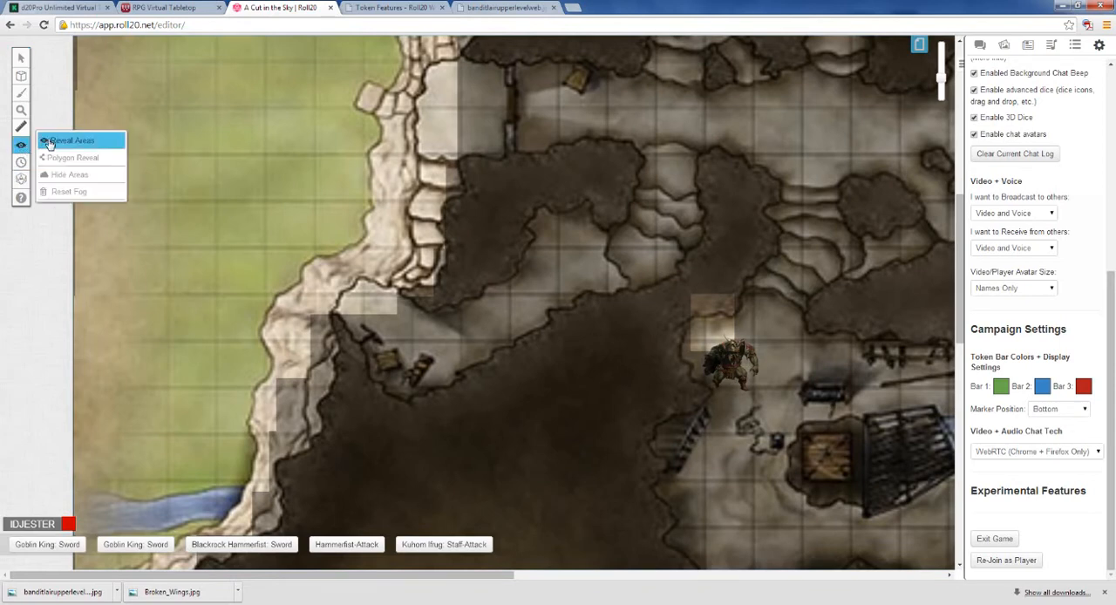
click(64, 176)
drag(668, 271, 786, 399)
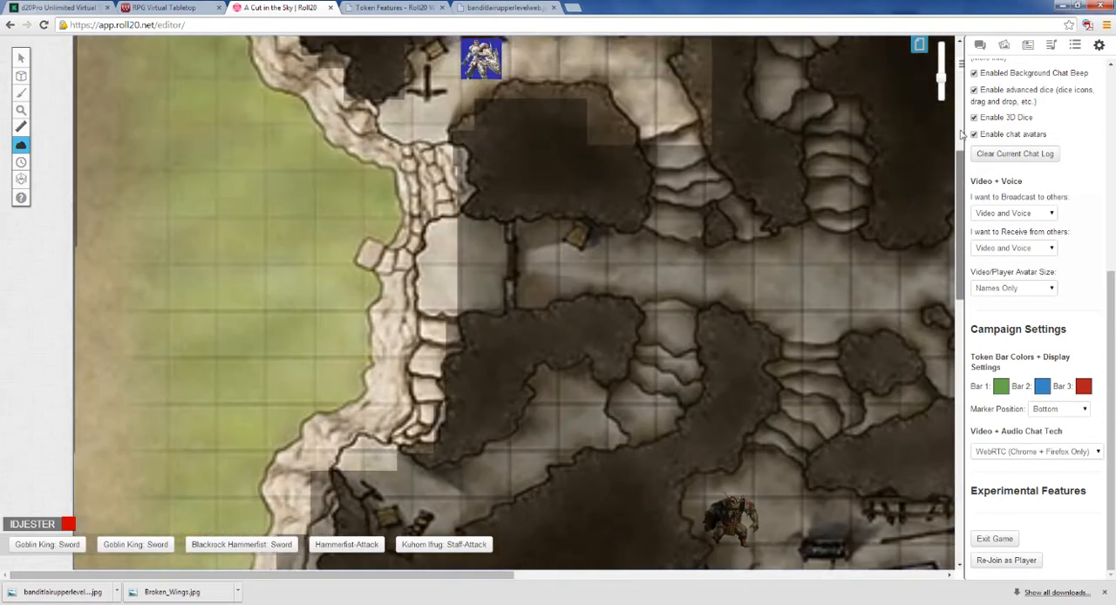
Step: Move the Blackrock Hammerfist token along the revealed upper passage to its far end above the stairs
scroll(914, 214, up, 5)
scroll(694, 171, down, 2)
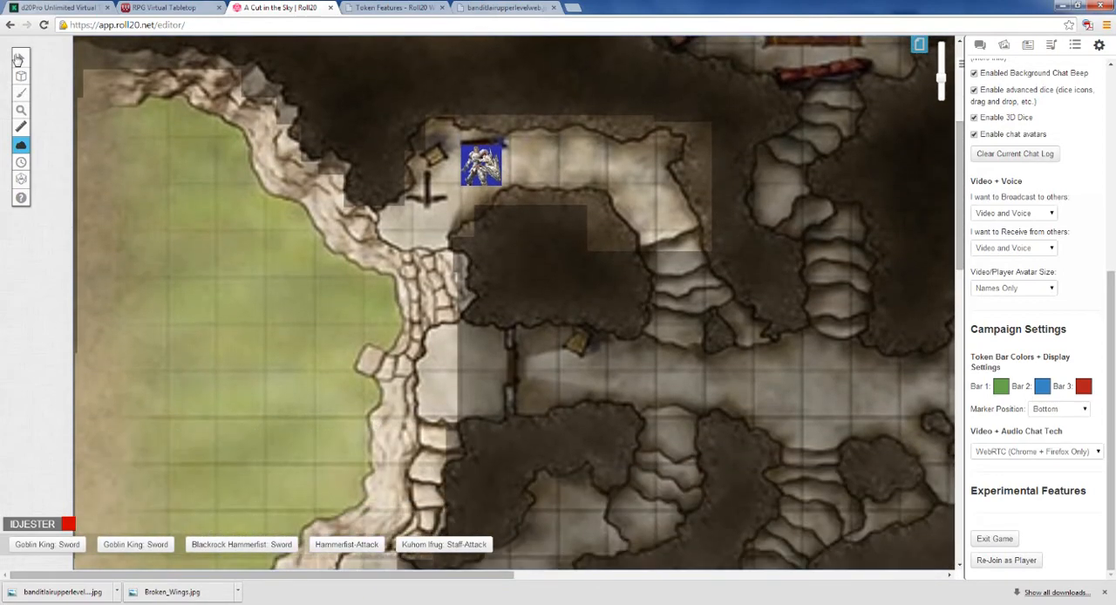
click(21, 58)
drag(481, 166, 677, 211)
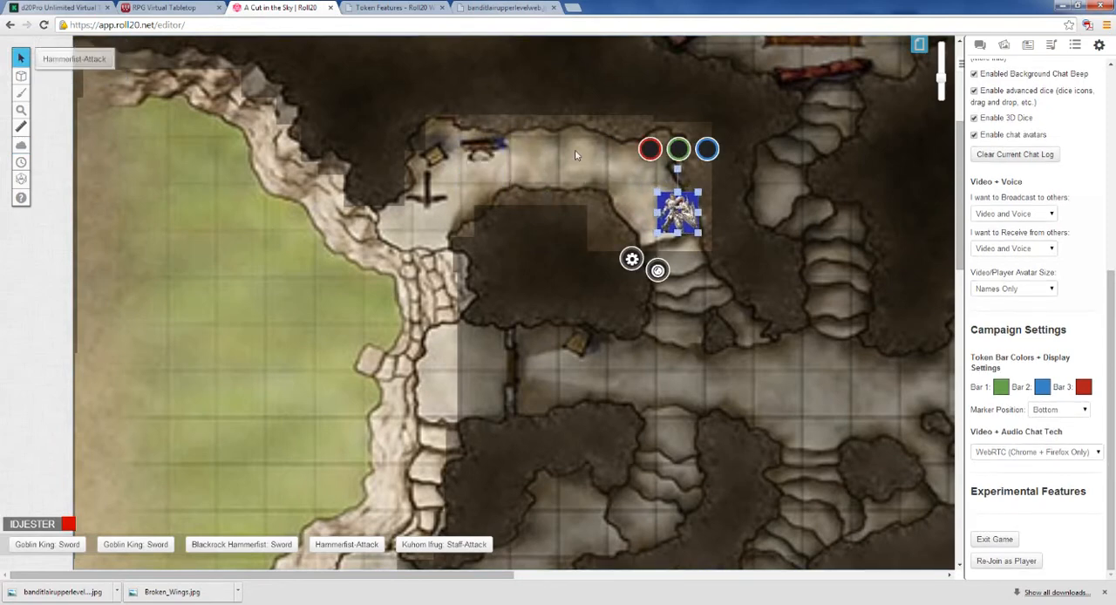
Step: Hide the grassy area and the cliff's outer edge along the map's western side under fog
mouse_move(21, 145)
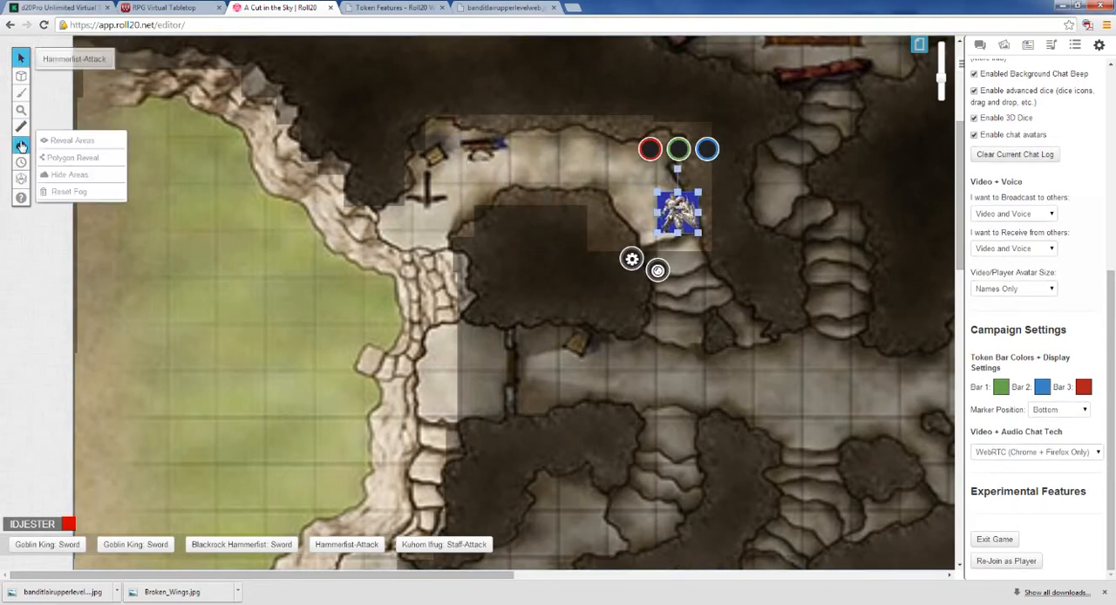
click(67, 175)
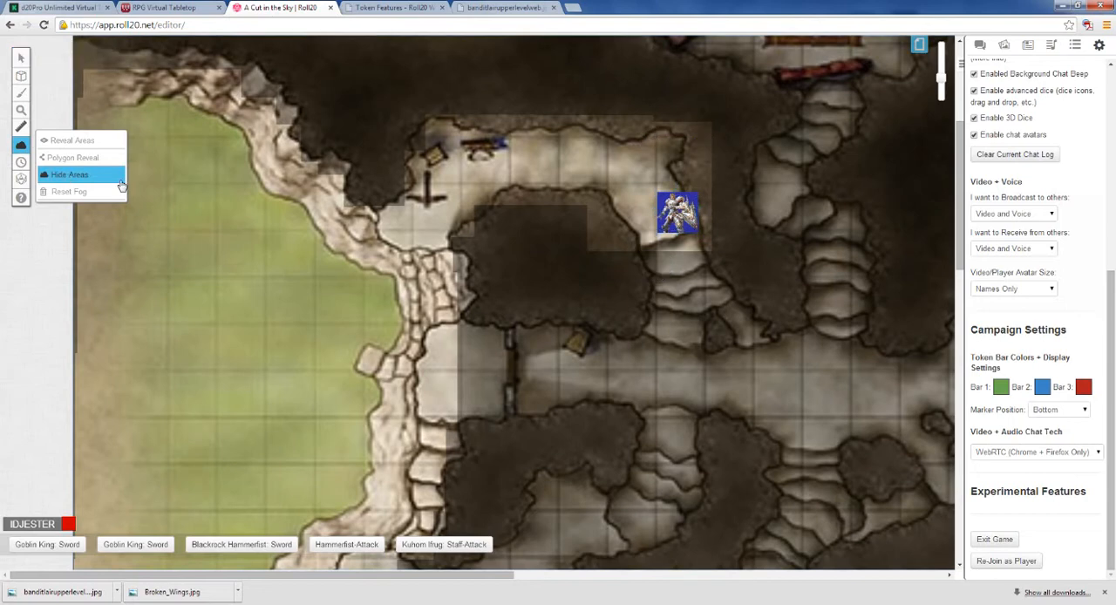
scroll(160, 172, down, 3)
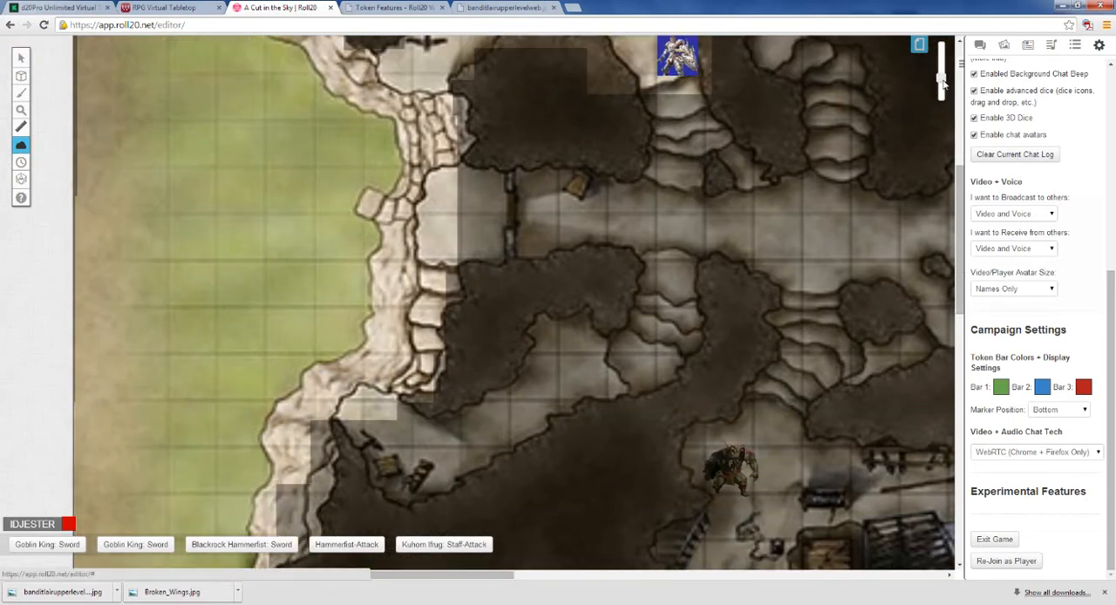
drag(942, 81, 942, 87)
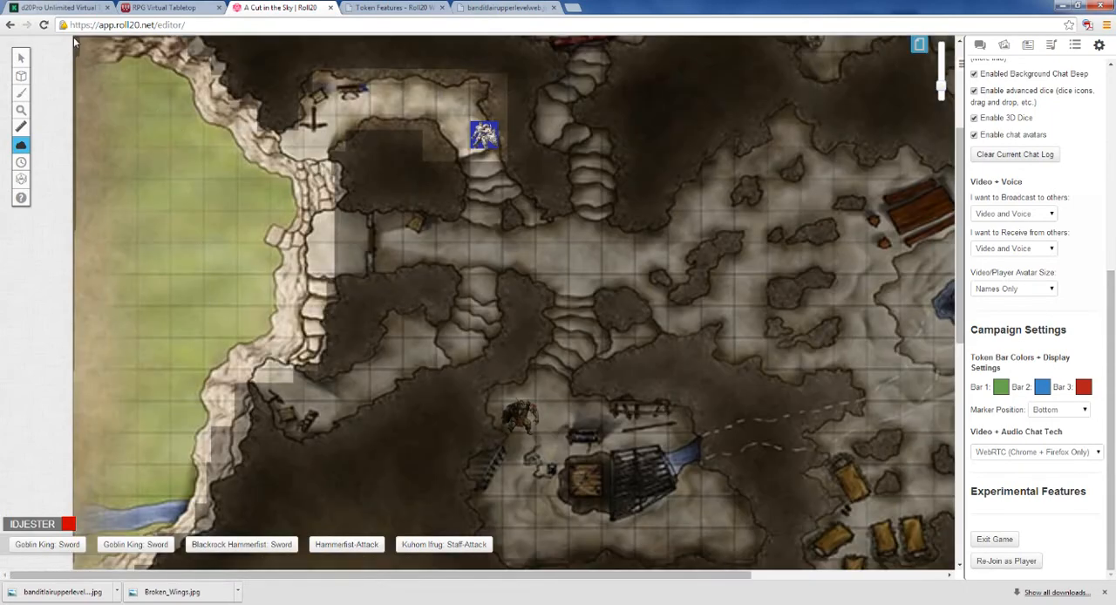
drag(74, 42, 253, 405)
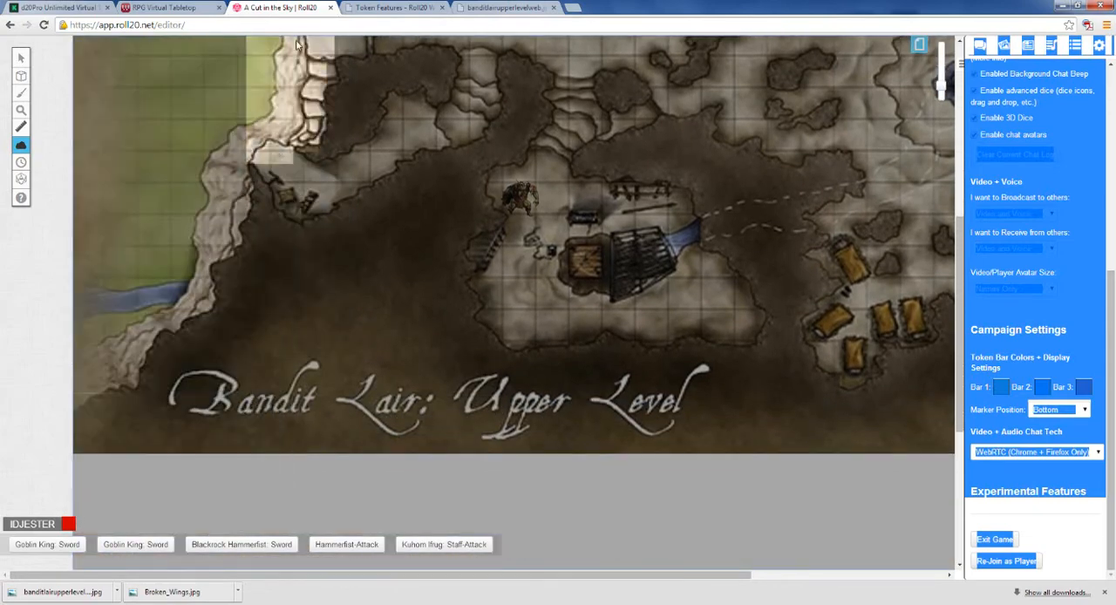
scroll(279, 114, up, 5)
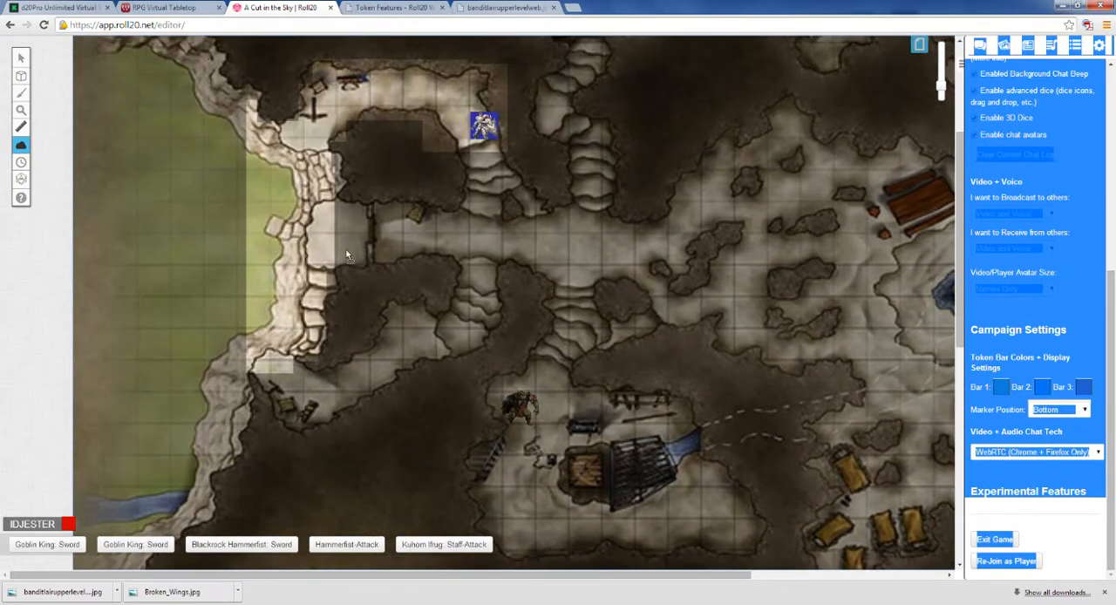
drag(346, 252, 252, 164)
drag(254, 166, 233, 97)
drag(218, 77, 356, 398)
drag(356, 341, 363, 383)
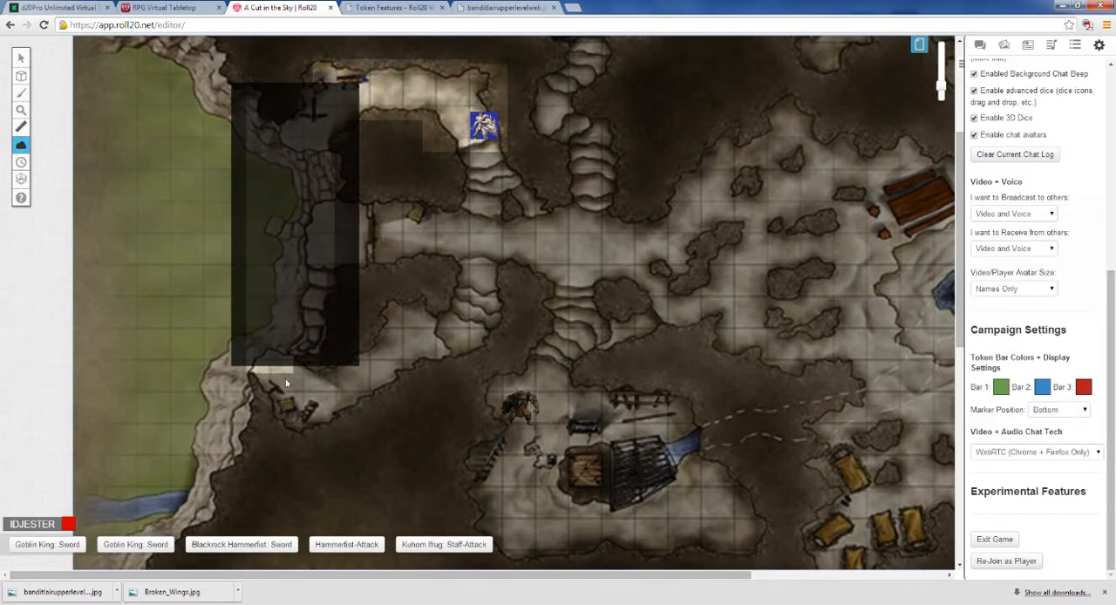
drag(253, 364, 220, 357)
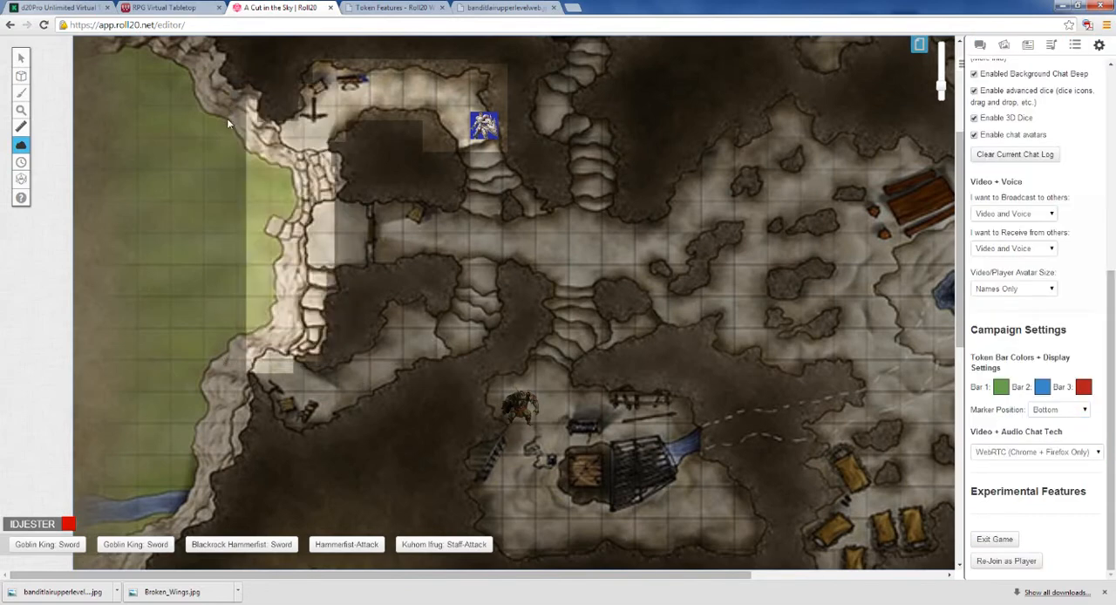
Step: Hide the remaining grass, the stone cliff path and the outer part of the upper cave entrance under fog
mouse_move(21, 144)
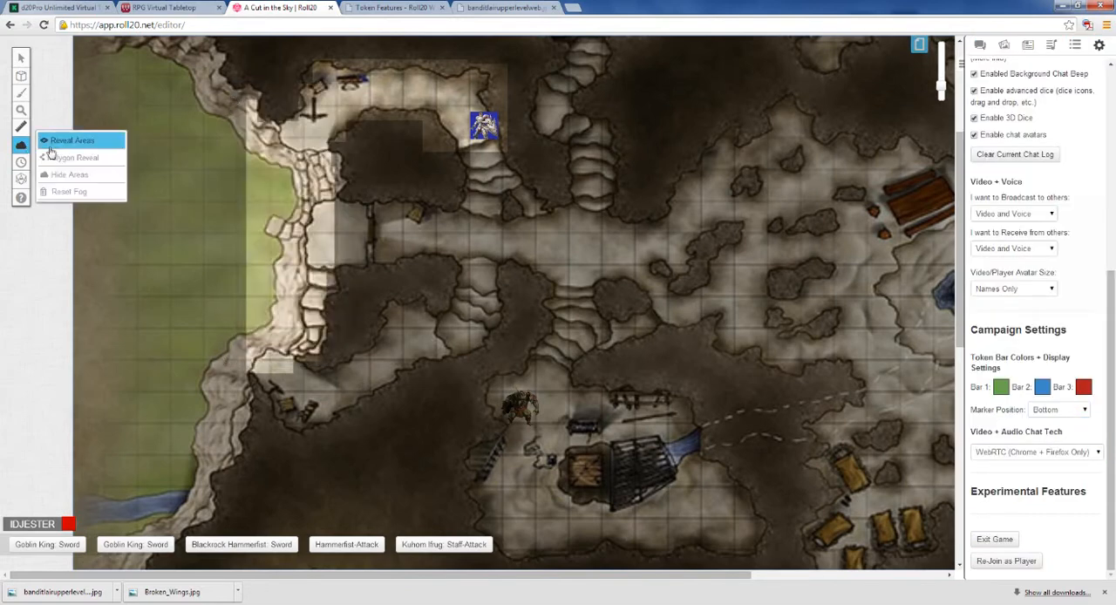
click(105, 175)
drag(225, 84, 370, 431)
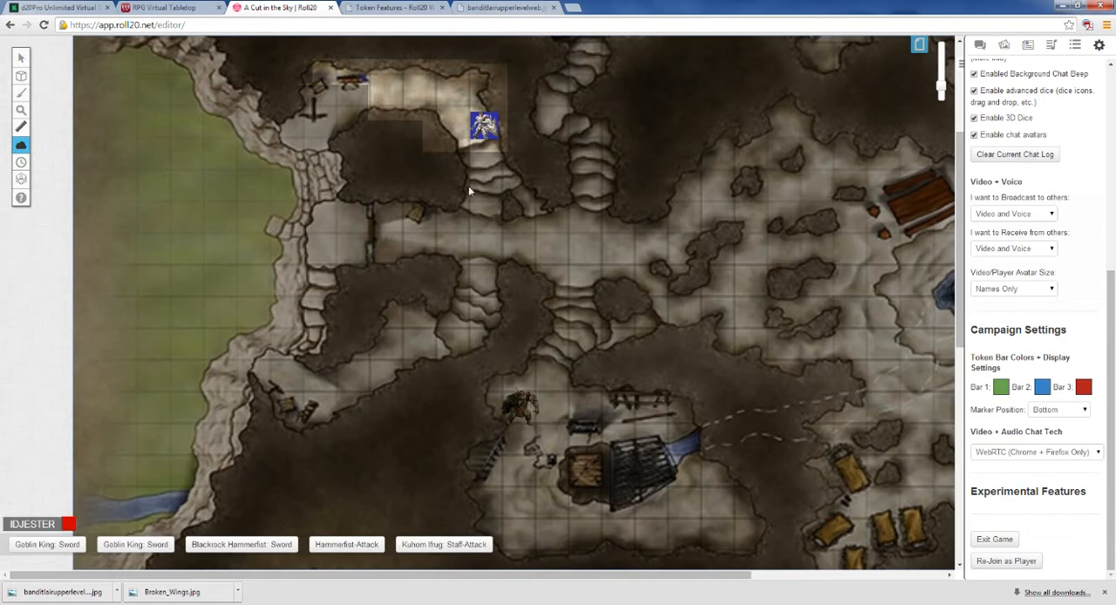
Step: Reveal the fog over the stairs below the Blackrock Hammerfist token, the adjoining stretch of the central corridor and the stairs below it
mouse_move(21, 150)
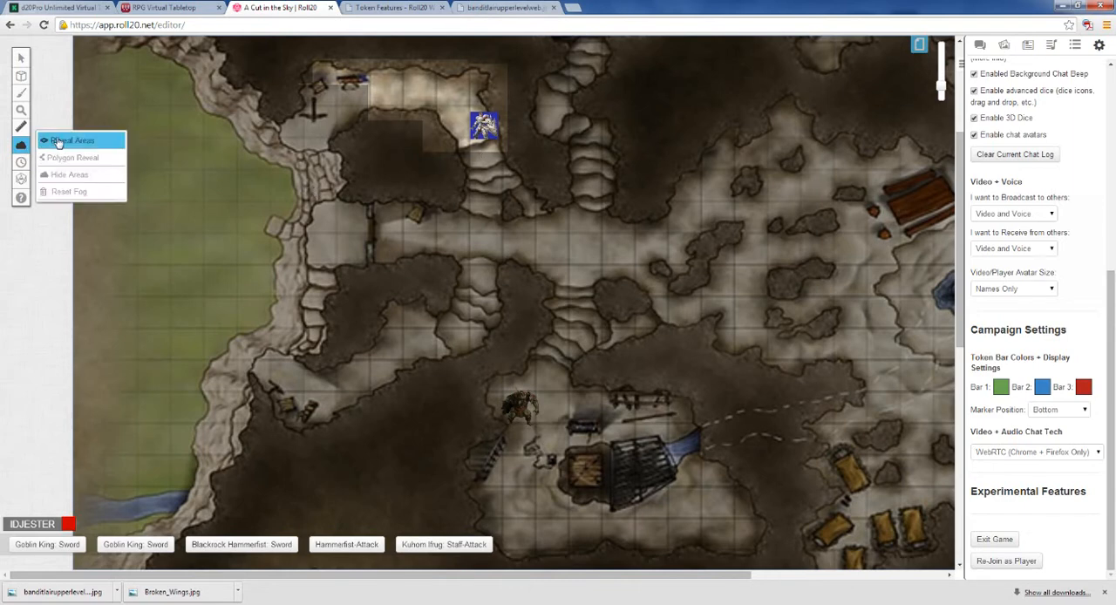
click(57, 138)
drag(456, 137, 495, 260)
drag(506, 189, 568, 265)
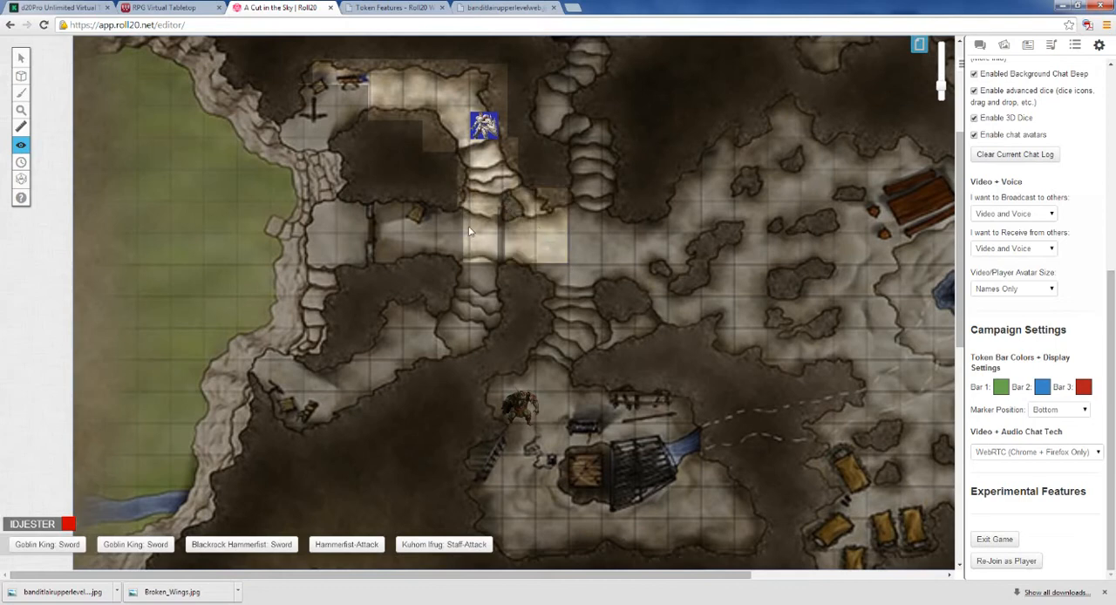
drag(470, 228, 516, 273)
drag(425, 193, 504, 312)
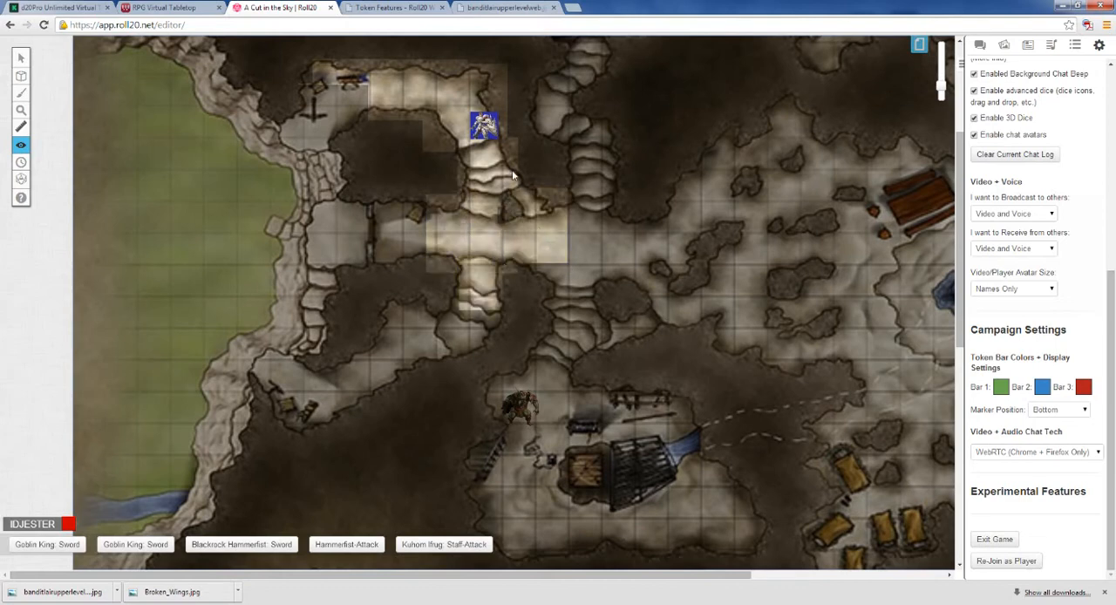
drag(512, 171, 541, 204)
Step: Try to open the editing options of the orc token in the lower room, and look at the available layers
click(21, 57)
scroll(578, 351, down, 2)
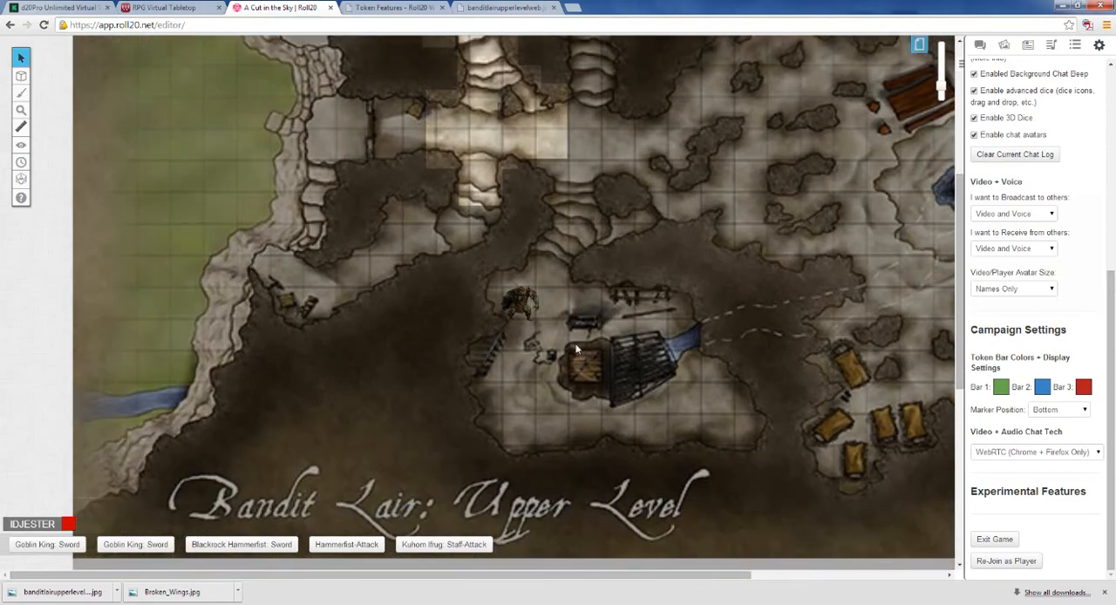
right_click(522, 303)
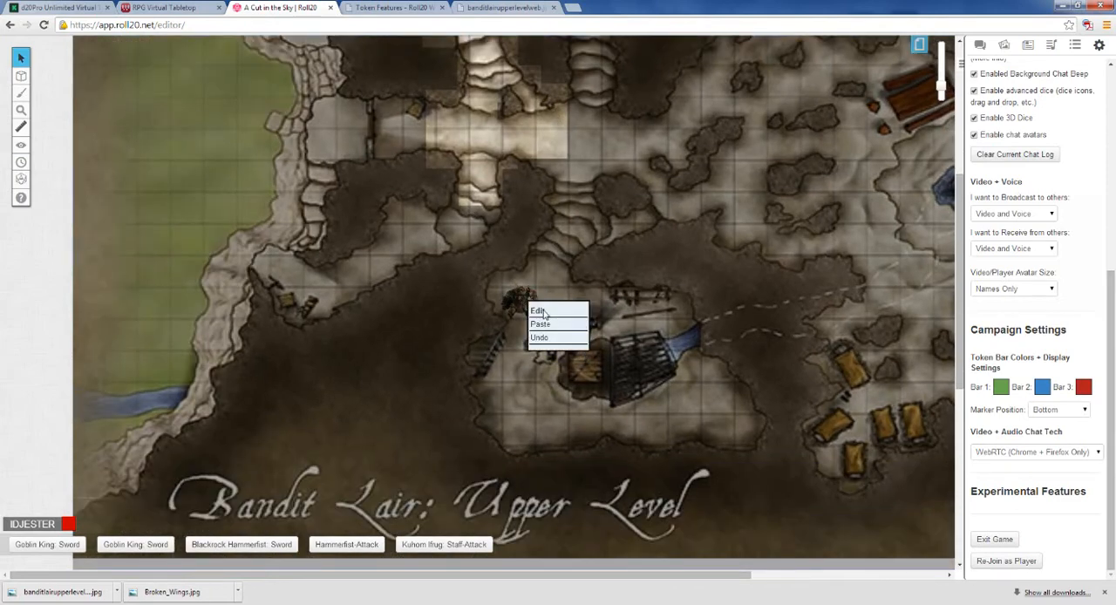
click(465, 345)
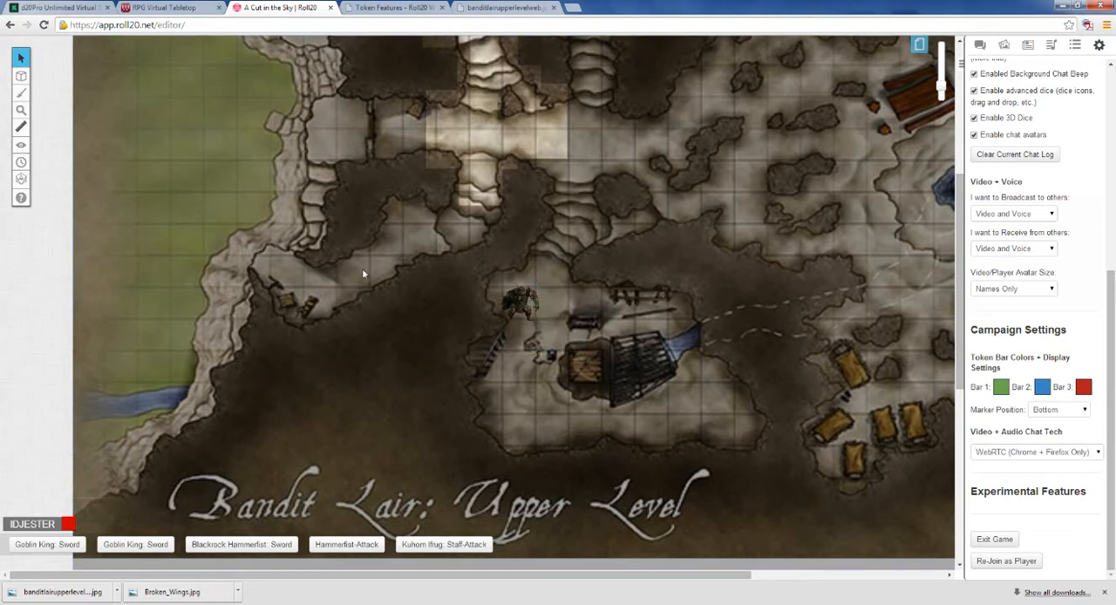
mouse_move(20, 77)
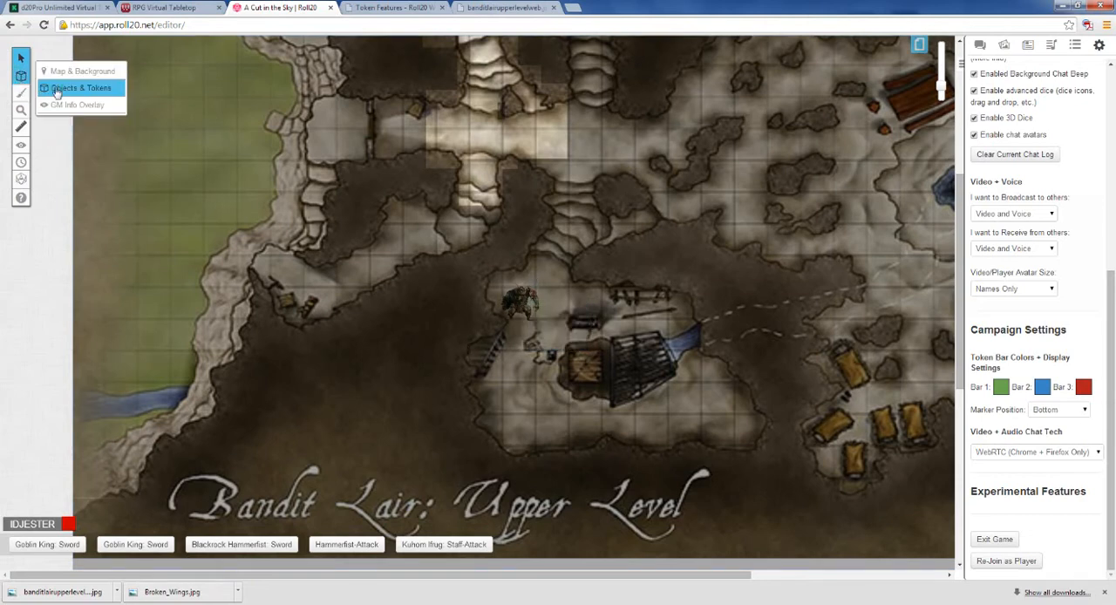
mouse_move(21, 57)
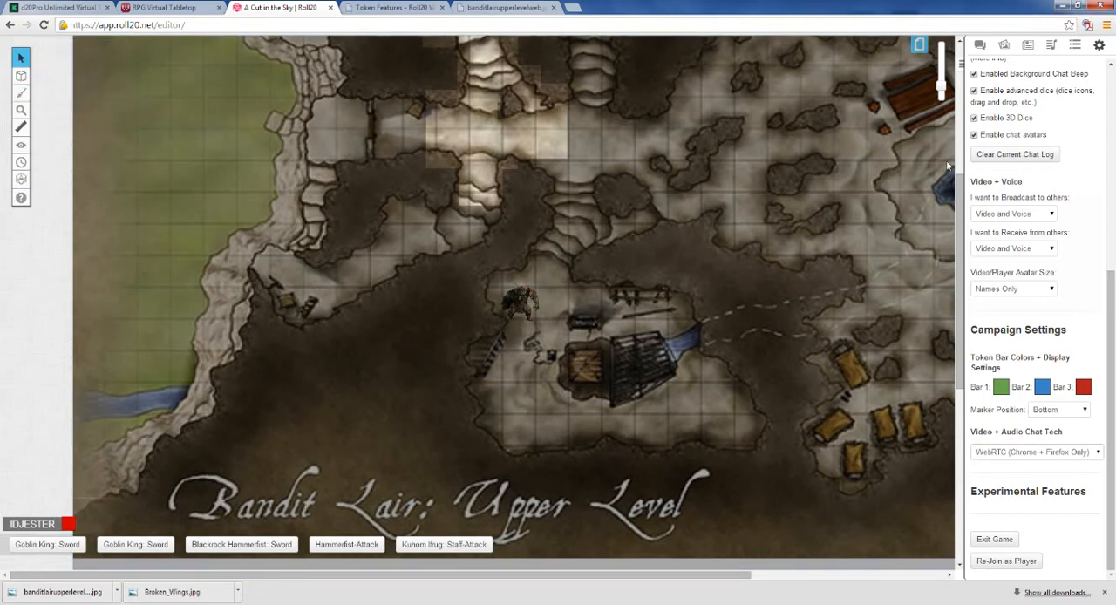
Step: Search the token library for "orc" and place the first library orc in the central corridor, just east of the revealed crossing
drag(942, 96, 942, 89)
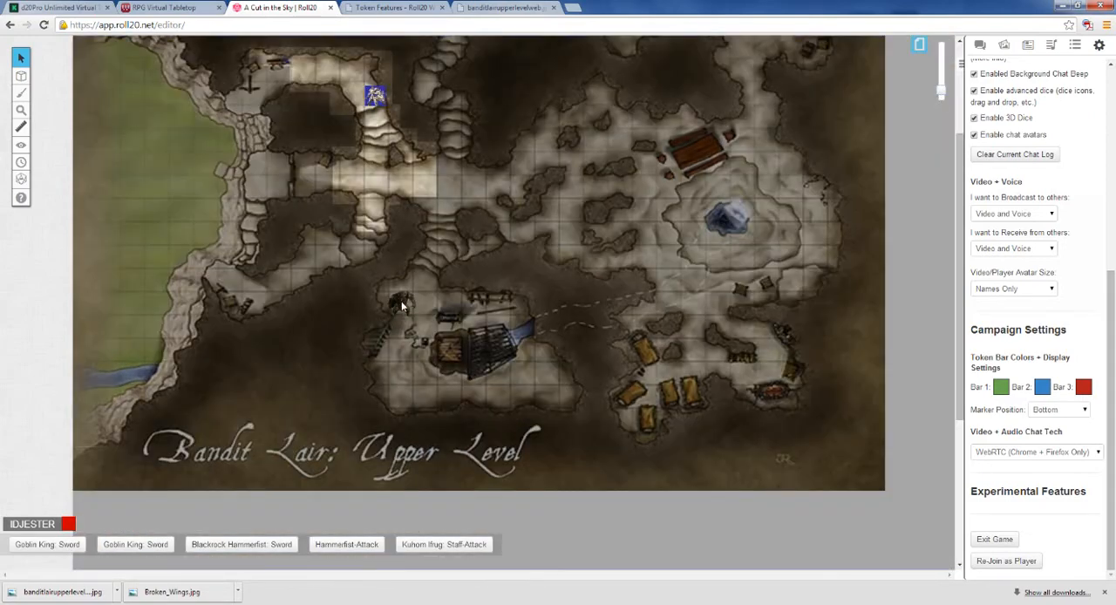
scroll(401, 305, up, 2)
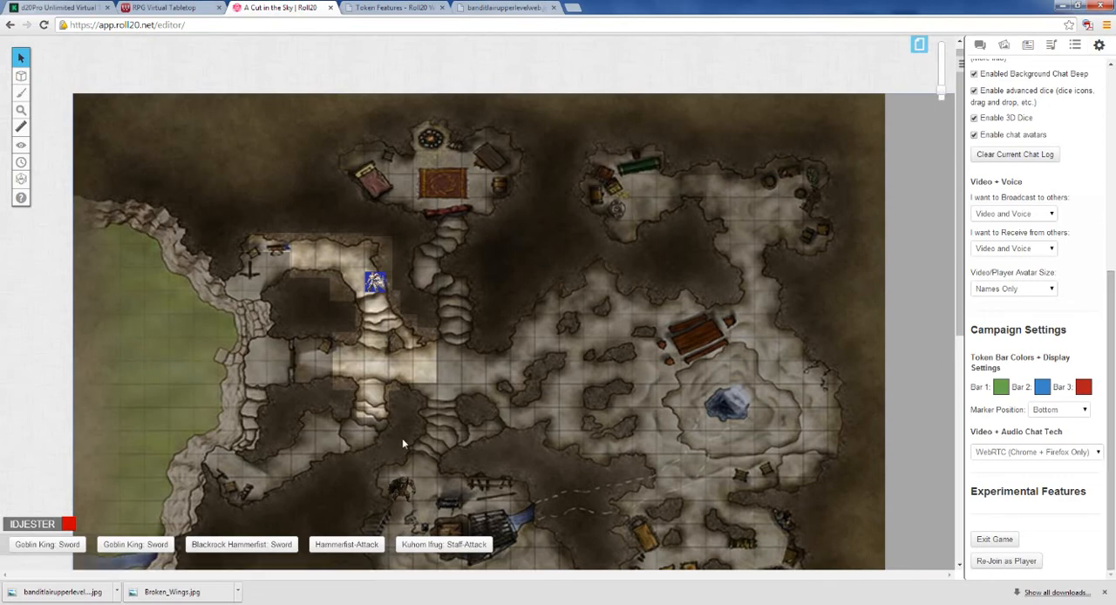
scroll(403, 442, down, 2)
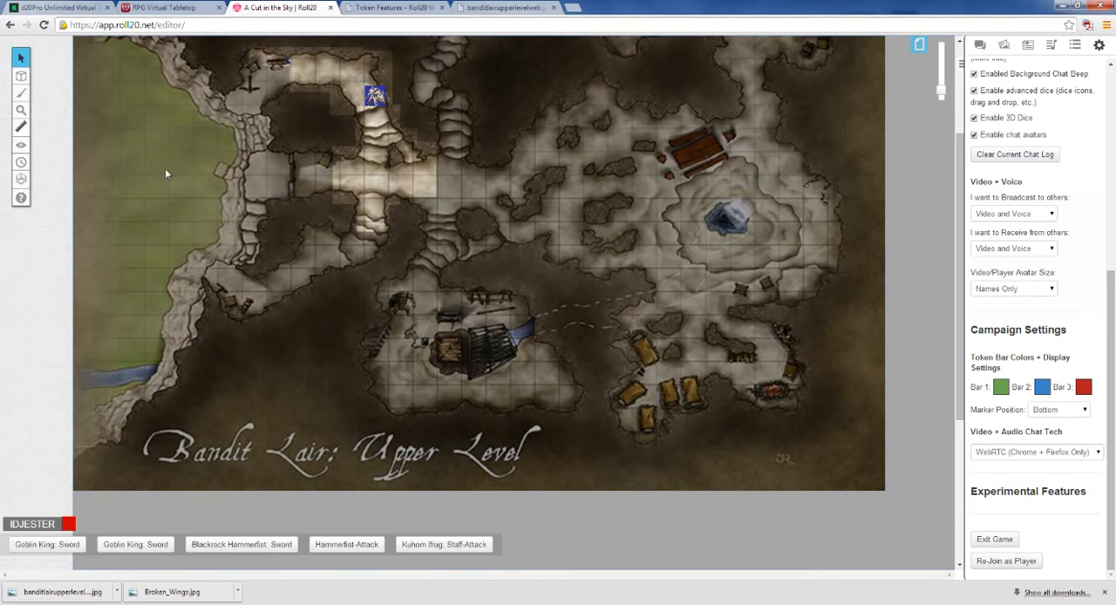
click(1004, 46)
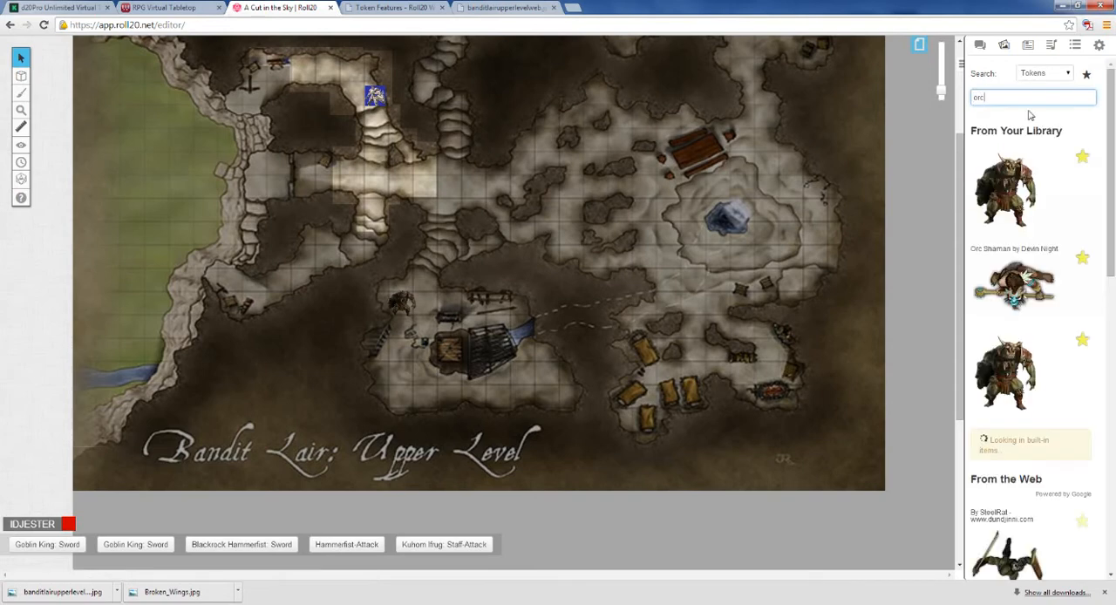
drag(1009, 192, 451, 185)
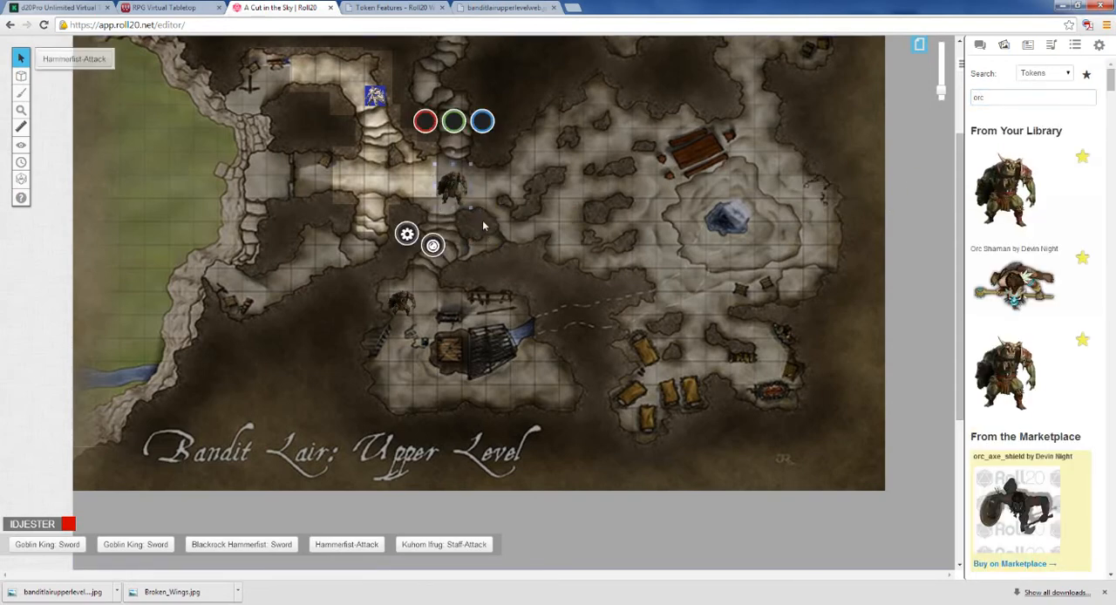
Step: Shrink the newly placed orc token in the central corridor slightly
click(405, 308)
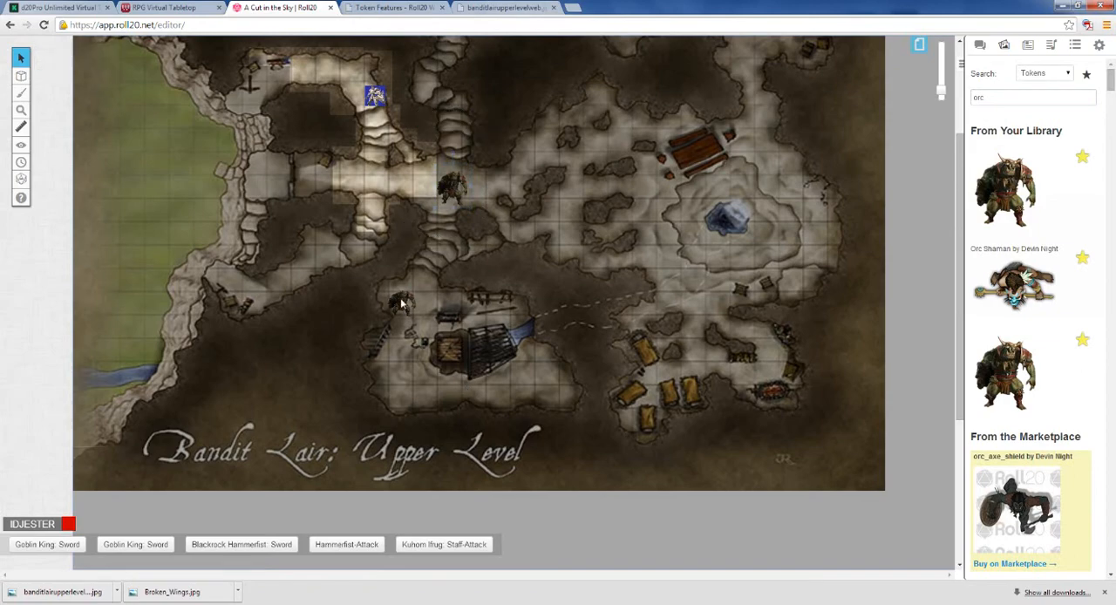
scroll(401, 304, up, 5)
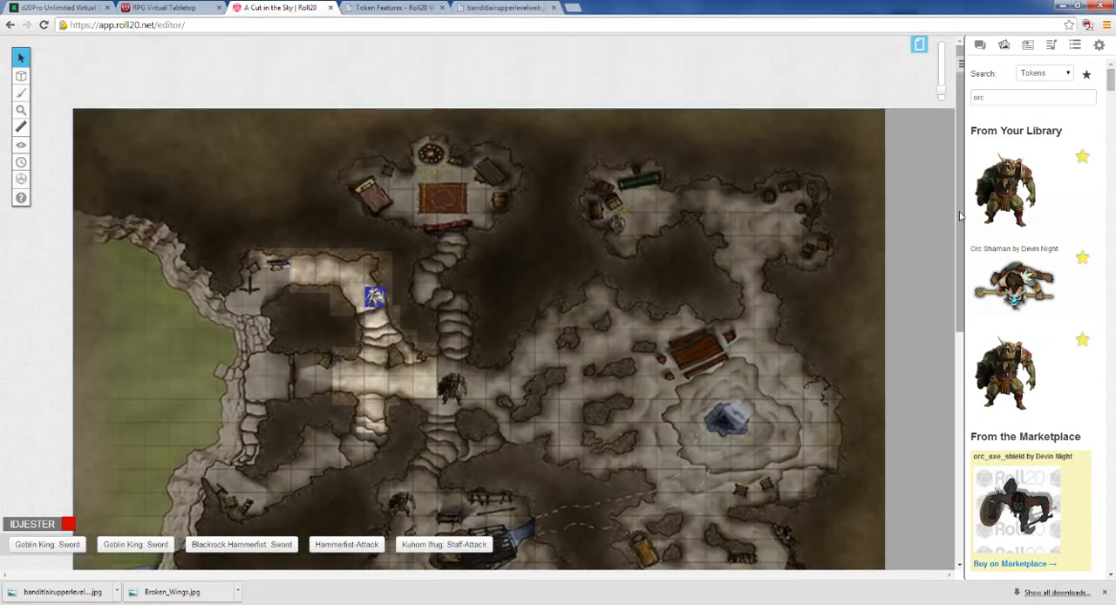
scroll(536, 336, down, 4)
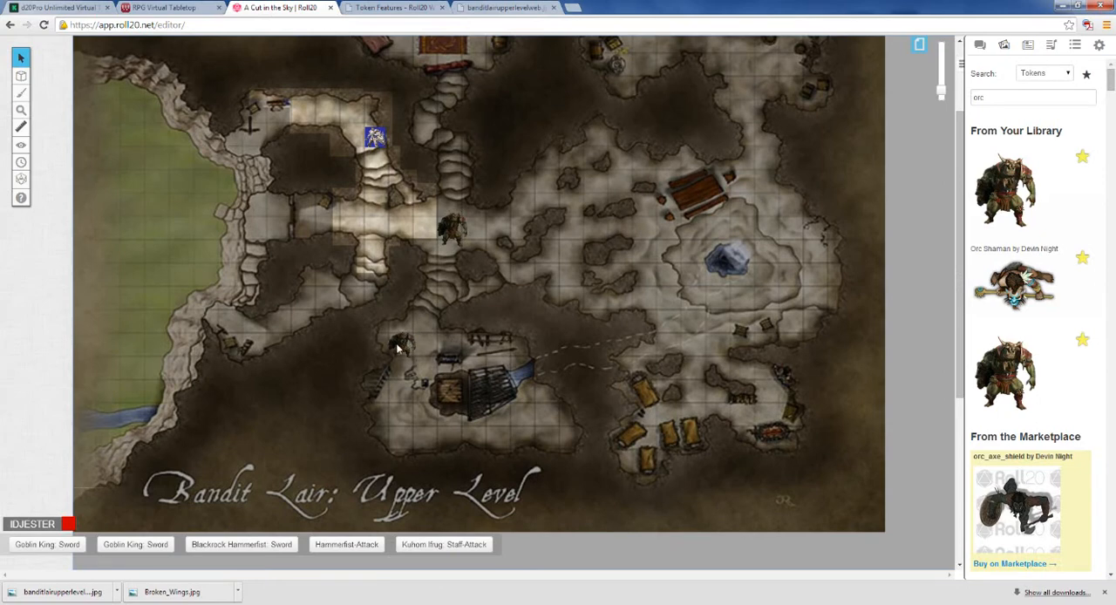
click(449, 232)
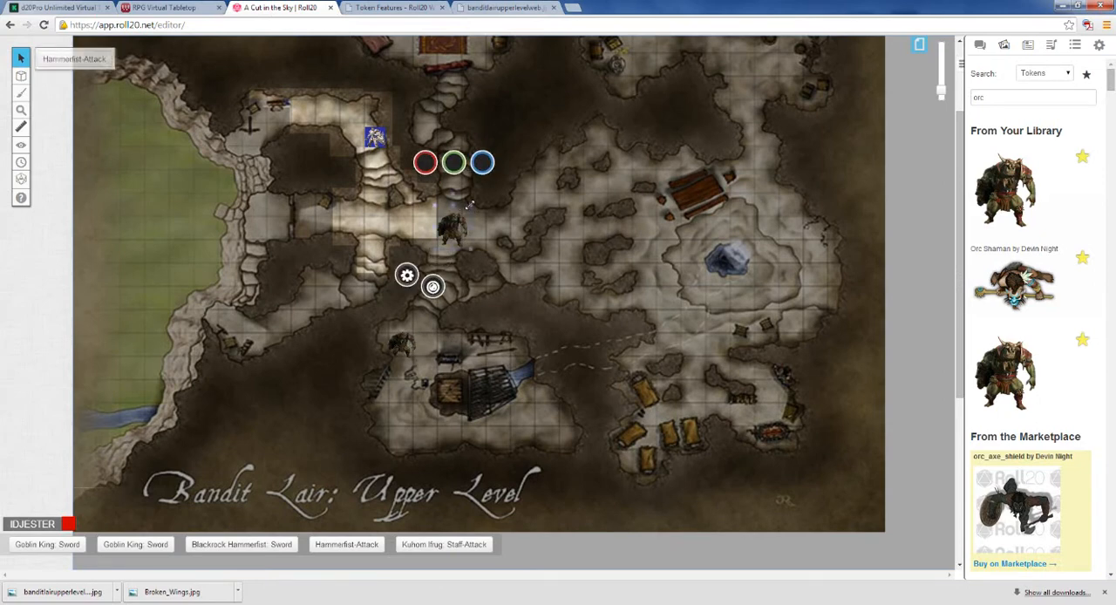
drag(469, 205, 452, 213)
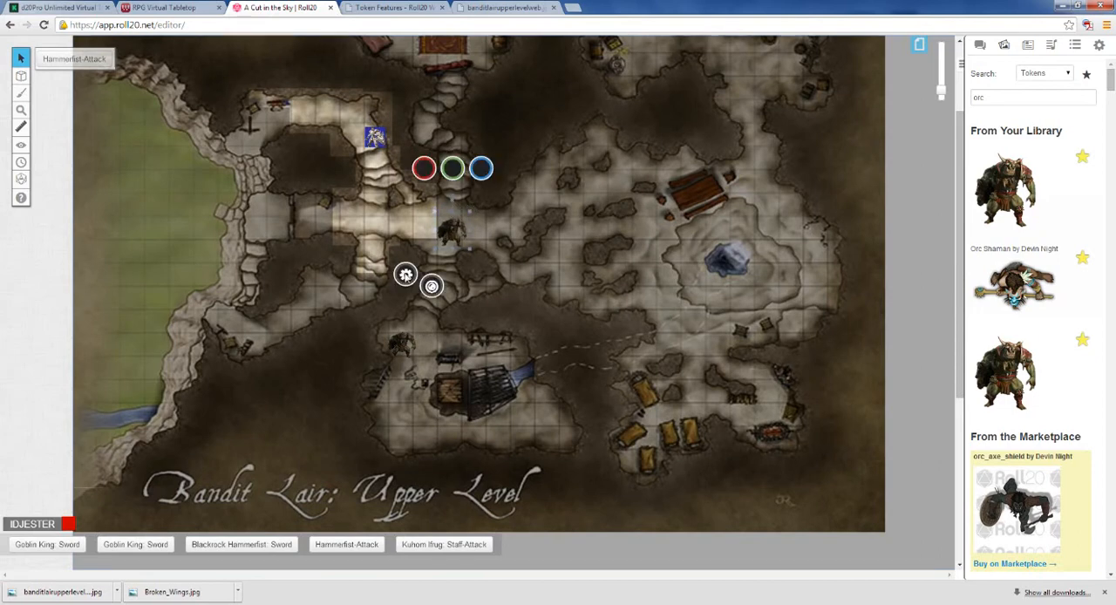
Step: Set the new orc token's Bar 3 to 21 / 21, Bar 2 to 14 and Bar 1 to 30
click(406, 275)
click(565, 256)
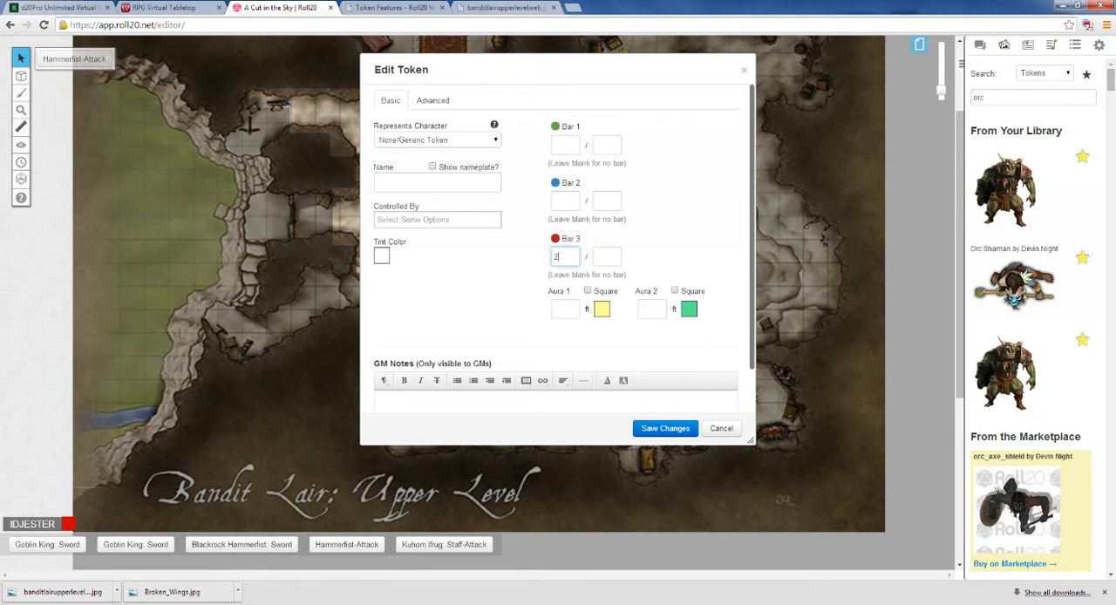
text(21)
key(Tab)
text(21)
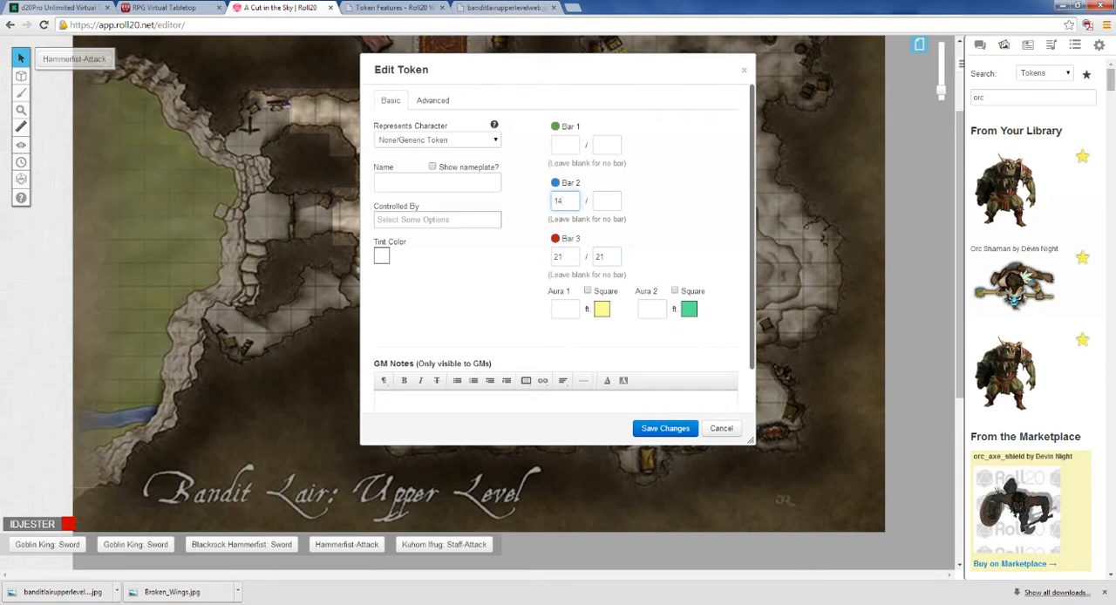
key(Tab)
Step: Name the token Orc Grunt with its nameplate shown, give control of it to the GM's own account, and save the changes
click(432, 168)
key(Tab)
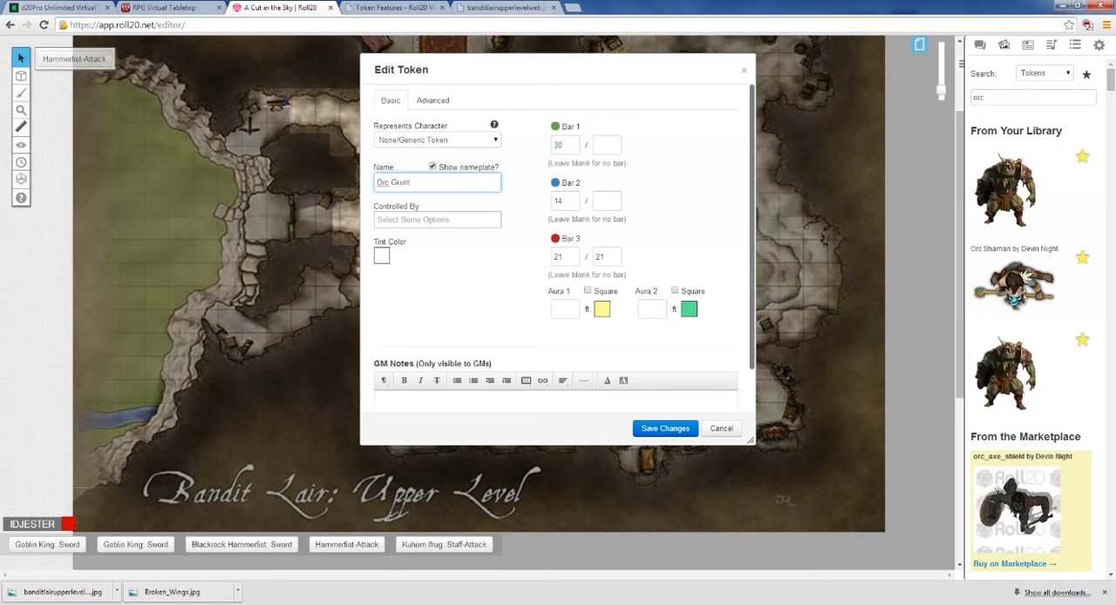
click(436, 218)
click(410, 247)
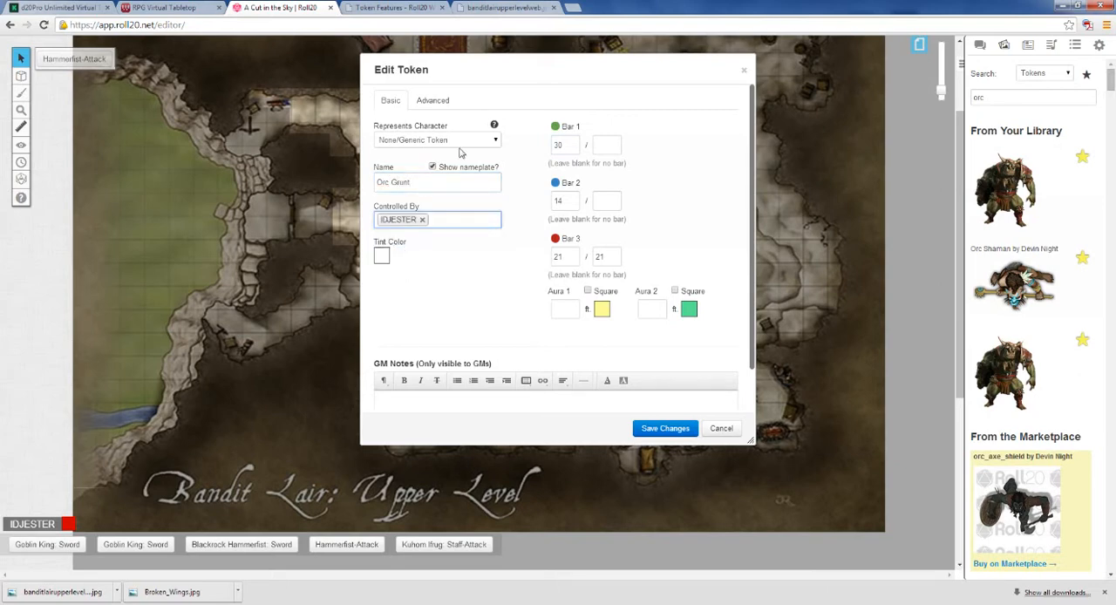
click(655, 427)
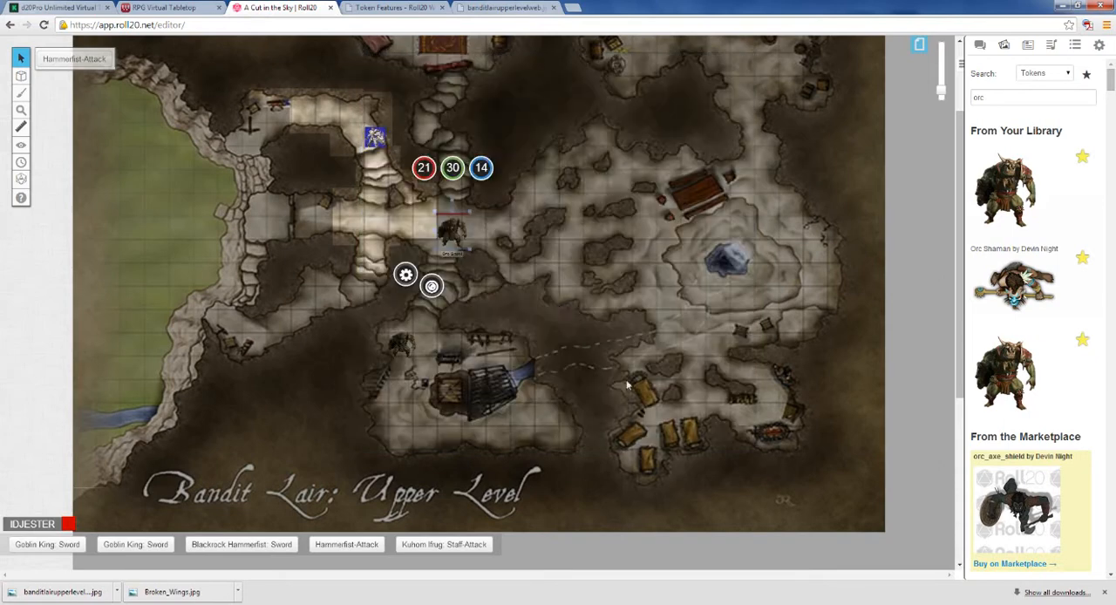
Step: Move the Orc Grunt token one square east in the corridor and paste a copy of it farther east
drag(452, 229, 474, 223)
right_click(479, 224)
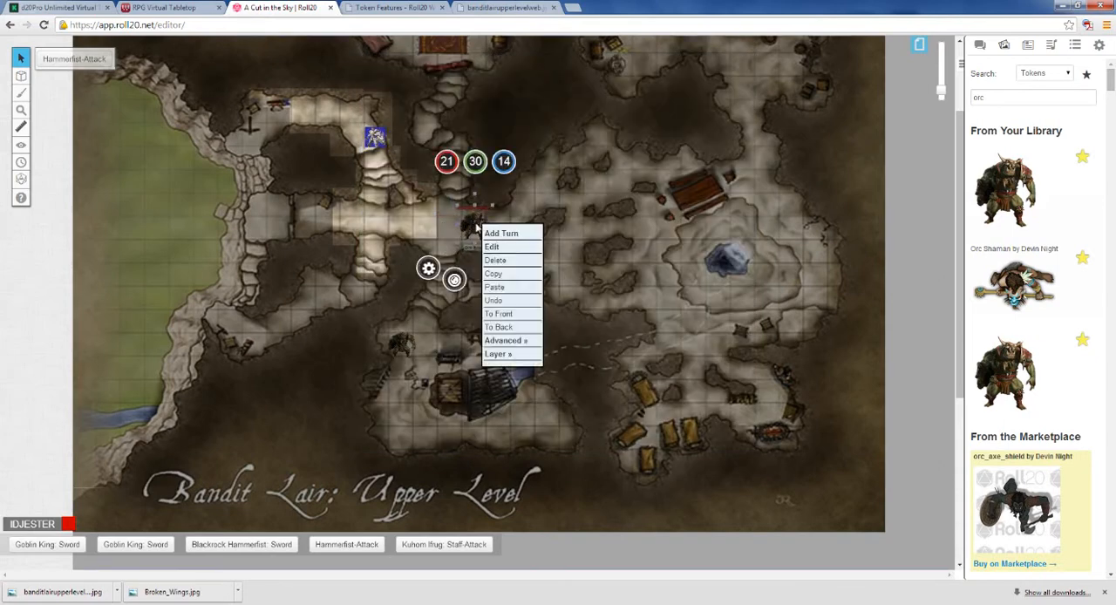
click(509, 275)
right_click(536, 221)
click(558, 285)
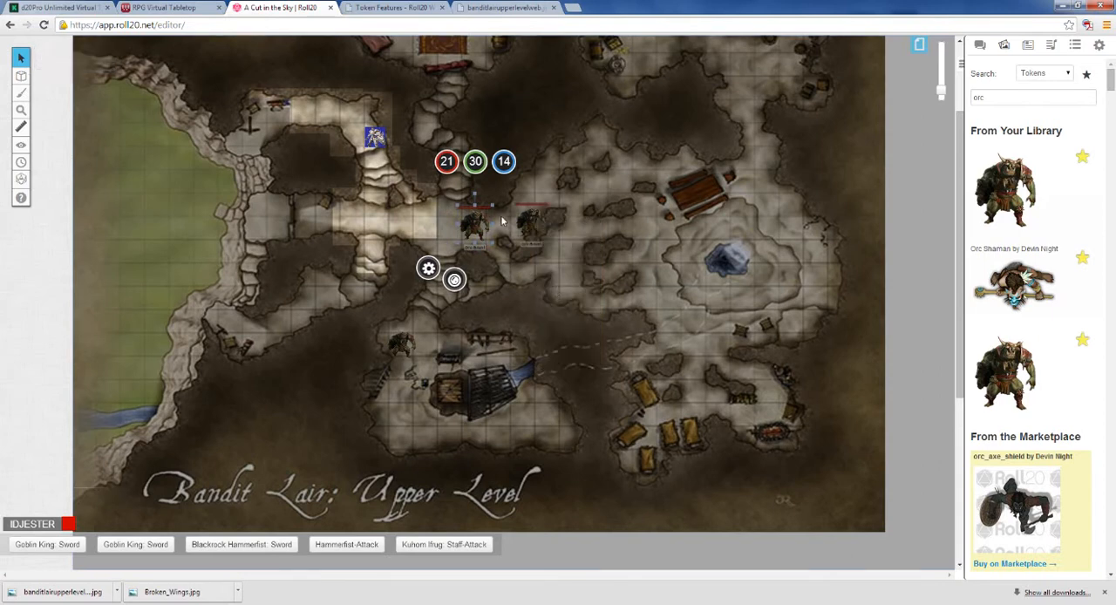
Step: Move the Orc Grunt copy about two squares north and paste a third Orc Grunt token south of it
drag(530, 224, 531, 182)
right_click(539, 190)
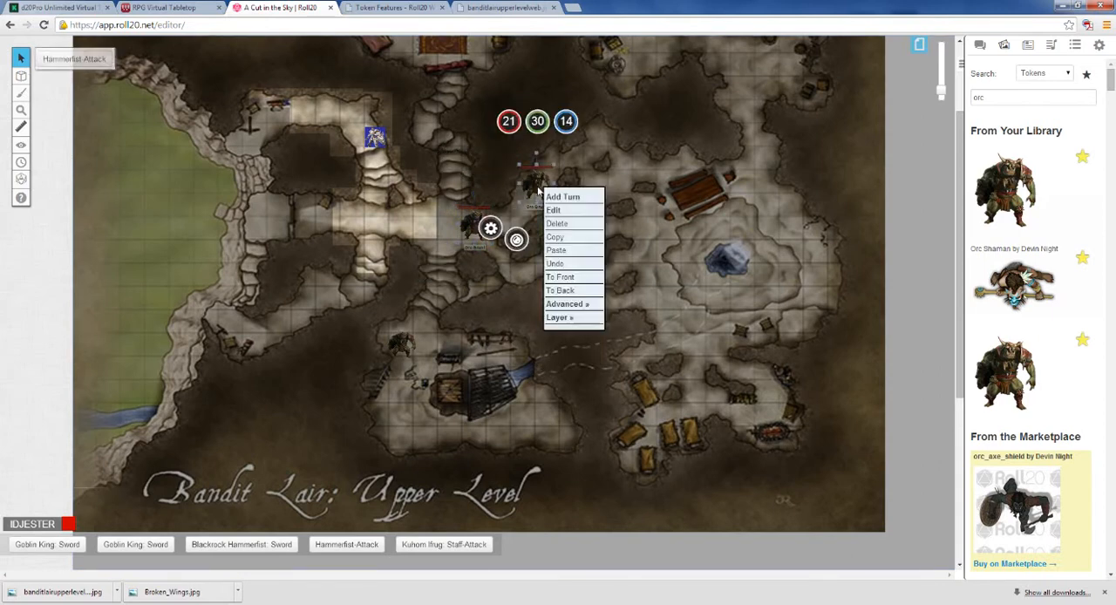
click(556, 252)
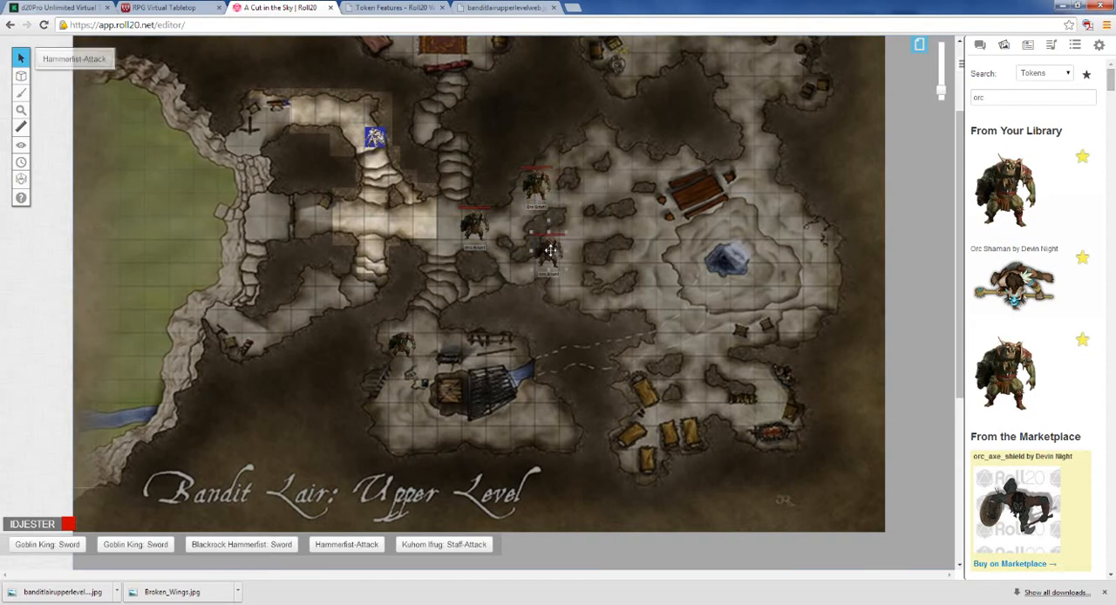
double_click(547, 251)
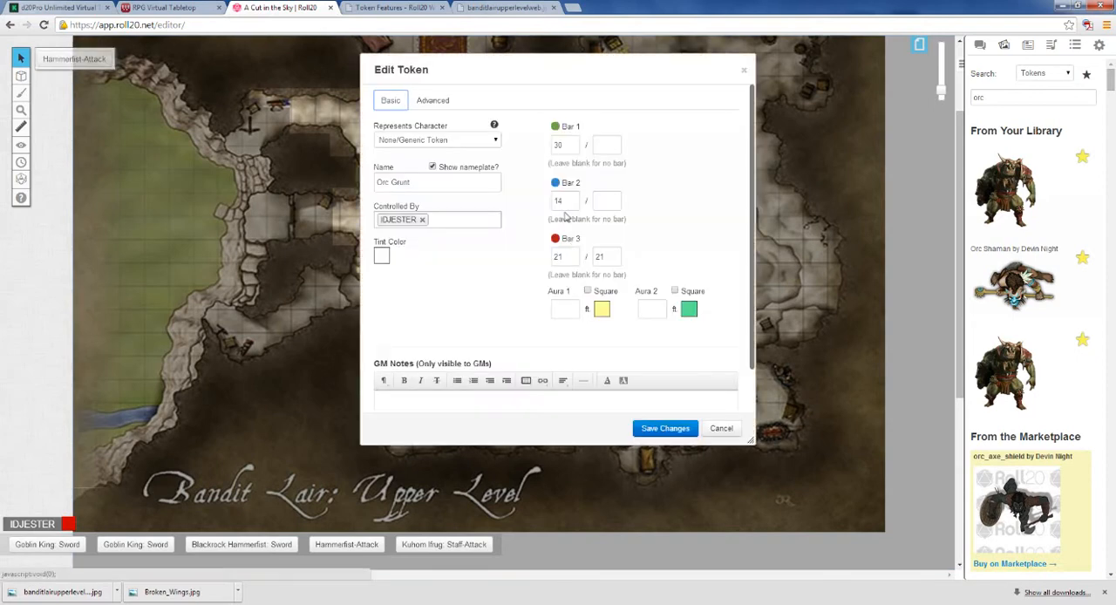
click(720, 429)
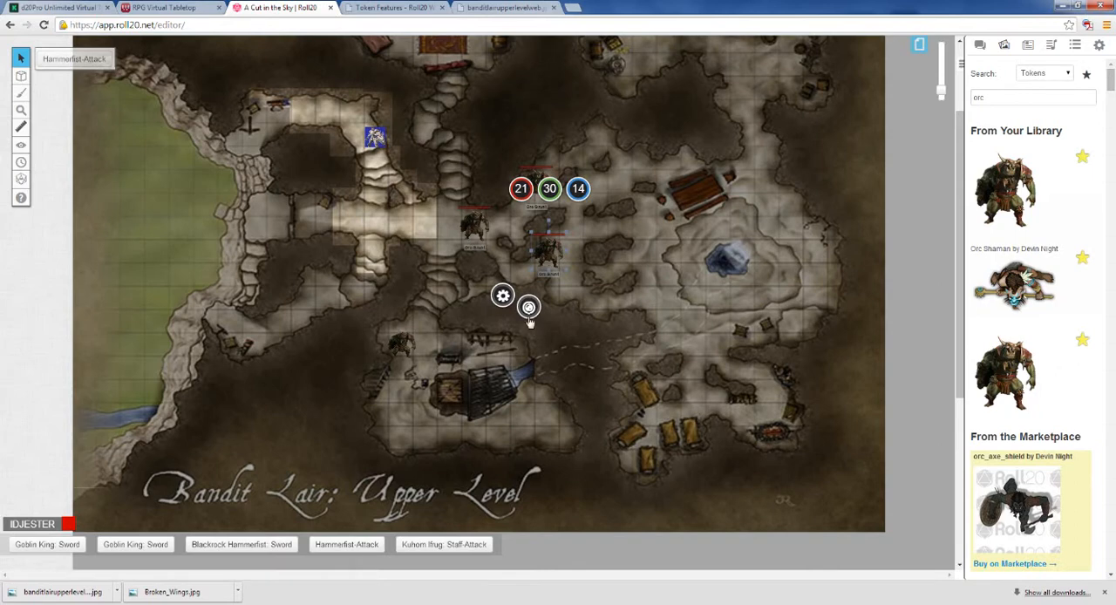
Step: Mark the three Orc Grunt tokens with distinct status dots: green for the southern, red for the western and purple for the northern one
click(529, 307)
click(590, 286)
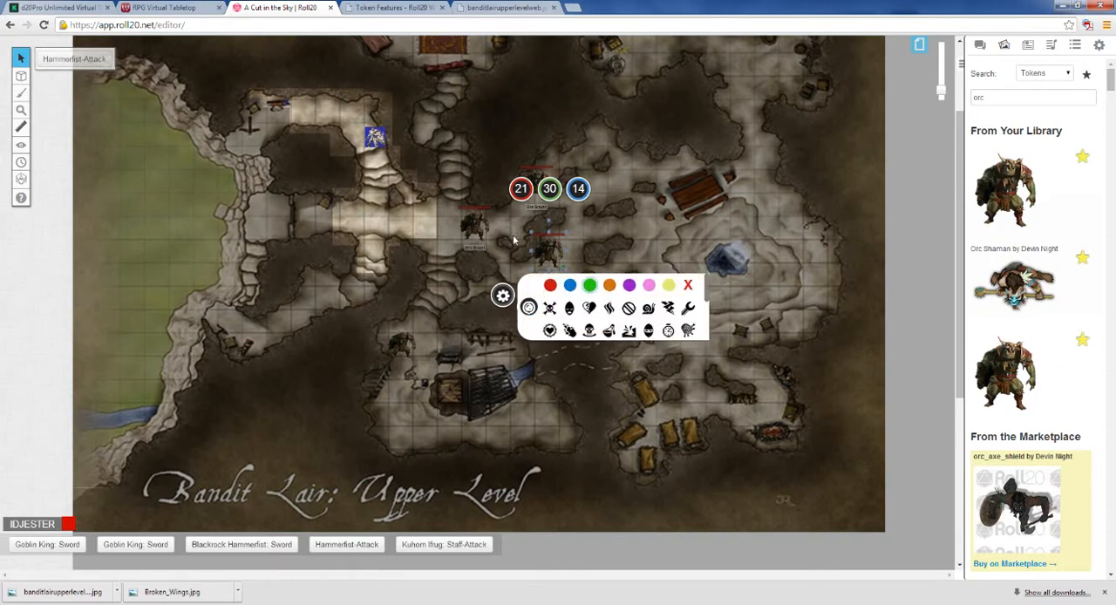
click(528, 307)
click(474, 228)
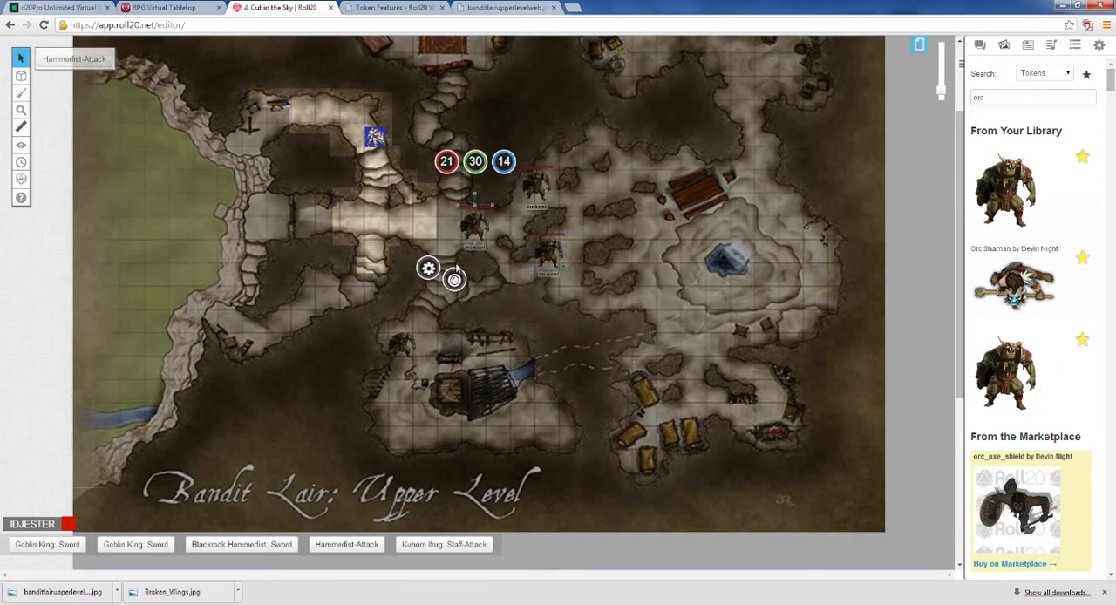
click(454, 278)
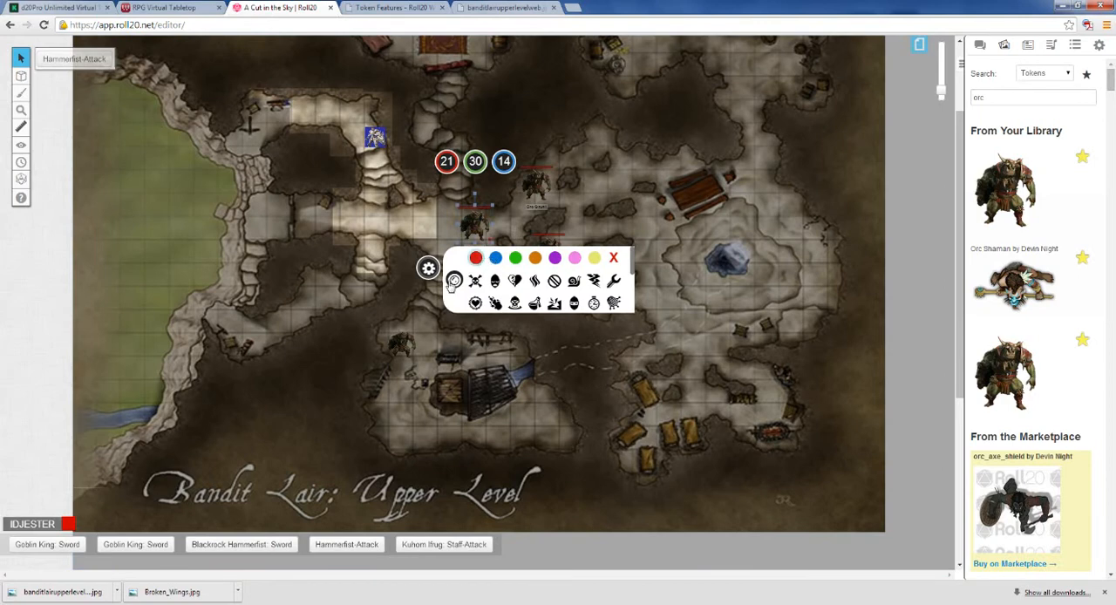
click(454, 278)
click(535, 184)
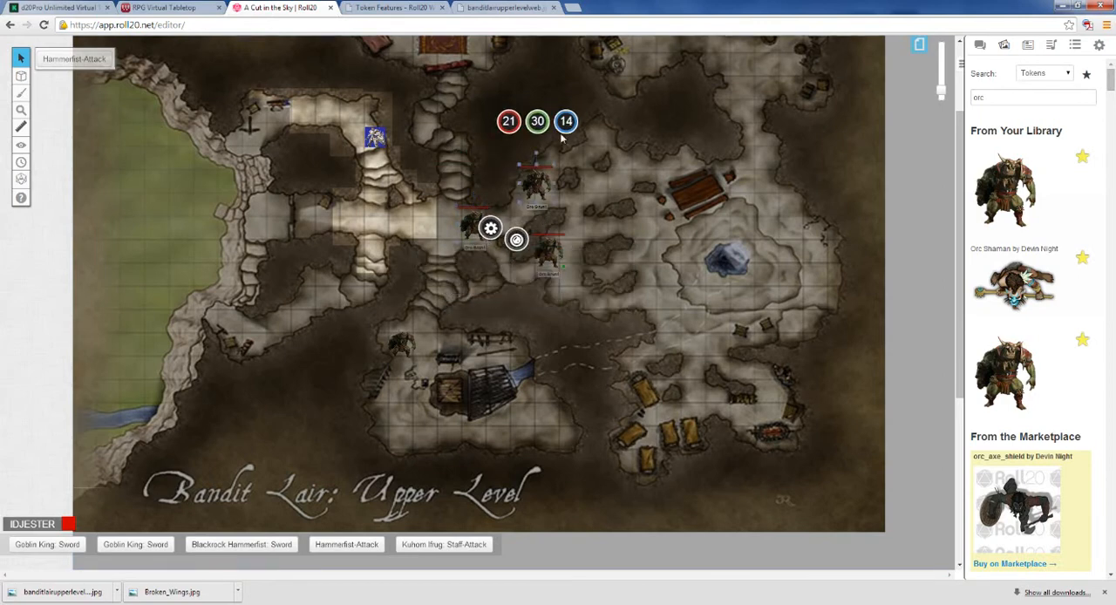
click(516, 238)
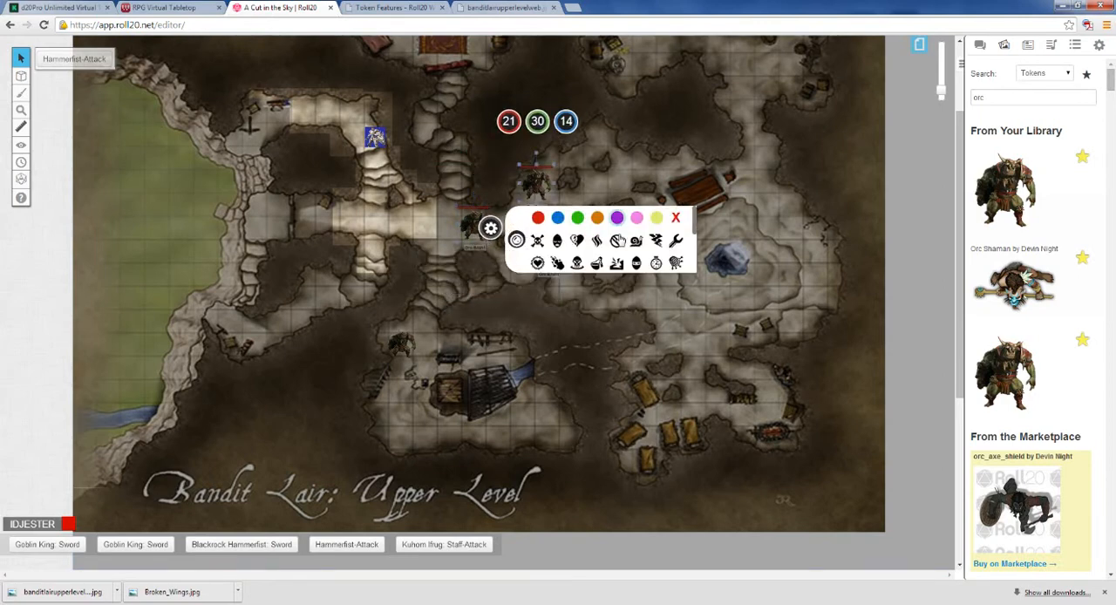
click(636, 287)
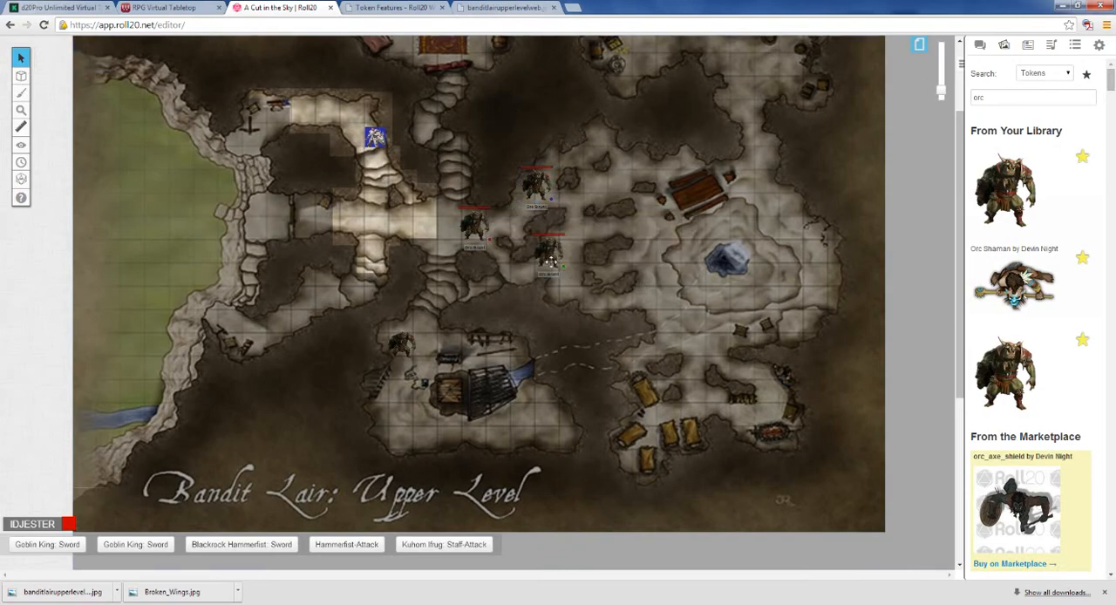
Step: Search the token library for "troll" and look through the available artwork
scroll(551, 268, up, 3)
scroll(617, 347, down, 2)
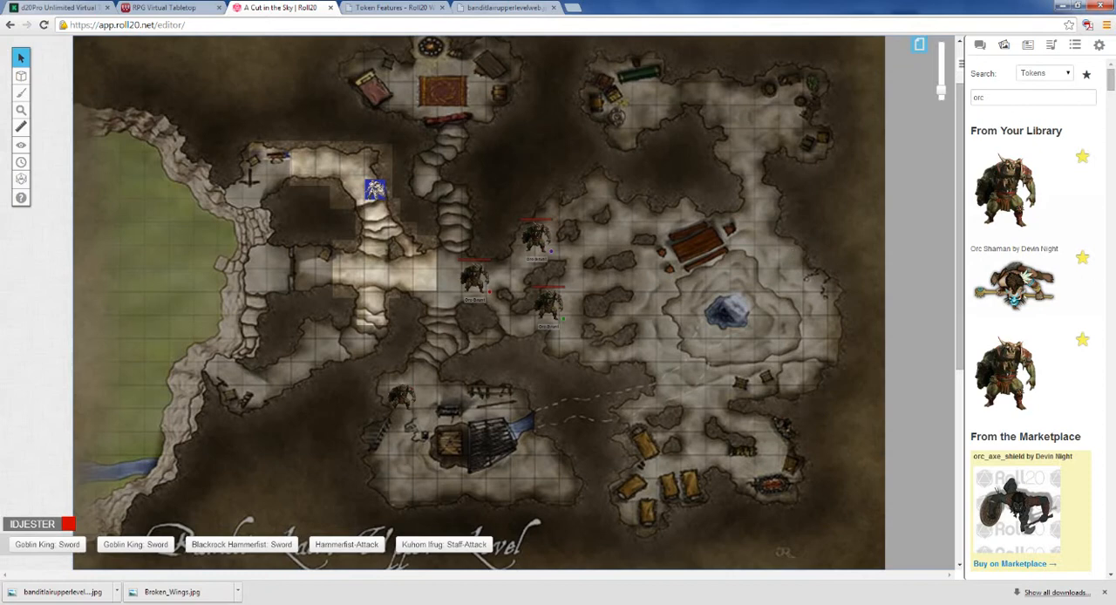
drag(999, 97, 922, 96)
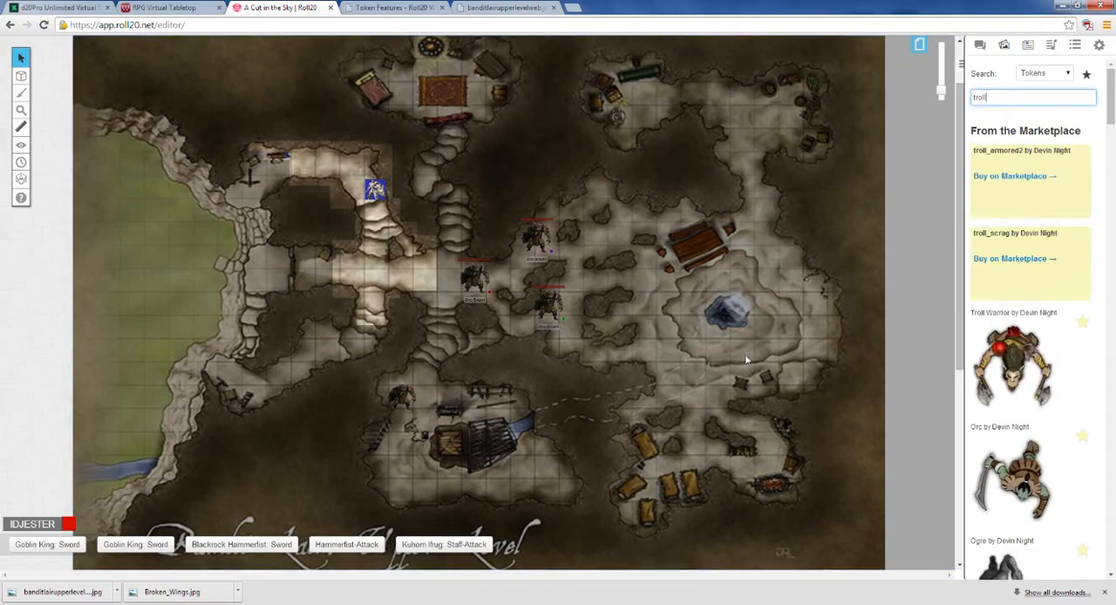
scroll(1069, 338, down, 10)
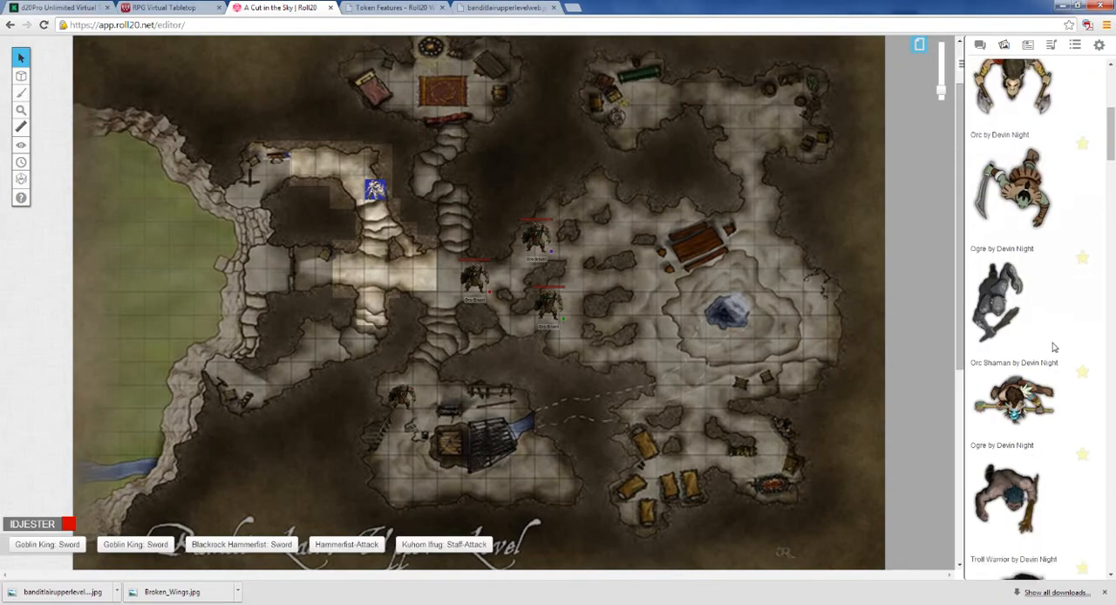
scroll(161, 555, up, 2)
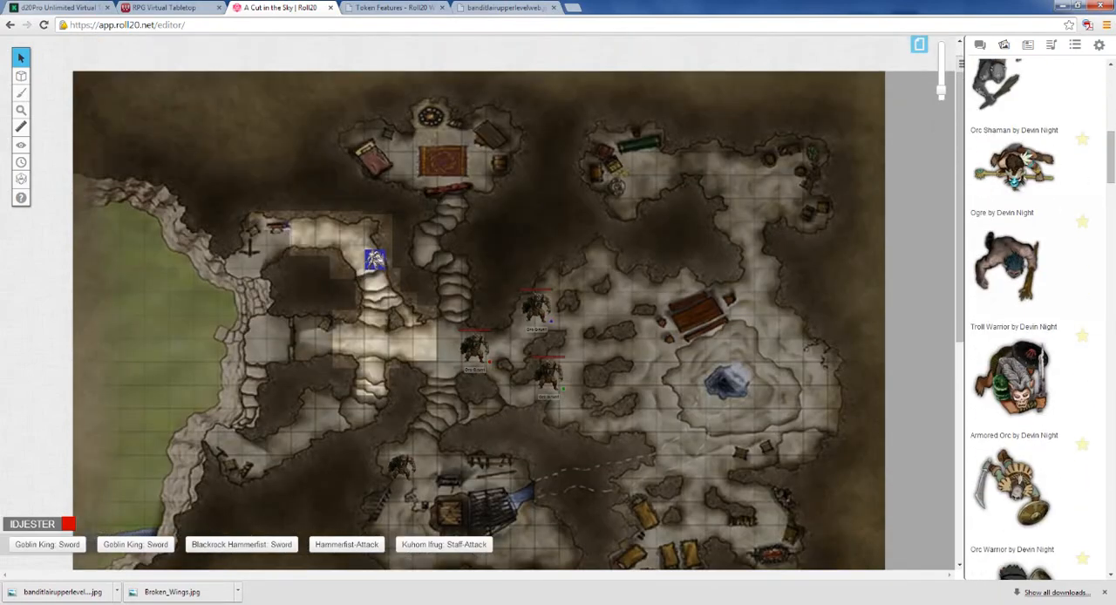
Step: Return to the Google image results in the bandit lair map's browser tab and search for "dnd troll png"
click(504, 8)
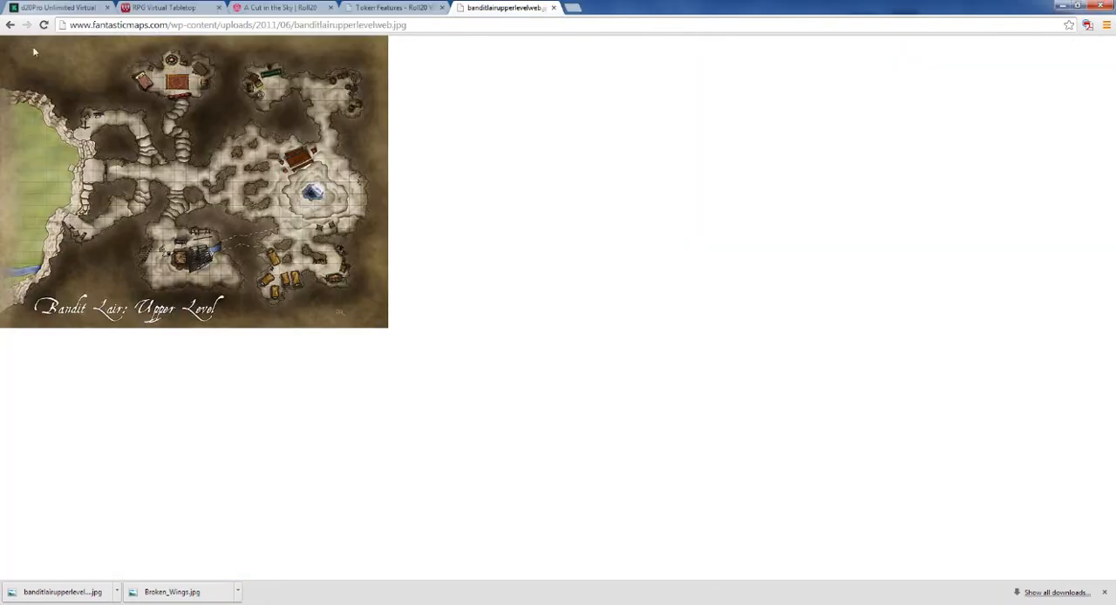
click(9, 24)
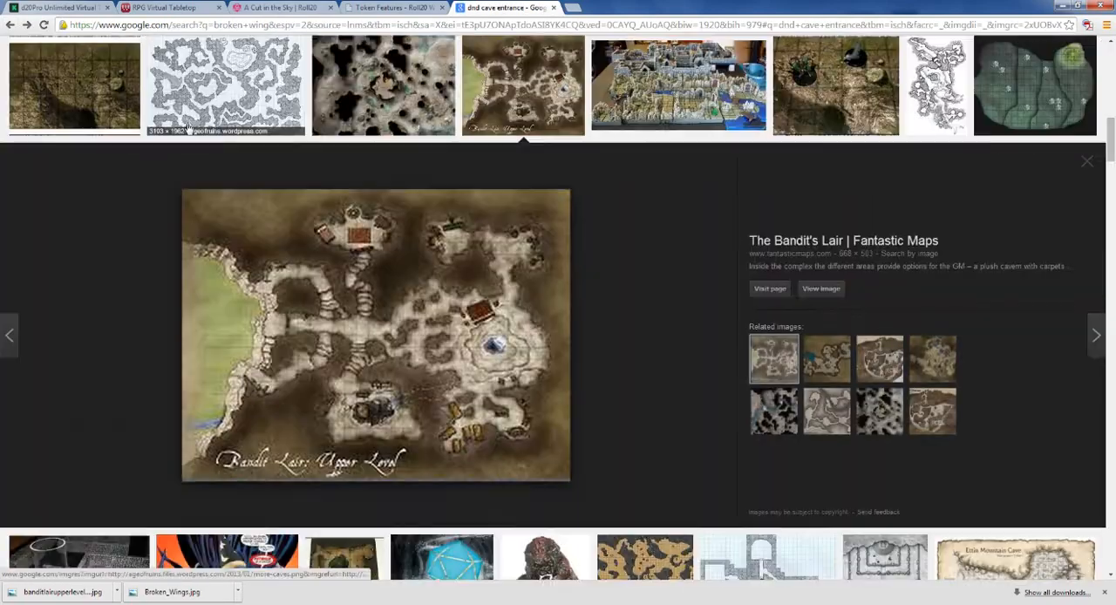
scroll(188, 131, up, 10)
drag(252, 55, 77, 54)
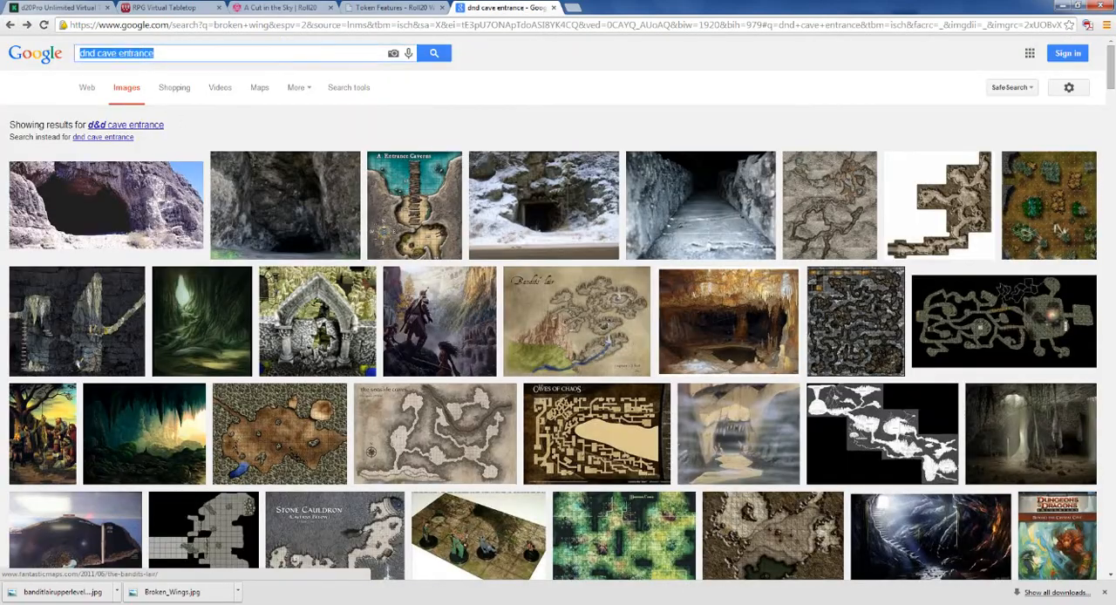
text(dnd )
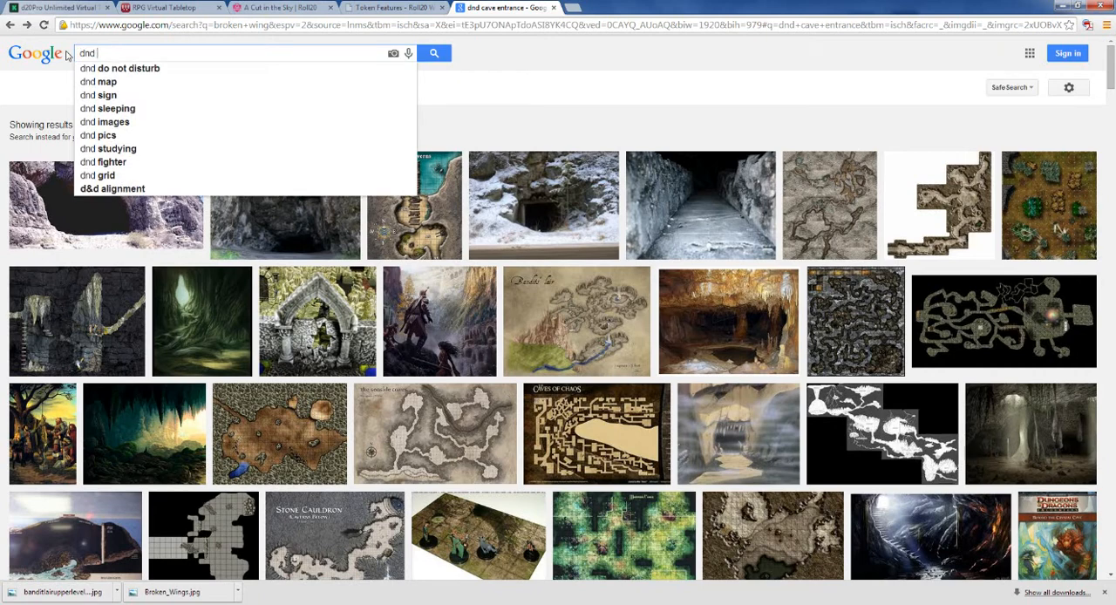
text(troll png)
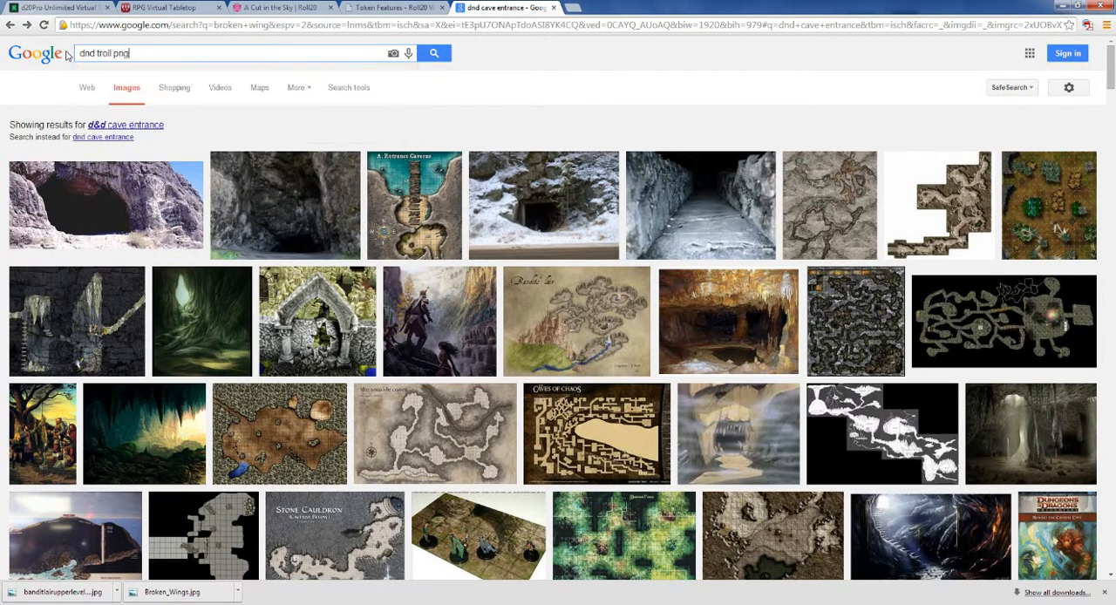
key(Return)
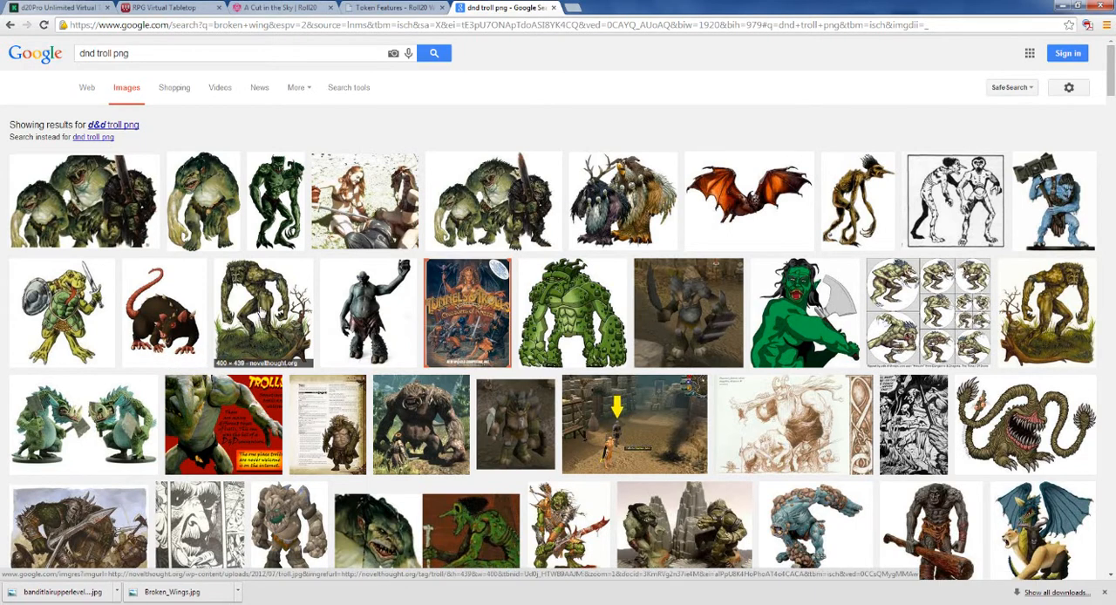
Step: Save the crouching green troll image with the transparent background to the Desktop as zokk.png
click(230, 227)
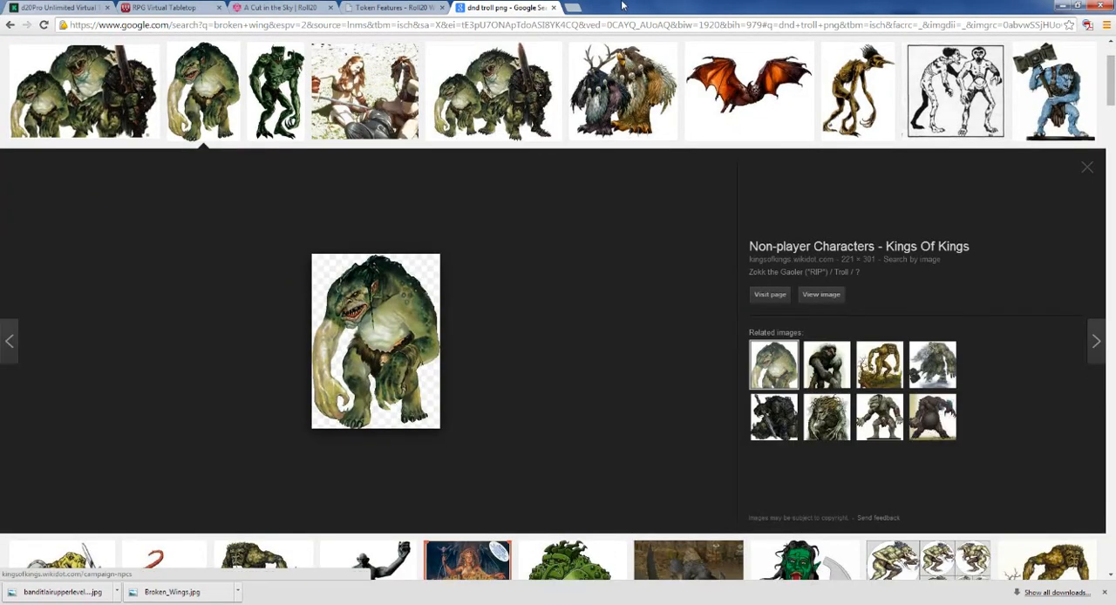
right_click(370, 319)
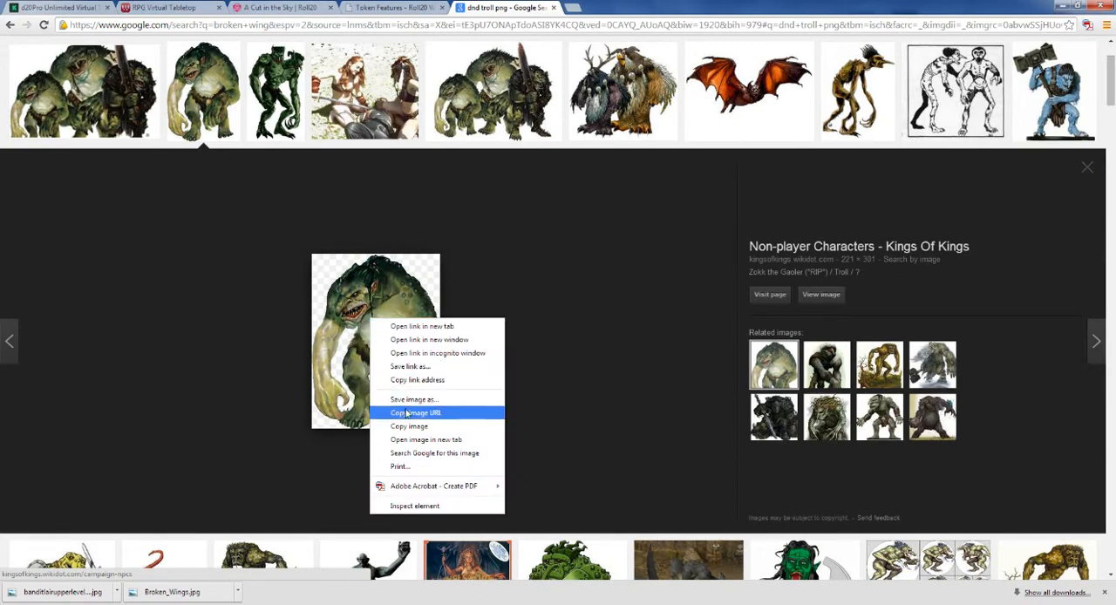
click(406, 400)
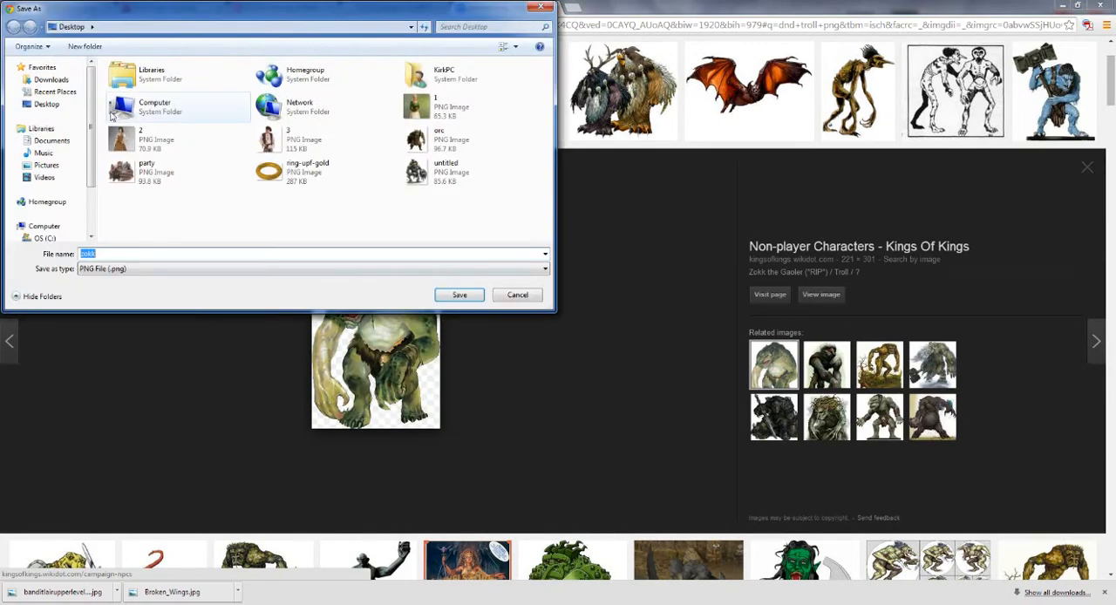
click(468, 297)
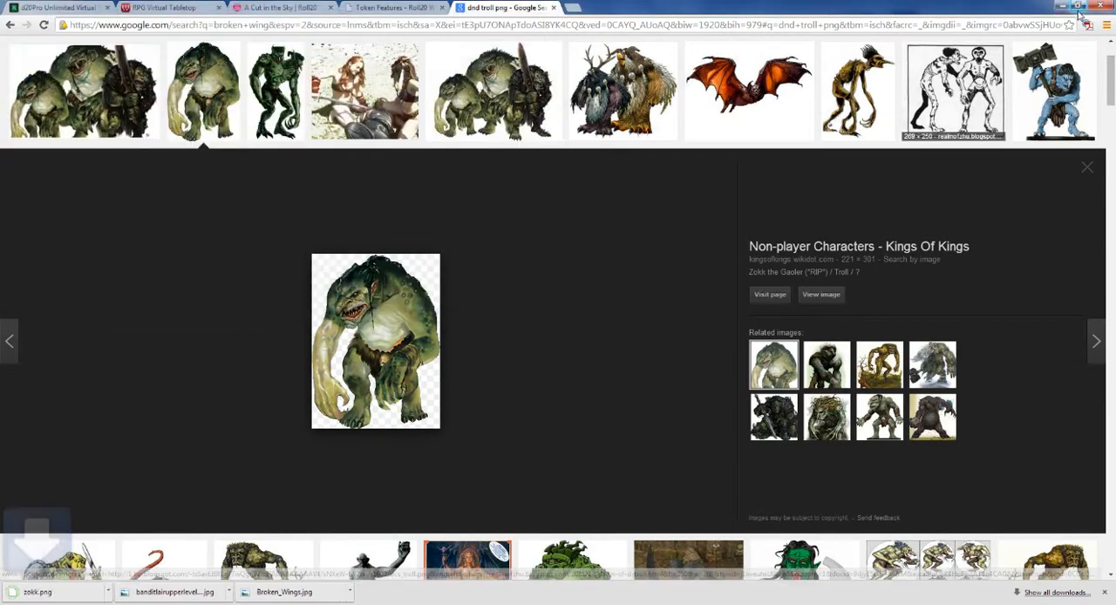
Step: Reduce the browser to a smaller window so the desktop files are reachable, and bring the Roll20 game page back up
click(1061, 6)
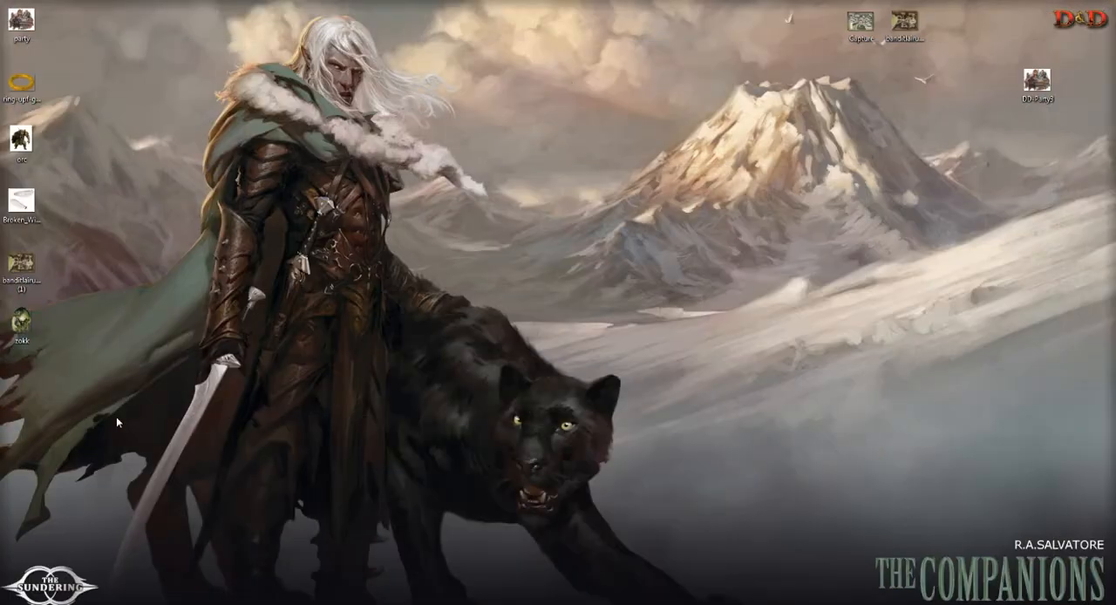
mouse_move(202, 603)
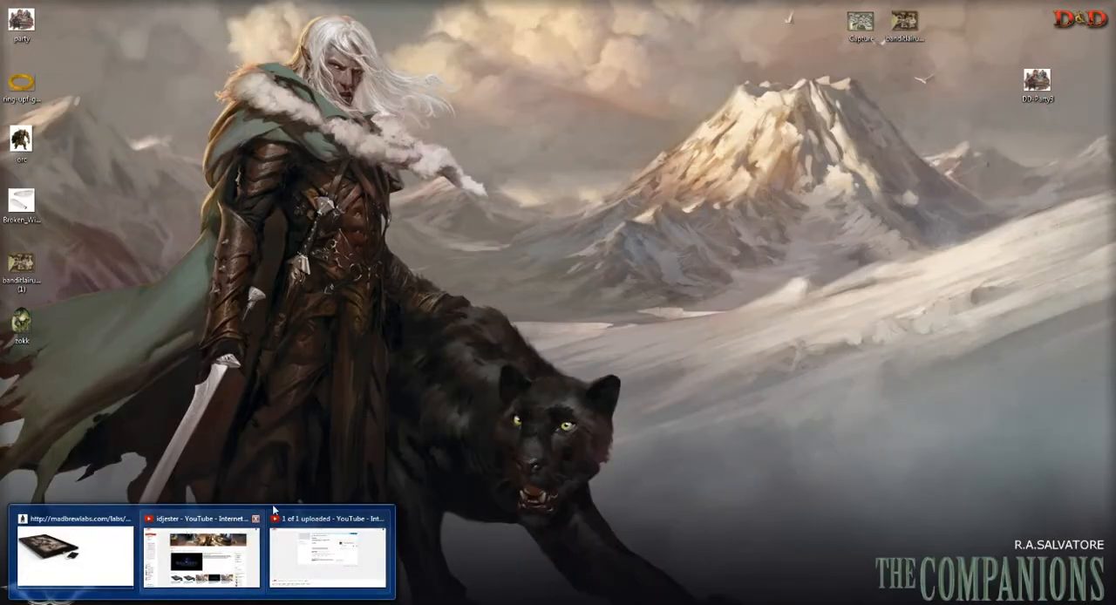
click(253, 603)
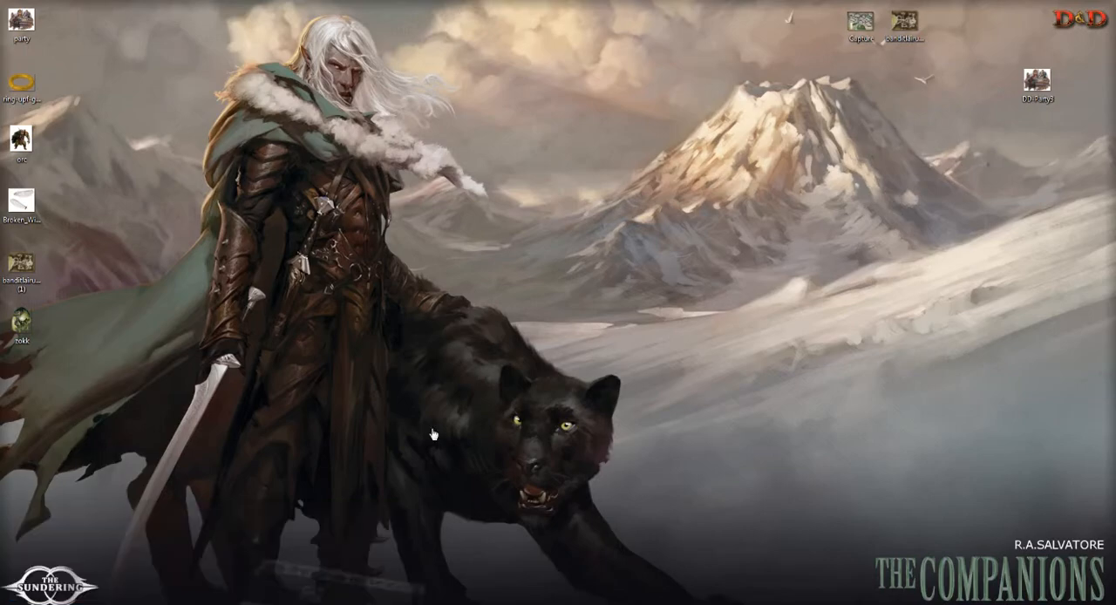
double_click(604, 7)
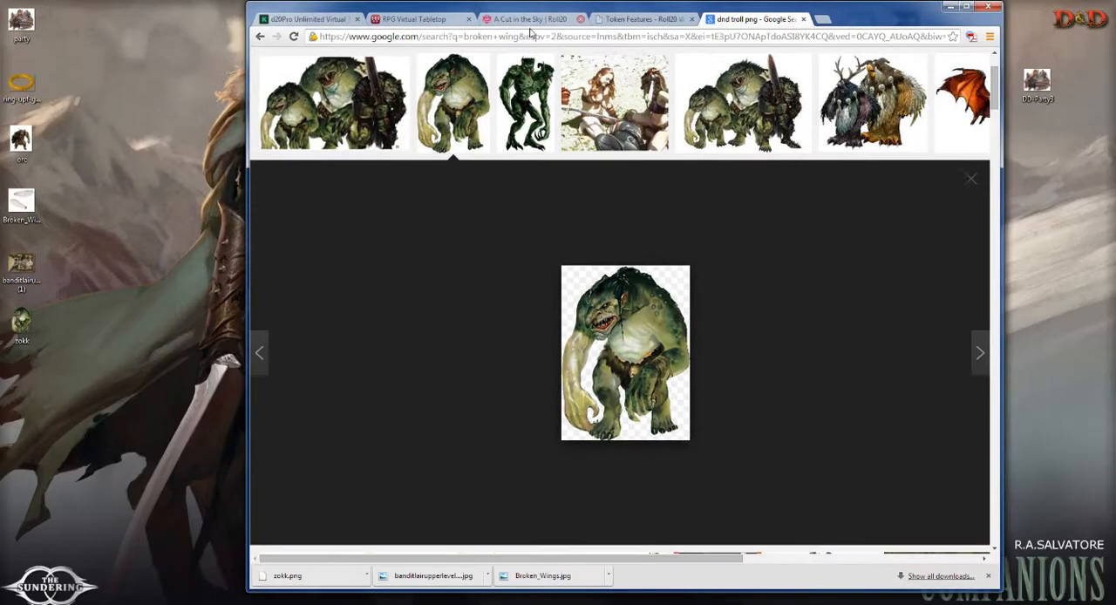
click(621, 19)
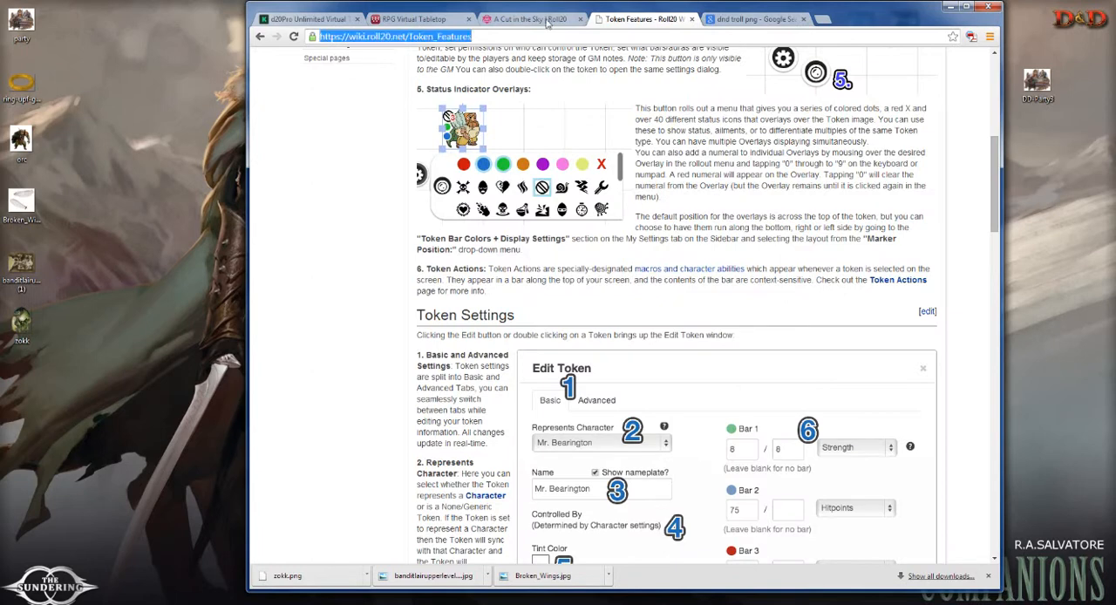
click(527, 19)
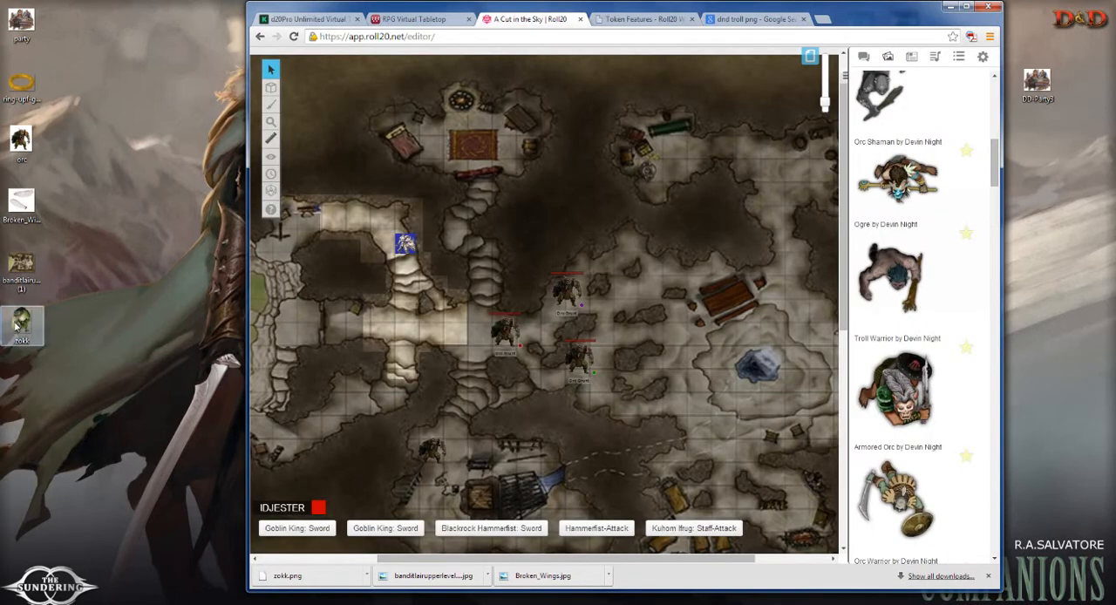
Step: Add the zokk image from the desktop to the map as a token and position it in the cavern east of the orcs
drag(21, 323, 698, 349)
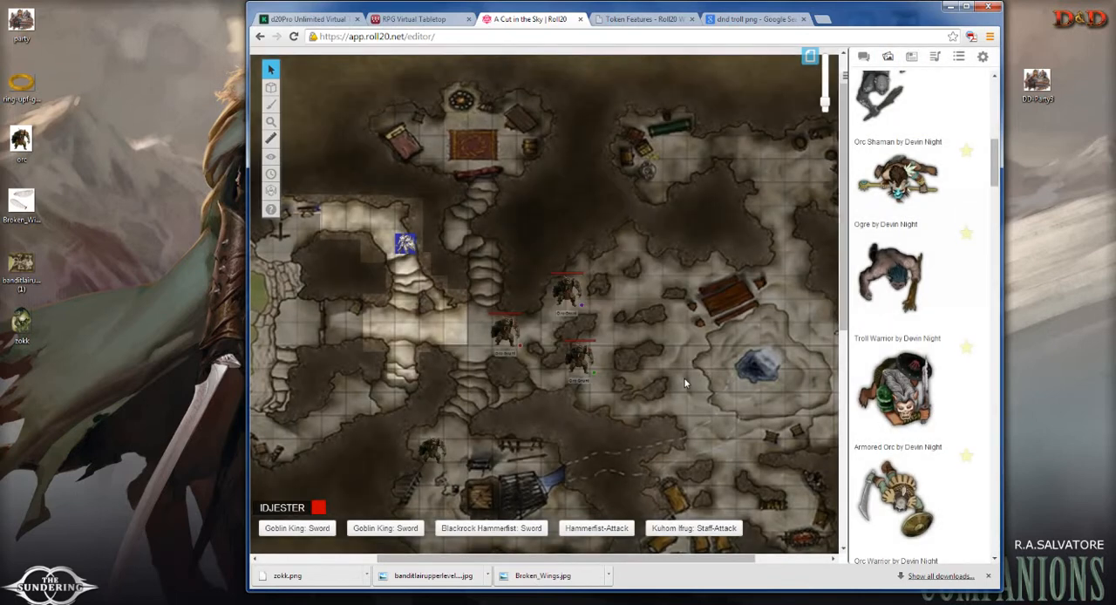
click(678, 321)
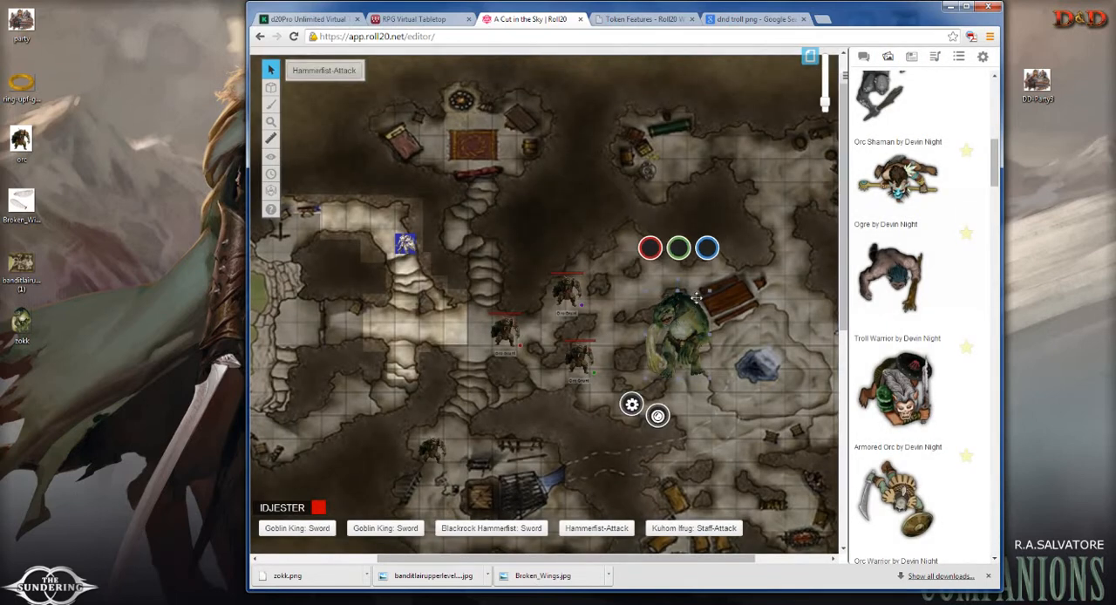
drag(707, 292, 687, 314)
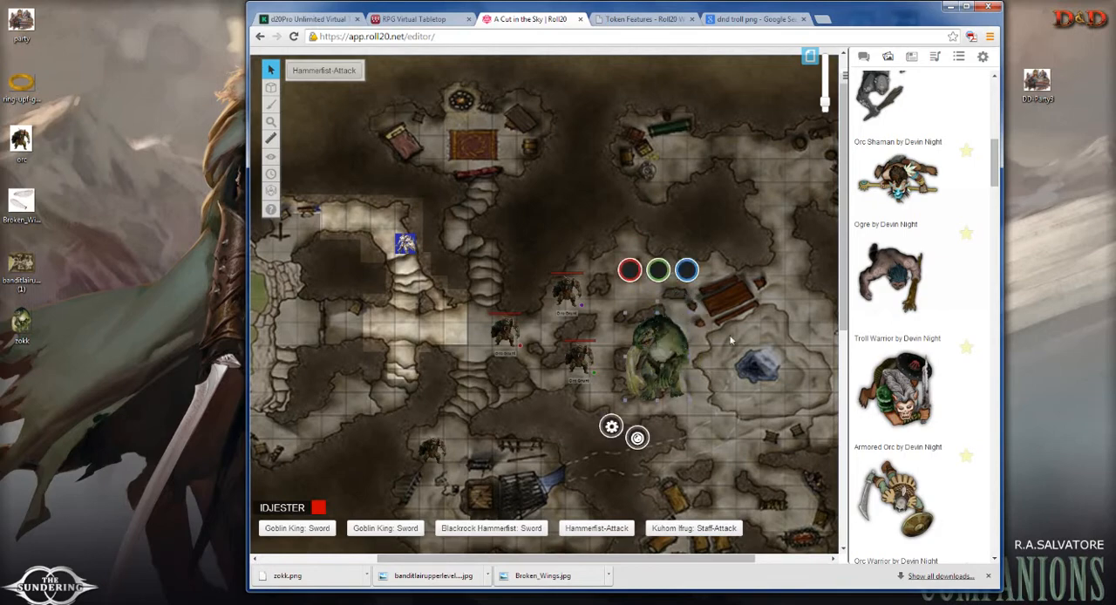
Step: Maximize the browser and shrink the troll token to about two squares wide in the cavern east of the orcs
double_click(824, 13)
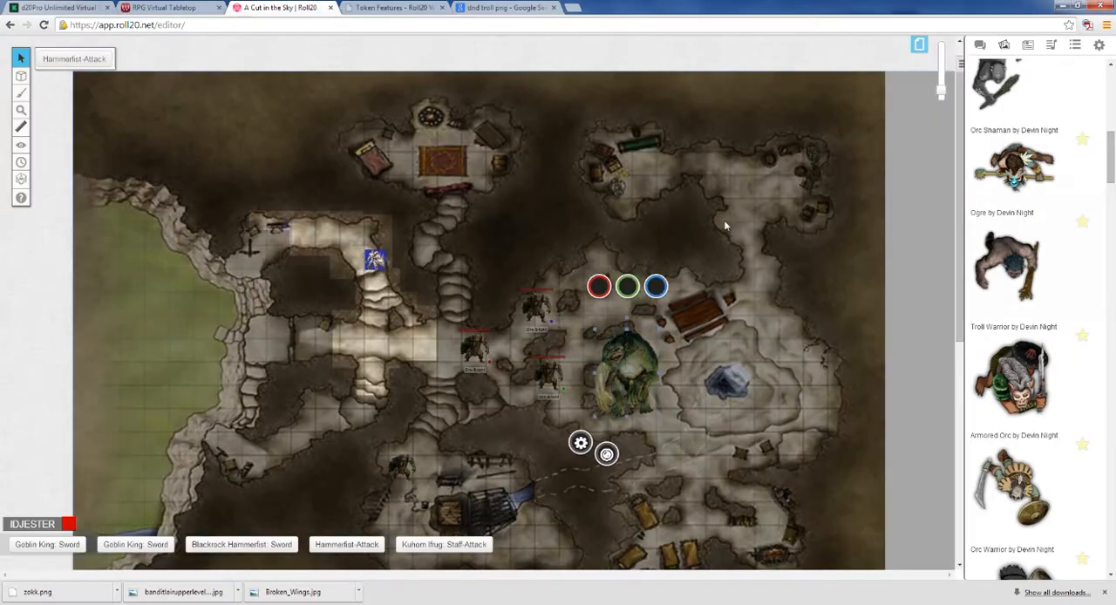
drag(940, 90, 941, 79)
drag(692, 370, 684, 245)
drag(745, 194, 660, 284)
click(741, 349)
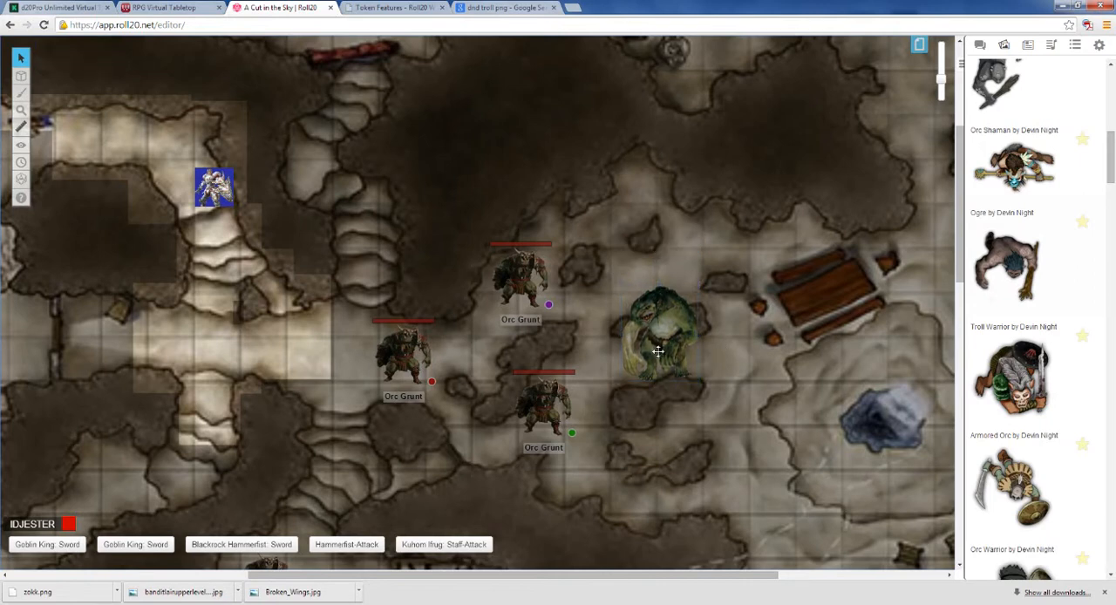
Step: Edit the green troll token, setting Bar 3 to 45 / 45, Bar 2 to 17 and Bar 1 to 20
click(658, 351)
click(613, 405)
click(564, 256)
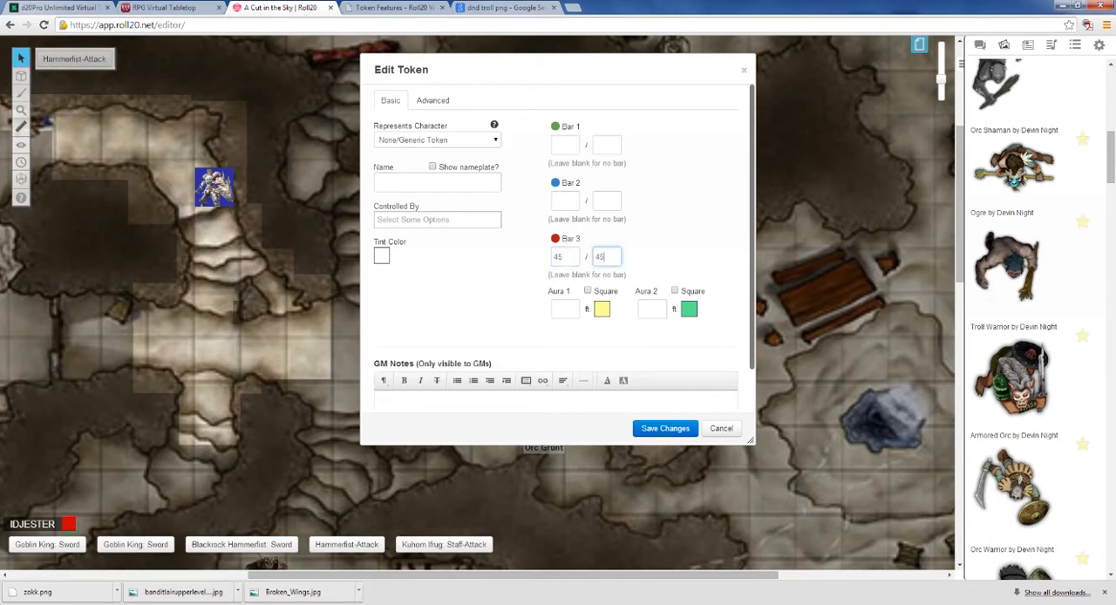
click(565, 200)
click(566, 144)
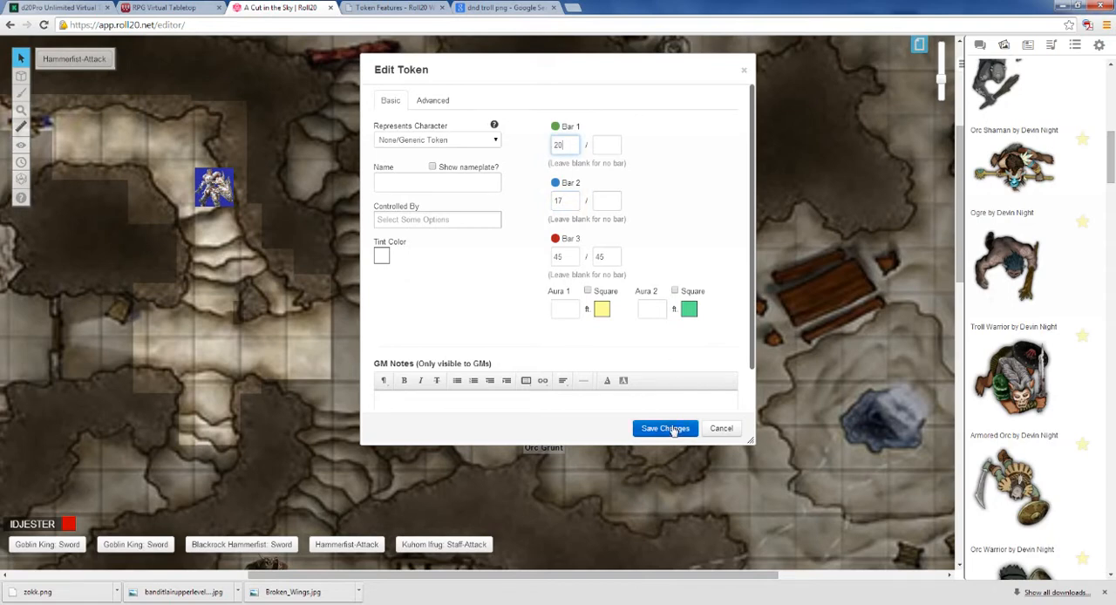
Step: Name the token "Troll of Doom" with its nameplate shown, assign control to the listed player, review its player permissions and save
click(433, 167)
click(436, 181)
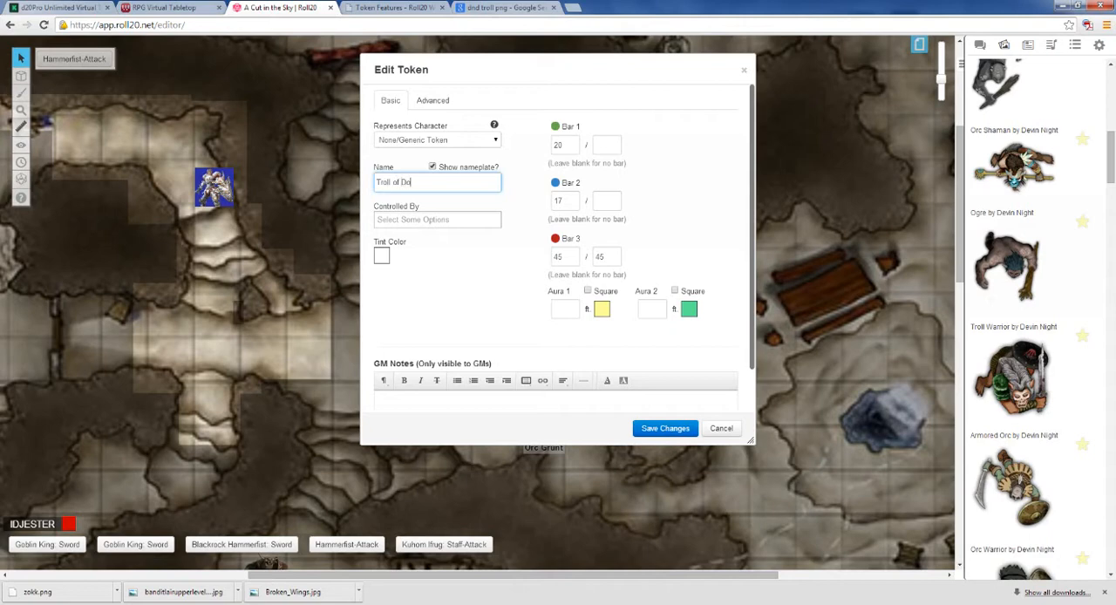
click(410, 220)
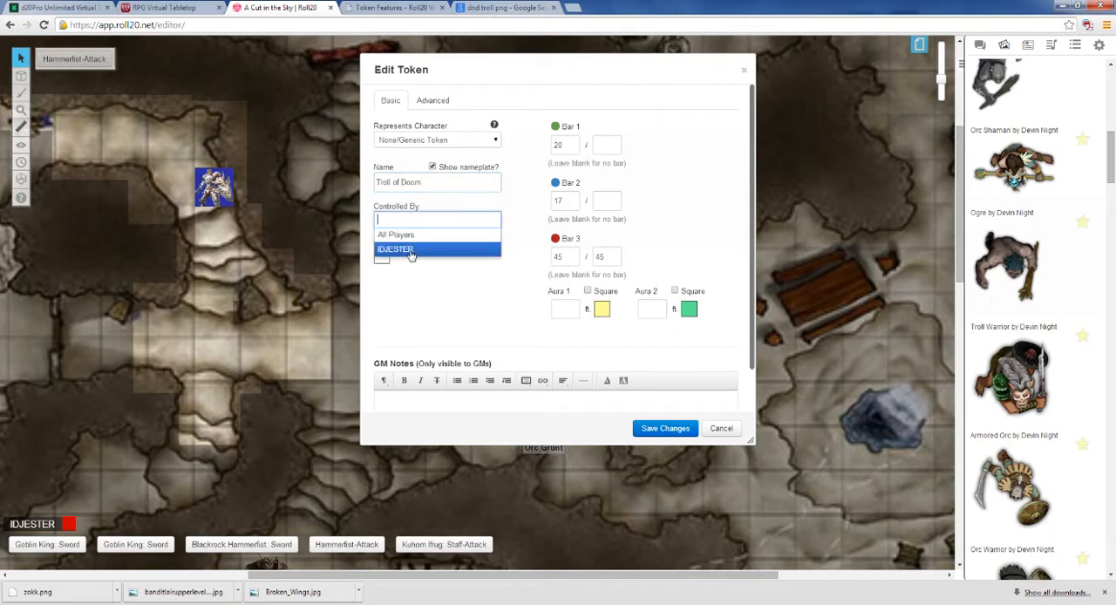
click(409, 250)
click(429, 101)
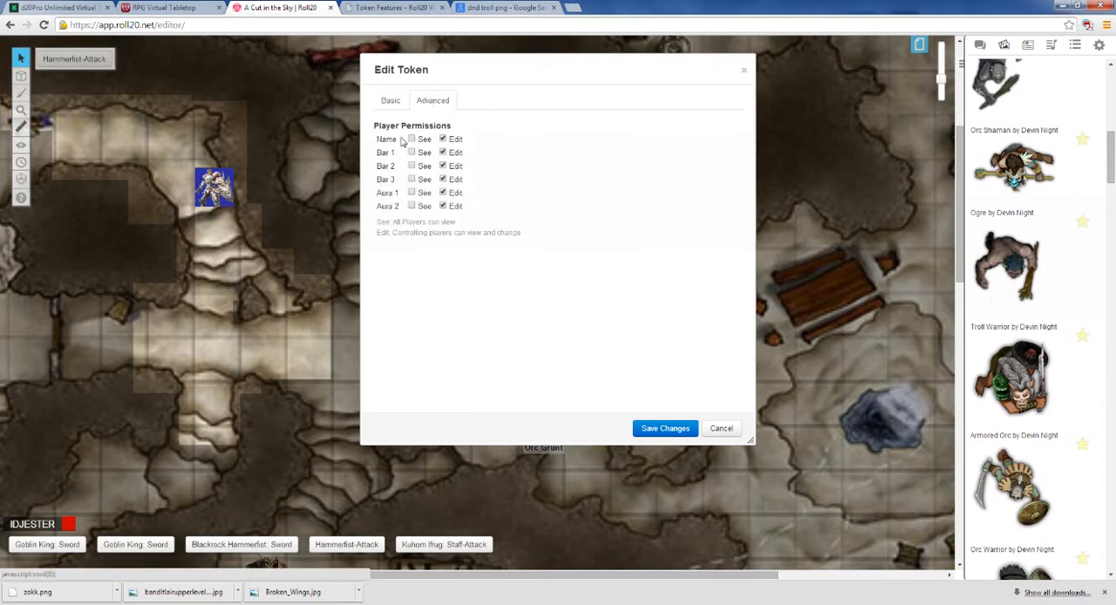
click(647, 427)
Step: Move the Troll of Doom east beside the broken wooden planks and the blue knight token into the corridor facing the orcs
scroll(710, 338, up, 1)
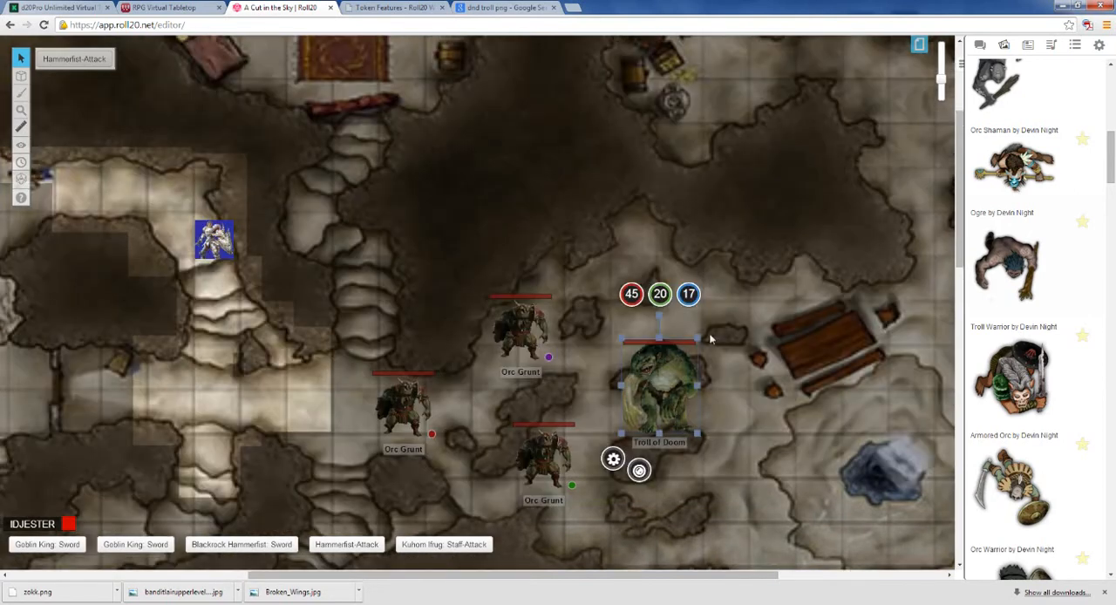
scroll(711, 340, down, 1)
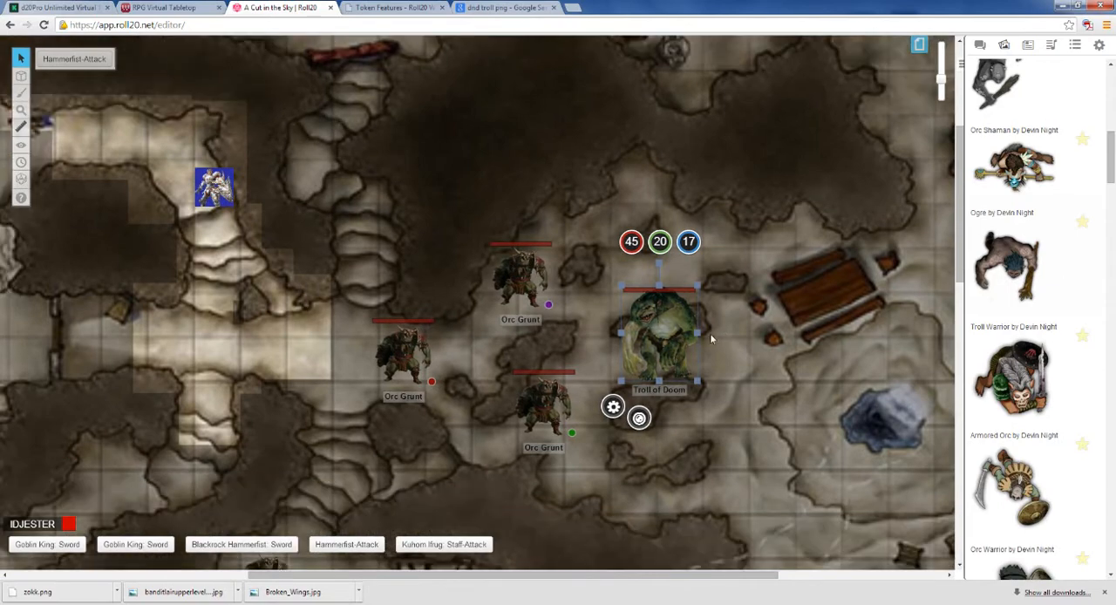
scroll(571, 359, up, 2)
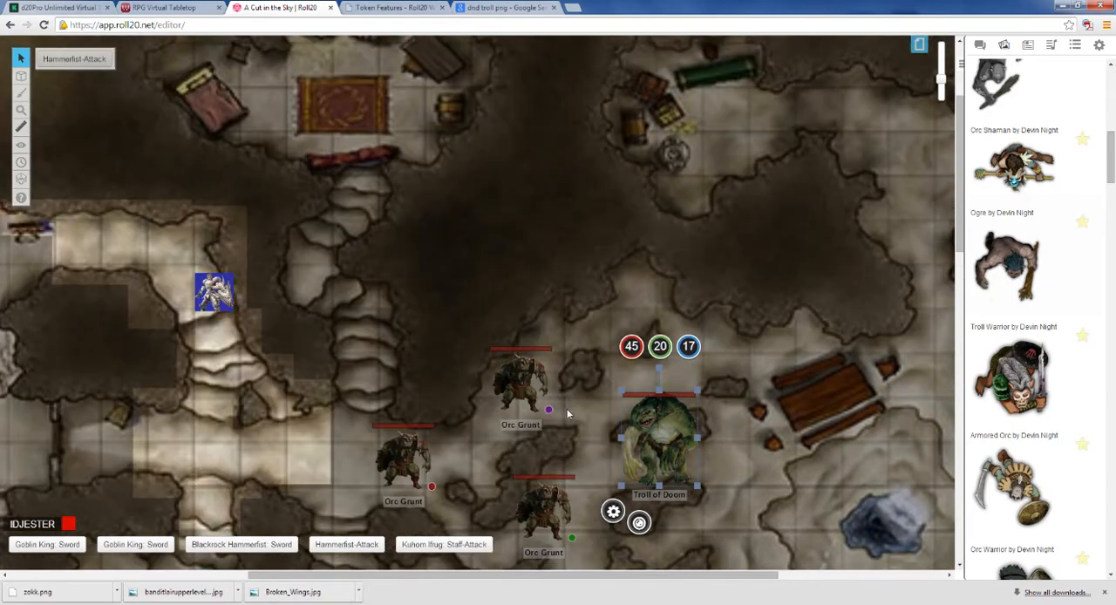
scroll(495, 372, up, 1)
scroll(740, 409, down, 3)
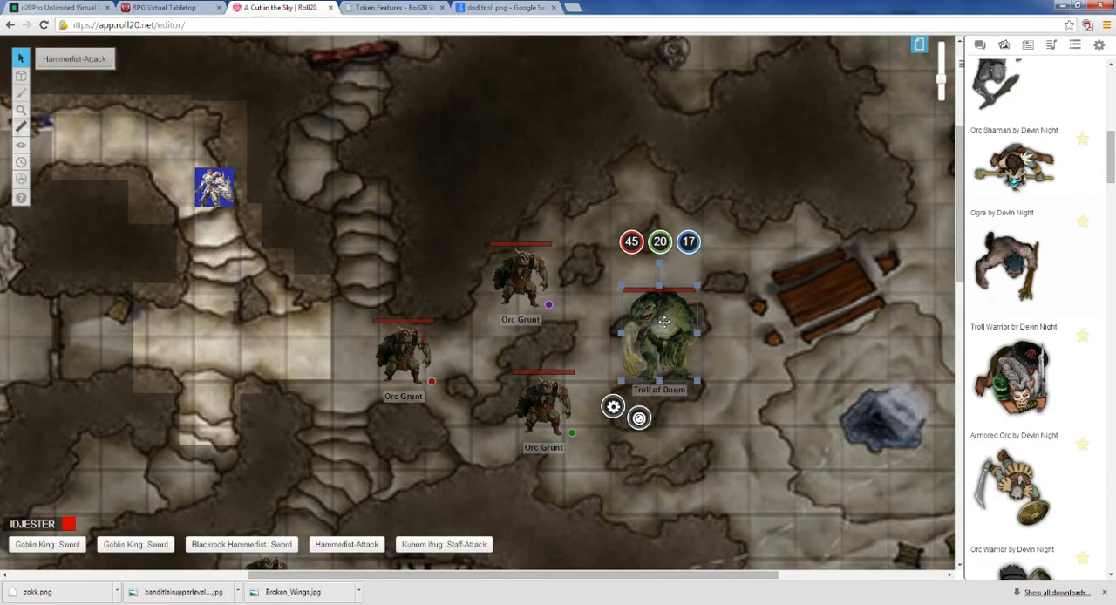
drag(665, 323, 753, 353)
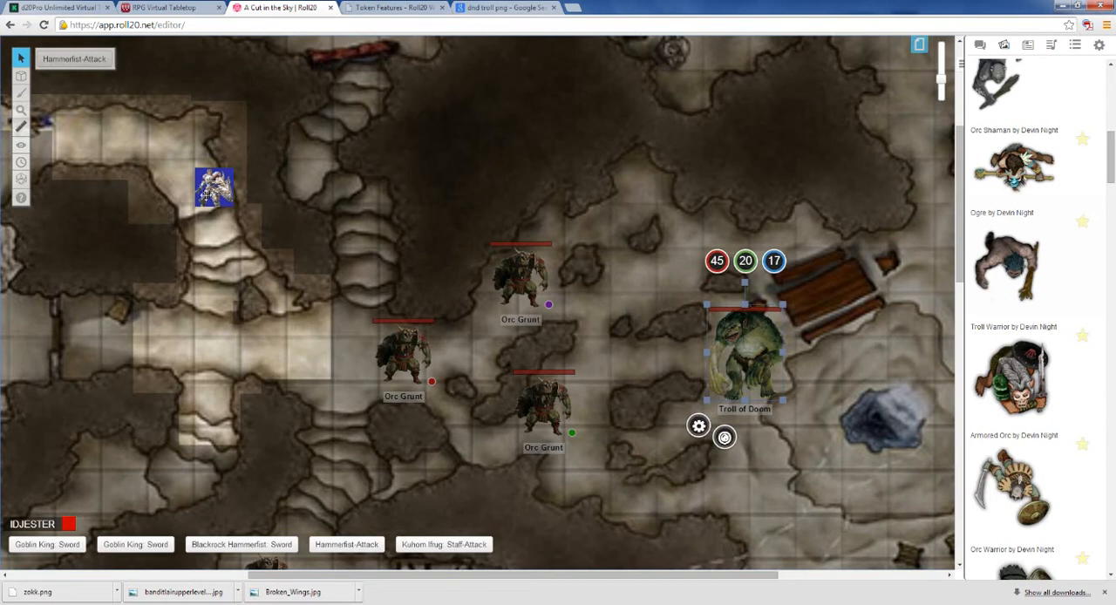
drag(213, 188, 294, 358)
Step: Reveal the fog over the cavern around the three Orc Grunts, extending it in patches eastward just short of the Troll of Doom
mouse_move(21, 145)
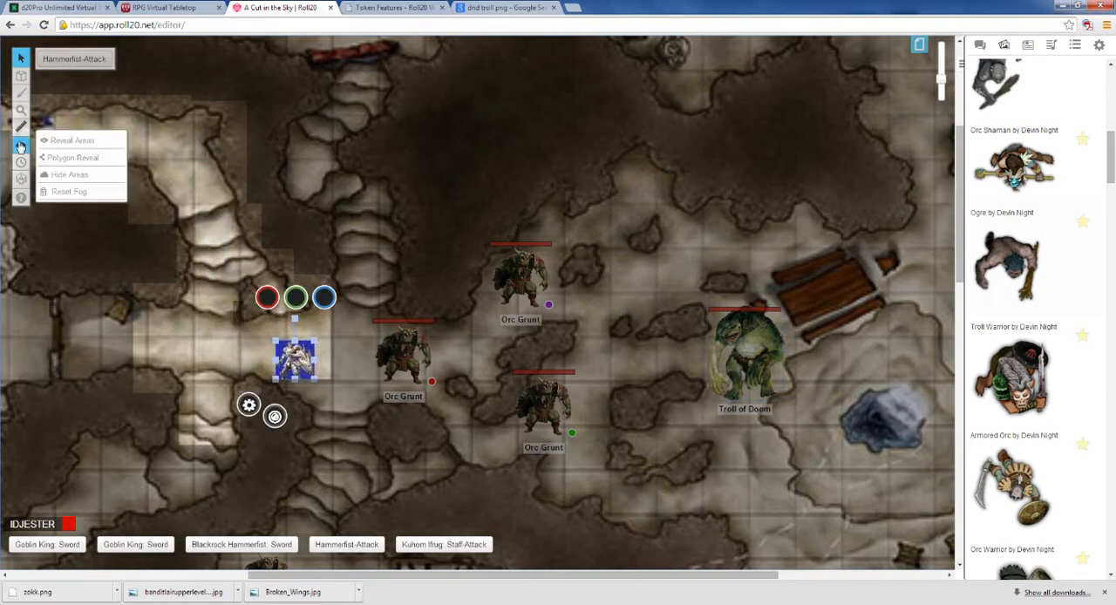
click(66, 143)
drag(311, 238, 639, 503)
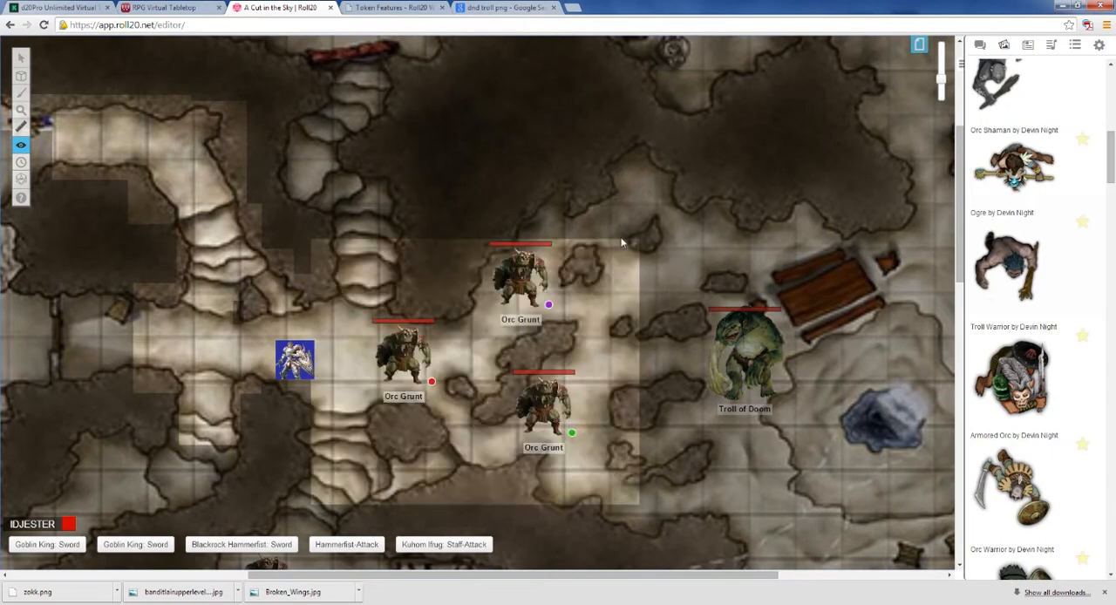
drag(620, 223, 643, 245)
drag(683, 307, 696, 321)
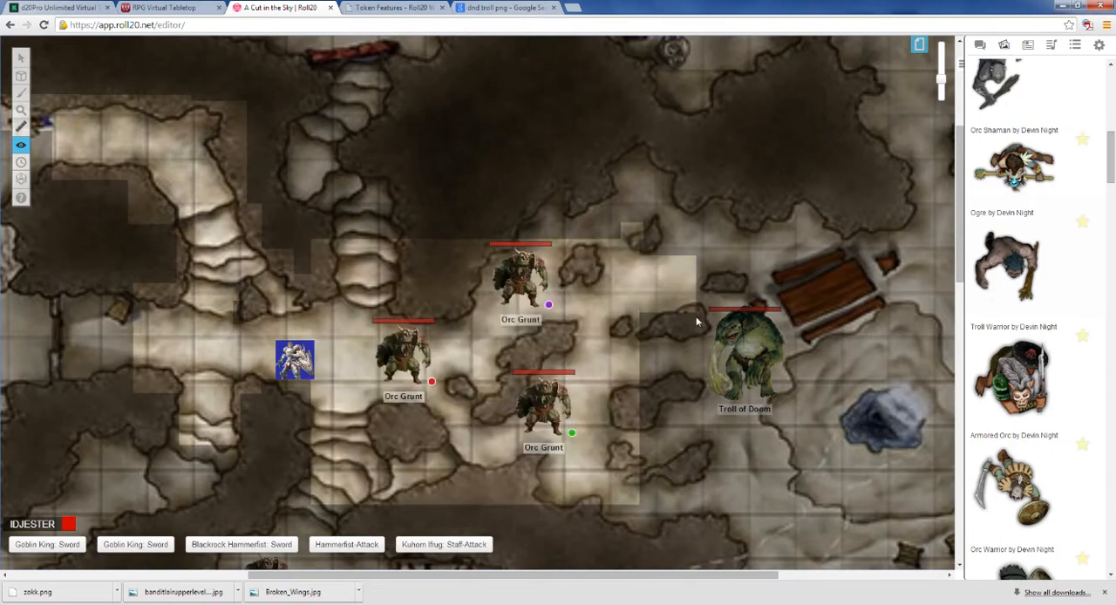
drag(638, 343, 686, 392)
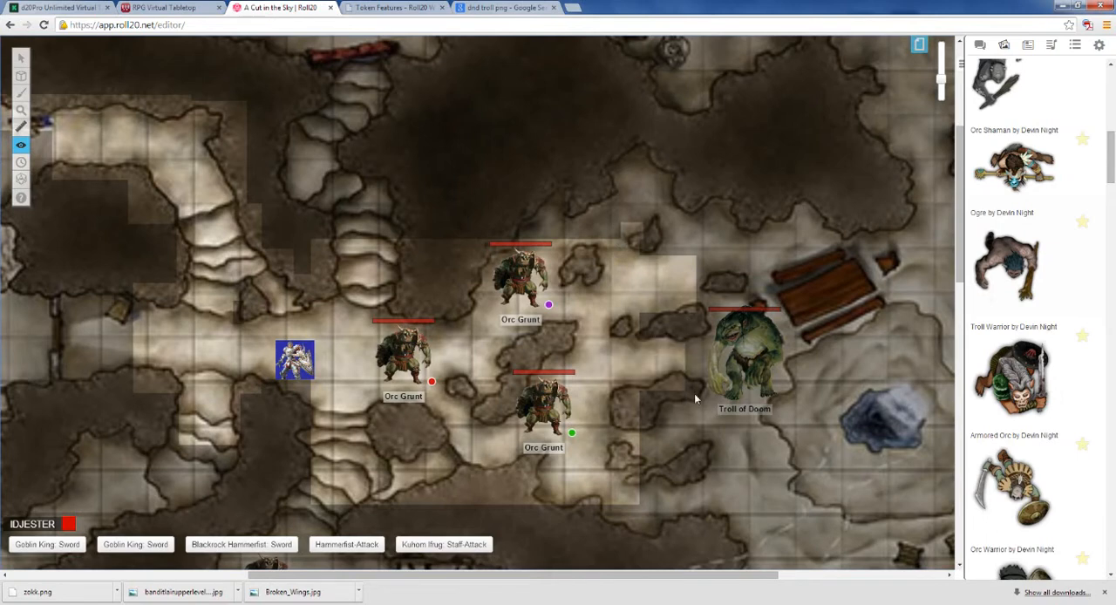
drag(636, 419, 674, 532)
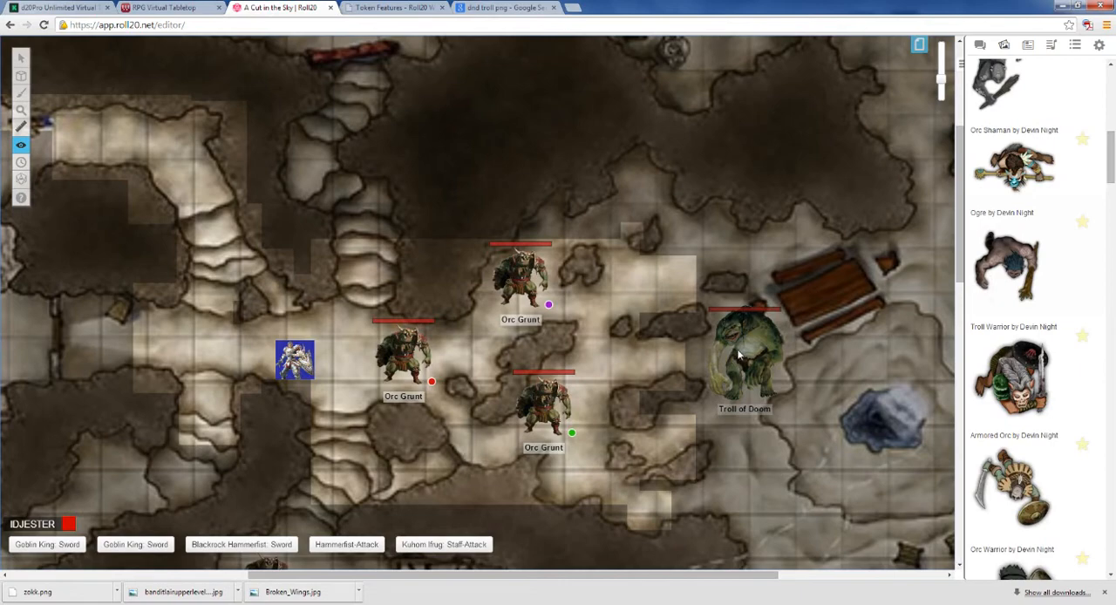
Step: Rejoin the game as a player and bring the revealed cavern with the knight and orcs into view
scroll(741, 345, up, 1)
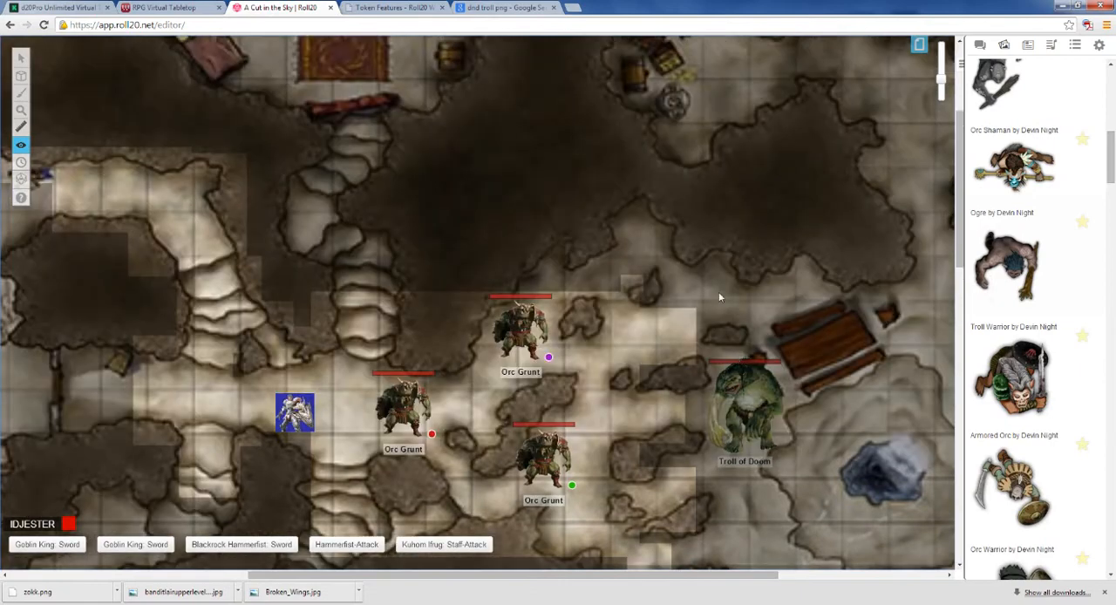
scroll(702, 301, up, 1)
scroll(710, 308, down, 3)
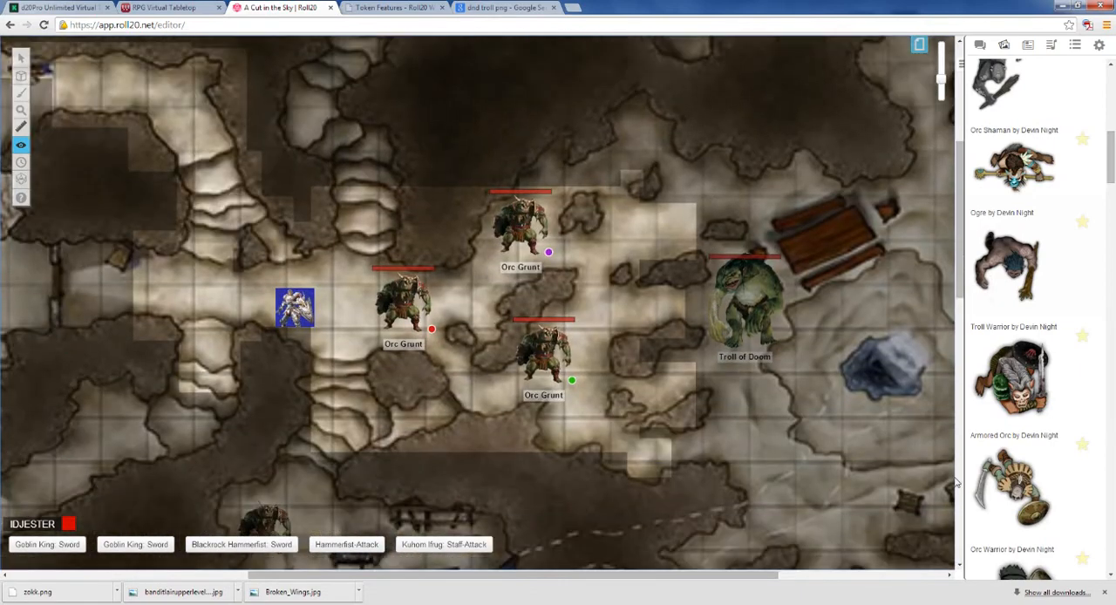
click(1098, 47)
scroll(1113, 295, up, 1)
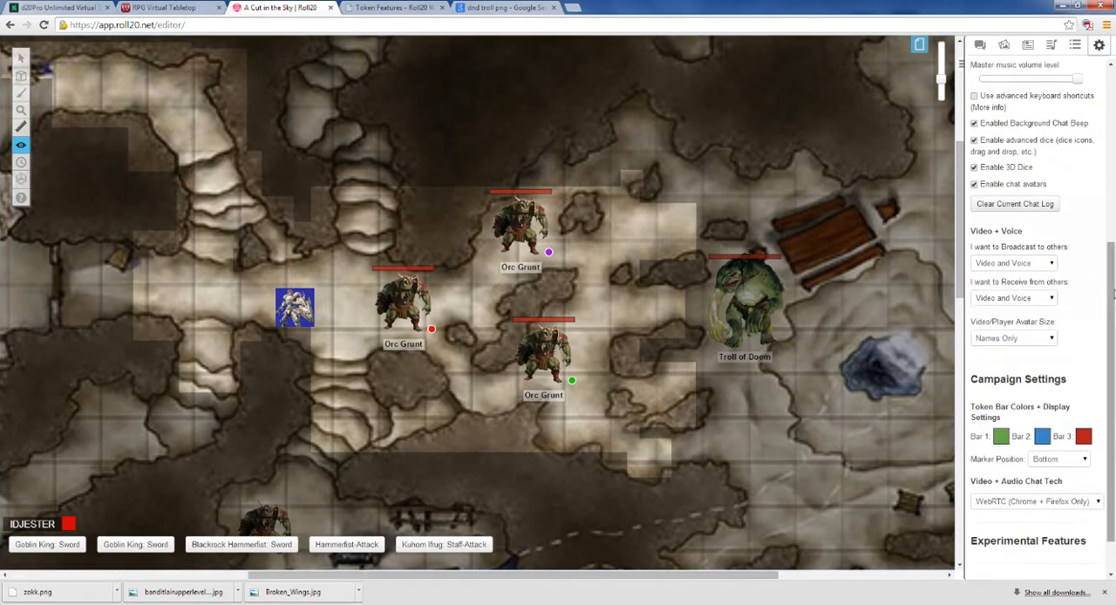
scroll(1112, 295, down, 1)
click(1024, 562)
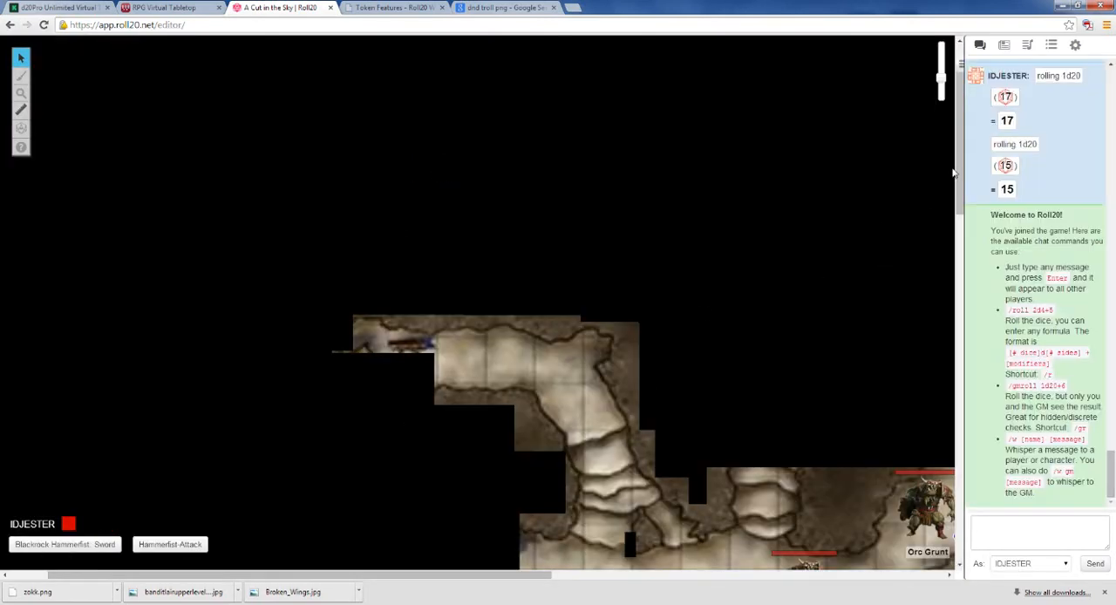
drag(959, 173, 965, 248)
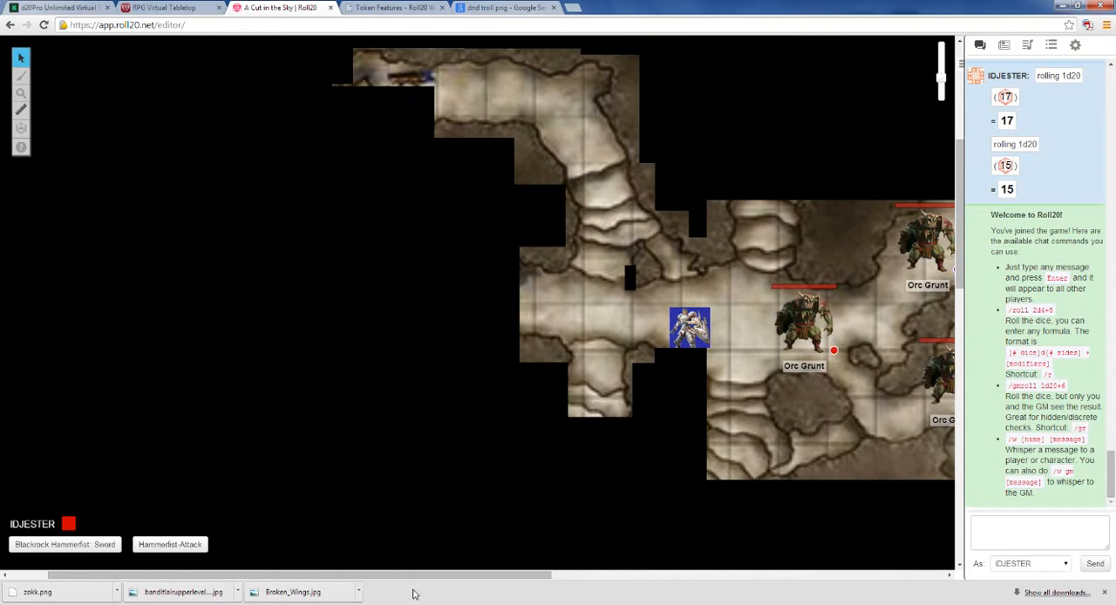
drag(414, 593, 552, 592)
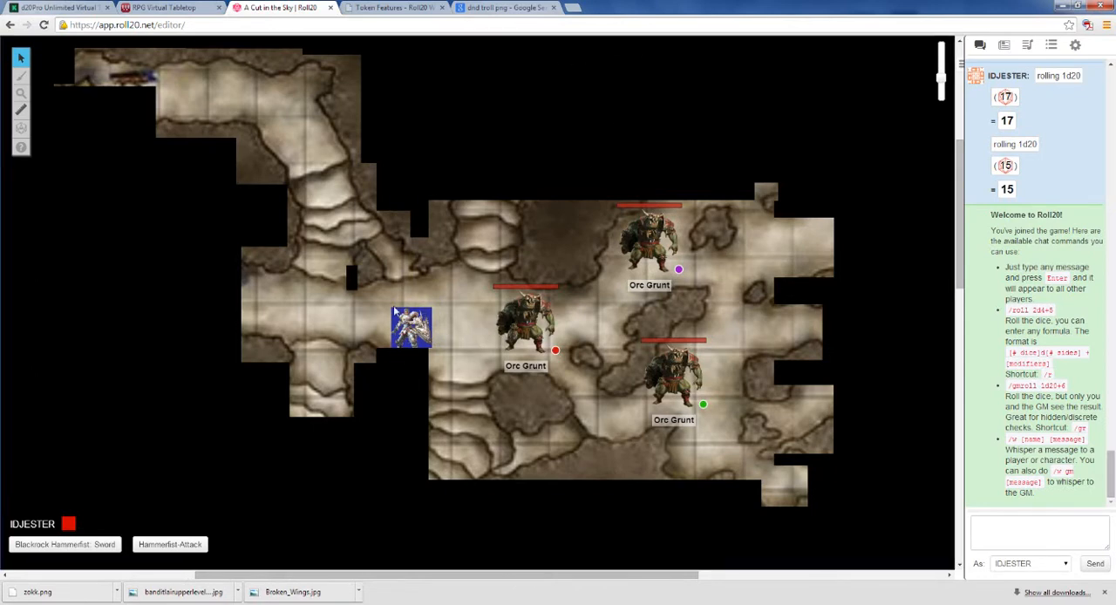
scroll(419, 347, up, 1)
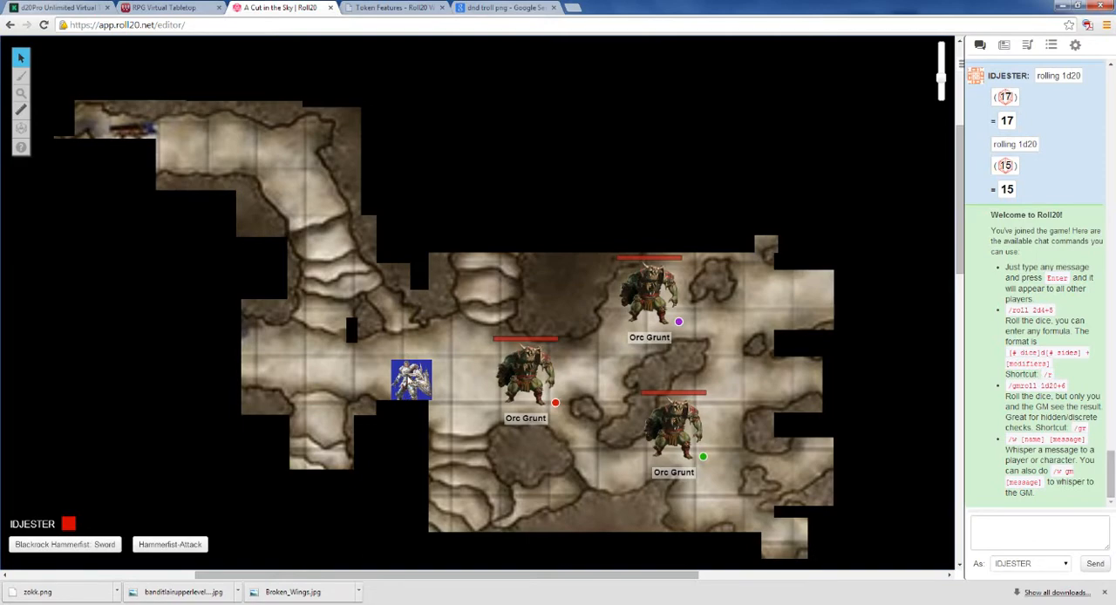
Step: Switch to the Google image search and search for "dnd fighter png"
click(499, 9)
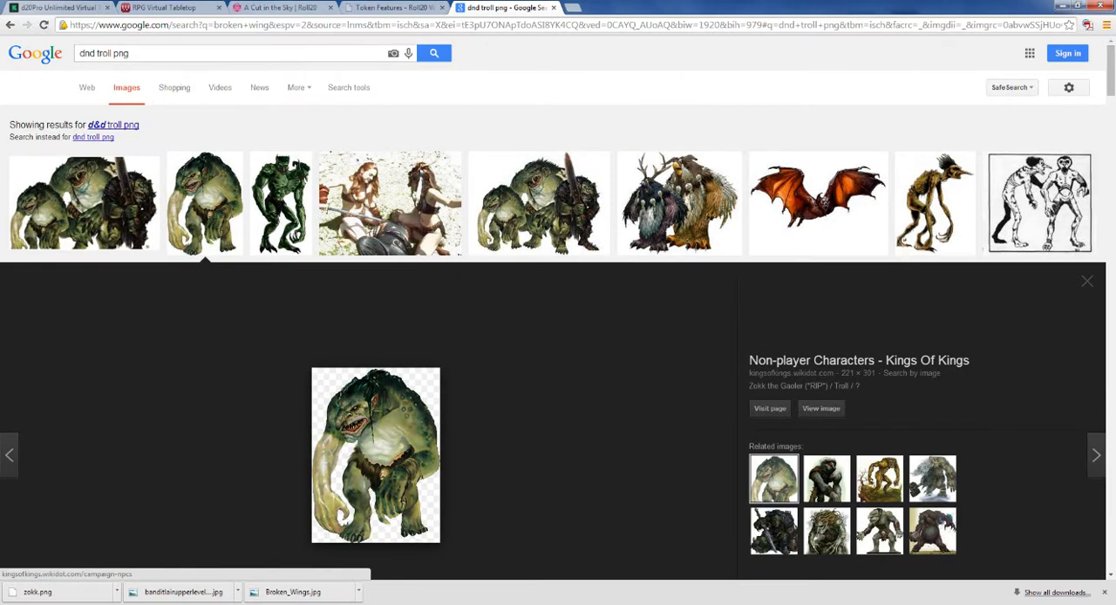
click(112, 53)
key(BackSpace)
key(BackSpace)
key(BackSpace)
key(BackSpace)
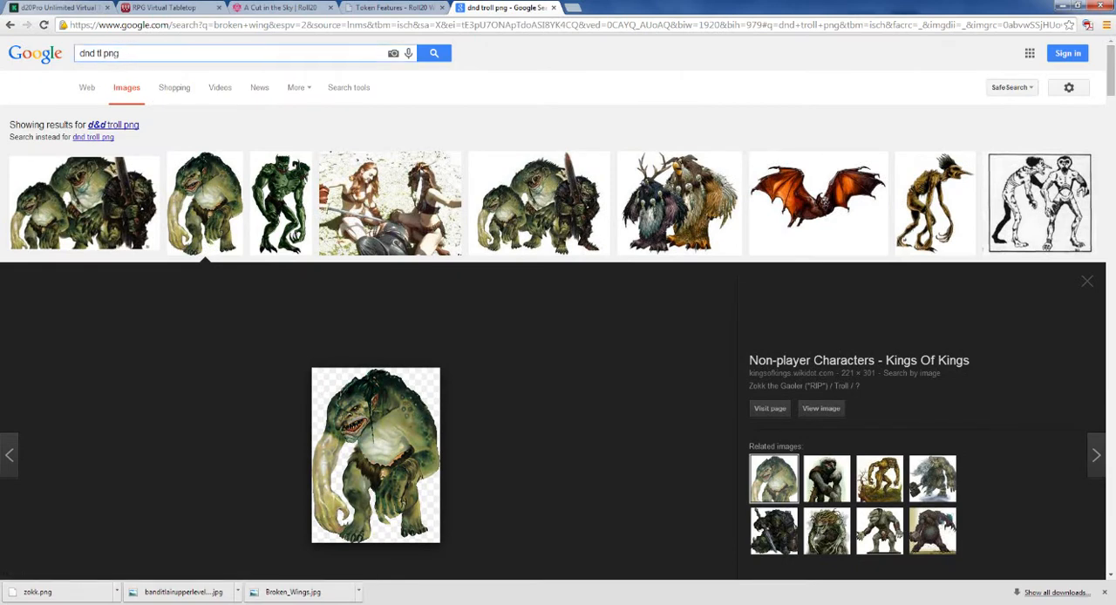
key(BackSpace)
text(fighter)
key(Return)
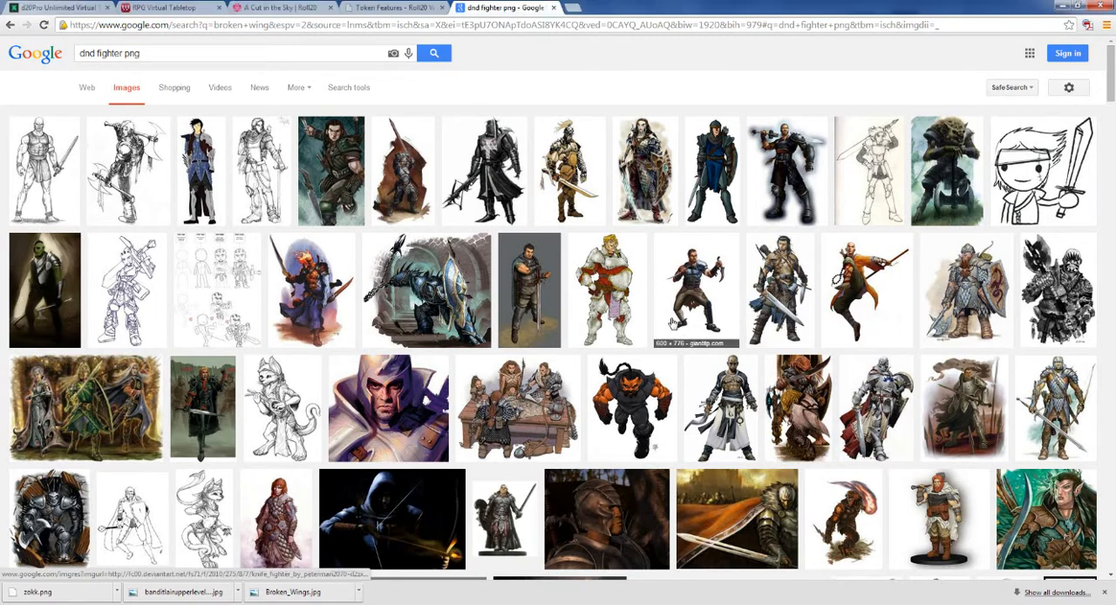
Step: Open the Giant Bomb image of the plumed fighter with a curved sword at full size and save it to the Desktop as 854262-fighter.jpg
scroll(672, 324, down, 1)
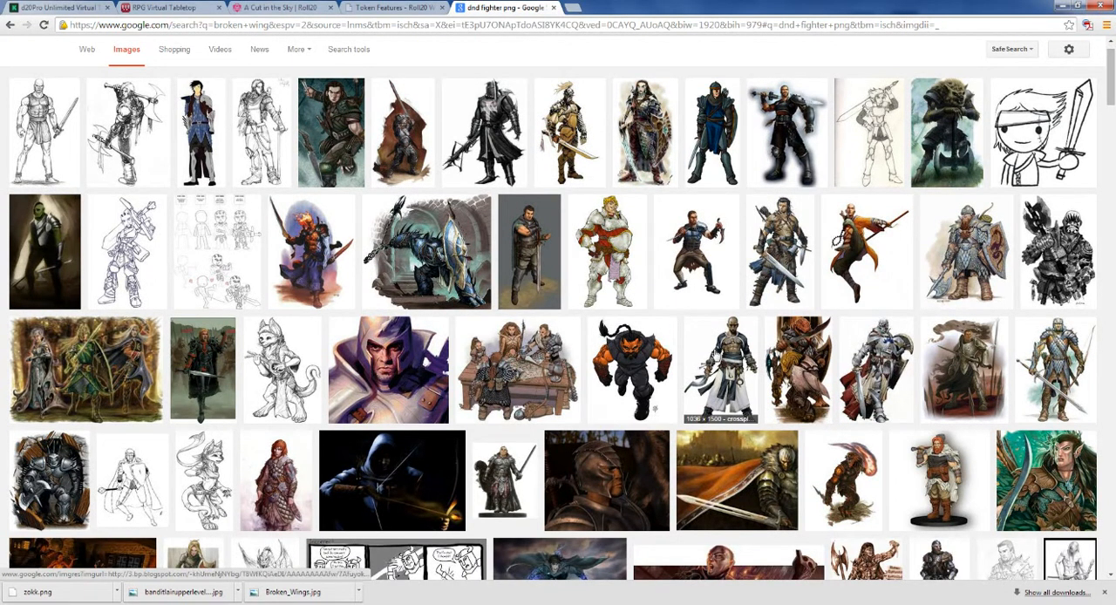
scroll(722, 353, up, 1)
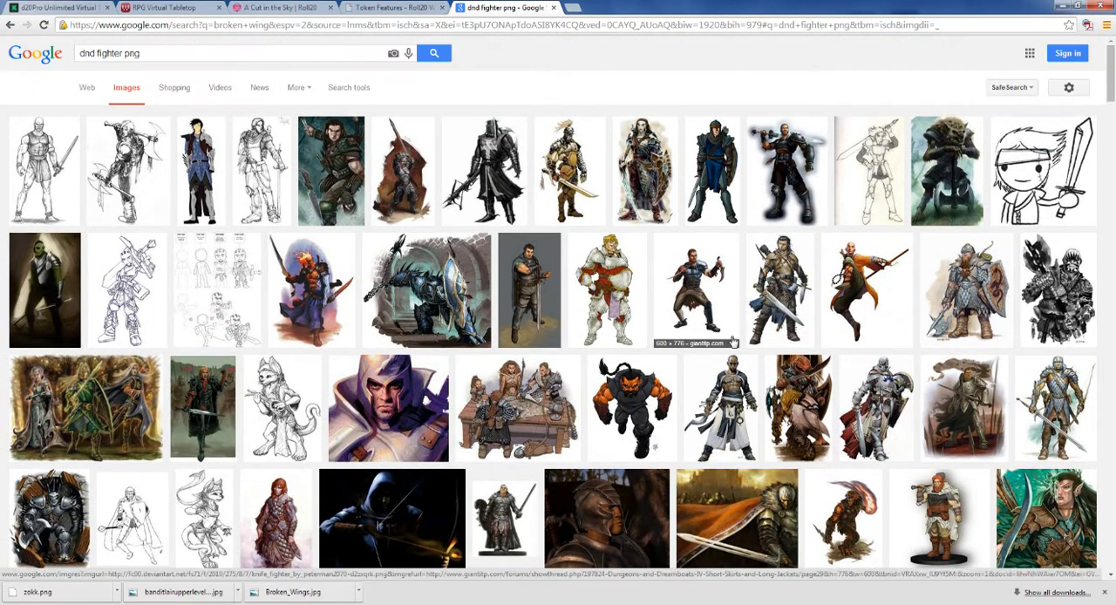
click(567, 166)
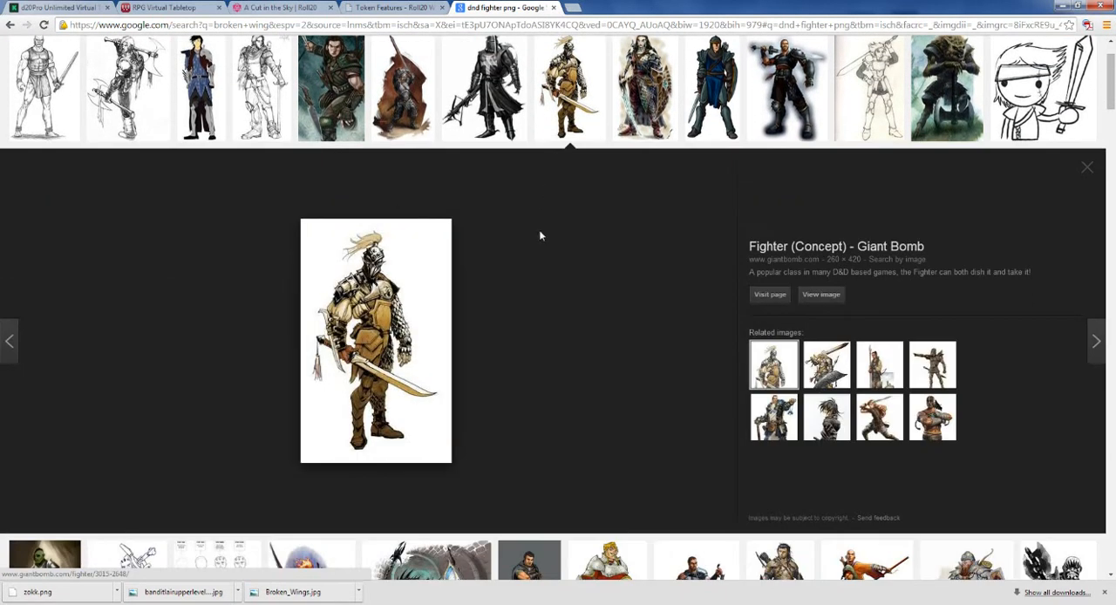
click(820, 294)
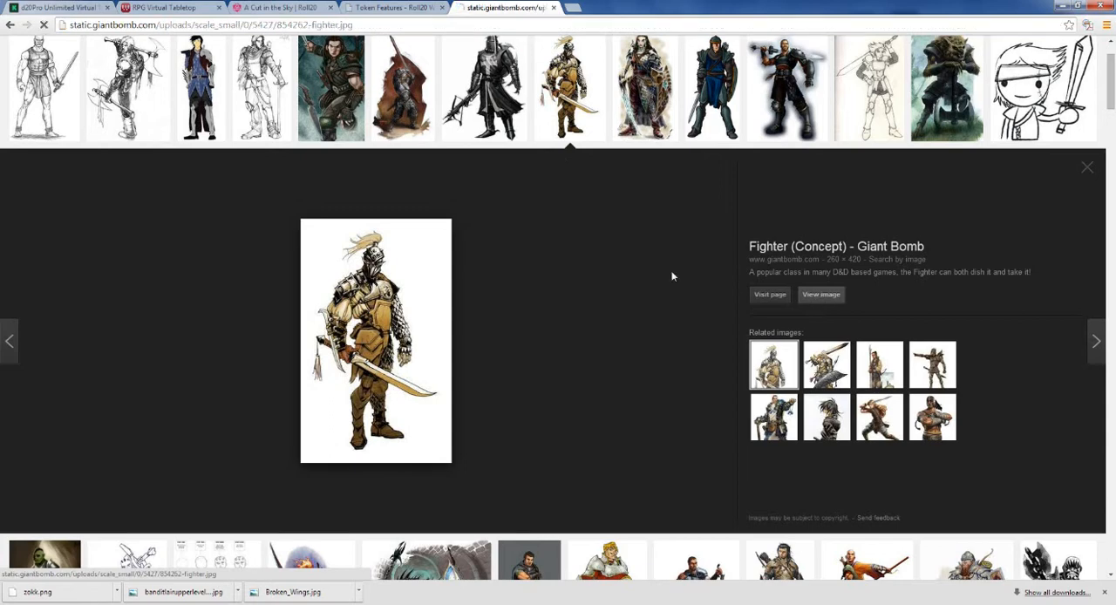
right_click(63, 119)
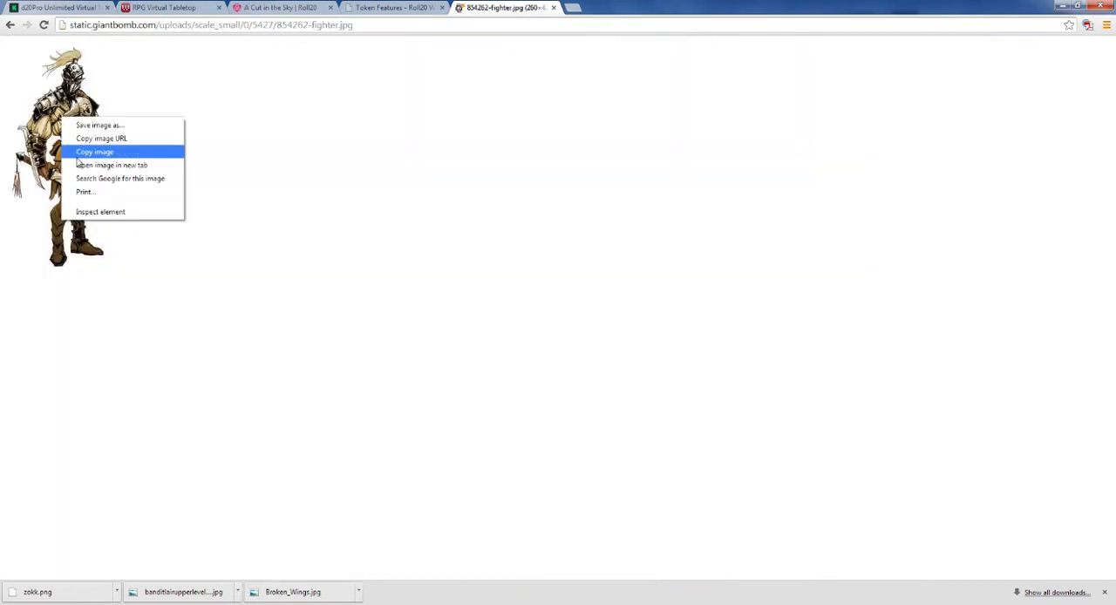
click(95, 125)
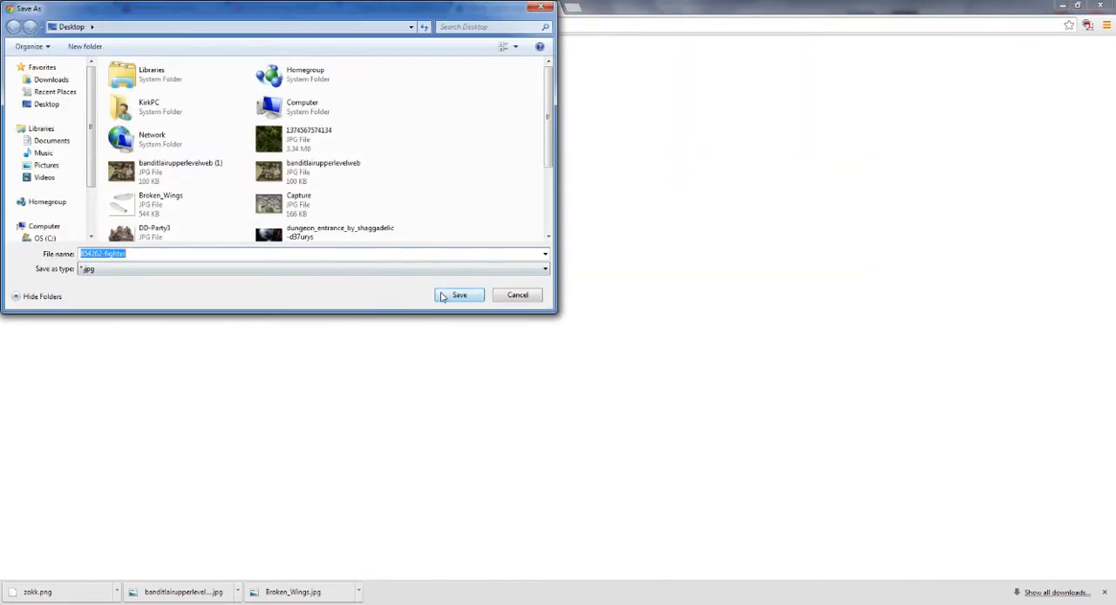
click(442, 298)
Step: Check the desktop for the saved fighter image, and return to the fighter image search results in the browser
click(1062, 5)
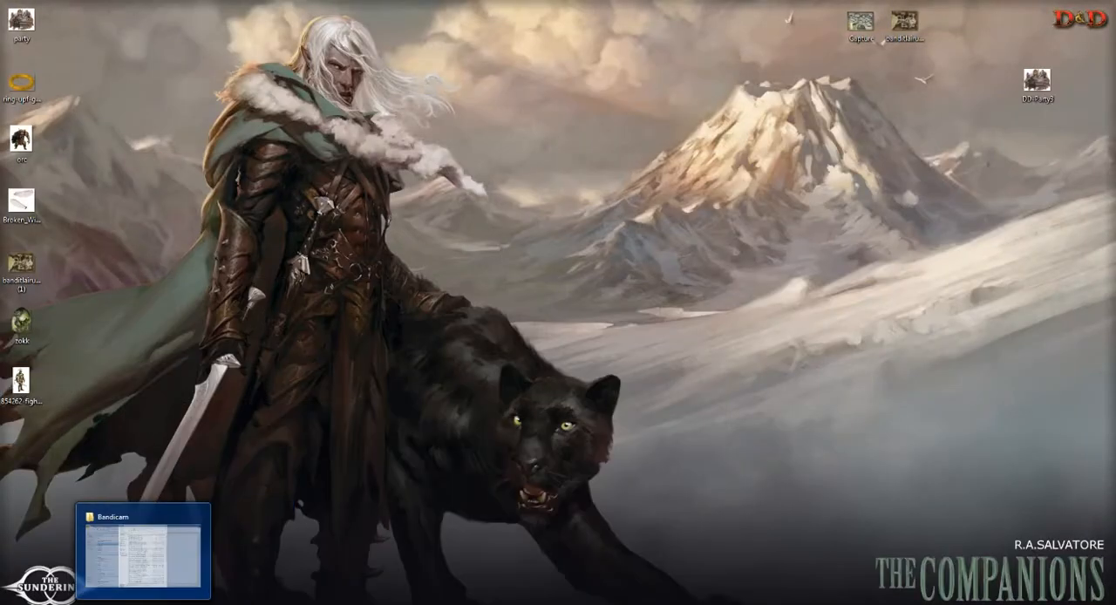
click(306, 604)
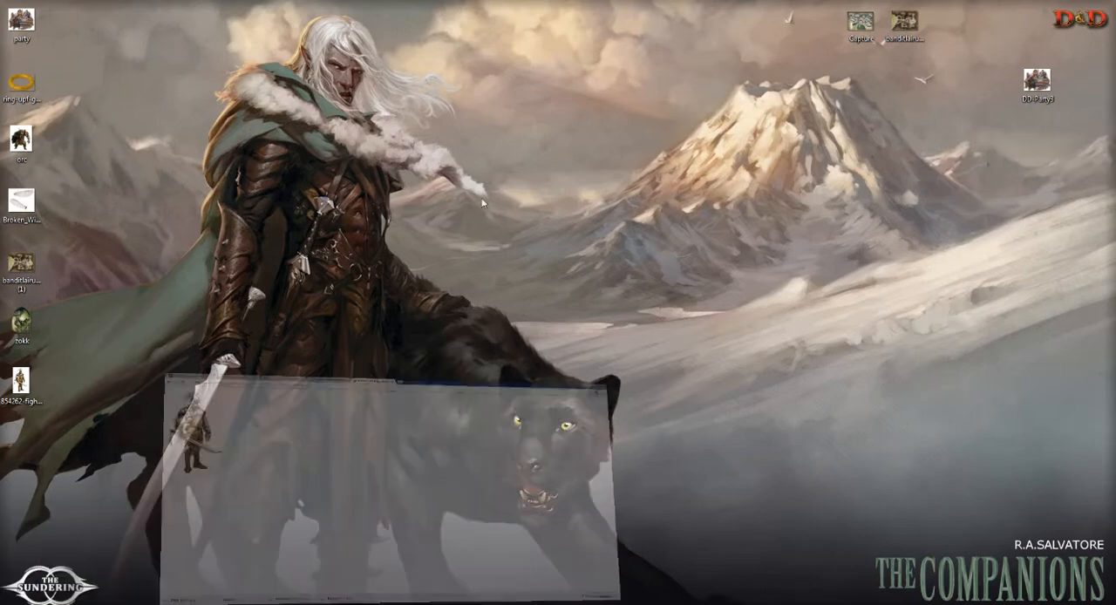
click(8, 24)
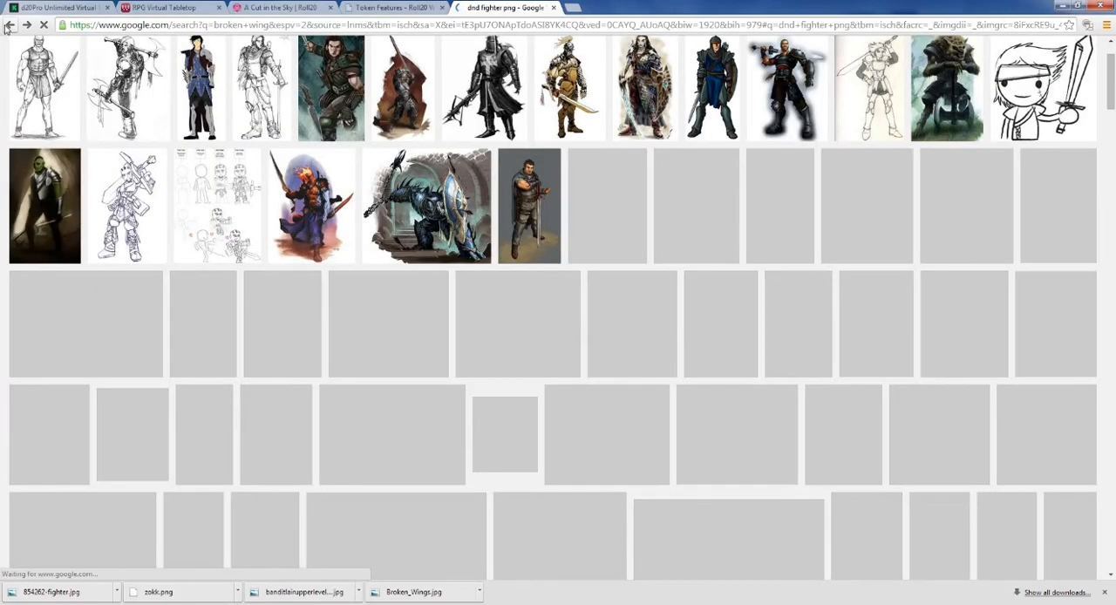
scroll(479, 317, down, 5)
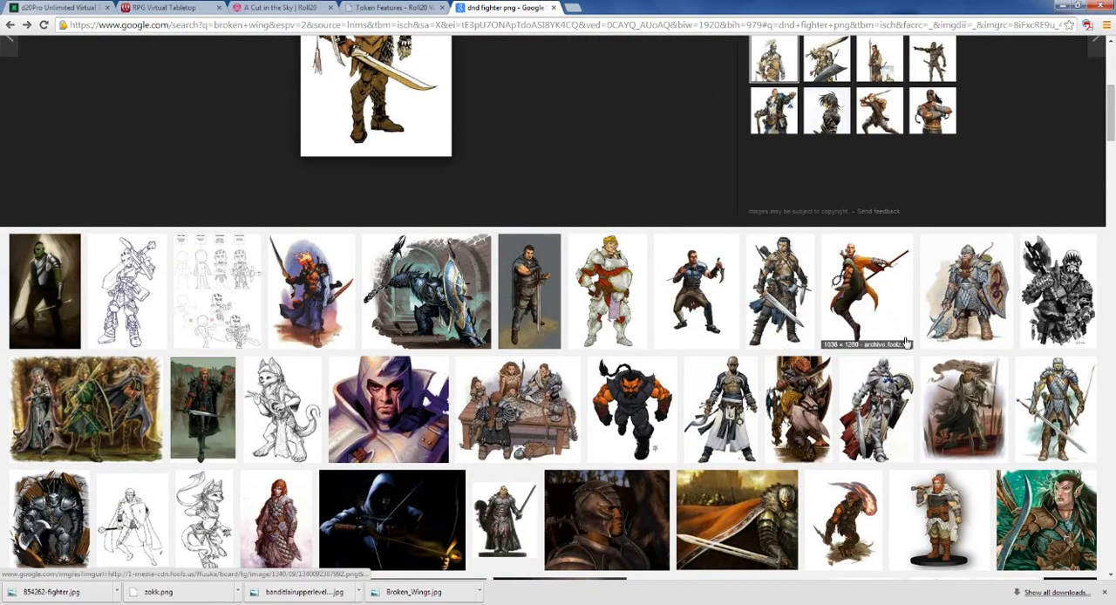
Step: Open the Jay's Workshop armoured knight image at full size and check its file types for saving, then return to the search results
scroll(927, 355, down, 1)
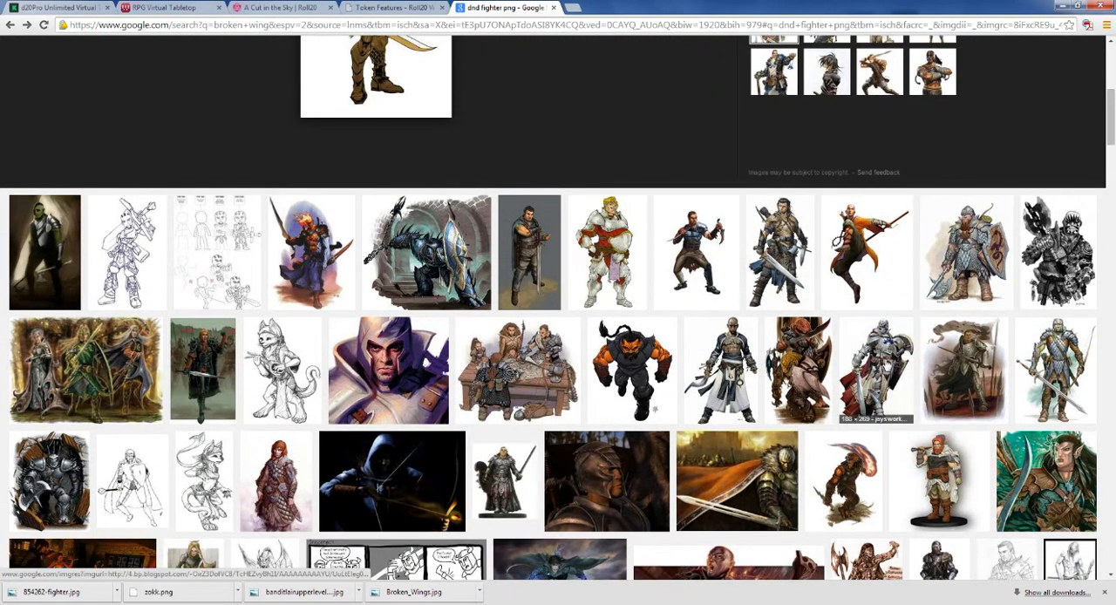
click(885, 363)
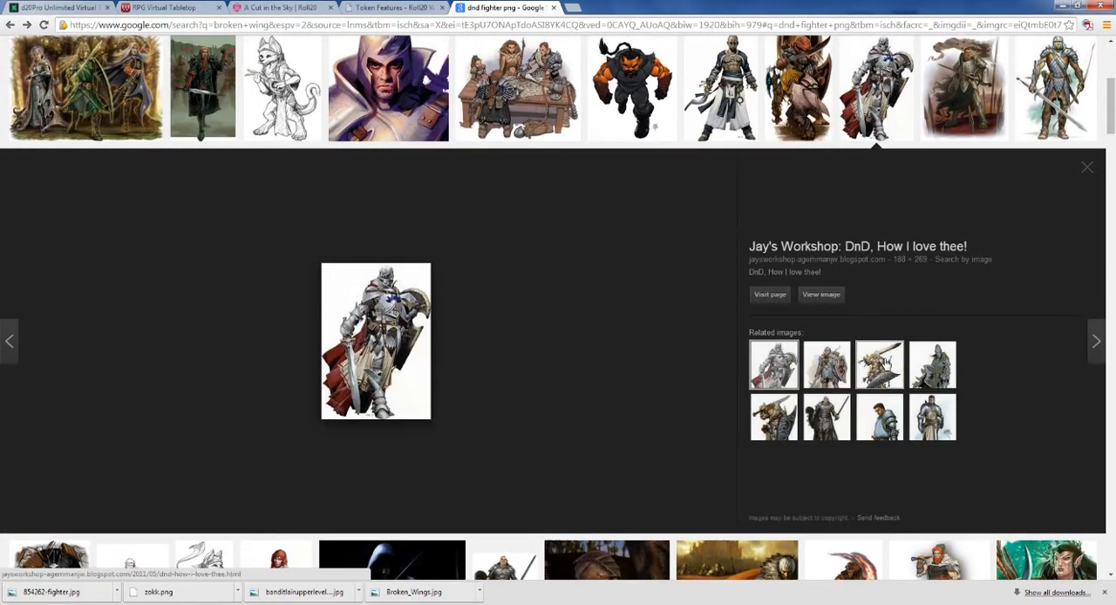
click(819, 297)
right_click(51, 83)
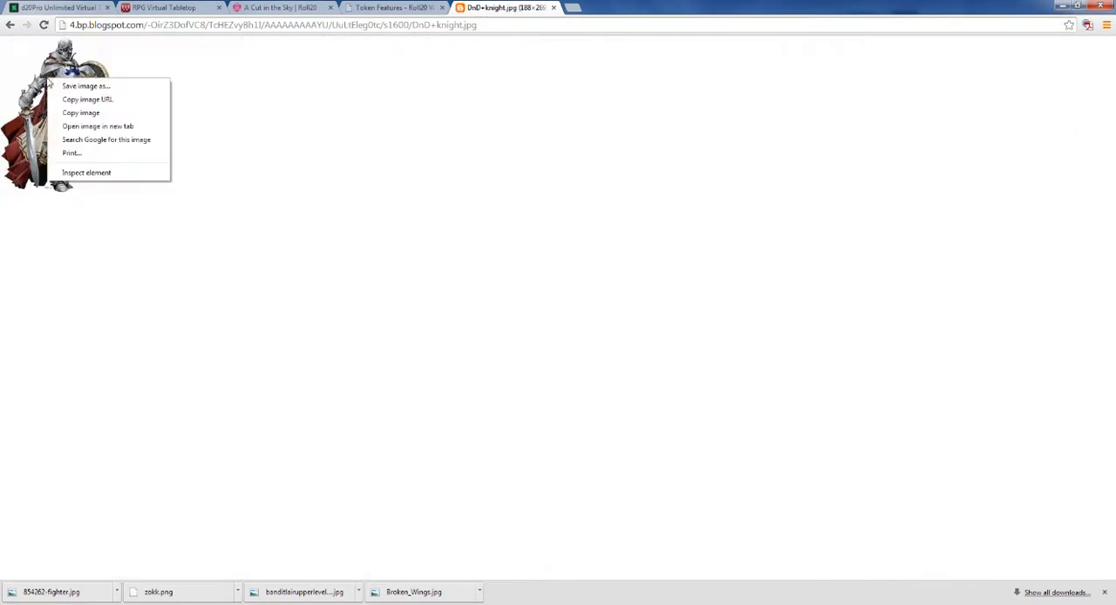
click(68, 87)
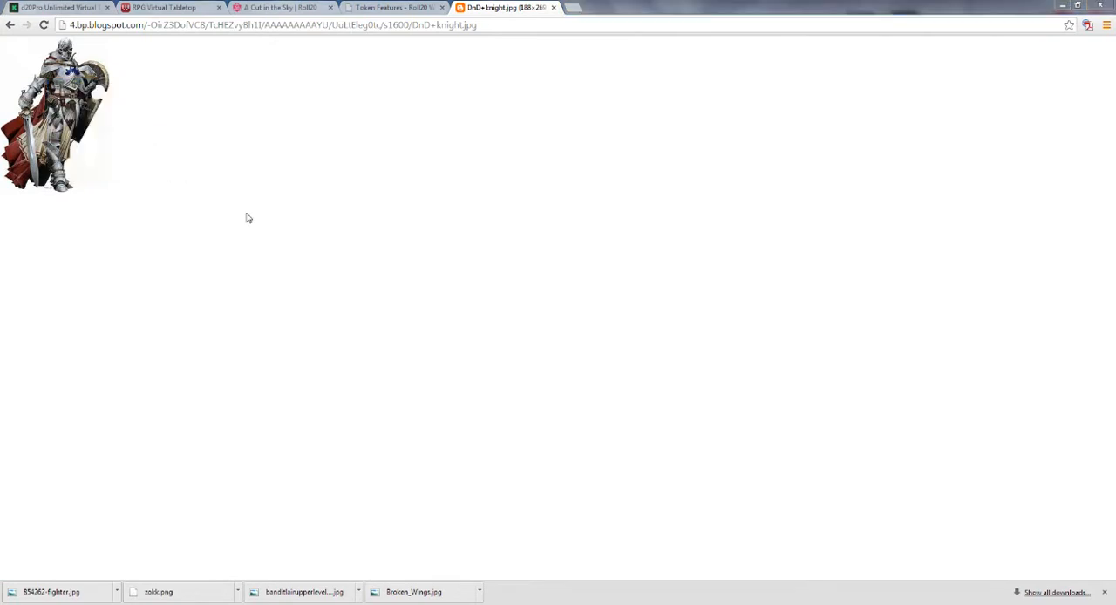
click(301, 268)
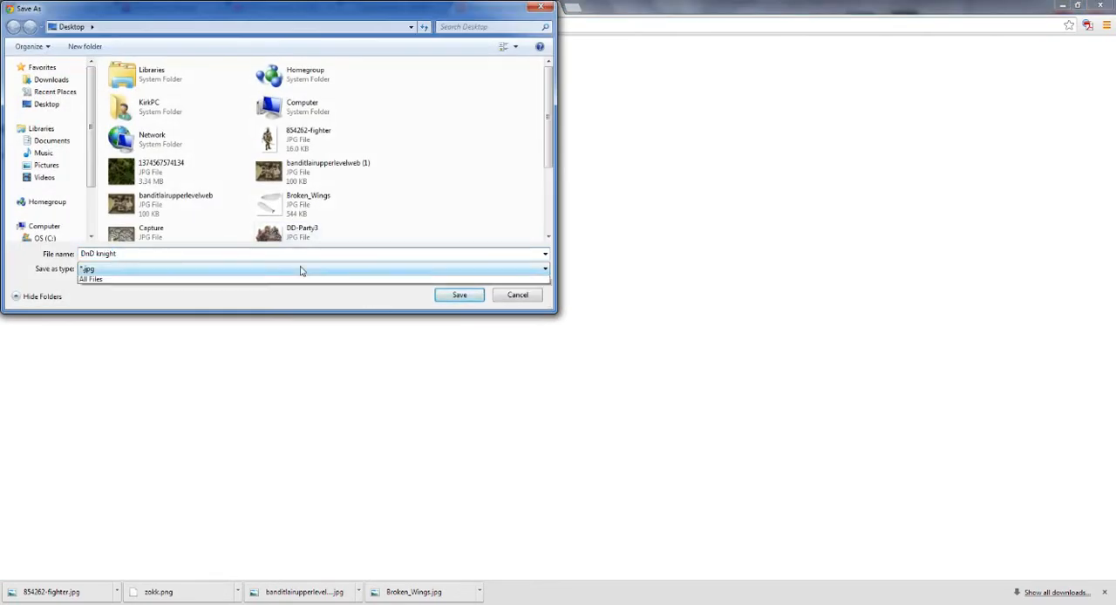
click(518, 296)
click(518, 296)
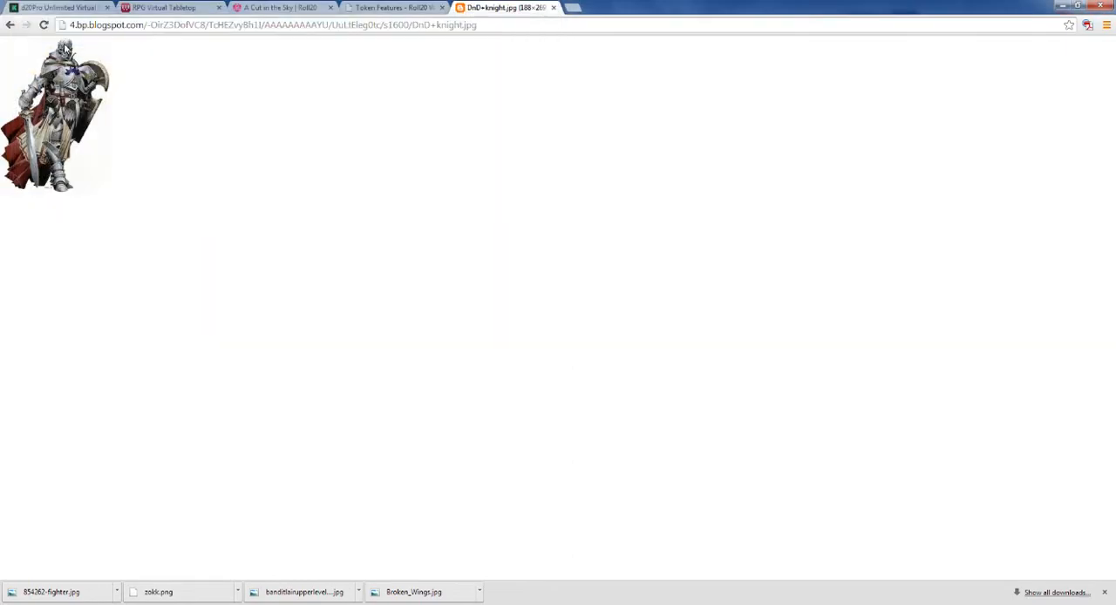
click(10, 24)
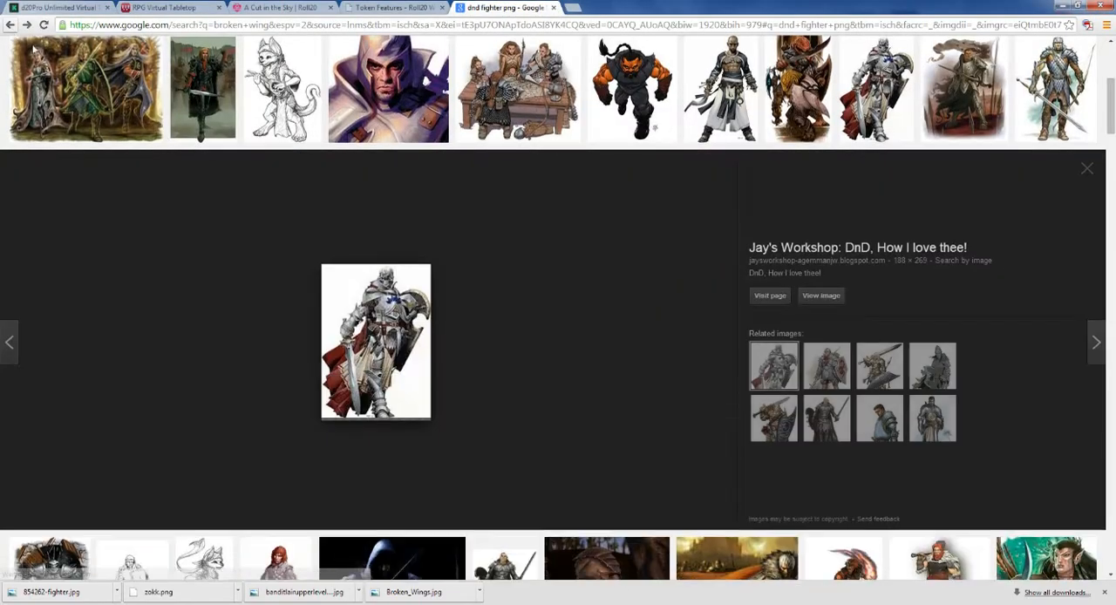
scroll(343, 194, up, 3)
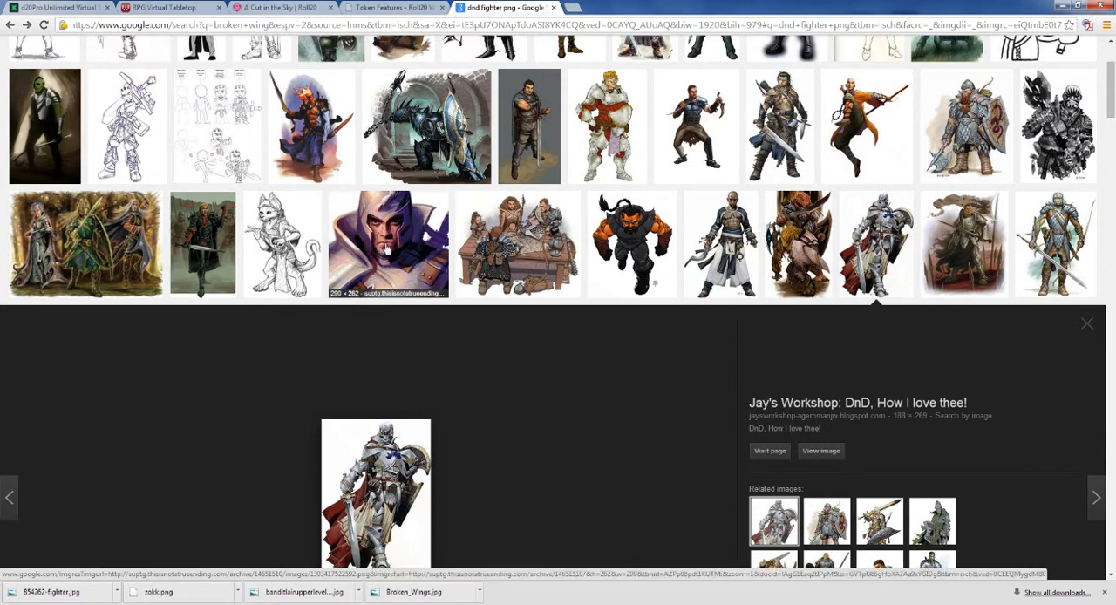
click(386, 249)
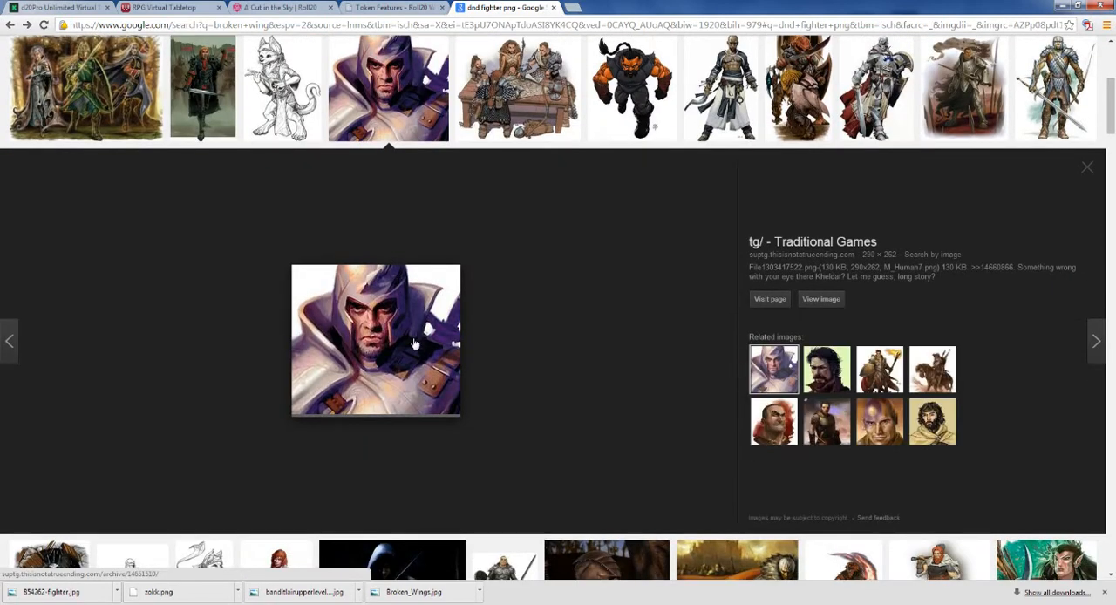
right_click(415, 345)
click(436, 386)
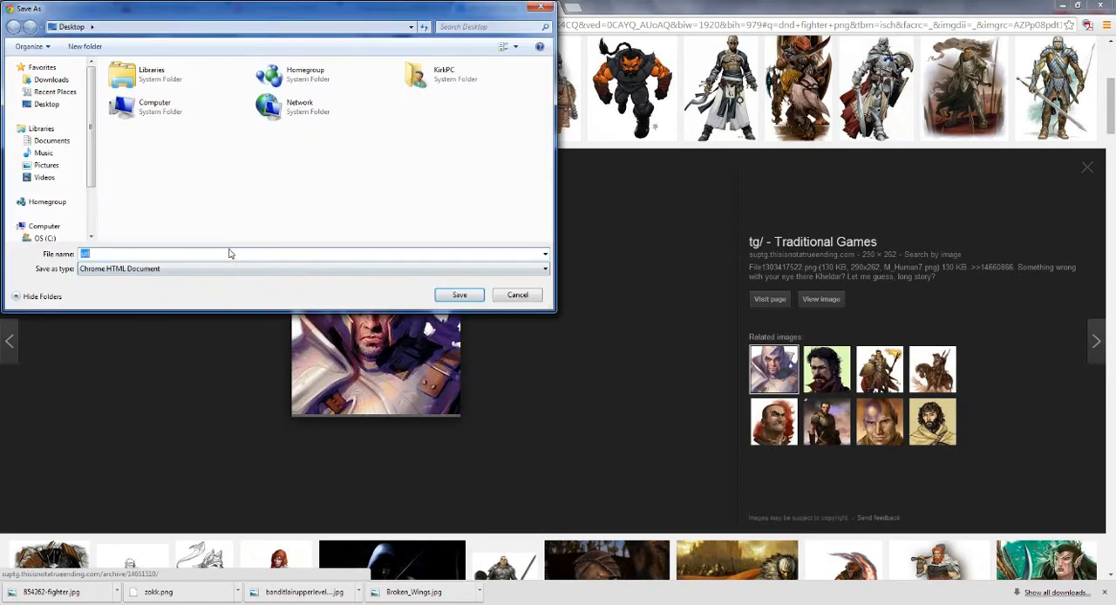
click(518, 295)
click(819, 300)
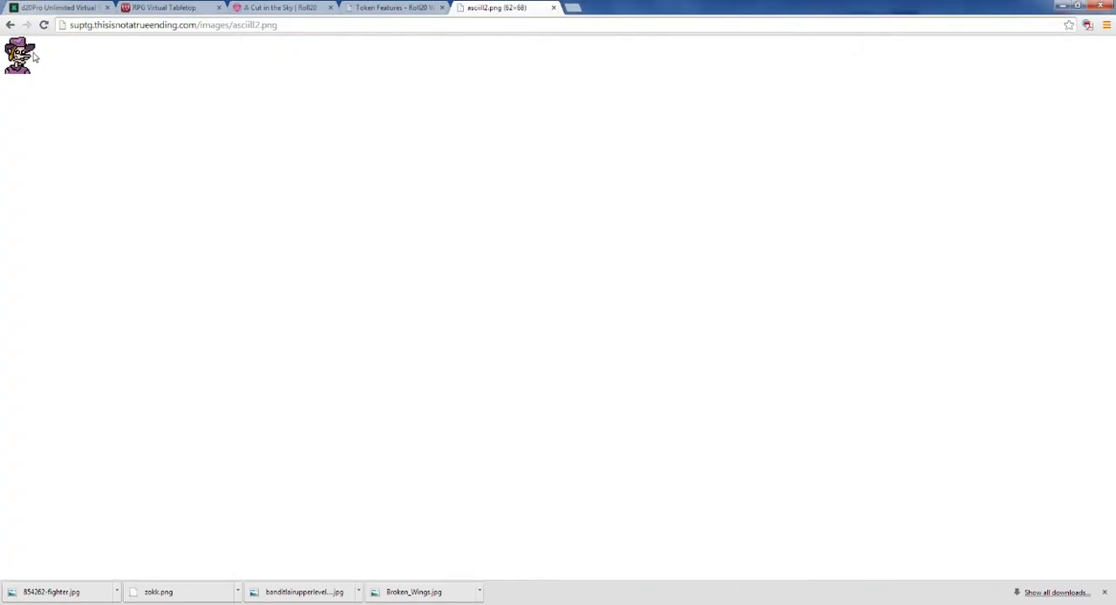
click(9, 25)
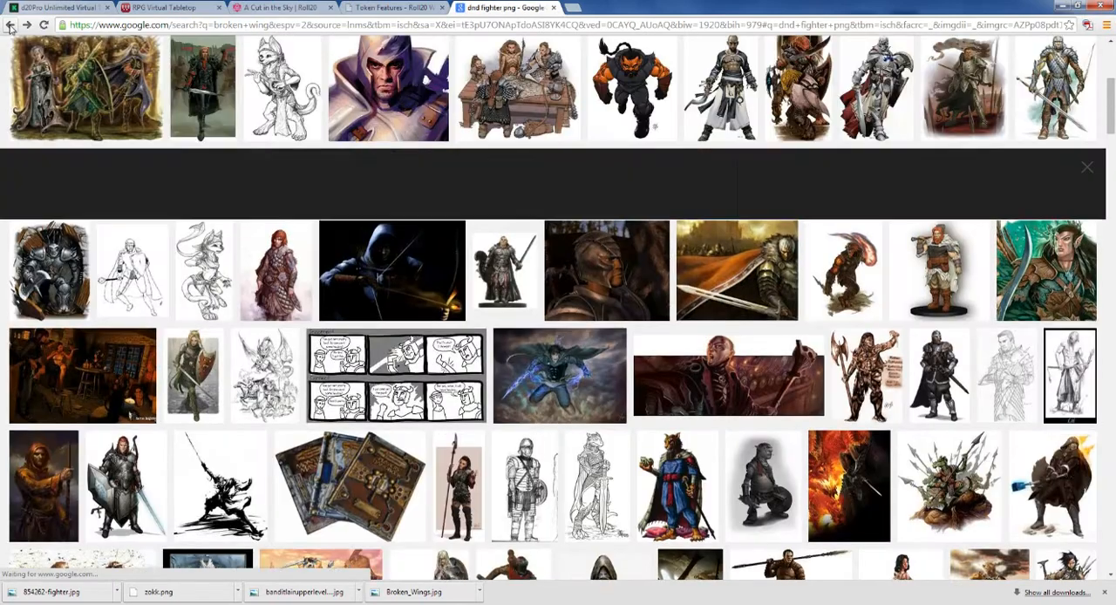
Step: Save the Dragon Blood hammer-wielder image to the Desktop as dragon_blood_by_wood_illustration-d5sehz7.png, and check for it on the desktop
scroll(353, 276, down, 4)
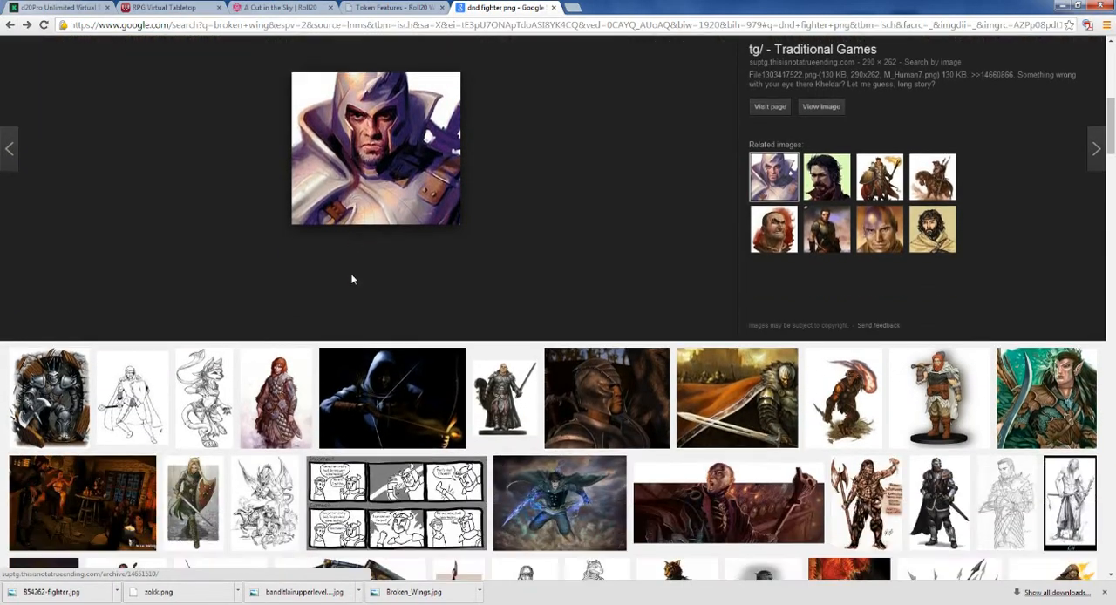
scroll(353, 278, down, 1)
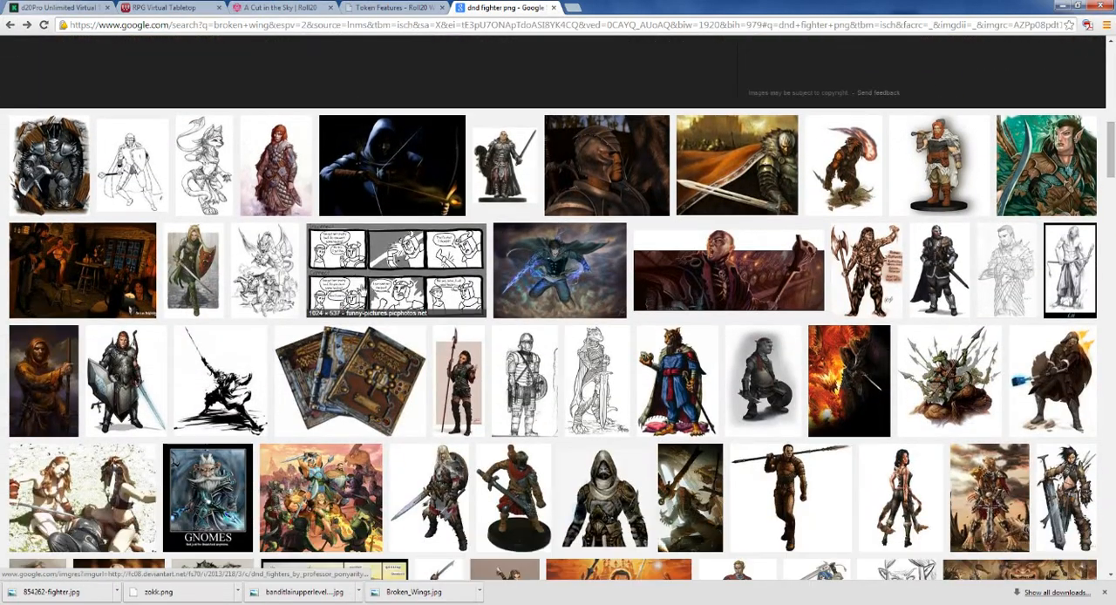
scroll(937, 262, down, 1)
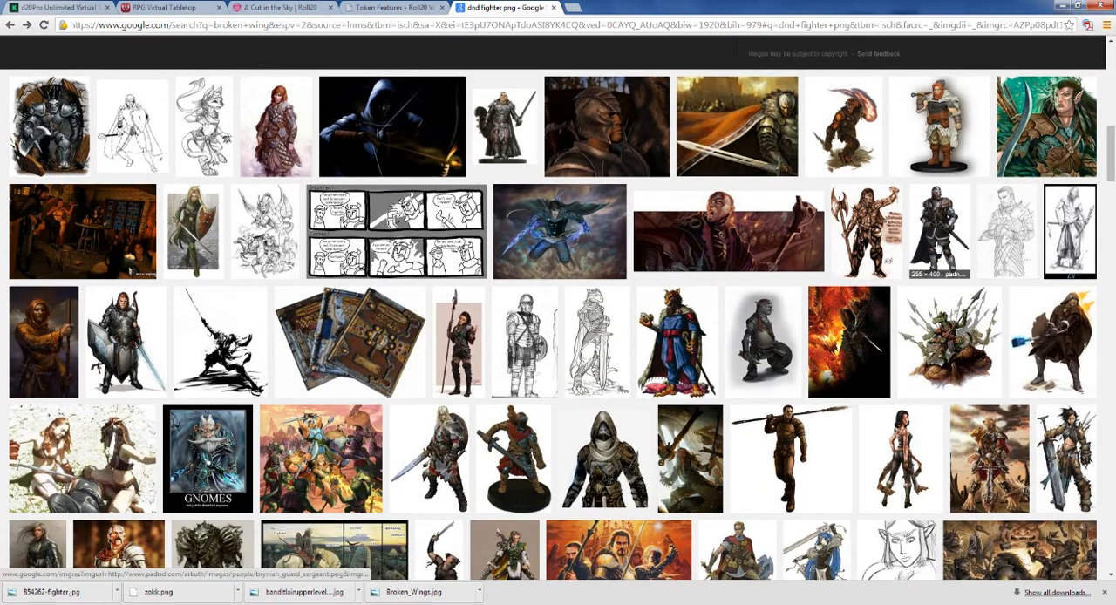
click(1049, 346)
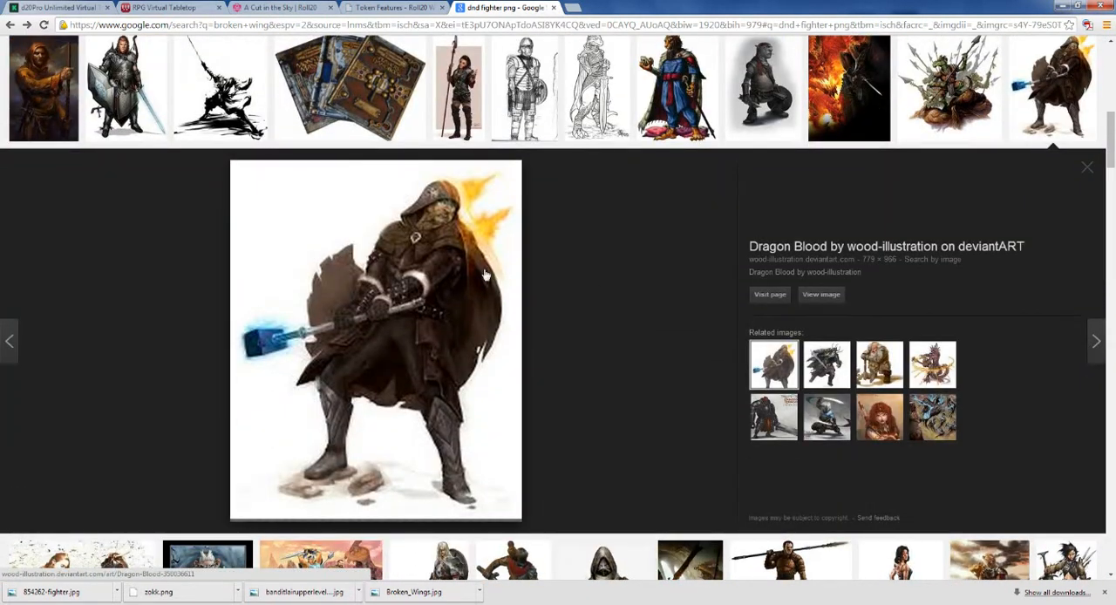
right_click(393, 280)
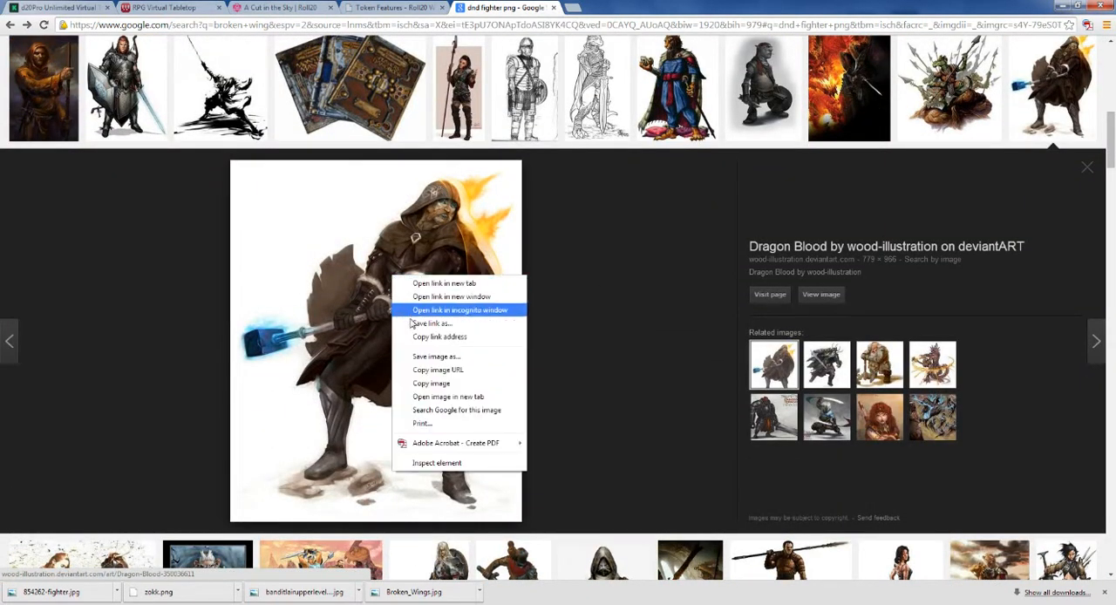
click(405, 357)
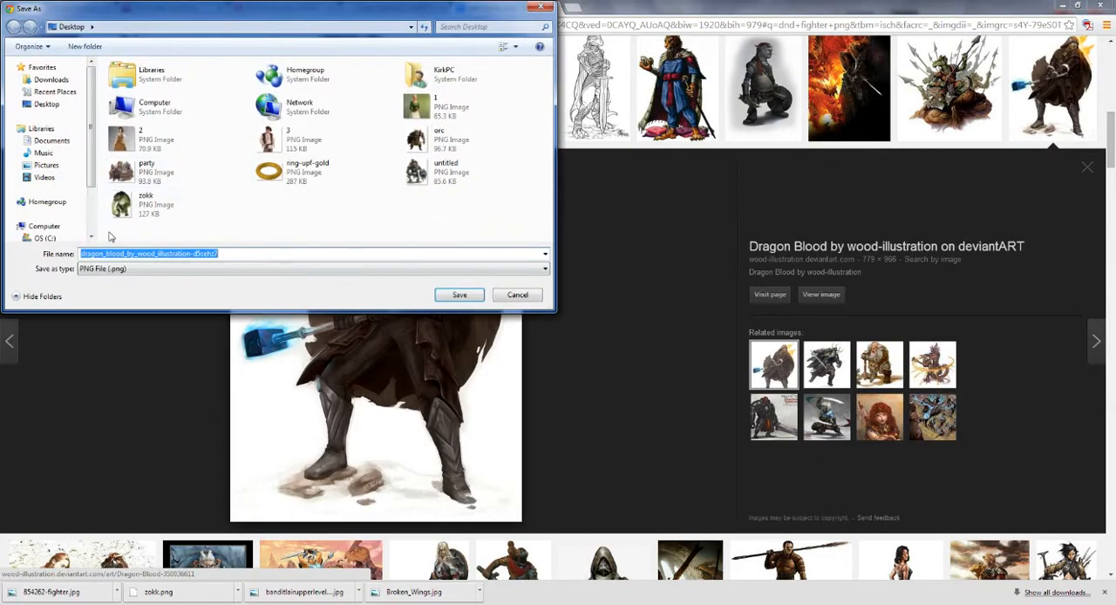
click(460, 295)
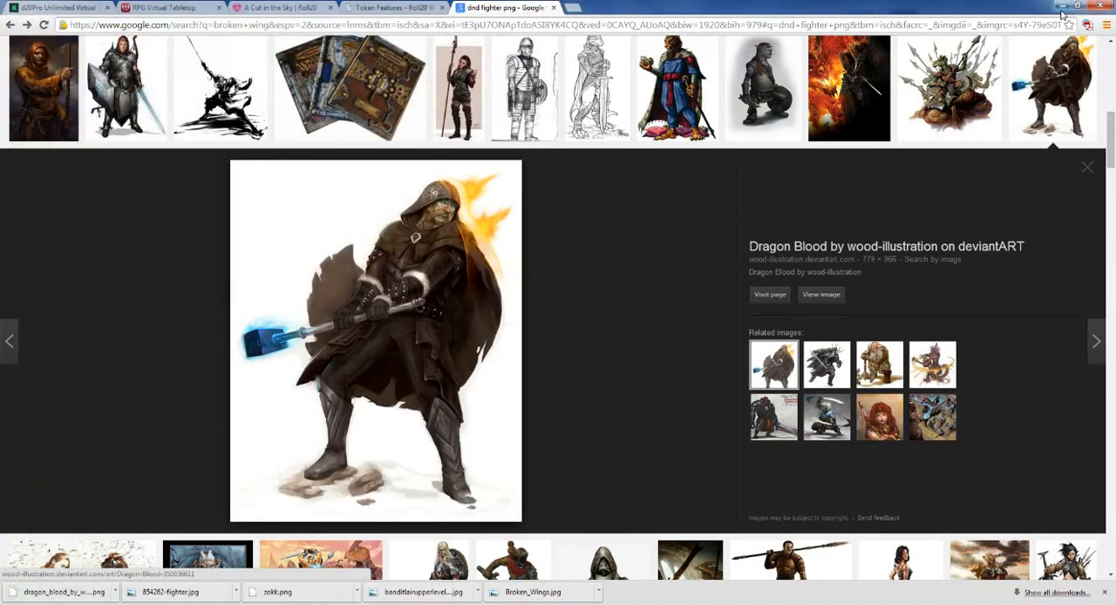
click(1057, 5)
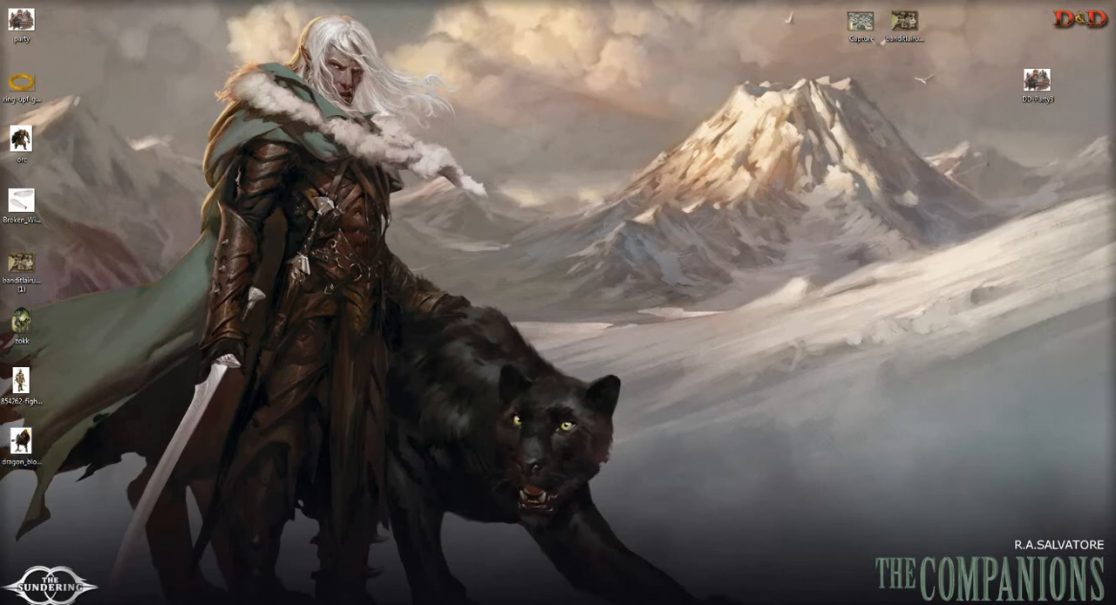
click(157, 603)
Step: Find the D&D Wiki Blinker (3.5e Class) image of the hooded fighter in the results and open it at full size
scroll(607, 241, down, 5)
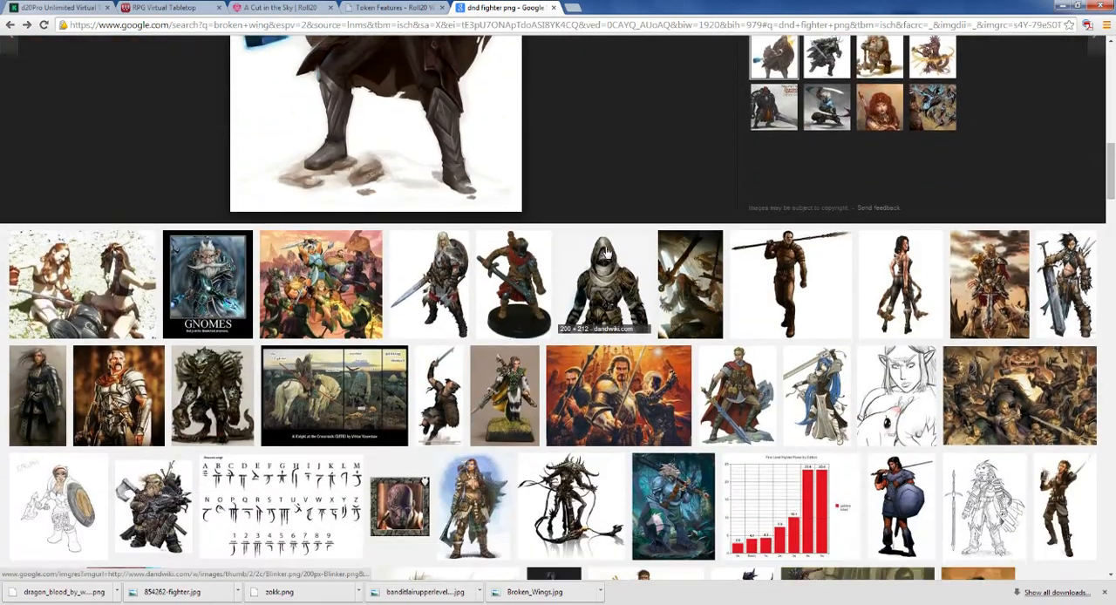
scroll(607, 252, down, 1)
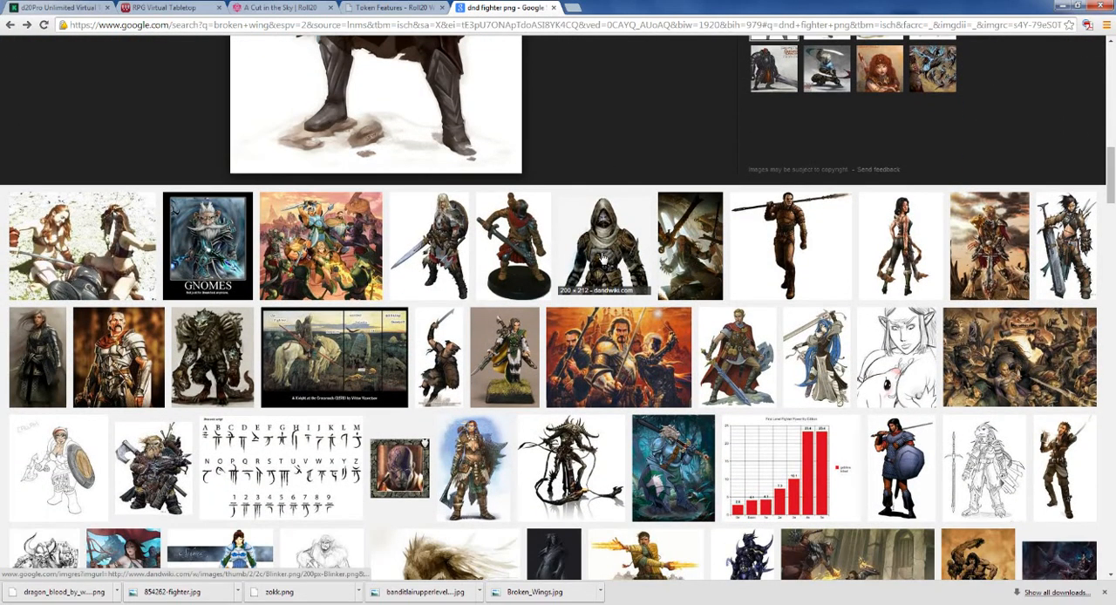
click(603, 258)
right_click(383, 331)
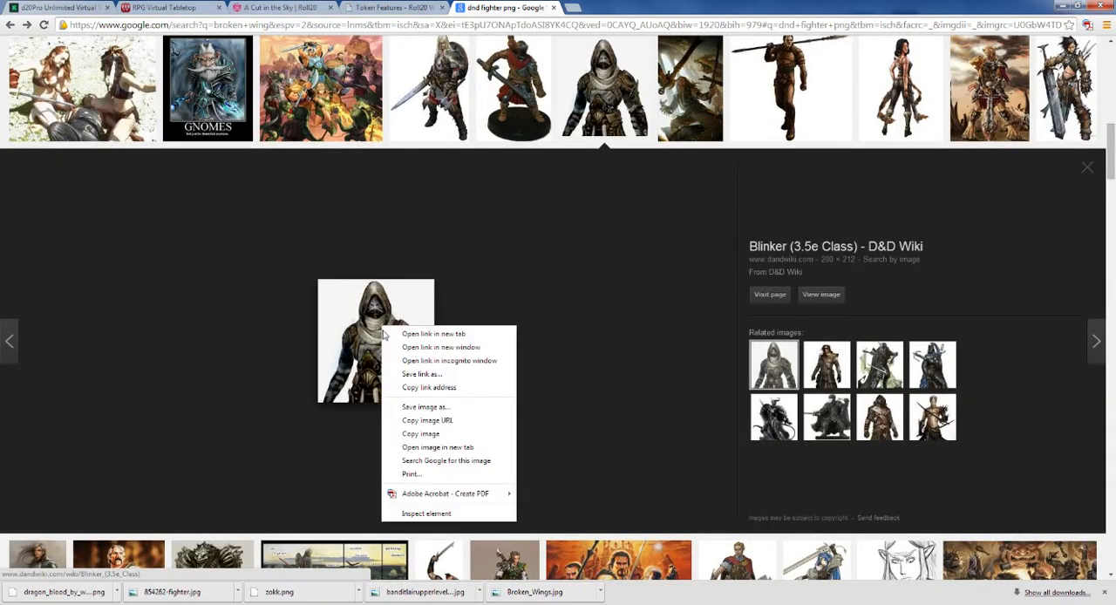
click(419, 374)
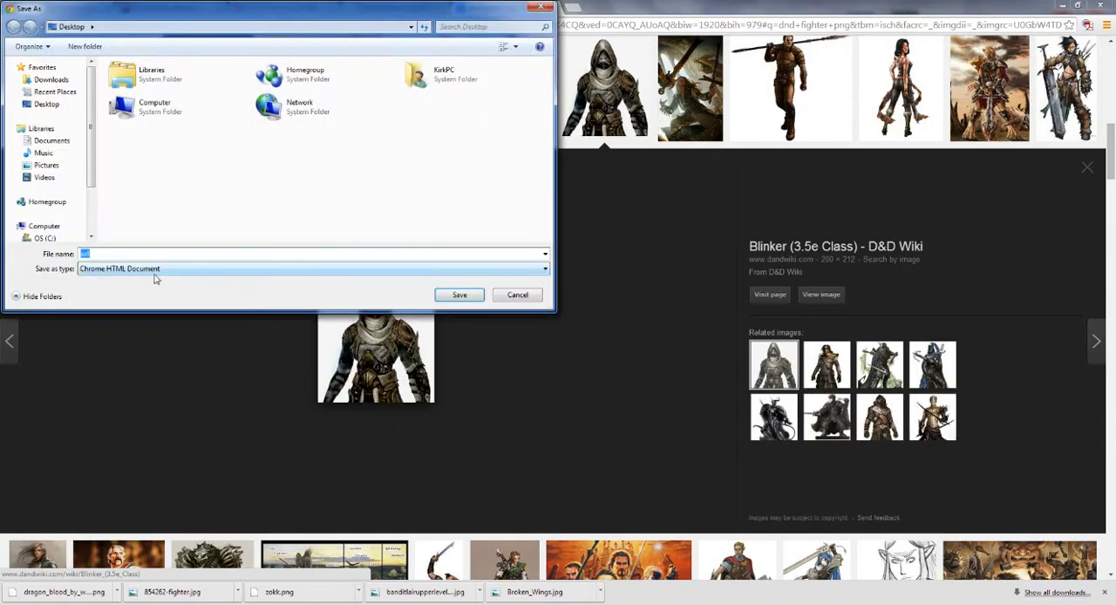
click(515, 297)
click(820, 294)
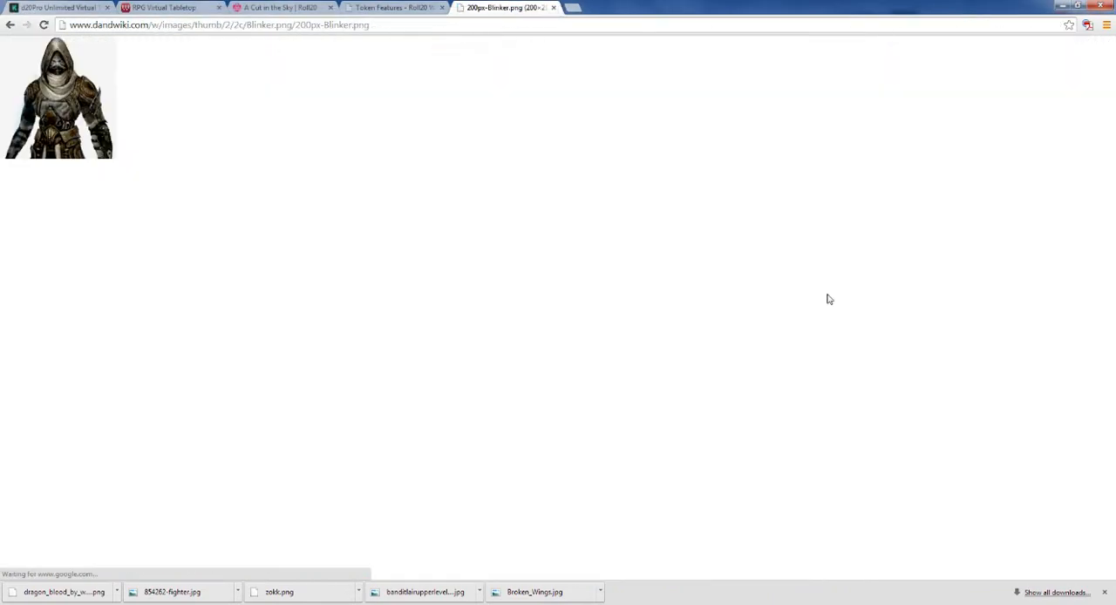
Step: Save the hooded Blinker image to the Desktop as 200px-Blinker.png and check for it on the desktop
right_click(73, 88)
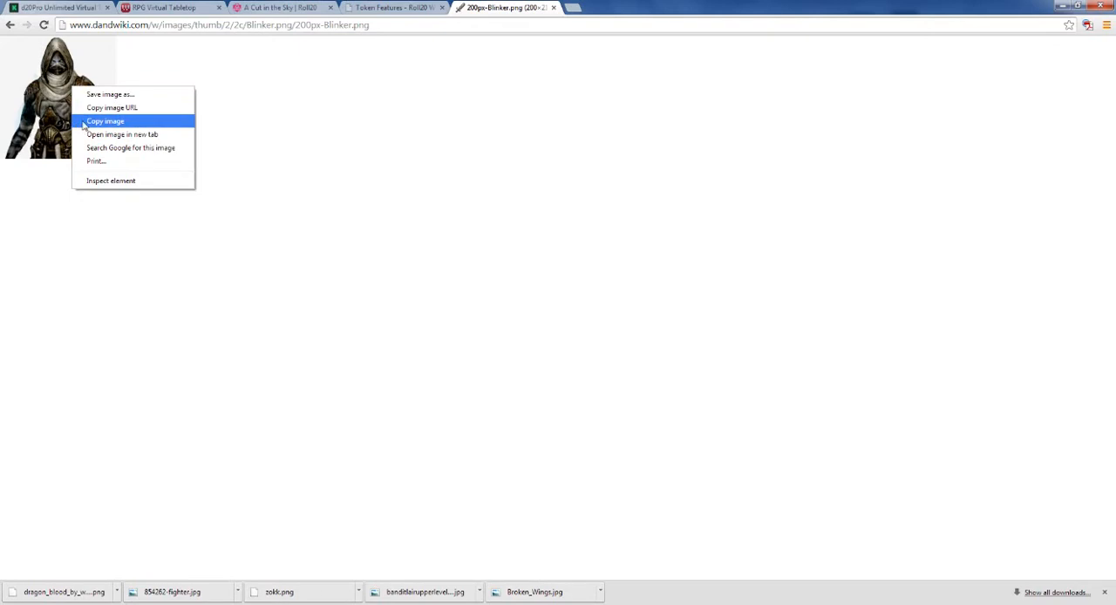
click(96, 121)
right_click(56, 90)
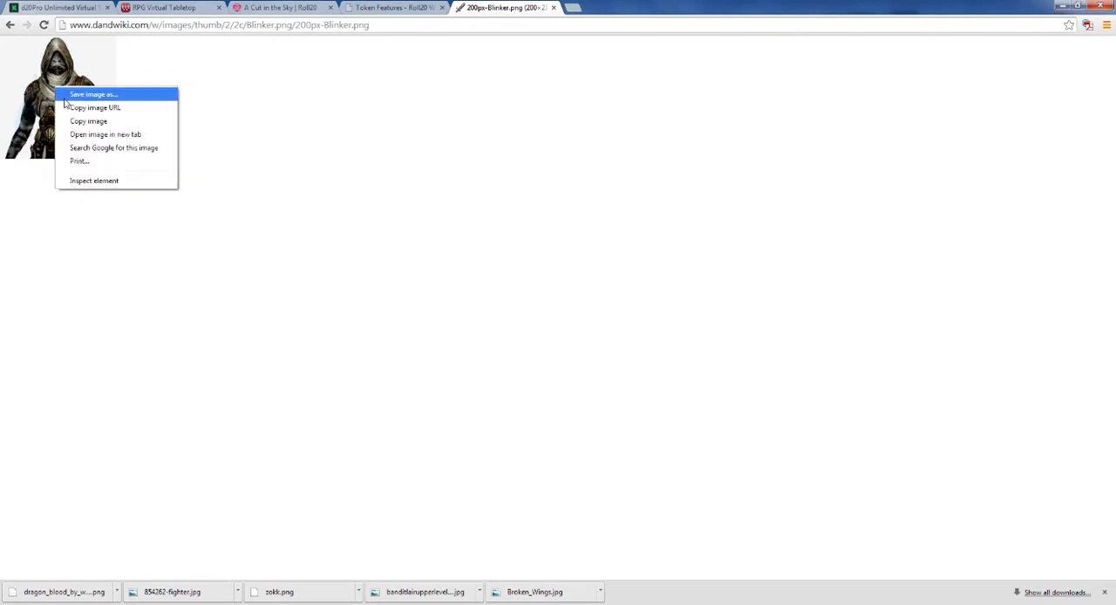
click(83, 92)
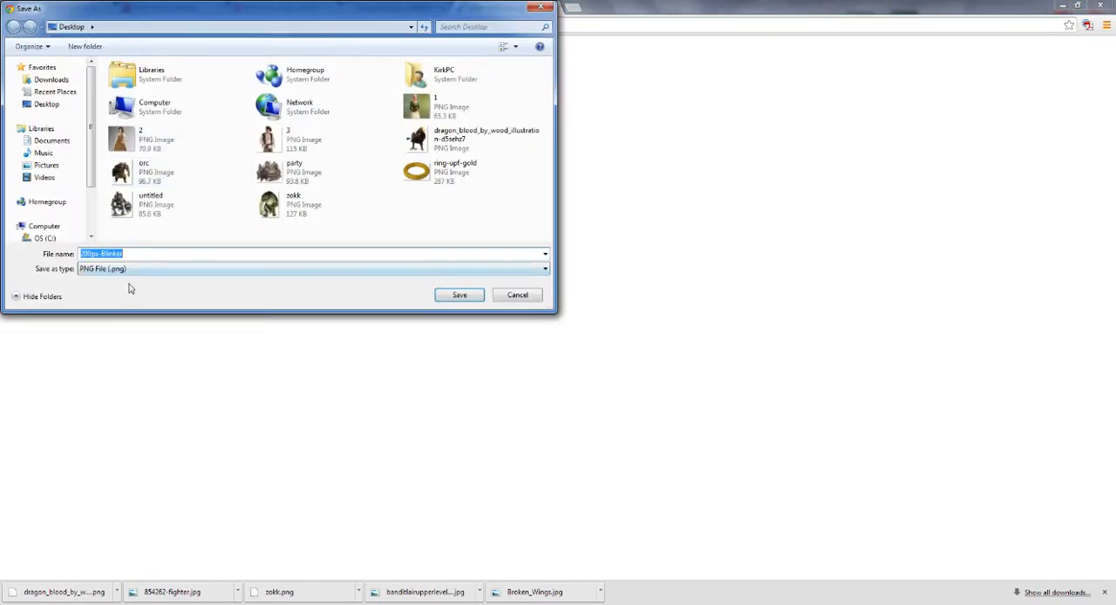
click(453, 294)
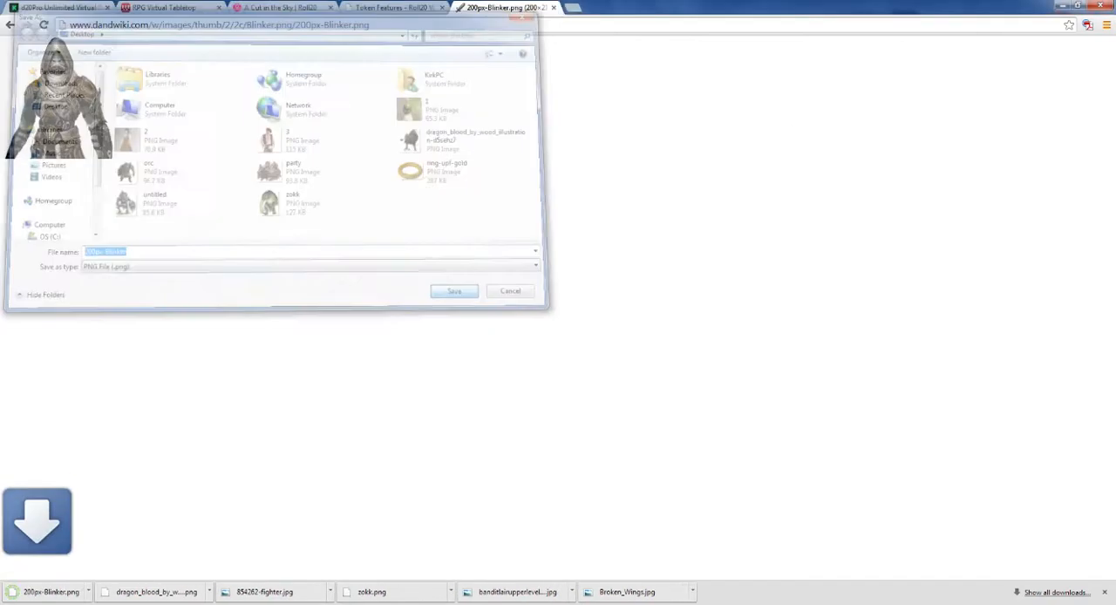
click(1062, 6)
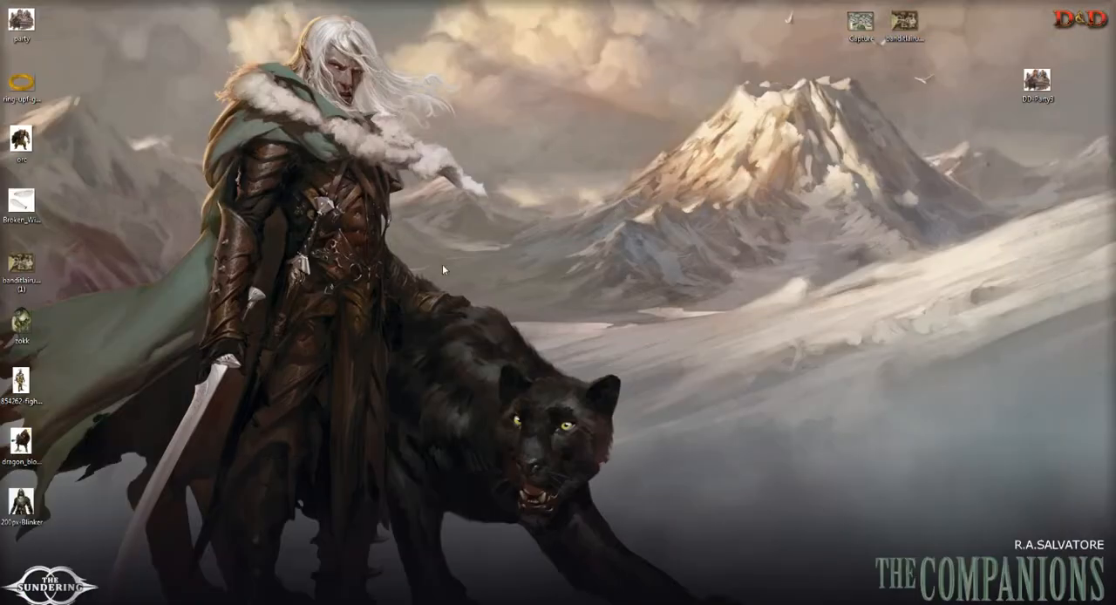
click(292, 604)
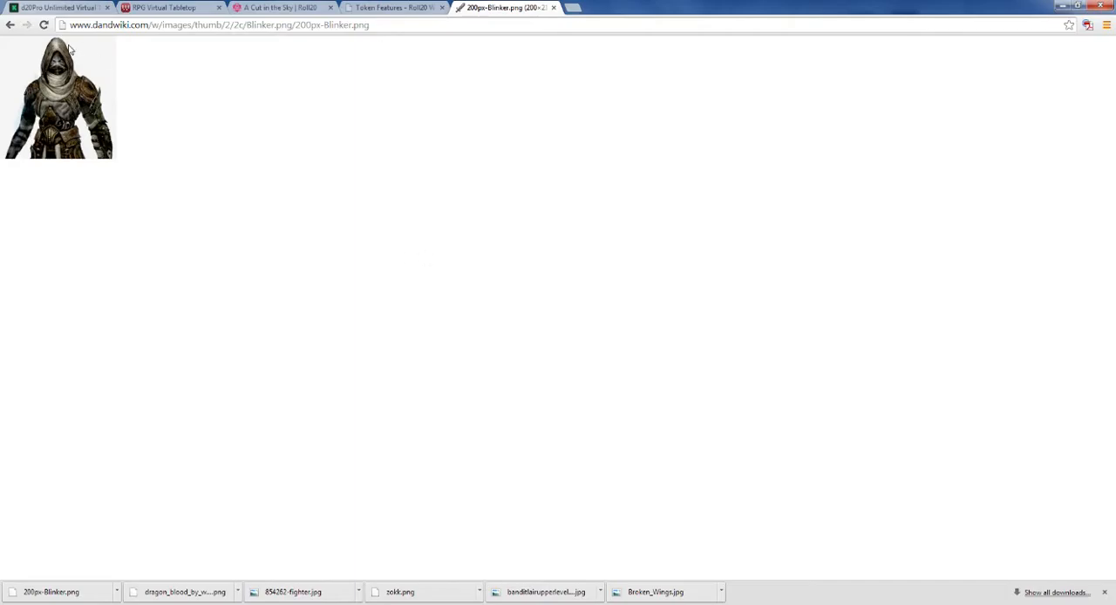
Step: Return to the image results and open the Pathfinder_OGC Fighter image of the warrior with shield and sword at full size
click(9, 25)
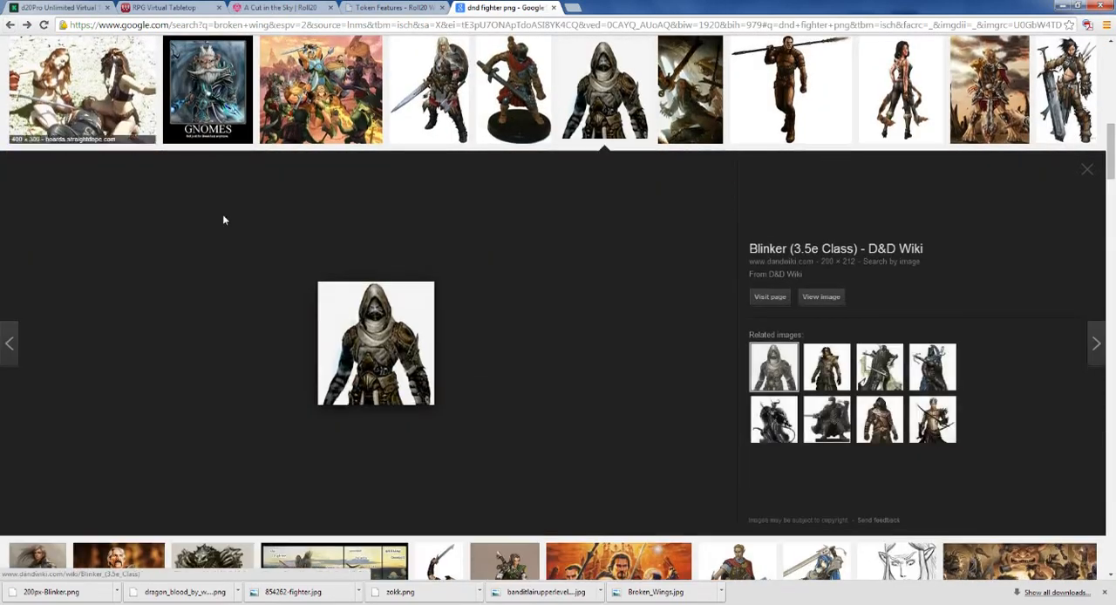
scroll(266, 240, up, 3)
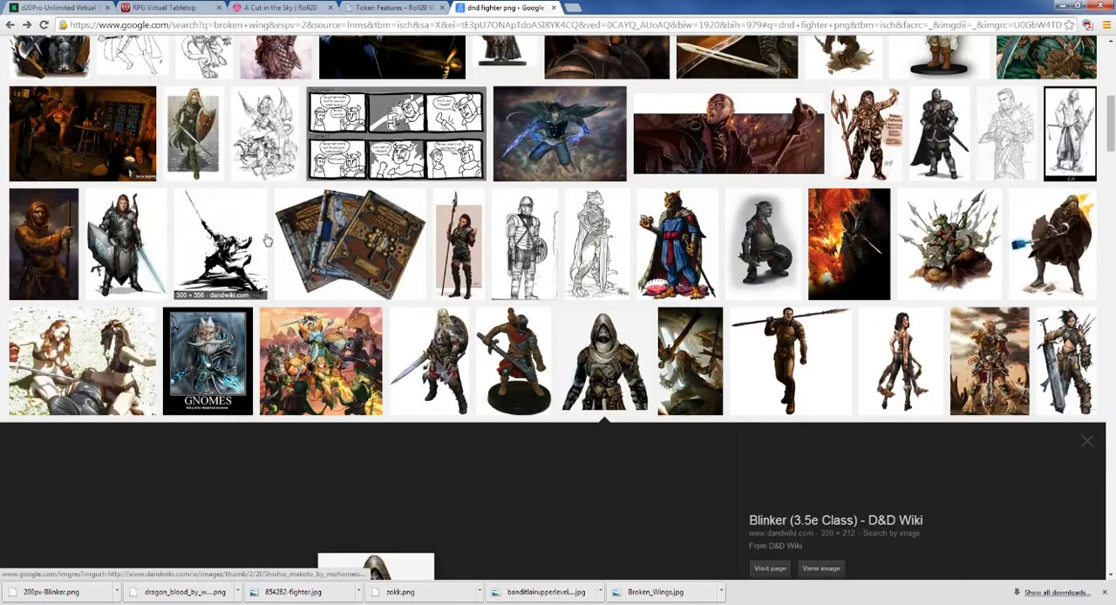
scroll(267, 239, up, 2)
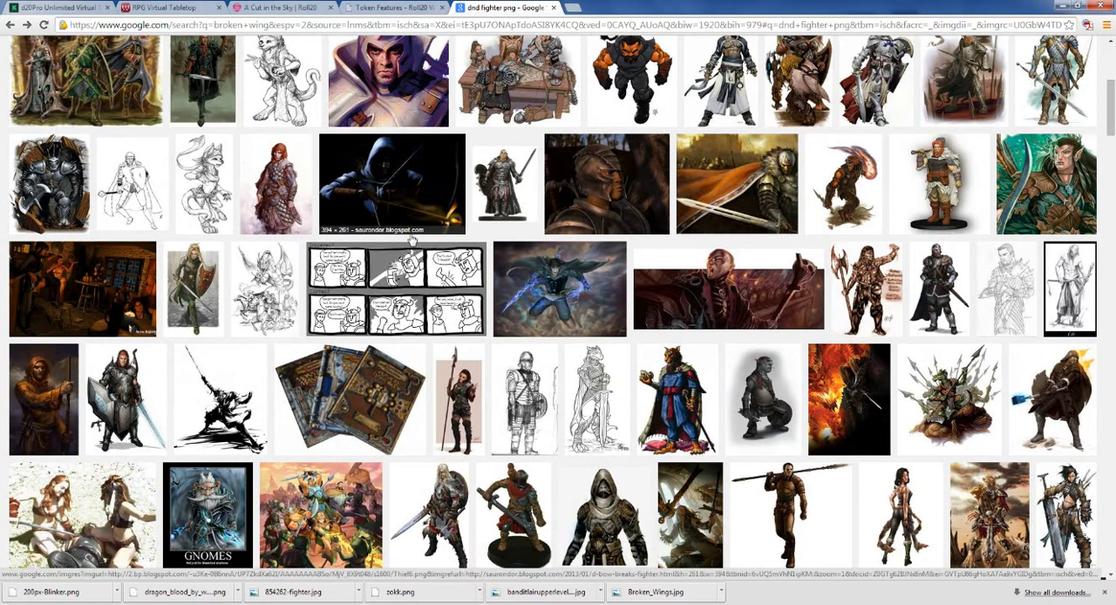
scroll(414, 246, down, 1)
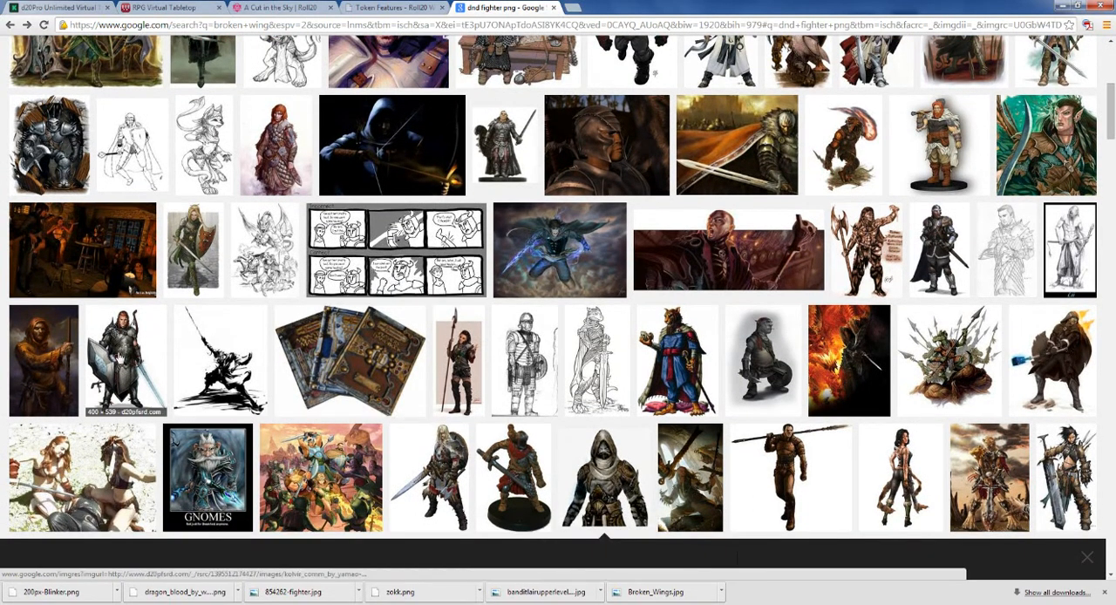
click(122, 358)
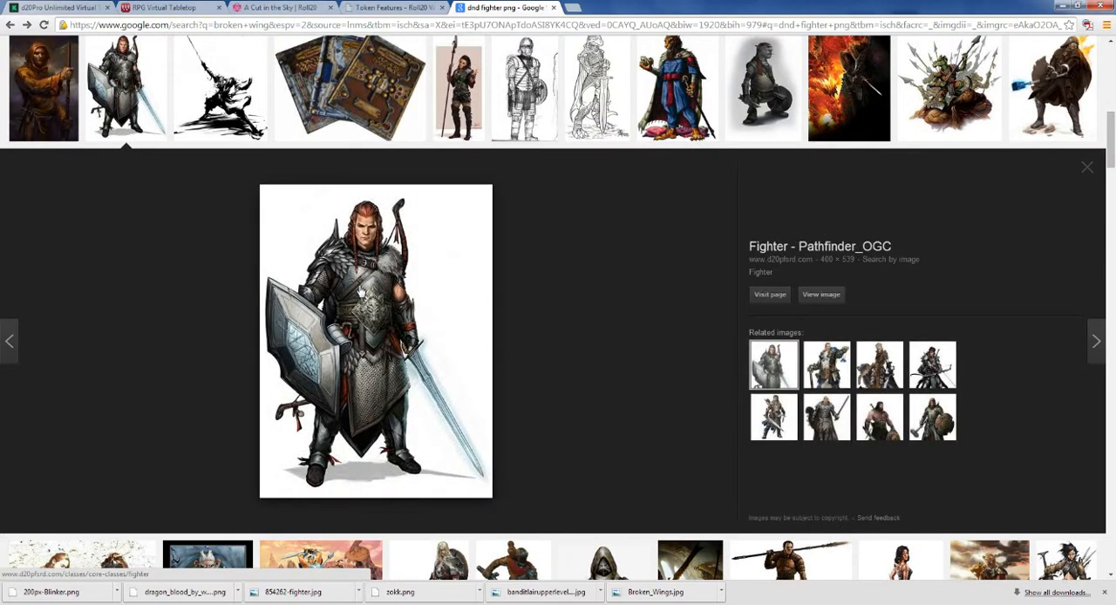
click(819, 294)
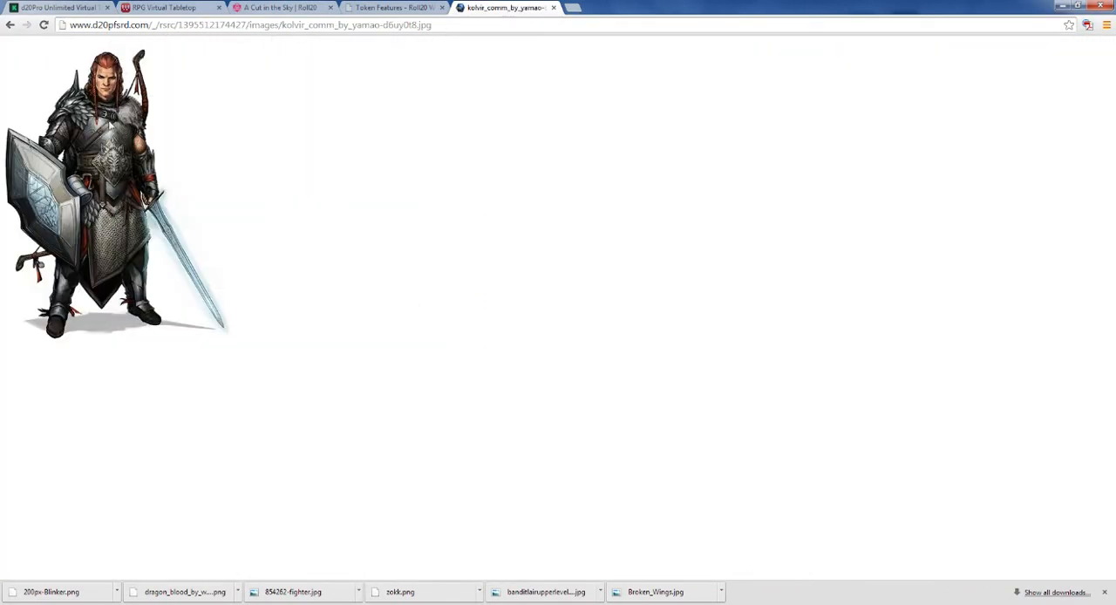
Step: Check the available file types for the shield-bearing fighter image and save it to the Desktop as kolvir_comm_by_yamao-d6uy0t8.jpg
right_click(109, 123)
click(146, 129)
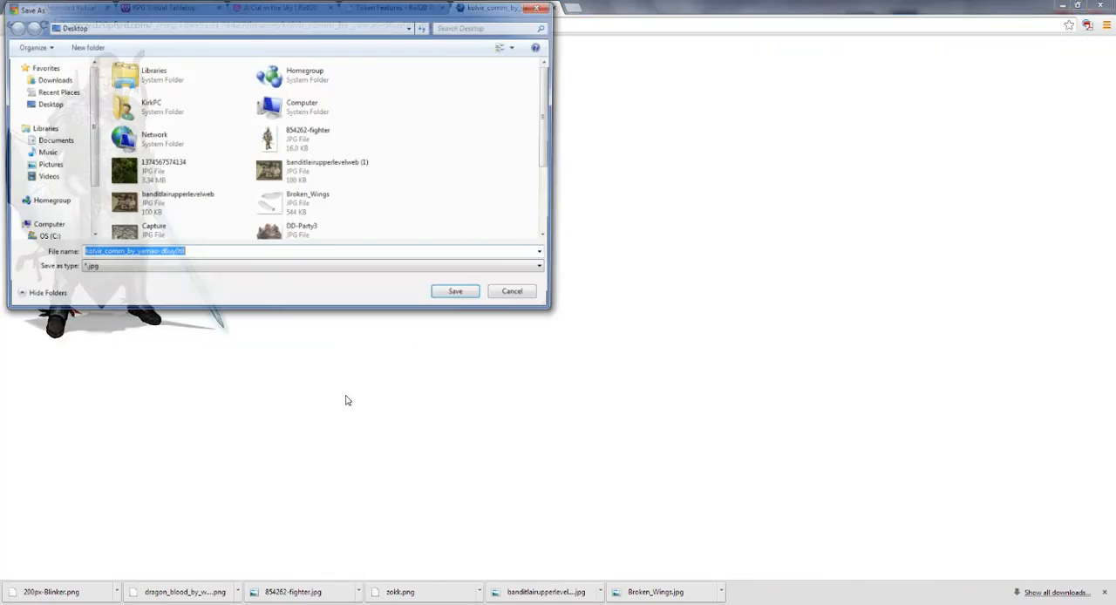
click(364, 270)
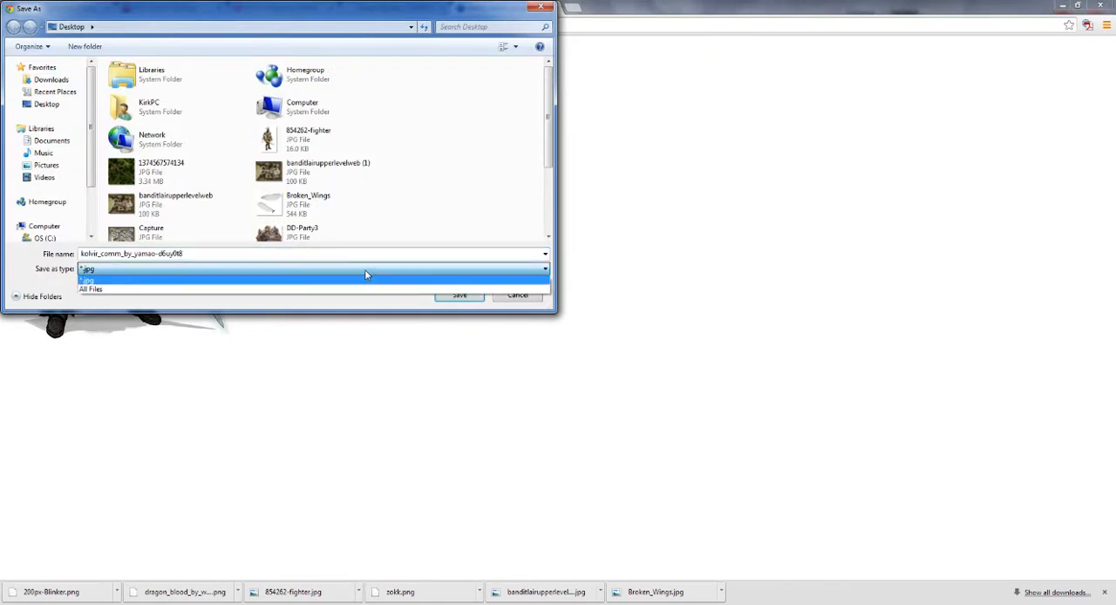
click(364, 269)
click(480, 295)
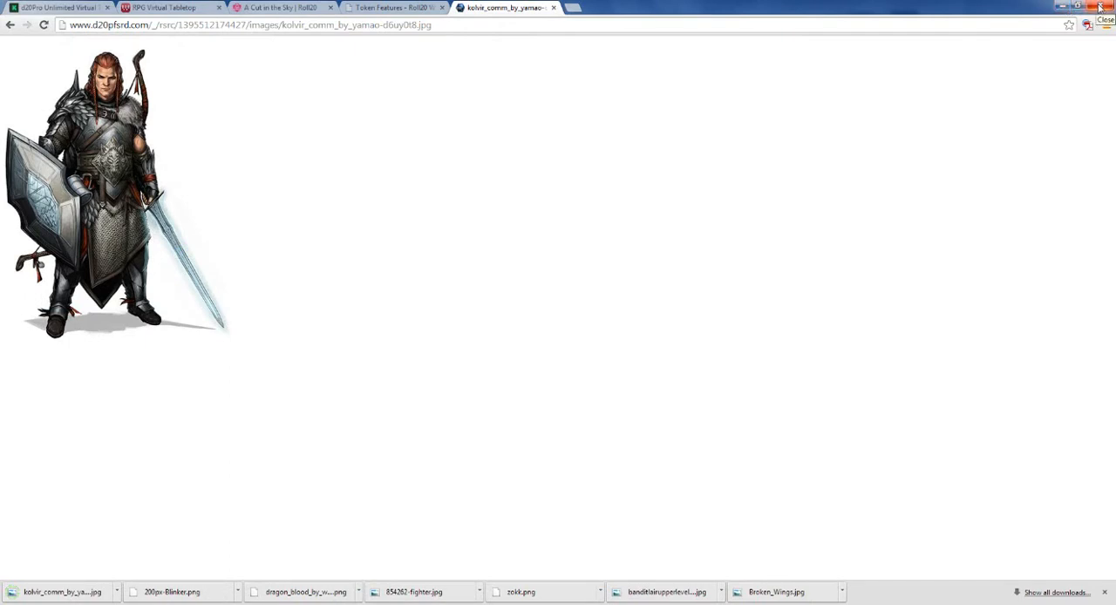
Step: Show the desktop, move the kolvir_comm image to an open area, and view it in Windows Photo Viewer before closing the viewer
click(1064, 7)
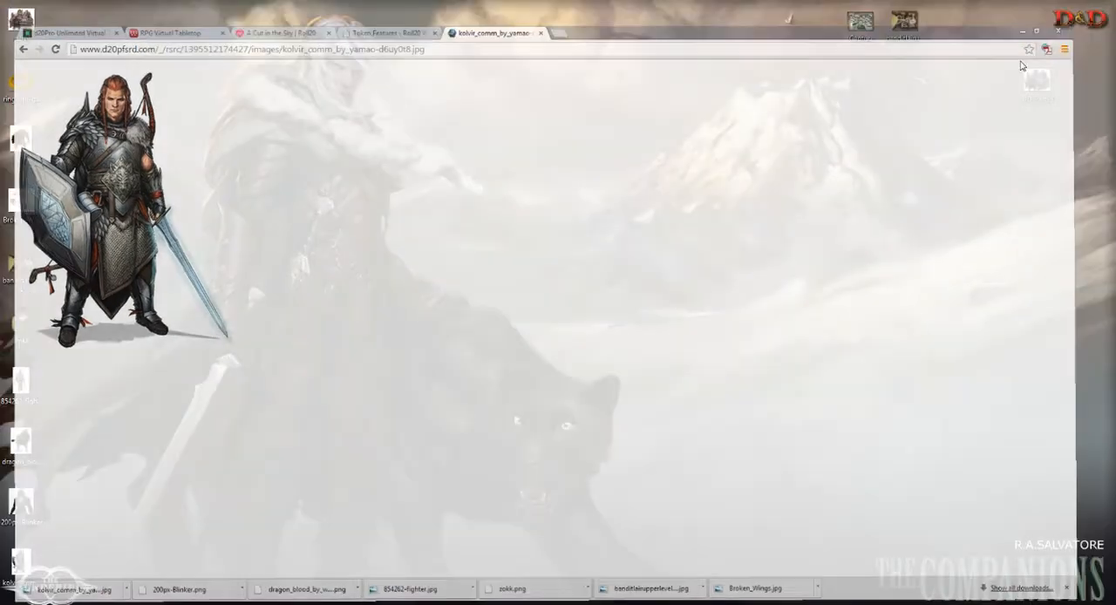
drag(19, 562, 288, 261)
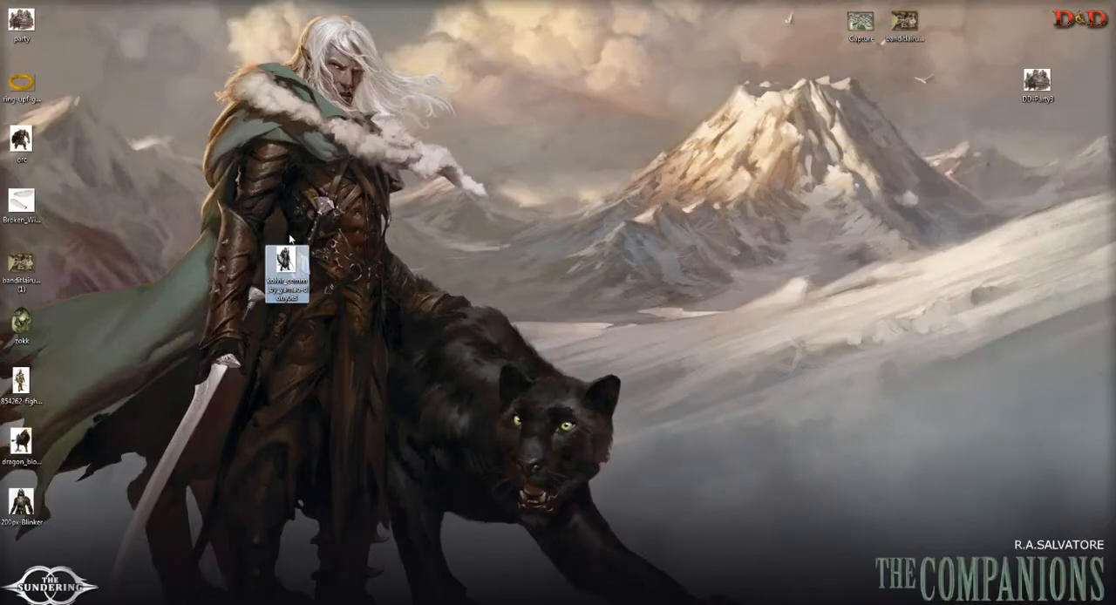
double_click(287, 266)
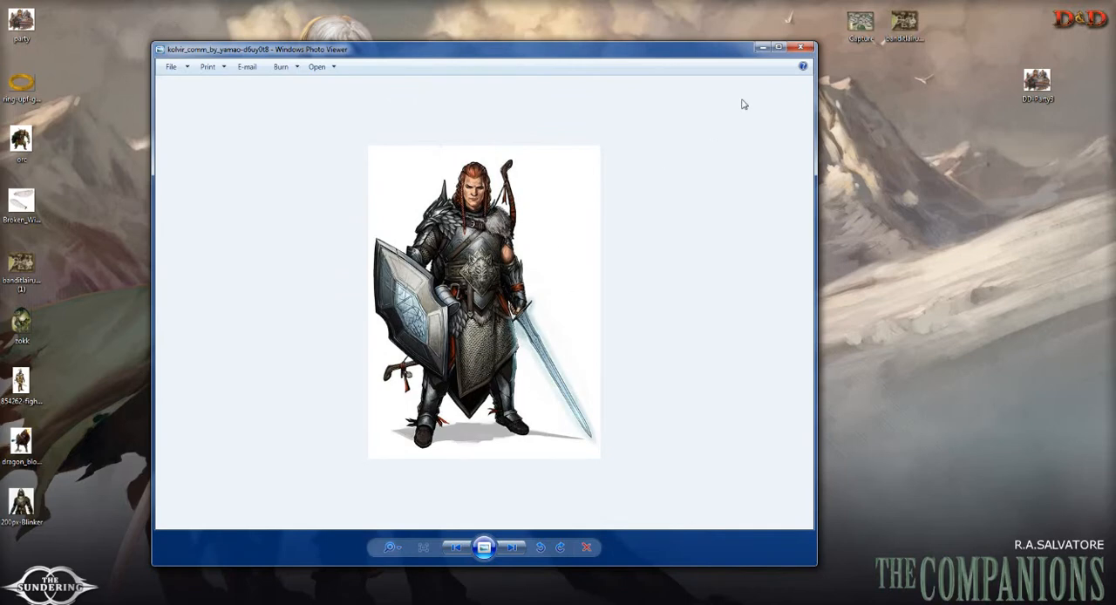
click(800, 47)
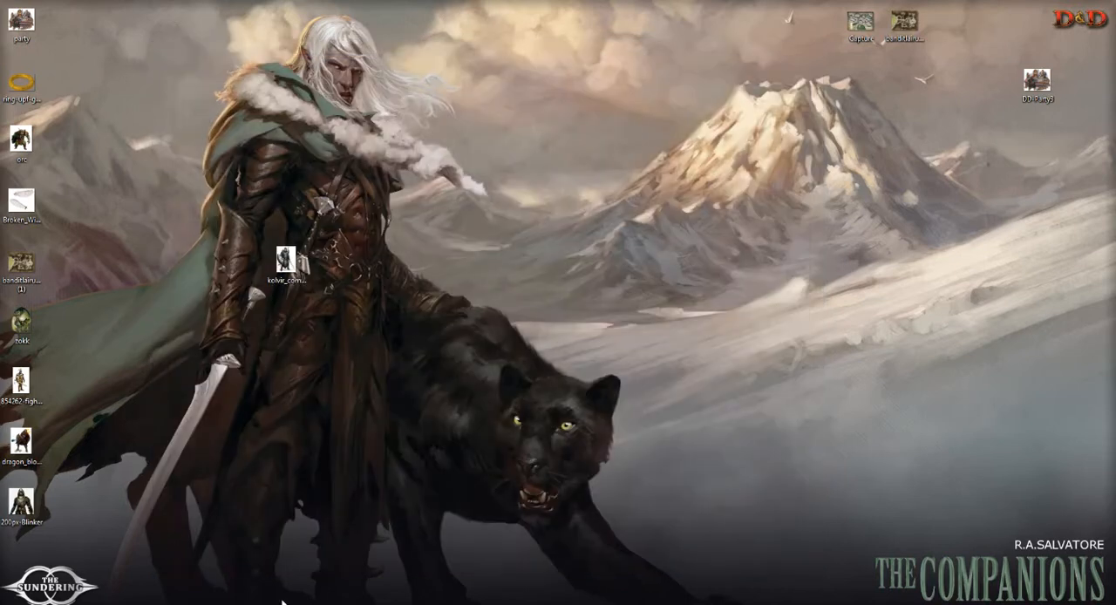
Step: Return to the A Cut in the Sky campaign, place its window beside the desktop, and try to drop the kolvir_comm image on the map
click(283, 603)
click(427, 8)
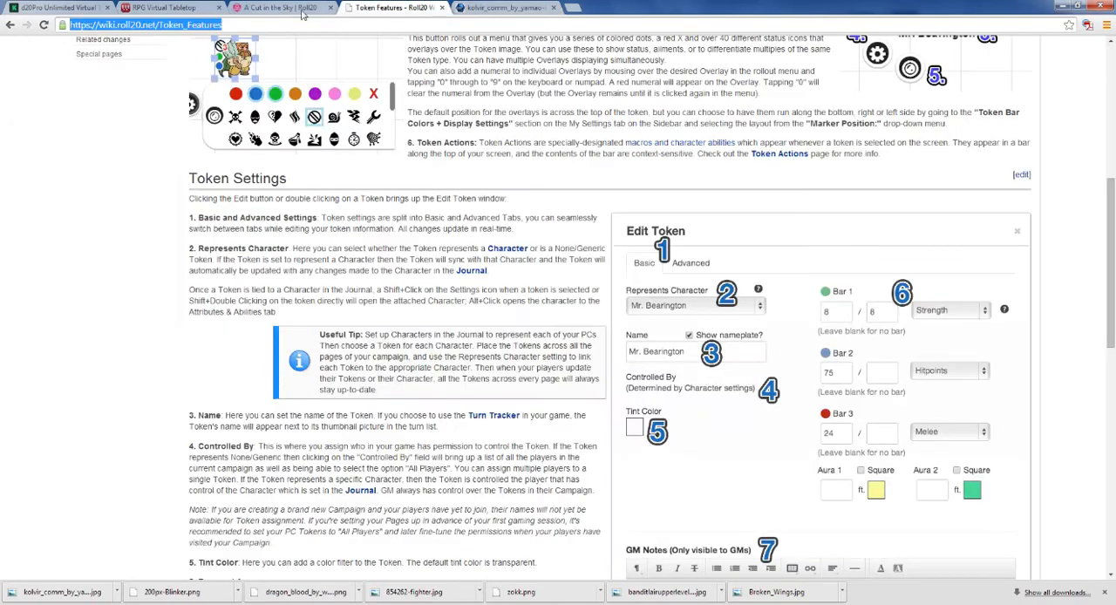
click(277, 7)
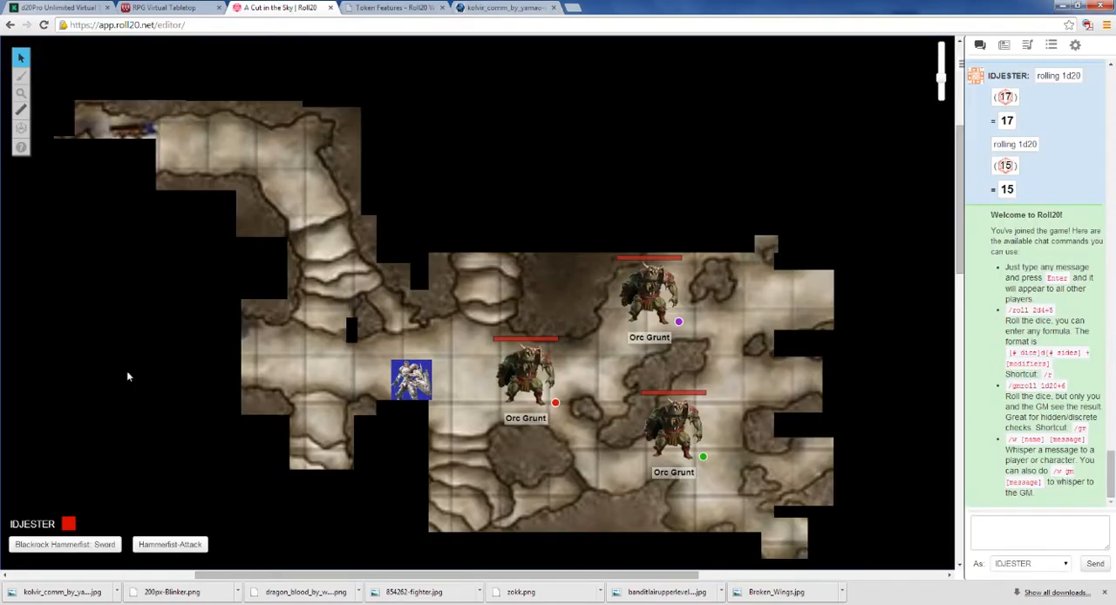
double_click(618, 7)
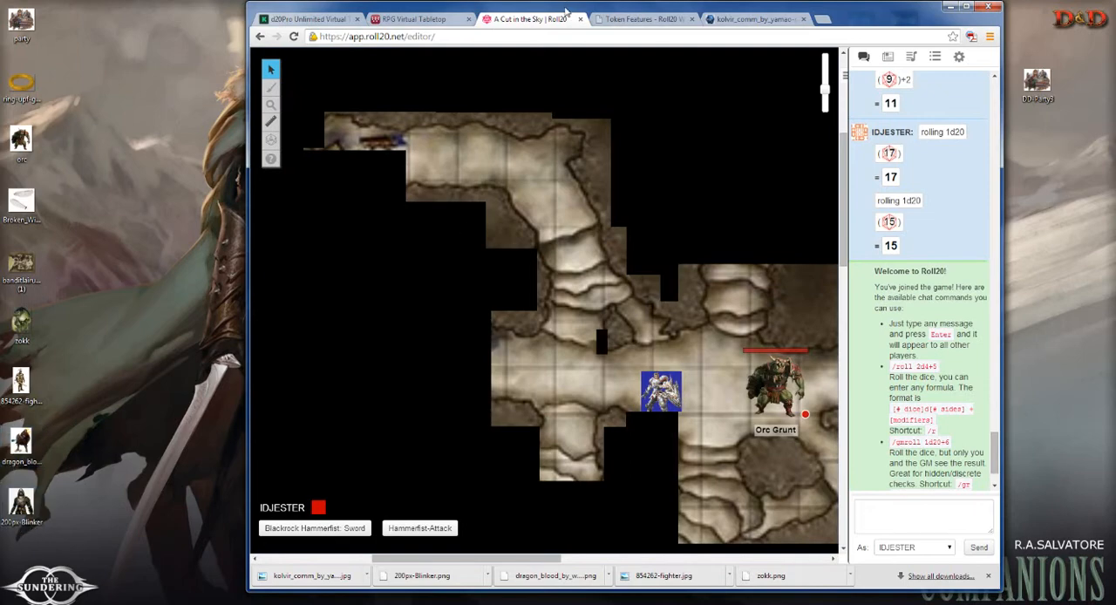
drag(564, 11, 675, 29)
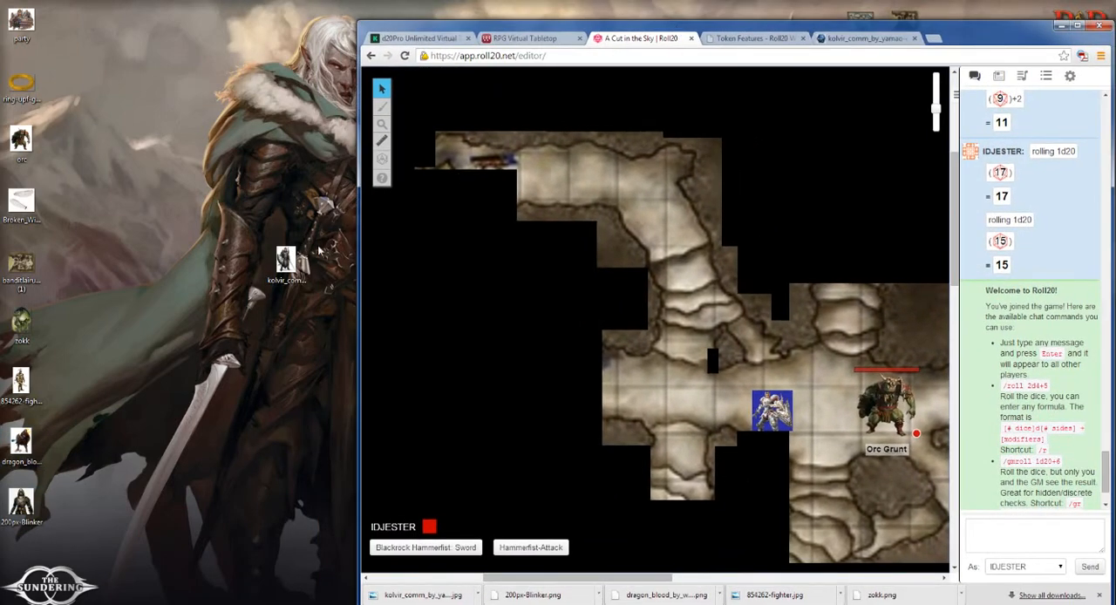
drag(286, 262, 842, 362)
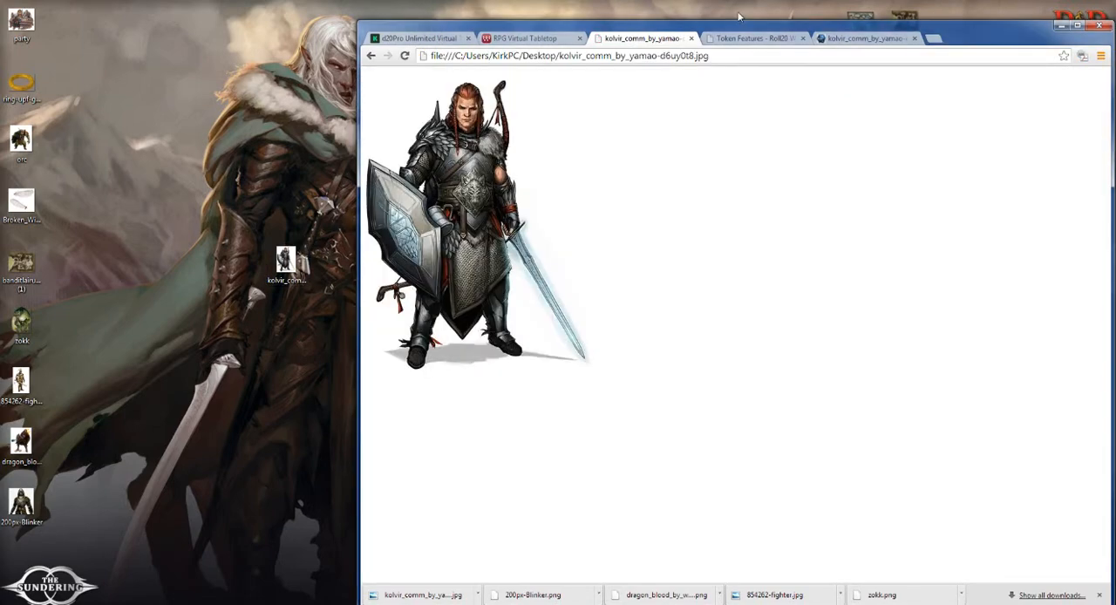
Step: Check the open browser pages and bring the A Cut in the Sky campaign back in place of the local image
click(834, 40)
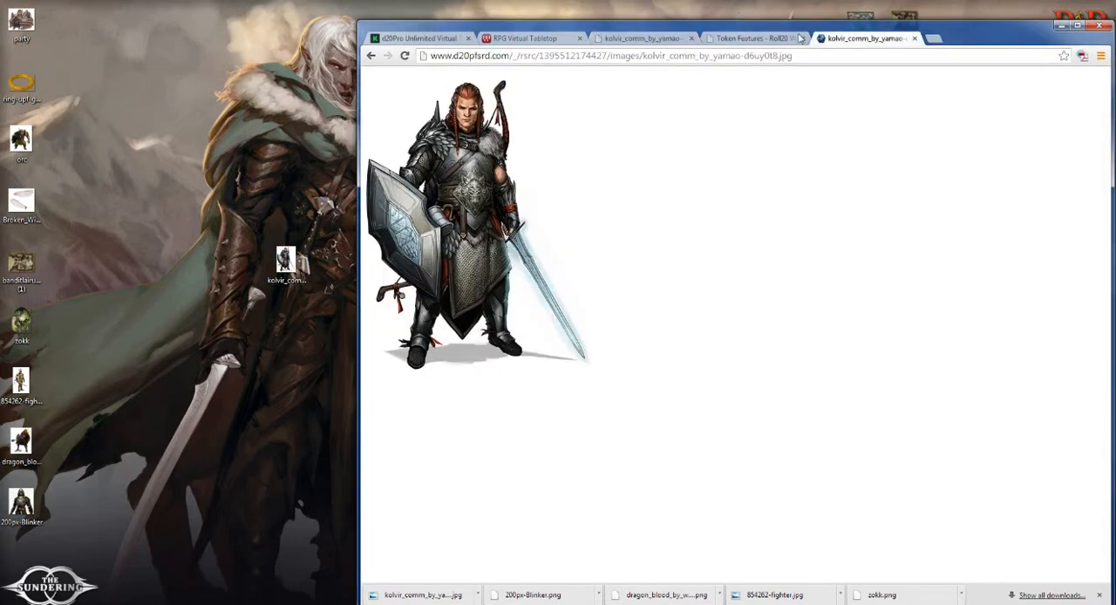
click(776, 38)
click(664, 38)
click(549, 38)
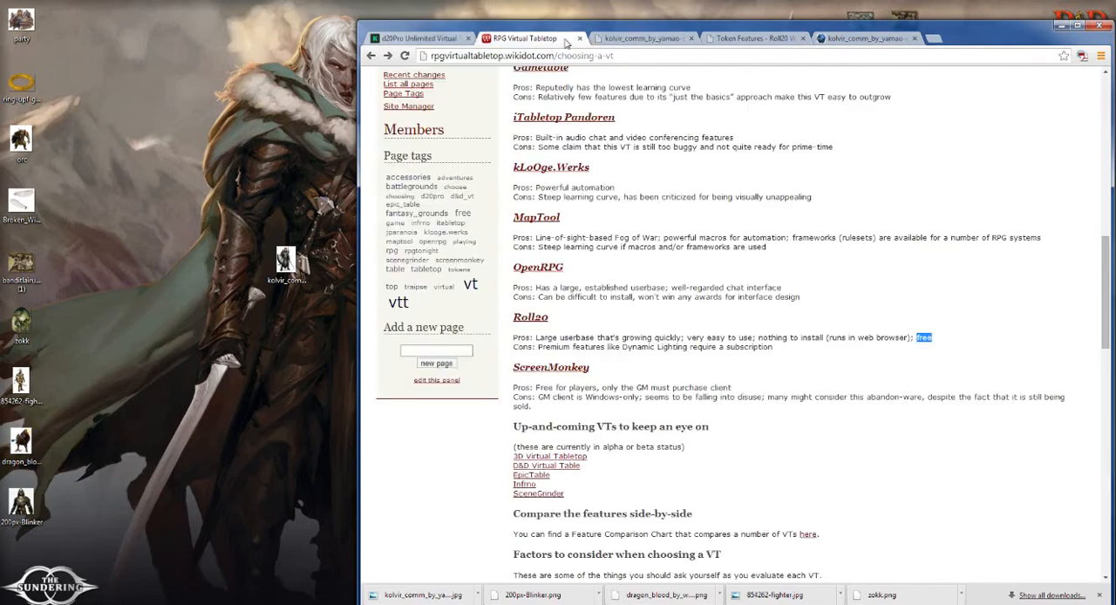
click(623, 38)
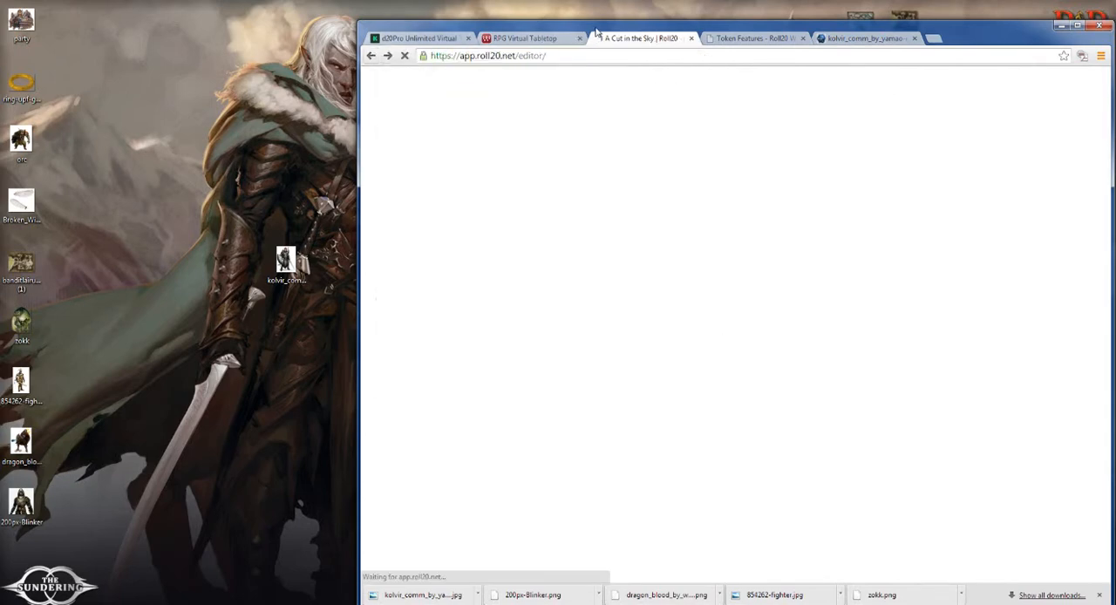
drag(597, 31, 436, 2)
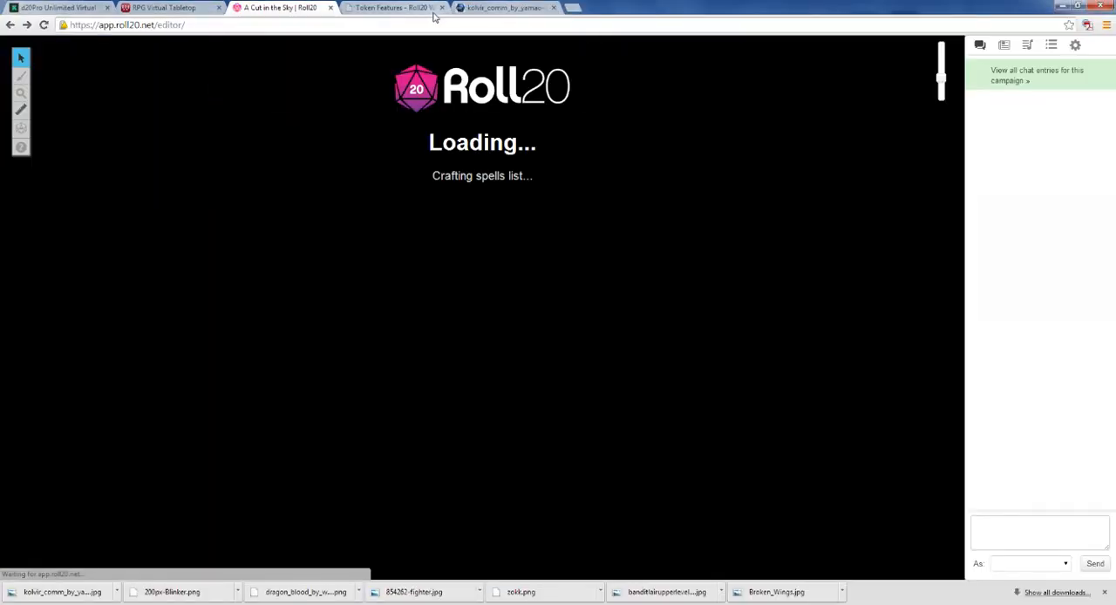
Step: Try again to drop the kolvir_comm desktop image on the campaign map beside the tokens, and return to the campaign page
double_click(637, 10)
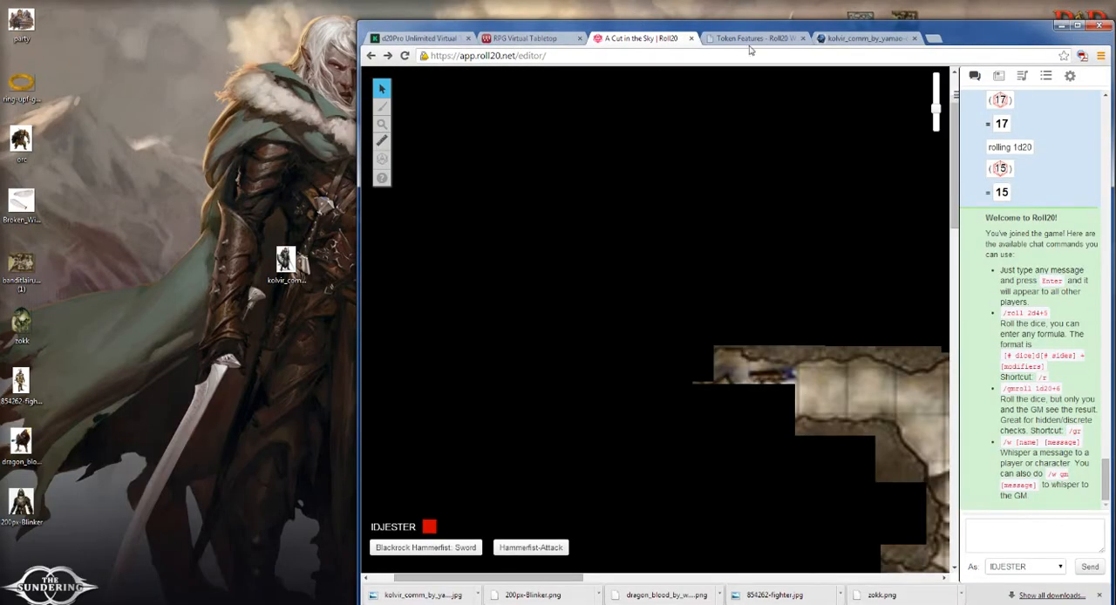
drag(526, 578, 666, 577)
drag(953, 234, 953, 304)
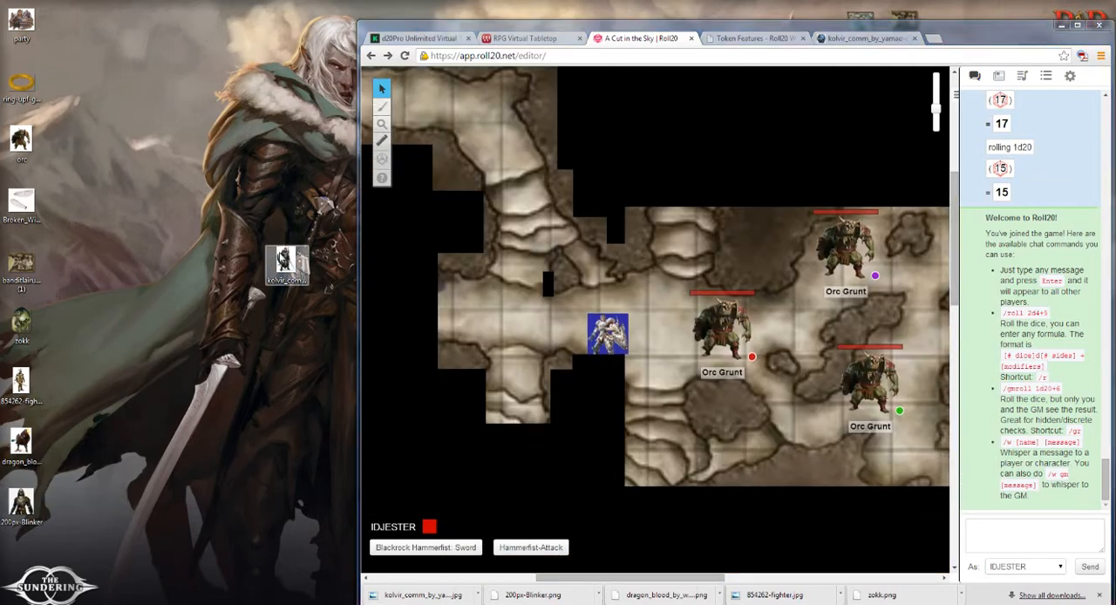
drag(286, 261, 632, 295)
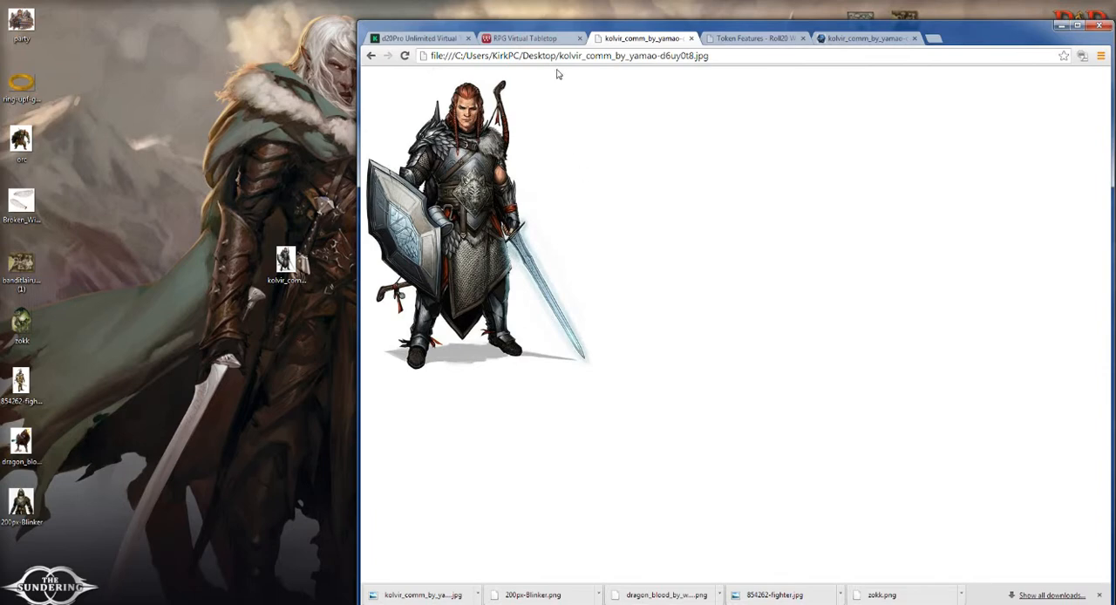
click(369, 55)
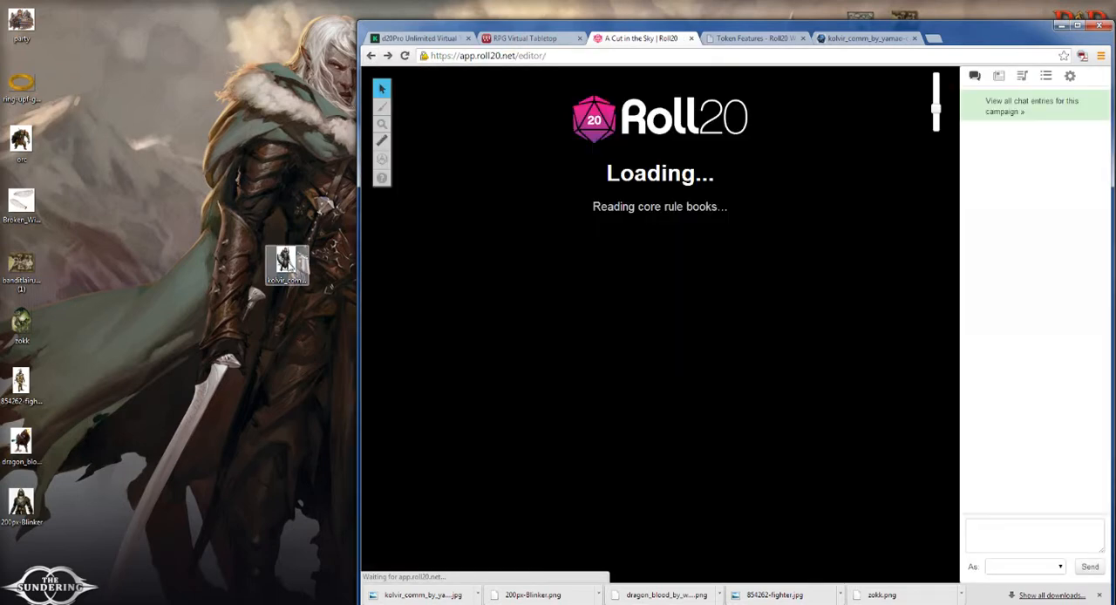
Step: Delete the kolvir_comm_by_yamao-d6uy0t8 image from the desktop, sending it to the Recycle Bin
drag(293, 265, 201, 157)
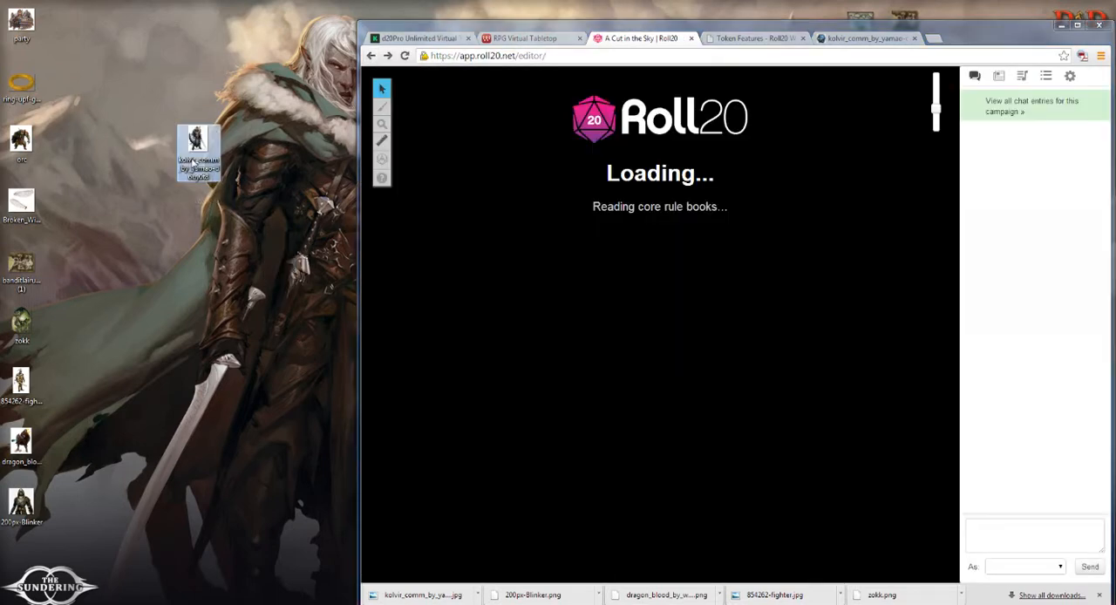
key(Delete)
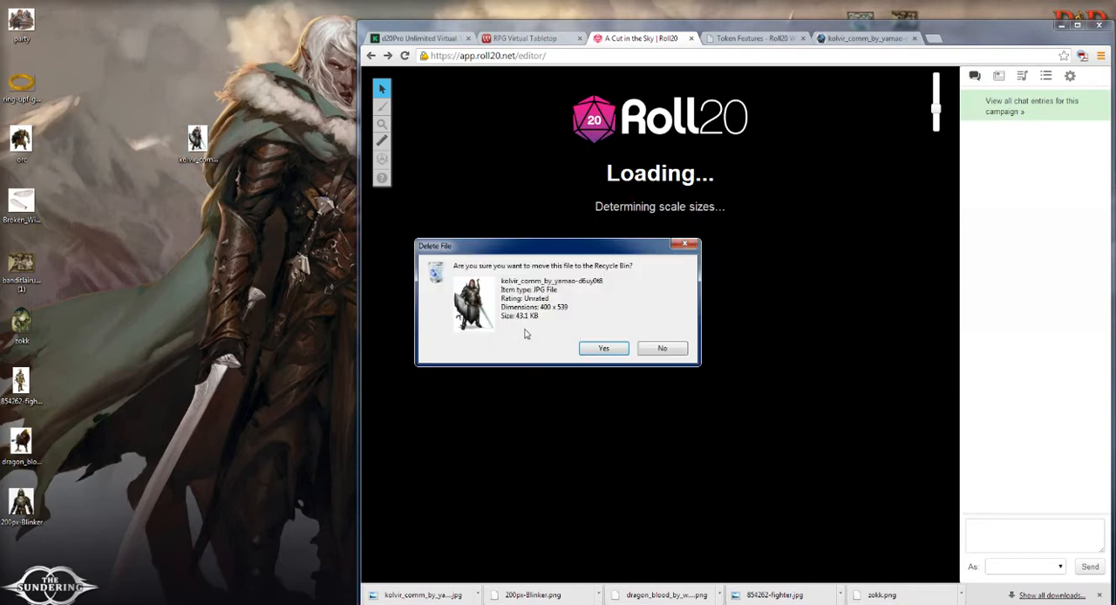
click(599, 347)
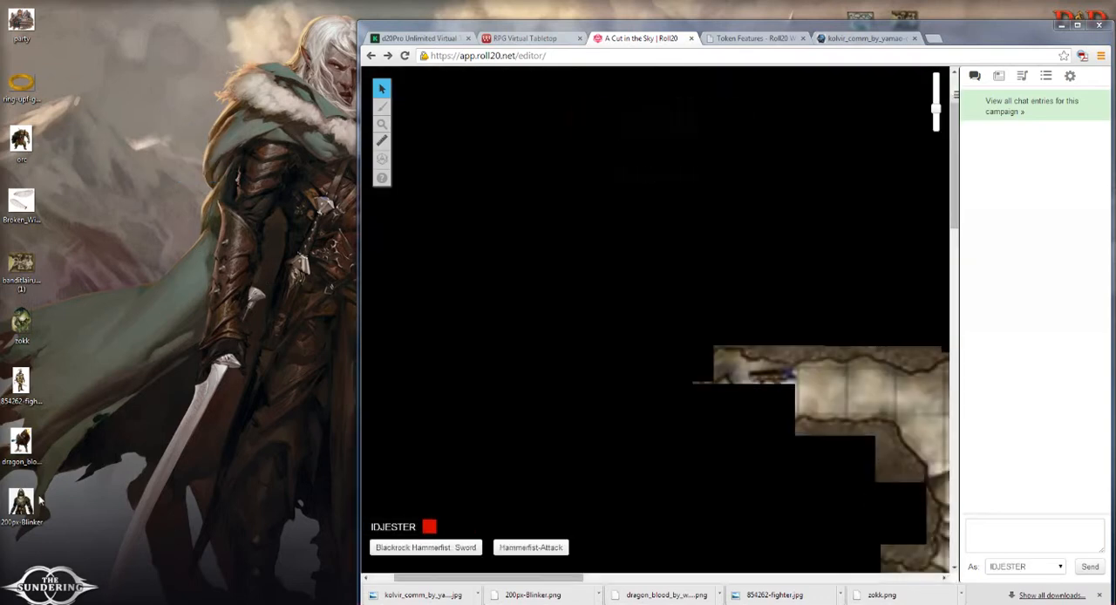
Step: Try to drop the 854262-fighter desktop image on the campaign map, and close the page that shows it
drag(23, 382, 823, 390)
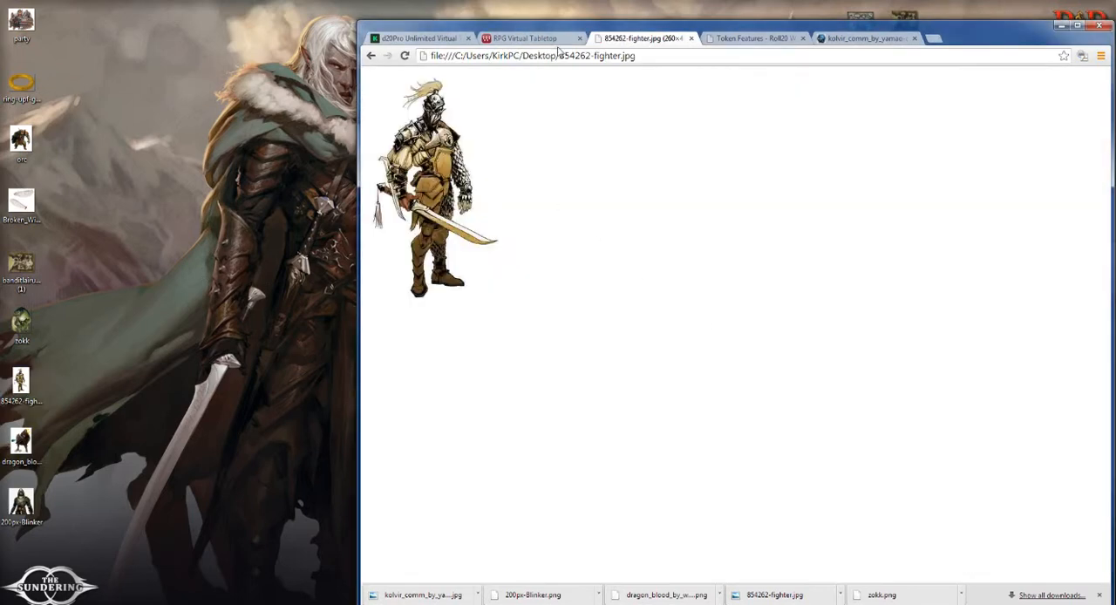
click(691, 39)
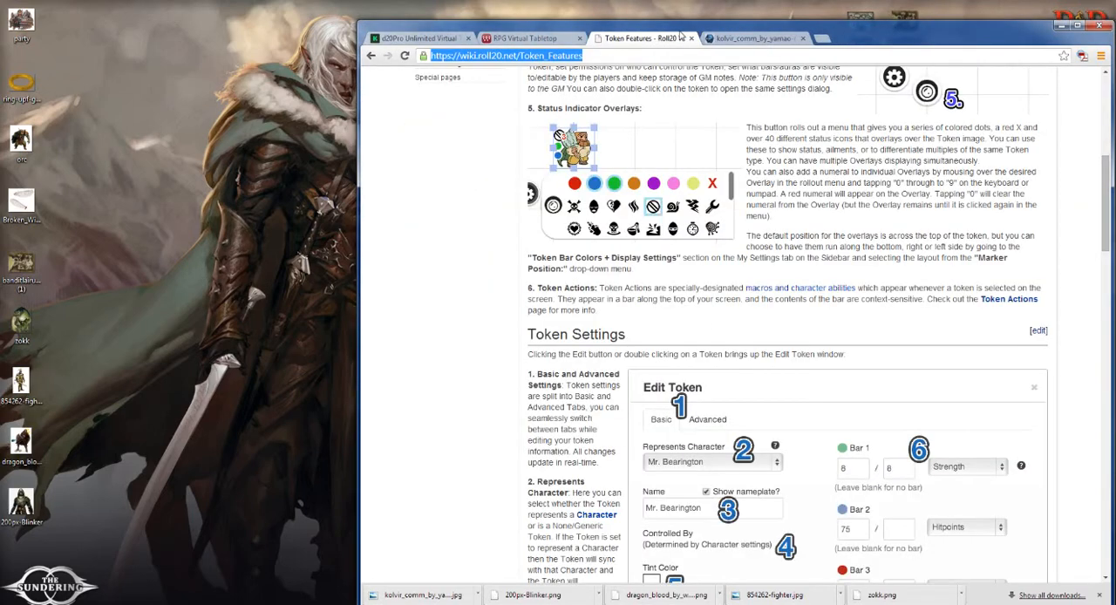
drag(528, 30, 383, 25)
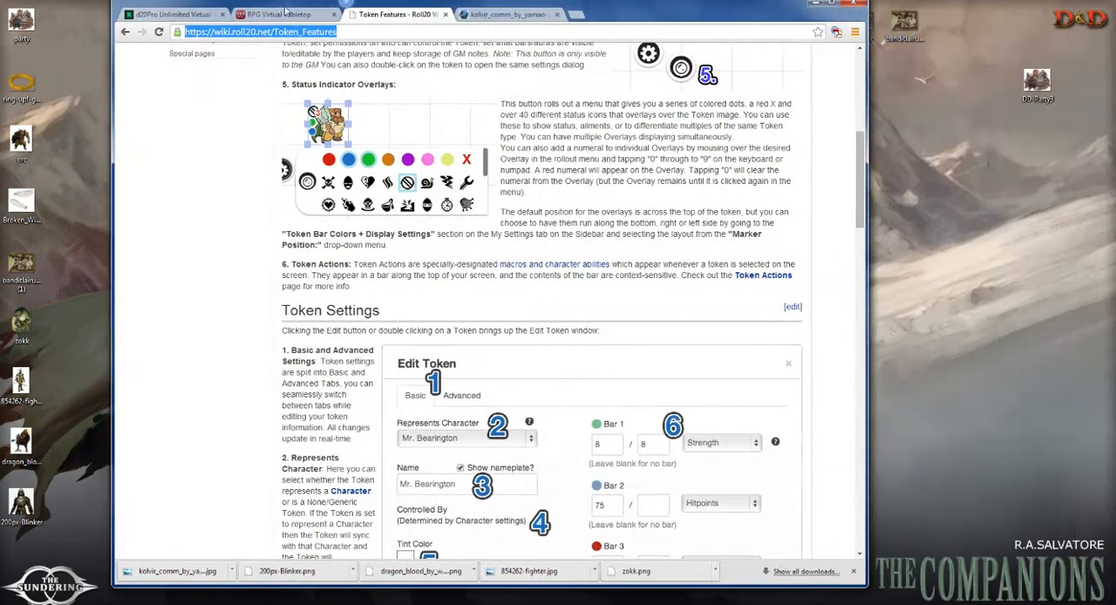
Step: Close the d20pfsrd fighter image page and open the Roll20 home page in a new browser tab
click(557, 26)
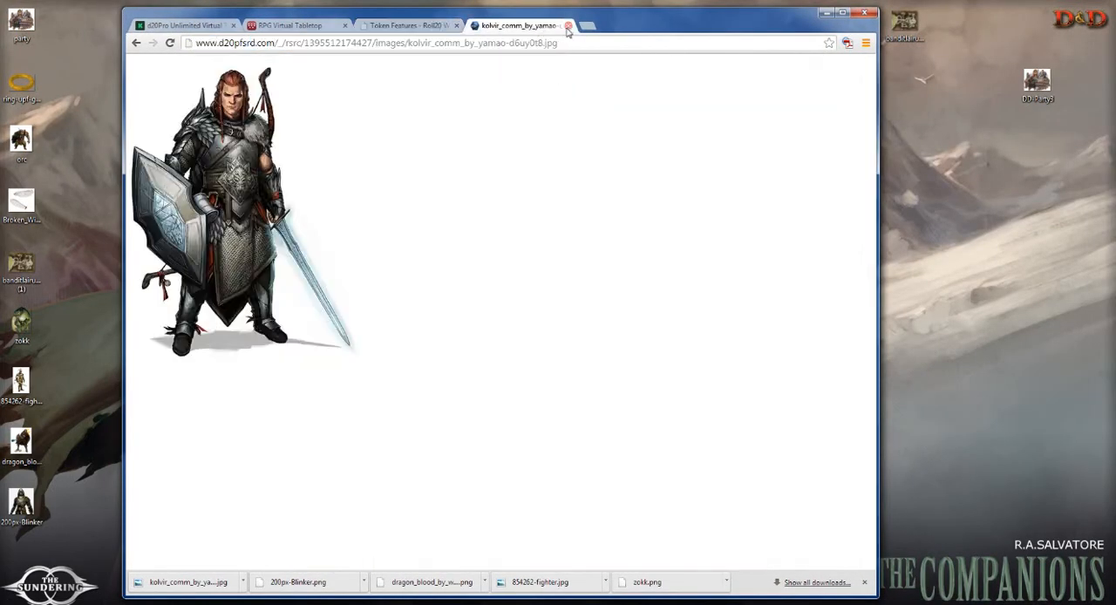
click(568, 25)
click(476, 26)
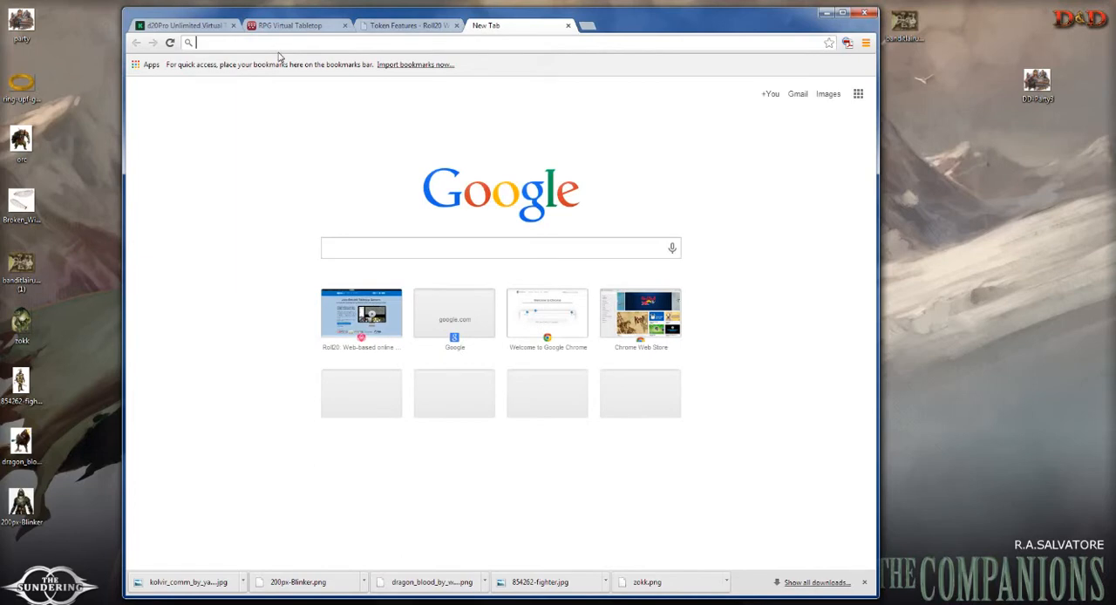
text(roll20.net)
key(Return)
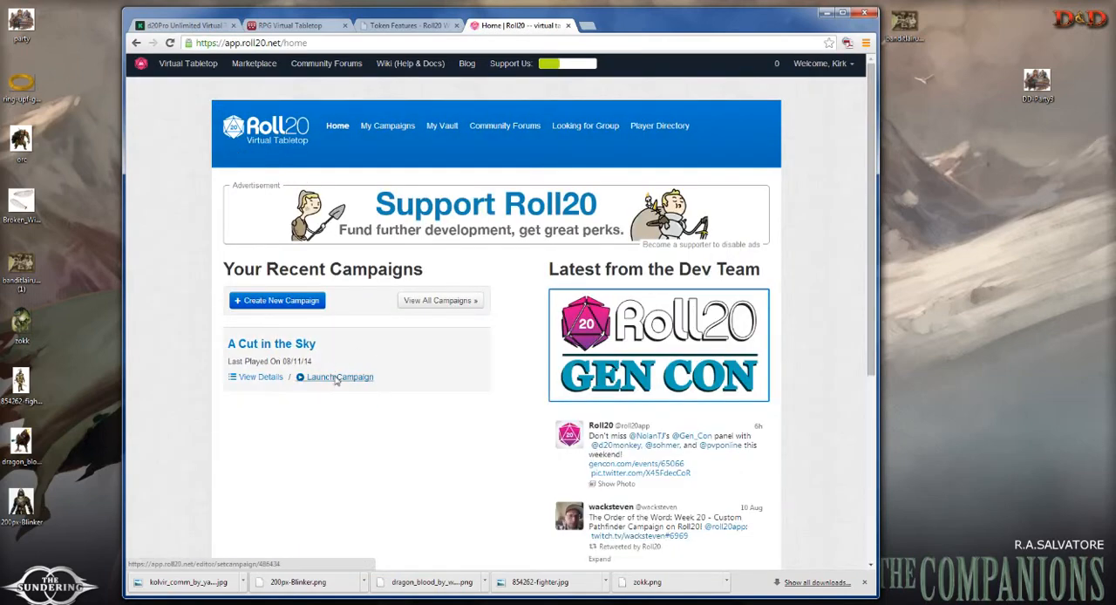
Step: Launch the A Cut in the Sky campaign and keep its browser window small enough to leave the desktop icons reachable
click(335, 378)
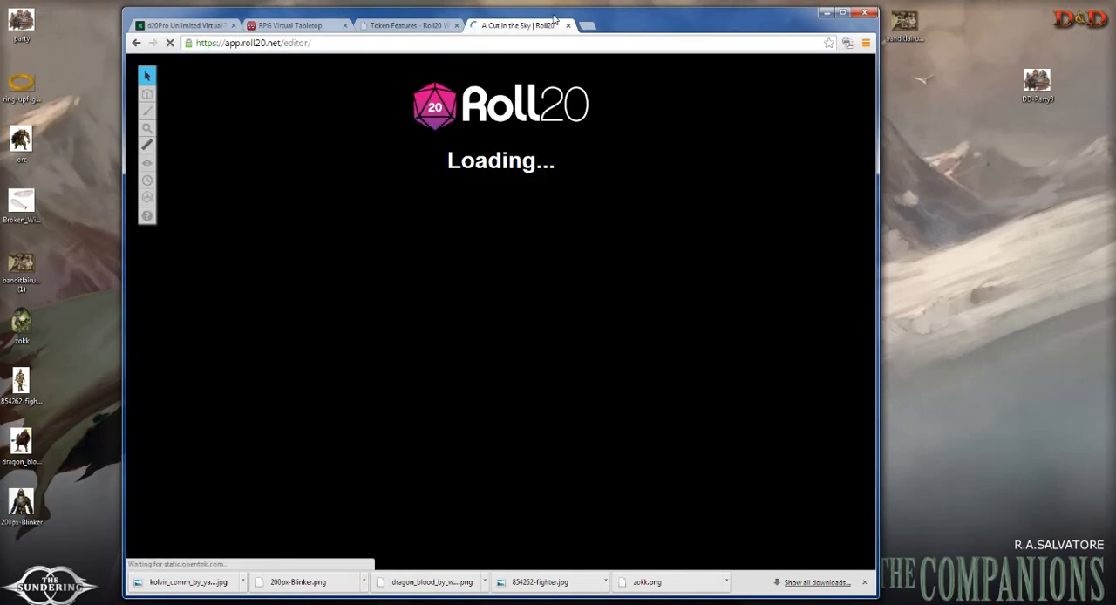
double_click(556, 19)
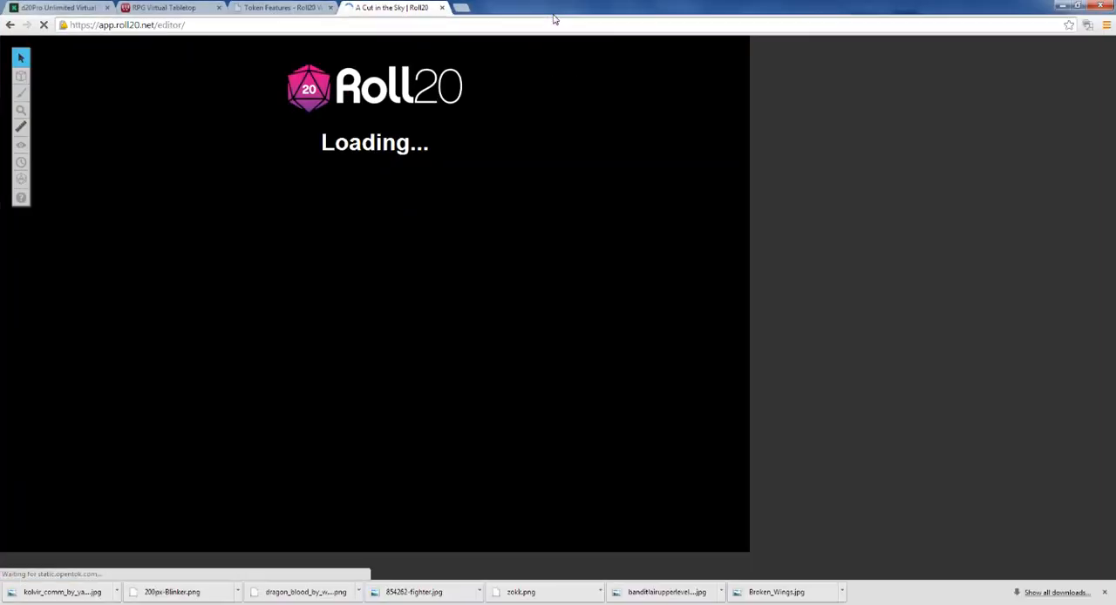
double_click(555, 10)
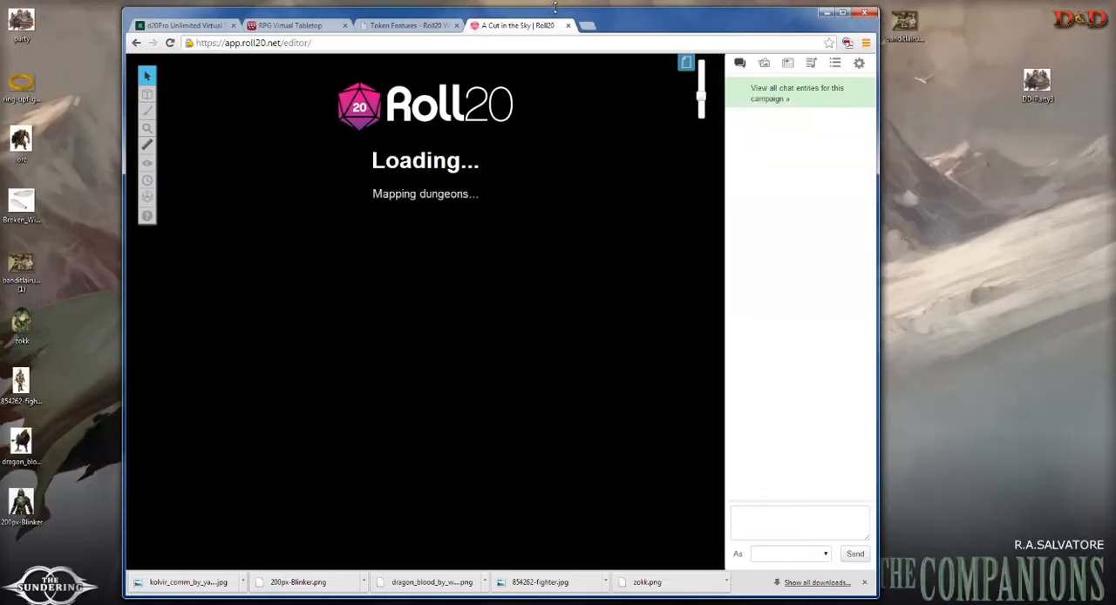
drag(557, 17, 621, 12)
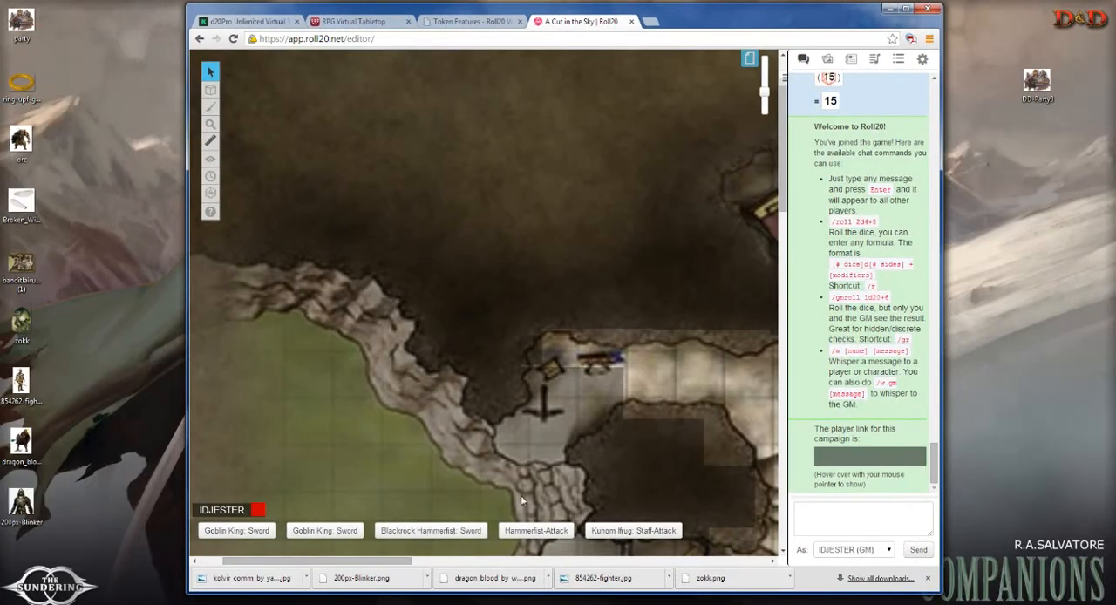
Step: Upload the dragon_blood desktop image onto the campaign map beside the blue-backed token near the Orc Grunt
drag(399, 561, 479, 556)
drag(787, 139, 786, 209)
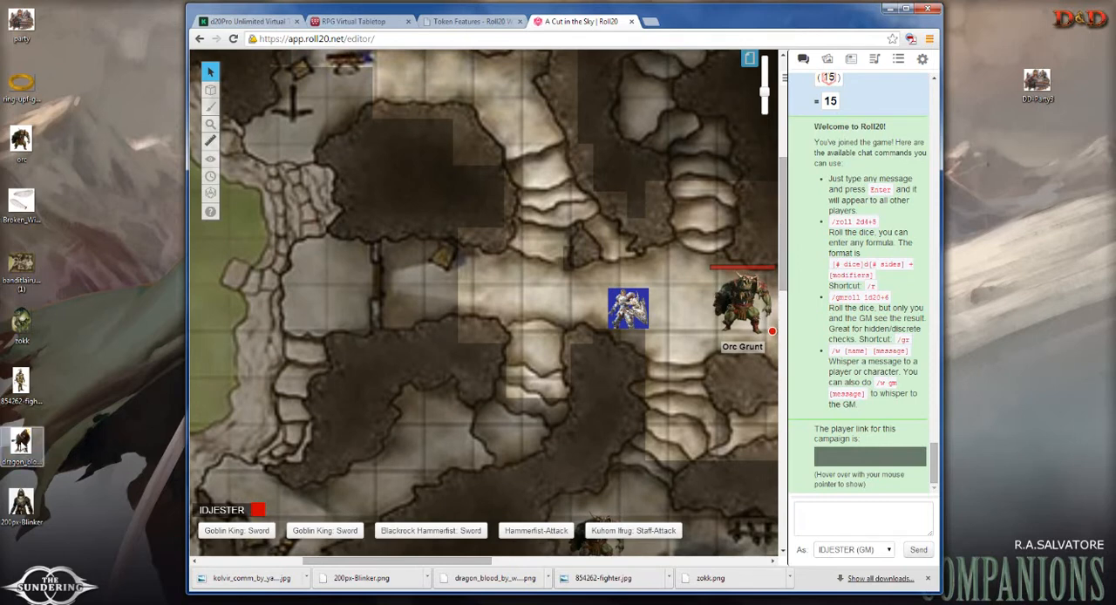
drag(21, 445, 571, 315)
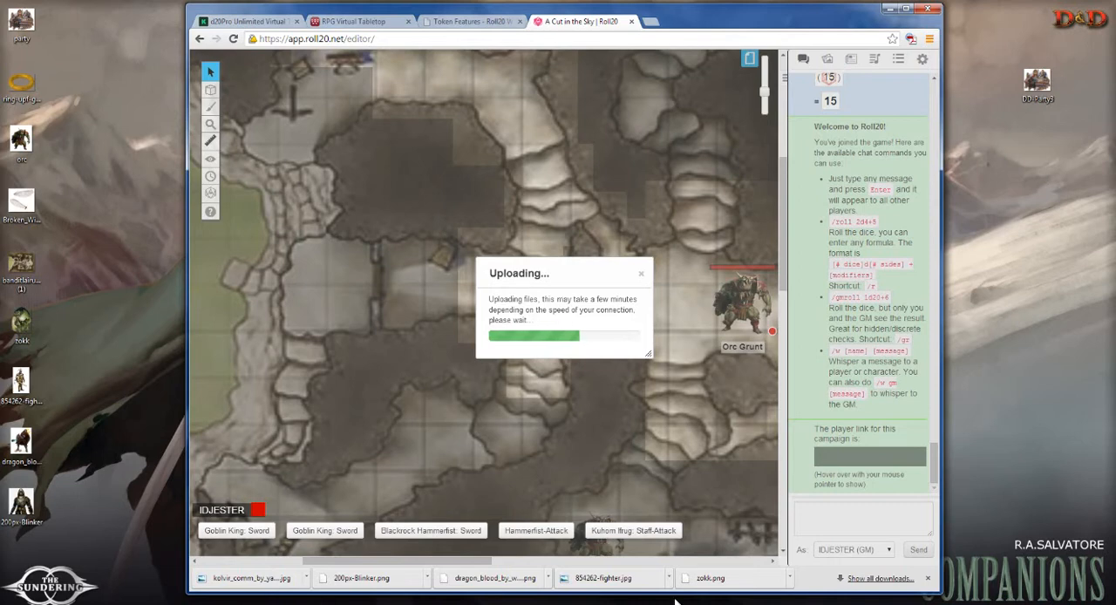
click(760, 580)
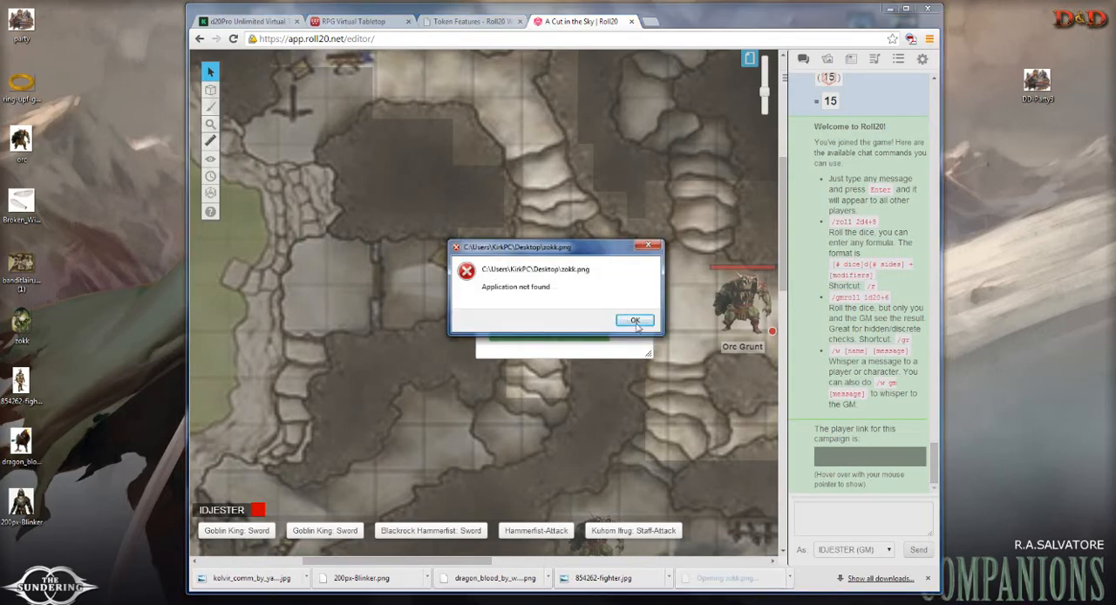
click(636, 321)
click(603, 578)
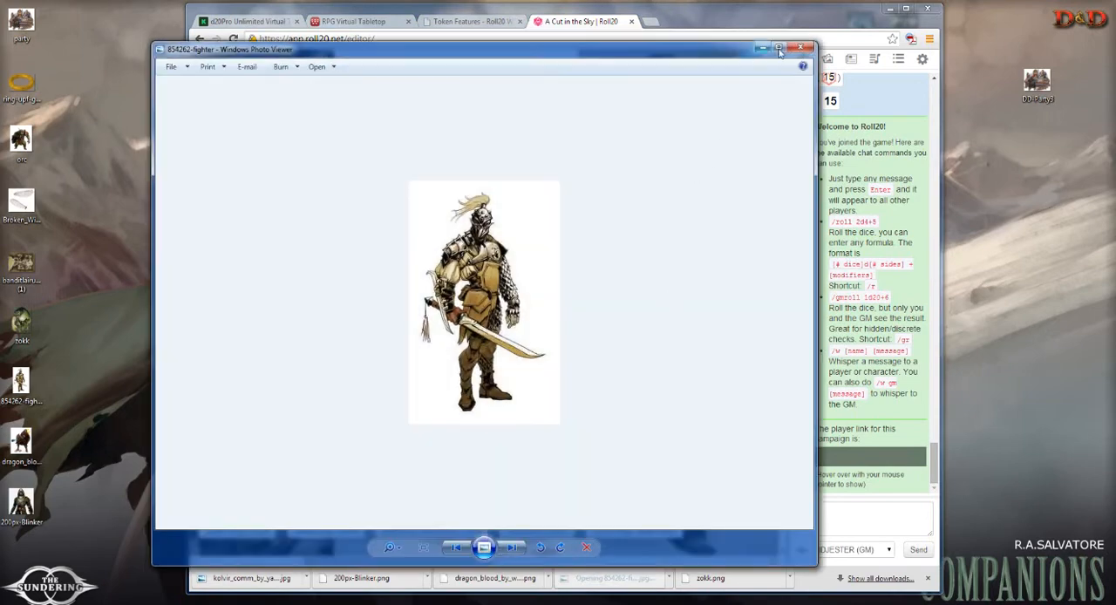
click(801, 47)
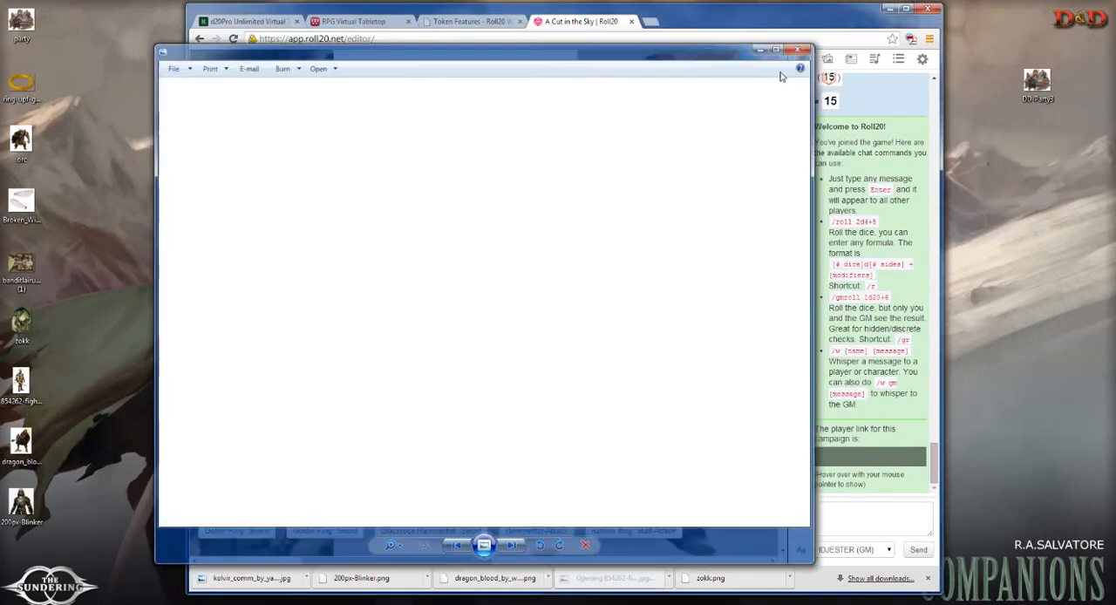
click(548, 579)
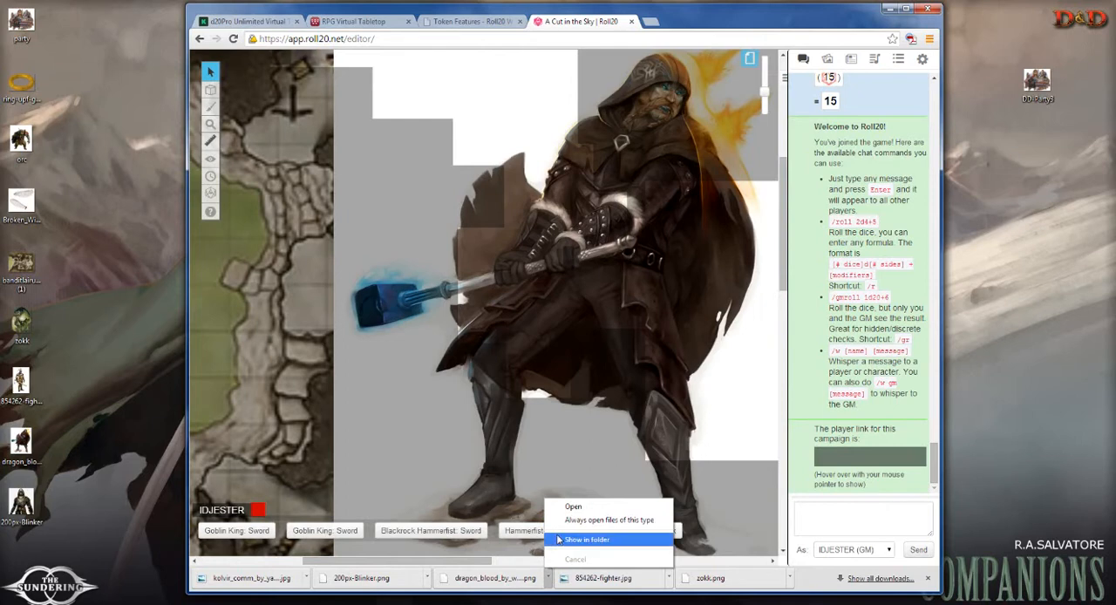
click(816, 582)
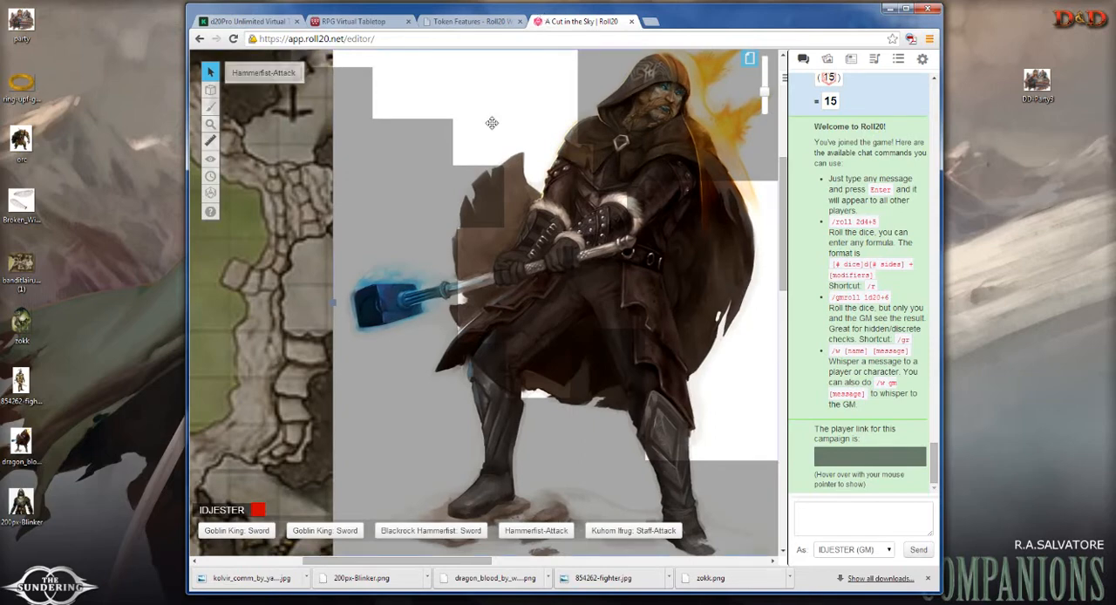
Step: Shrink the oversized dragon_blood image on the map to a small figure next to the orc tokens
scroll(503, 123, down, 2)
drag(765, 92, 765, 104)
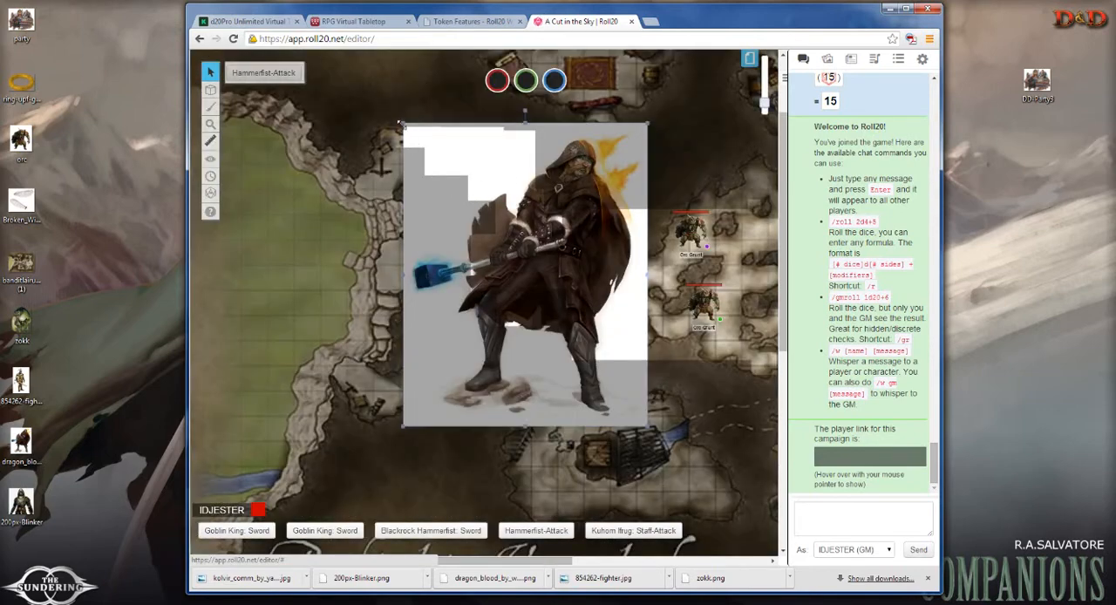
drag(400, 124, 556, 305)
Step: Reveal a large rectangular area of the fog of war around the tokens and surrounding cave passages
mouse_move(210, 159)
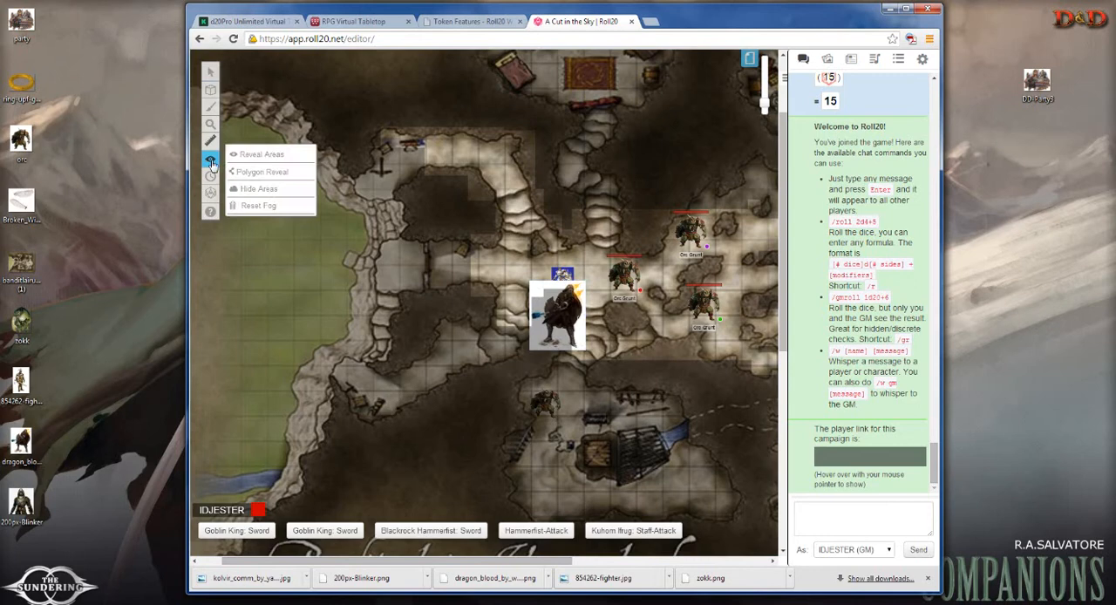
click(262, 153)
drag(362, 128, 751, 501)
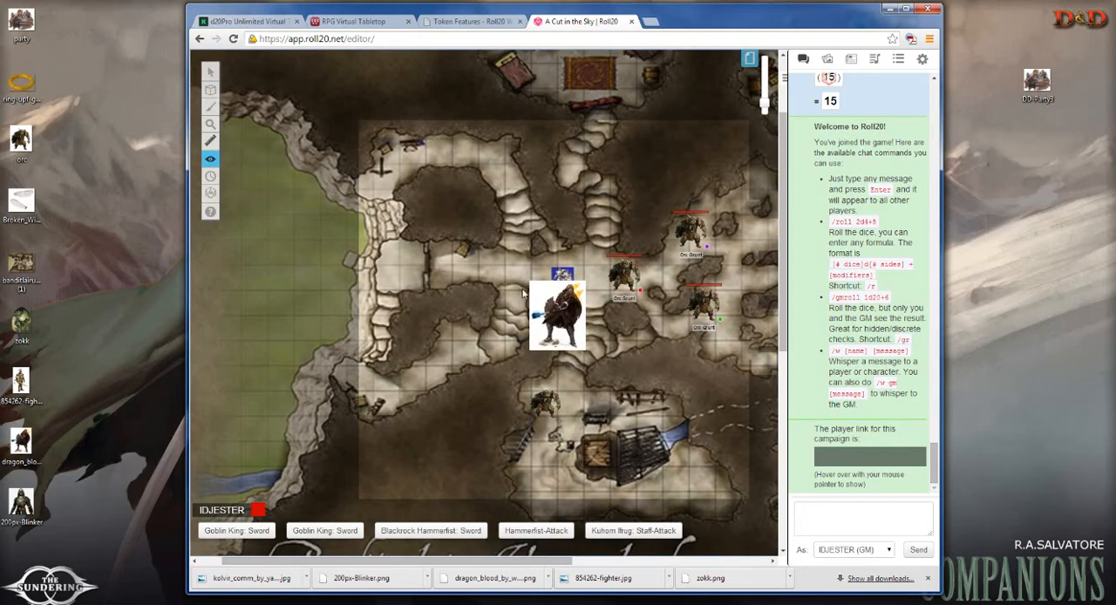
Step: Move the dragon_blood token into the corridor west of the blue-backed token and shrink it to about one grid square
click(211, 72)
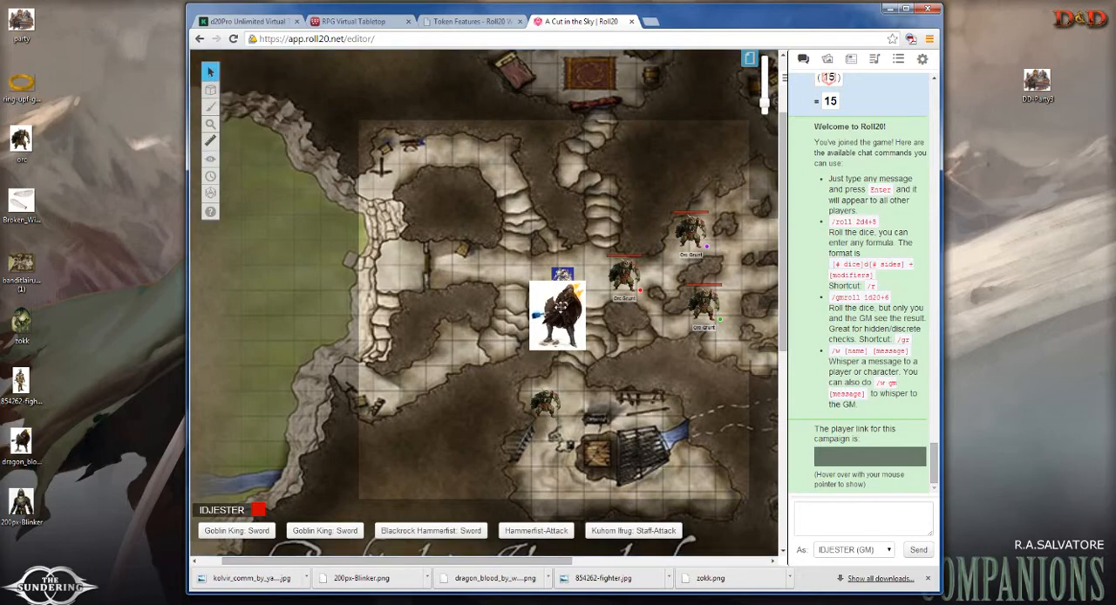
drag(552, 302, 486, 258)
scroll(502, 276, up, 2)
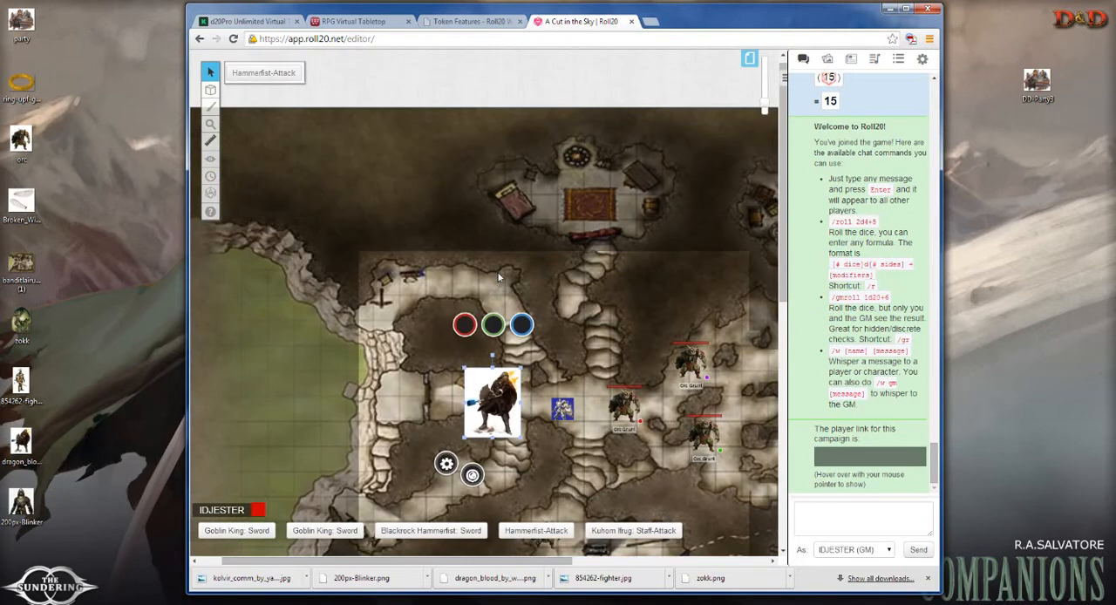
scroll(503, 277, down, 1)
drag(764, 104, 764, 90)
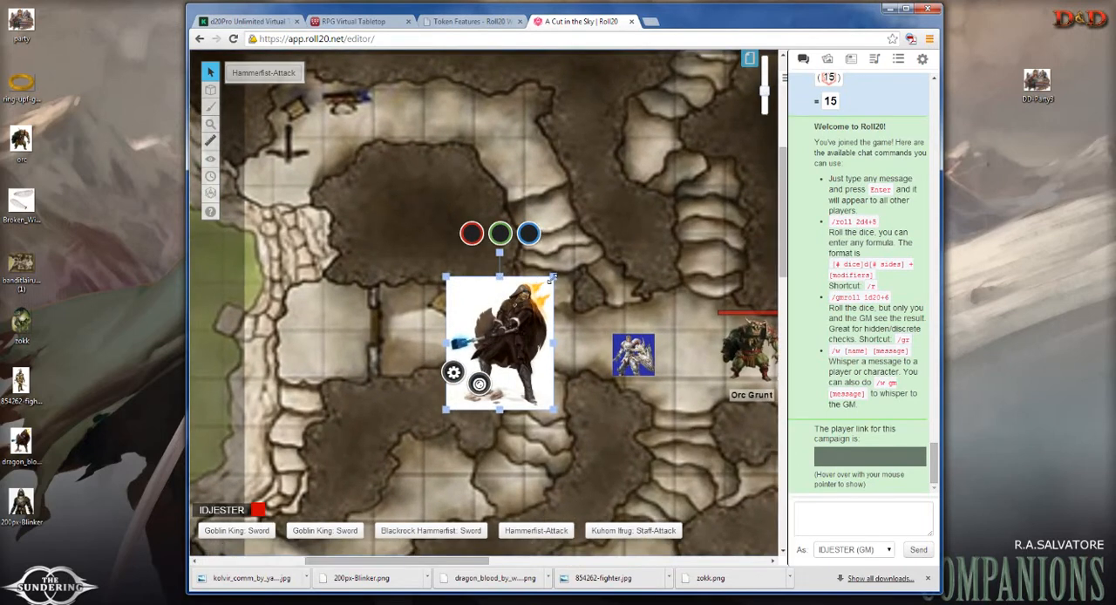
drag(553, 277, 560, 354)
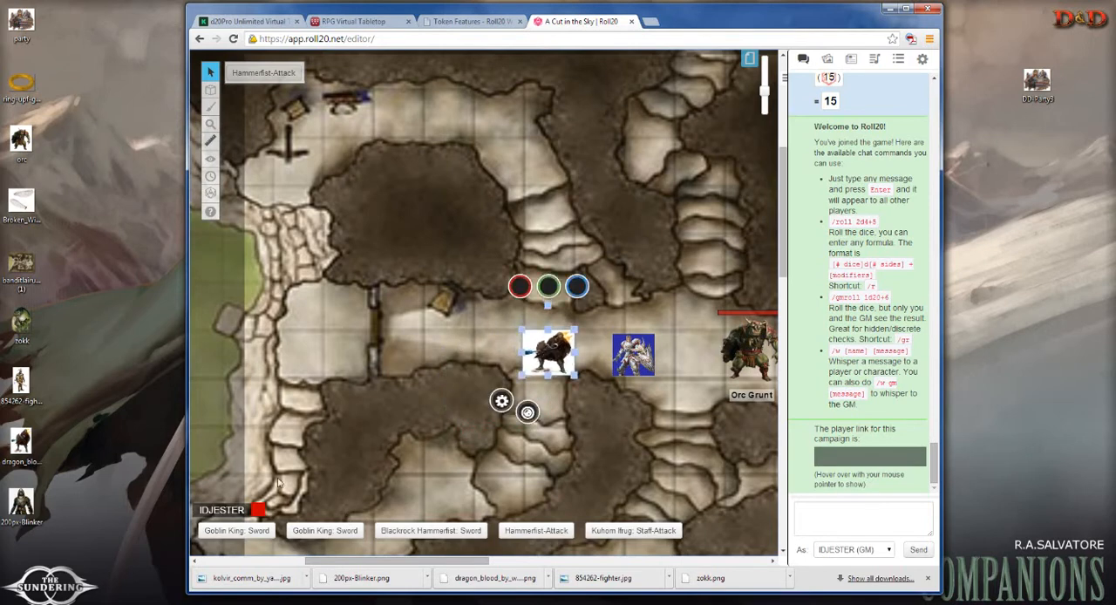
Step: Open the dragon_blood desktop image in Paint, enlarge the window to full screen and activate rectangular selection
double_click(21, 443)
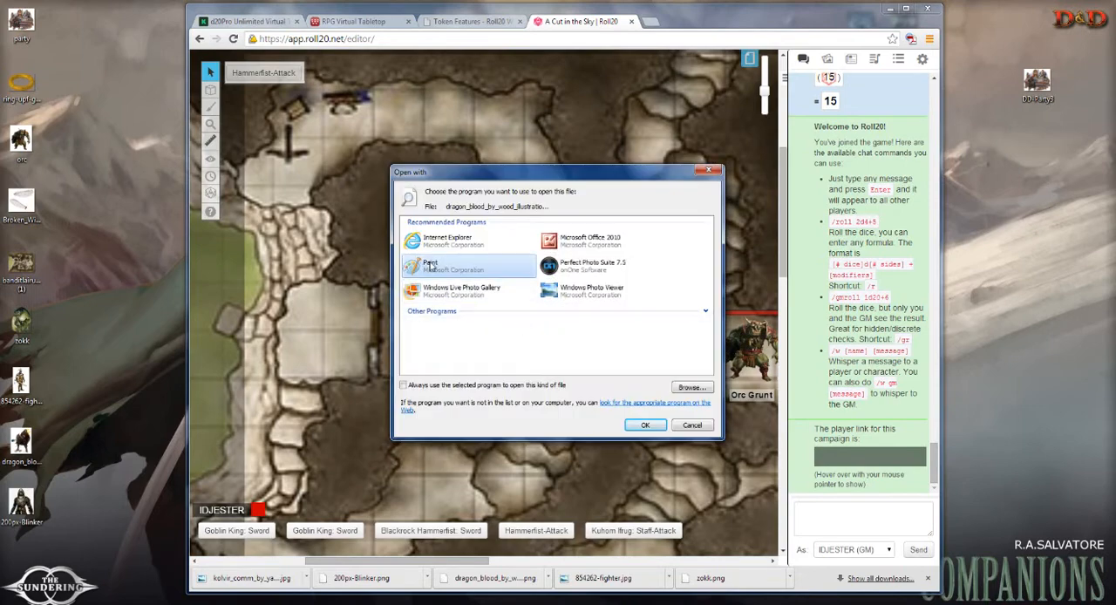
click(629, 423)
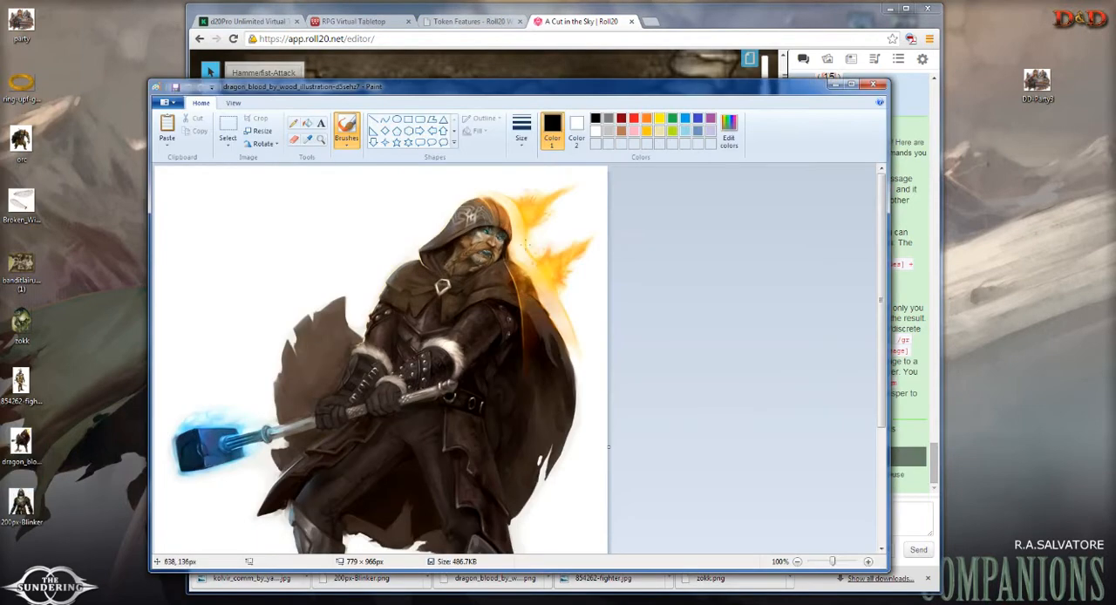
double_click(610, 90)
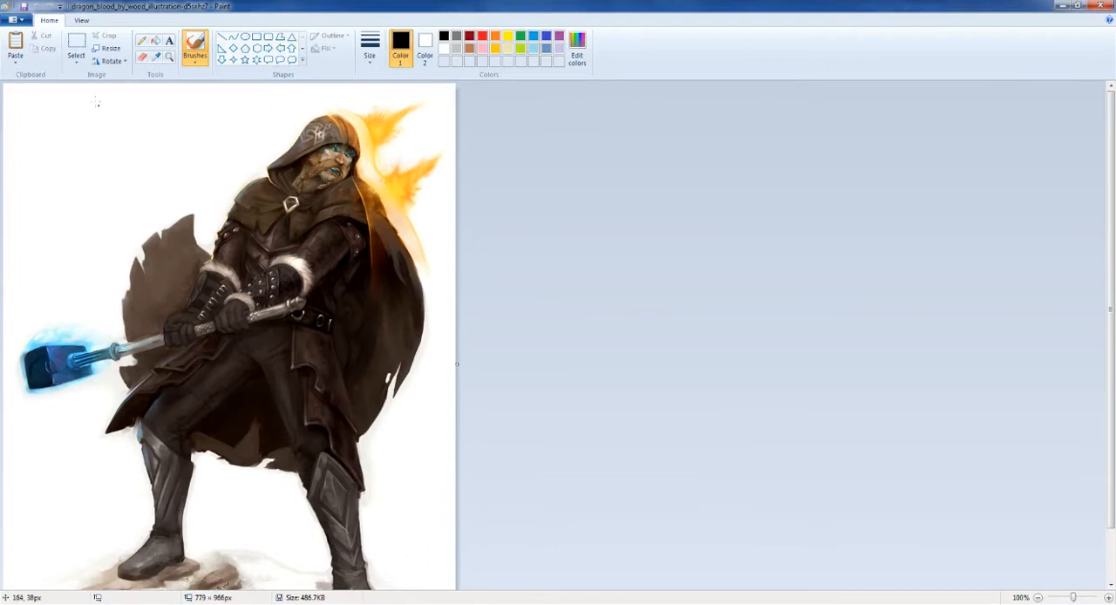
click(75, 53)
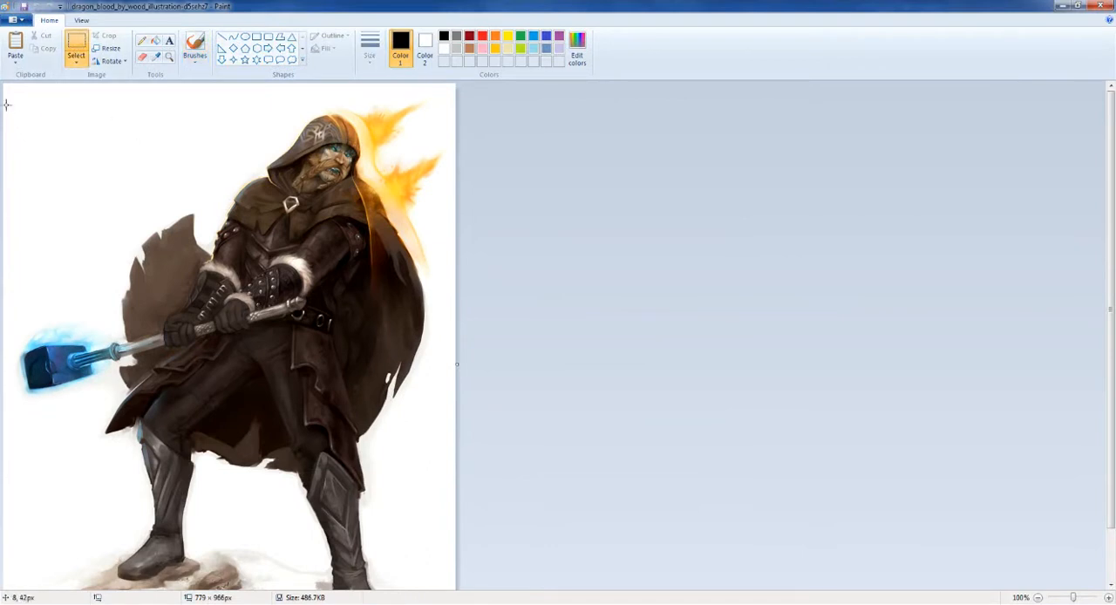
drag(5, 101, 455, 514)
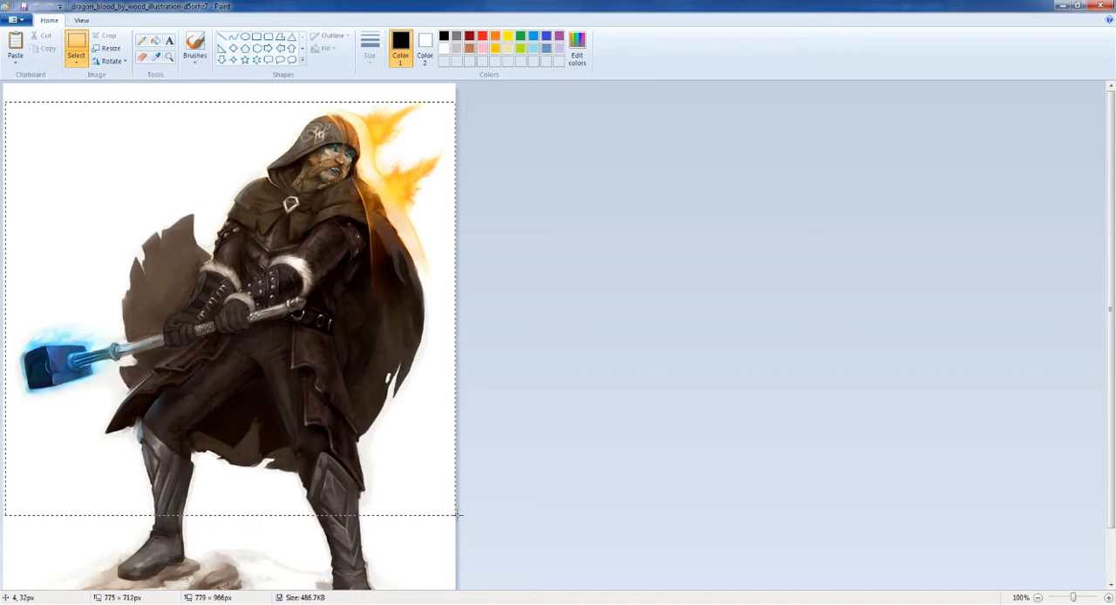
drag(458, 515, 459, 516)
click(495, 448)
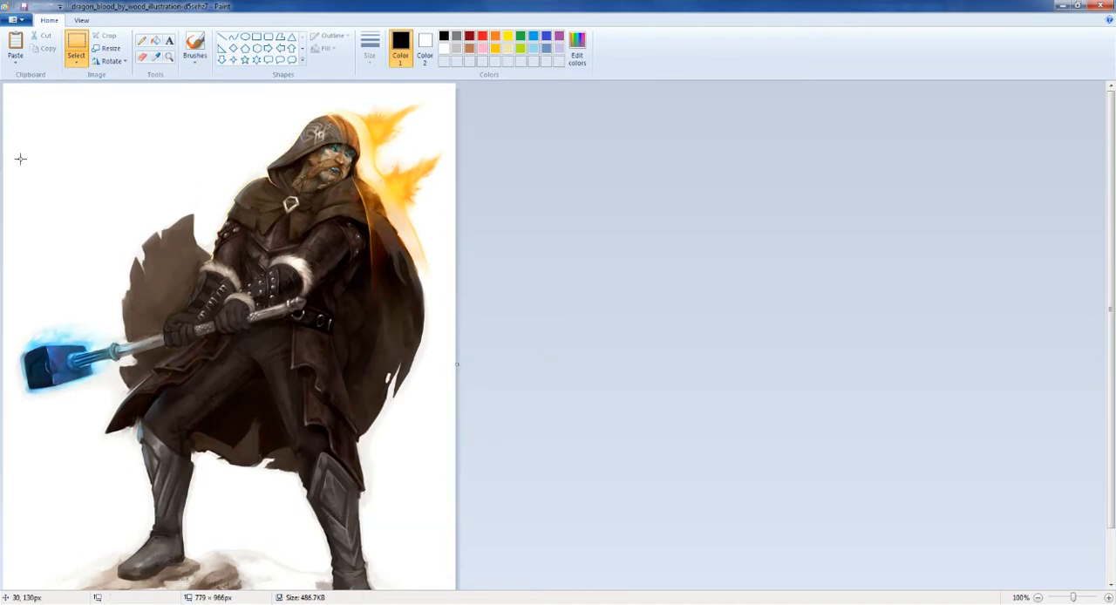
Step: Crop the dragon_blood image to about 719 × 763 px around the hooded figure, save it and close Paint
drag(18, 104, 433, 547)
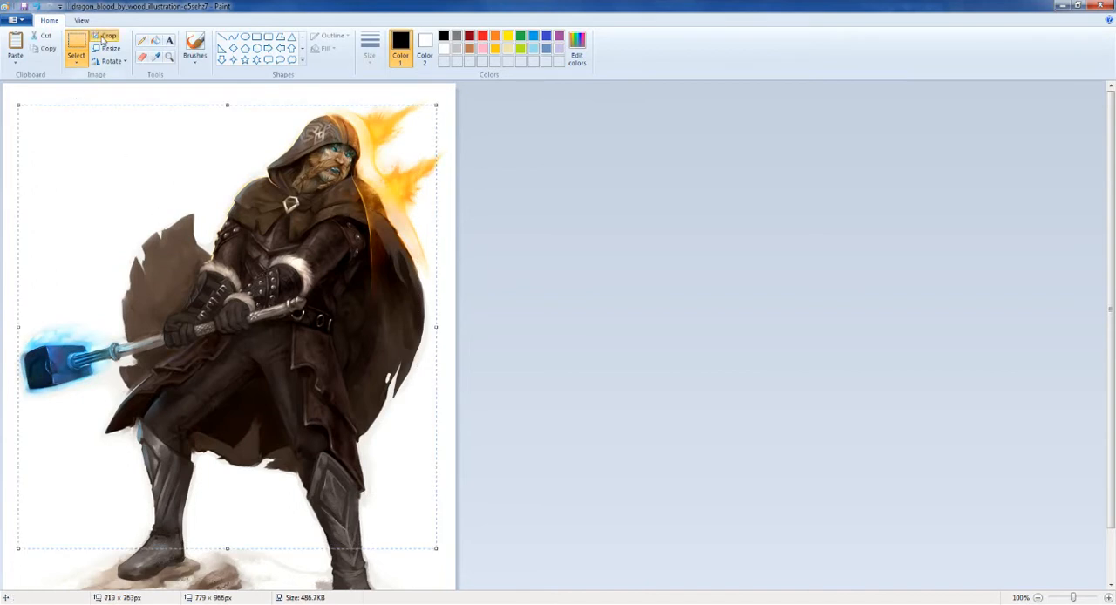
click(103, 35)
click(13, 19)
click(33, 91)
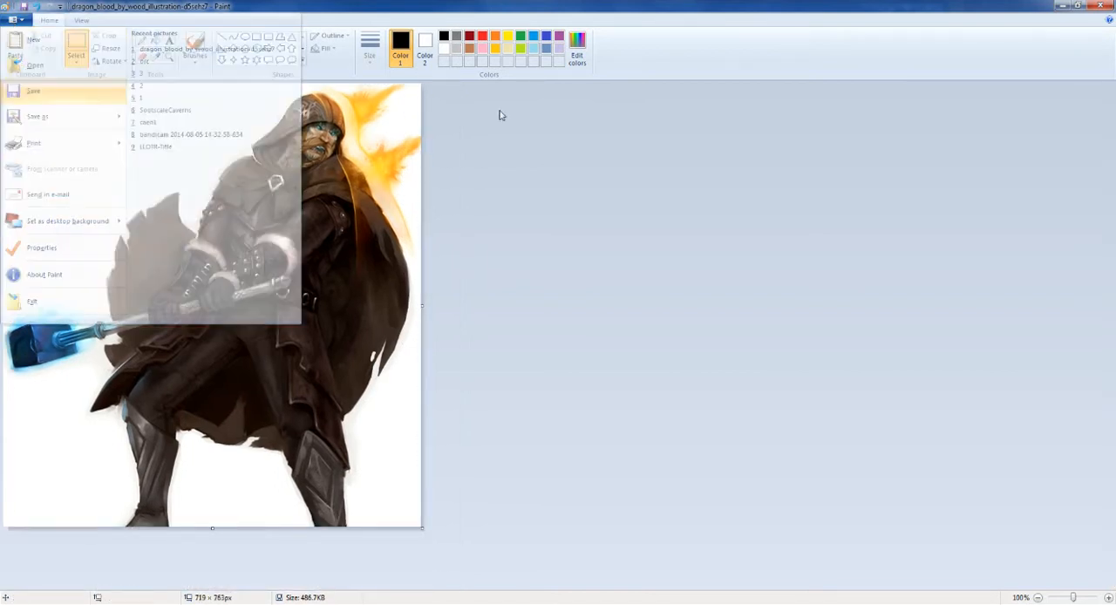
click(1099, 8)
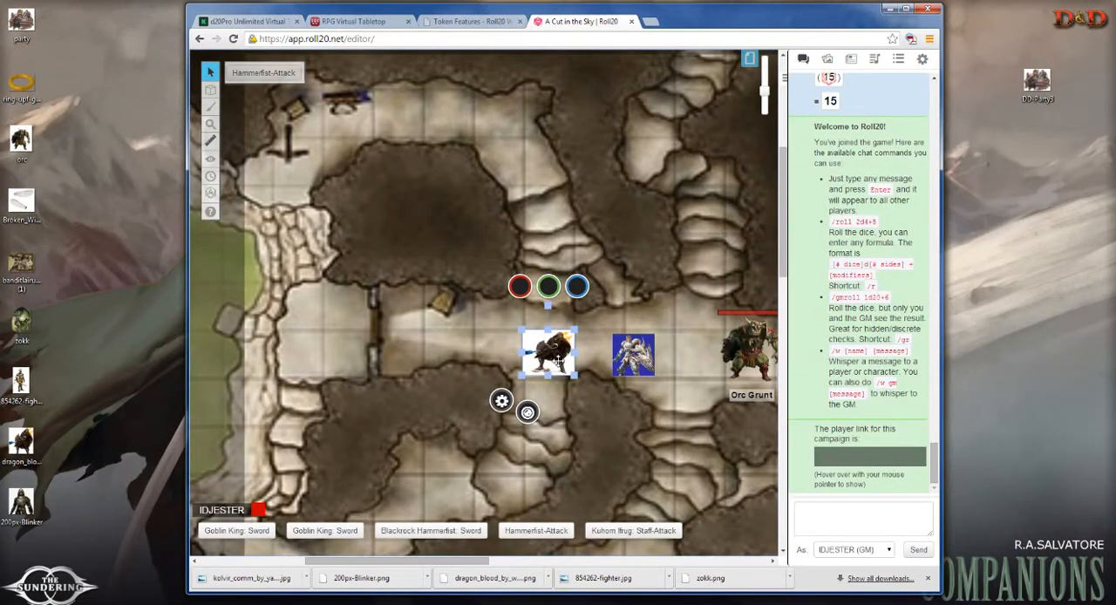
Step: Upload the cropped dragon_blood desktop image onto the Roll20 map in the corridor west of the existing token
click(100, 374)
drag(21, 440, 458, 348)
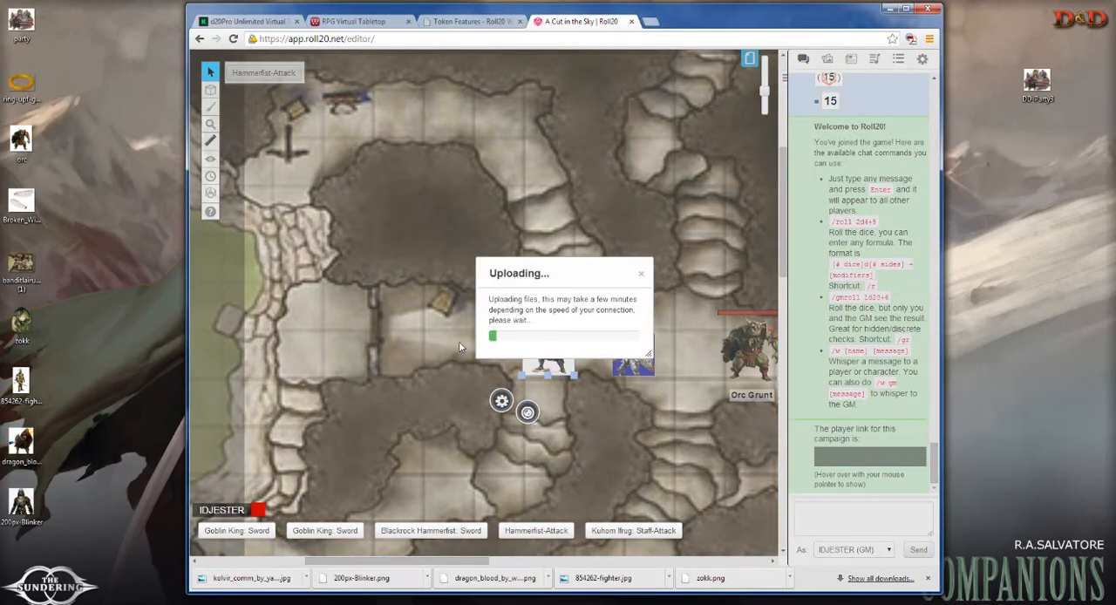
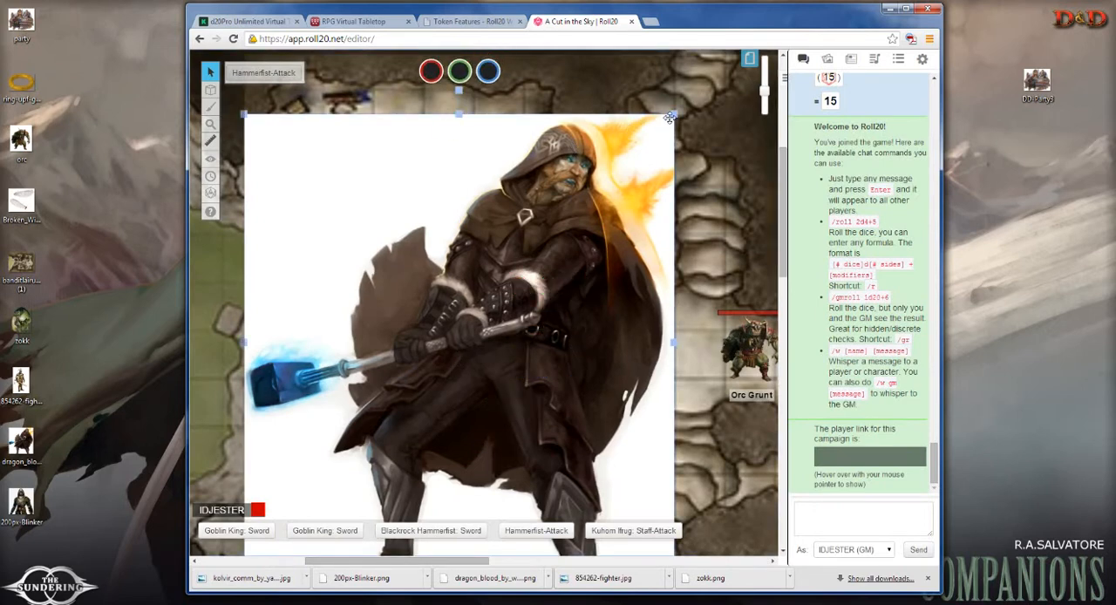
Step: Scale both dragon_blood tokens to about two grid squares and line them up side by side in the corridor
drag(671, 114, 476, 300)
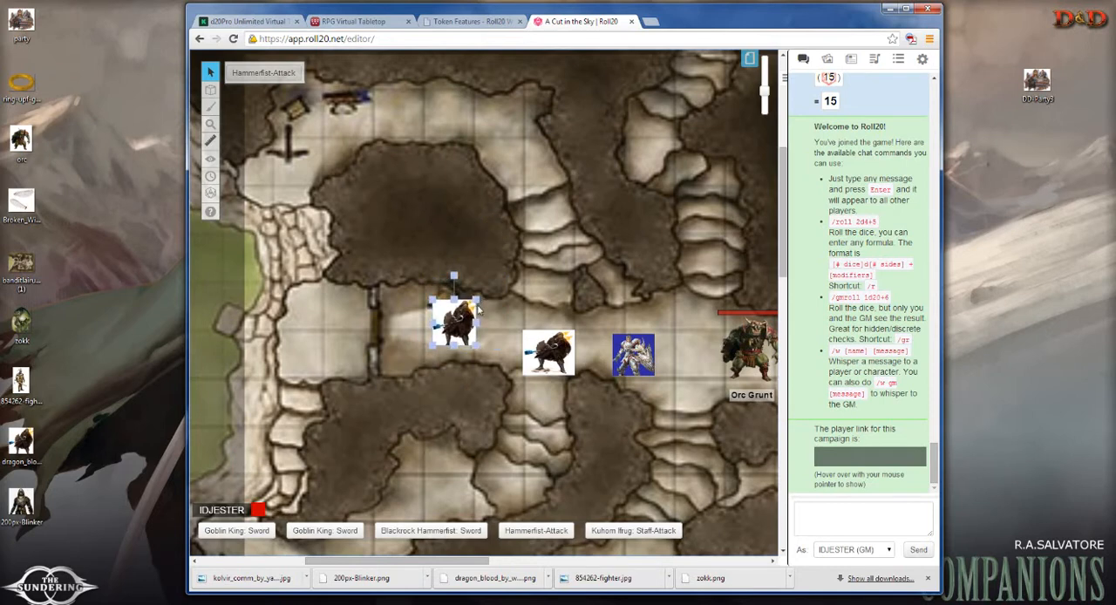
click(571, 333)
drag(573, 331, 622, 286)
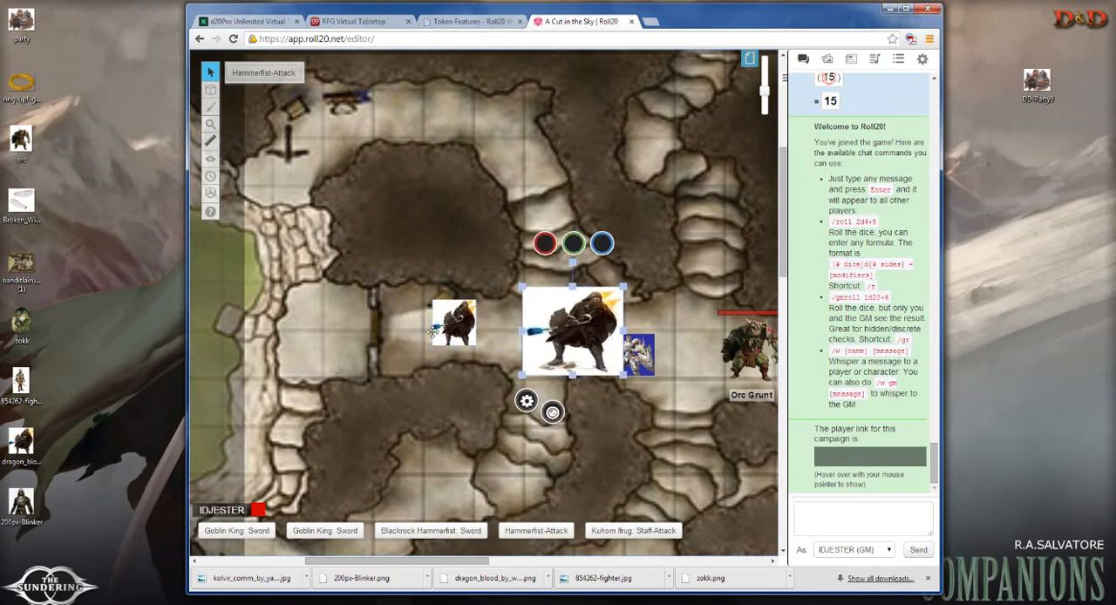
click(455, 321)
drag(476, 301, 519, 255)
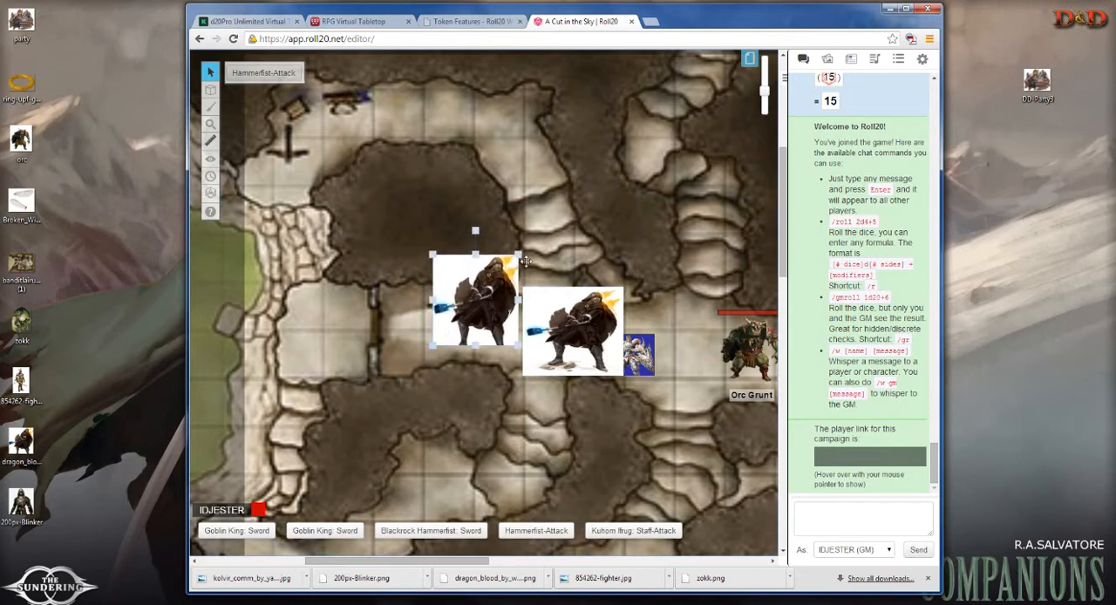
drag(477, 286, 471, 326)
drag(480, 316, 481, 313)
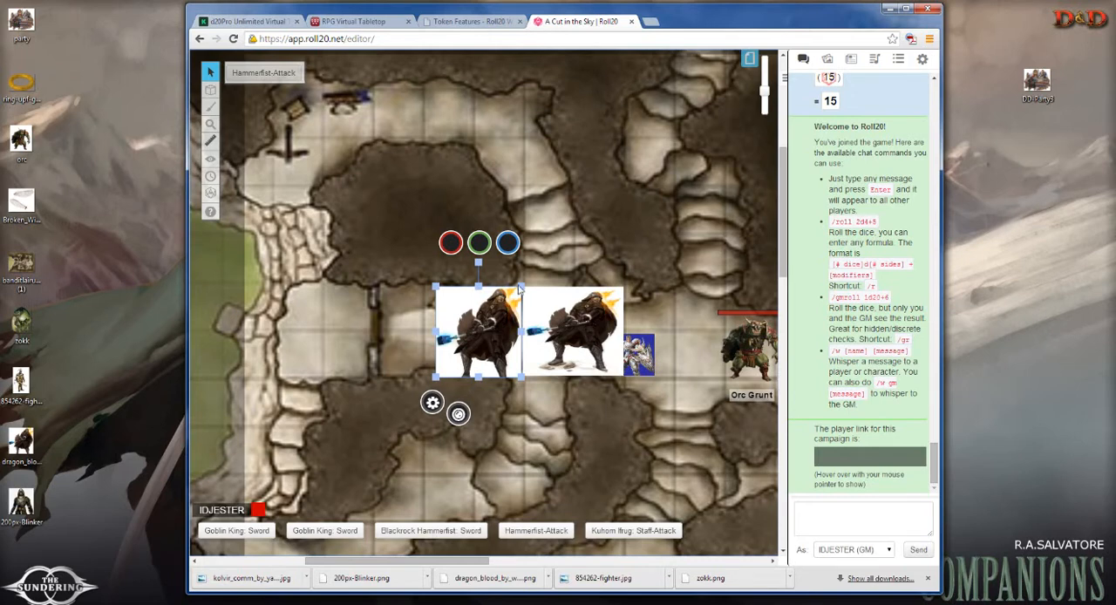
Step: Shrink the newly cropped dragon_blood token to slightly more than one grid square and delete the older uncropped one
drag(521, 287, 491, 319)
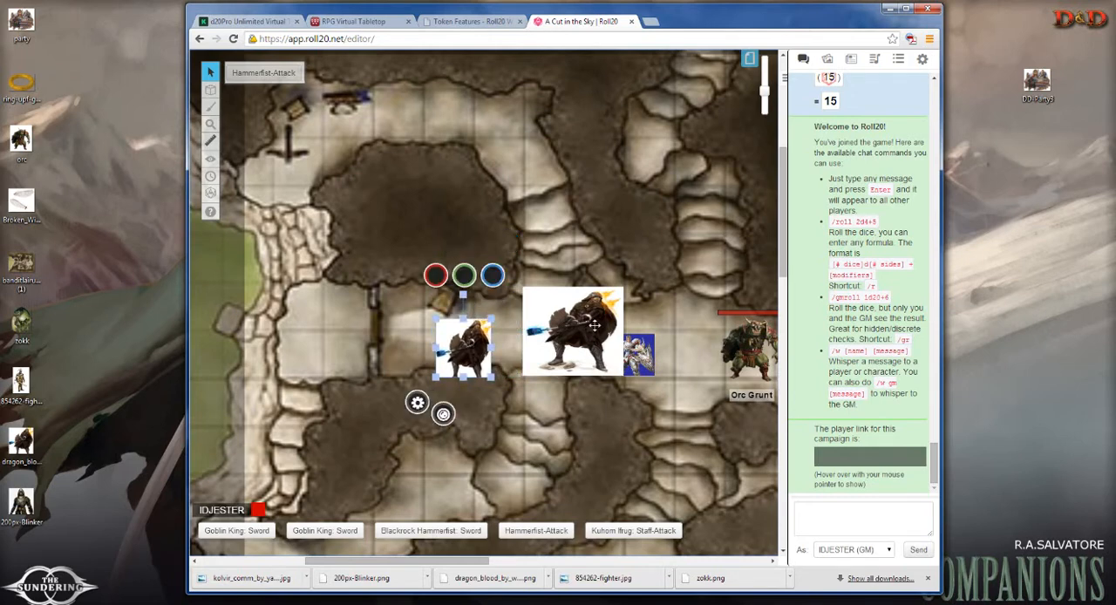
click(588, 331)
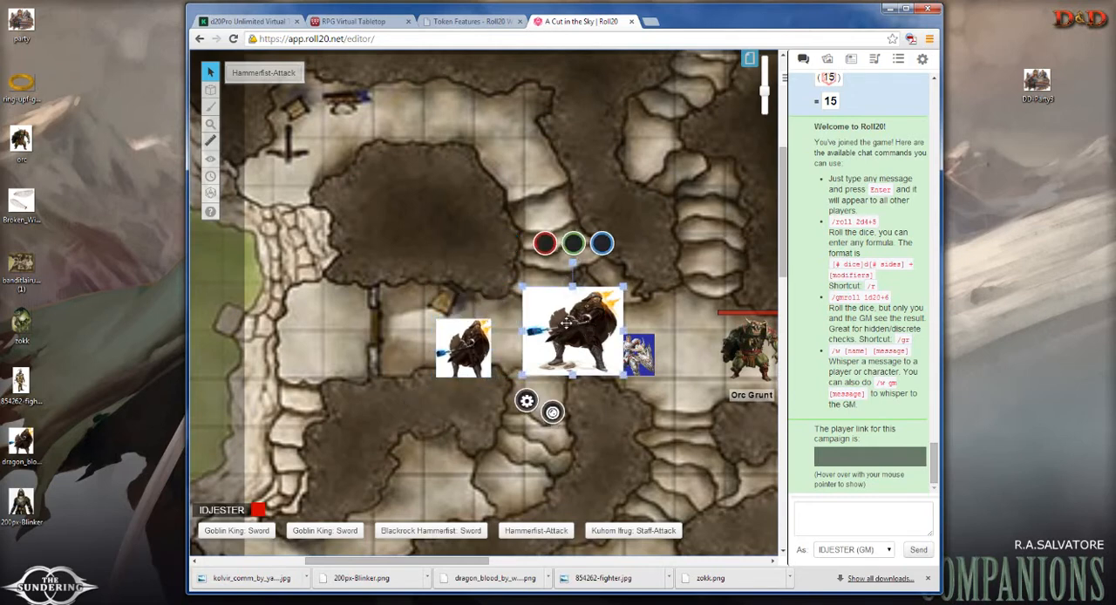
key(Delete)
Step: Move the cropped dragon_blood token east along the corridor, near the blue-backed token, and deselect it
click(475, 334)
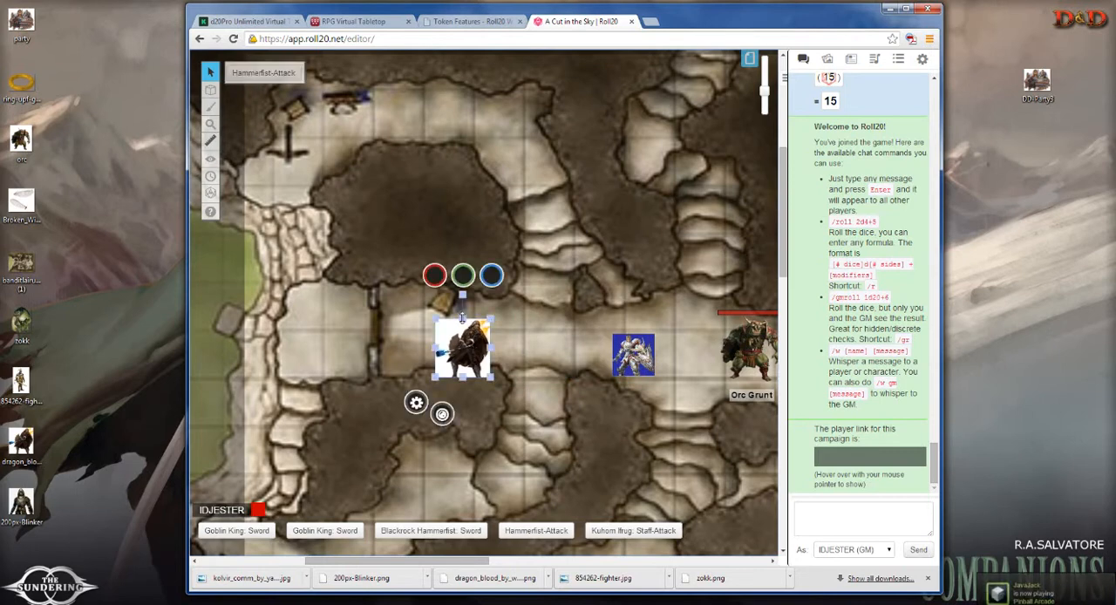
drag(462, 318, 546, 350)
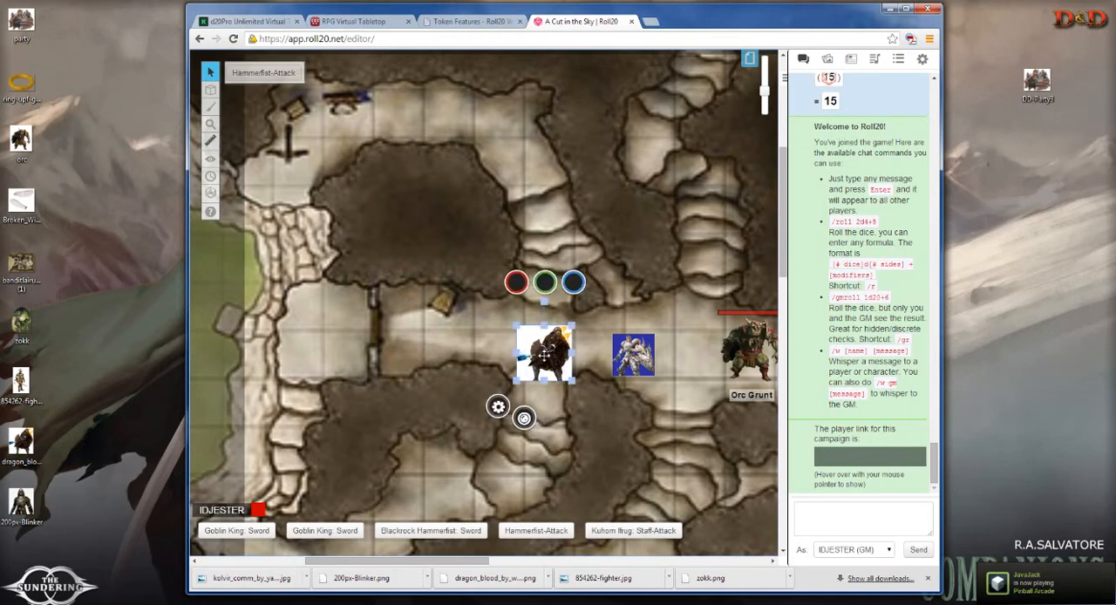
click(468, 330)
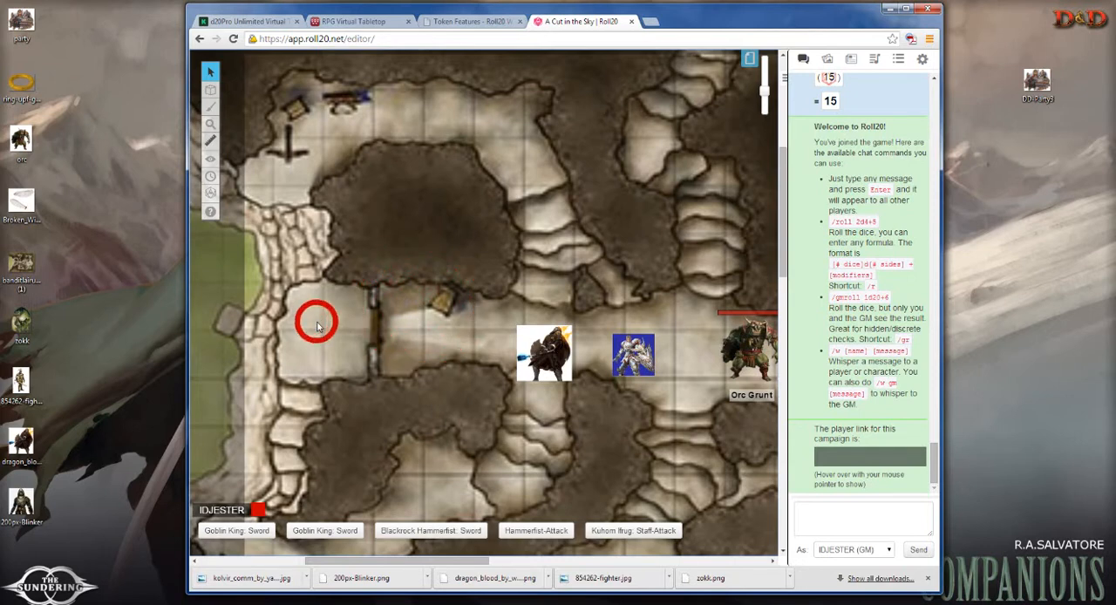
click(542, 455)
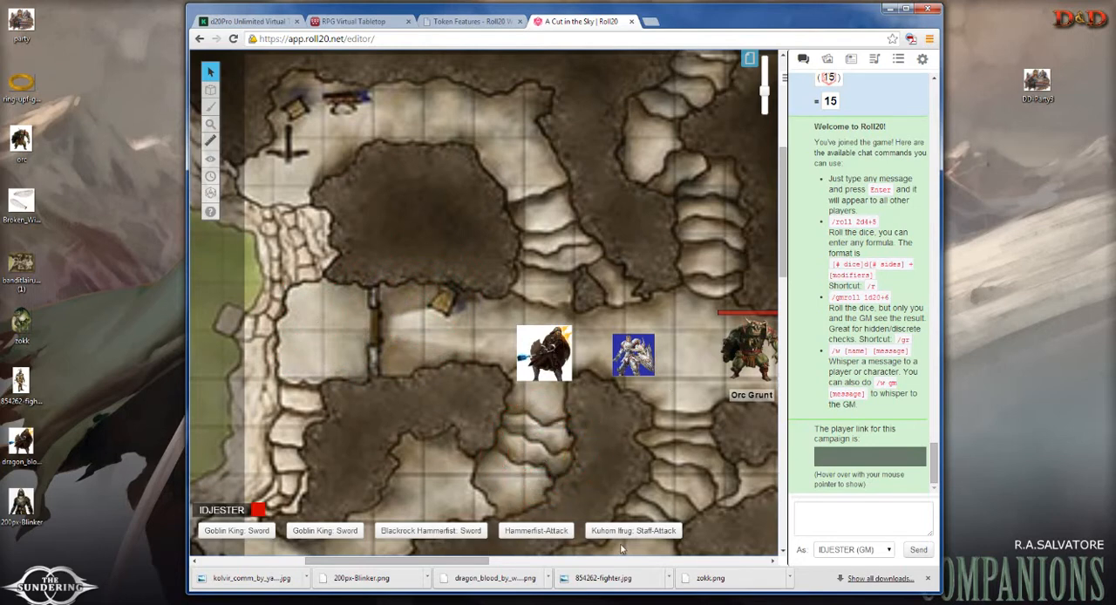
Step: Examine how much space the Troll of Doom token occupies, pinging around it, and compare it with the dragon_blood token
drag(483, 561, 566, 562)
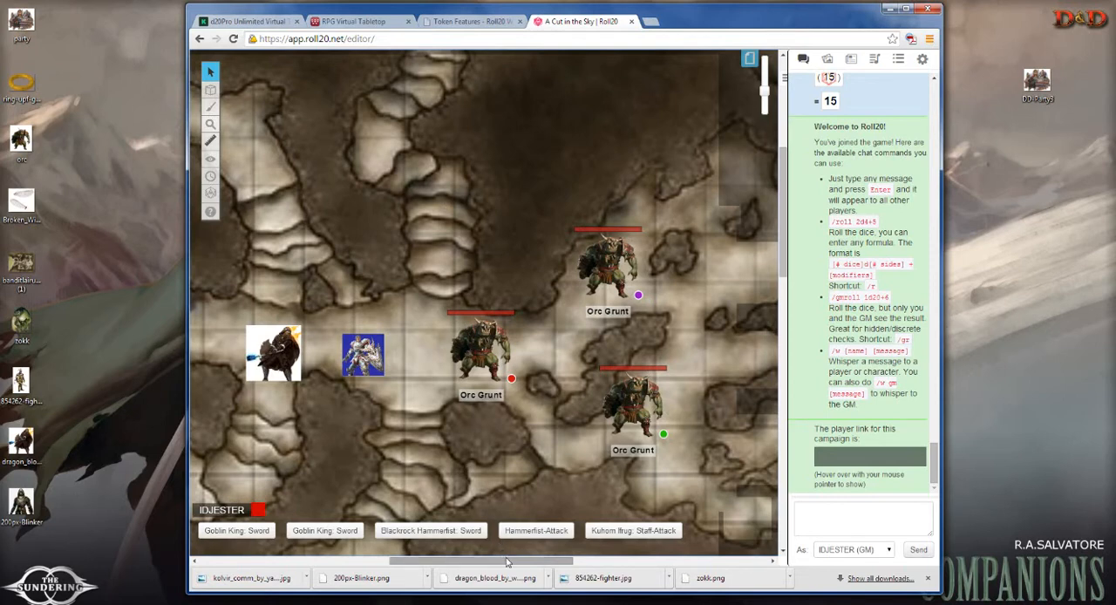
drag(509, 562, 542, 563)
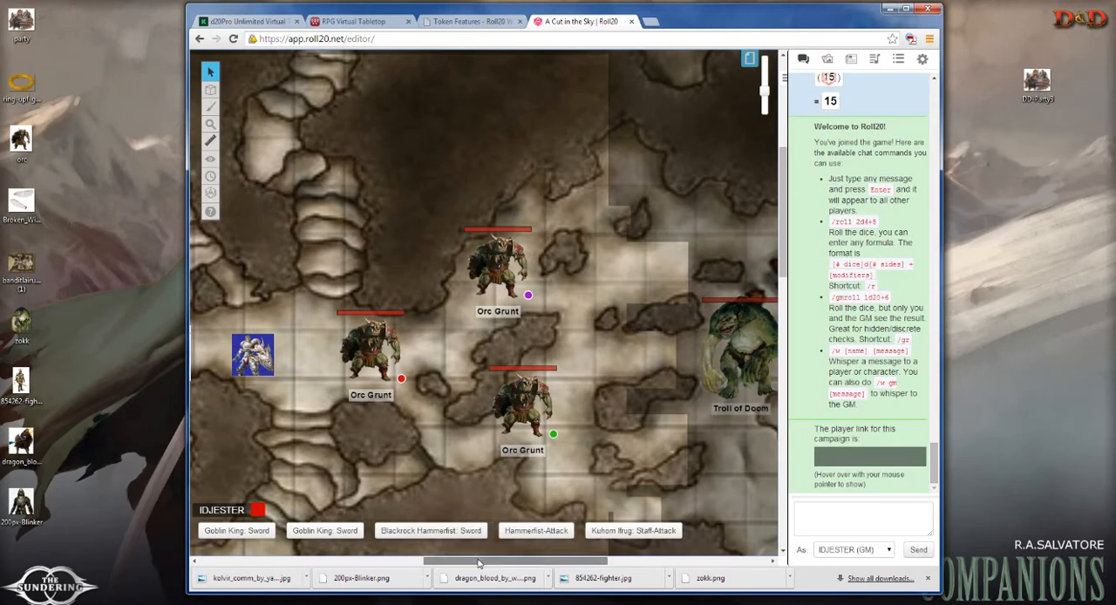
drag(478, 561, 519, 569)
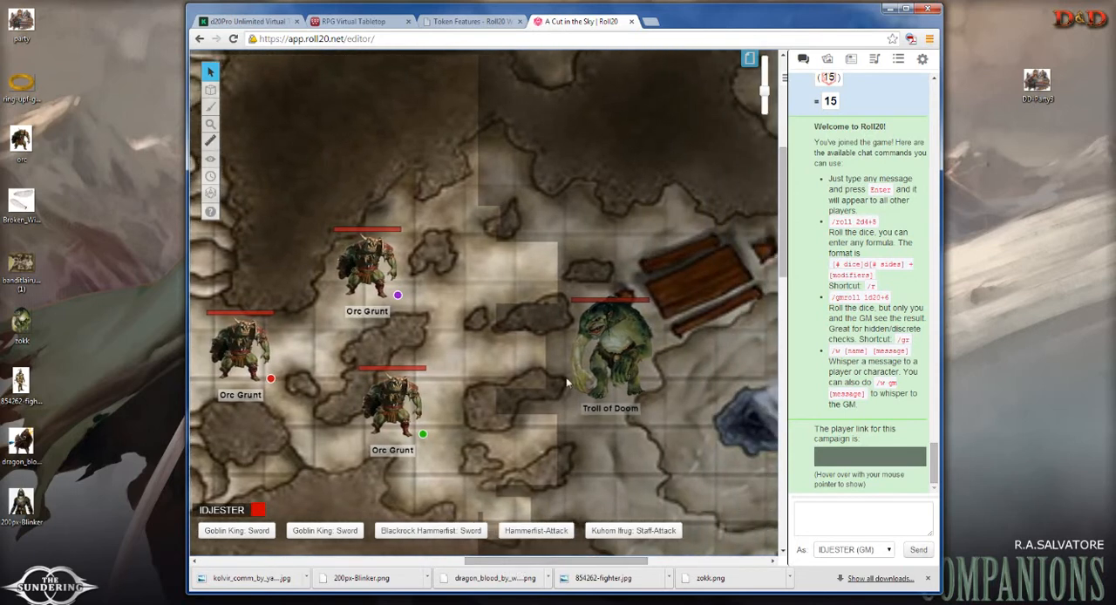
click(625, 336)
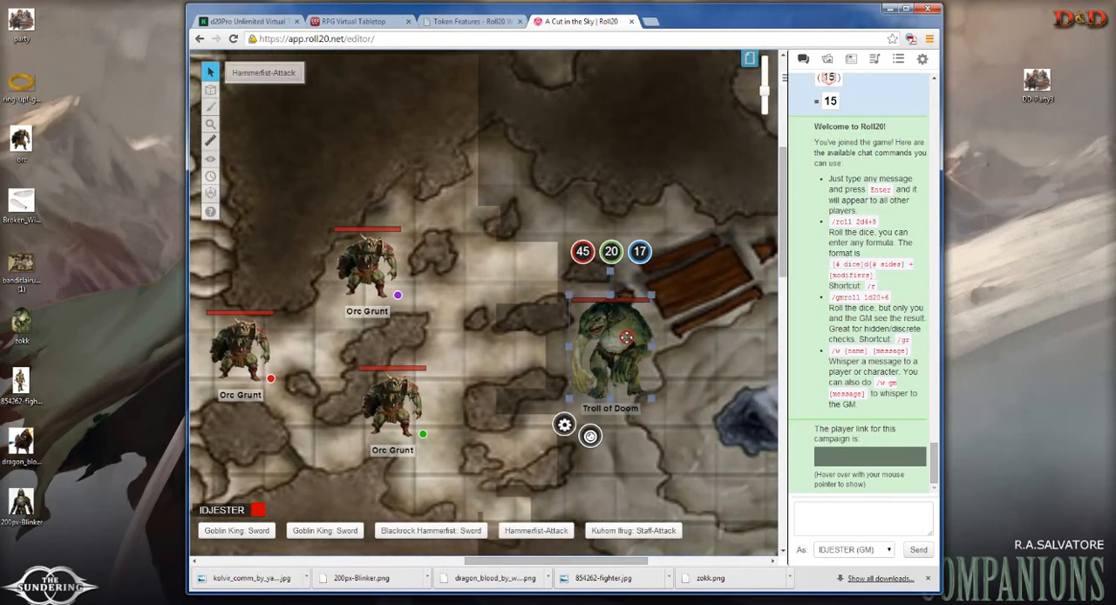
click(661, 377)
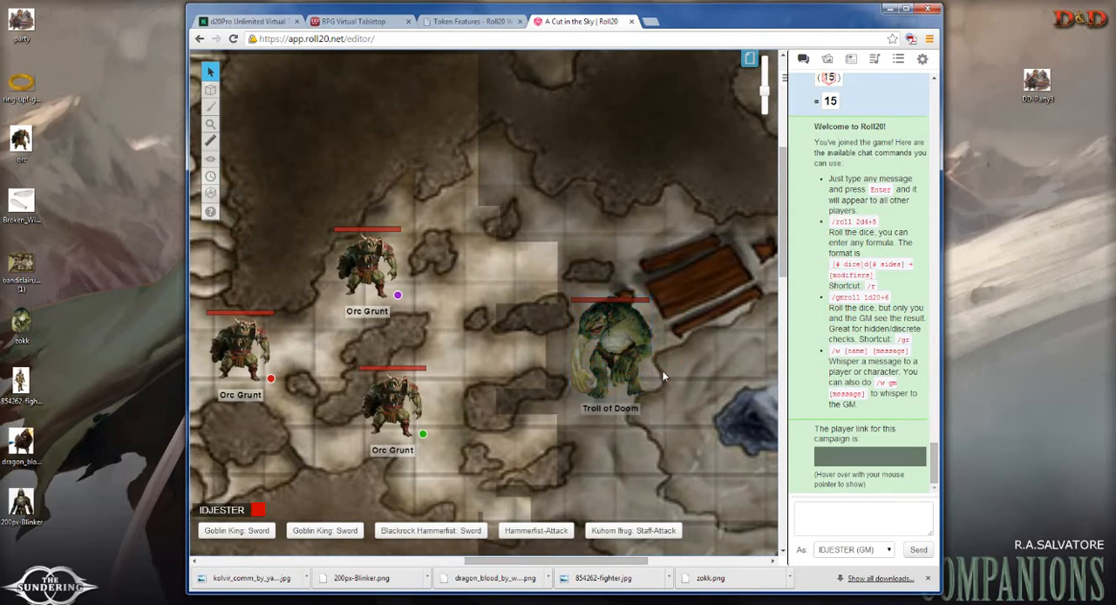
click(649, 416)
click(637, 276)
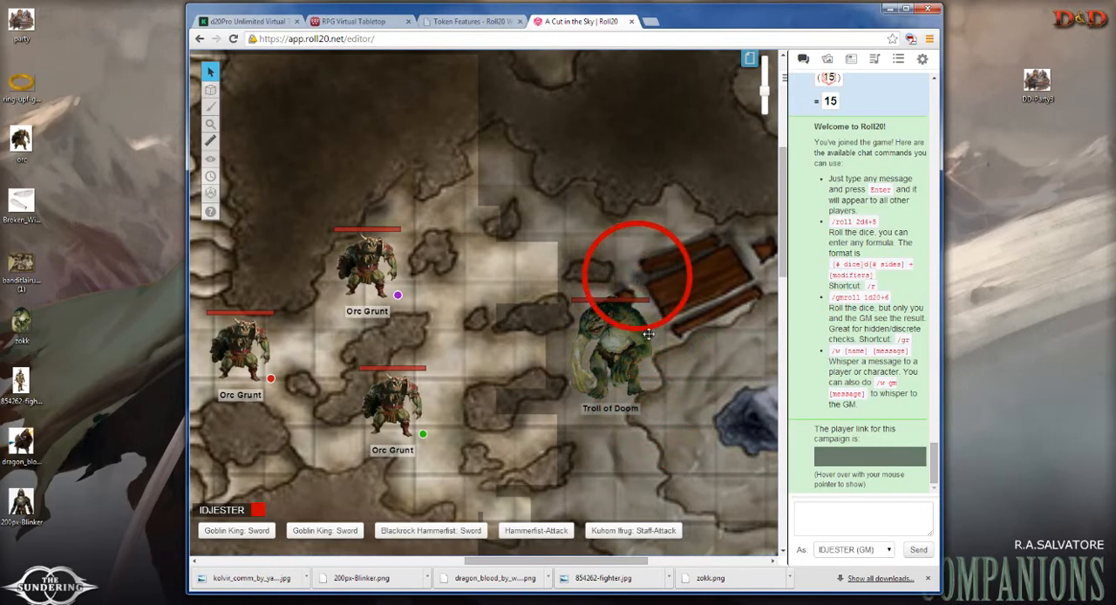
drag(561, 562, 467, 565)
click(455, 348)
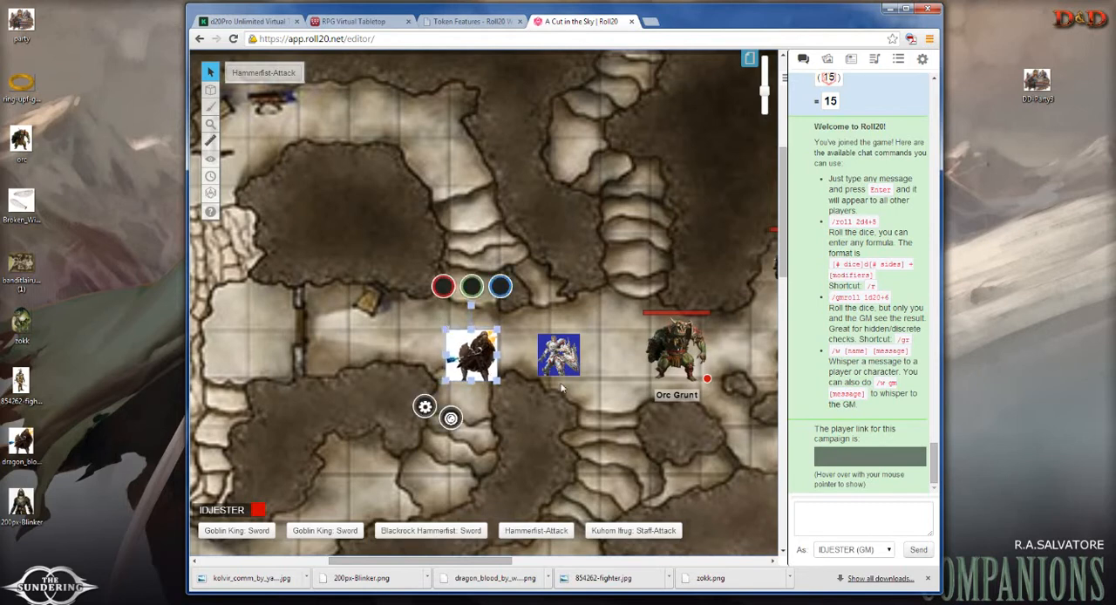
click(475, 355)
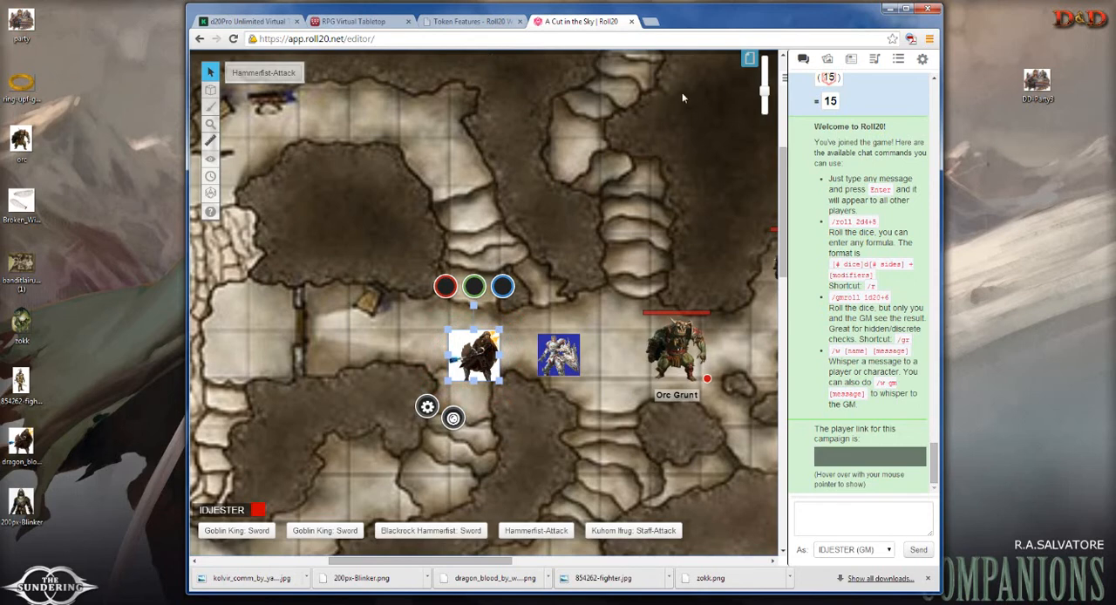
Step: Enable the grid with a size of 1.0 units on the current Players page and close the page list
click(745, 63)
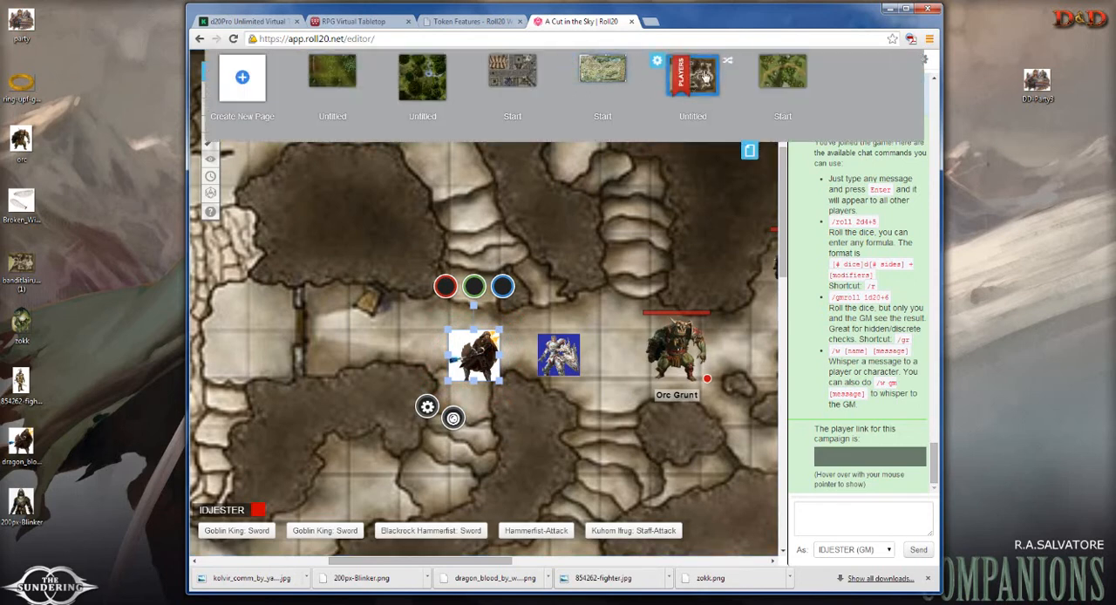
click(655, 64)
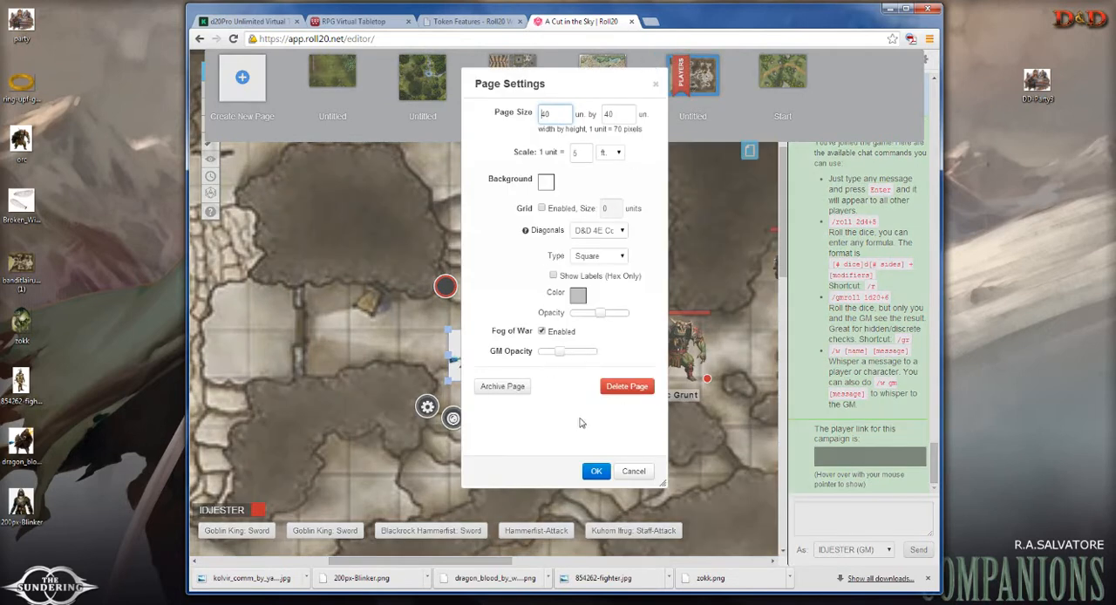
click(541, 210)
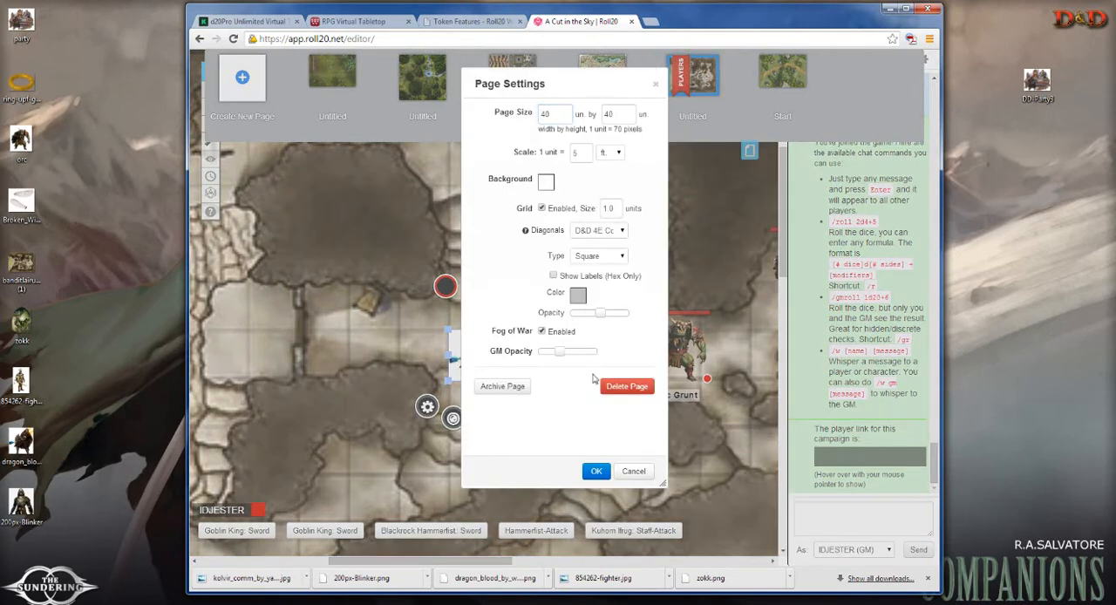
click(595, 471)
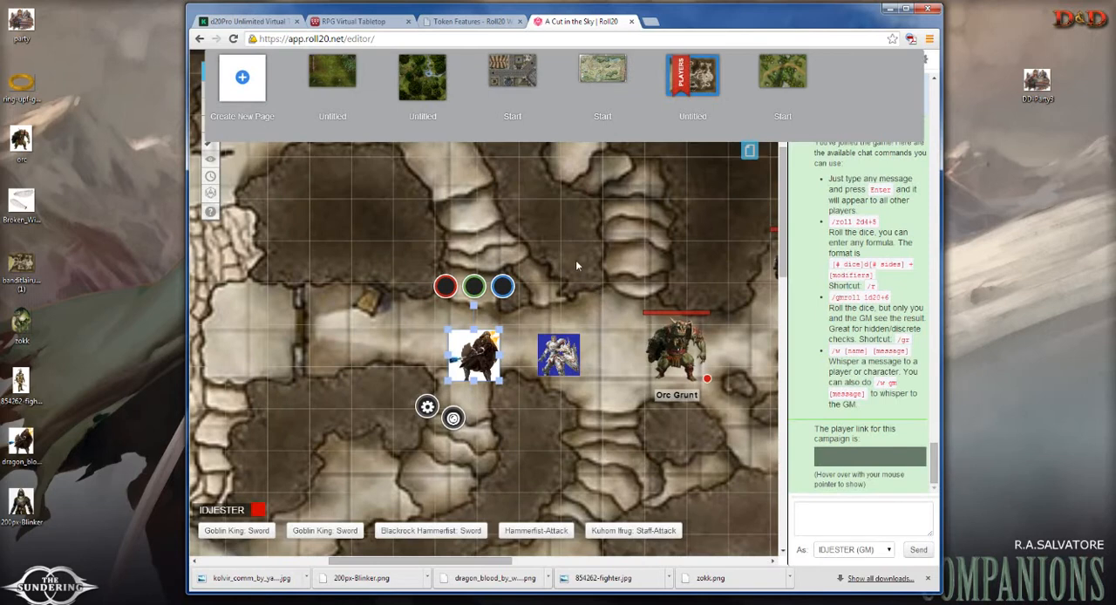
click(575, 261)
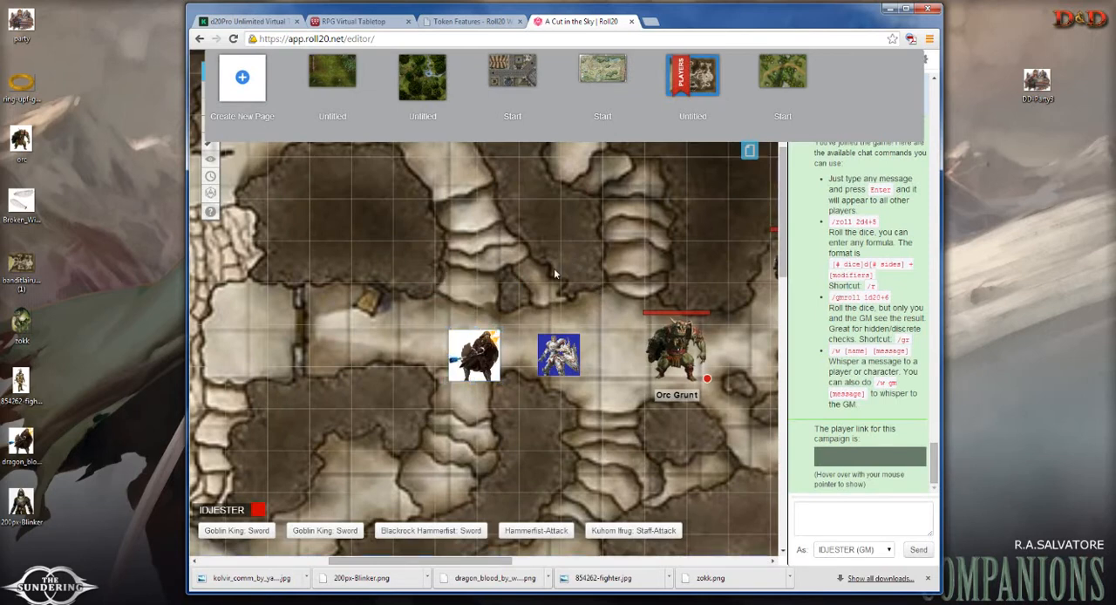
click(748, 154)
Step: Switch to the Map & Background layer, move the map image up about one grid square, and maximize the browser window
mouse_move(209, 90)
click(246, 87)
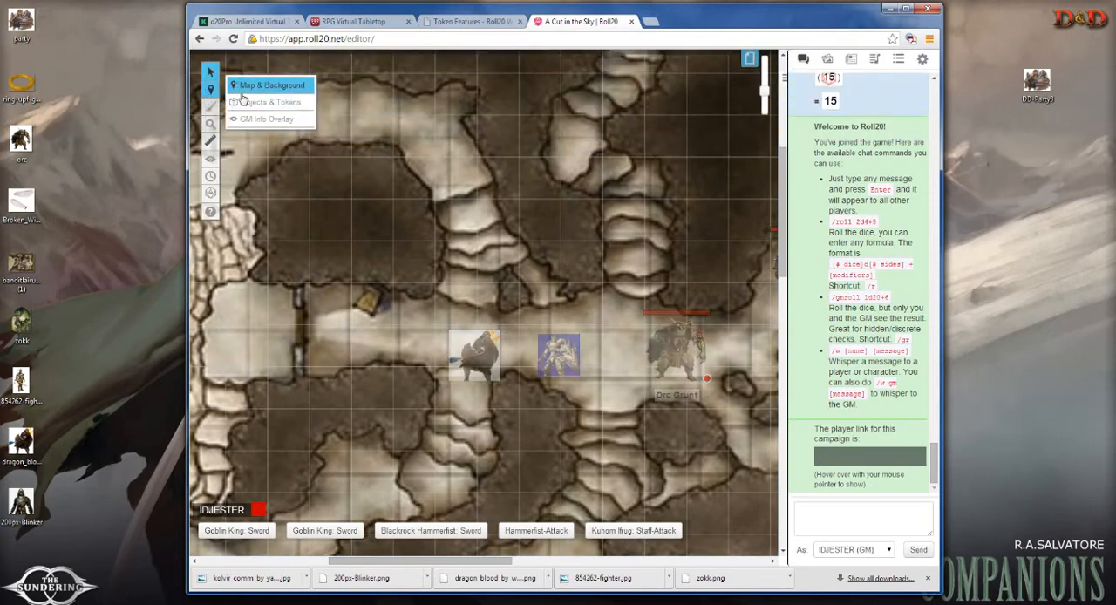
drag(535, 260, 518, 216)
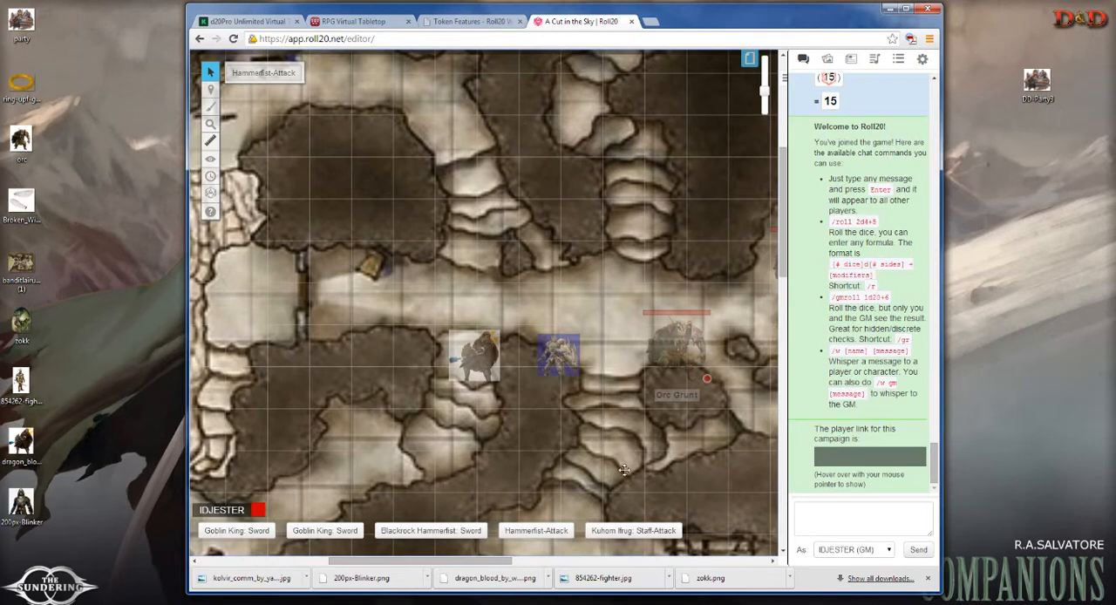
double_click(730, 19)
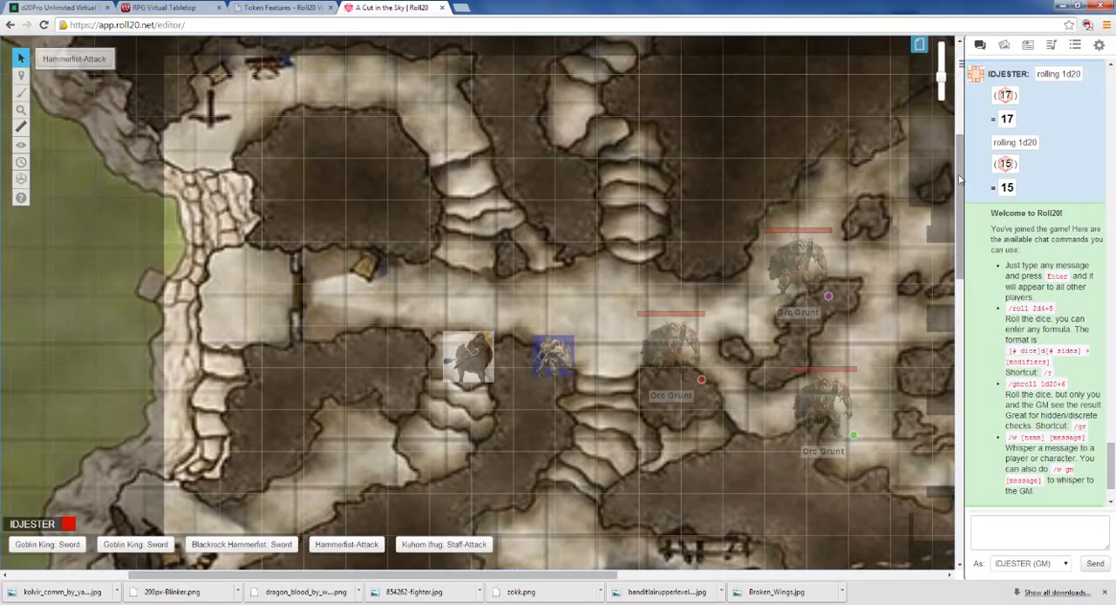
Step: Shrink the Bandit Lair map image from its lower-right corner and reposition it against the page grid
scroll(959, 179, up, 5)
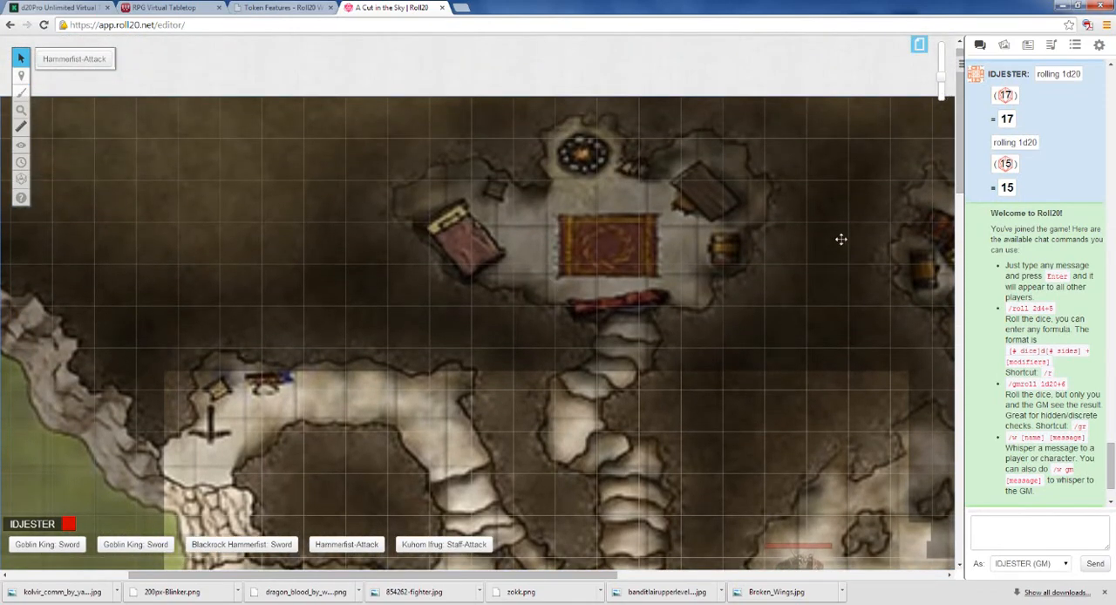
scroll(850, 253, down, 4)
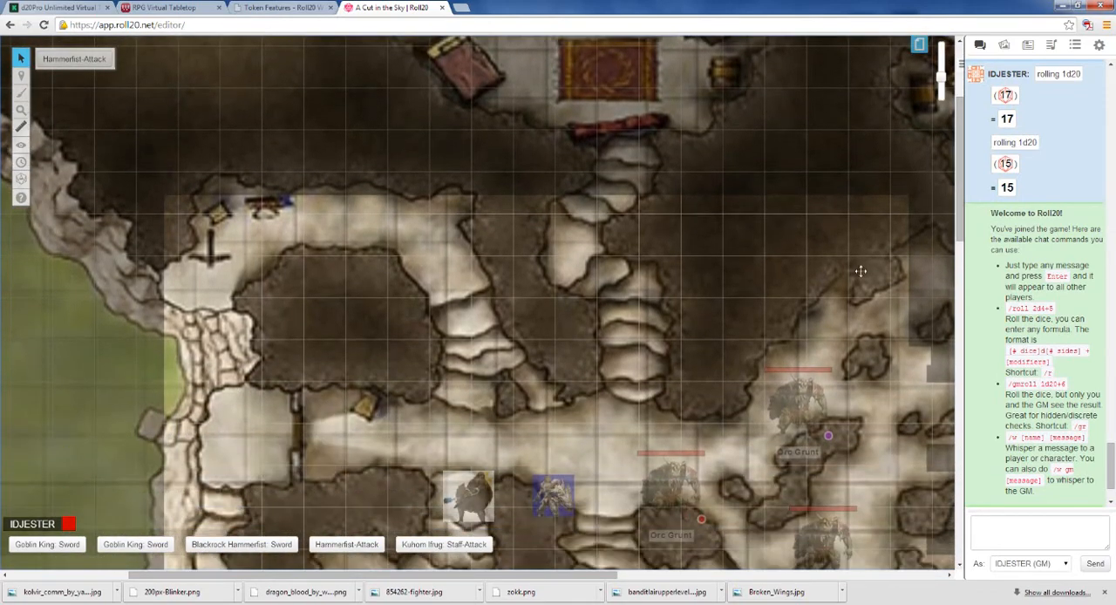
scroll(827, 316, down, 1)
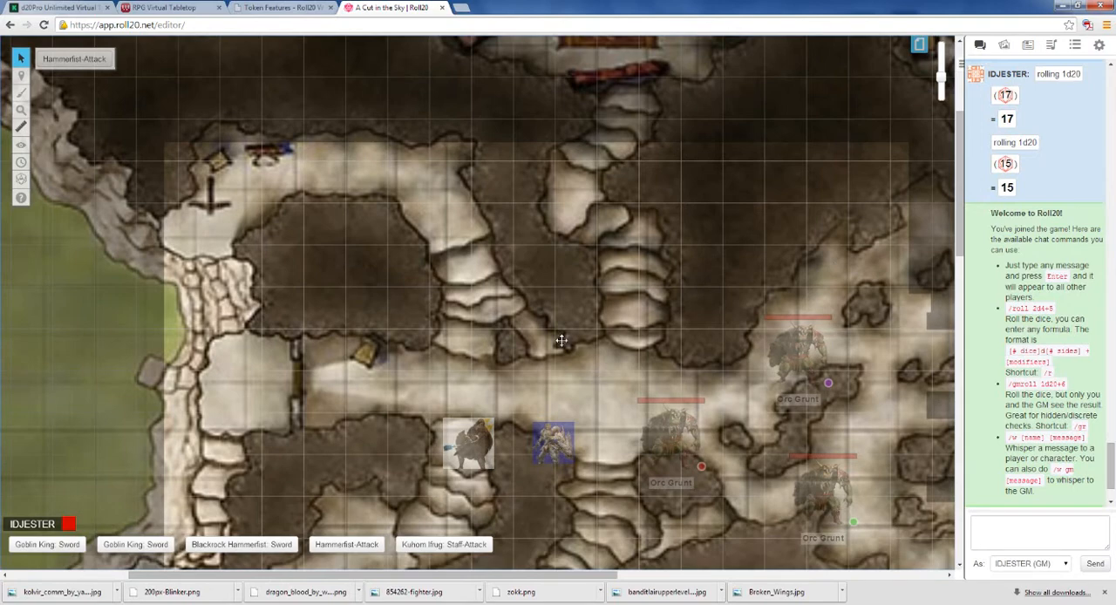
scroll(561, 340, down, 10)
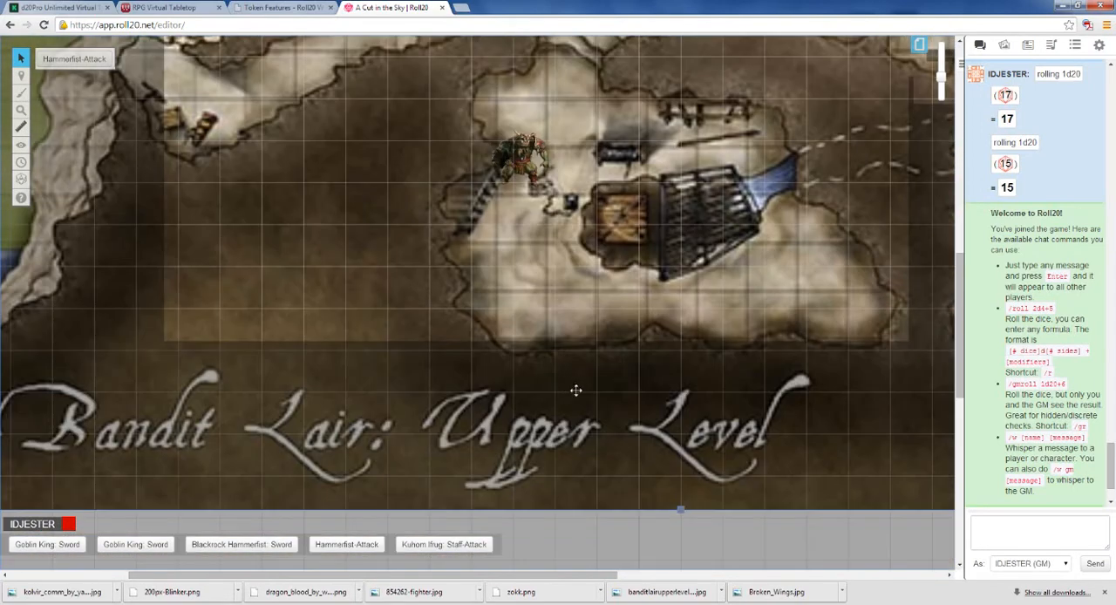
drag(561, 575, 865, 560)
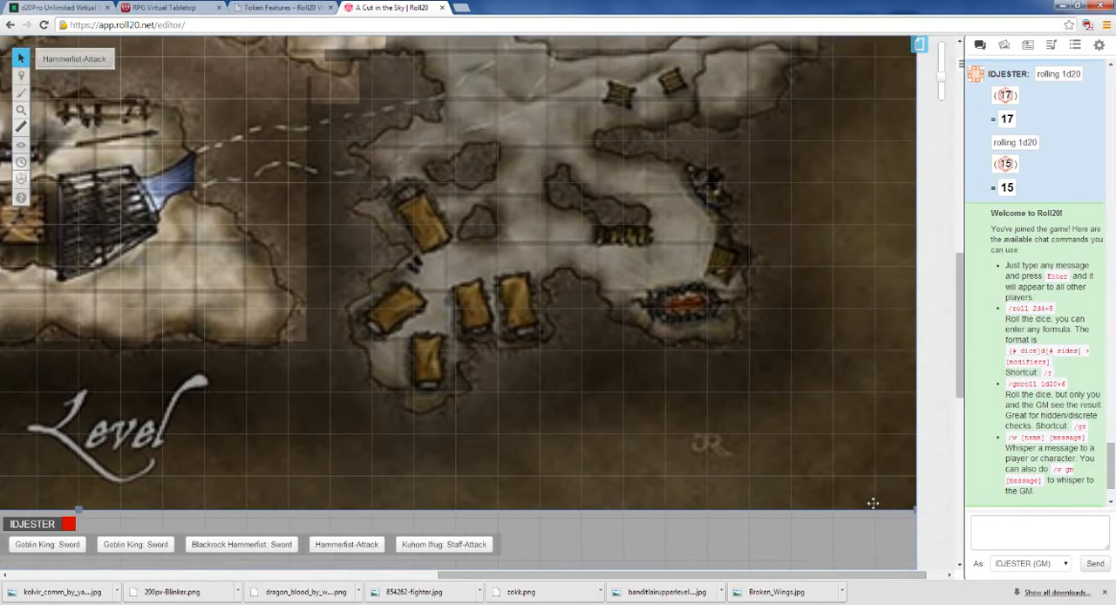
drag(915, 510, 761, 450)
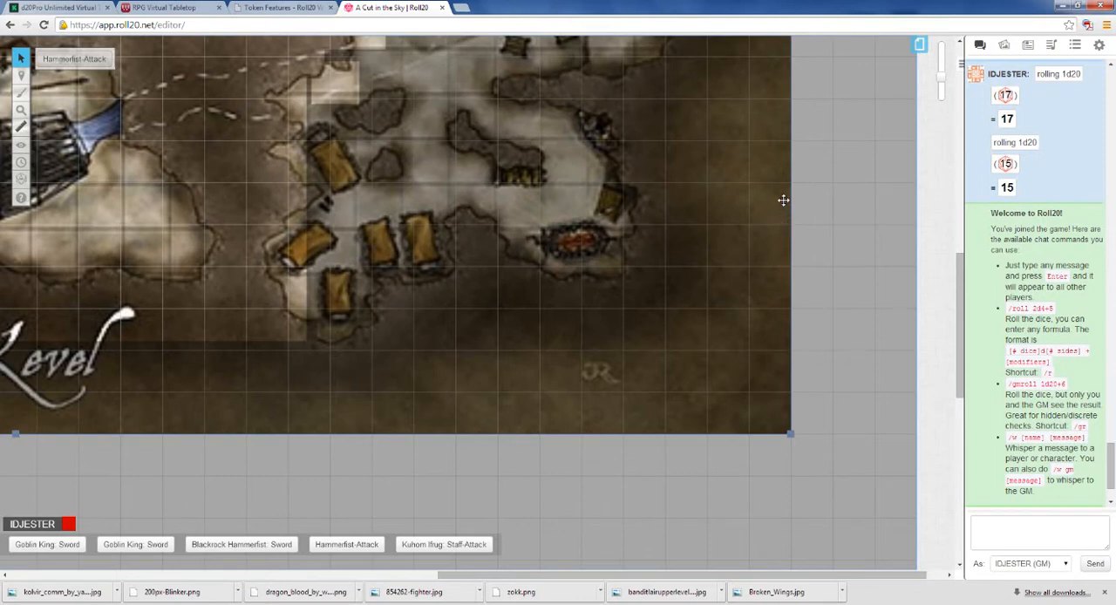
drag(789, 434, 741, 399)
drag(567, 353, 591, 389)
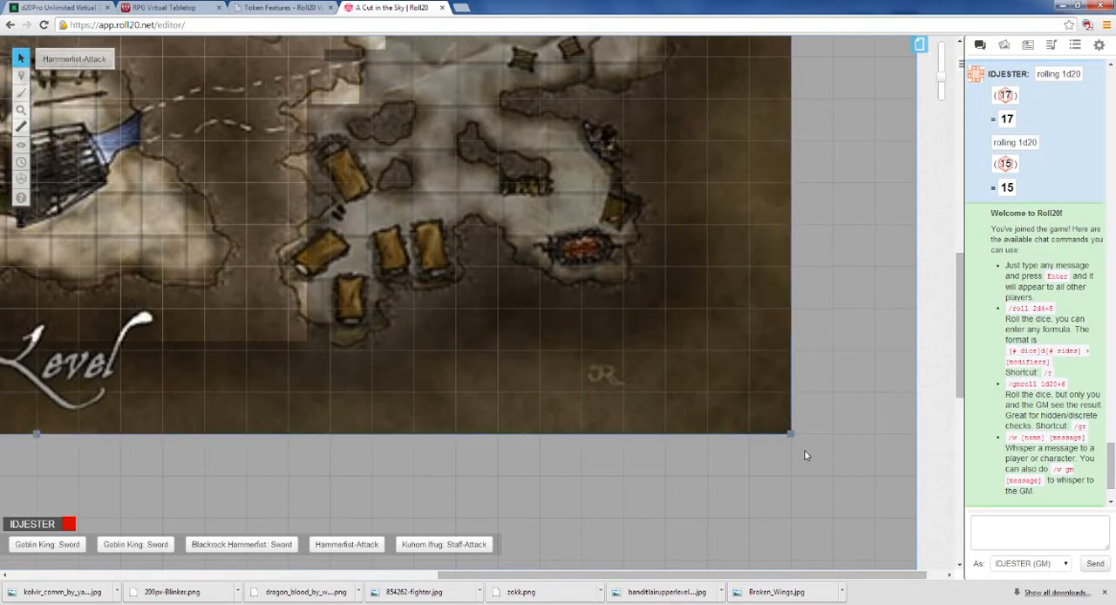
Step: Enlarge the Bandit Lair map image from its lower-right corner by about one grid square and check its alignment with the grid
drag(791, 433, 828, 462)
mouse_move(668, 389)
mouse_down()
mouse_move(668, 459)
mouse_move(671, 392)
mouse_up()
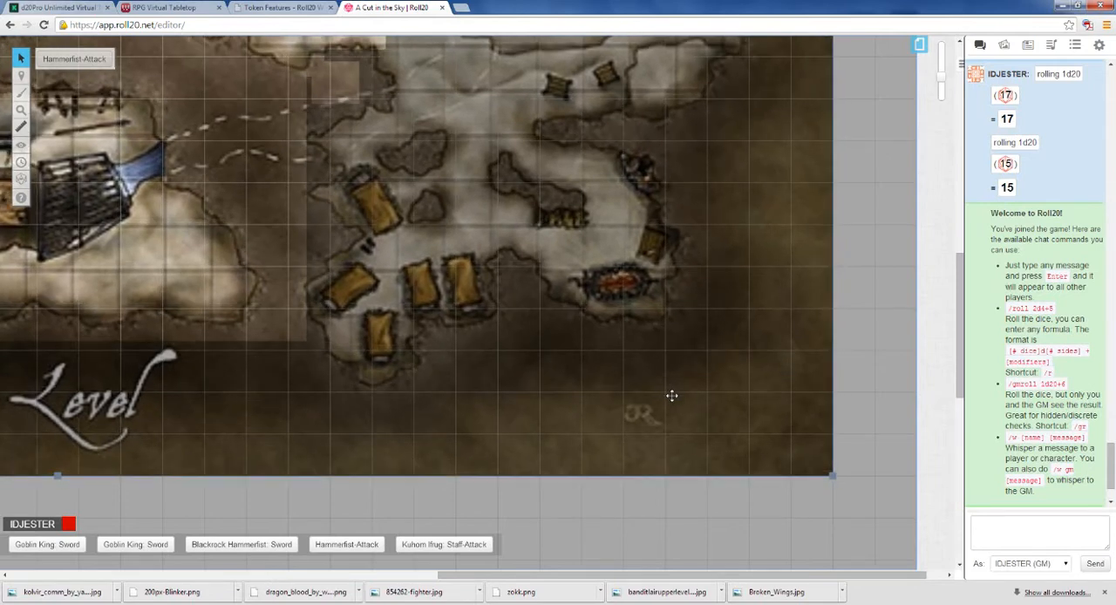
drag(686, 576, 508, 576)
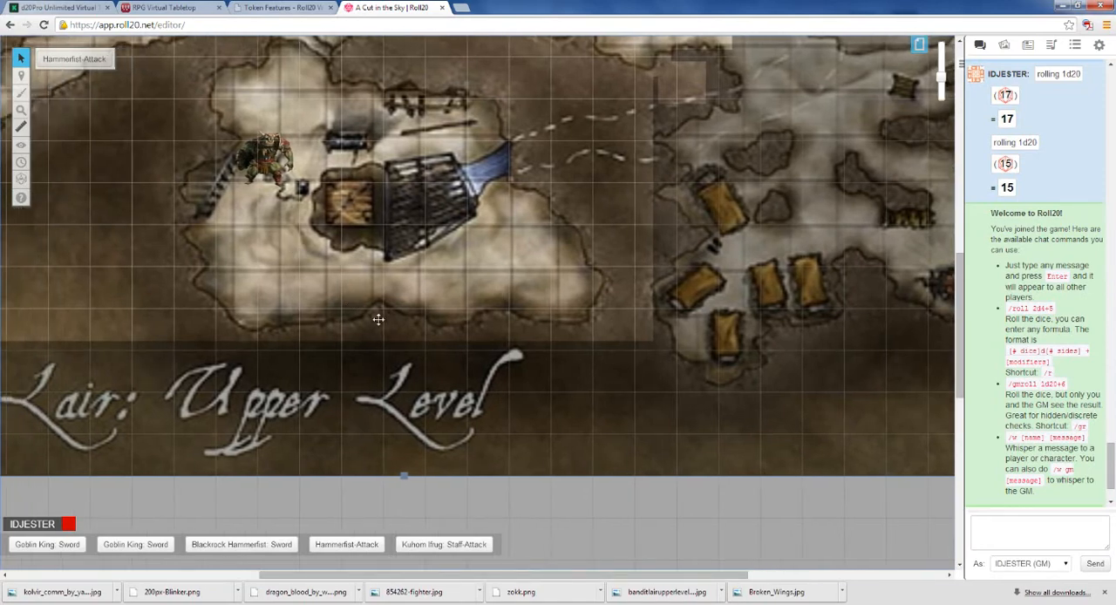
scroll(378, 320, up, 3)
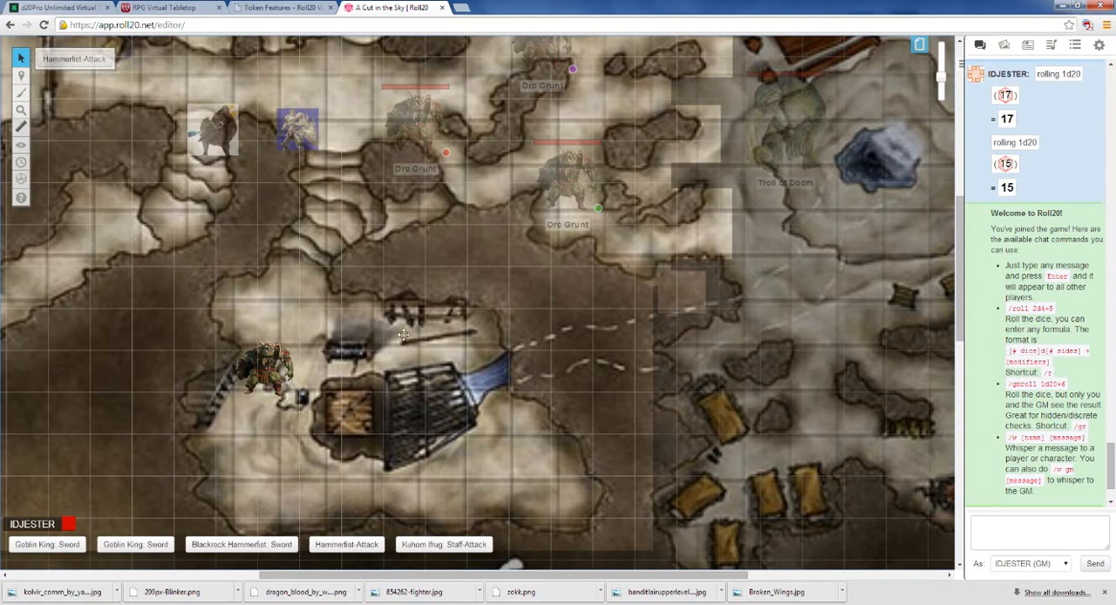
scroll(574, 331, down, 3)
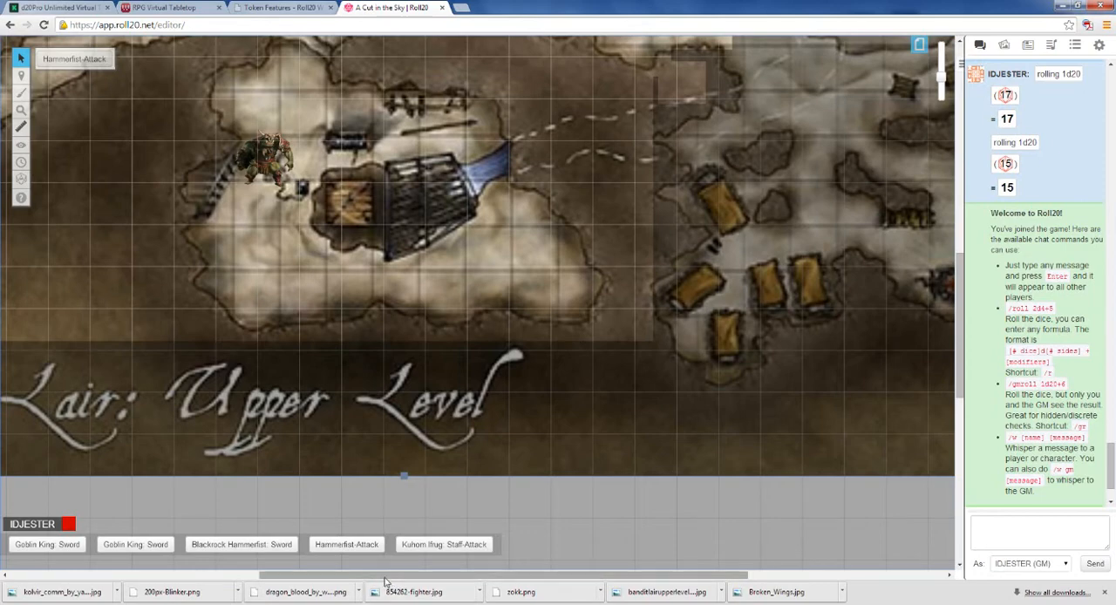
Step: Shrink the map image from its lower-left corner by about two grid squares, and shift it one square left and down
drag(390, 576, 135, 494)
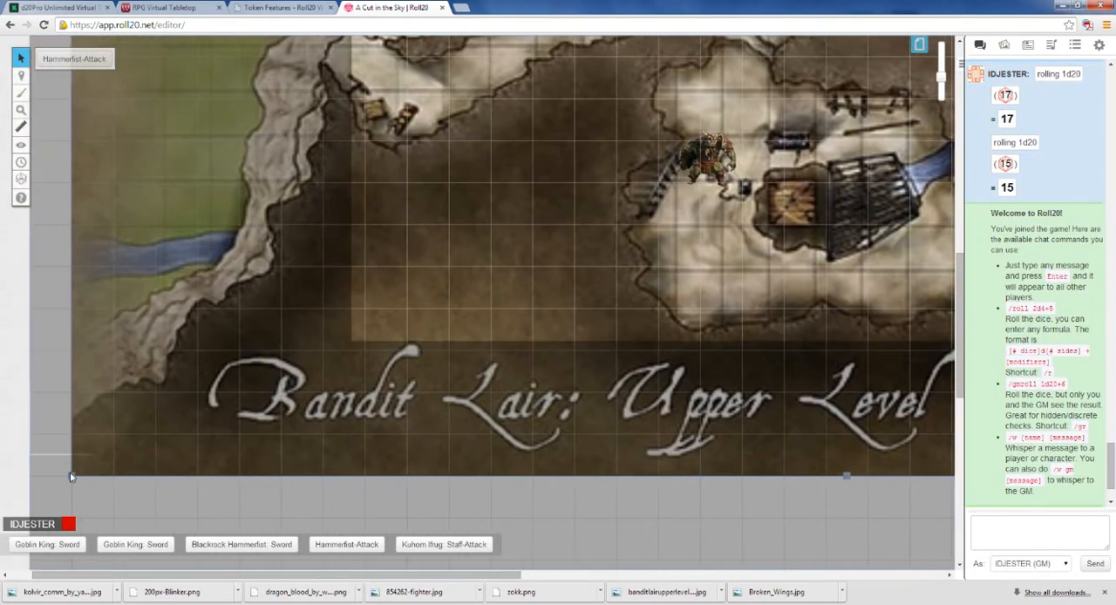
drag(69, 477, 192, 427)
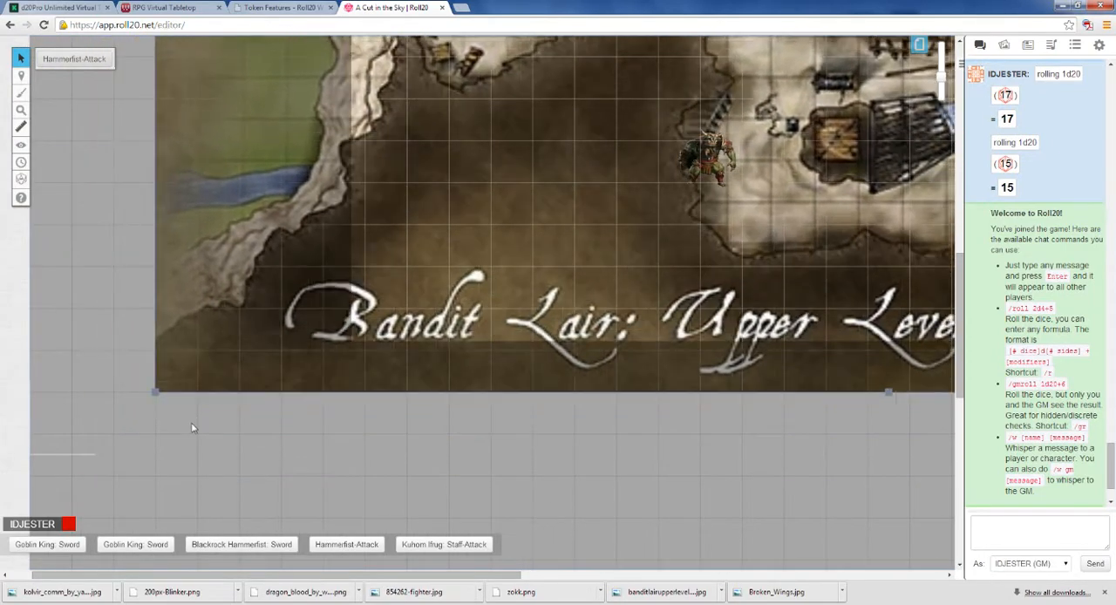
drag(611, 327, 583, 350)
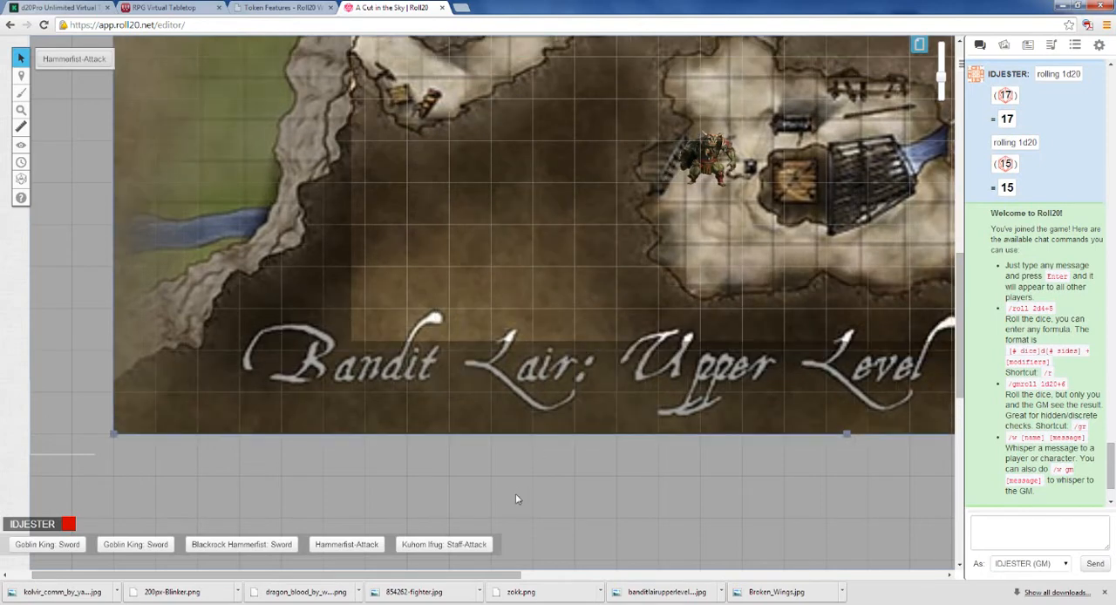
drag(485, 574, 647, 575)
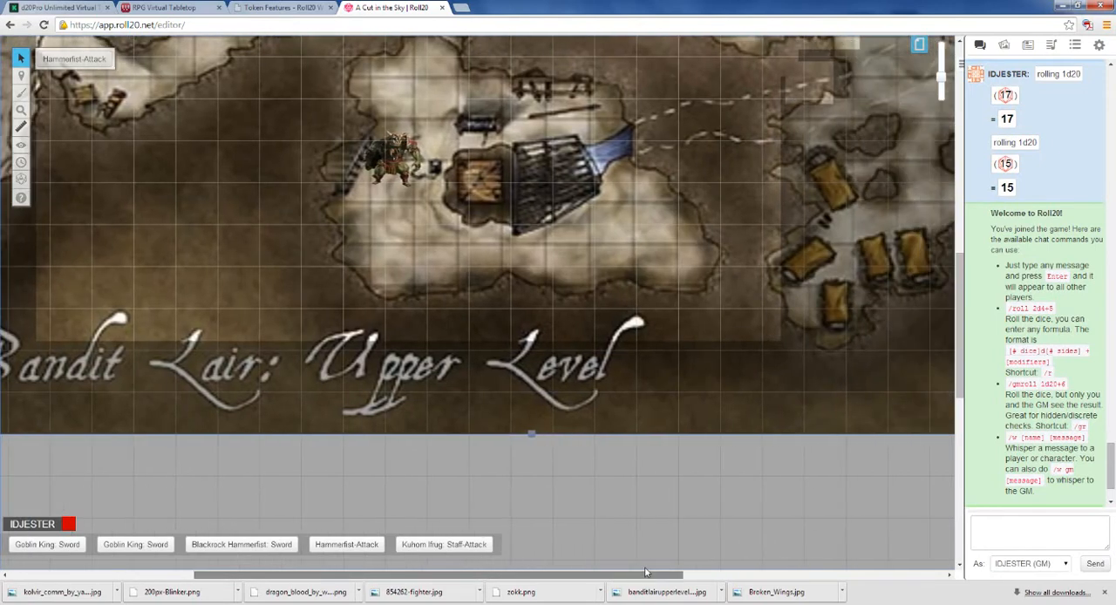
scroll(593, 319, down, 1)
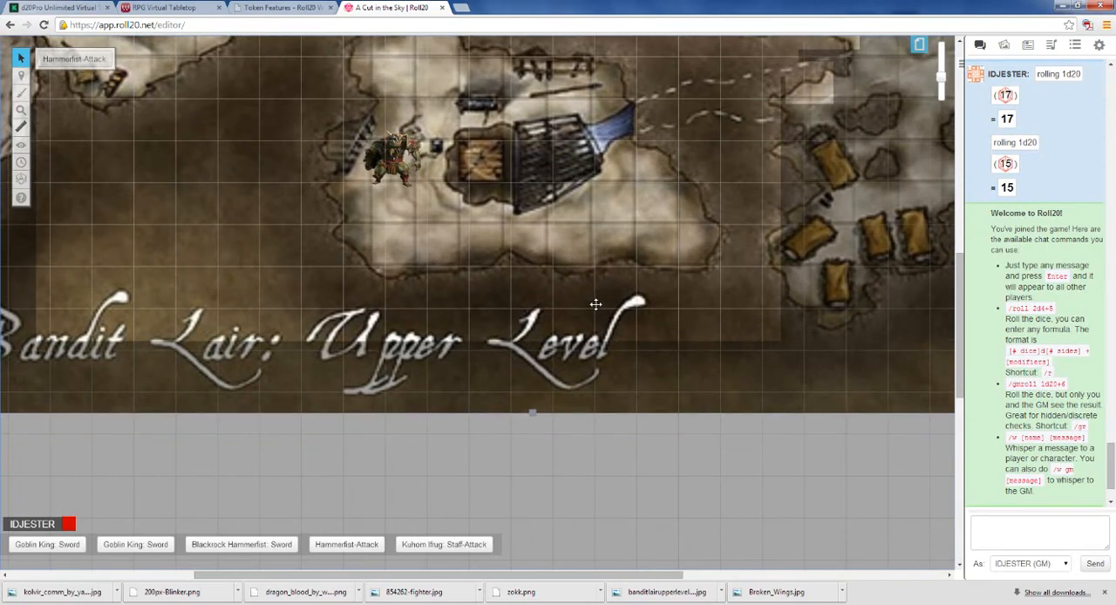
drag(595, 304, 606, 305)
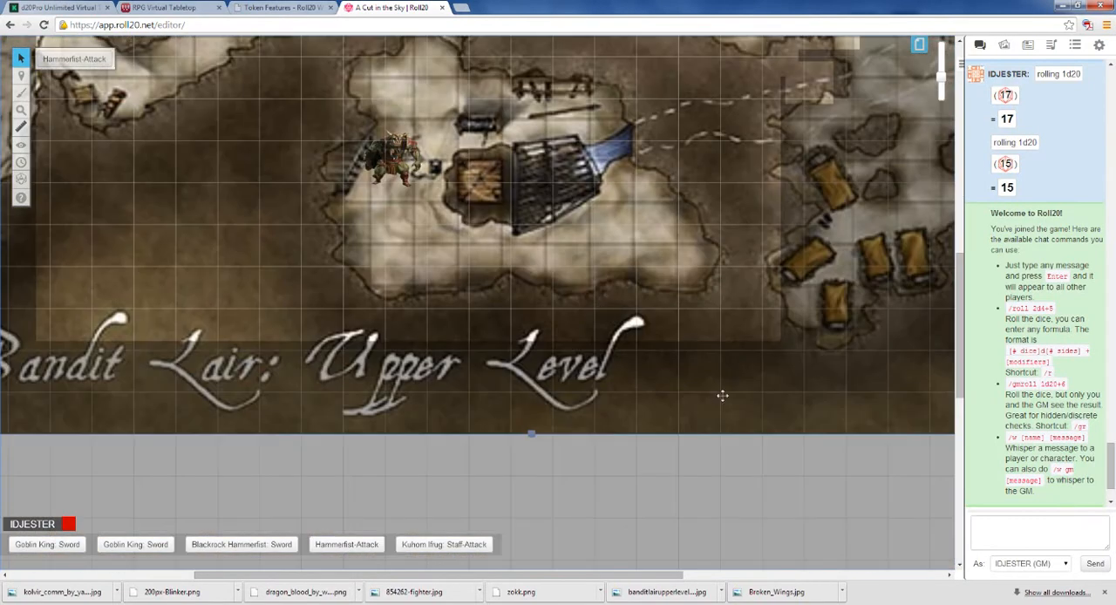
Step: Enlarge the map image from its lower-right corner so it reaches the right edge of the page
drag(767, 576, 816, 576)
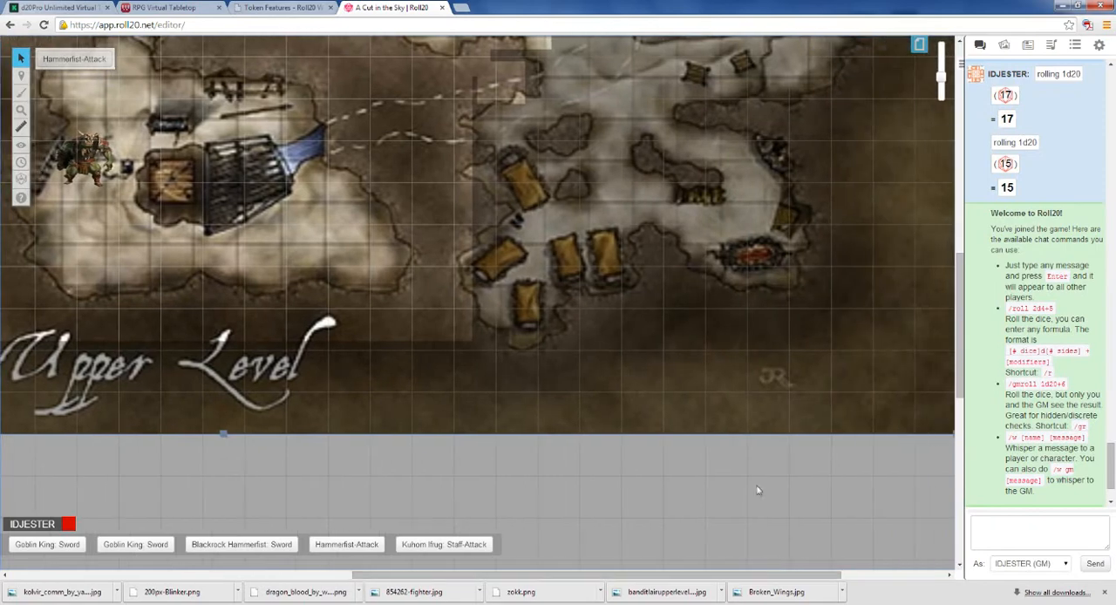
scroll(752, 476, down, 5)
scroll(748, 483, up, 4)
drag(721, 580, 822, 578)
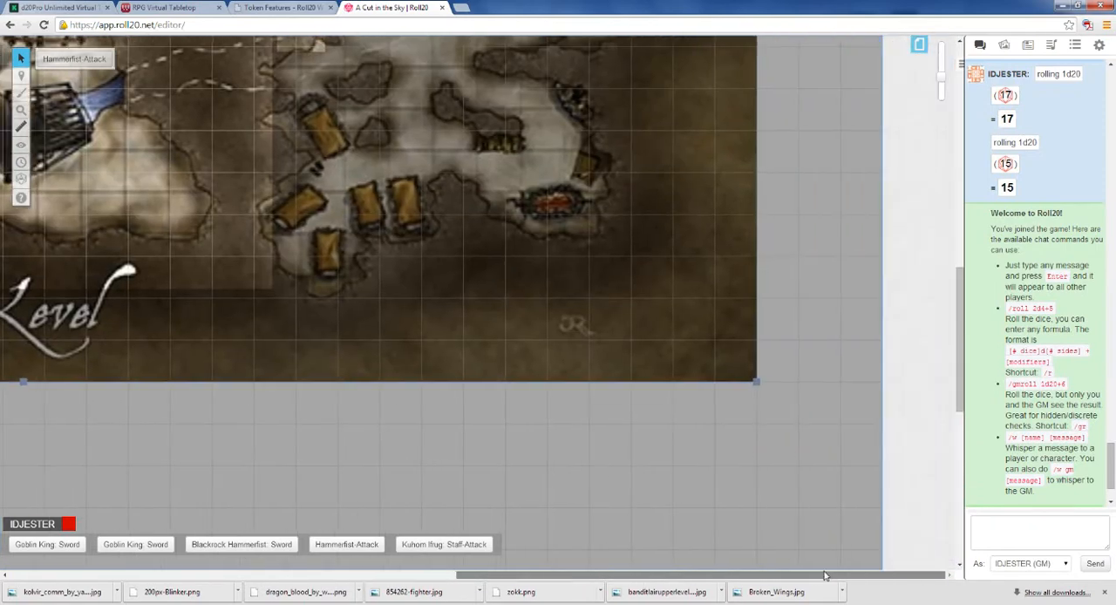
drag(763, 382, 888, 468)
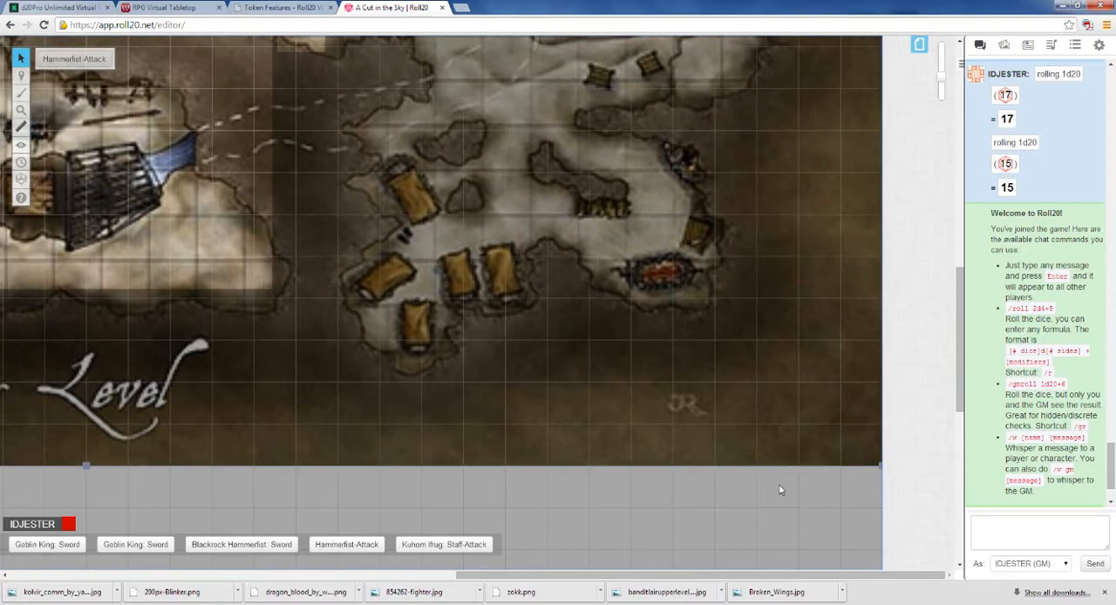
Step: Move the stray orc token on the Map & Background layer away from the ladder and delete it
drag(727, 577, 418, 572)
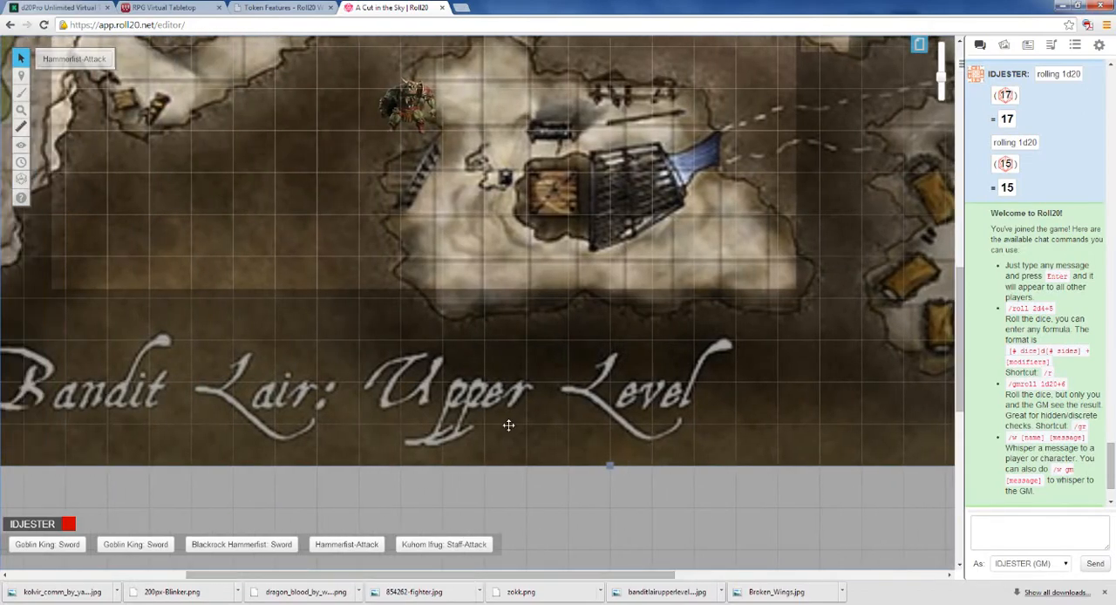
drag(953, 281, 953, 199)
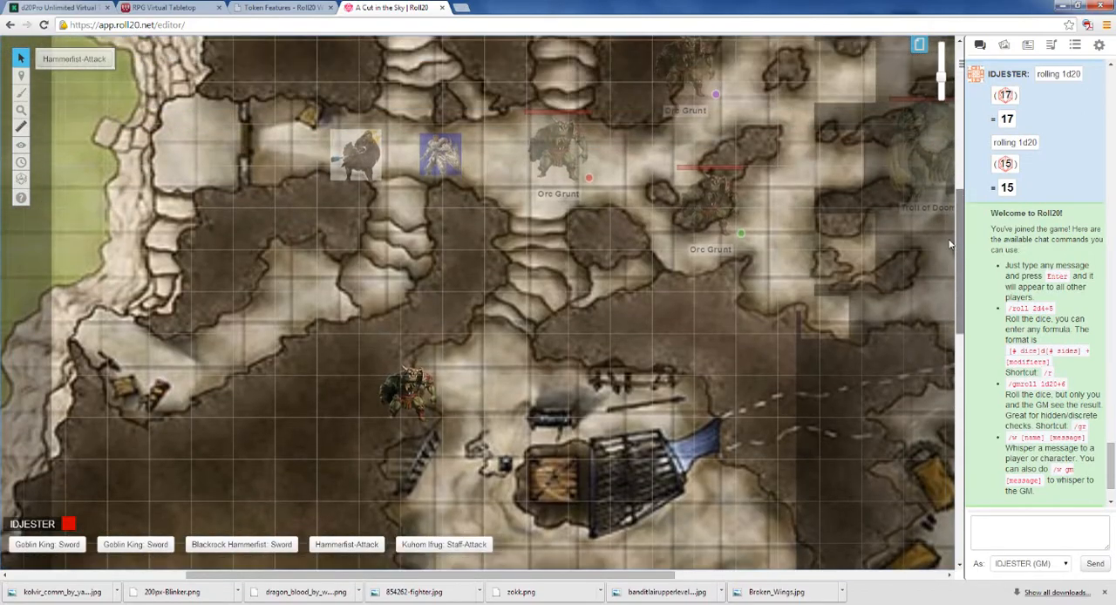
click(436, 392)
drag(471, 395, 471, 314)
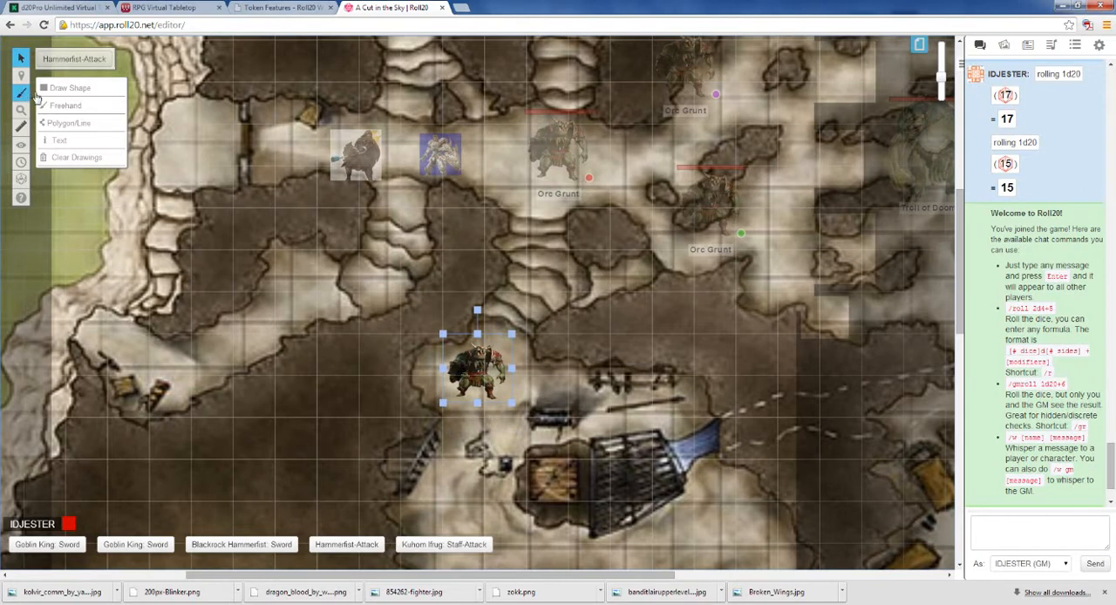
mouse_move(26, 77)
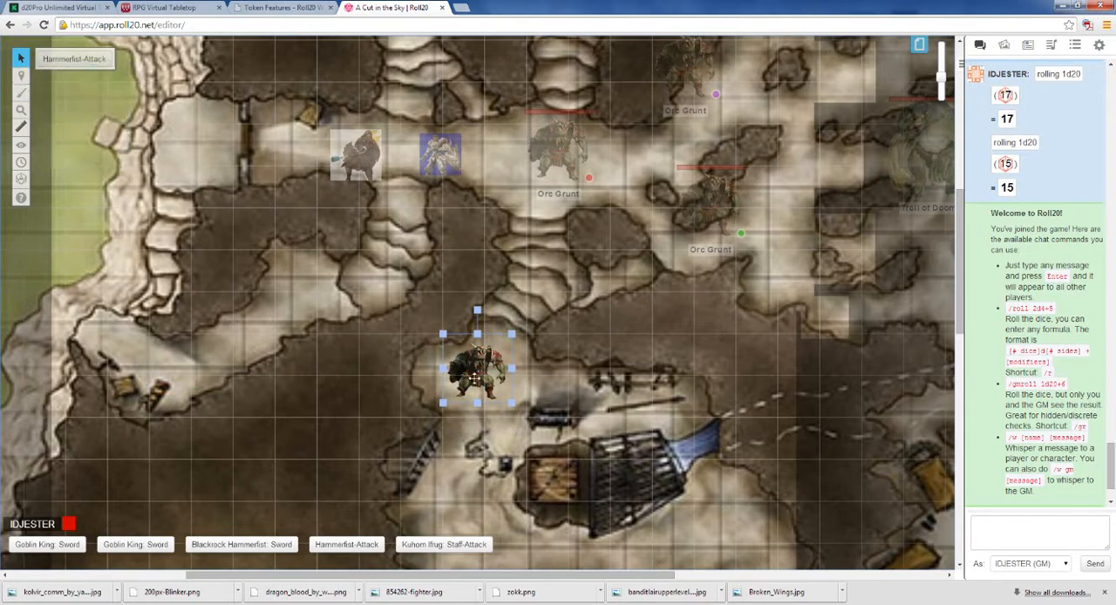
key(Delete)
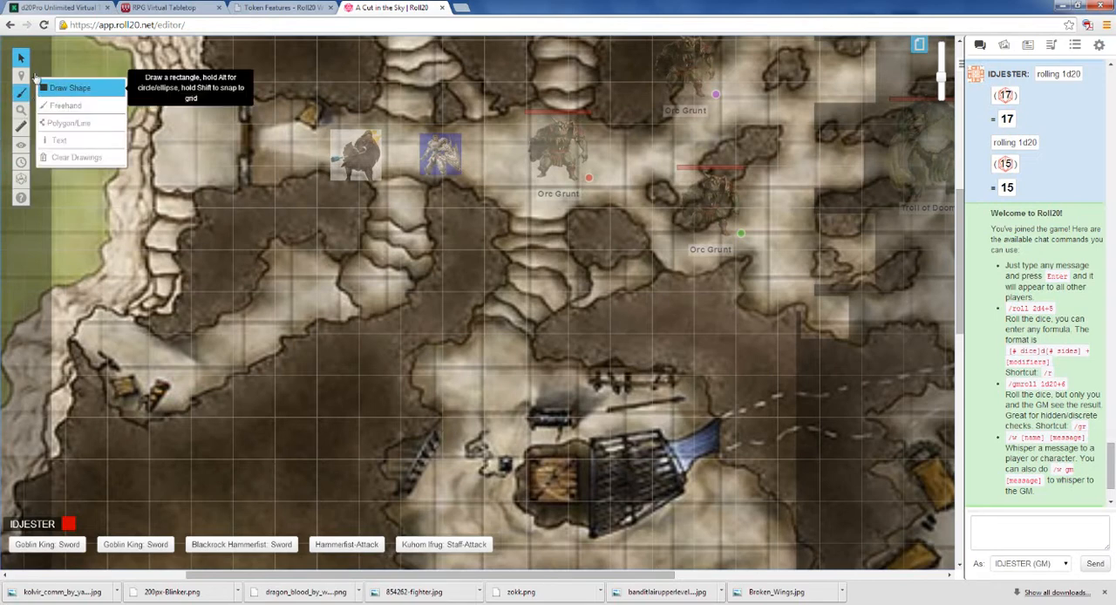
Step: Return to the Objects & Tokens layer, and switch to the GM Info Overlay layer
click(77, 90)
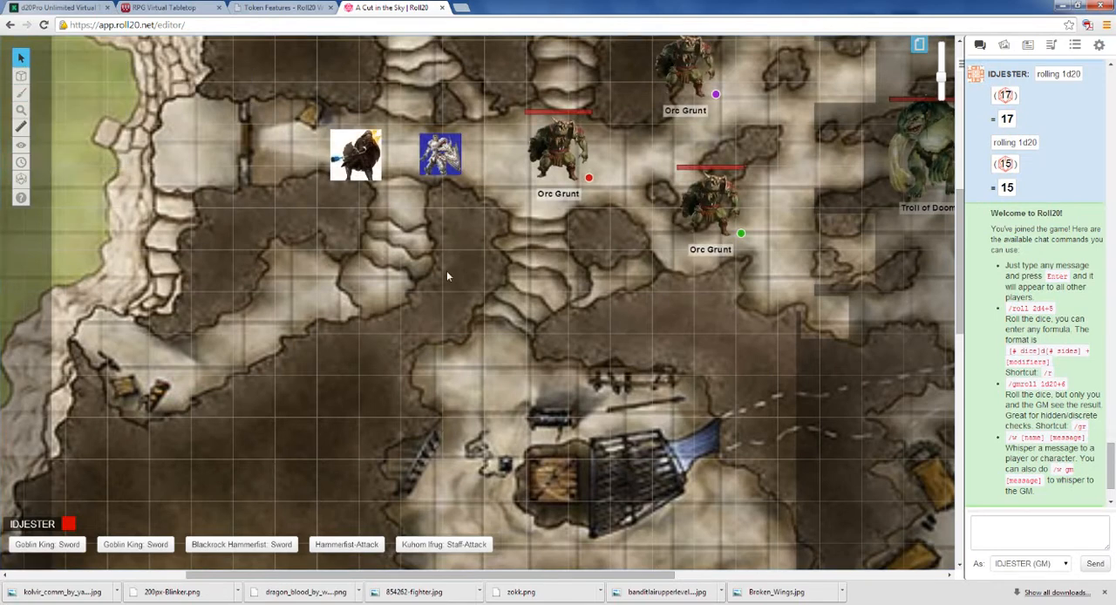
mouse_move(21, 77)
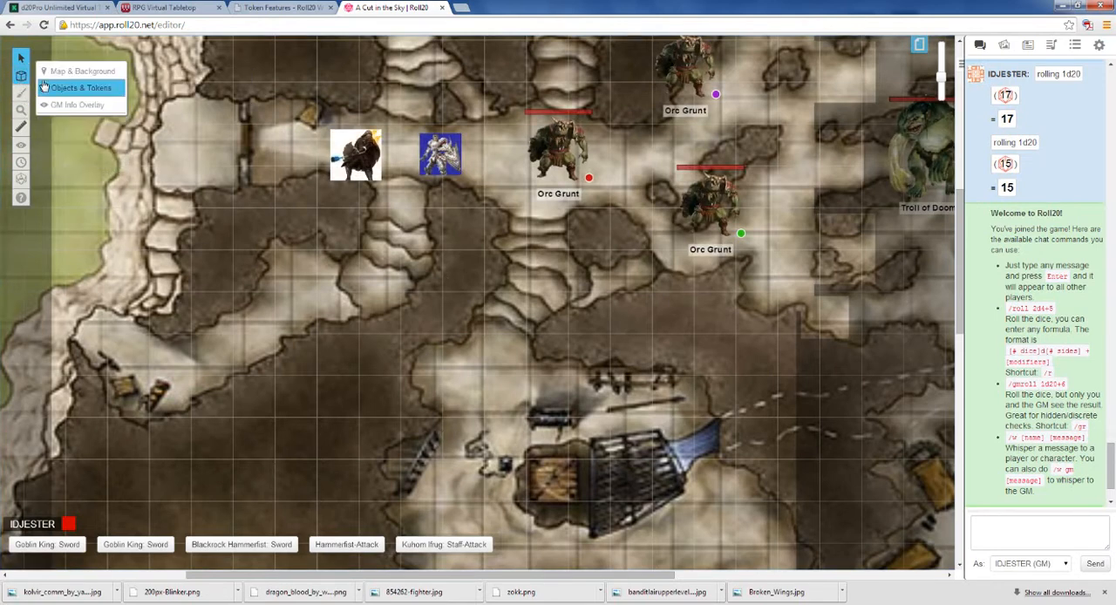
click(67, 104)
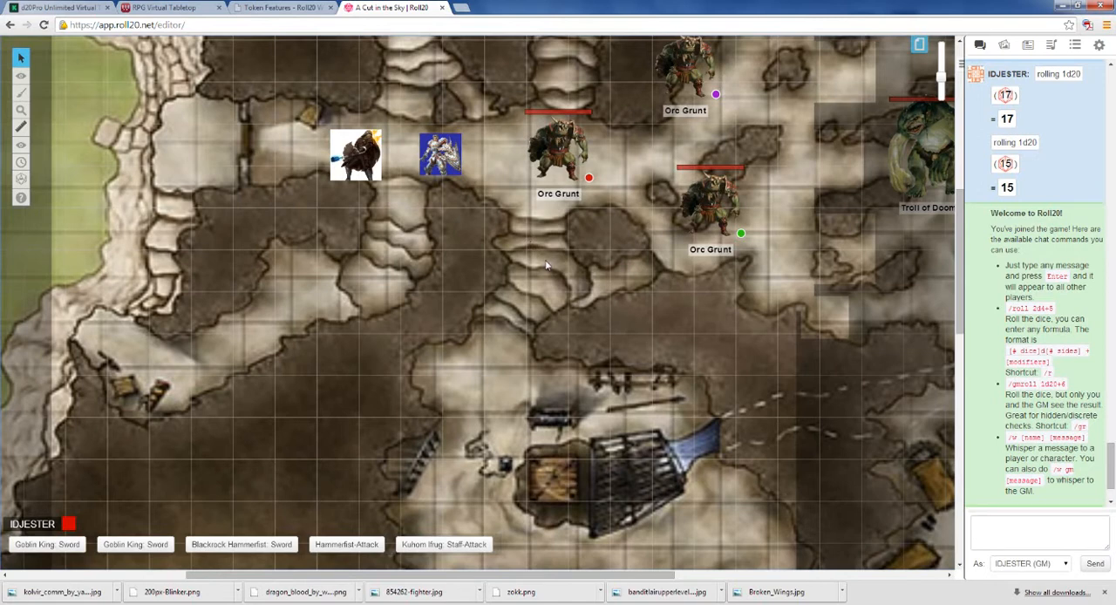
Step: Start a text label on the steps below the Orc Grunt tokens, in red Arial at size 20
mouse_move(21, 78)
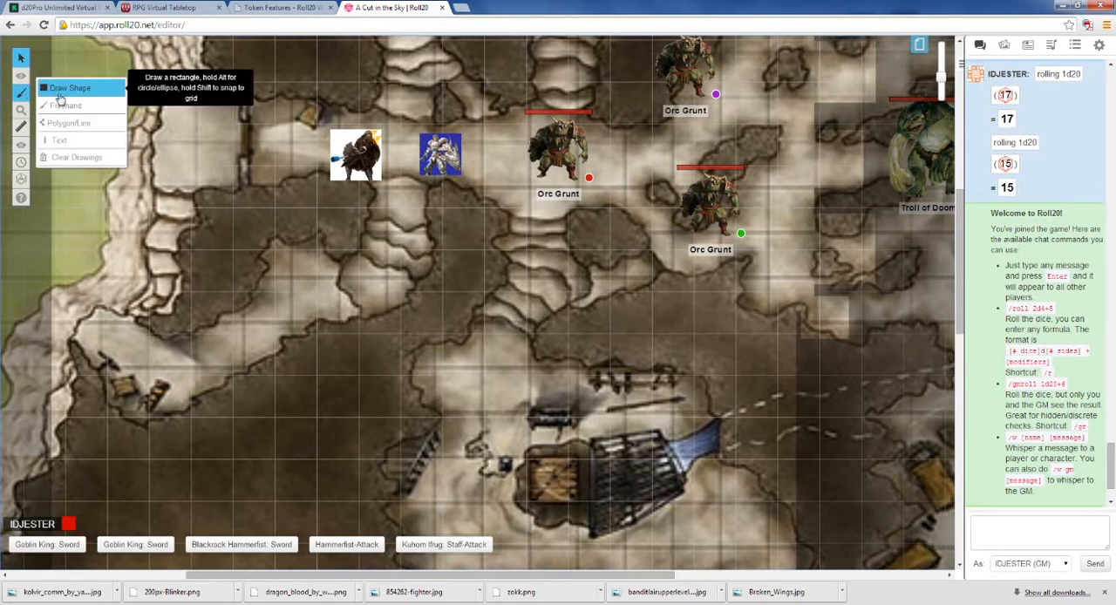
click(57, 139)
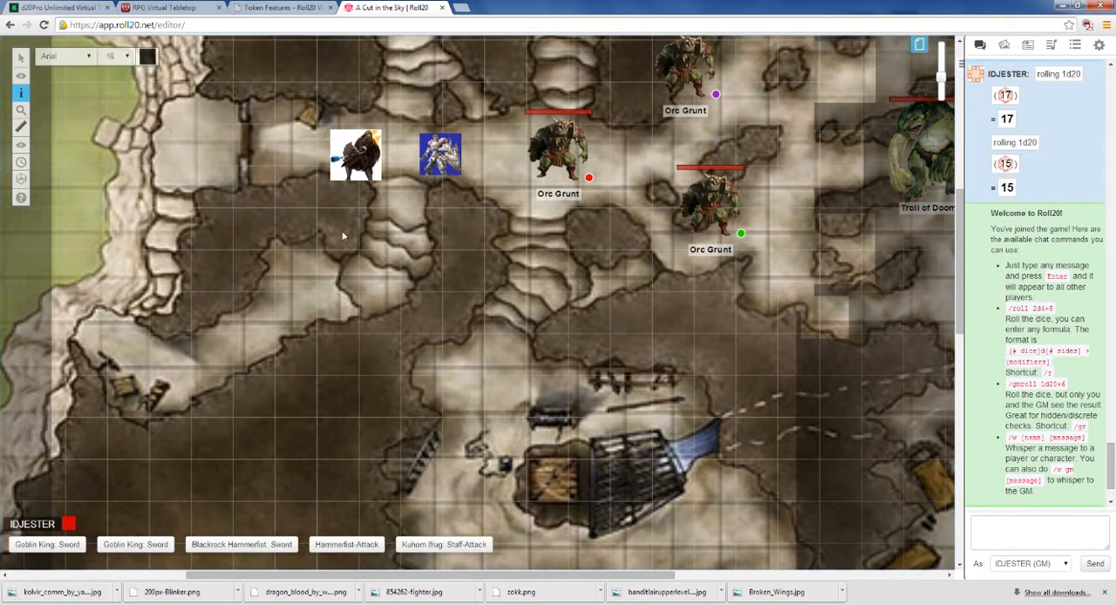
click(515, 269)
click(147, 59)
click(111, 88)
click(122, 56)
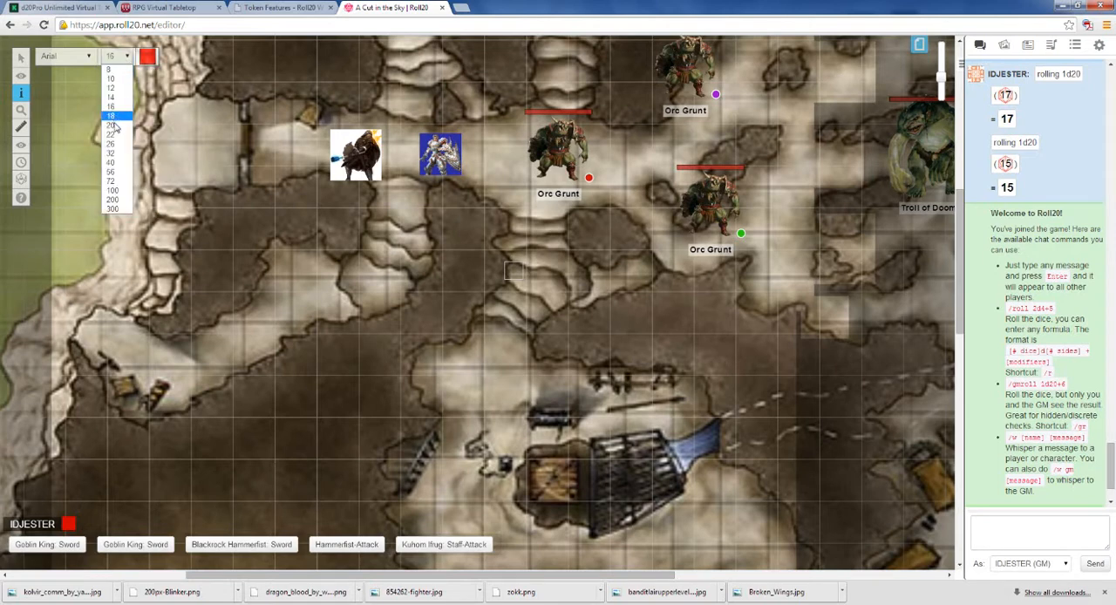
click(117, 123)
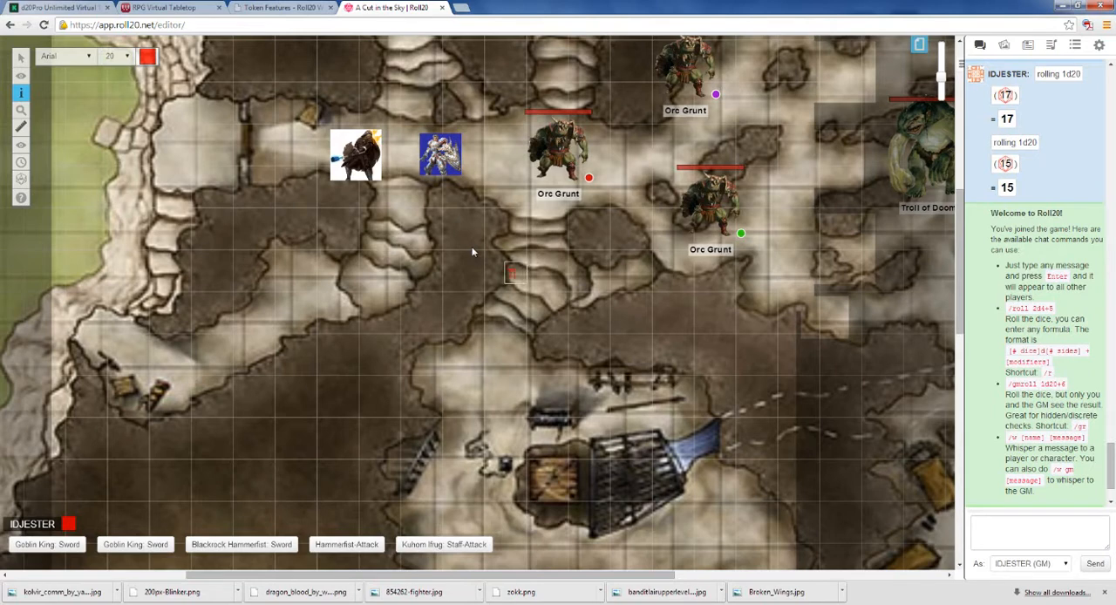
Step: Enter "Spike Trap" with "1d20+1 1d6+1" on a second line as the label text, and finish editing it
key(BackSpace)
key(BackSpace)
text(pike Trap)
key(Return)
text(d6+1)
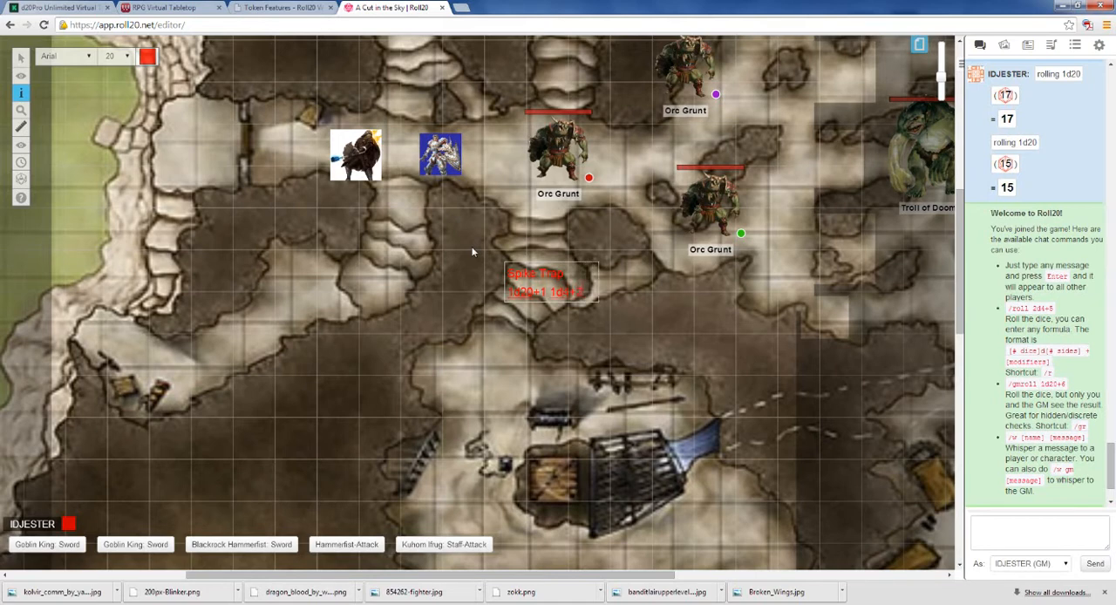
click(626, 333)
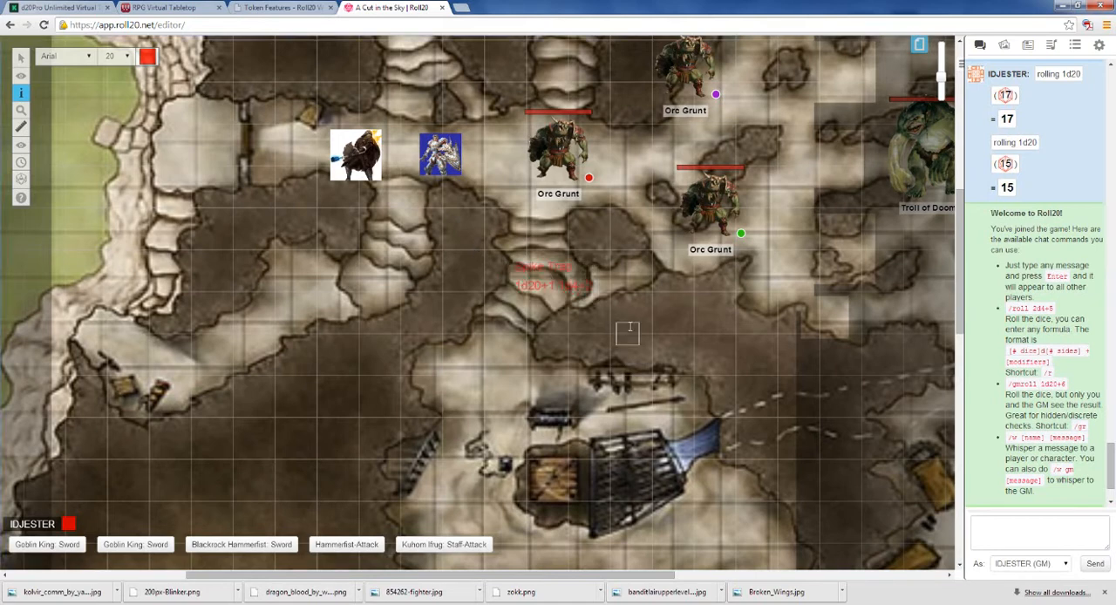
click(544, 273)
click(577, 319)
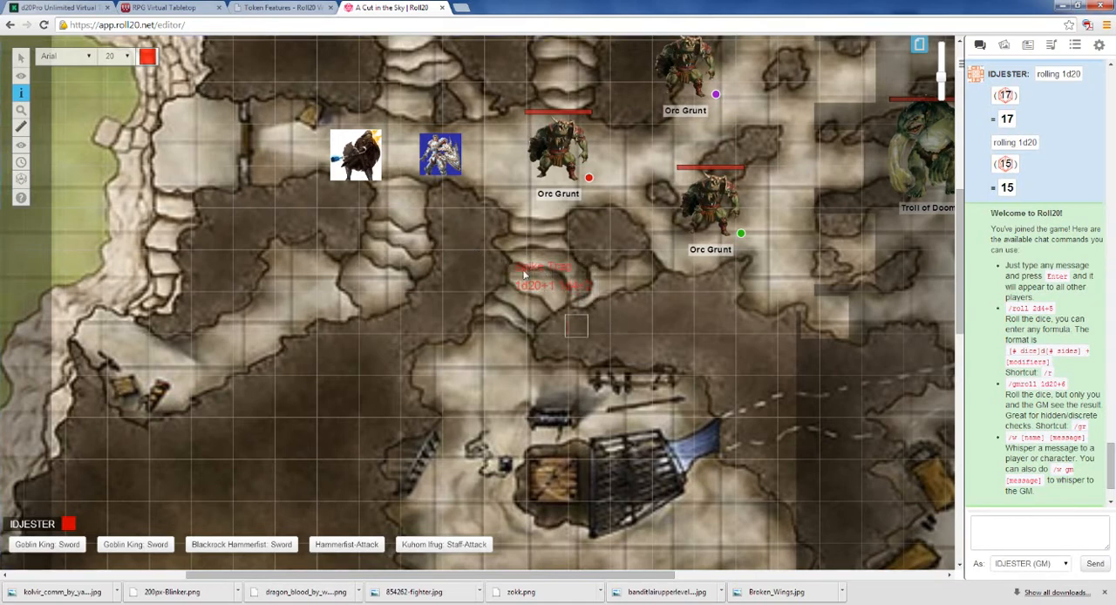
Step: Draw a red rectangle outline on the GM Info Overlay just above the Spike Trap label, about one grid square wide and half a square tall
mouse_move(21, 76)
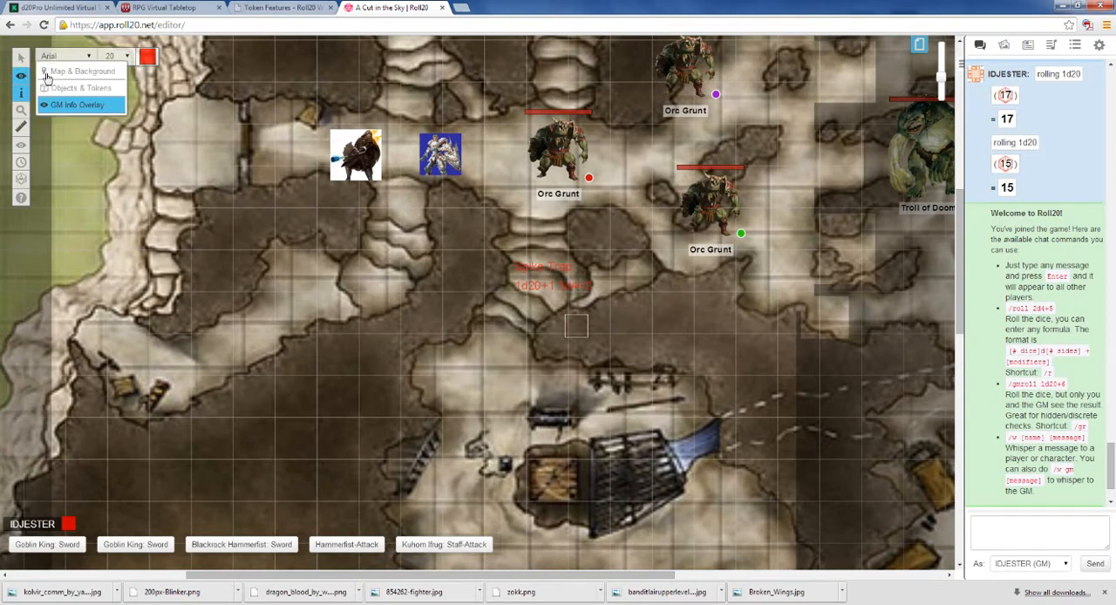
click(63, 106)
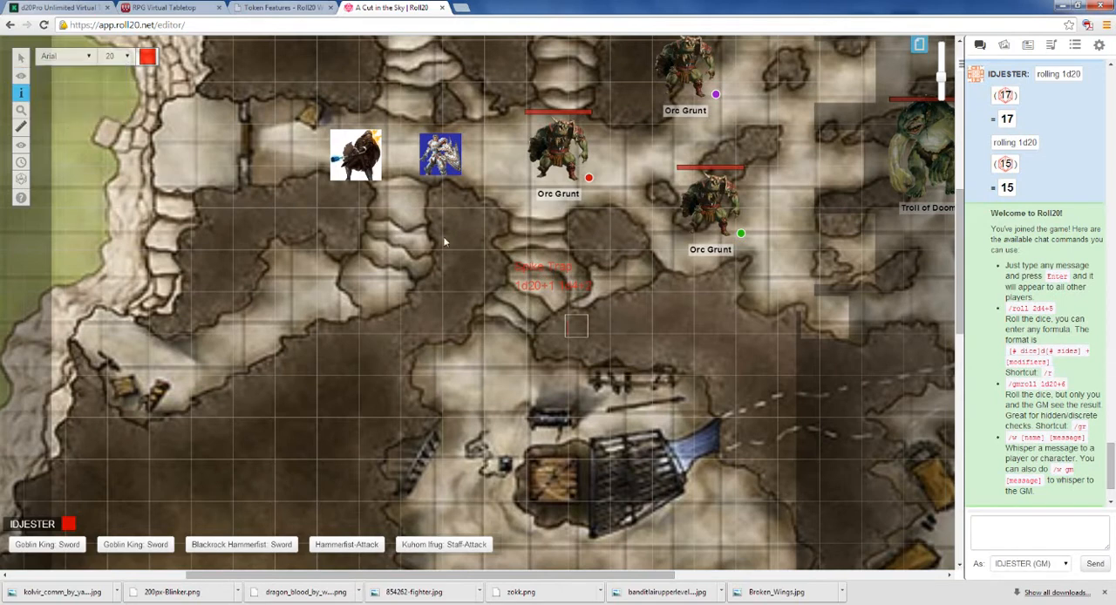
click(636, 308)
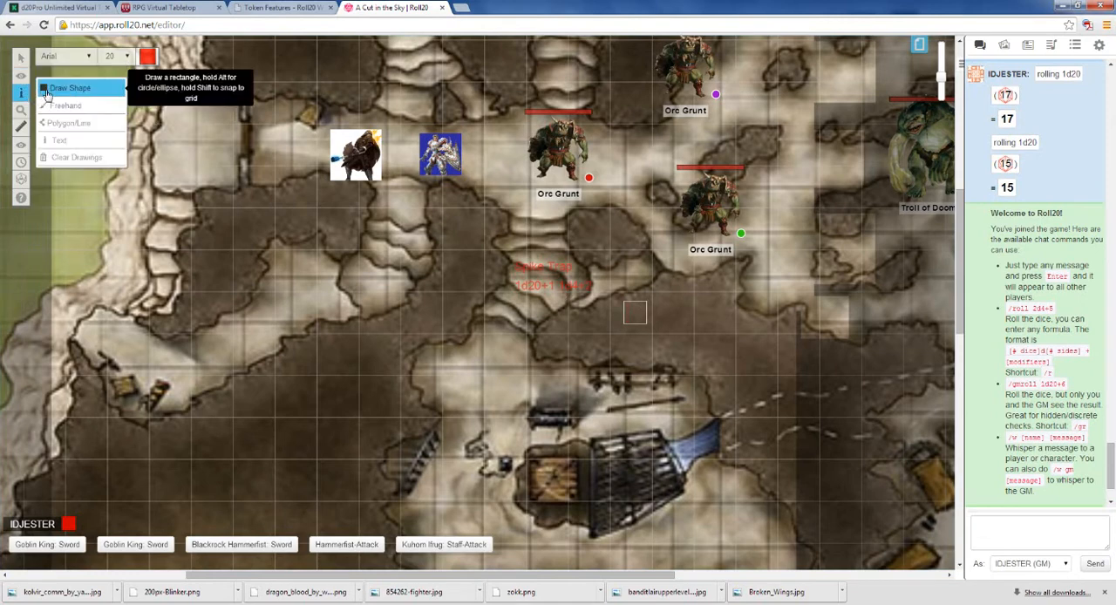
click(54, 88)
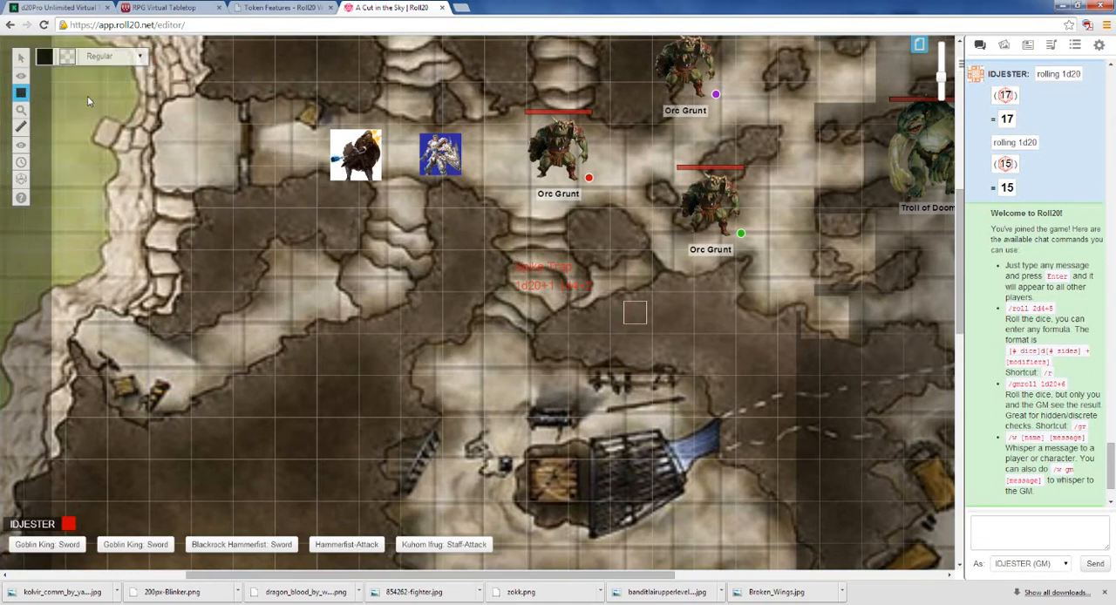
click(46, 56)
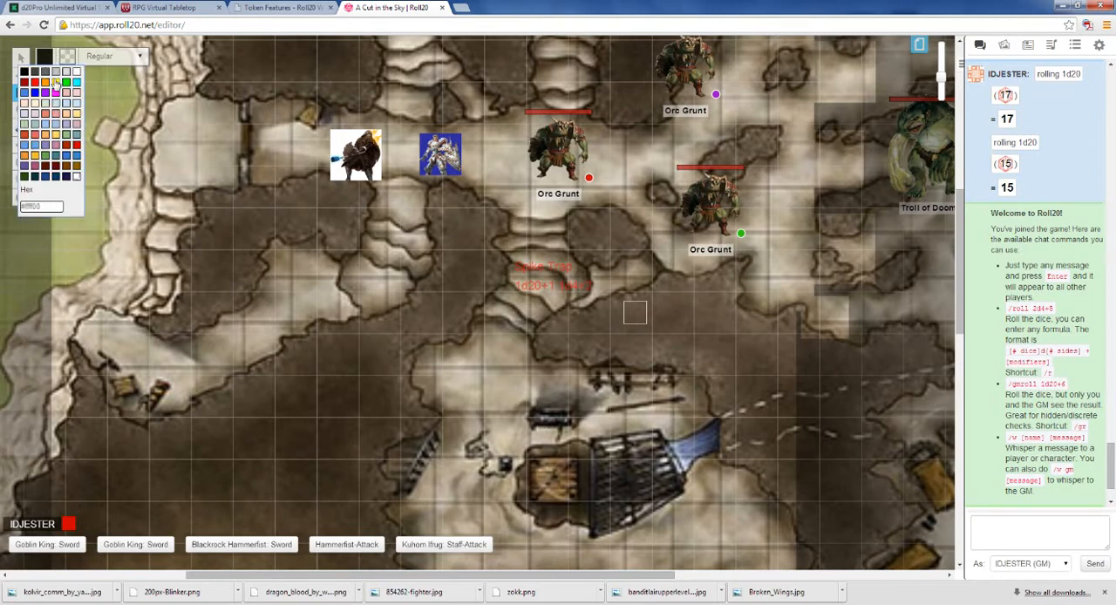
click(29, 81)
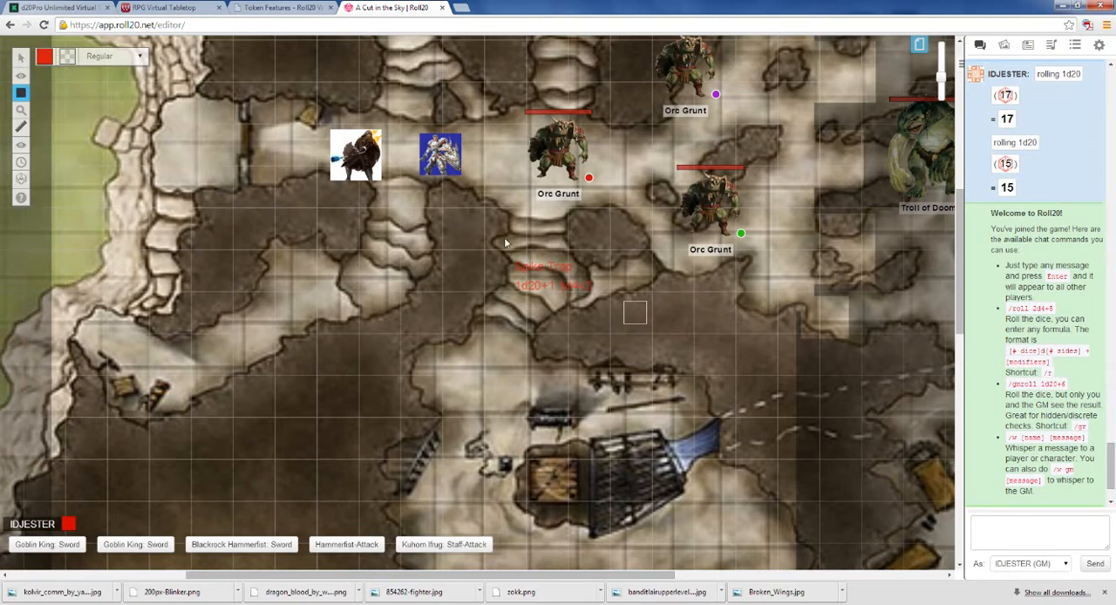
drag(515, 238, 564, 262)
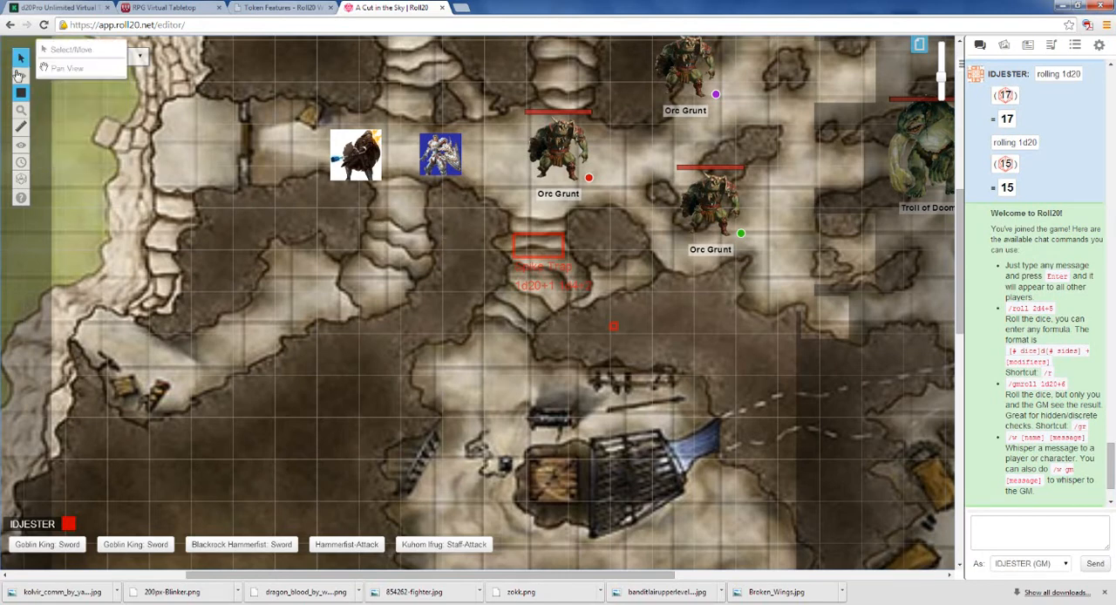
mouse_move(21, 78)
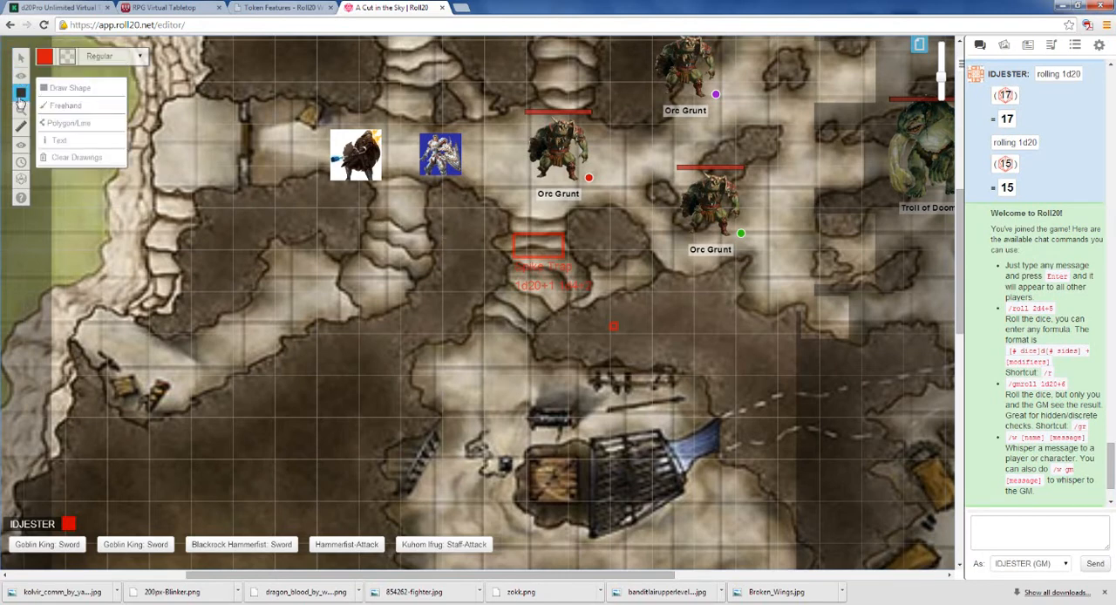
Step: Clear all drawings and text from the GM Info Overlay layer and confirm the deletion
click(77, 158)
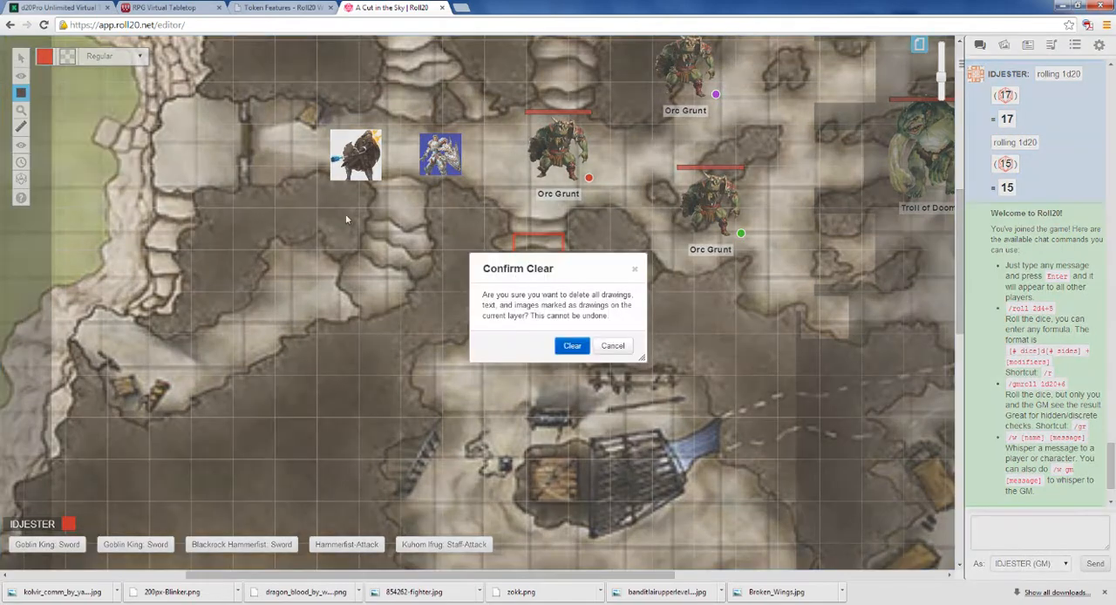
click(572, 347)
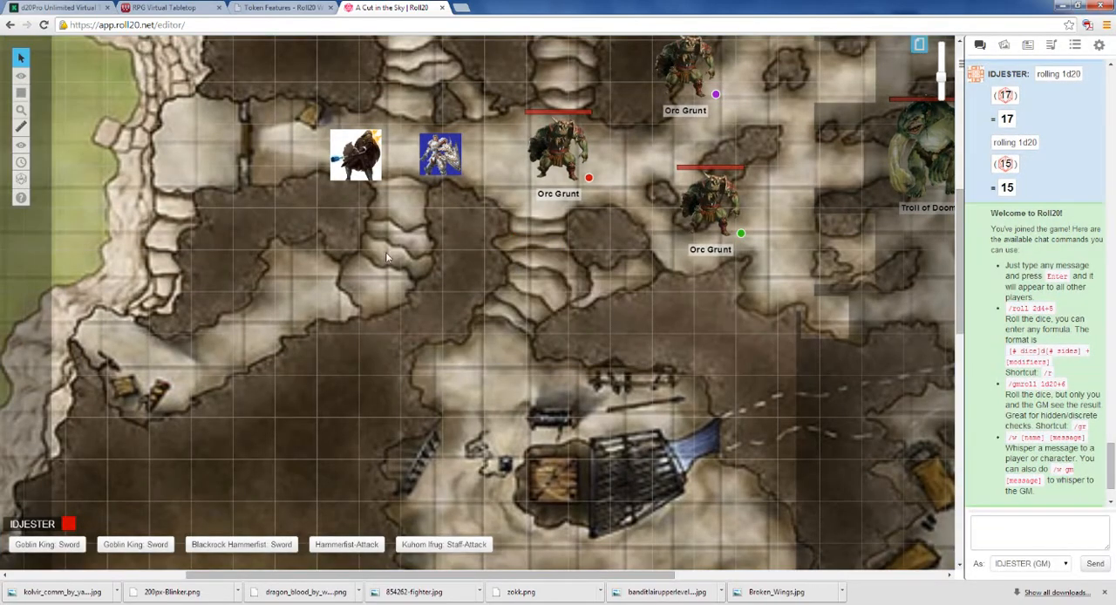
scroll(364, 230, down, 1)
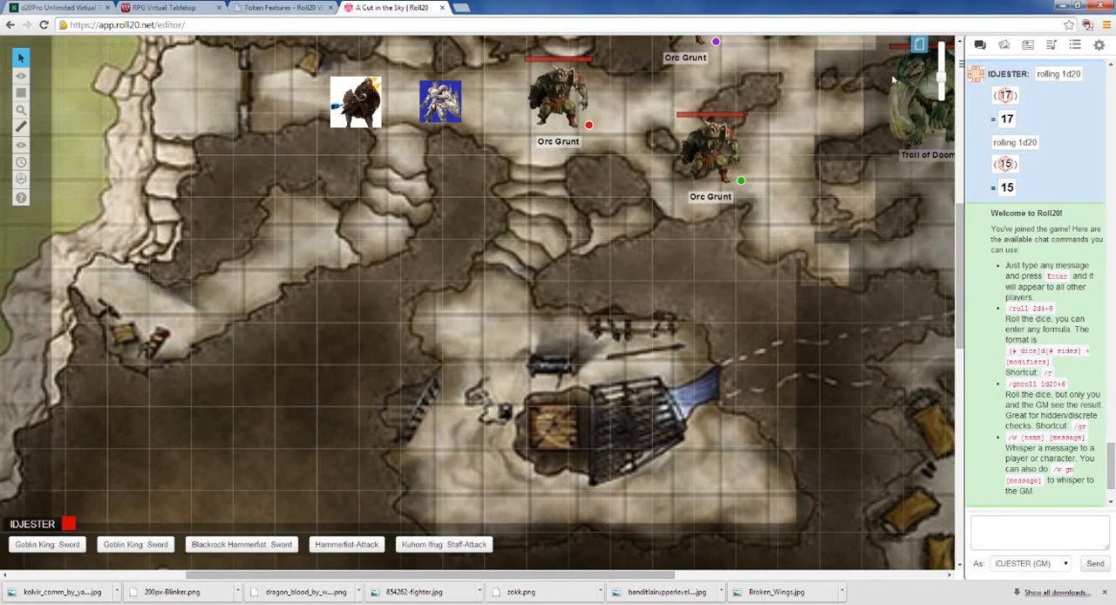
Step: Review the Page Settings of the page the players are on, accept them, and close the page list
click(919, 44)
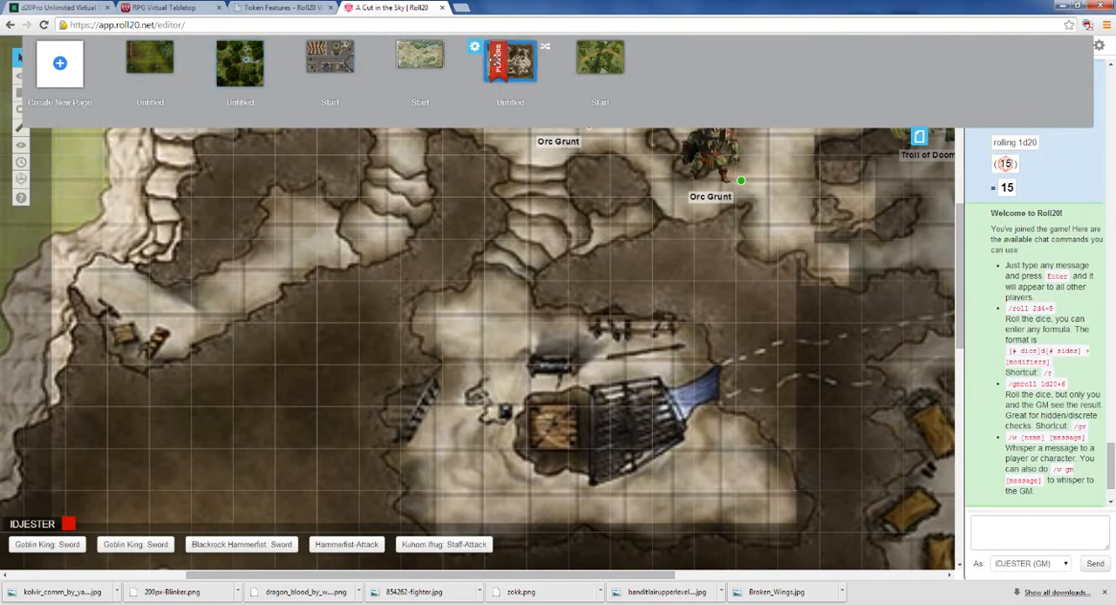
click(473, 48)
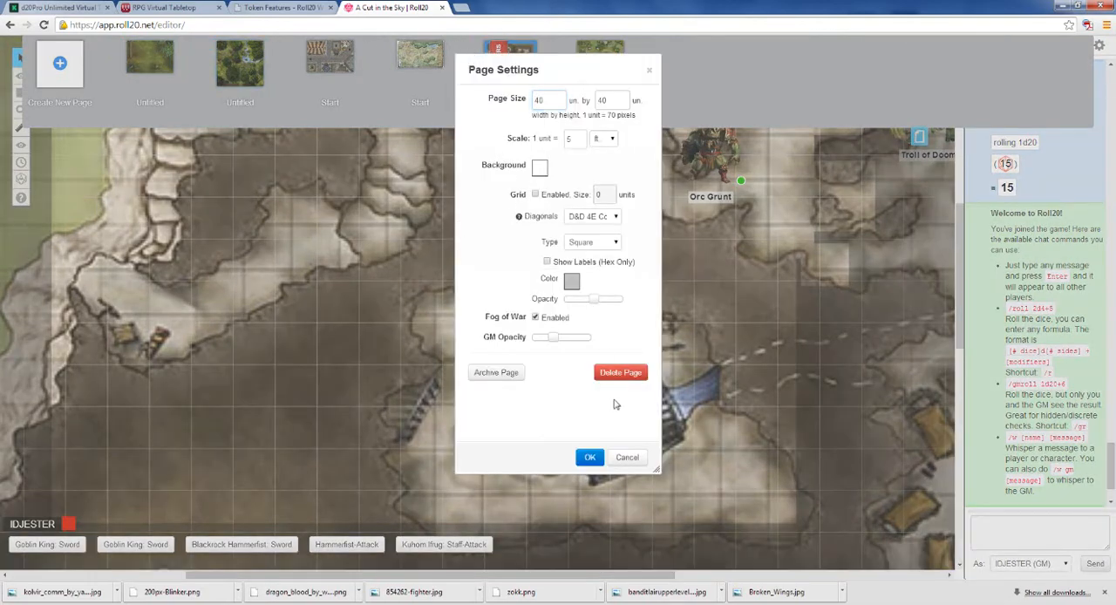
click(590, 457)
scroll(615, 242, up, 5)
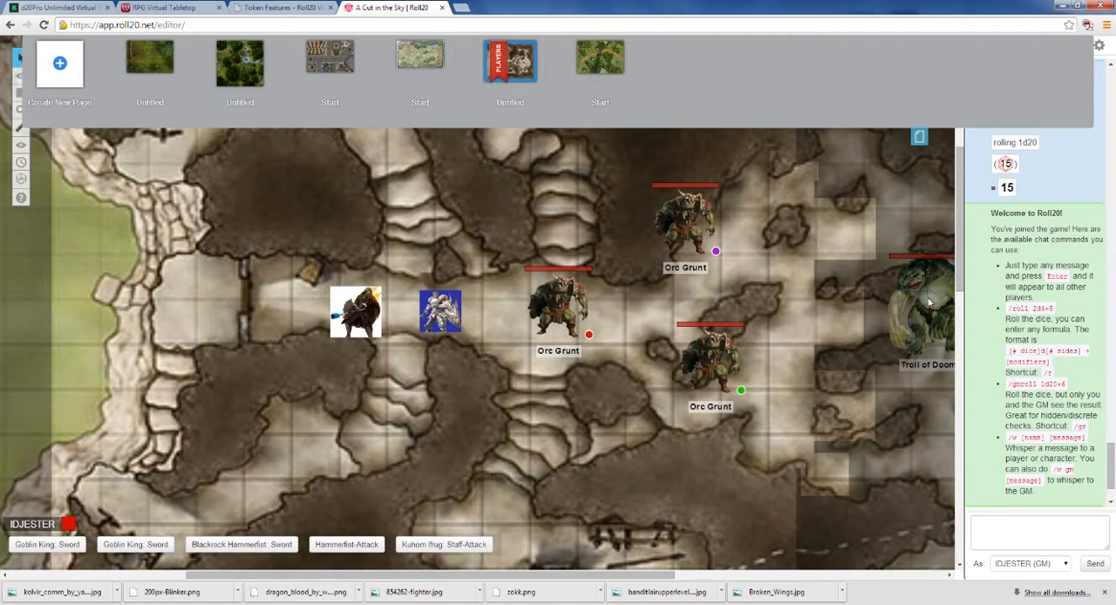
click(921, 143)
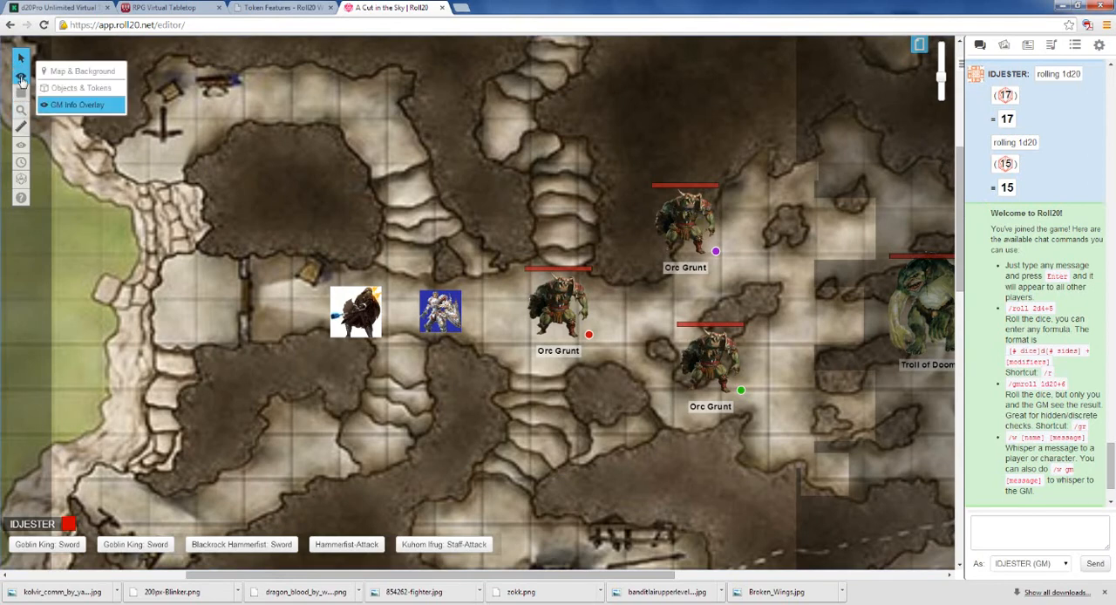
Step: Switch to the Objects & Tokens layer and move the uppermost Orc Grunt about one grid square to the right
click(67, 89)
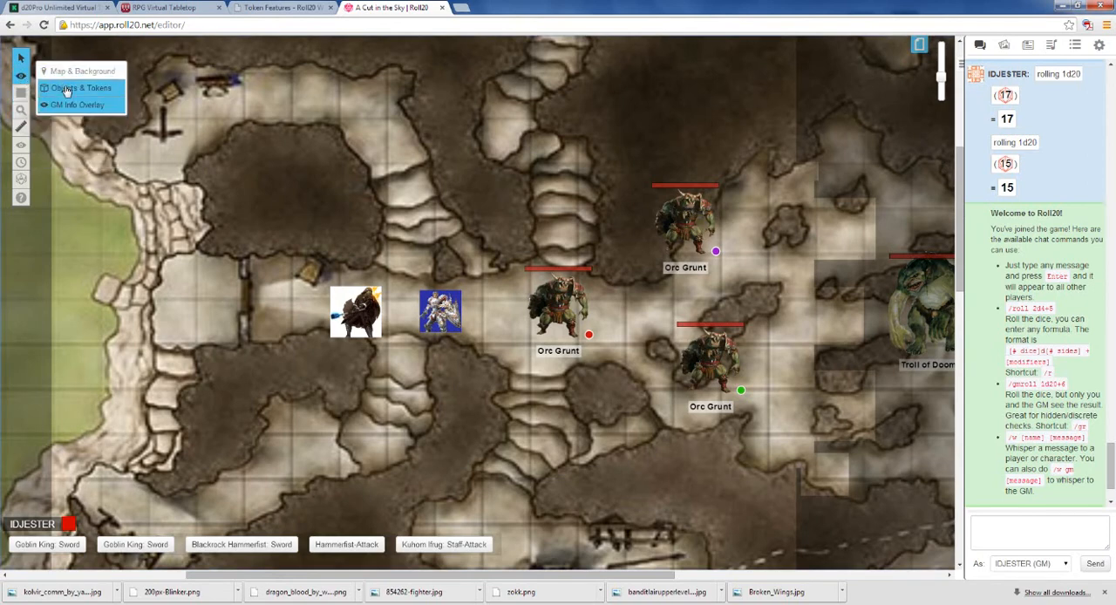
mouse_move(685, 225)
mouse_down()
mouse_move(740, 233)
mouse_move(744, 215)
mouse_up()
click(738, 222)
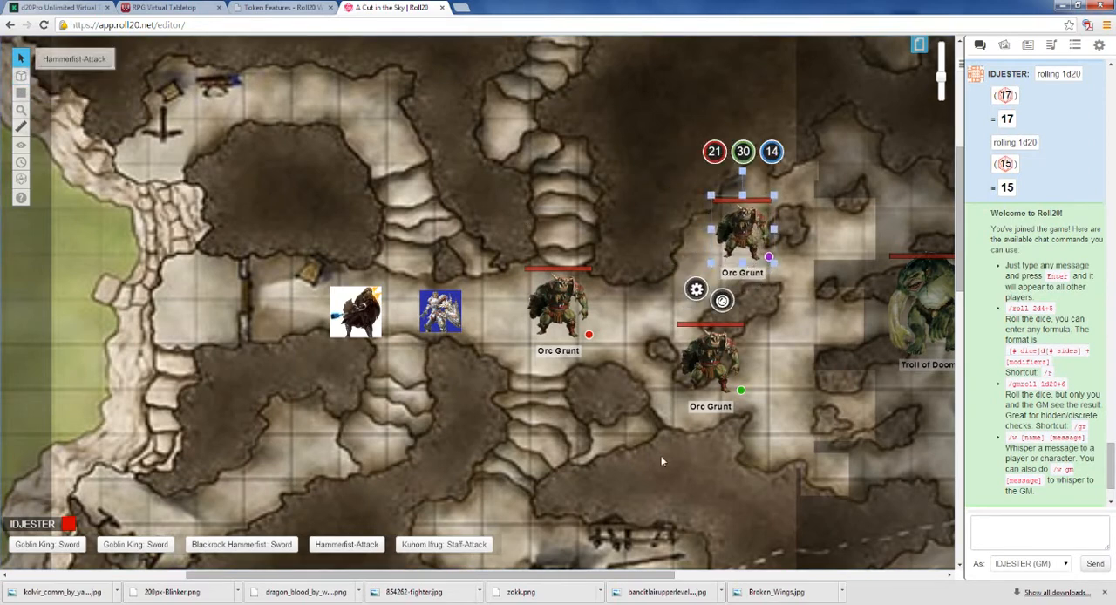
drag(469, 576, 541, 576)
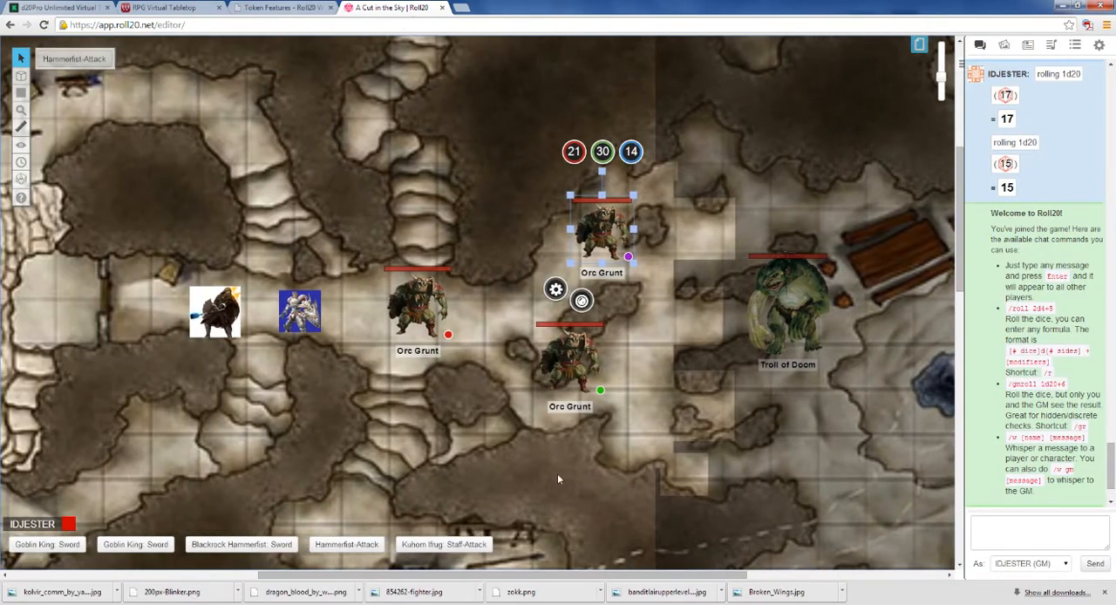
scroll(571, 351, down, 3)
scroll(571, 351, down, 3)
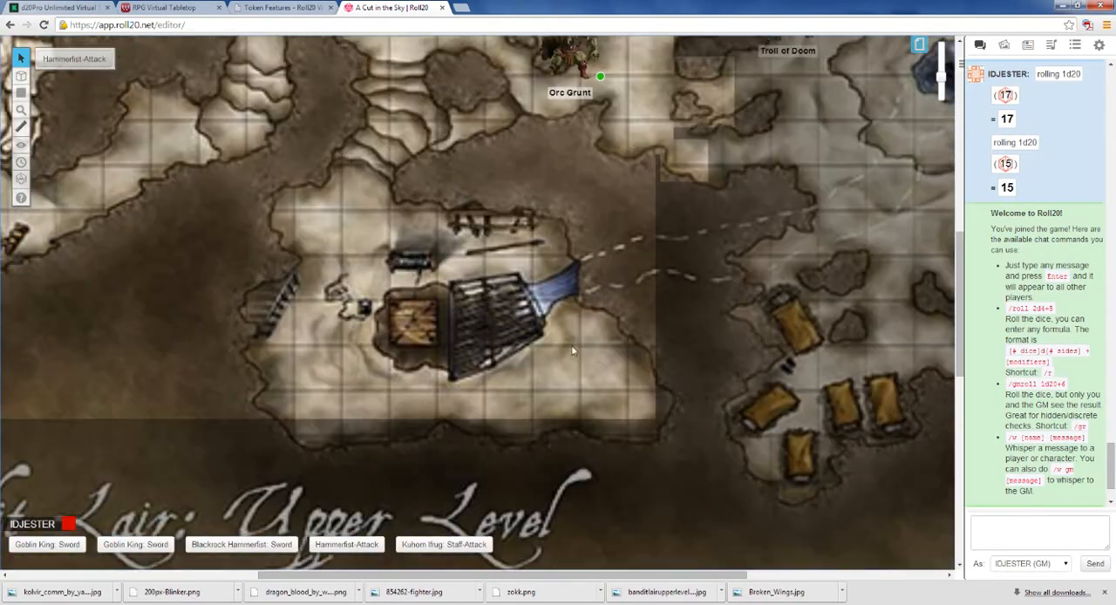
scroll(572, 351, up, 4)
scroll(571, 347, up, 7)
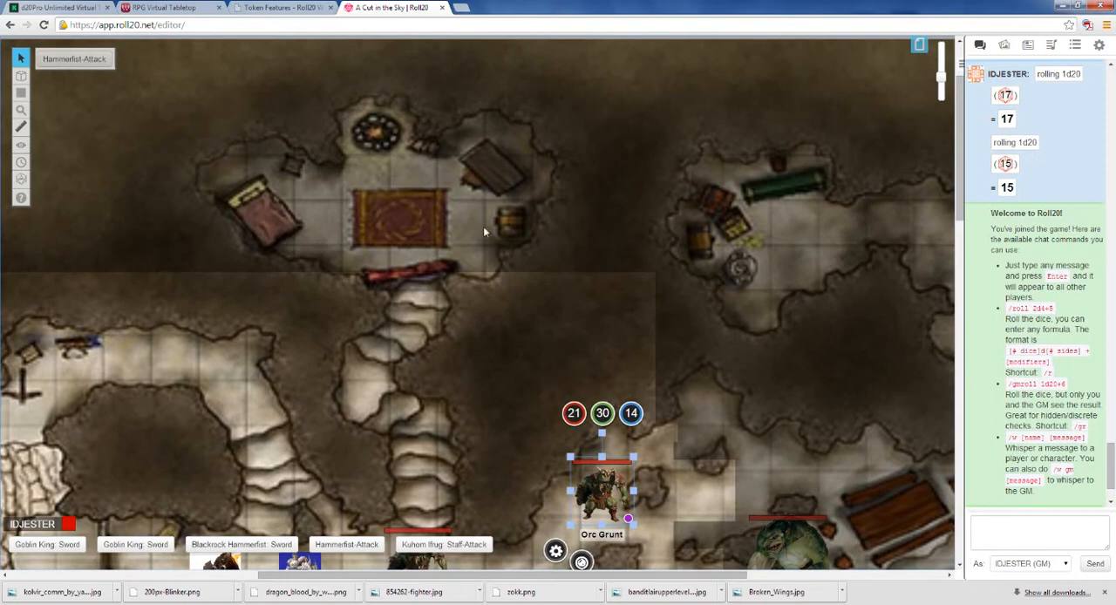
scroll(485, 232, down, 5)
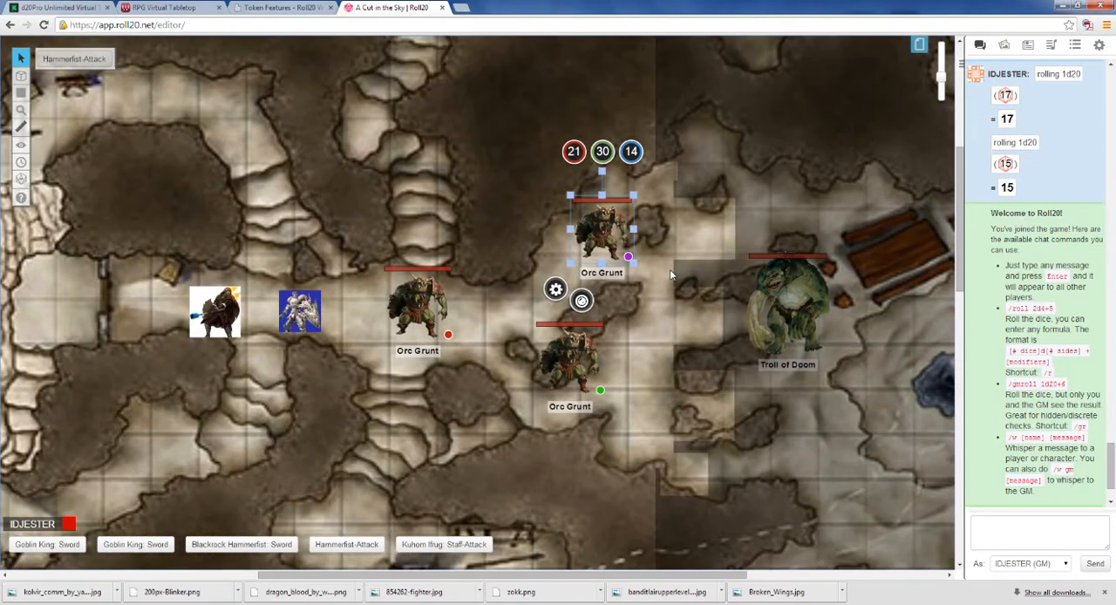
Step: Search the art library's tokens for "portal"
click(1003, 48)
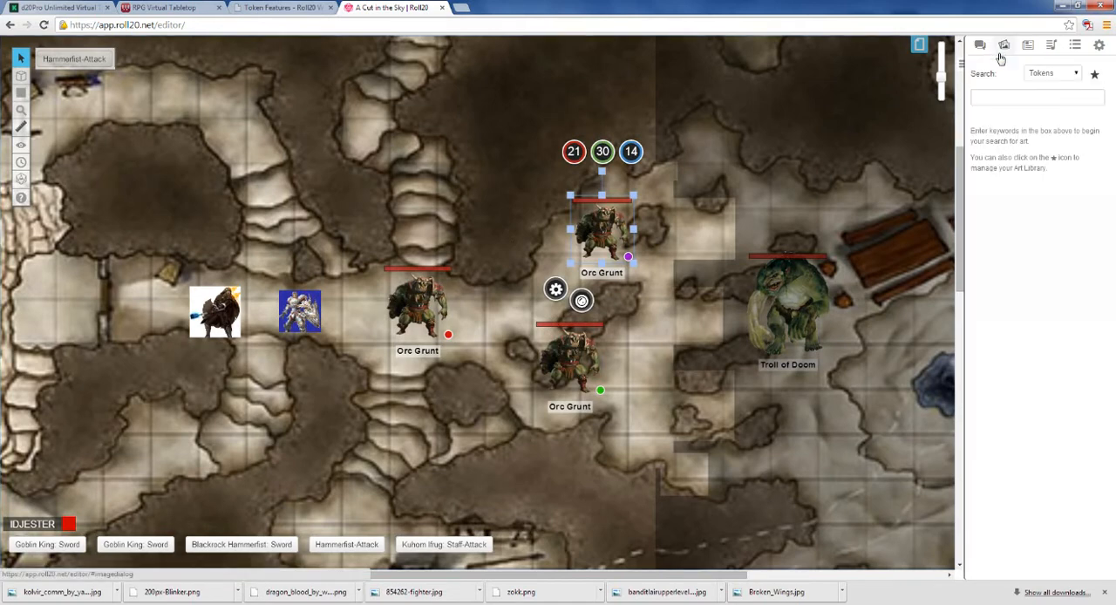
click(1006, 96)
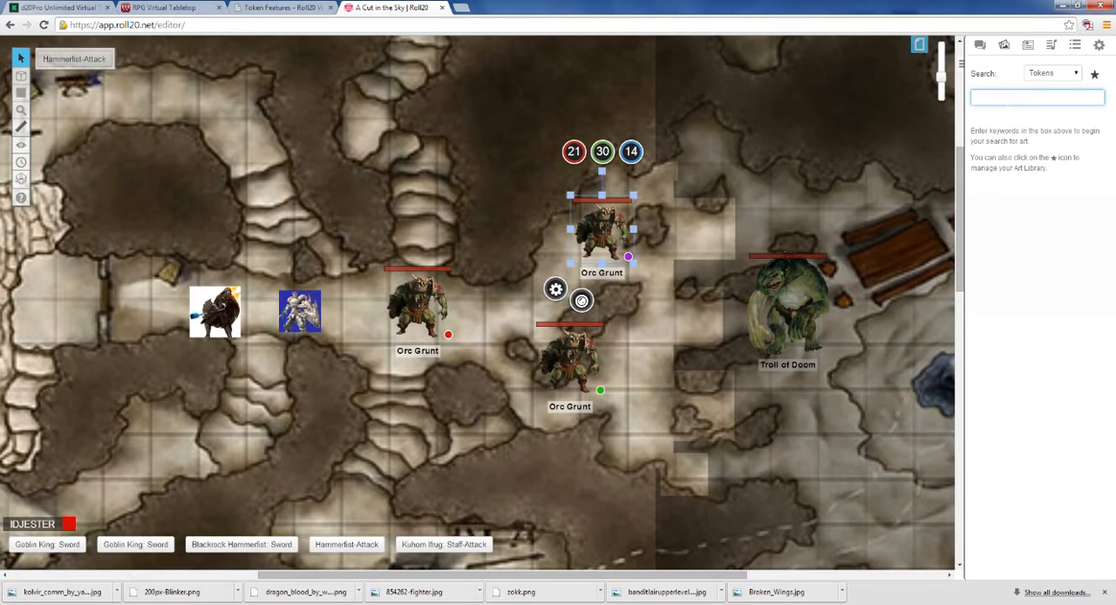
text(portal)
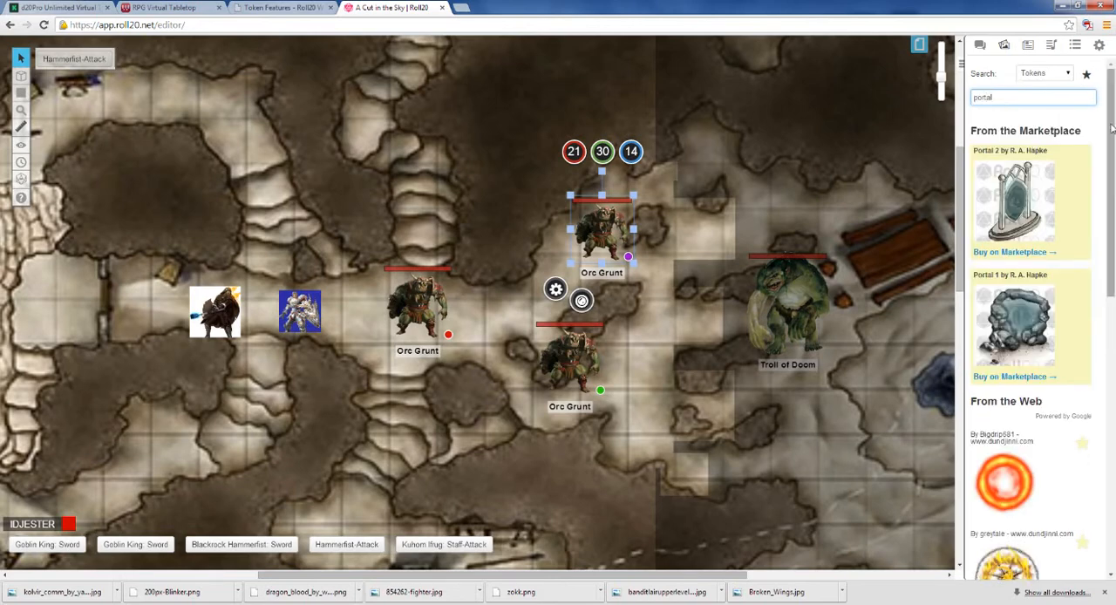
Step: Place greytale's flaming swirl portal from the web results on the map just below the Troll of Doom
scroll(1112, 230, down, 3)
scroll(1112, 229, down, 2)
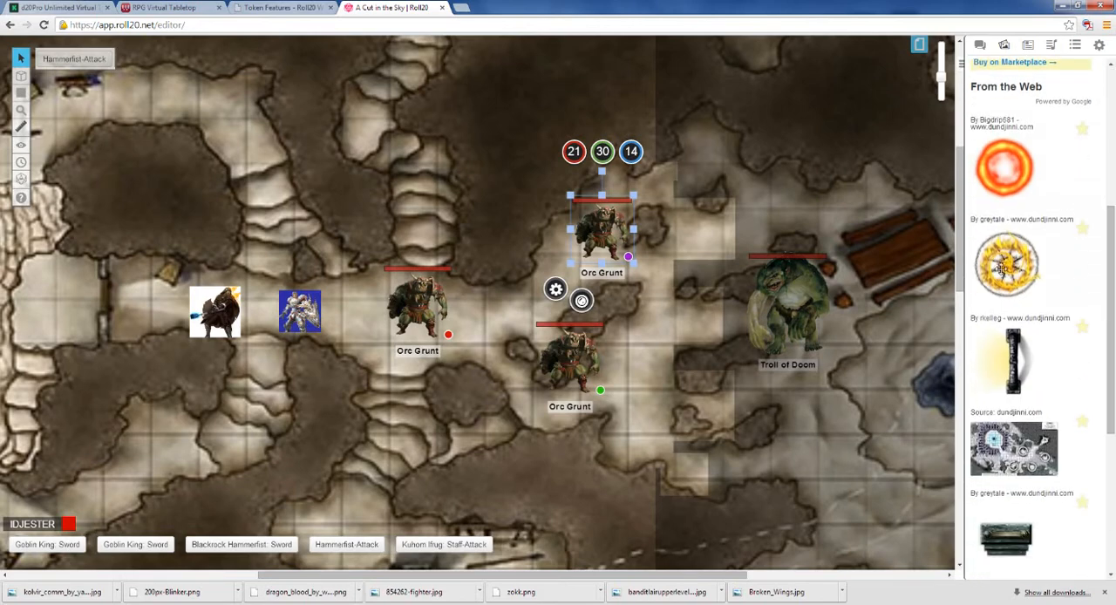
drag(1006, 264, 891, 394)
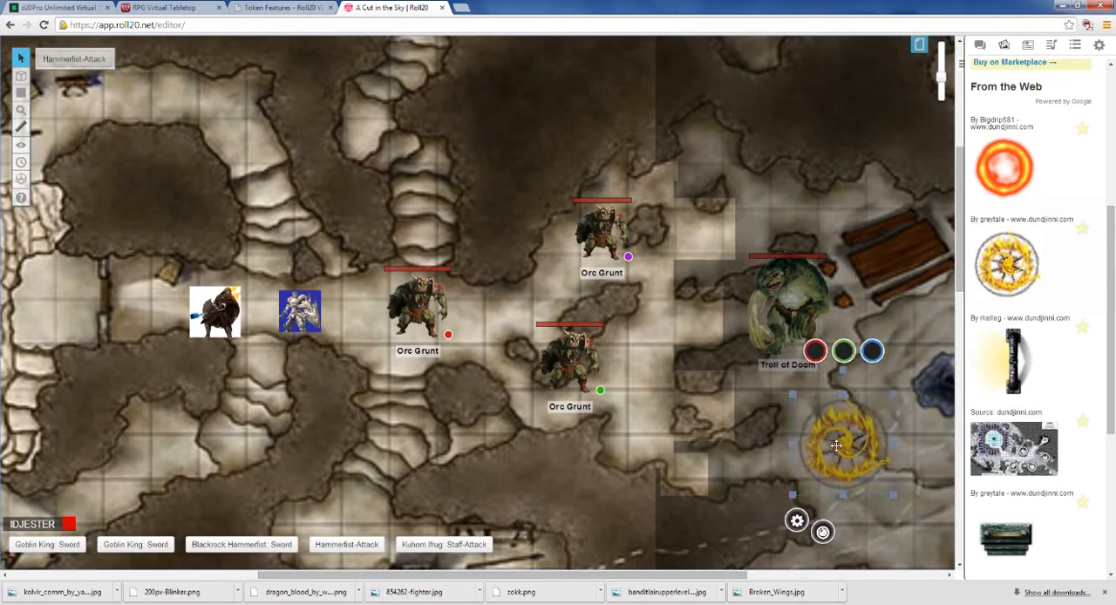
drag(813, 443, 792, 445)
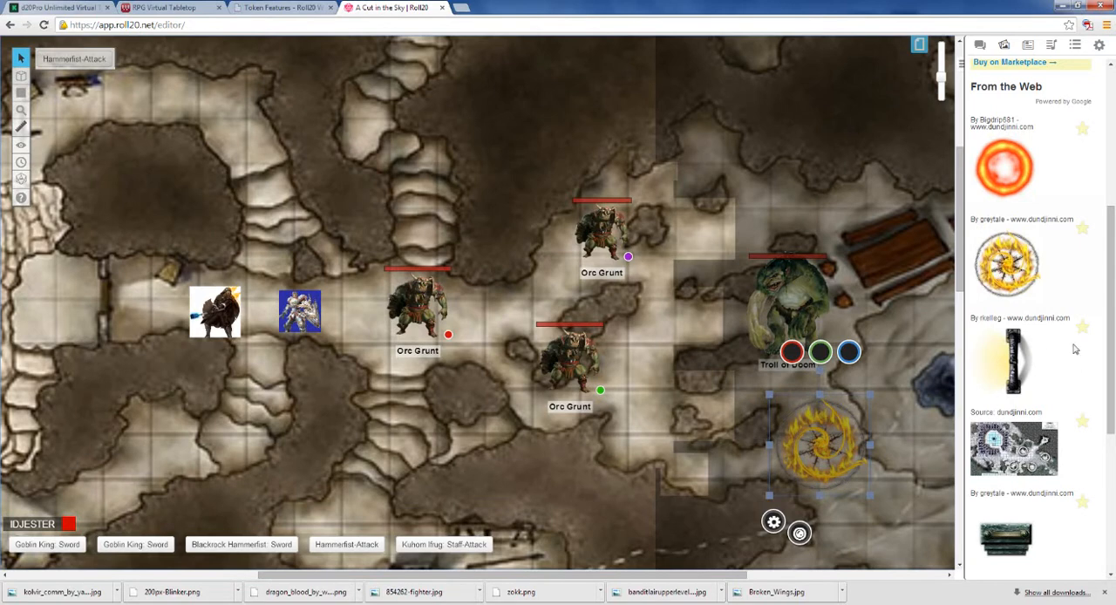
Step: Replace the token search term with "pillar"
drag(1108, 300, 1106, 177)
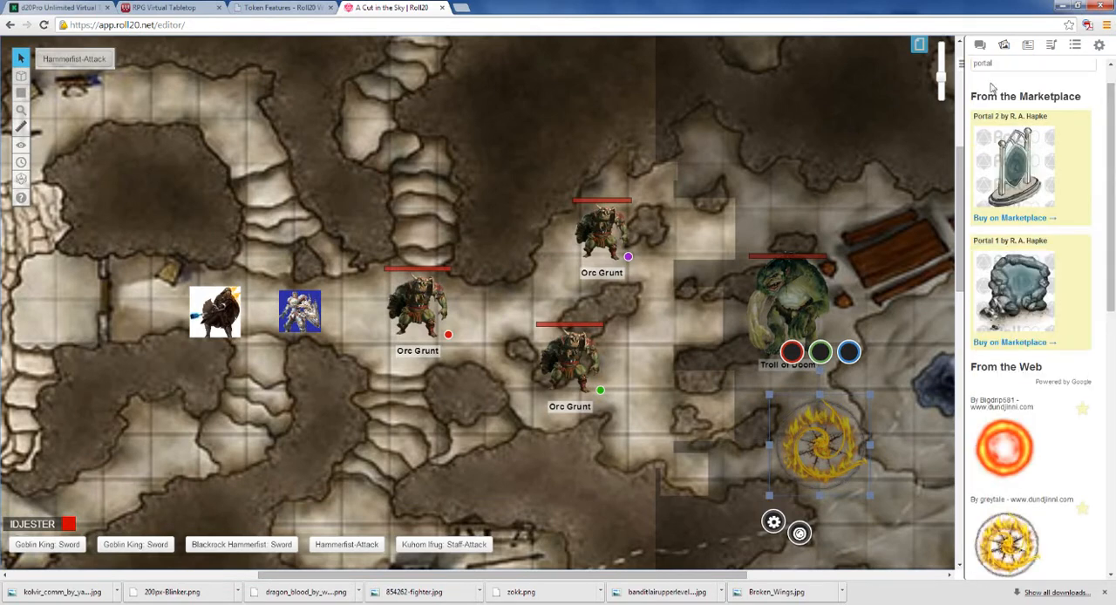
click(993, 64)
key(BackSpace)
key(BackSpace)
key(BackSpace)
key(BackSpace)
key(BackSpace)
key(BackSpace)
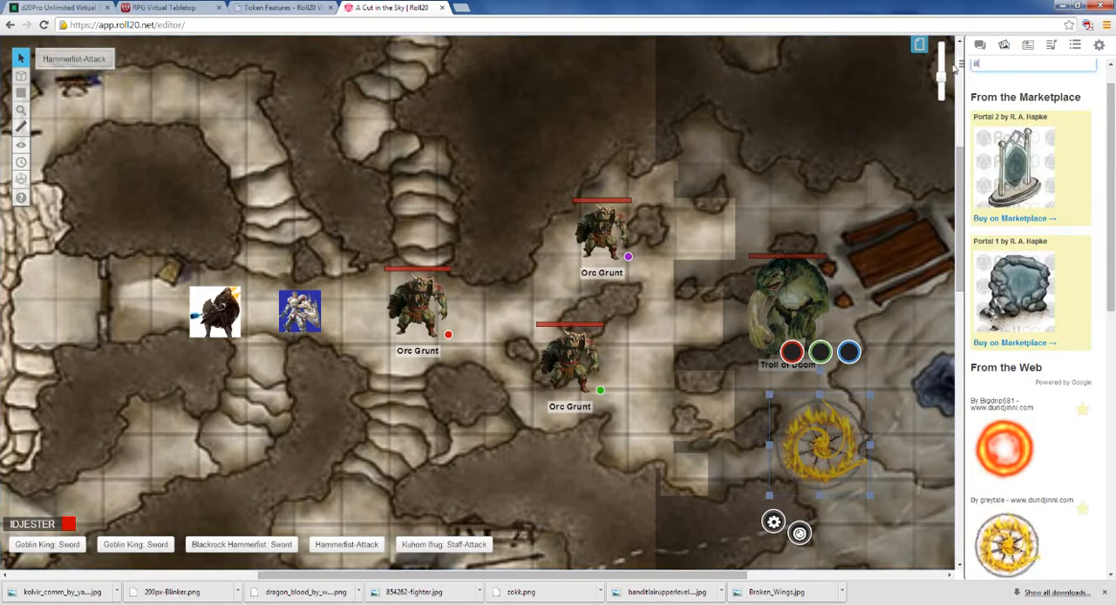
key(BackSpace)
key(BackSpace)
key(BackSpace)
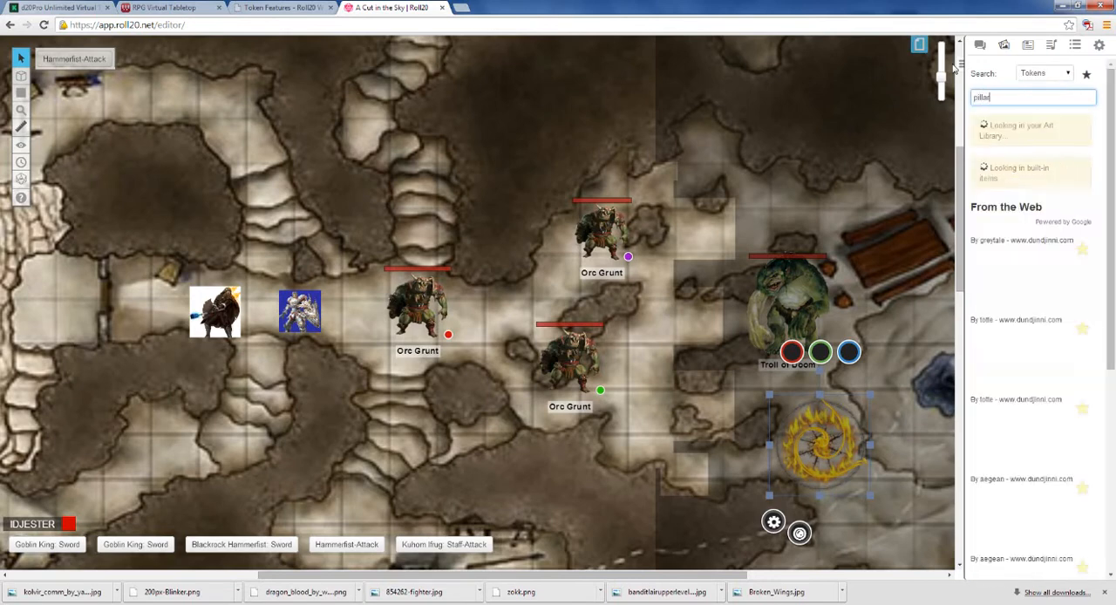
Step: Place Halebop's round brown pillar on the map and move it below the rocky pool, left of the small crates
scroll(1110, 214, down, 3)
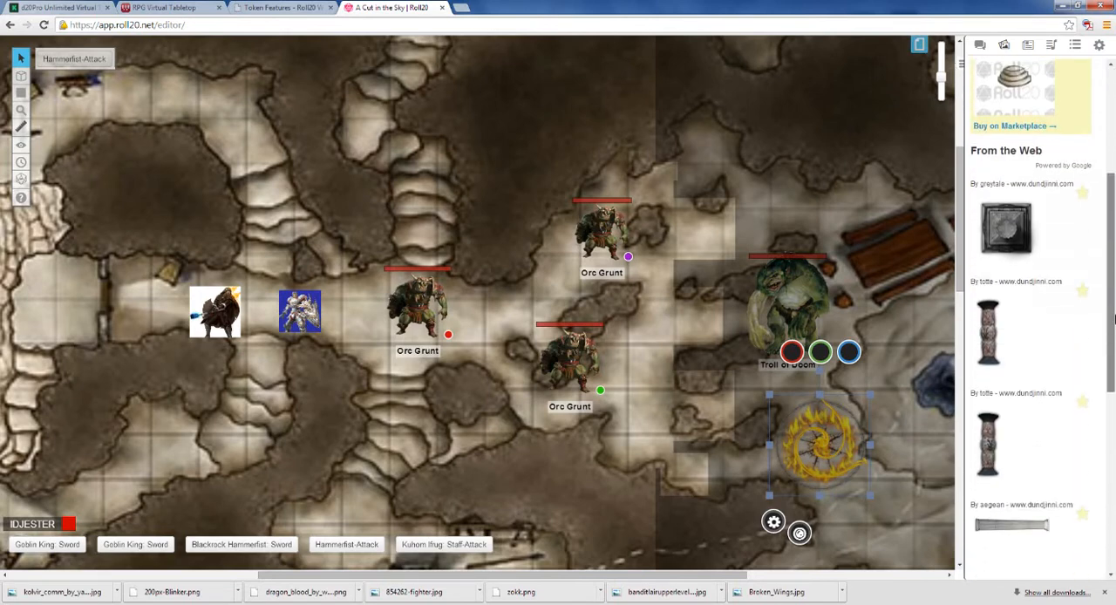
scroll(1110, 294, down, 4)
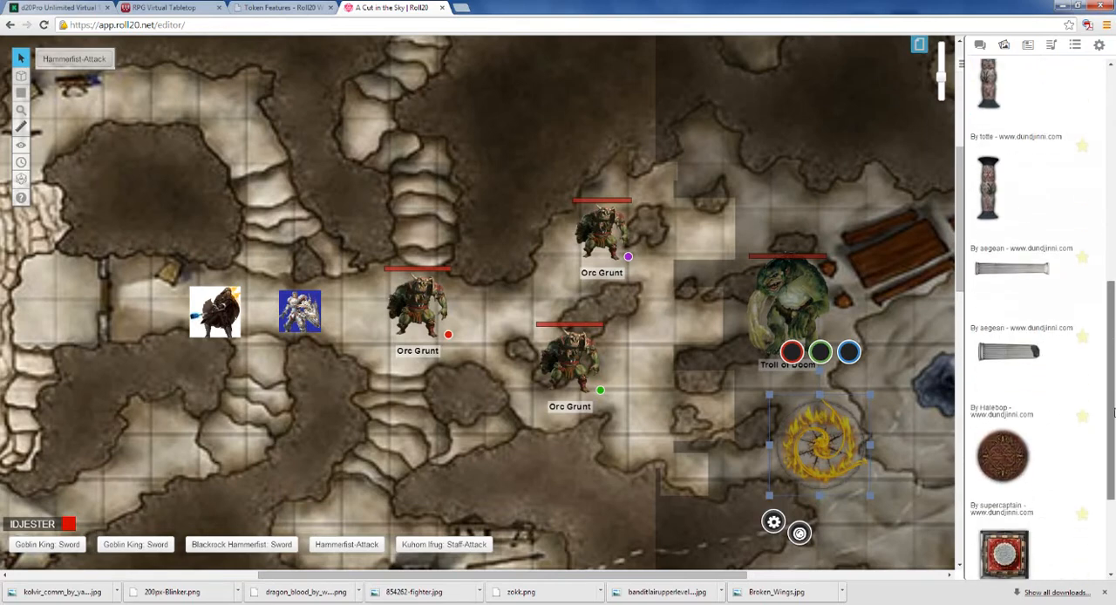
drag(1003, 355, 648, 395)
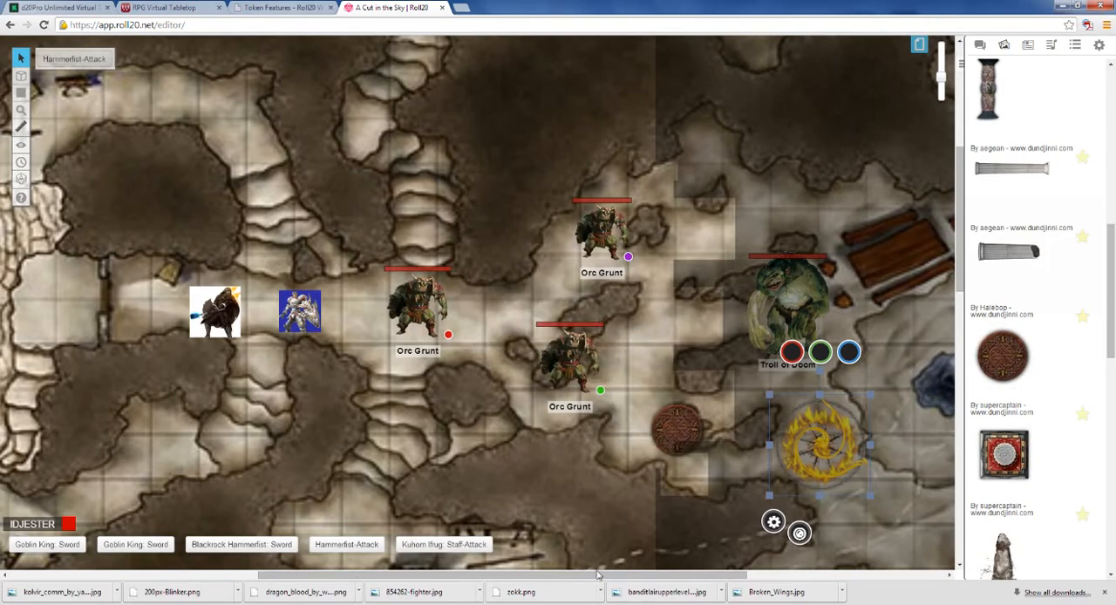
click(597, 572)
drag(660, 574, 743, 574)
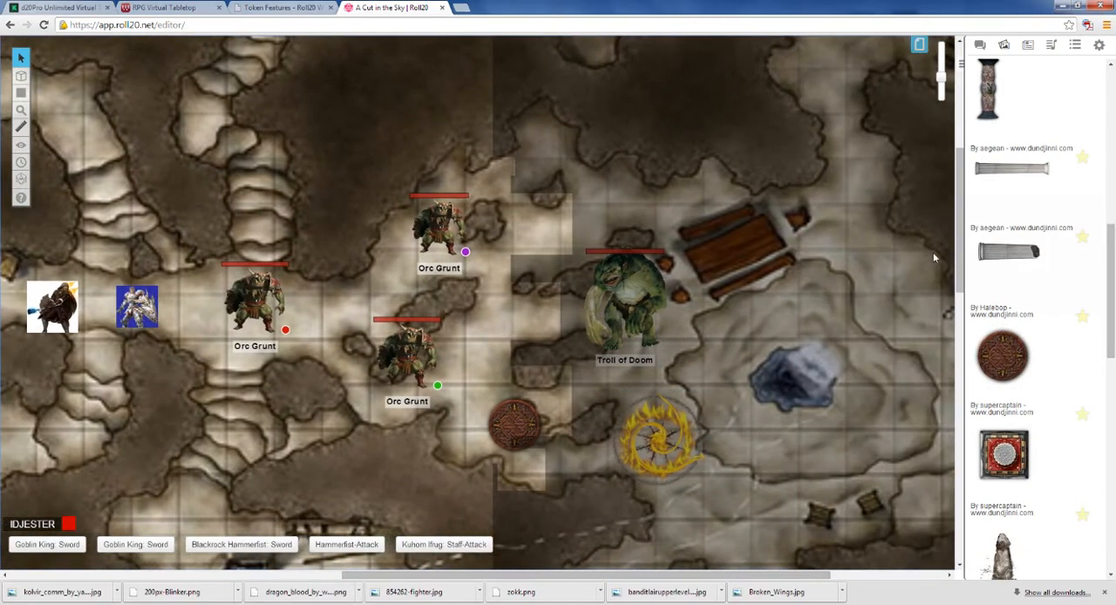
scroll(932, 257, down, 5)
drag(540, 232, 757, 317)
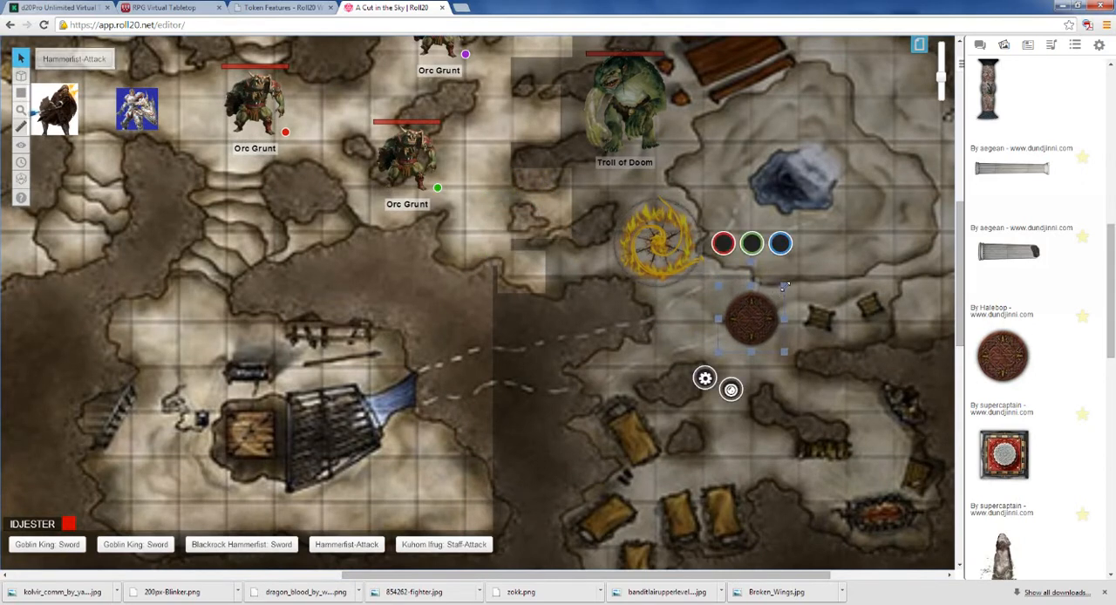
Step: Enlarge the round pillar slightly, duplicate it, and move the copy to the upper right of the rocky pool
drag(785, 286, 757, 315)
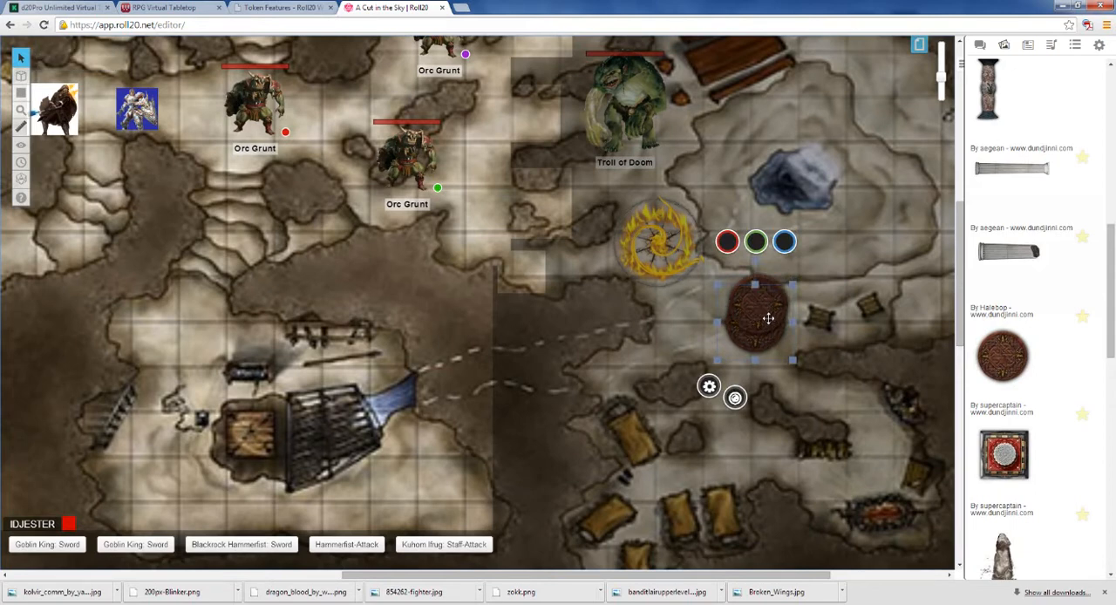
drag(765, 308, 898, 95)
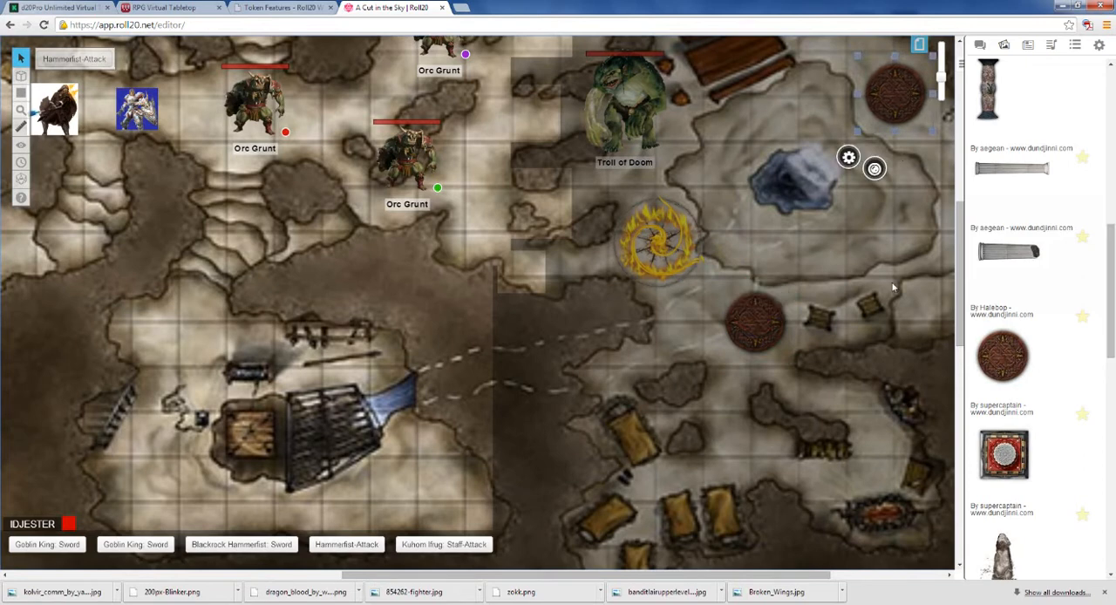
click(892, 285)
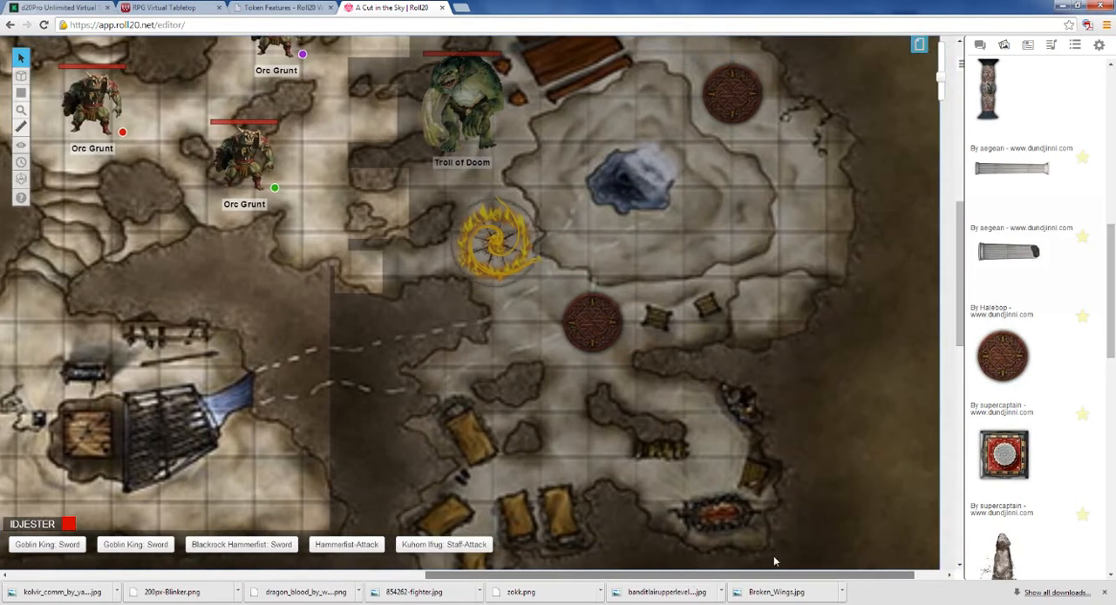
Step: Place supercaptain's square red pillar on the map to the right of the rocky pool and deselect it
drag(694, 575, 773, 555)
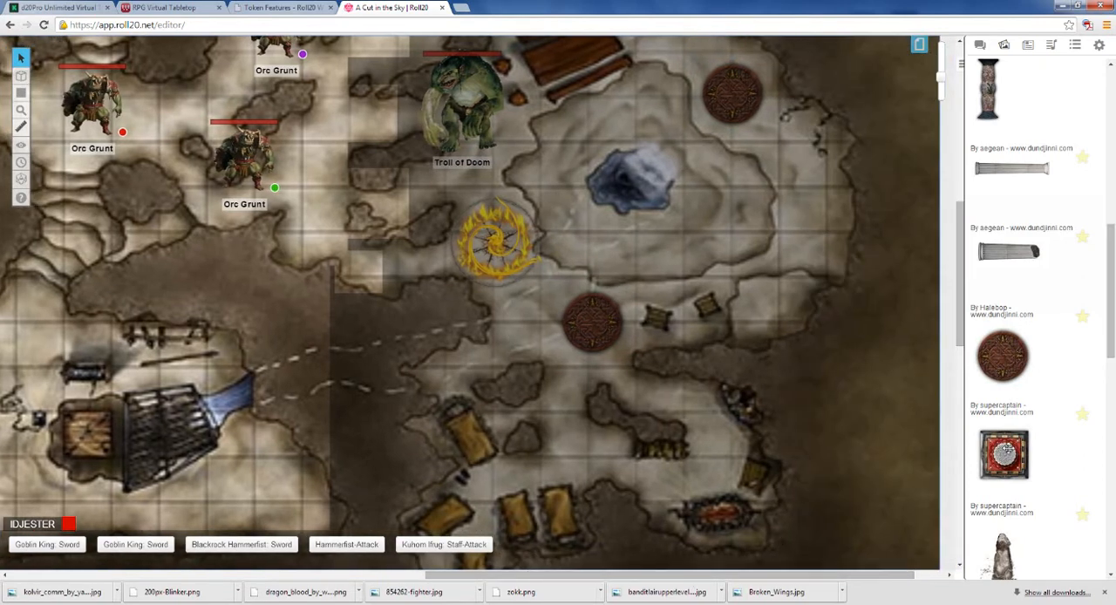
drag(1003, 449, 805, 215)
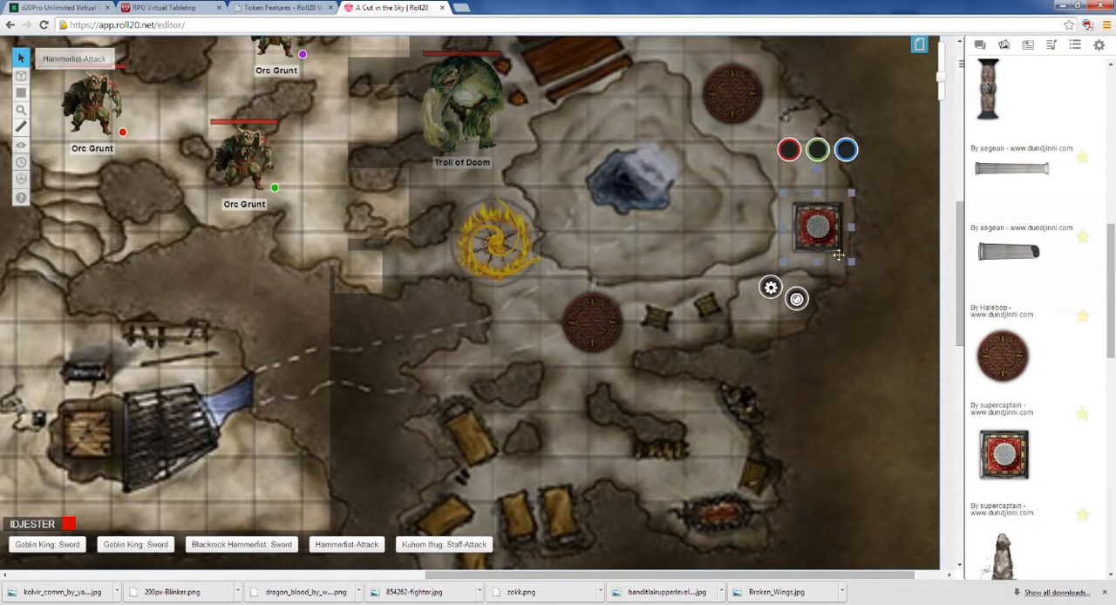
click(902, 285)
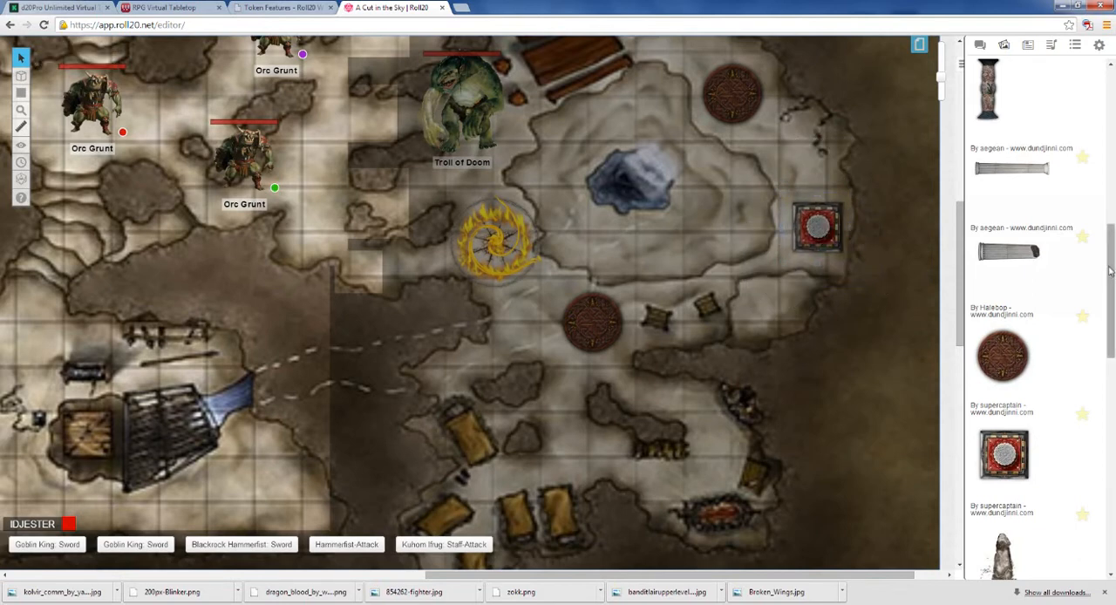
Step: Replace the token search term with "sword"
scroll(1020, 217, up, 10)
drag(1003, 98, 963, 102)
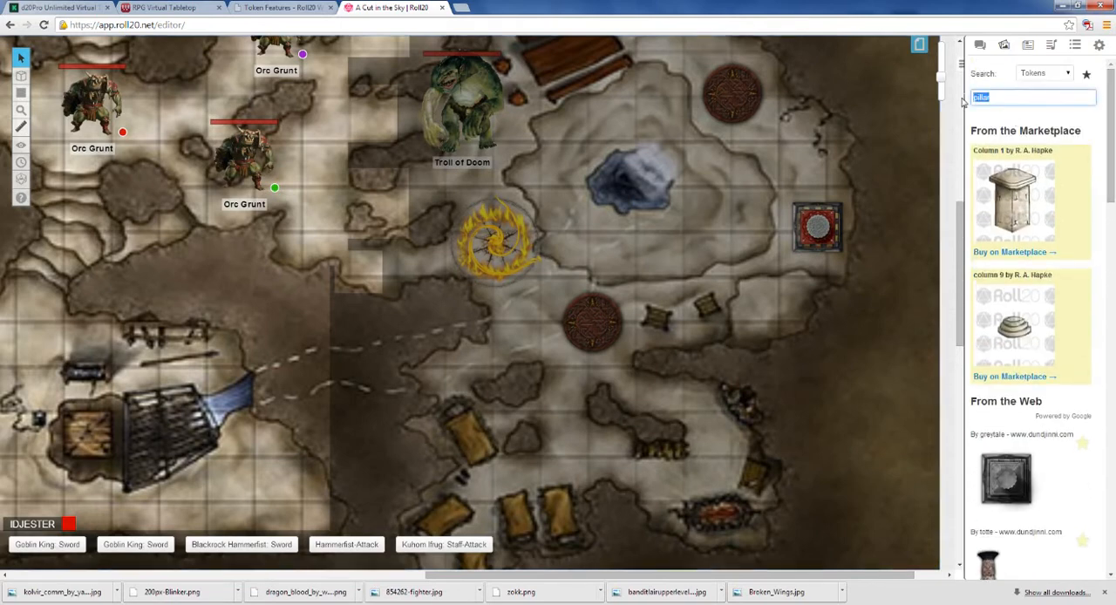
text(sword)
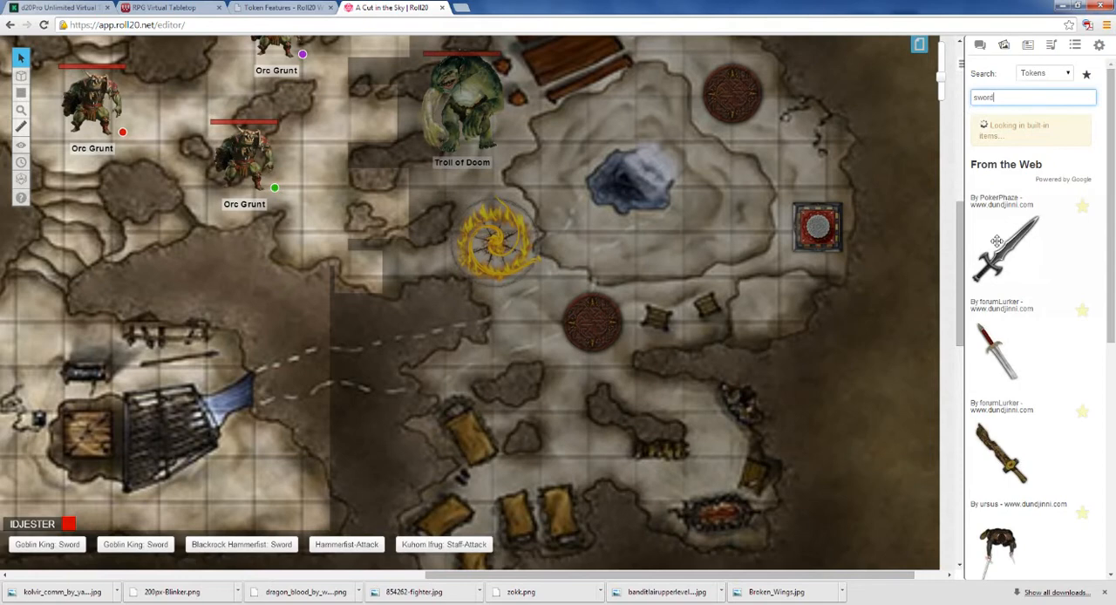
Step: Place PokerPhaze's grey sword from the web results on the map and move it into the southeastern cave chamber, above the fire pit
drag(1110, 131, 1109, 469)
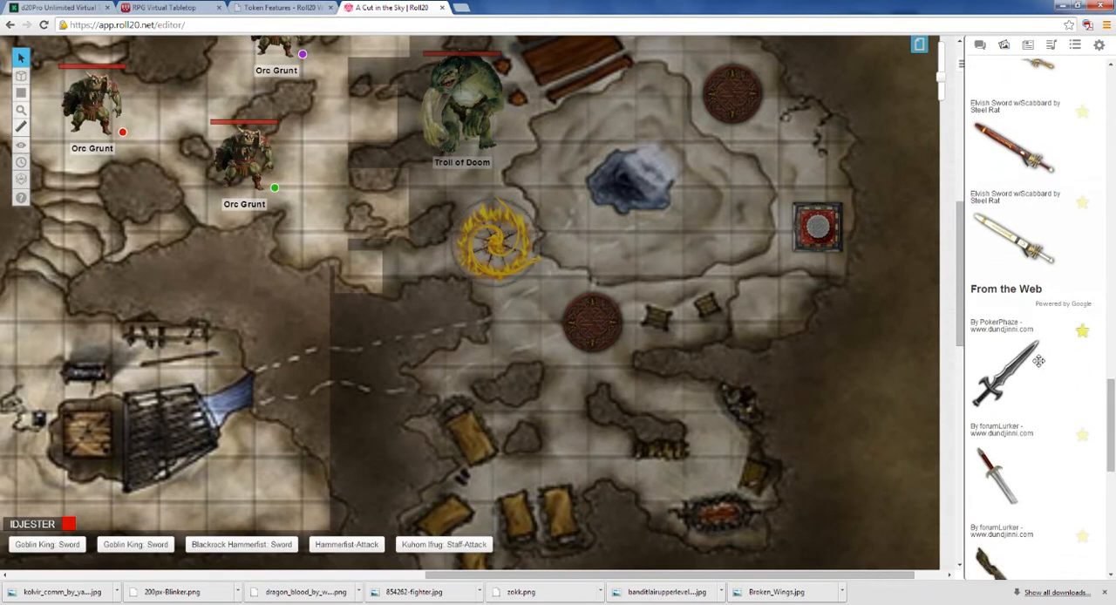
drag(1009, 373, 522, 320)
key(ctrl+c)
key(ctrl+v)
click(511, 335)
key(ctrl+c)
key(ctrl+v)
drag(537, 360, 659, 478)
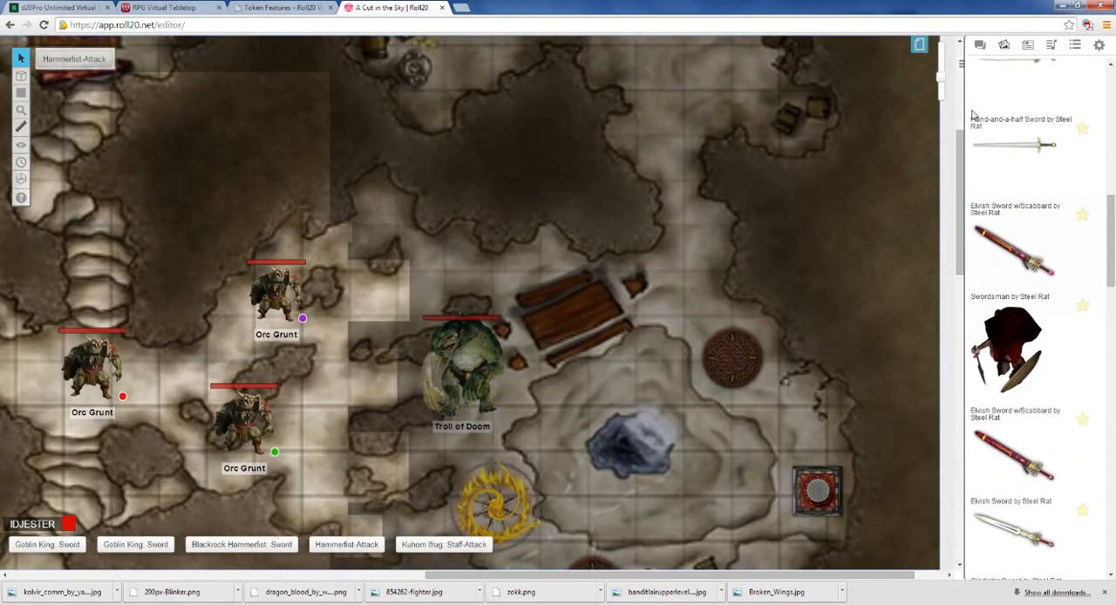
Step: Search the tokens for "chest" and bring up the web results
scroll(973, 116, up, 10)
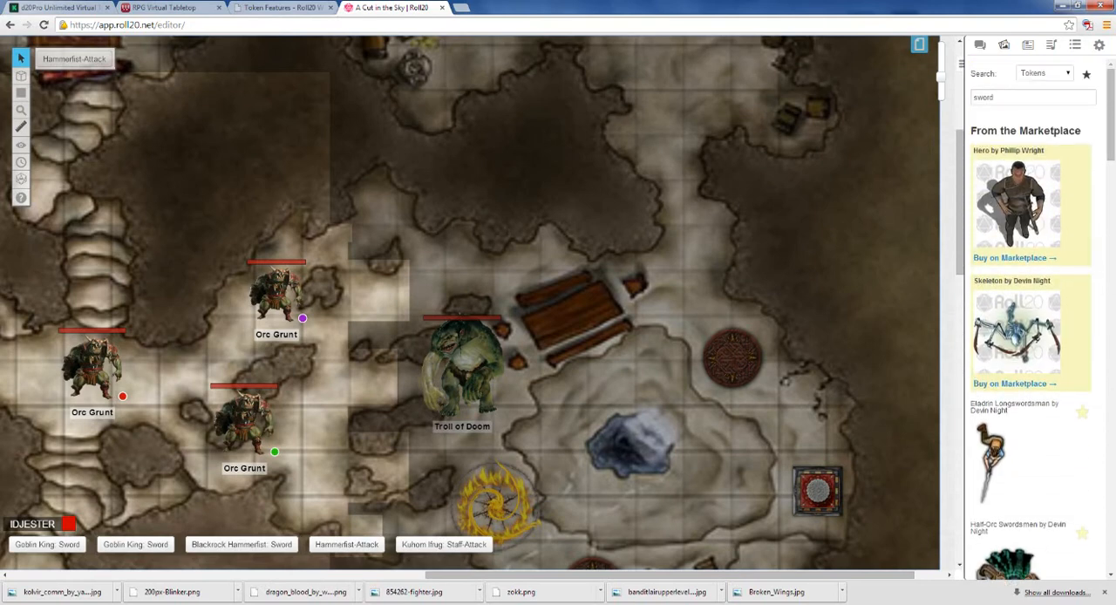
text(chest)
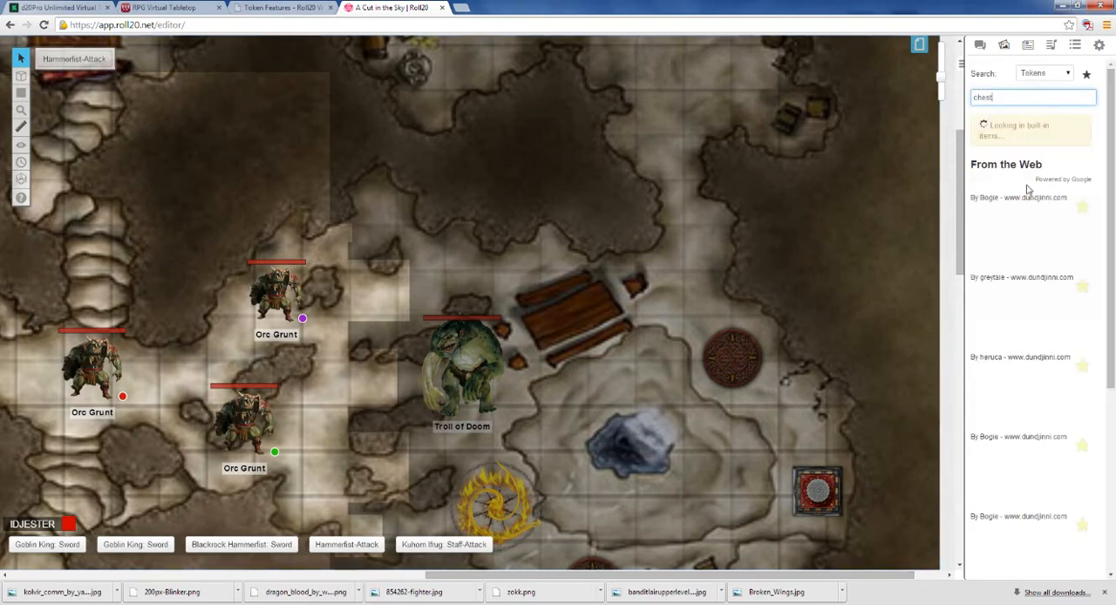
scroll(1090, 218, down, 1)
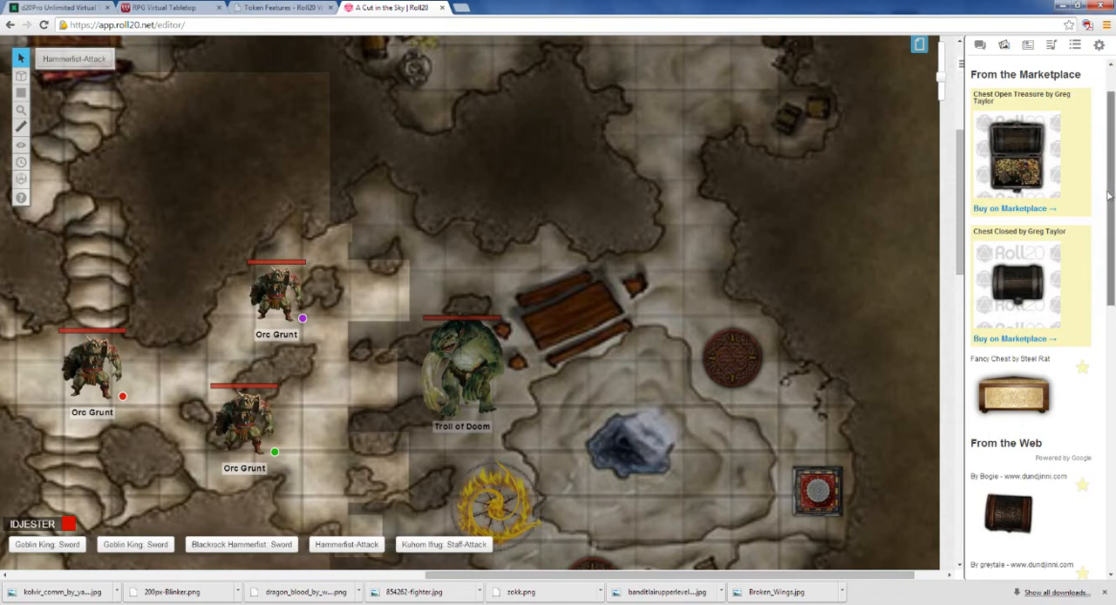
scroll(1031, 286, down, 3)
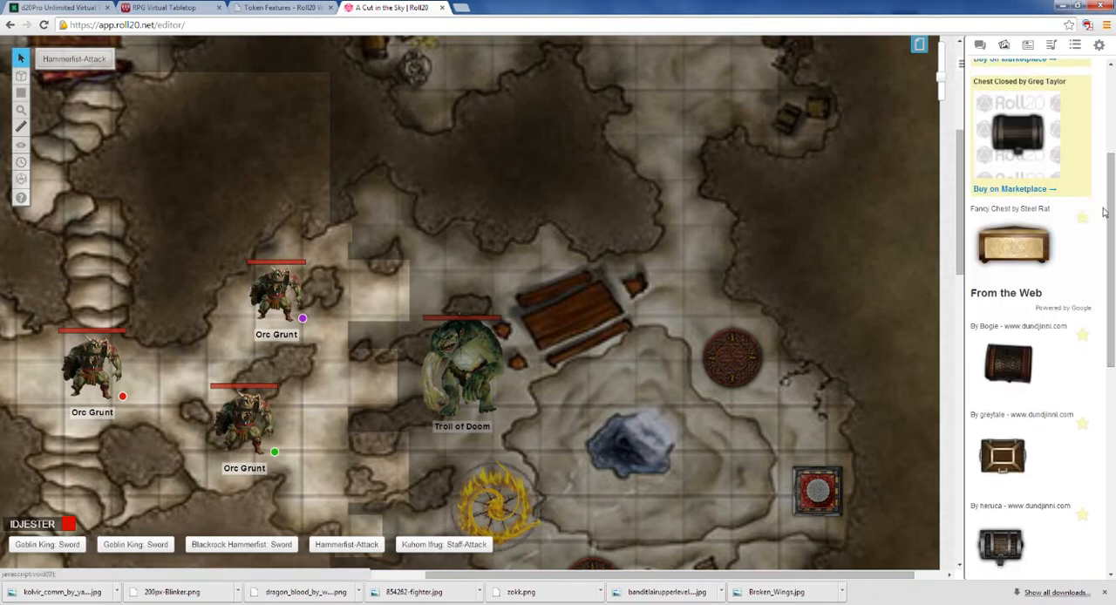
drag(1111, 212, 1112, 270)
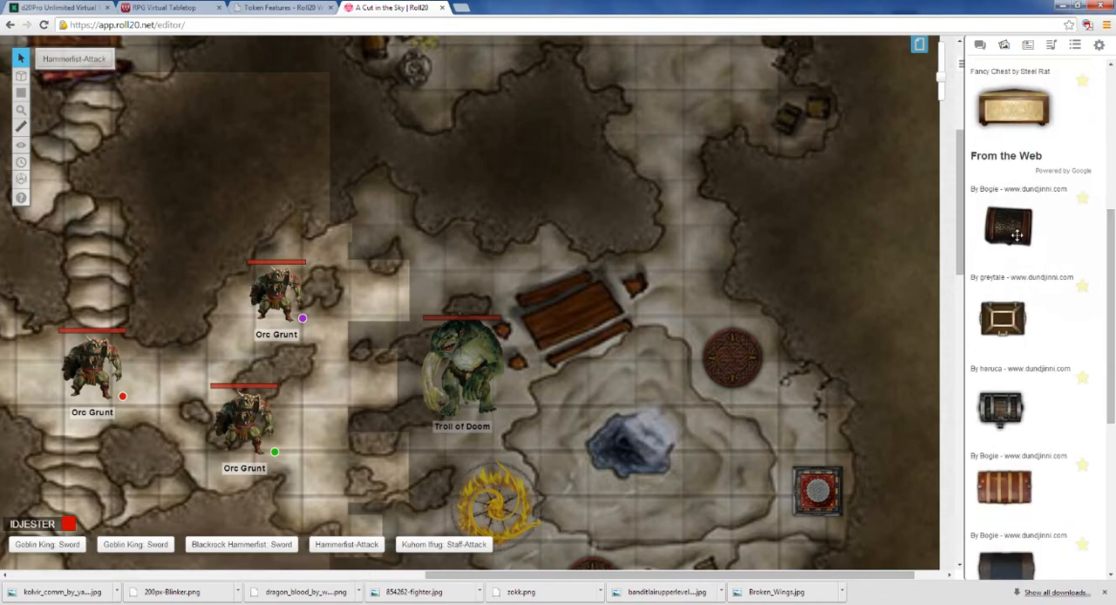
Step: Place Bogie's dark brown chest in the small alcove northwest of the Troll of Doom and deselect it
drag(1011, 229, 390, 209)
click(414, 177)
click(397, 200)
click(486, 212)
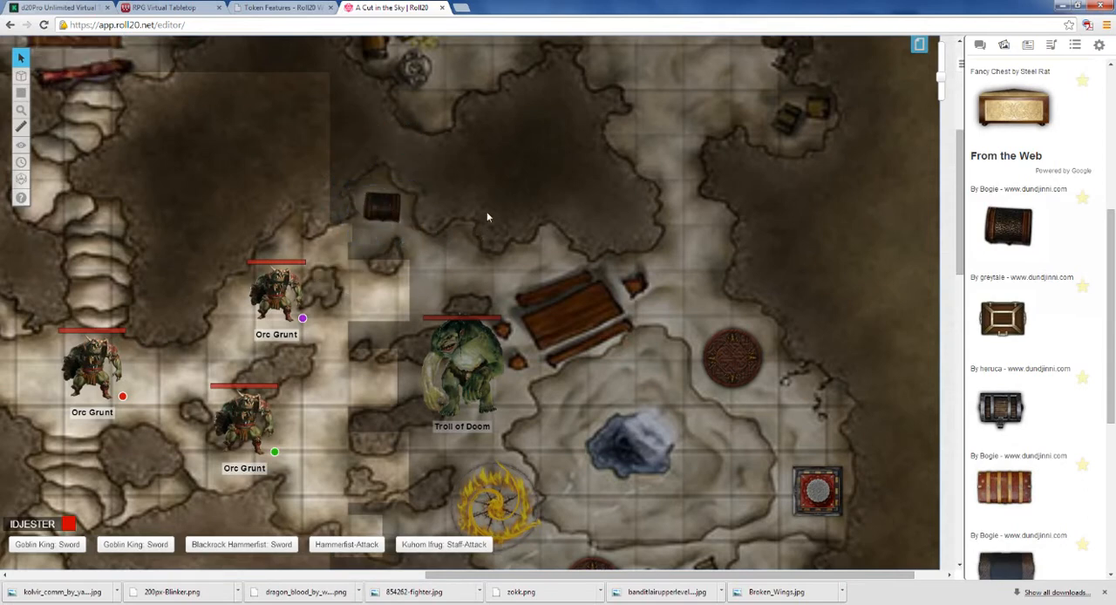
Step: Start the chest token's GM notes with the line "Orc #1 has the key to this chest...."
drag(493, 577, 452, 577)
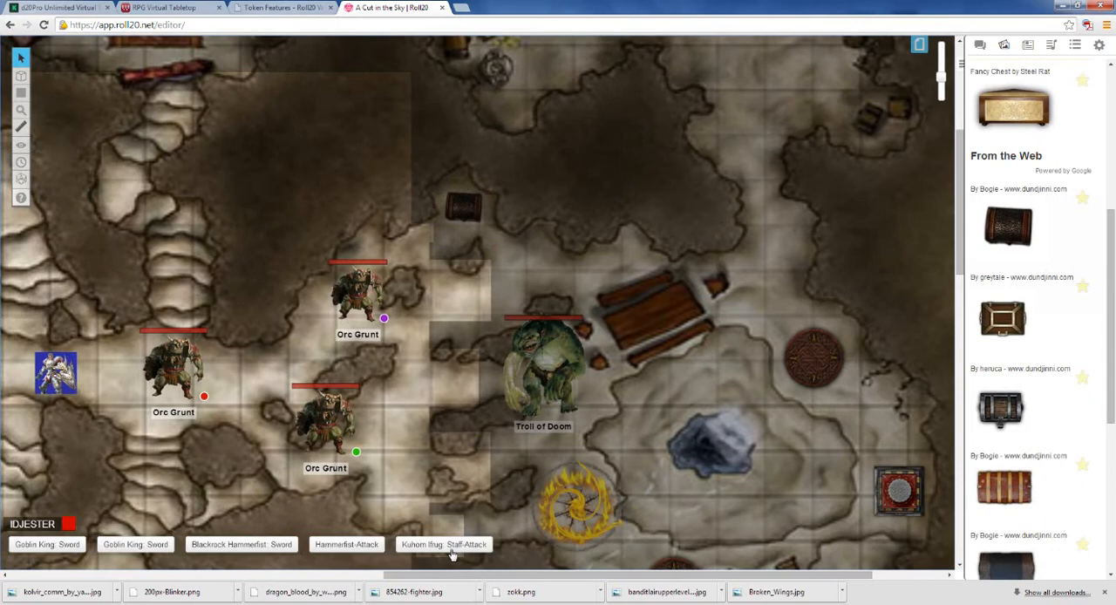
click(462, 207)
click(418, 259)
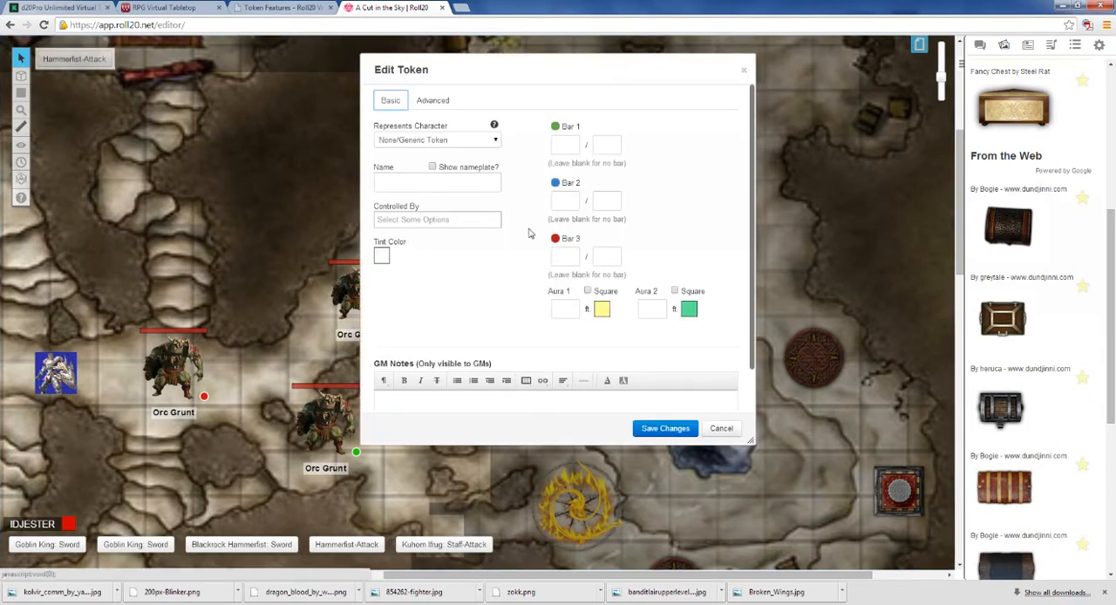
scroll(752, 220, down, 2)
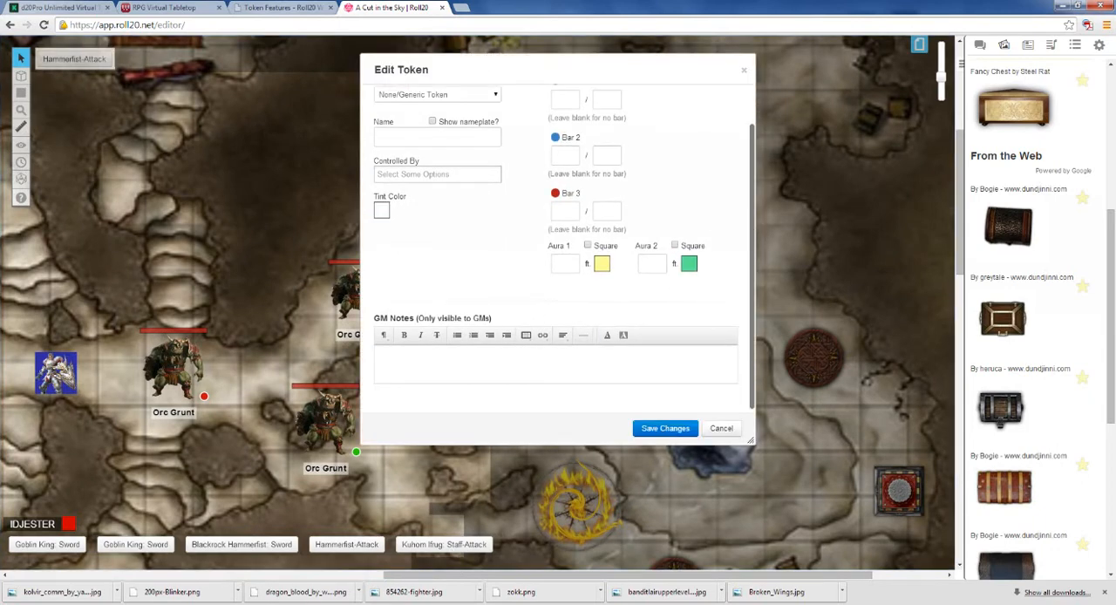
text(O)
text(rc )
text(@{)
key(BackSpace)
key(BackSpace)
text(#1 has the tkey to this chest)
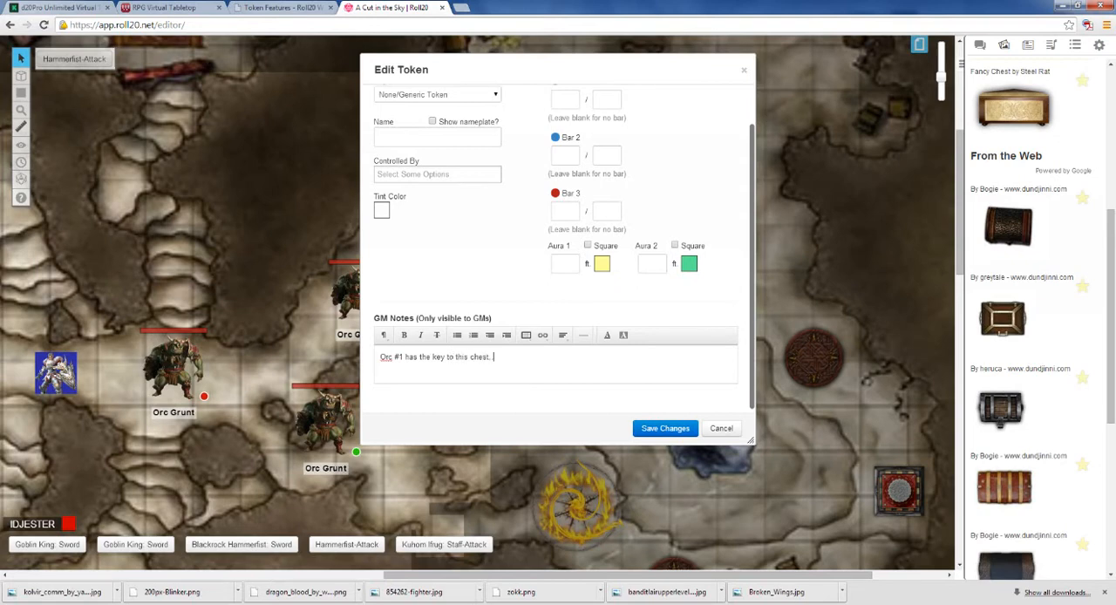
text(....)
key(Return)
Step: Add a second line to the chest's GM notes: "Contains - 1 potion of Healing, 35 silver, old leather boots"
text(Contains - 1 potition of Healing. 35)
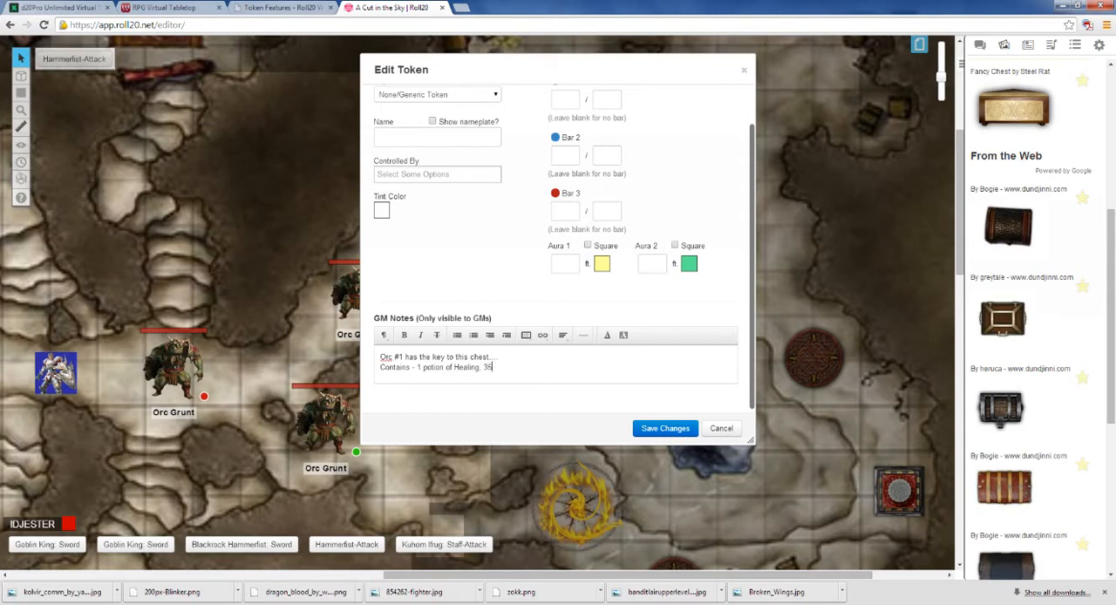
text( silver)
text(old lea)
text(ther boot)
text(s.)
Step: Extend the chest's contents with "4 dried skulls with missing jawbones, +1 bastard sword" and save the token
text(4 dried skel)
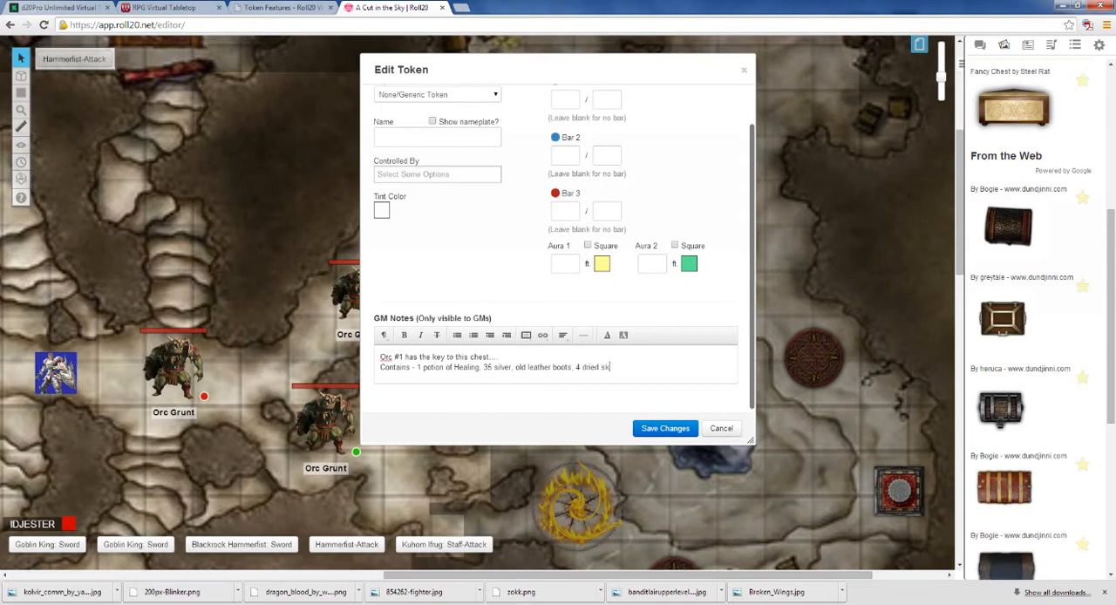
key(BackSpace)
key(BackSpace)
text(ulls with)
text(missing jawbones,)
text(+1 bastard)
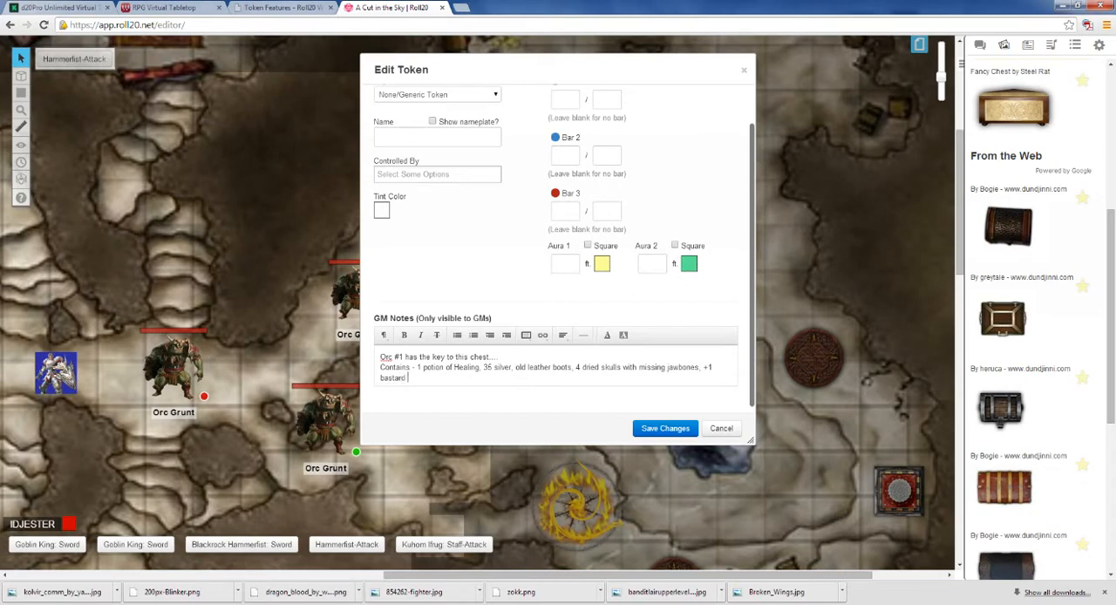
text( sword)
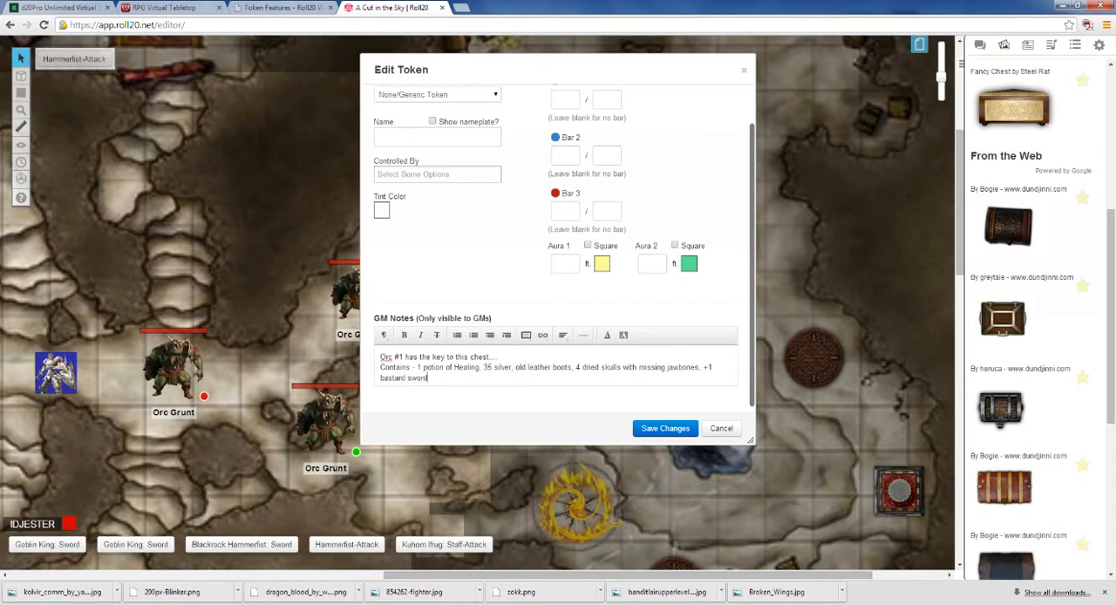
click(666, 429)
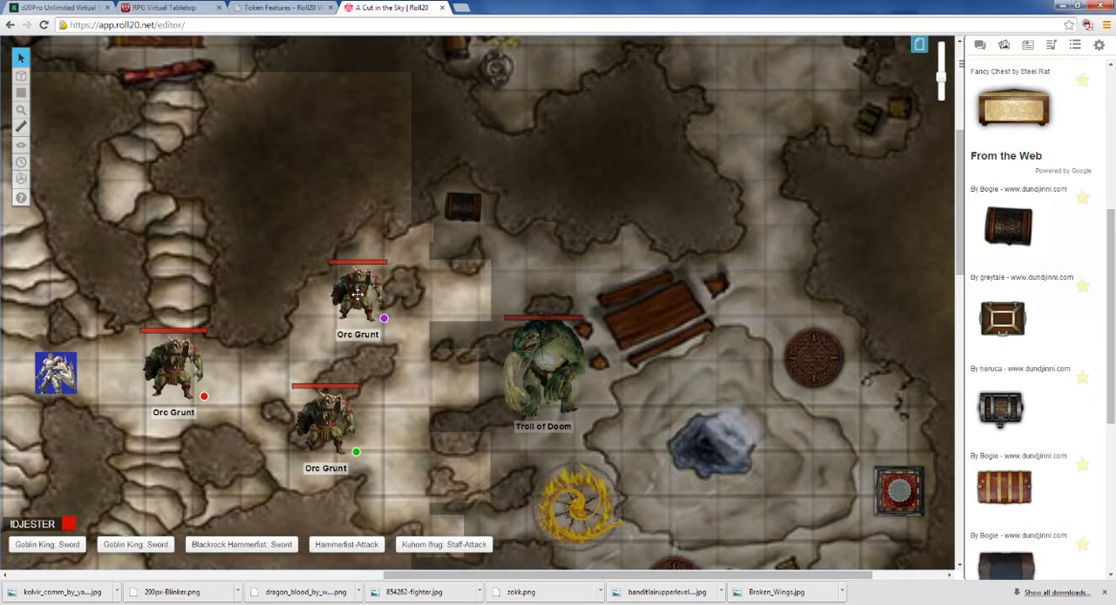
Step: Rename the orc token nearest the blue knight as "Orc Grunt 1"
click(167, 373)
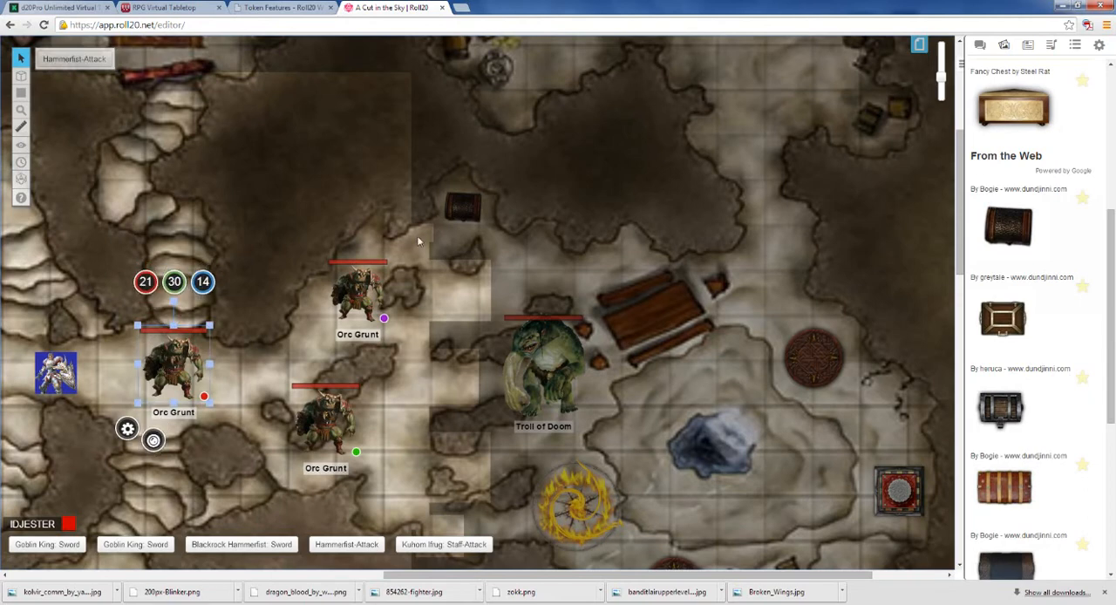
click(127, 428)
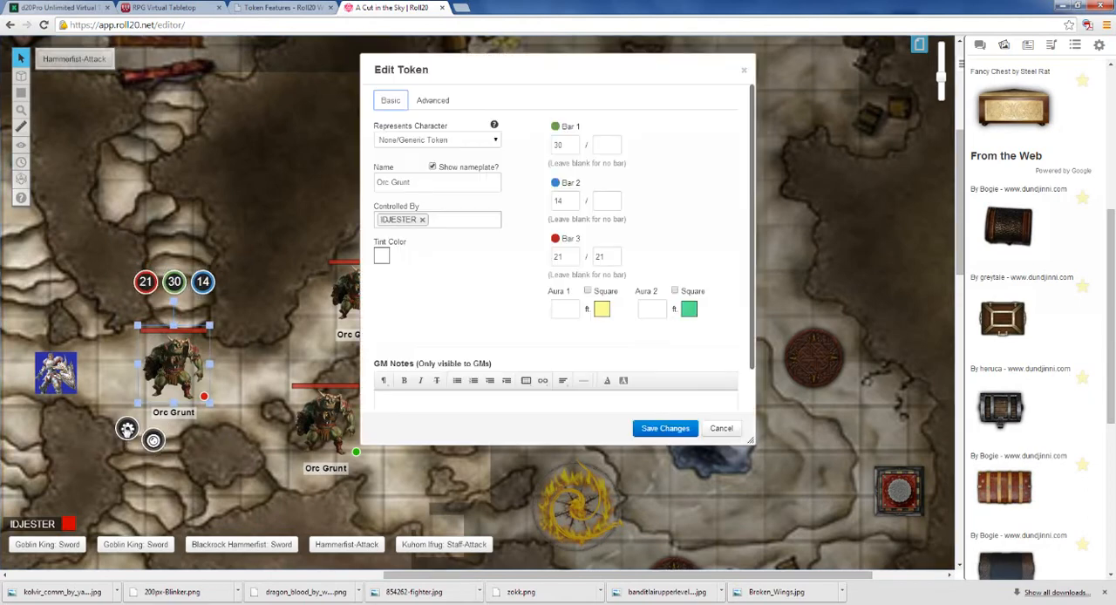
click(428, 183)
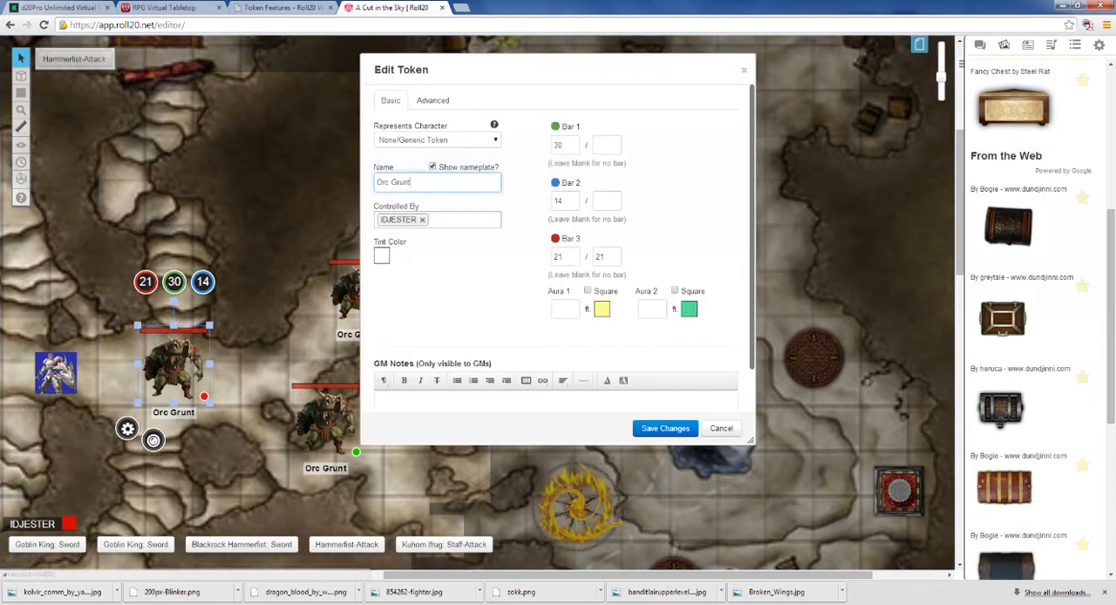
text(1)
key(Return)
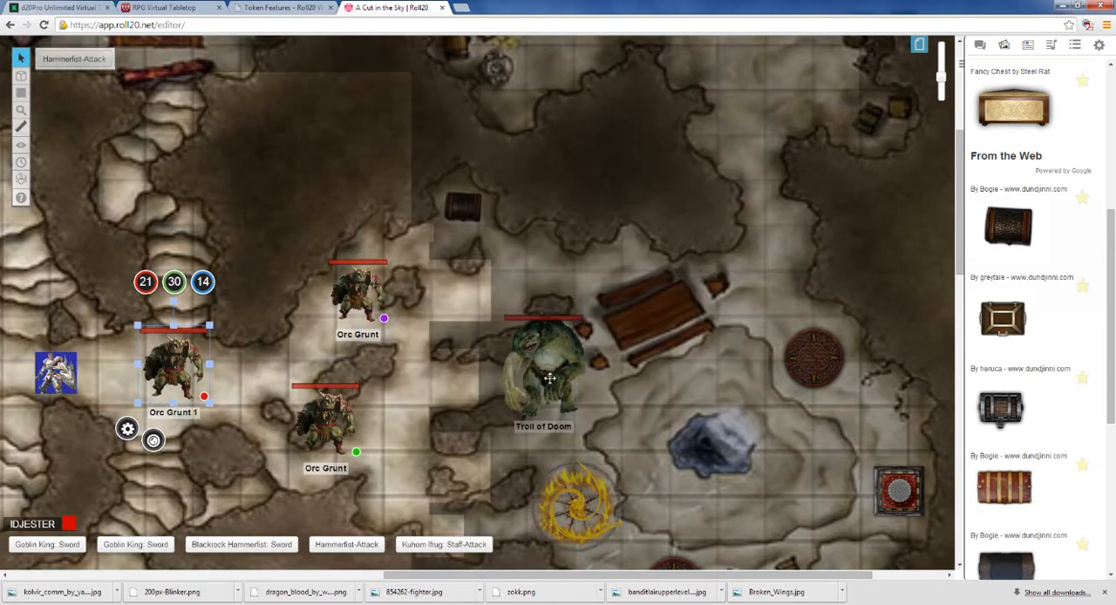
Step: Give Orc Grunt 1 the GM note "has the key to the chest, wooden shield, wood cleaver, 4 gp", save it and deselect the token
click(128, 428)
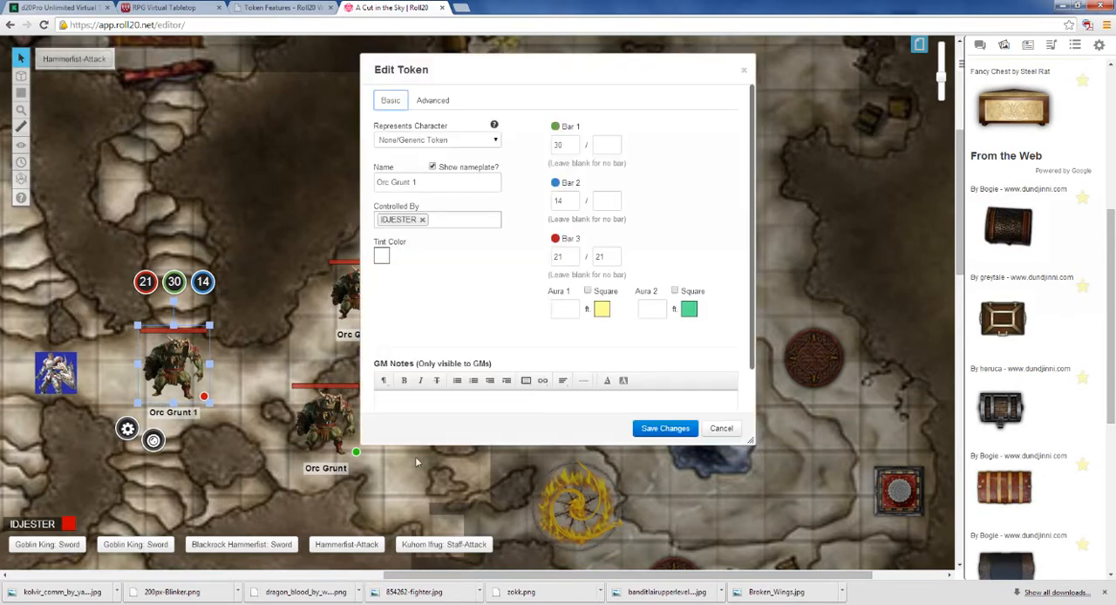
text(has the key to the ches)
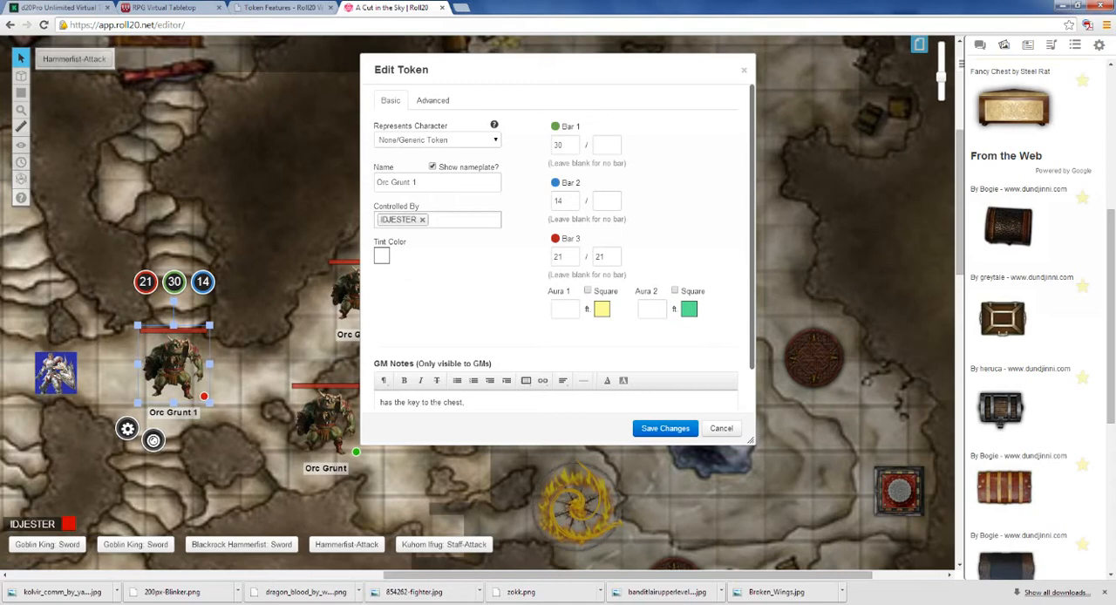
text(t, wooden shield)
text(od cleaver, 4 gp)
click(682, 429)
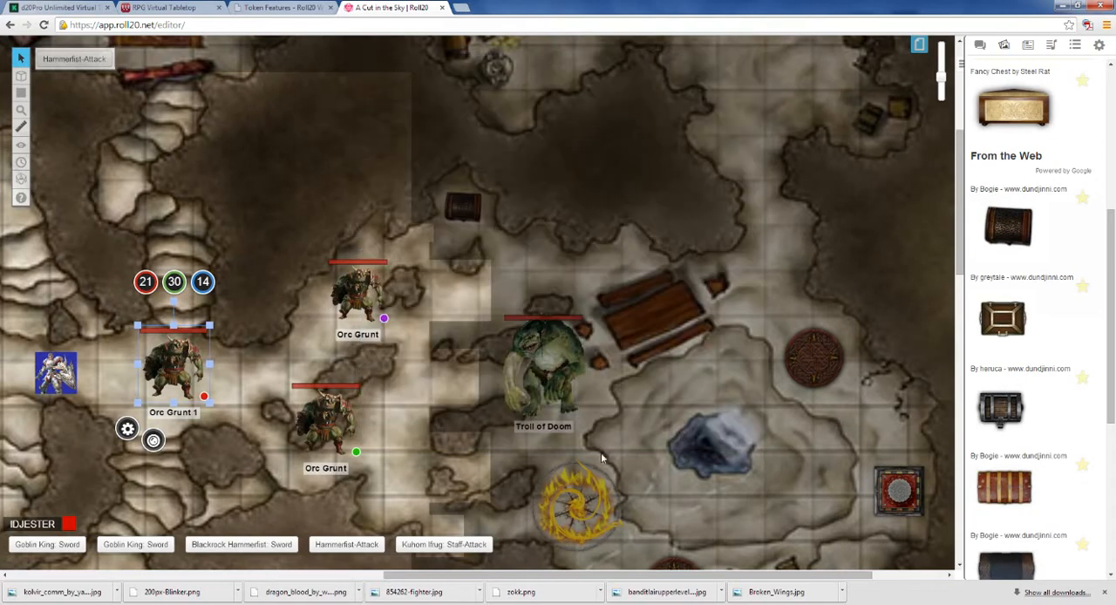
click(480, 439)
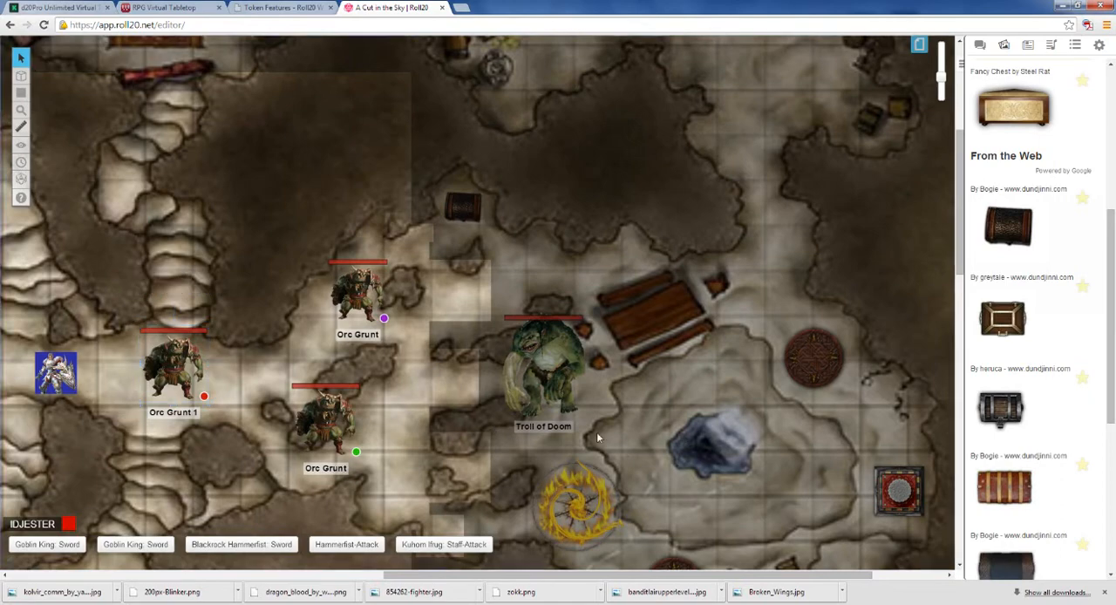
Step: Shrink the white-background warrior token slightly and move it closer to the blue knight
drag(507, 576, 322, 576)
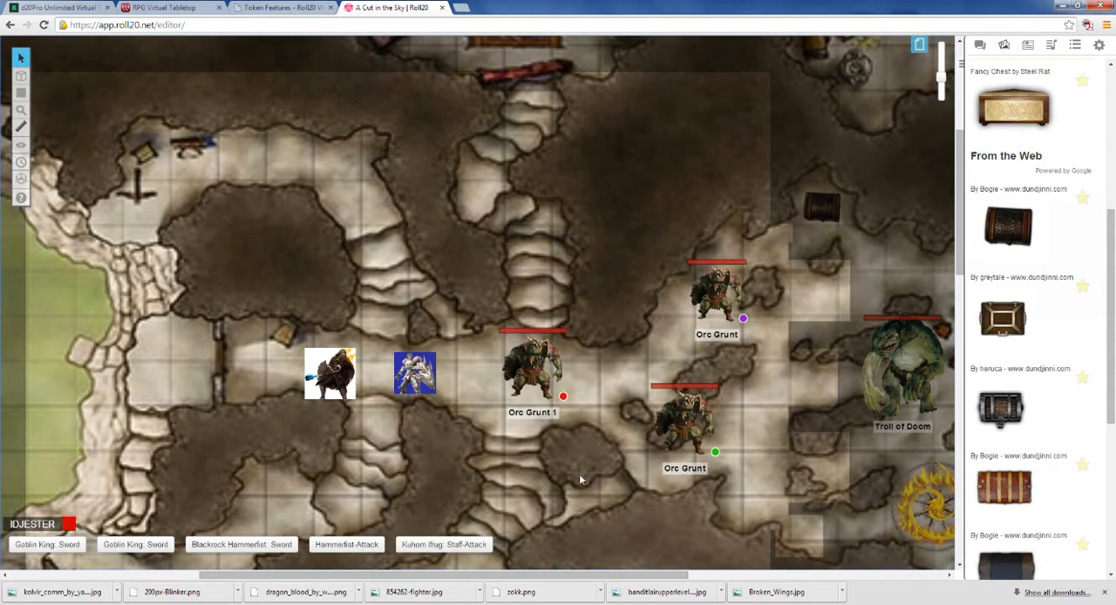
click(340, 381)
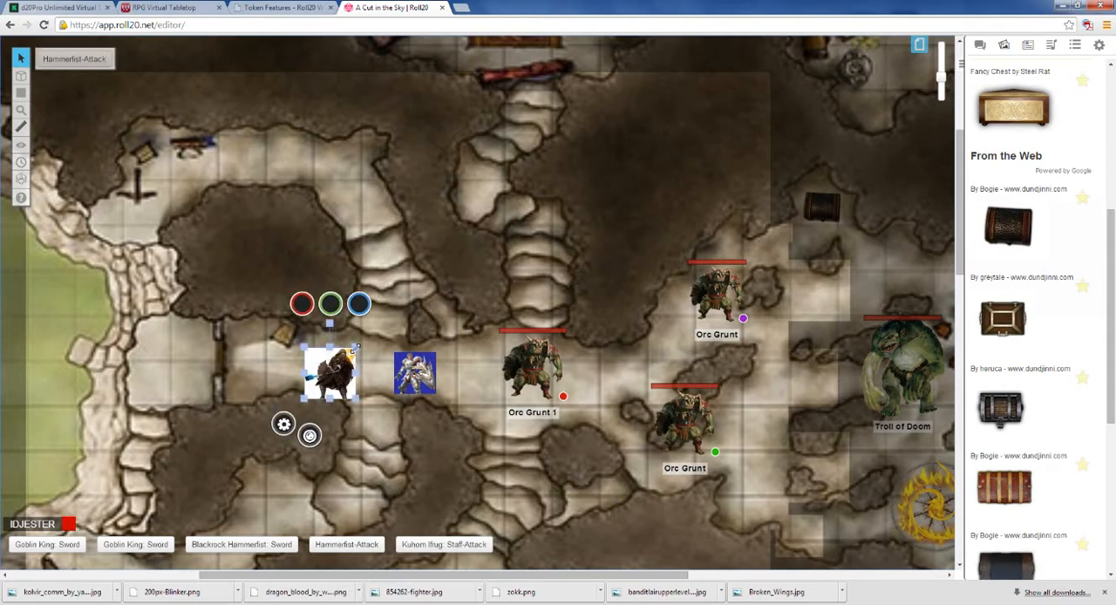
drag(336, 376, 363, 378)
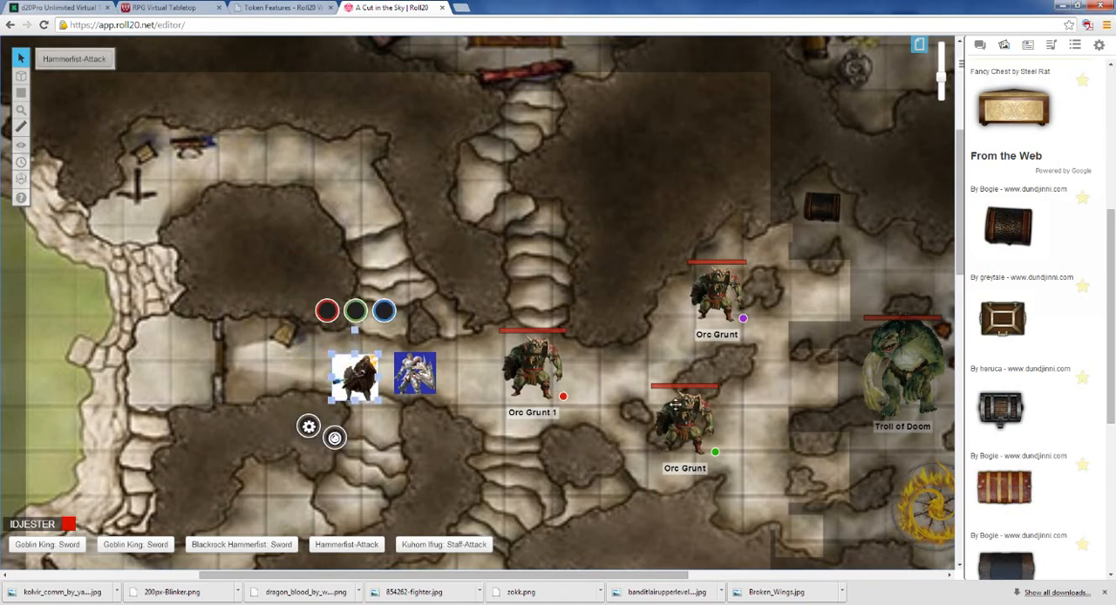
Step: Review Orc Grunt 1's basic and advanced token settings, including its GM notes, and close them
click(537, 393)
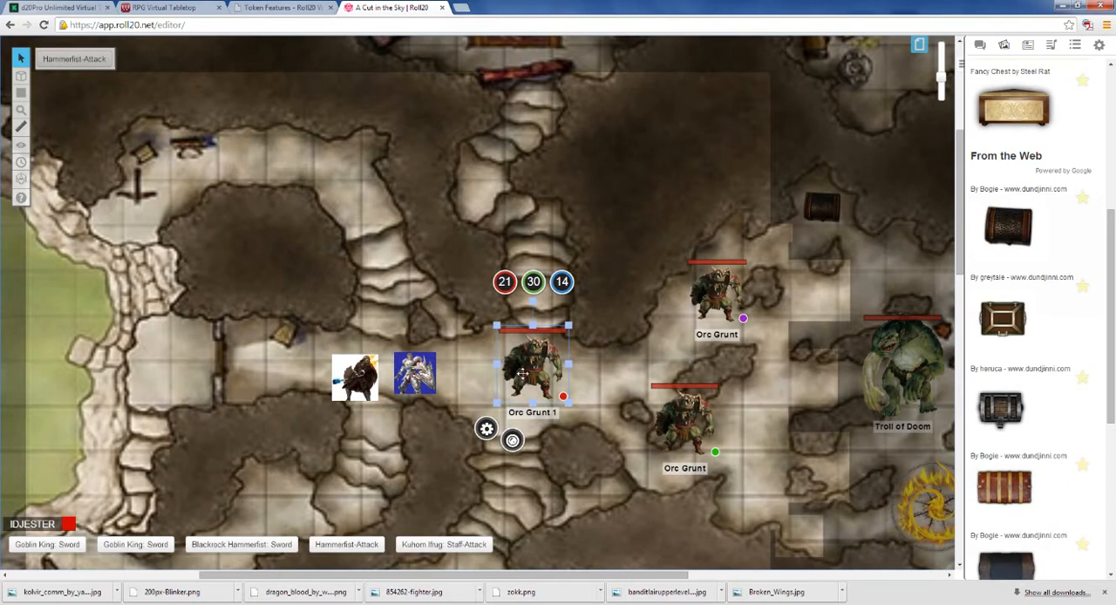
click(487, 428)
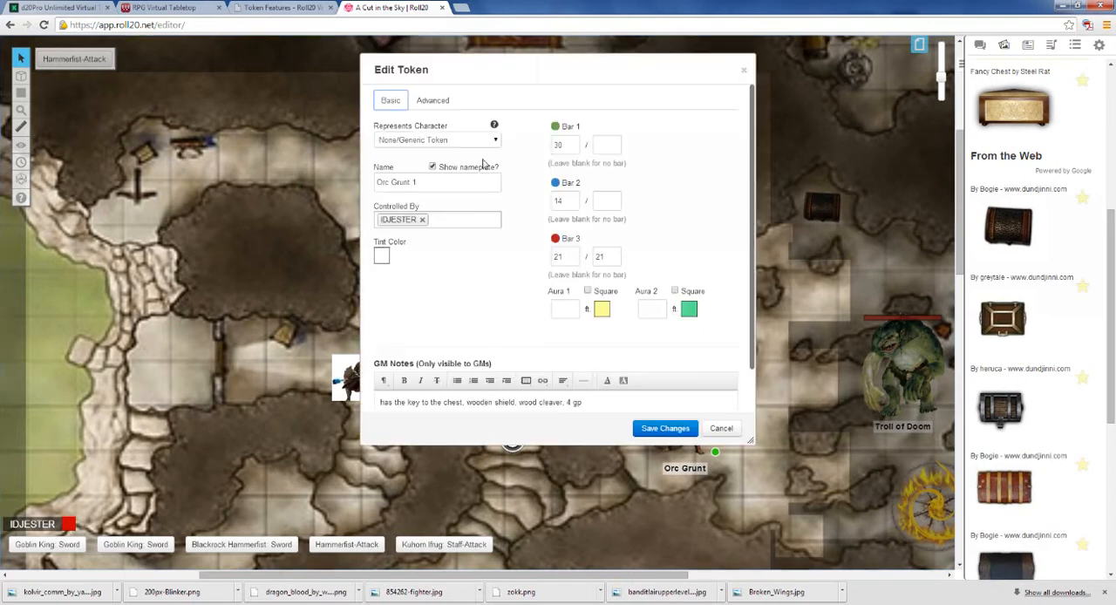
click(441, 101)
click(404, 103)
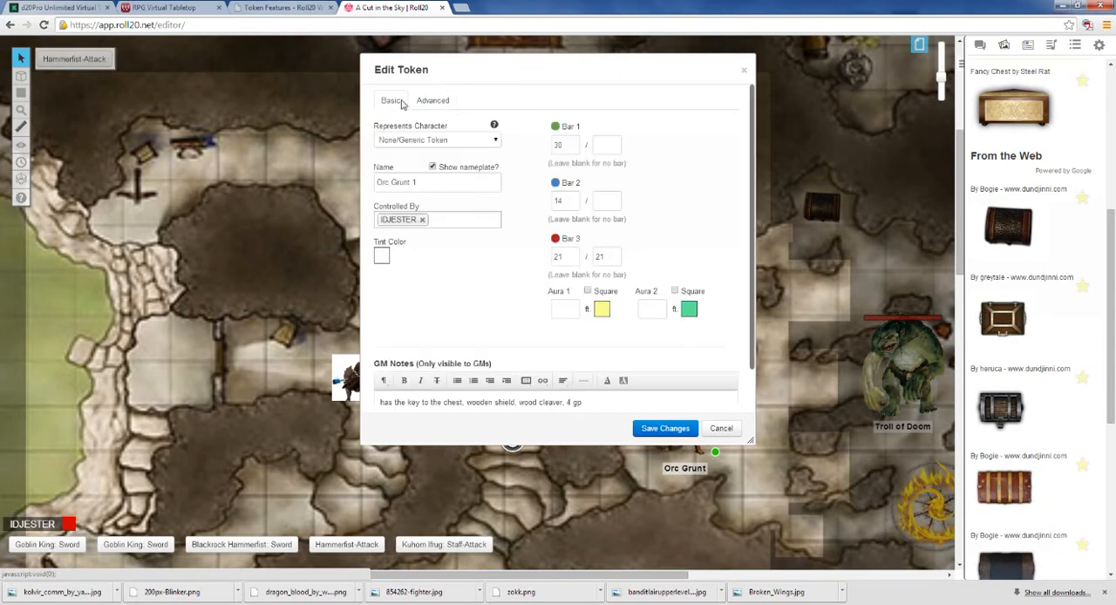
click(663, 431)
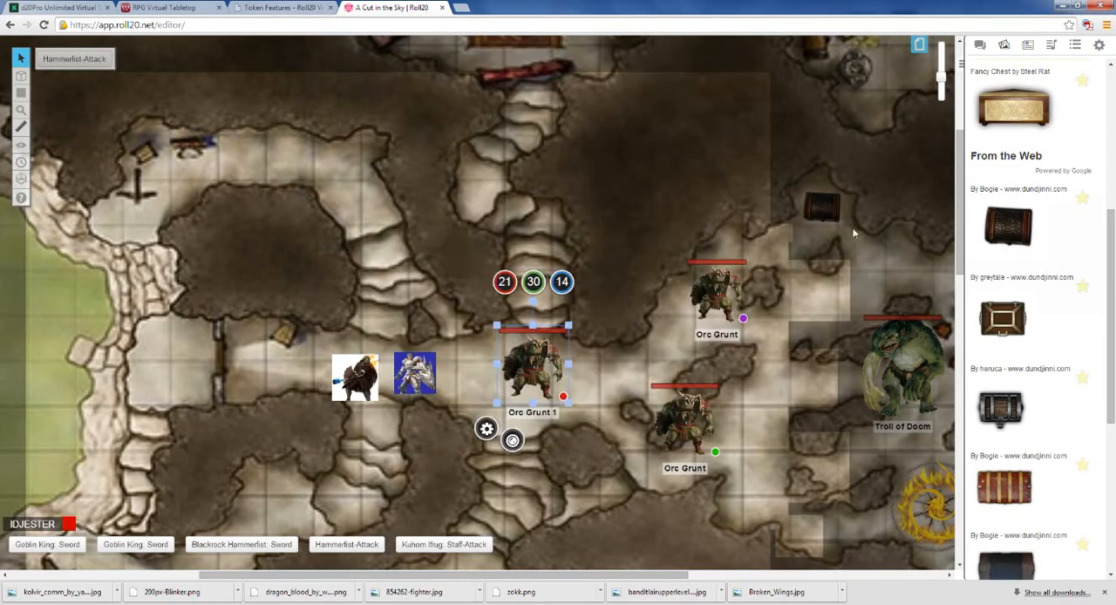
Step: Open the untitled macro for editing and name it "Orc-Grunt-Wooden-Cleaver"
click(1099, 46)
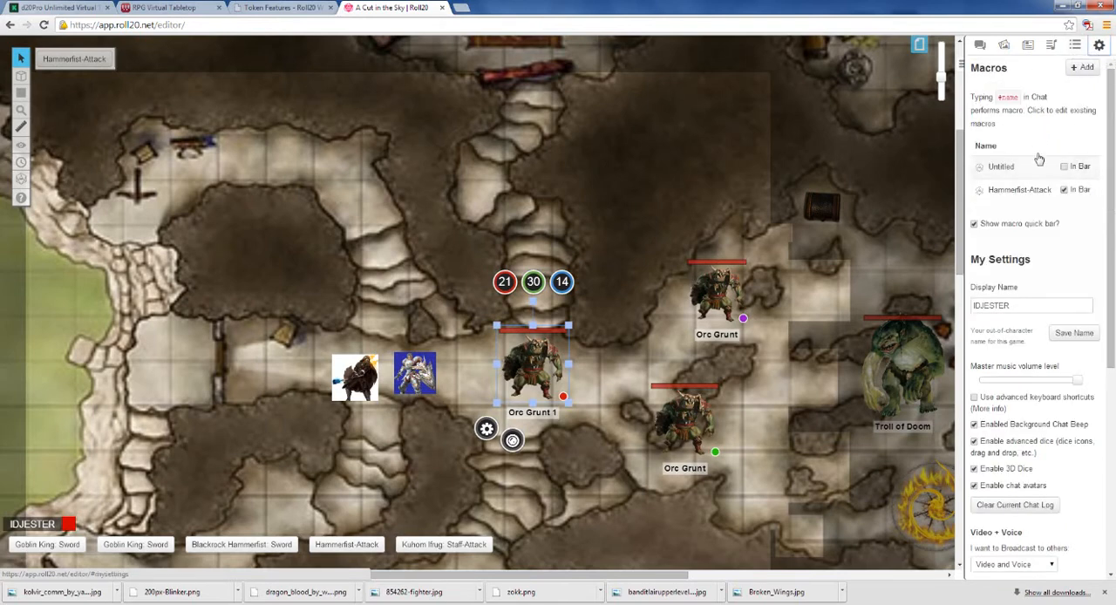
click(998, 169)
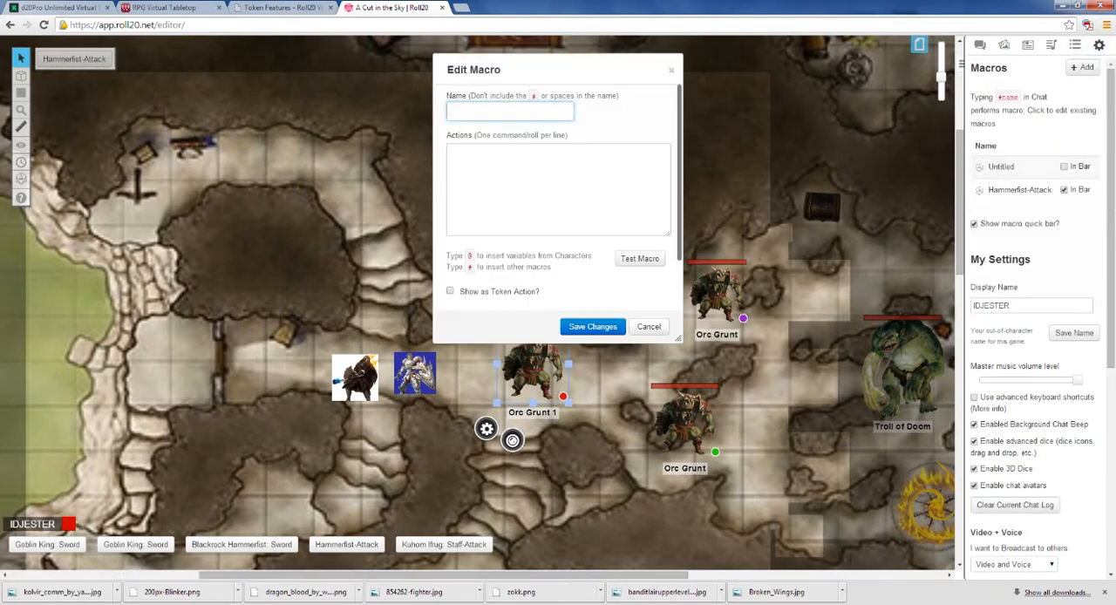
text(Orc-Grunt-Wooden-cleaver)
click(450, 151)
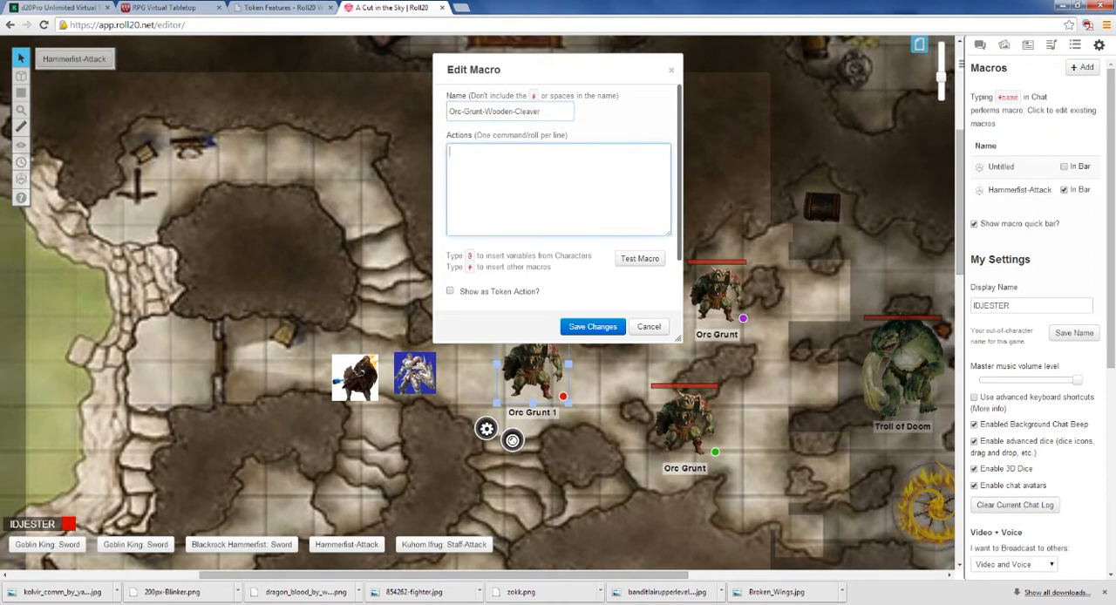
Step: Enter the macro's first action line: /me yells out.. "You will all die by my hand, for the sake of the old father..."
text(/me)
key(BackSpace)
key(BackSpace)
text(me says)
key(BackSpace)
key(BackSpace)
key(BackSpace)
key(BackSpace)
text(yellls out)
key(BackSpace)
key(BackSpace)
text(s out... "You will all die by)
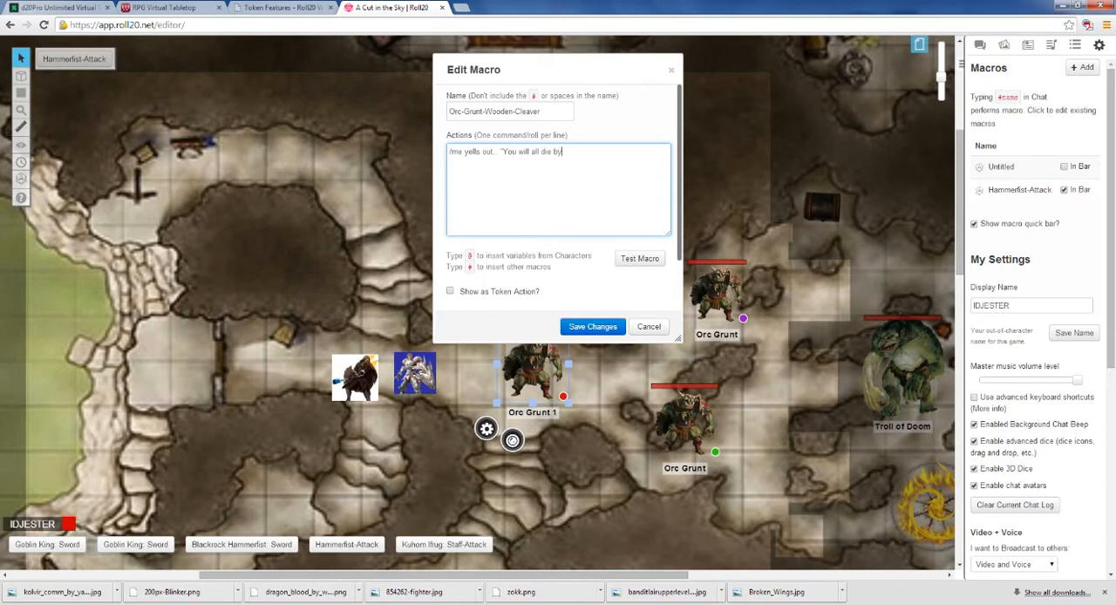
text( my hand, for the sake of the old father...)
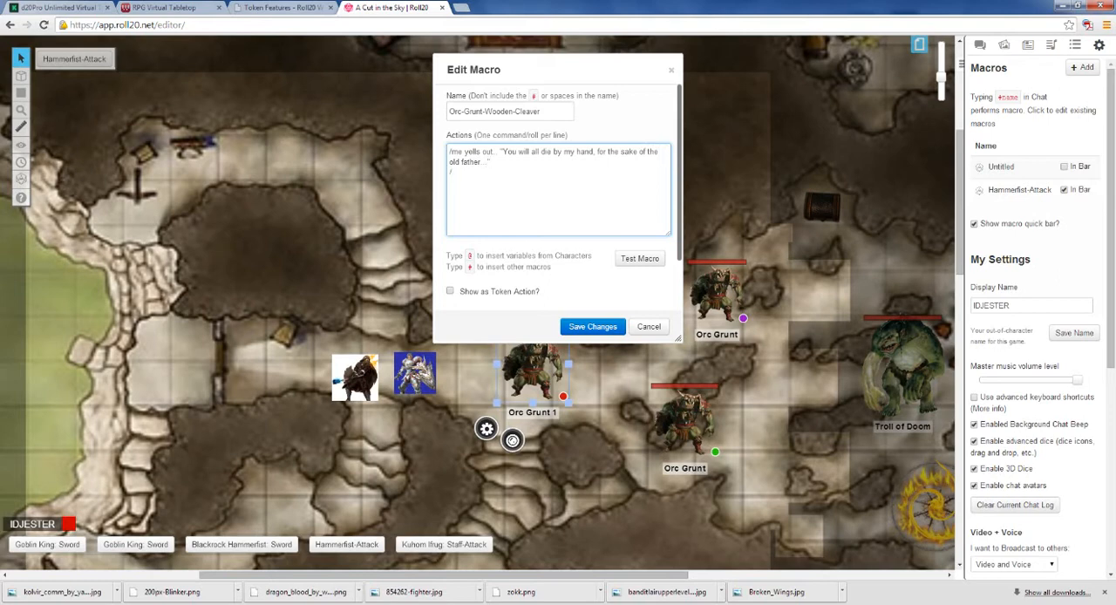
Step: Add two attack-roll lines of /r 1d20+4 below the orc's shout and save the macro
text(1d20+4)
drag(483, 173, 449, 173)
key(ctrl+c)
click(483, 172)
key(ctrl+v)
click(980, 44)
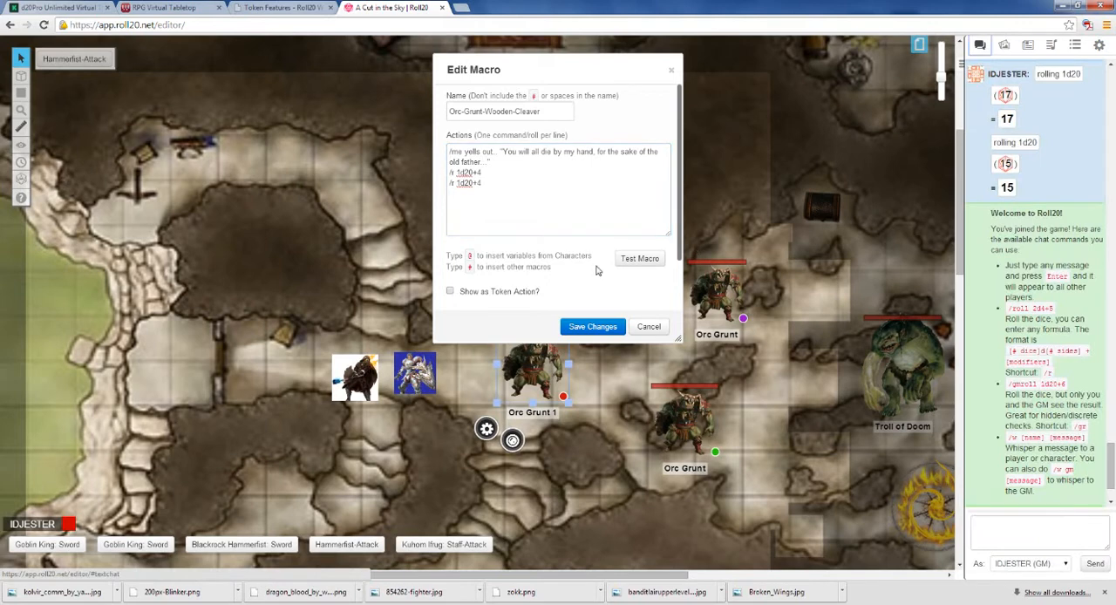
click(593, 327)
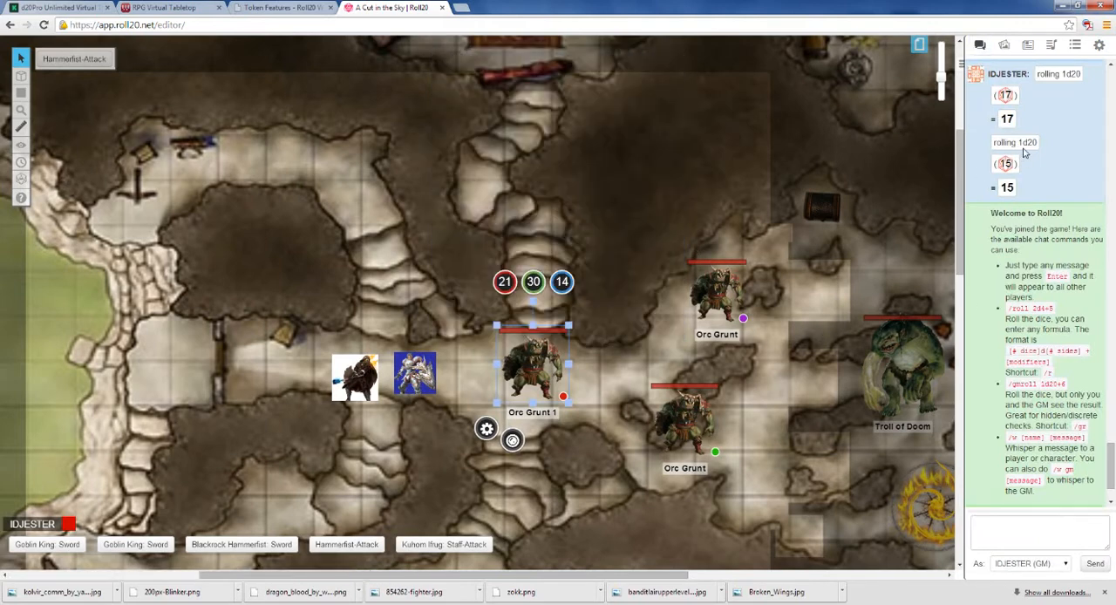
Step: Show the Orc-Grunt-Wooden-Cleaver macro in the quick bar, then test it and view its rolls in the chat
click(1097, 49)
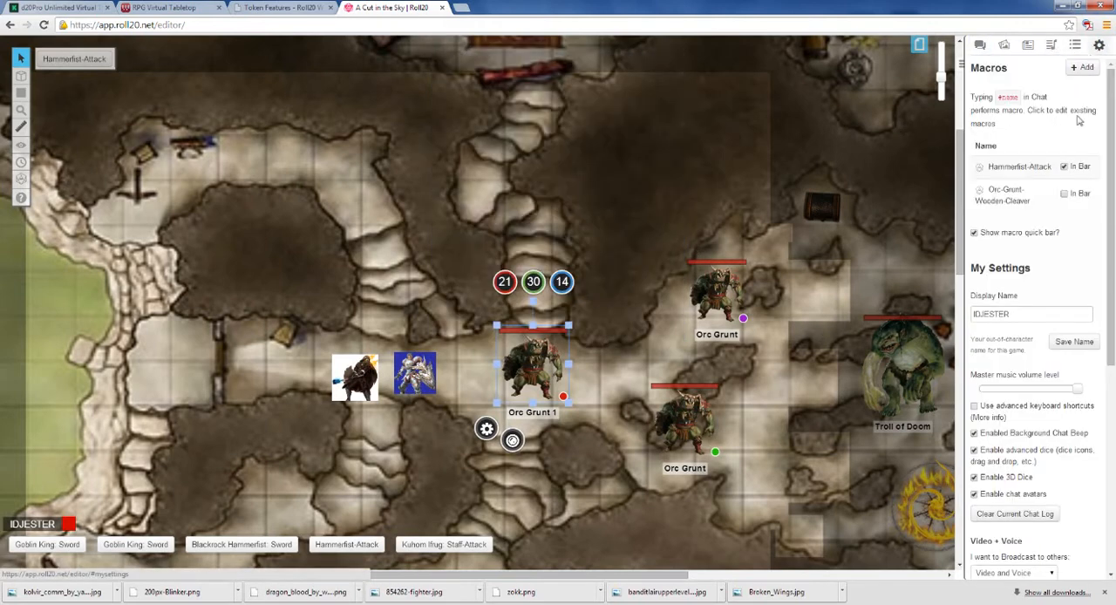
click(1064, 193)
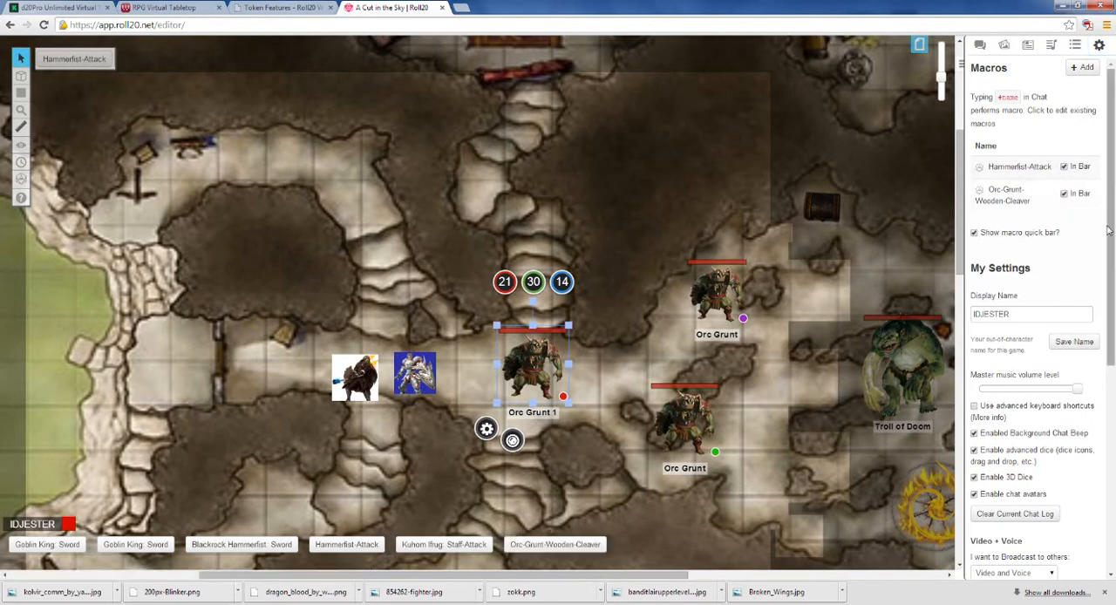
click(1027, 201)
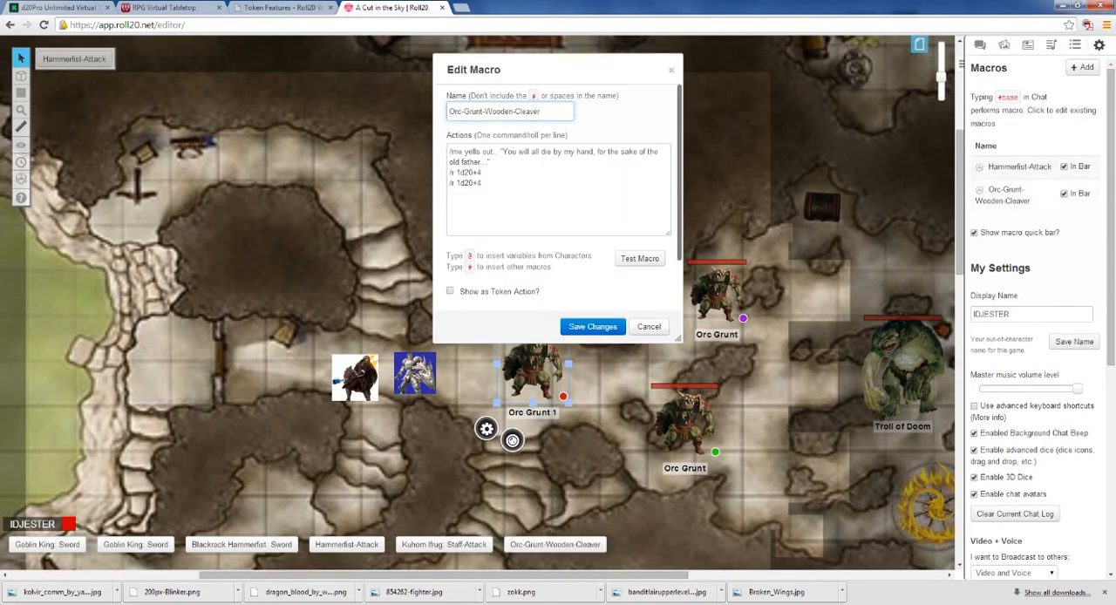
click(980, 44)
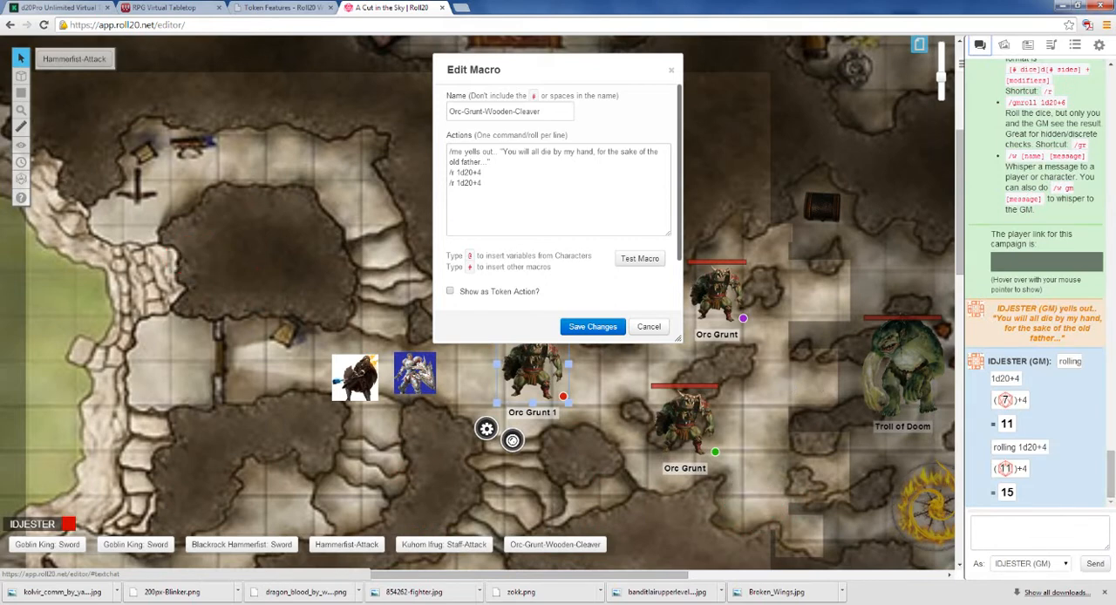
Step: Rename the journal character Kuhom Ifrug as Orc Grunt, save it, and save and close the open macro
click(1065, 565)
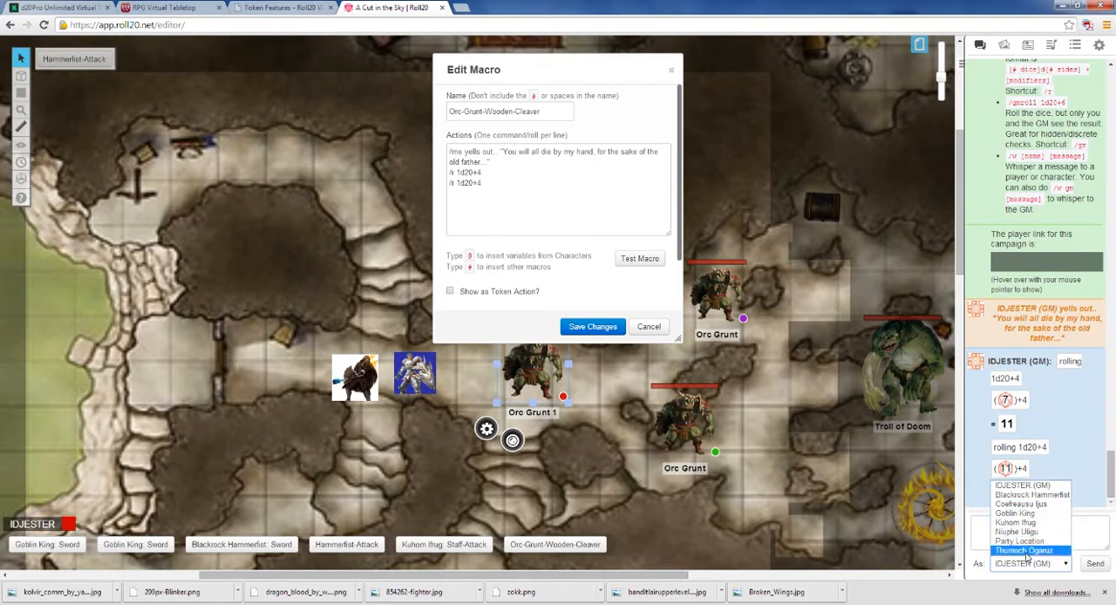
click(994, 494)
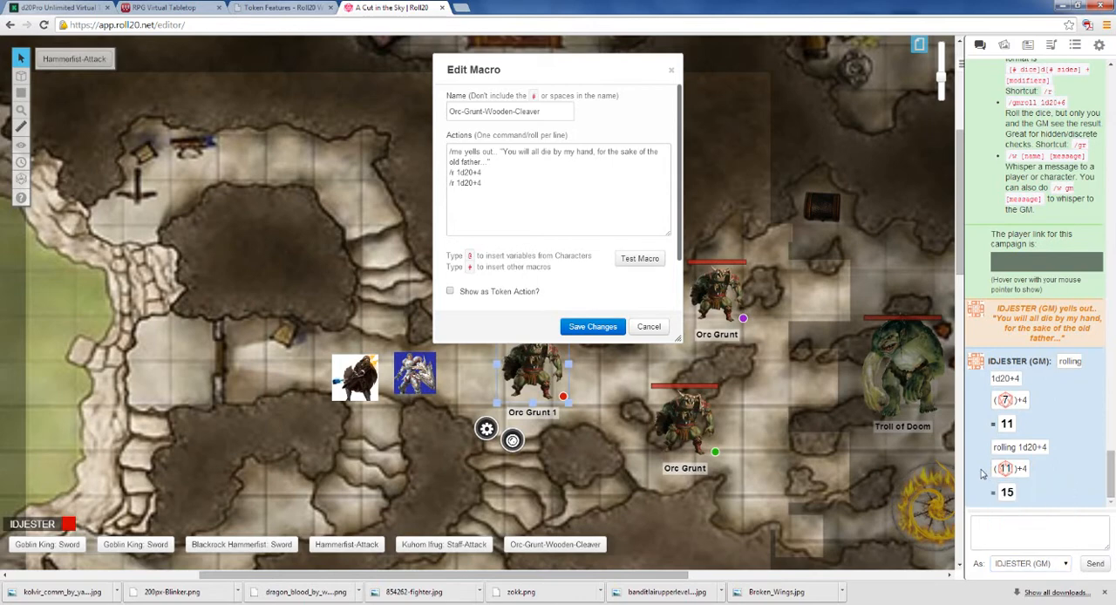
click(1004, 45)
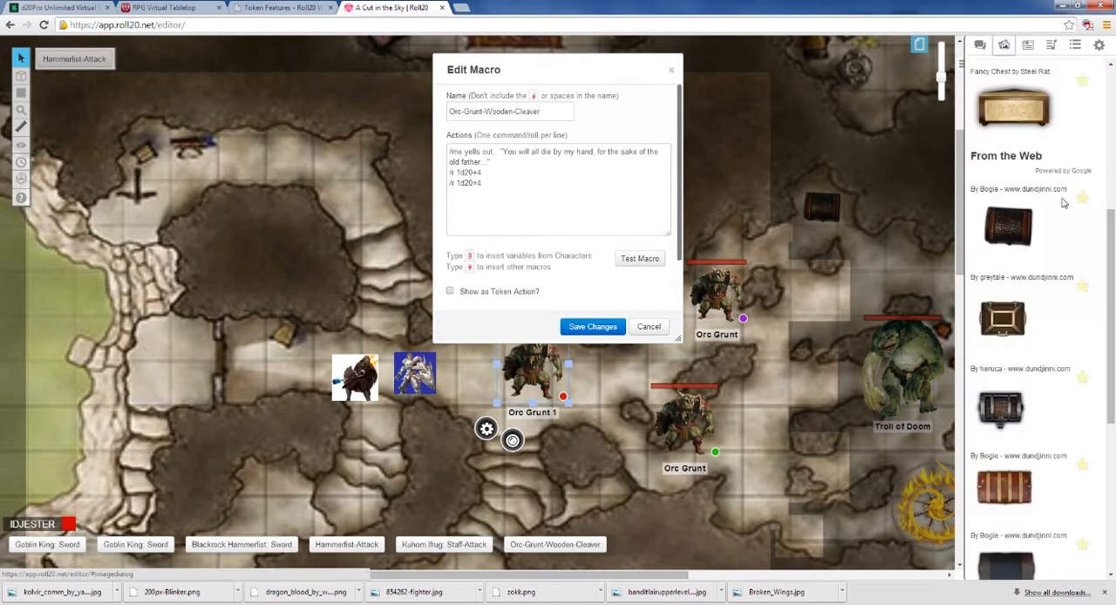
click(1028, 46)
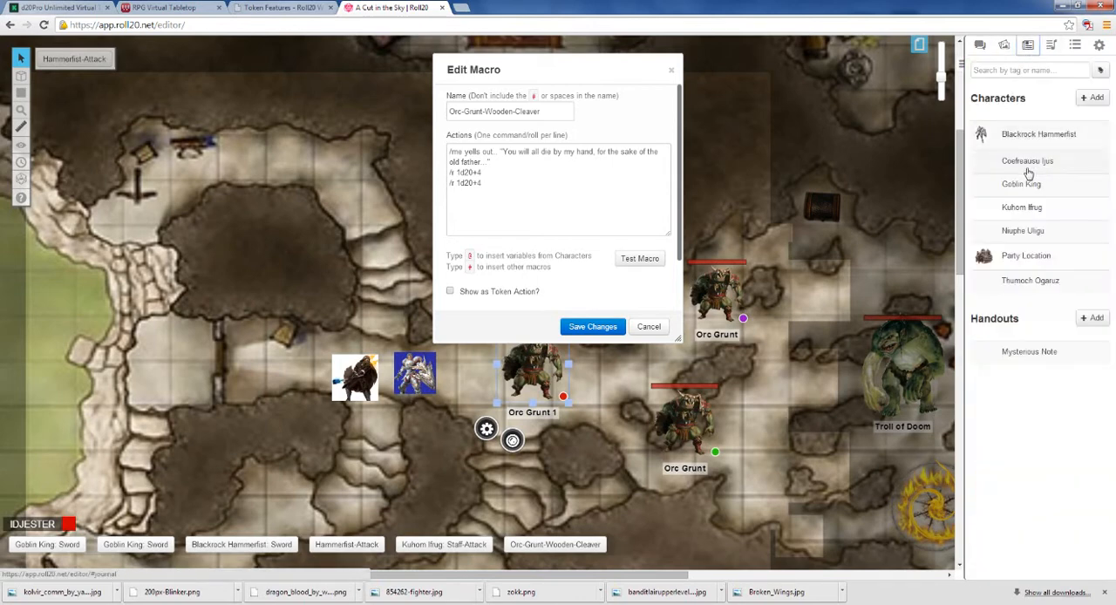
click(1018, 207)
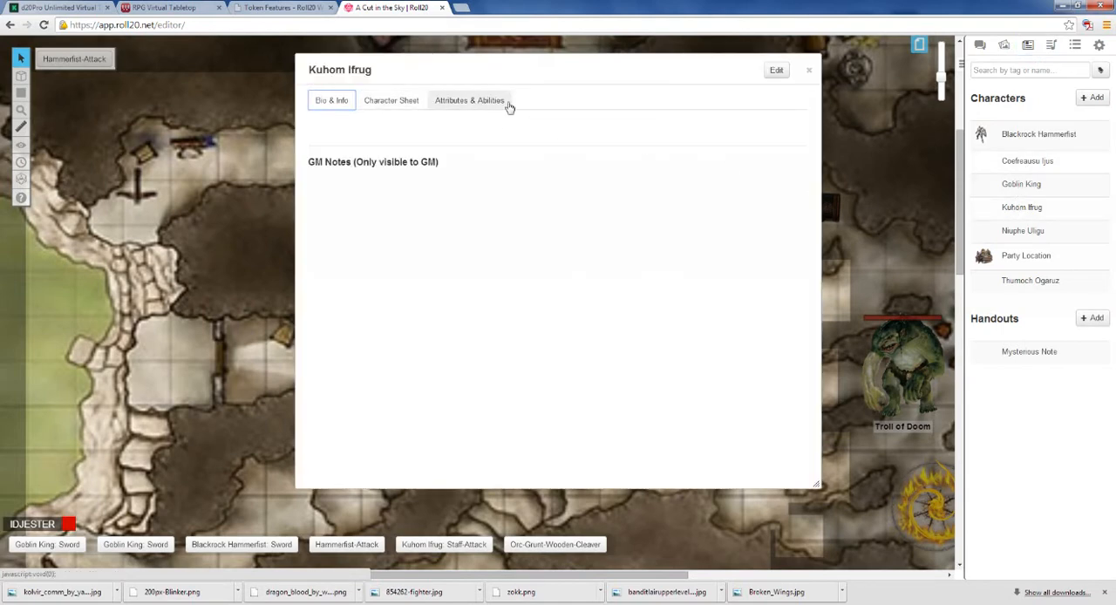
click(776, 70)
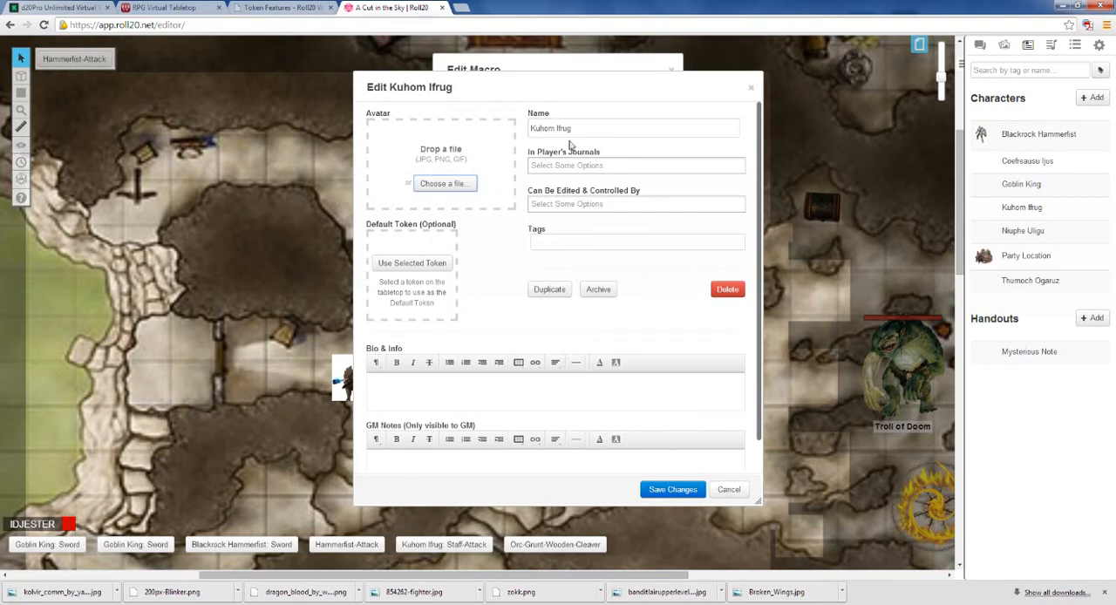
drag(572, 128, 503, 133)
text(O)
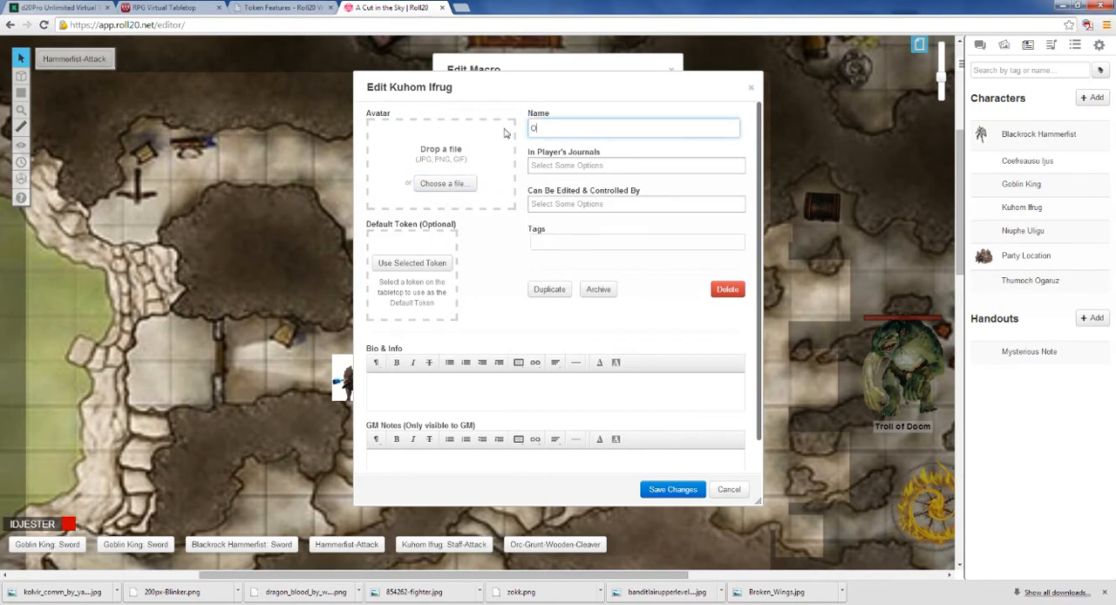
text(rc Grunt)
click(656, 490)
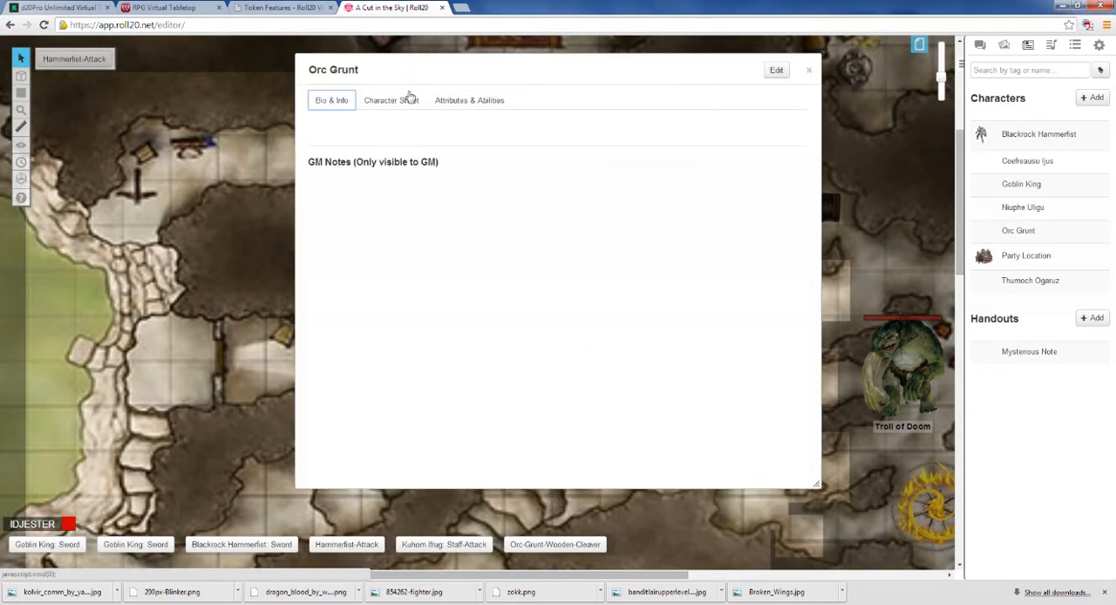
click(808, 70)
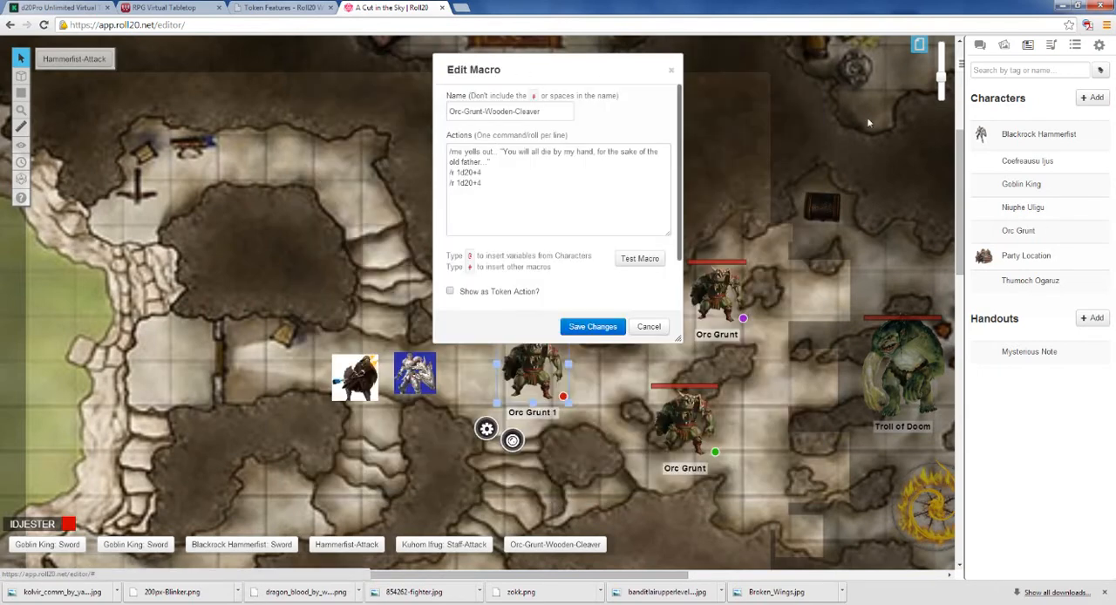
click(595, 331)
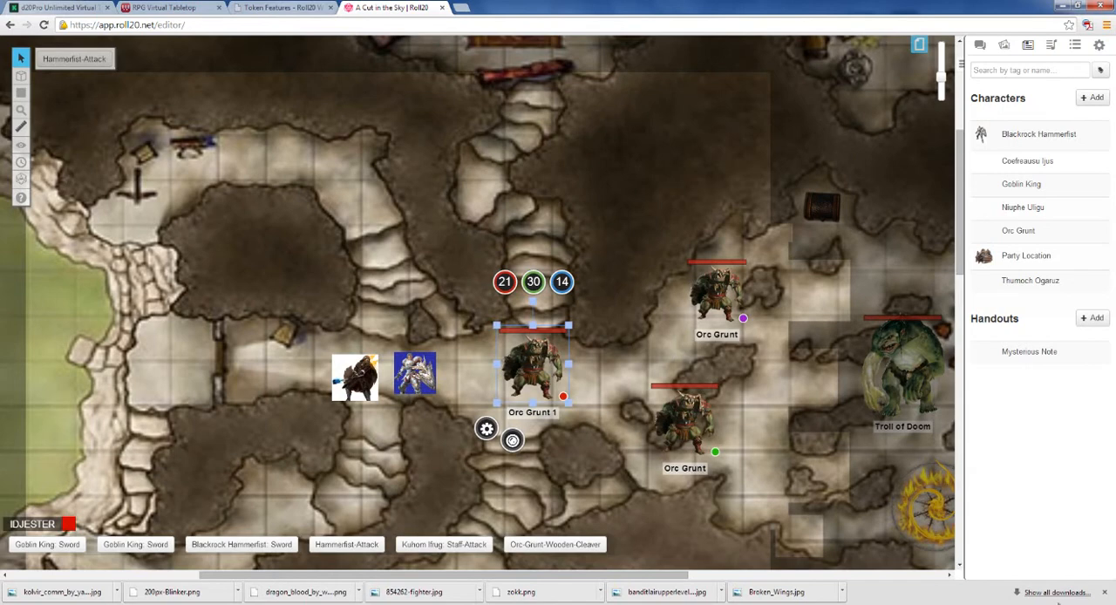
Step: Shrink the Orc Grunt 1 token slightly and place it directly beside the blue knight token
click(980, 44)
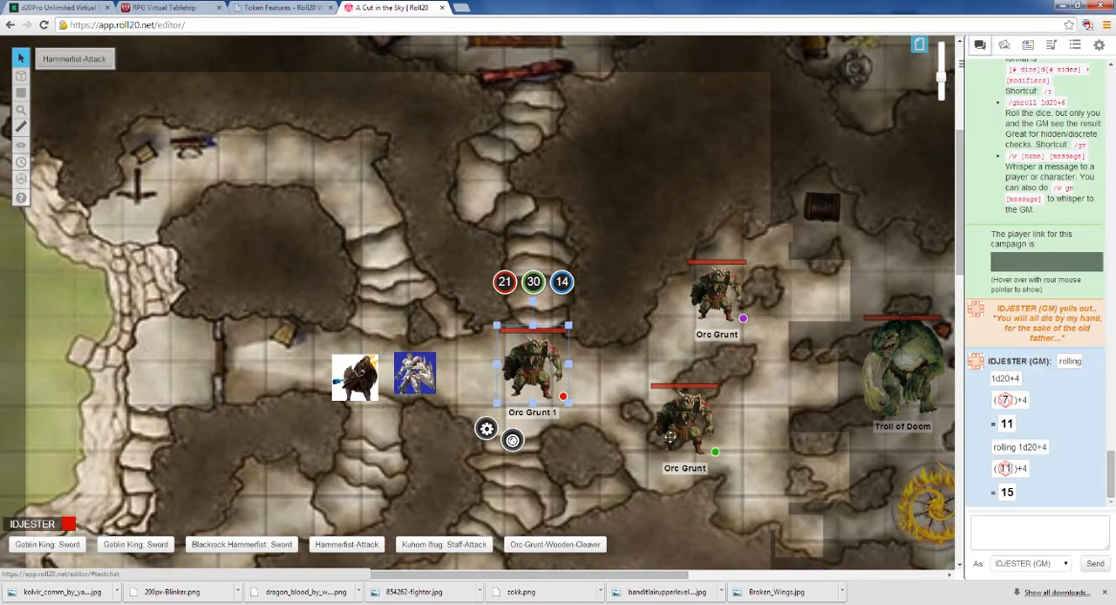
drag(568, 325, 434, 369)
click(416, 374)
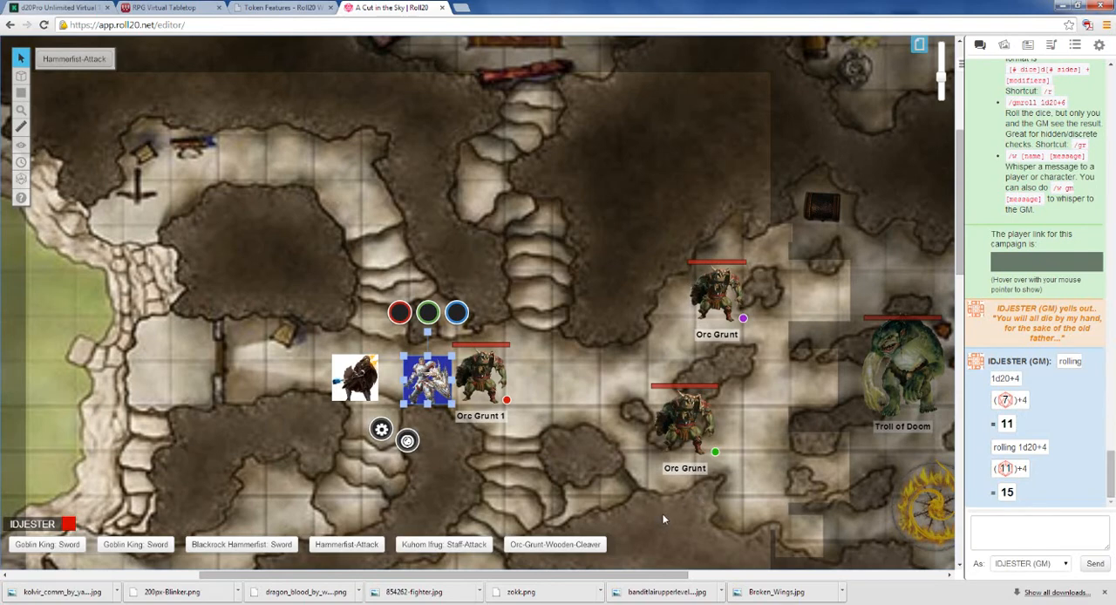
Step: Run the Orc-Grunt-Wooden-Cleaver macro as the GM, and run it again with the chat speaker set to Orc Grunt
click(544, 547)
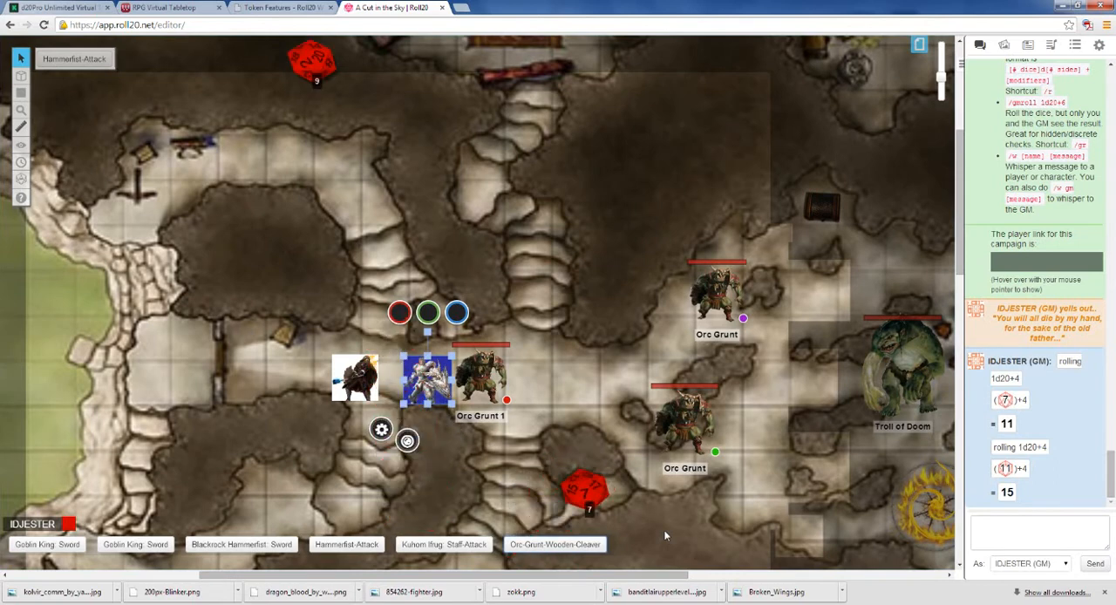
click(528, 547)
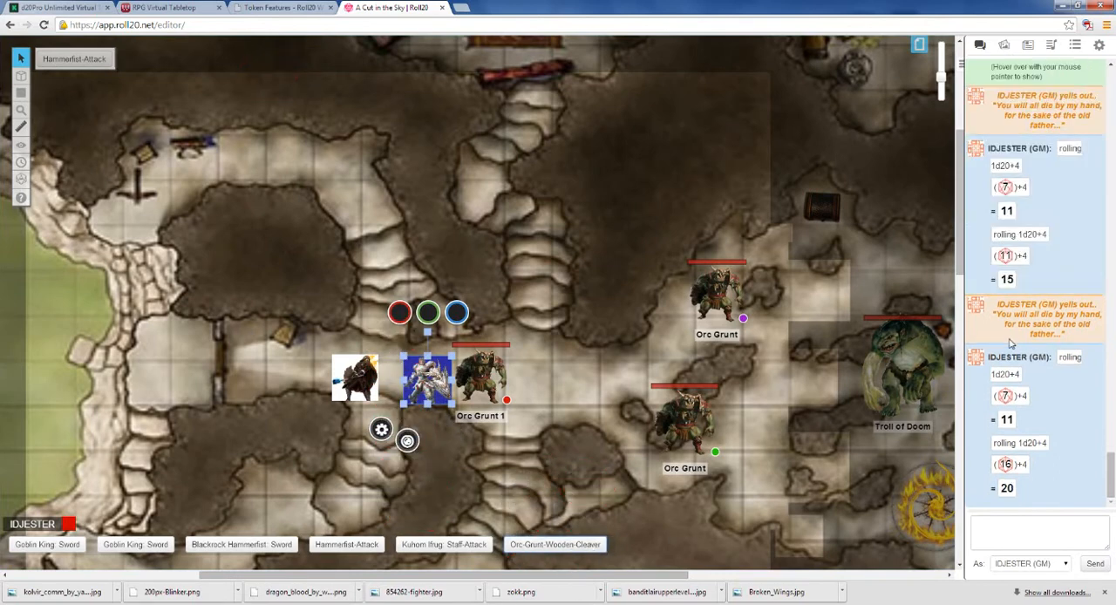
click(1068, 565)
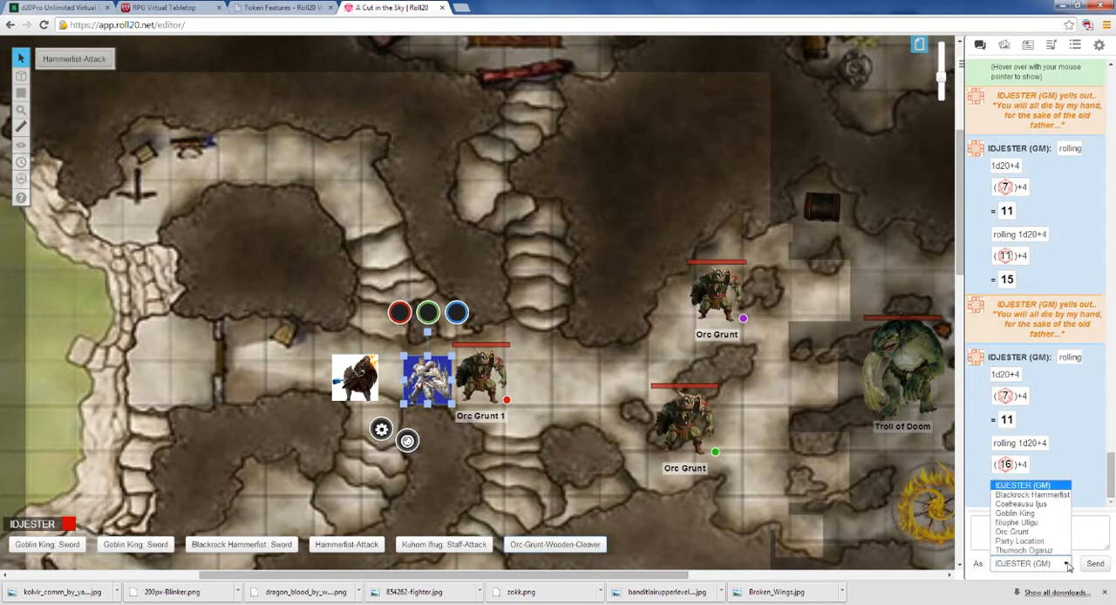
click(1014, 532)
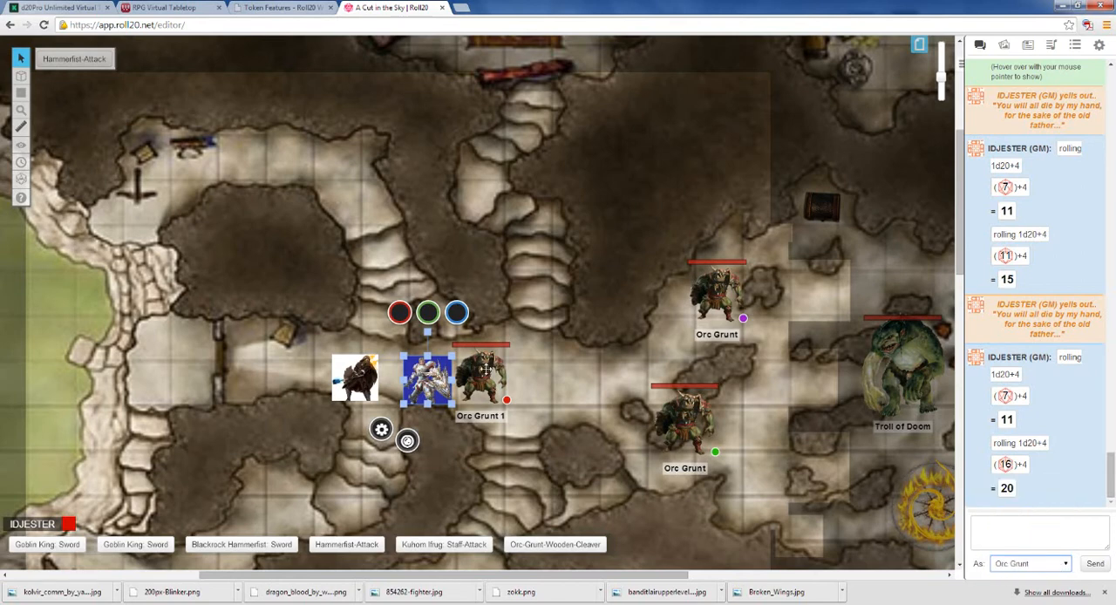
mouse_move(488, 369)
mouse_down()
mouse_move(654, 374)
mouse_move(490, 377)
mouse_up()
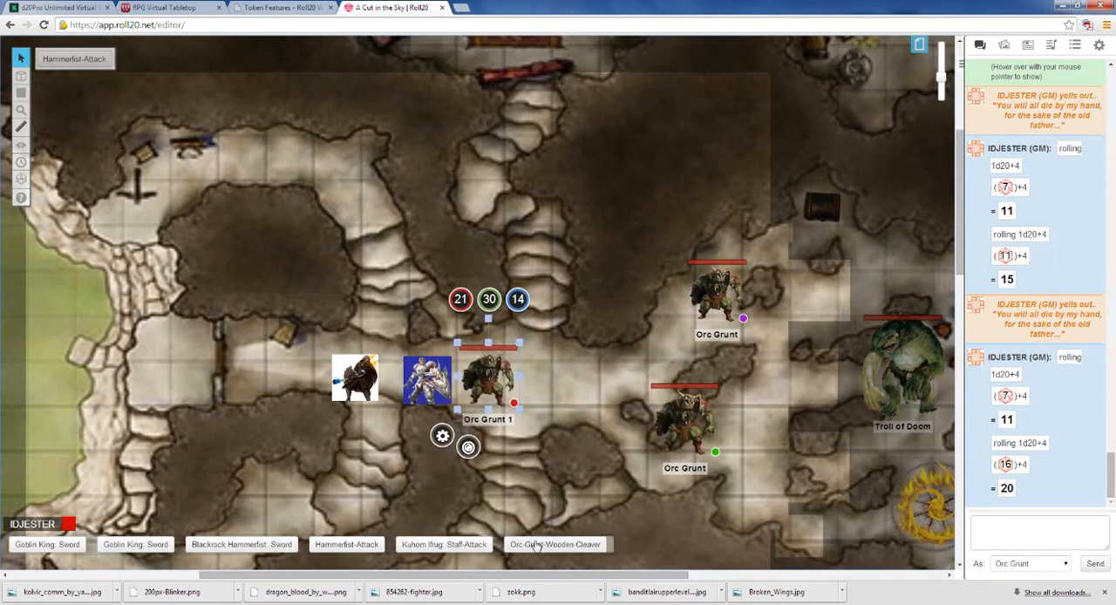
click(539, 546)
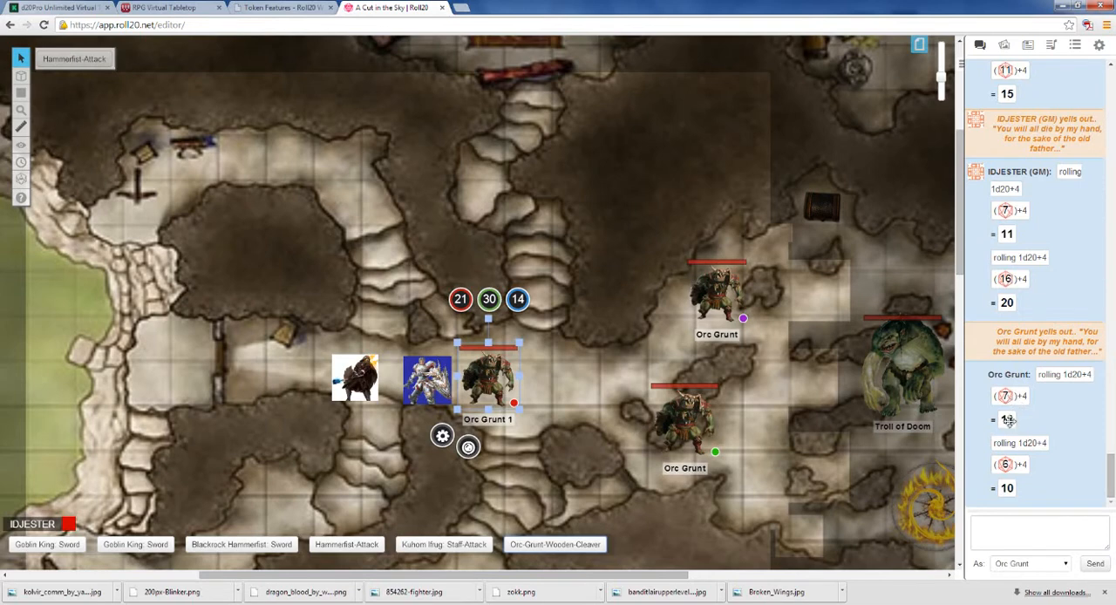
Step: Deselect the tokens on the cave map and switch to the Start page with the regional overland map
click(426, 389)
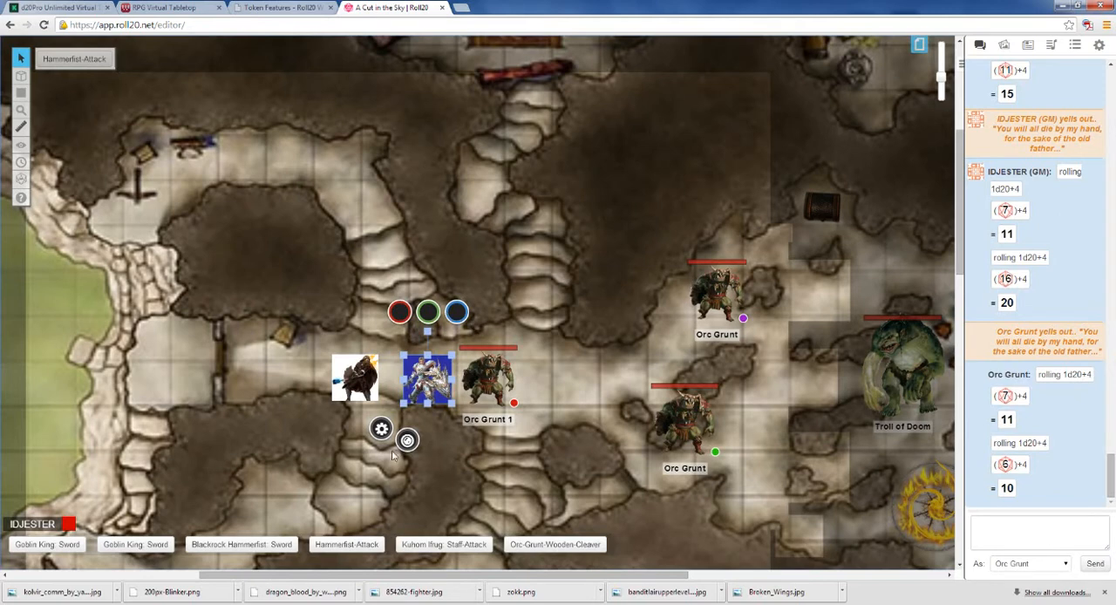
click(501, 470)
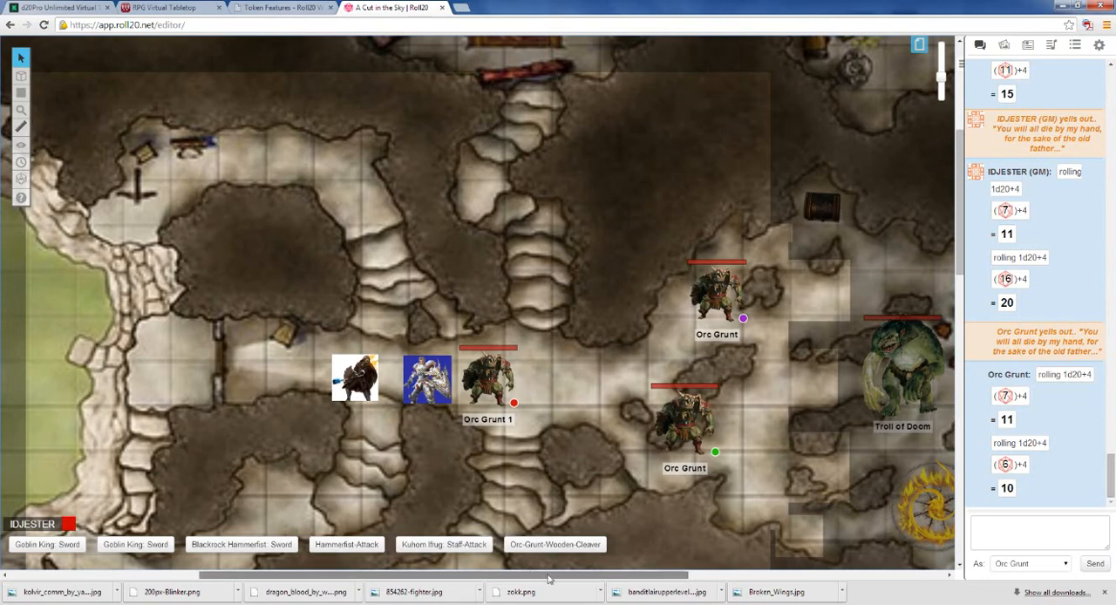
drag(530, 573, 674, 572)
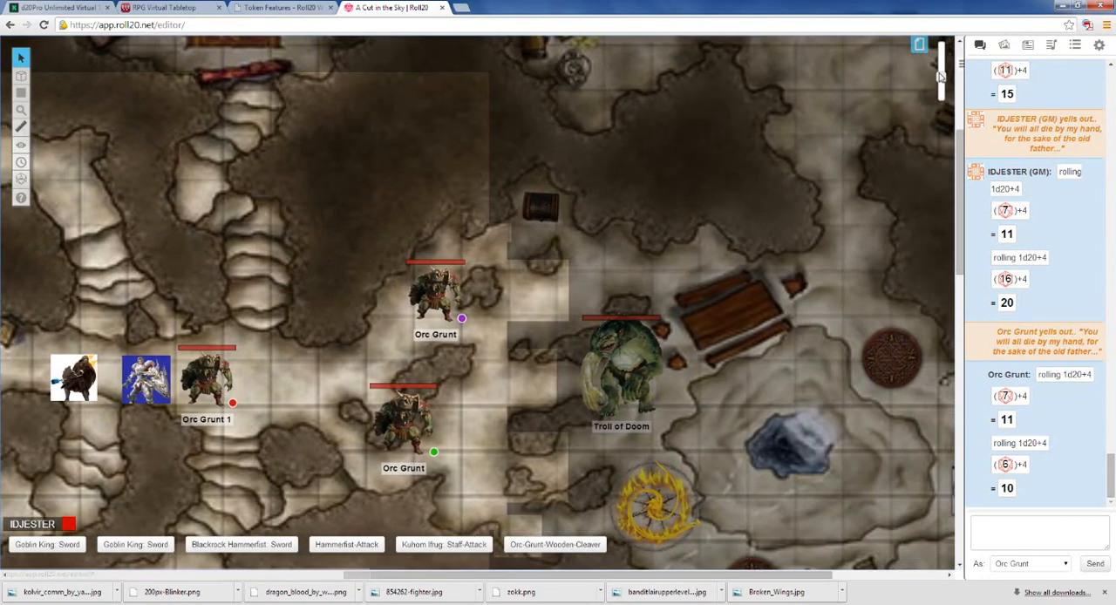
drag(940, 77, 940, 88)
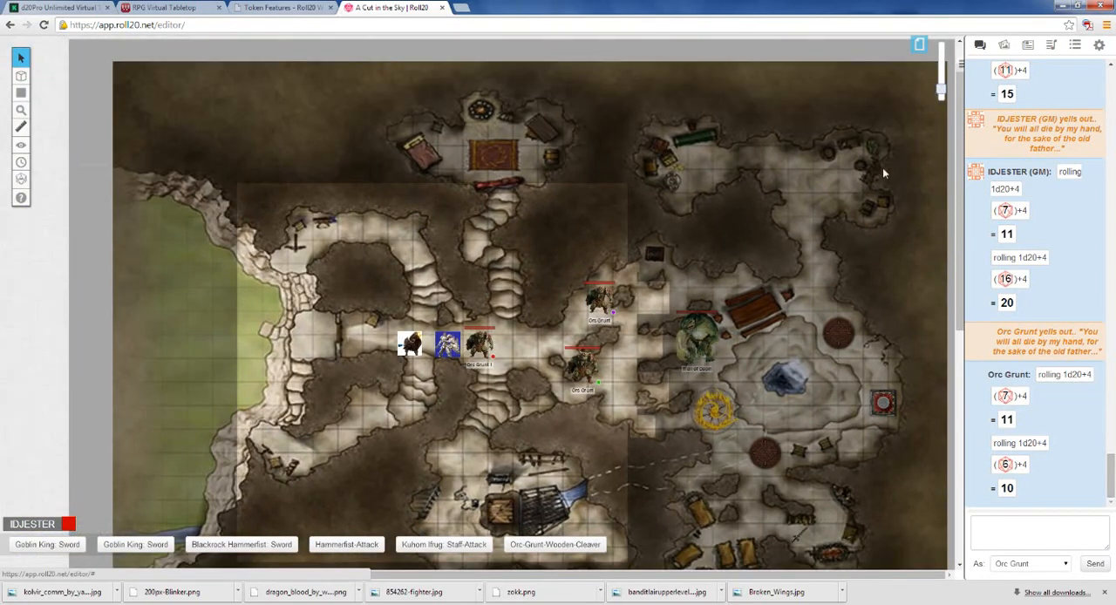
click(919, 43)
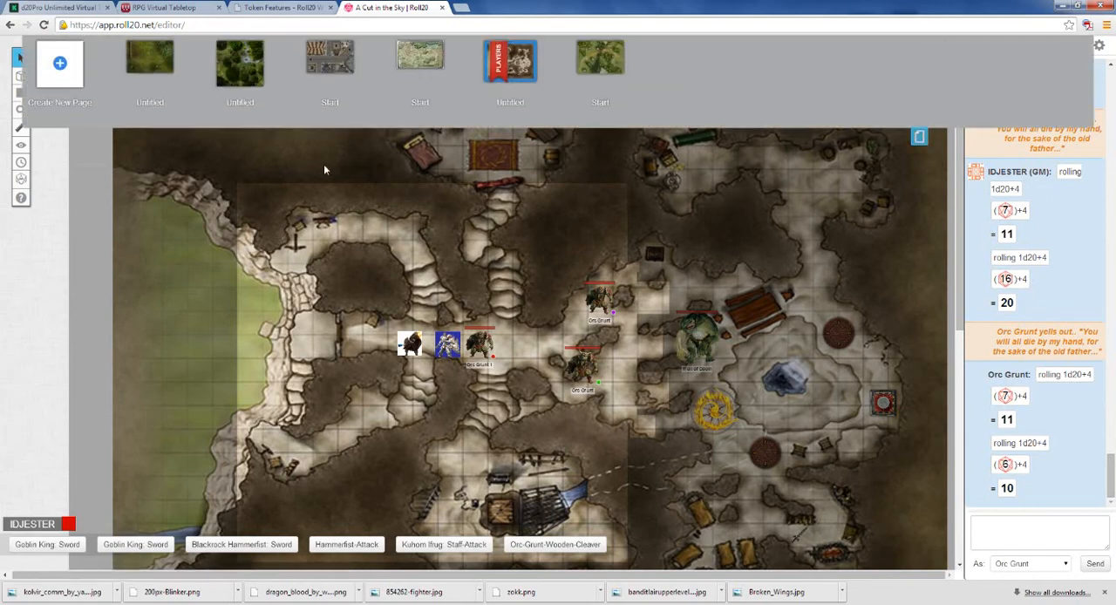
click(417, 58)
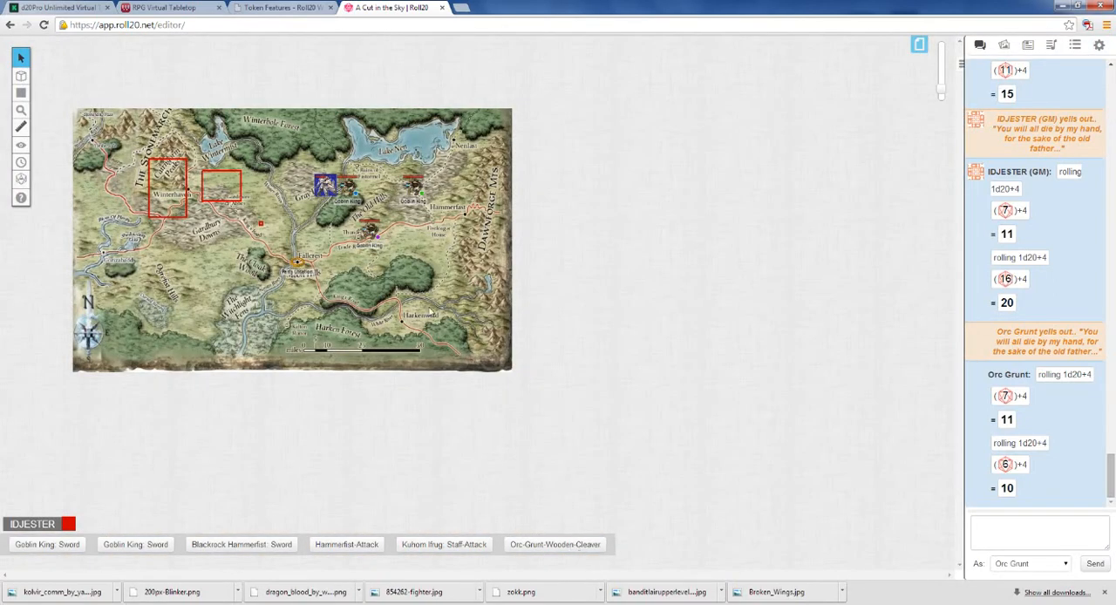
Step: Clear all drawings, including the red rectangles, from the regional map page
mouse_move(24, 82)
mouse_move(21, 126)
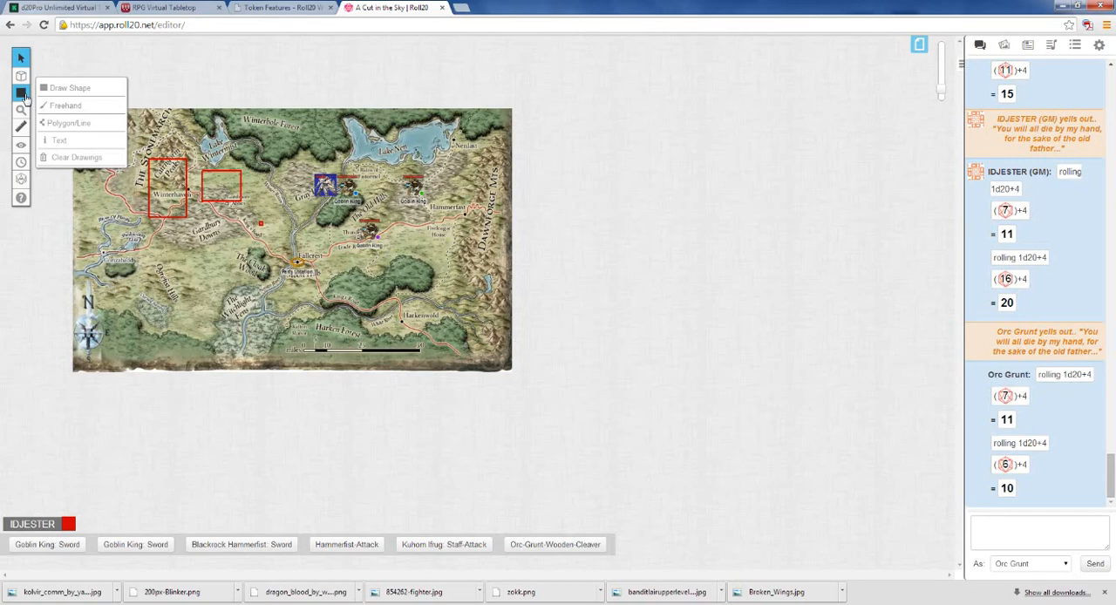
click(65, 155)
click(572, 346)
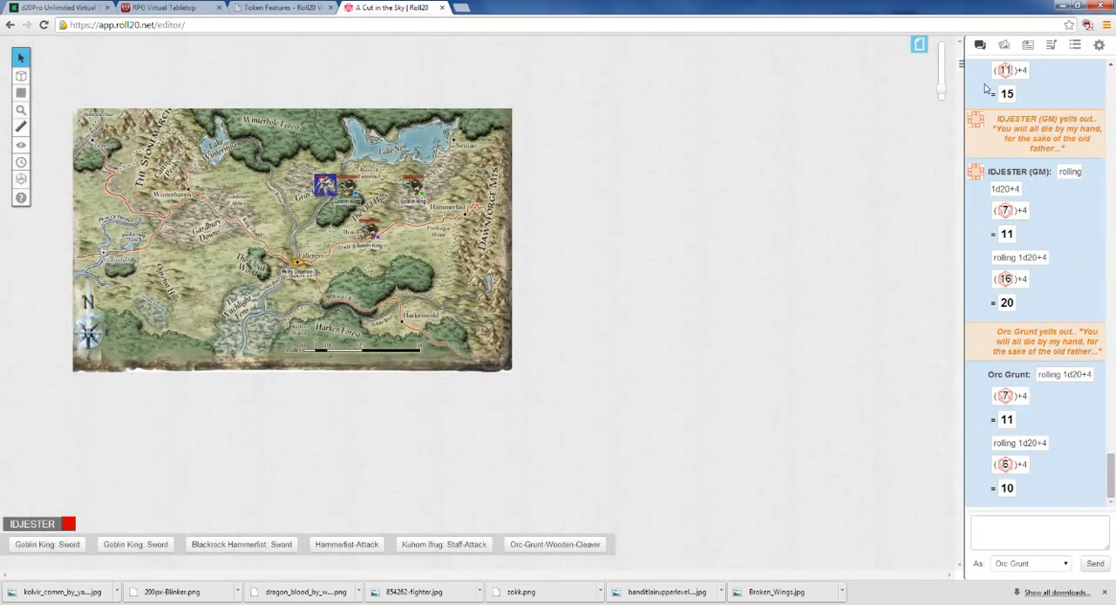
Step: Delete the knight token and the three Goblin King tokens from the regional map
drag(948, 97, 944, 78)
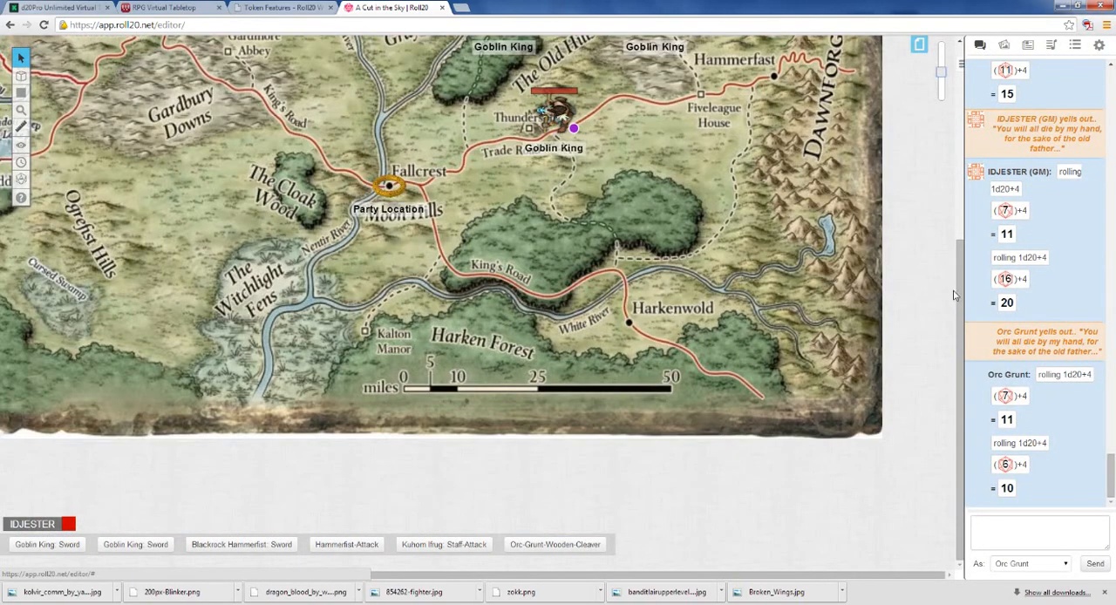
drag(958, 252, 956, 136)
click(449, 163)
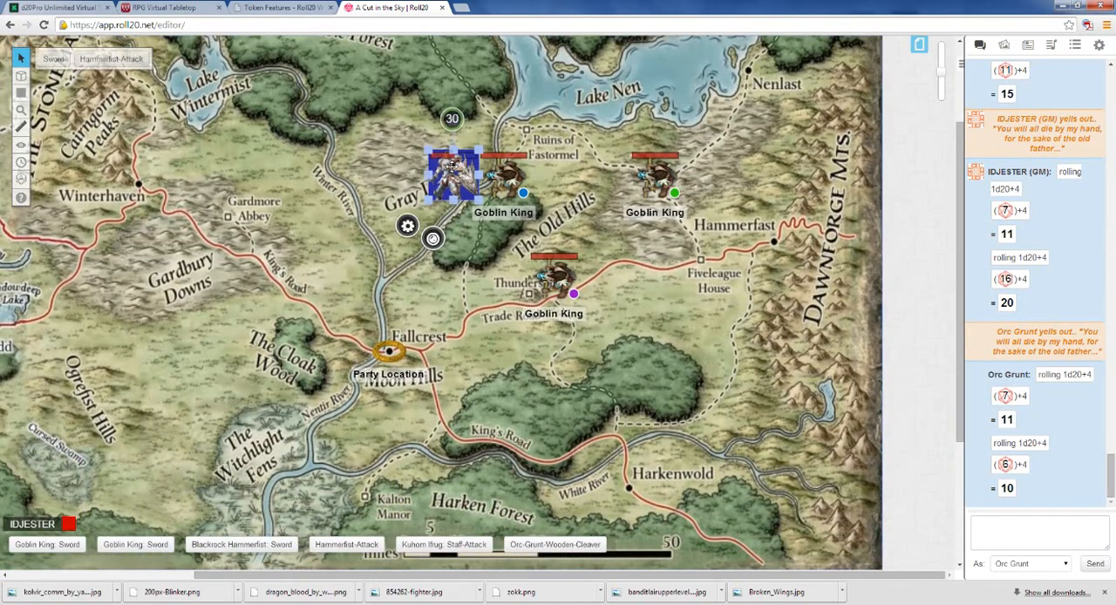
key(Delete)
click(498, 176)
key(Delete)
click(551, 277)
key(Delete)
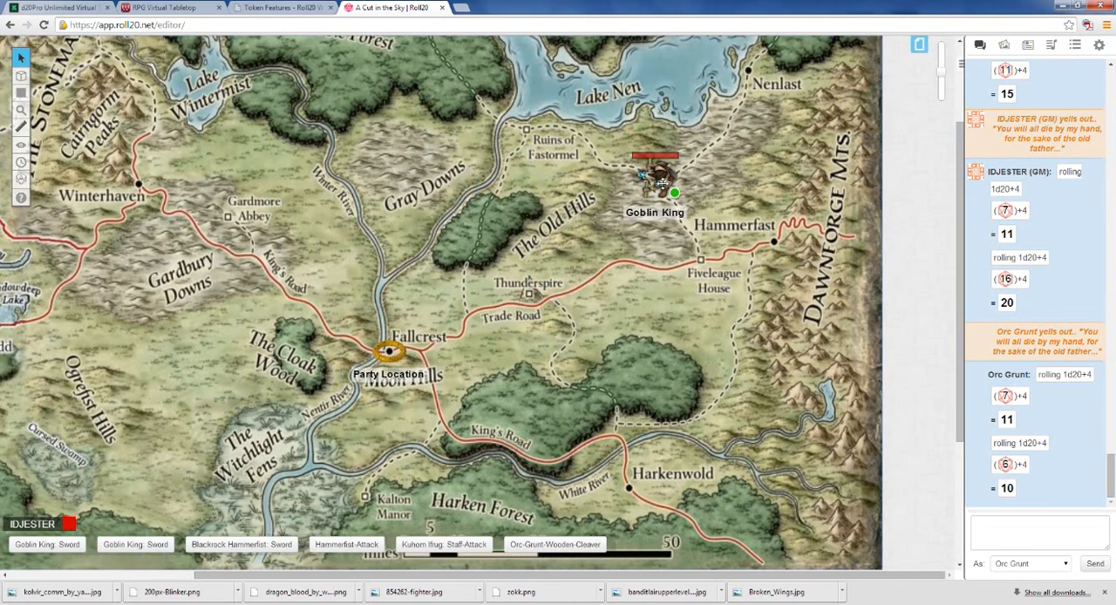
click(656, 176)
key(Delete)
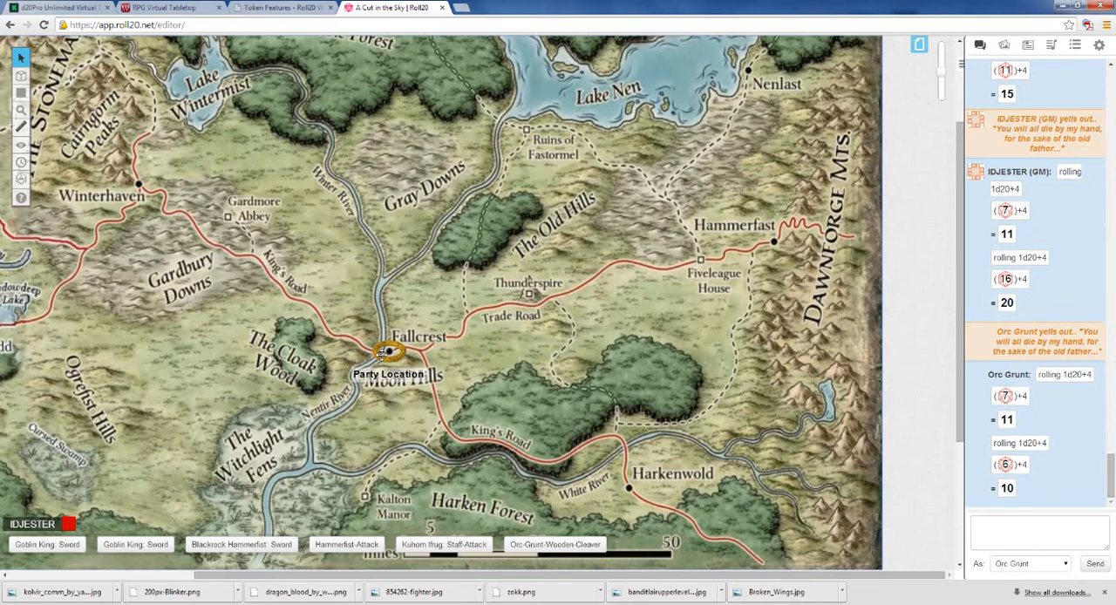
Step: Move the Party Location token just east of Fallcrest and reassign the players to the regional map's Start page
drag(388, 350, 454, 336)
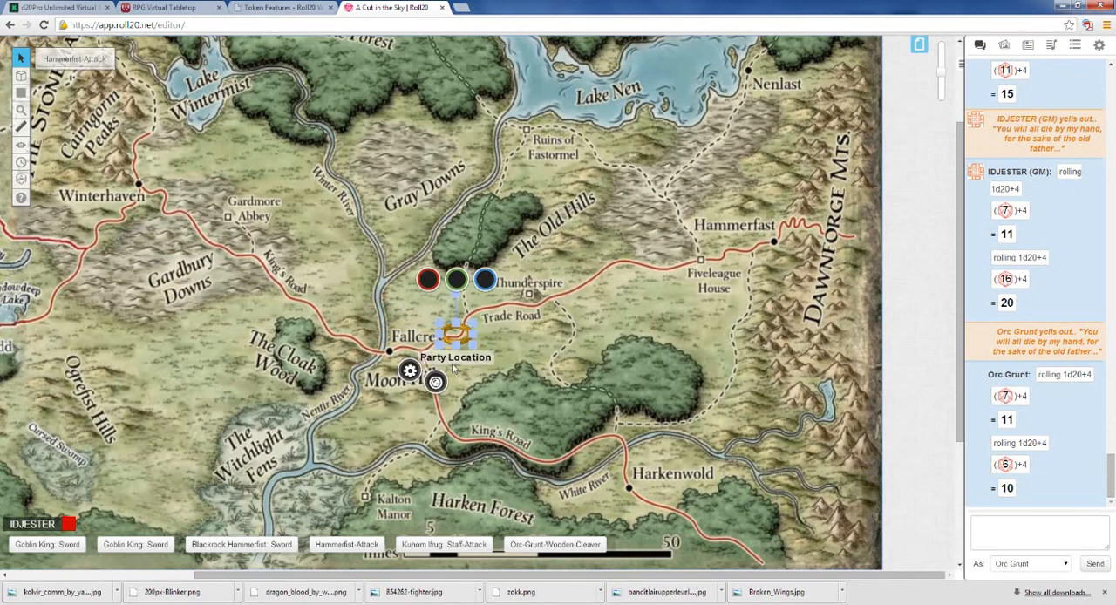
click(919, 43)
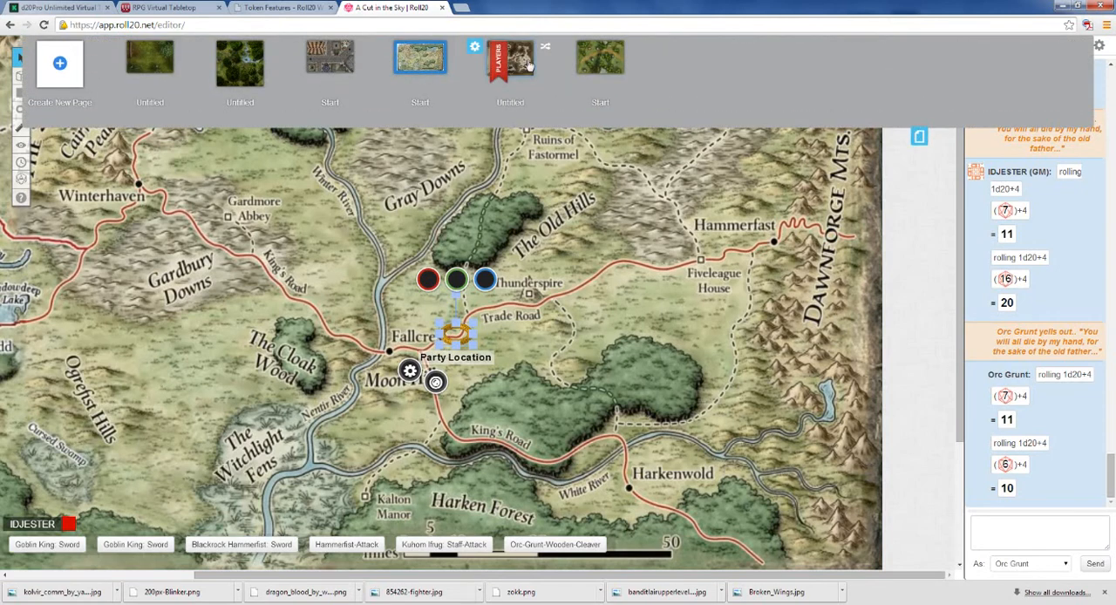
drag(498, 59, 420, 61)
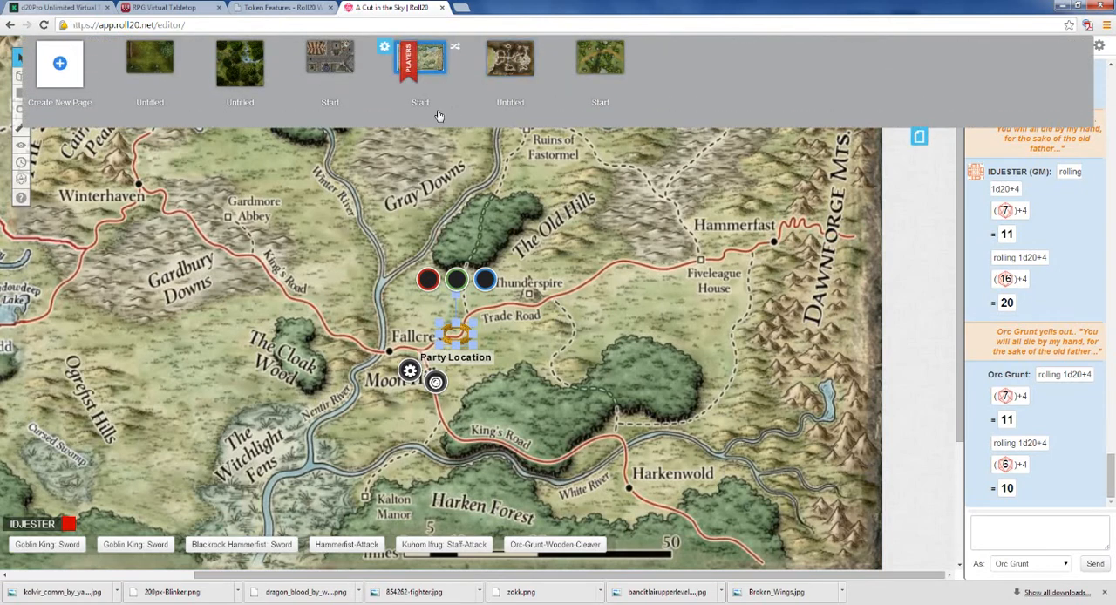
click(918, 139)
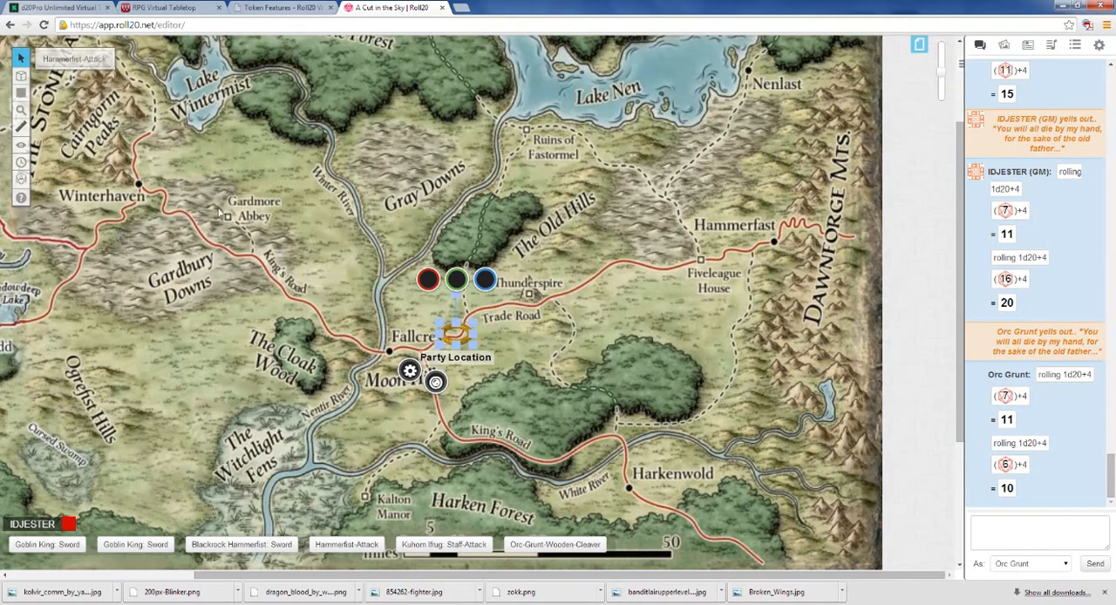
Step: Move the Party Location token north off the Trade Road, between Fallcrest and the forest by The Old Hills, and deselect it
click(536, 417)
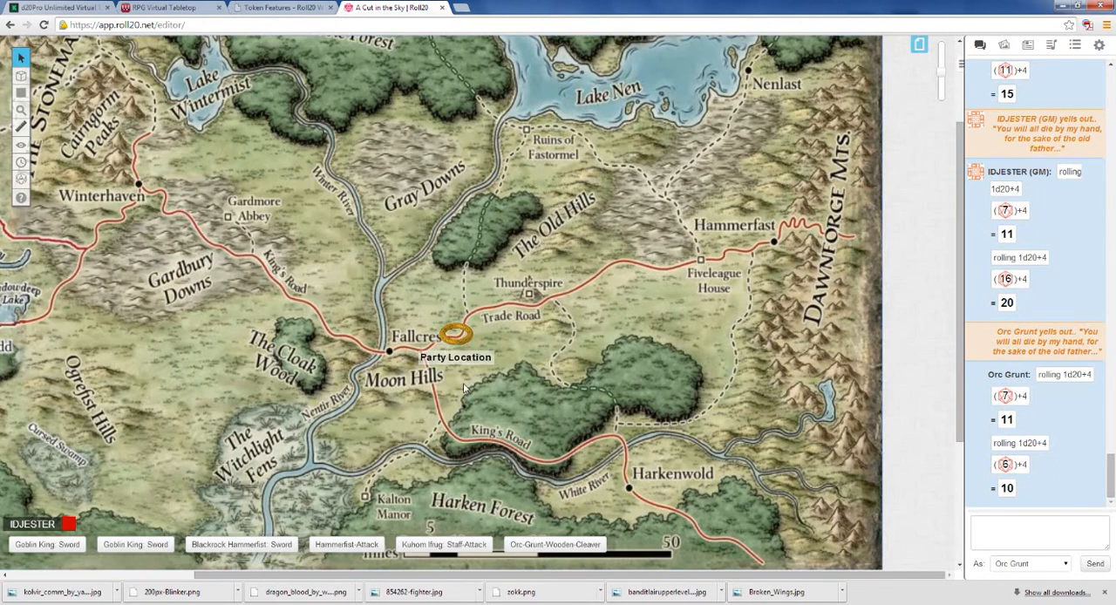
click(458, 331)
drag(466, 315, 474, 277)
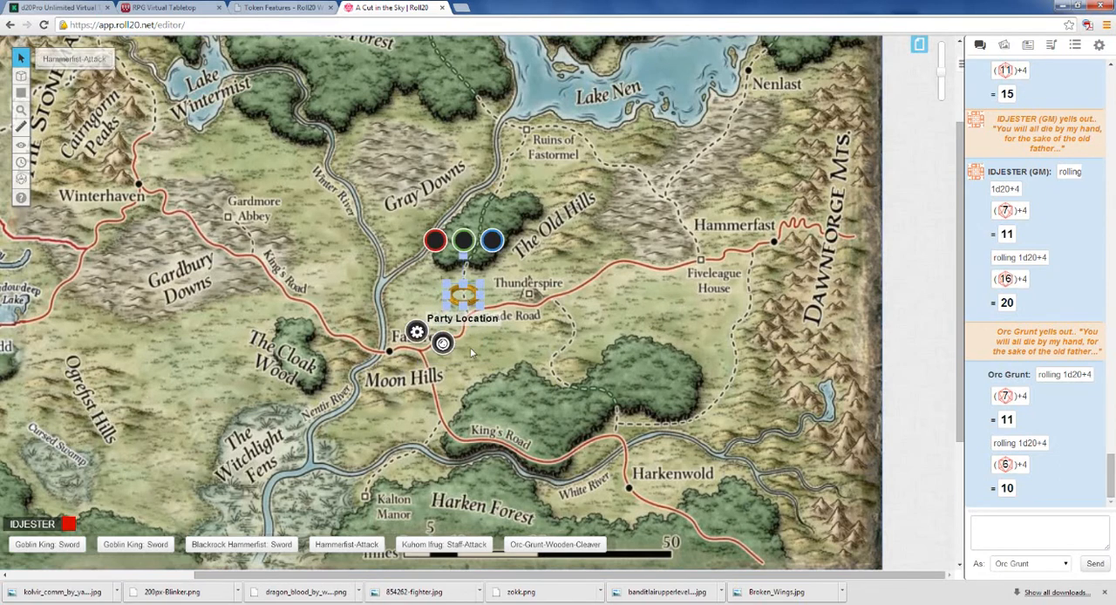
click(487, 355)
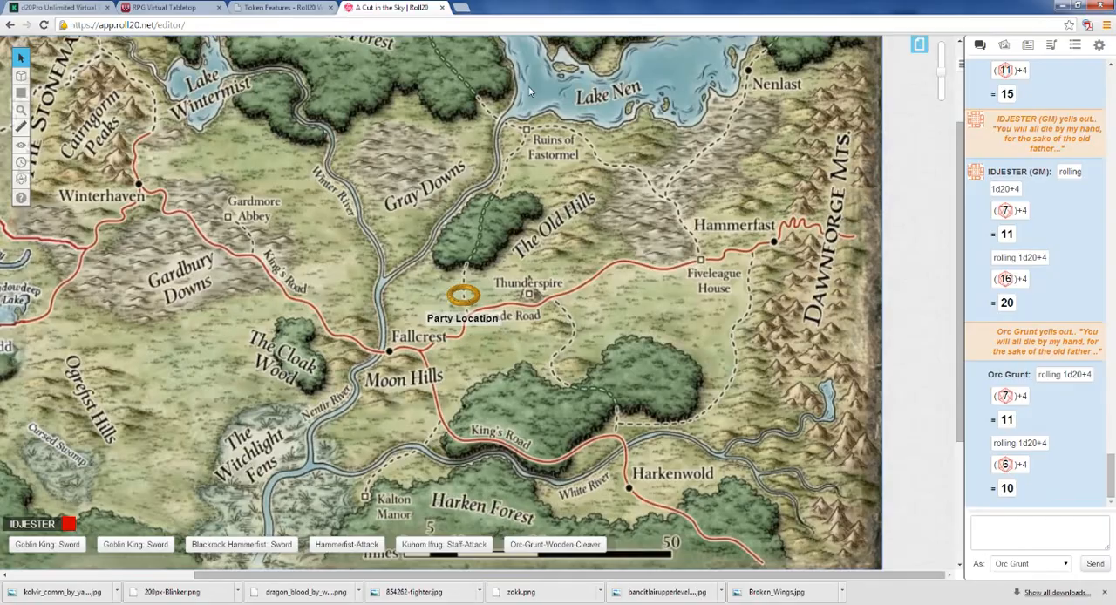
Step: Reveal the desktop behind the browser, shift the ring image file slightly aside, and maximize the browser again
double_click(553, 11)
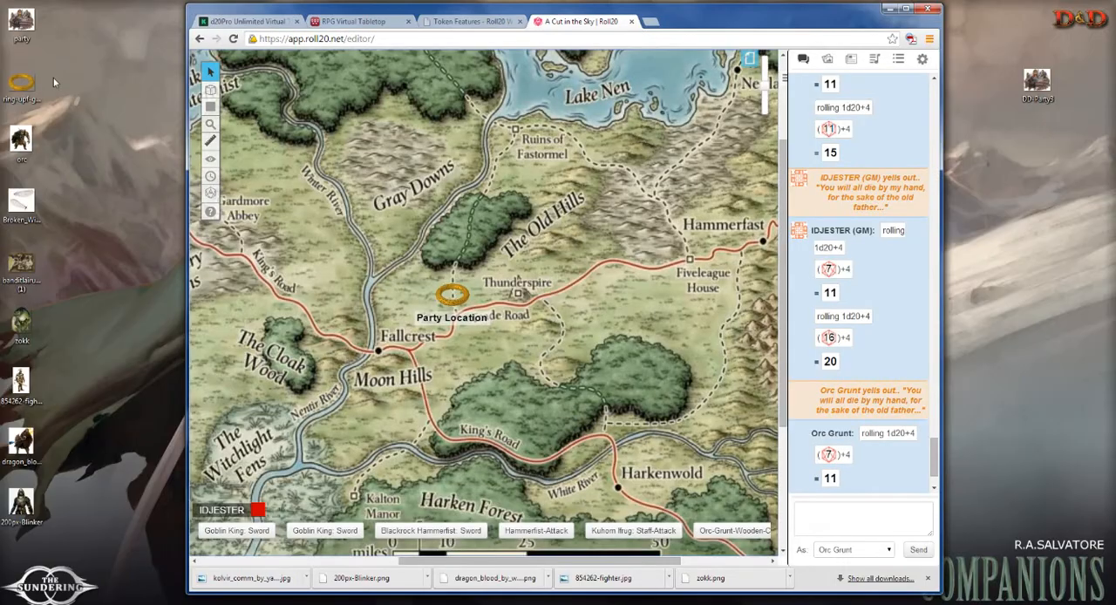
drag(33, 92, 73, 92)
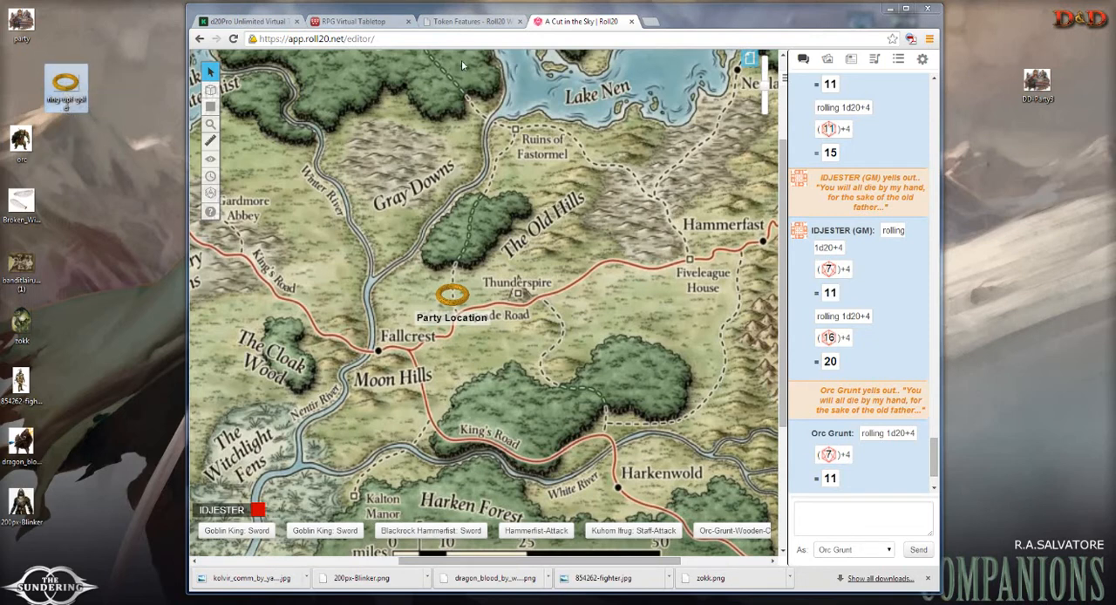
double_click(691, 21)
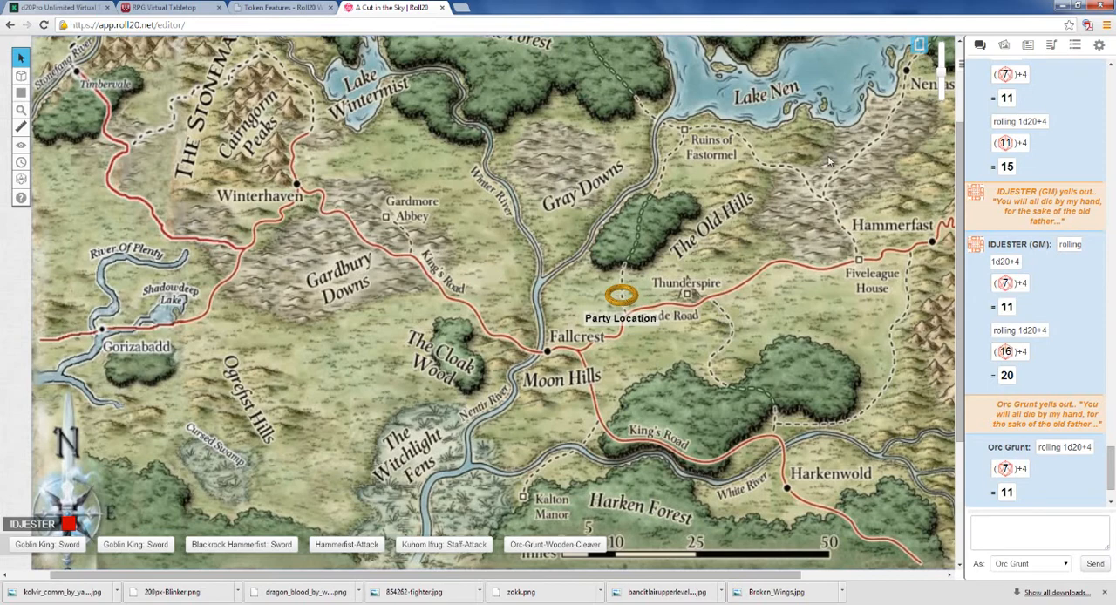
Step: Review the Party Location journal character's bio, character sheet and attributes, and check the settings of its token on the map
click(1005, 45)
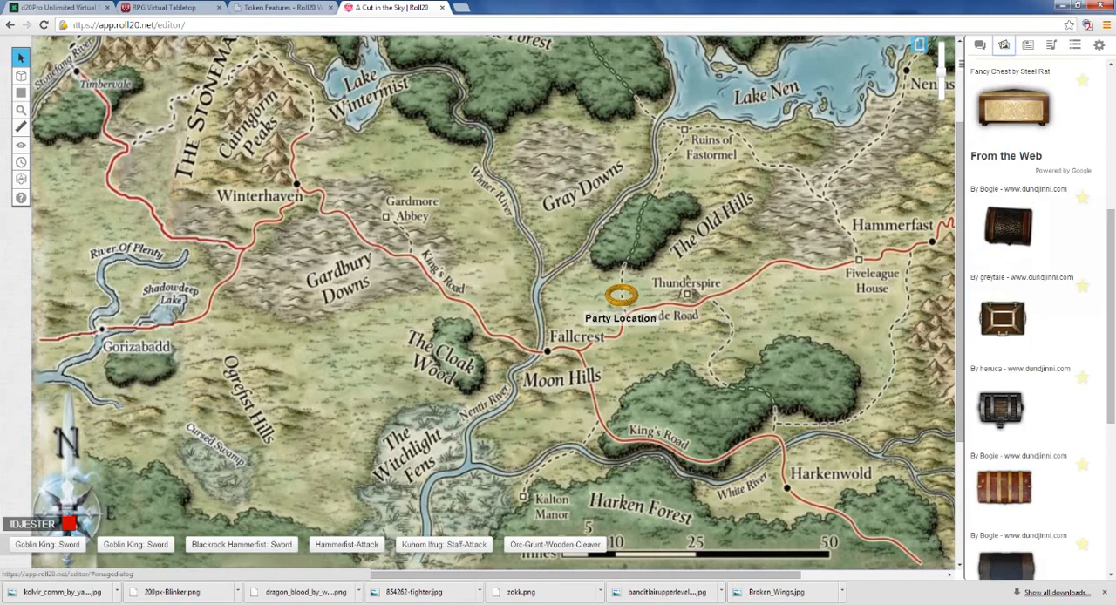
click(1027, 46)
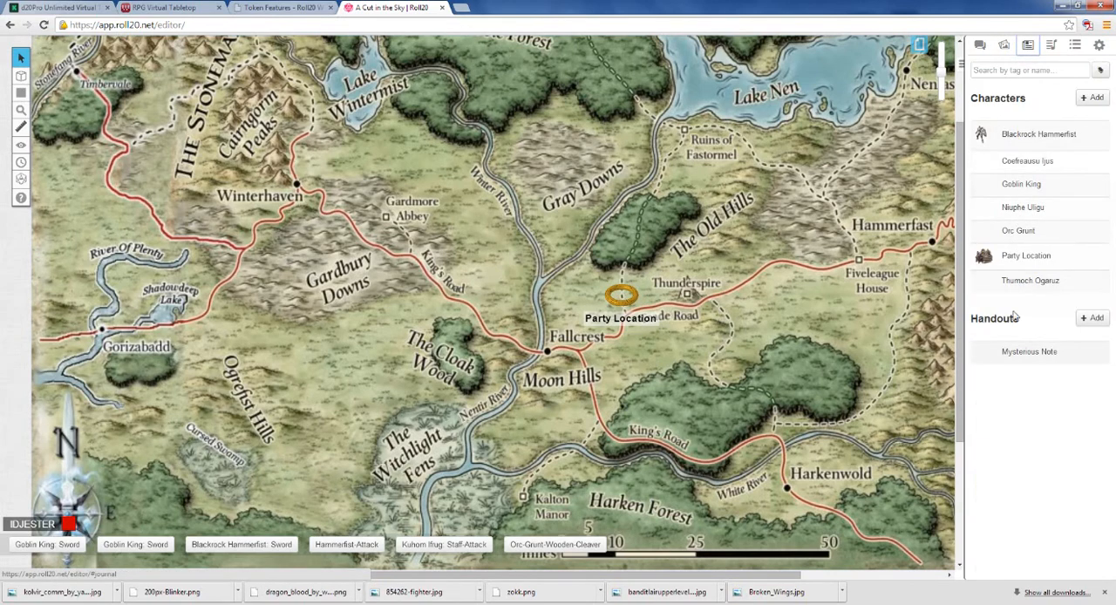
click(1022, 255)
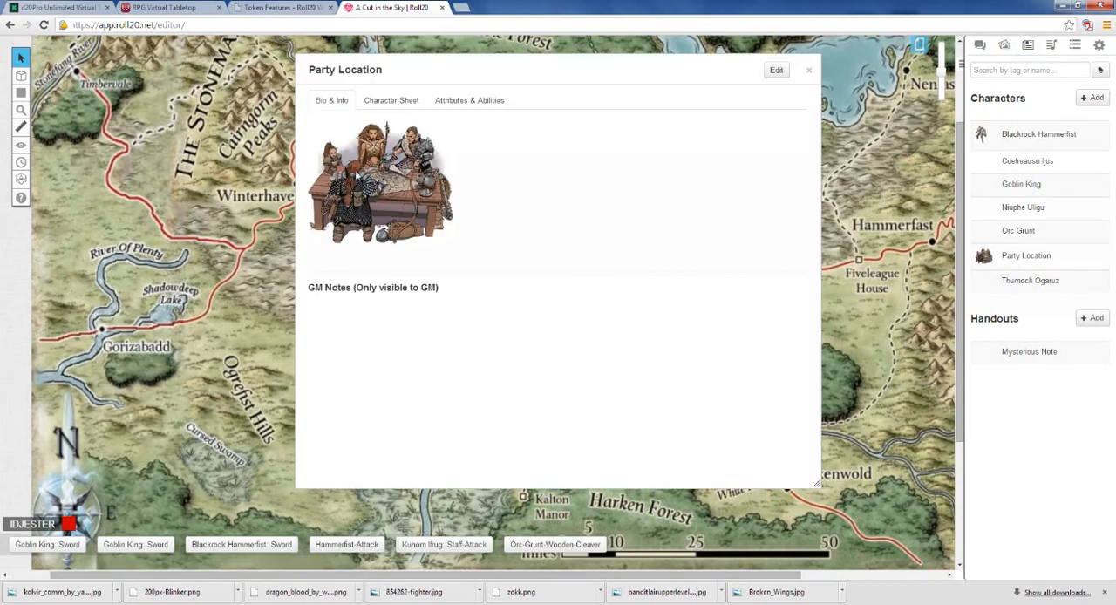
click(385, 101)
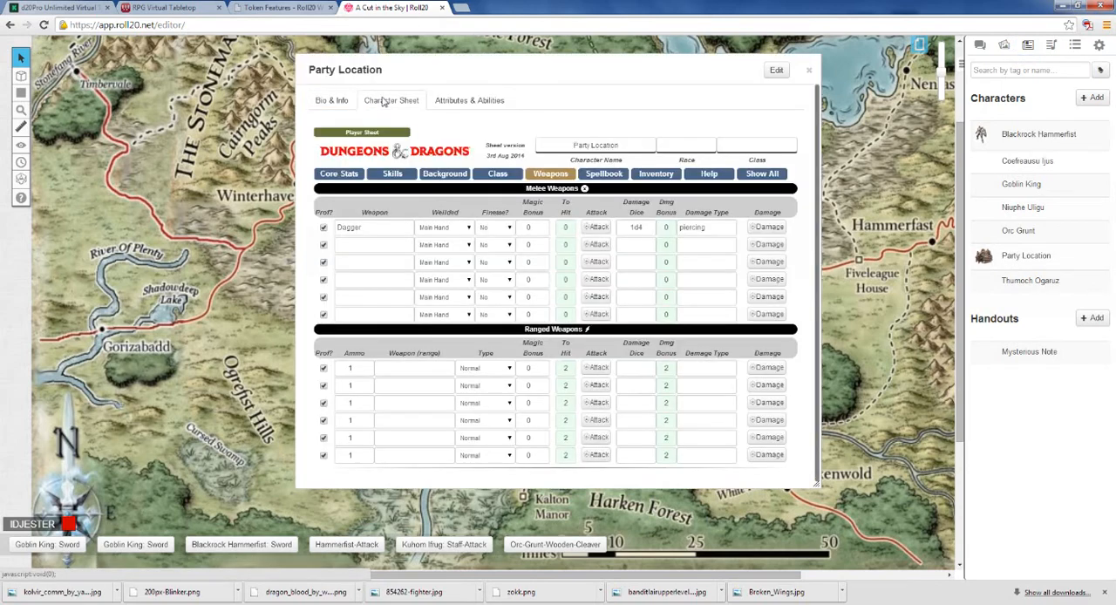
click(468, 100)
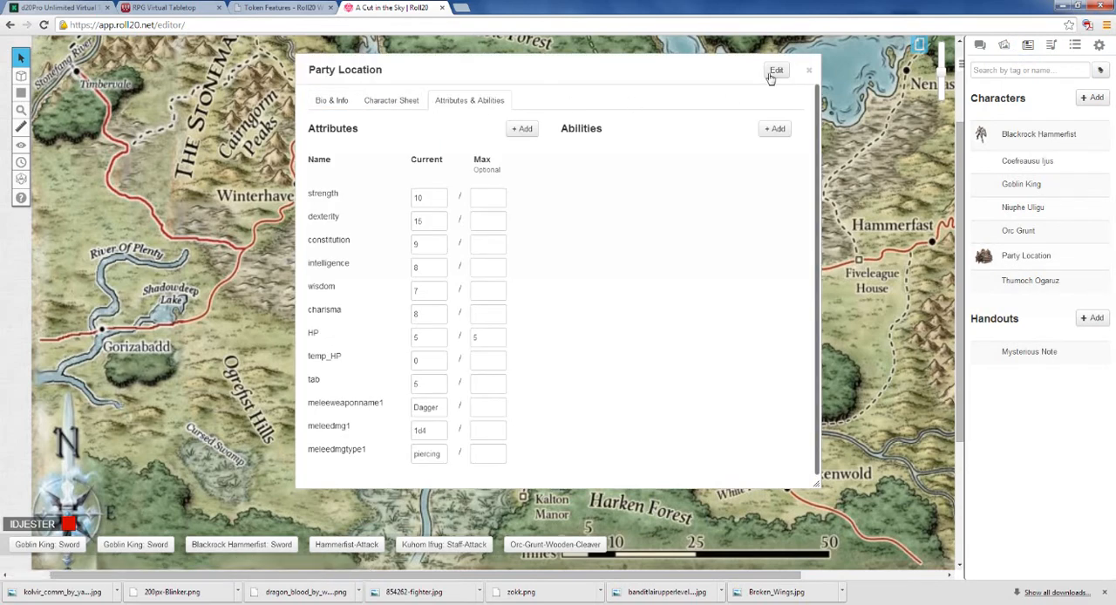
click(808, 70)
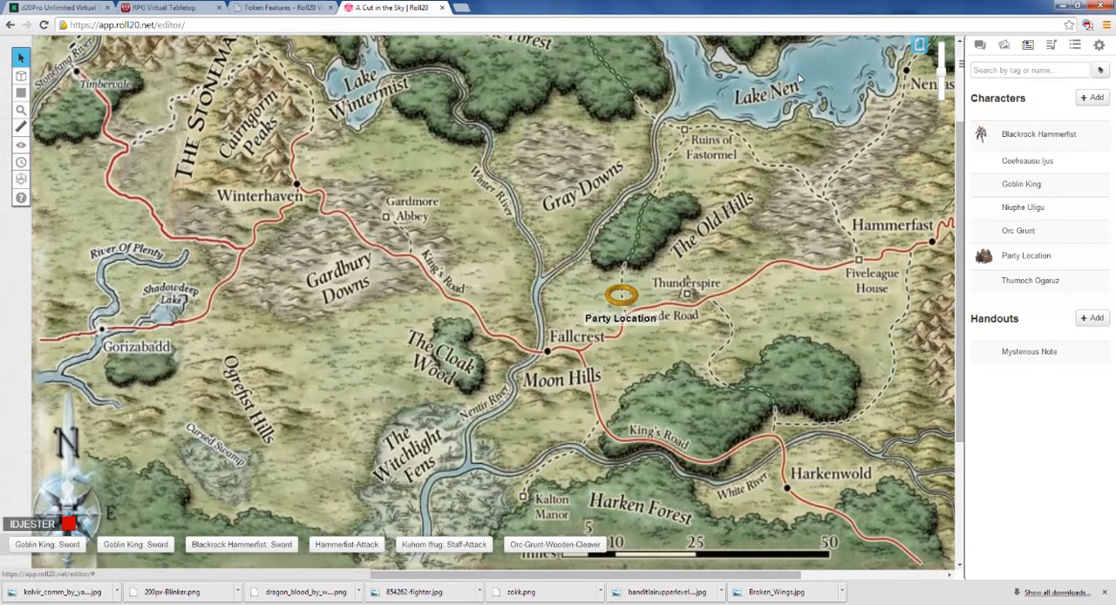
double_click(615, 289)
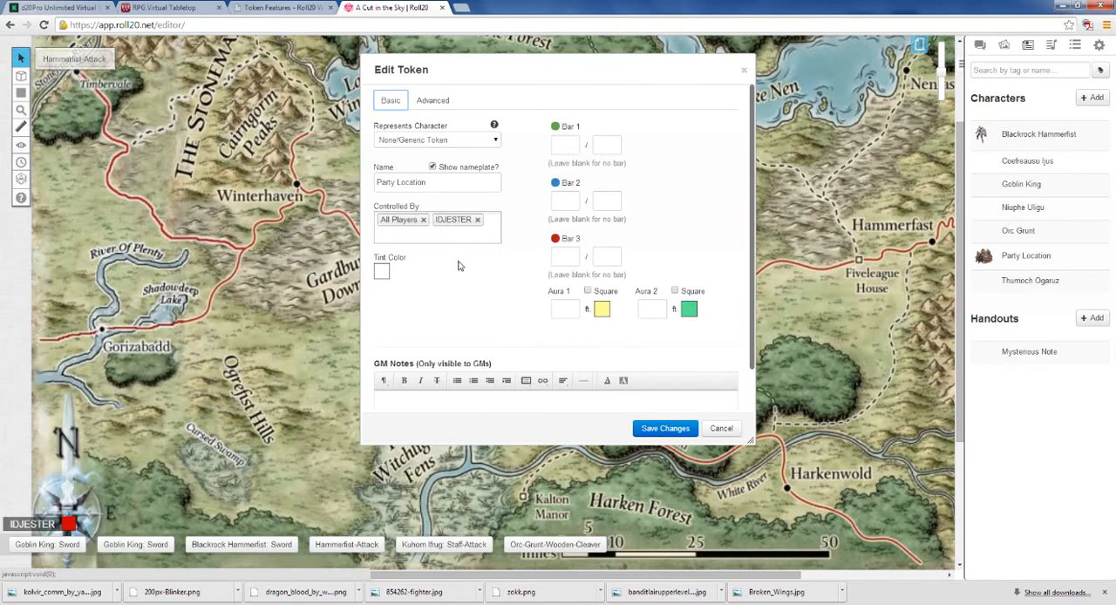
click(684, 432)
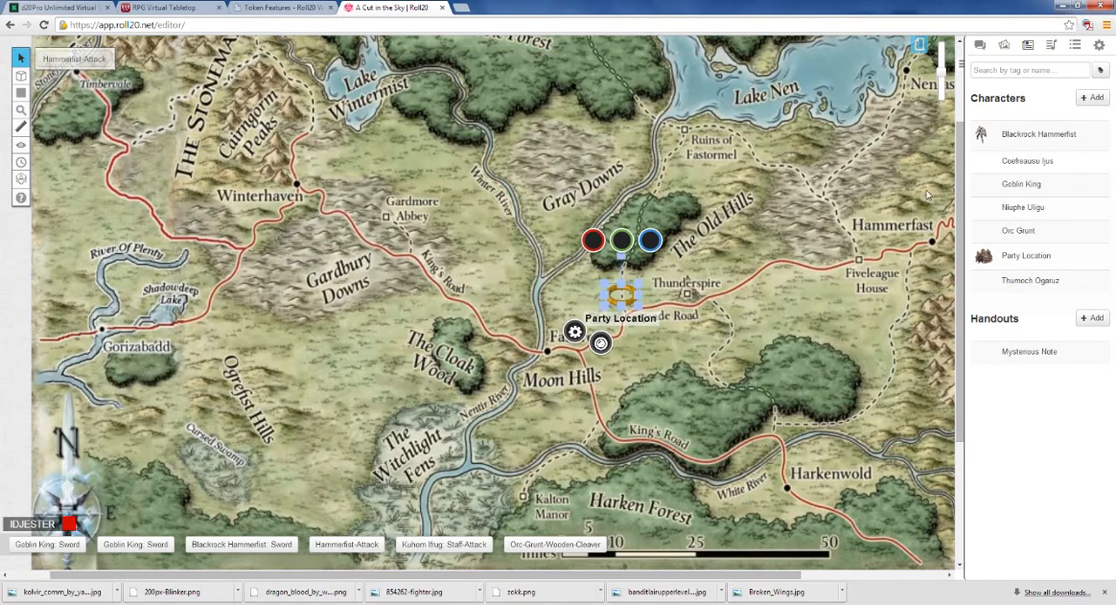
Step: Edit the Party Location character, enter "traveling towards" in its Bio & Info, and move the dialog clear of the token on the map
click(1024, 256)
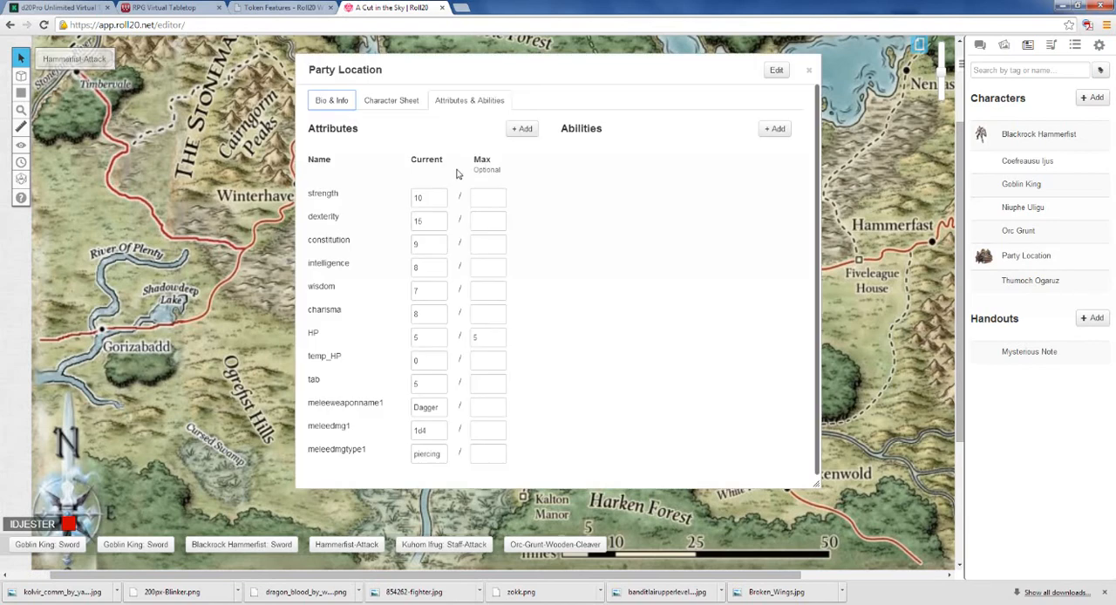
click(336, 102)
click(402, 109)
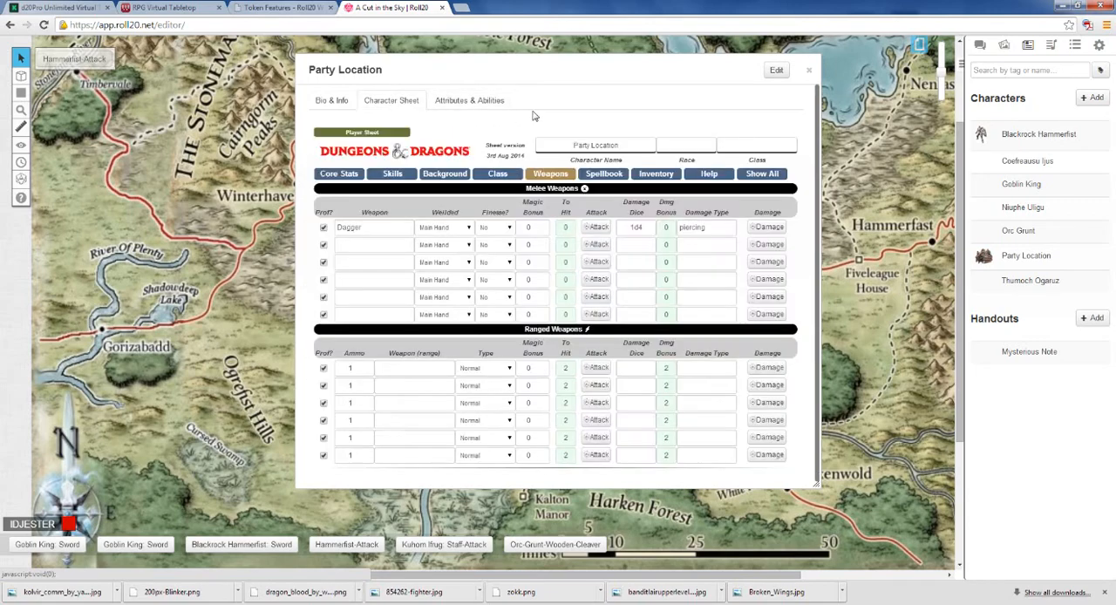
click(776, 70)
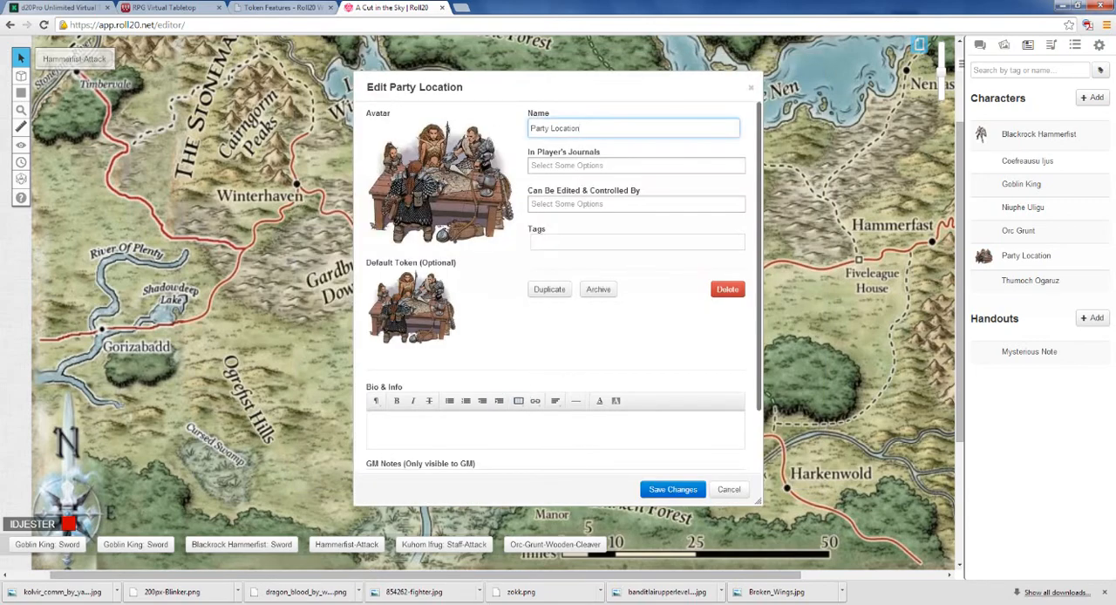
click(388, 414)
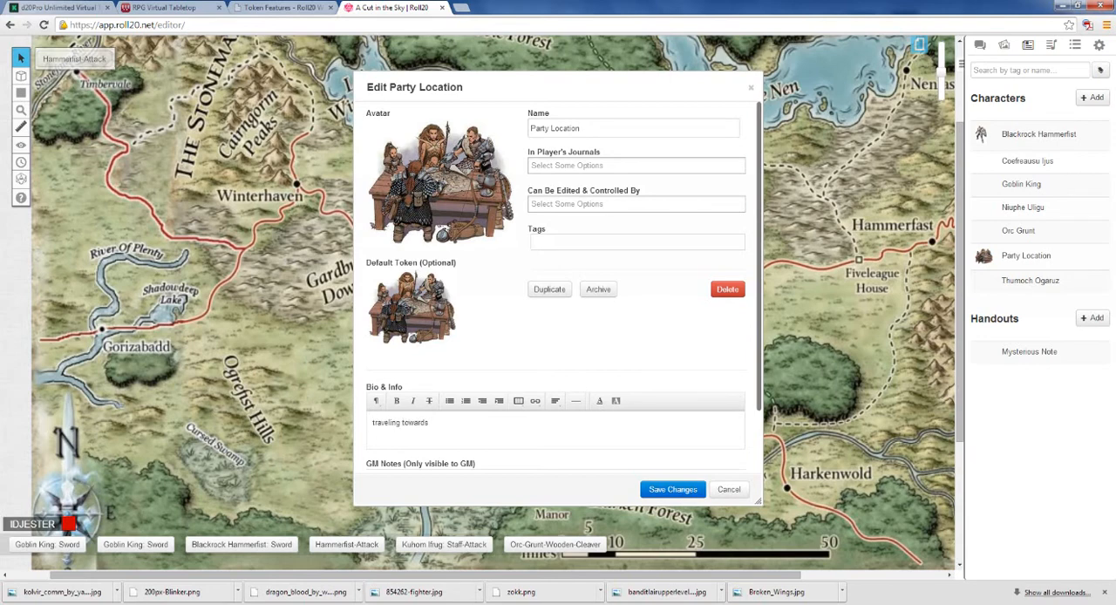
drag(569, 88, 271, 161)
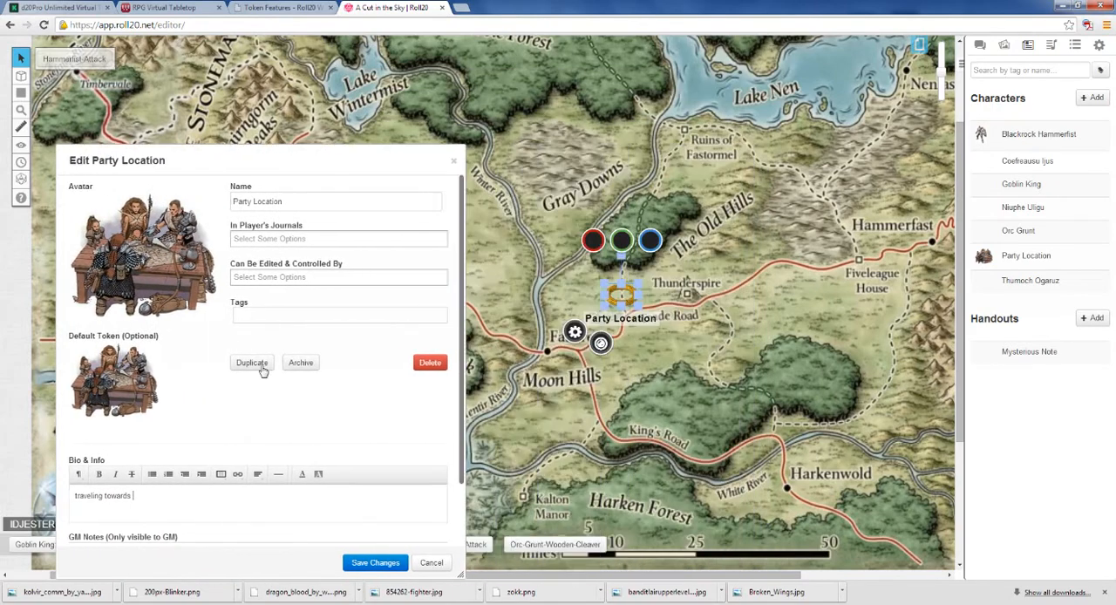
drag(261, 368, 334, 303)
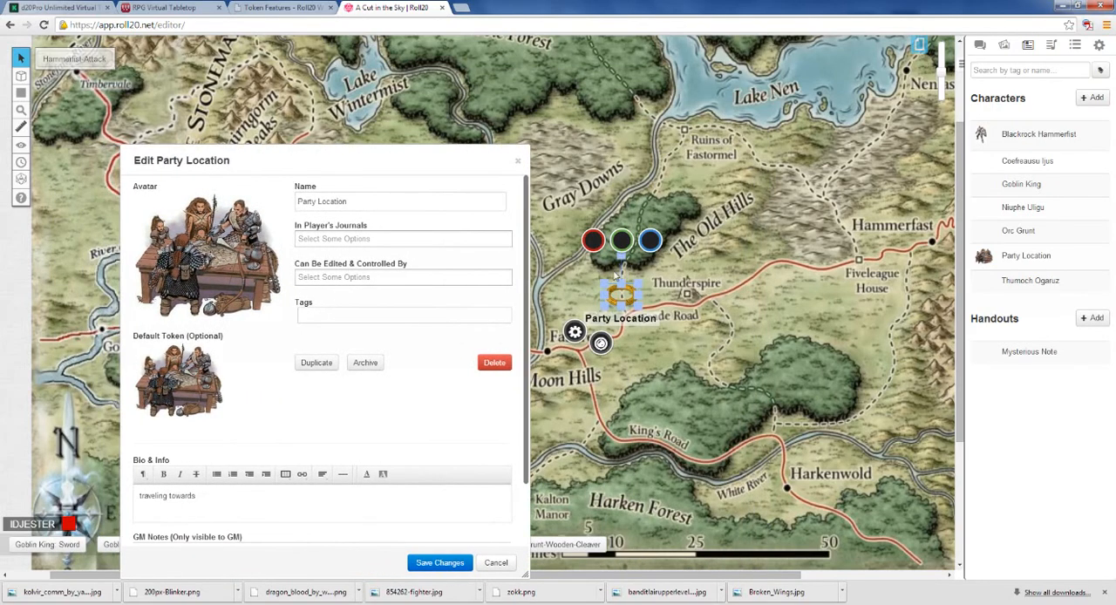
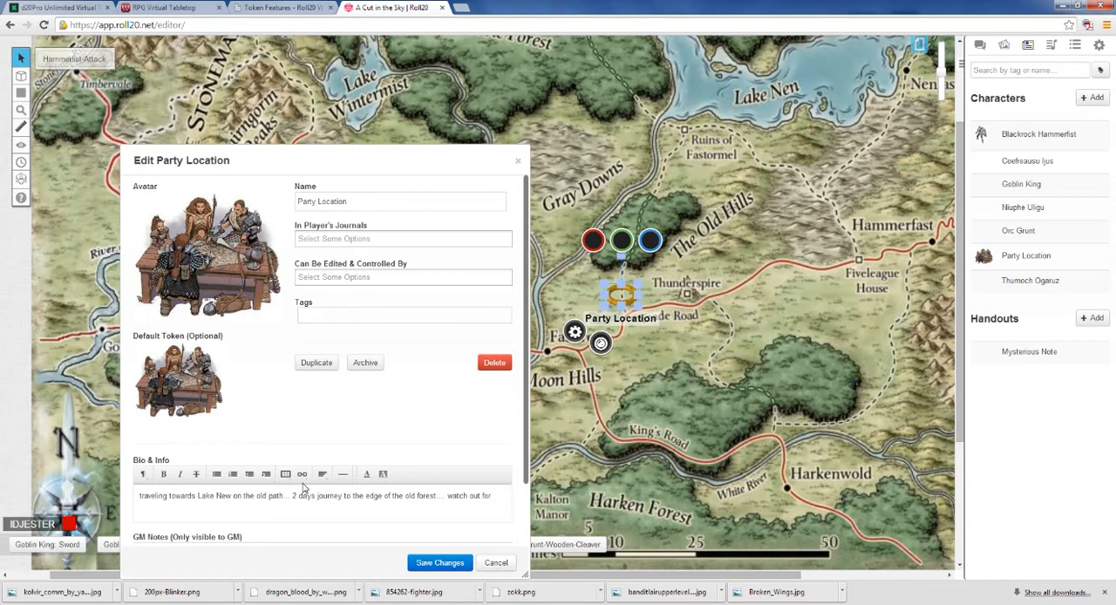
Step: Complete the Party Location bio with "watch out for bad things in the forest...", save the character, and check its token's settings on the map
text(th)
key(BackSpace)
key(BackSpace)
key(Return)
click(446, 564)
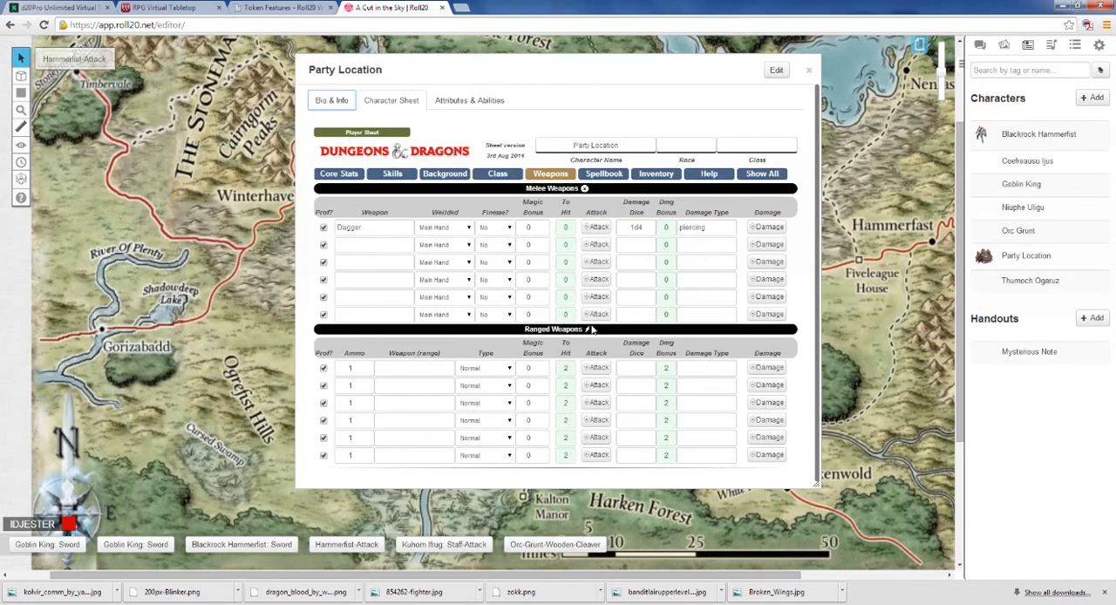
click(808, 70)
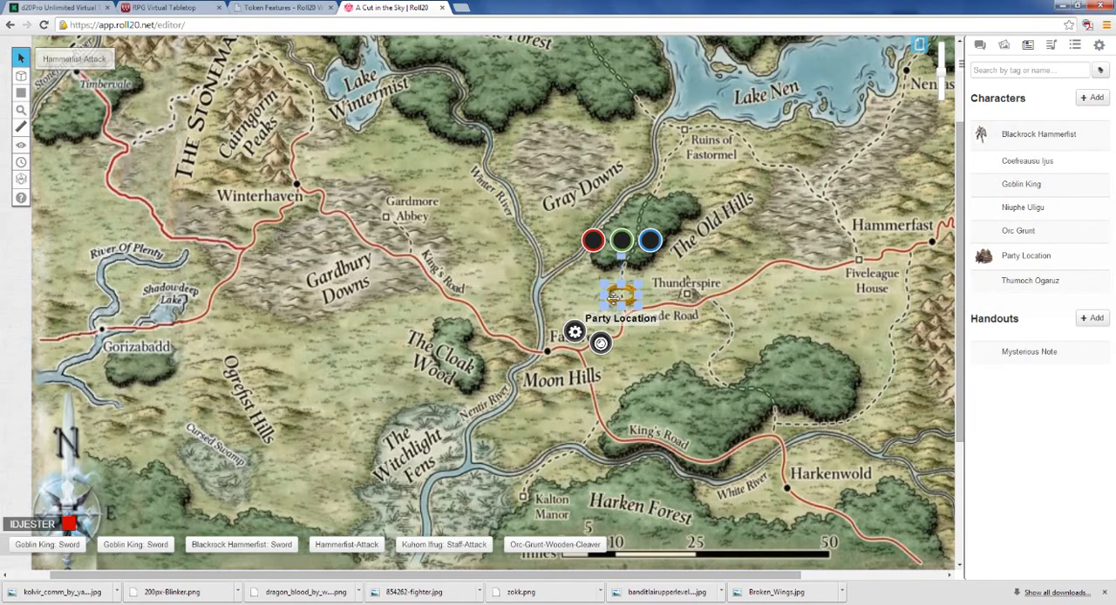
click(574, 332)
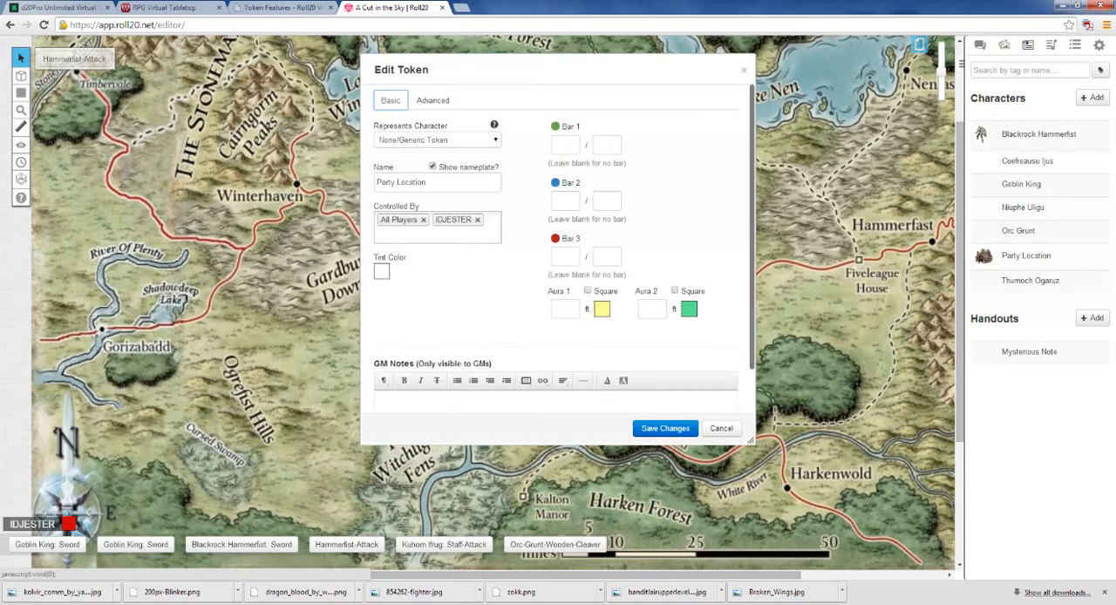
click(721, 428)
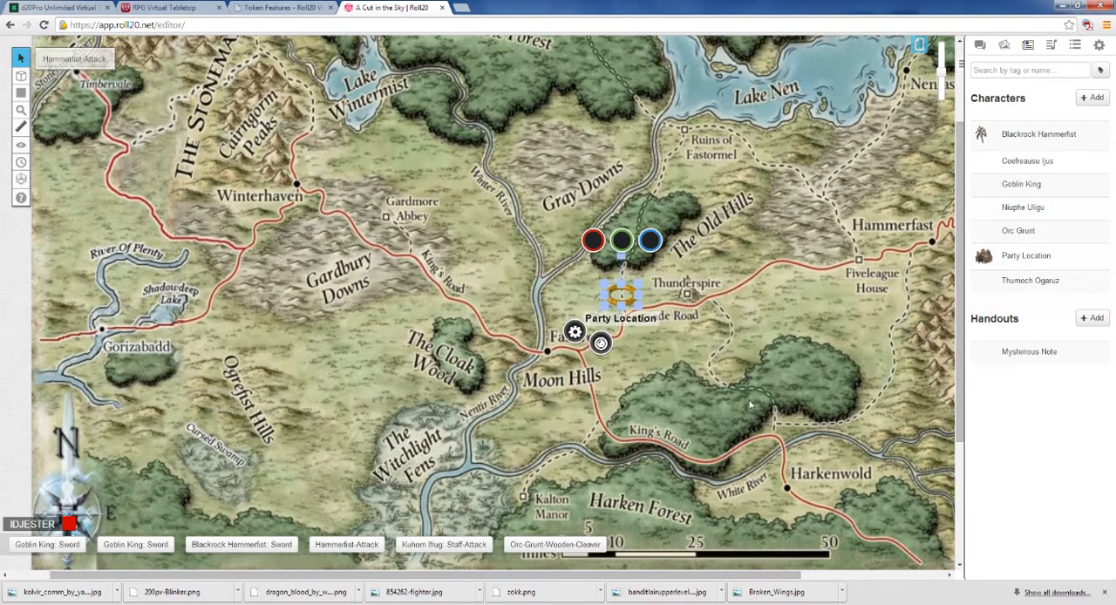
Step: Copy the travel text from the Party Location character's Bio & Info and post it in the chat, speaking as the GM
click(1013, 262)
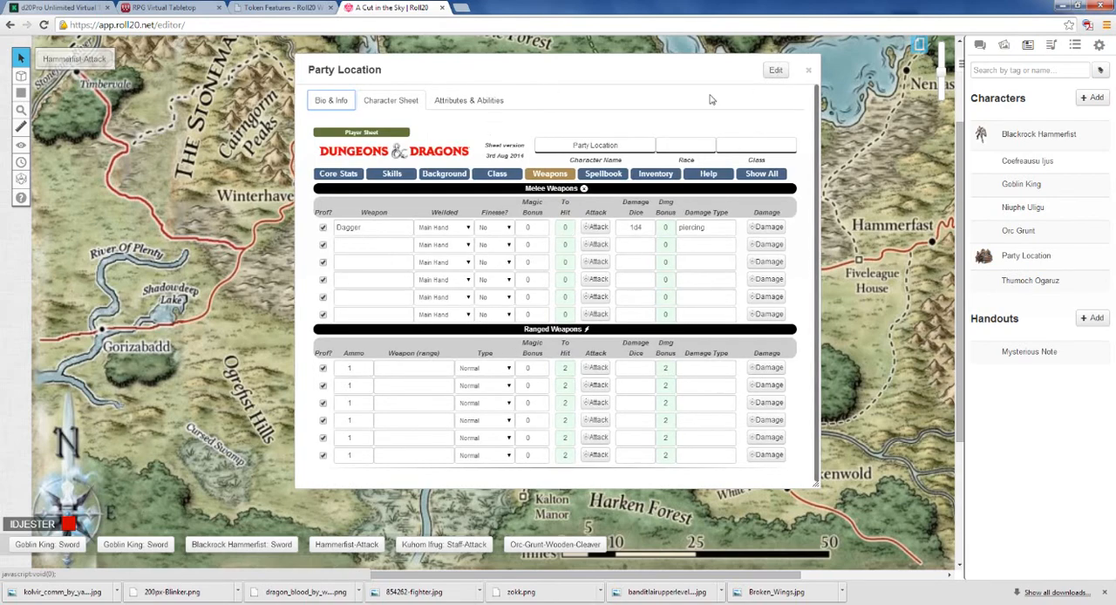
click(775, 71)
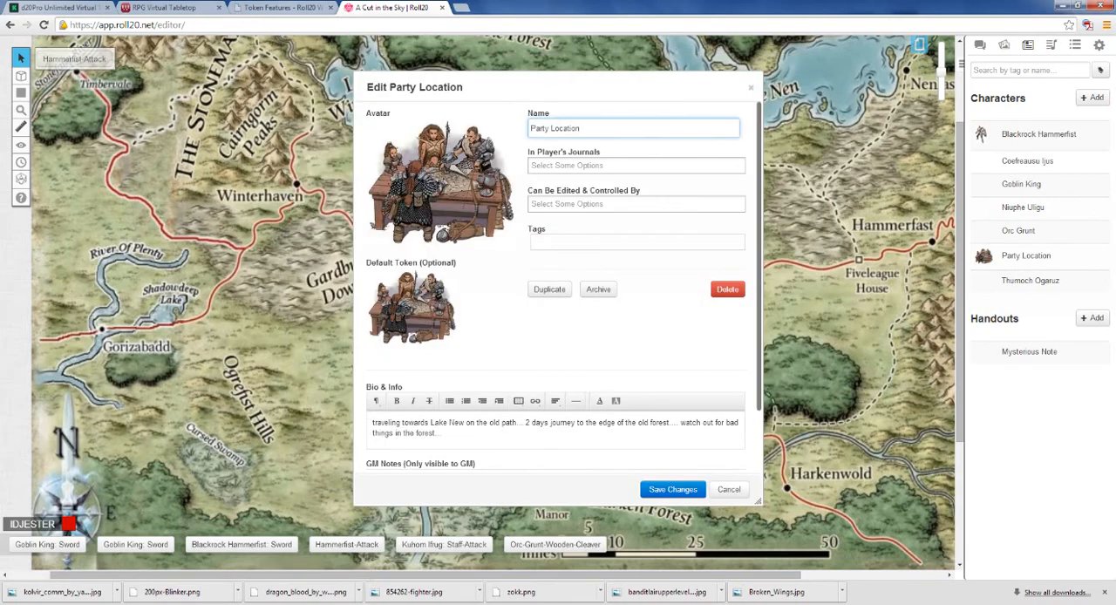
triple_click(373, 423)
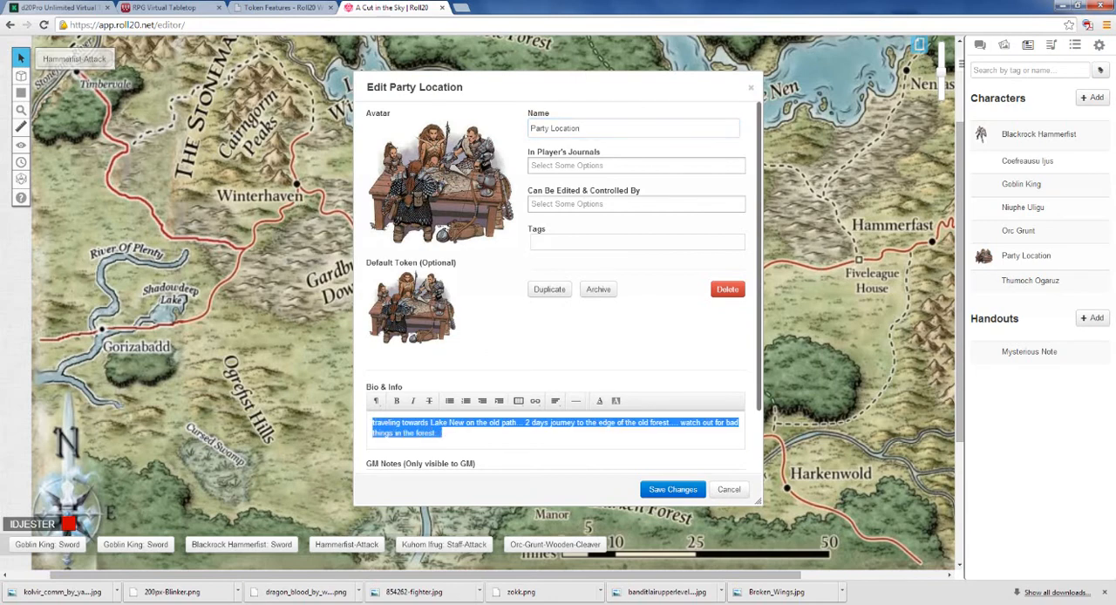
click(980, 45)
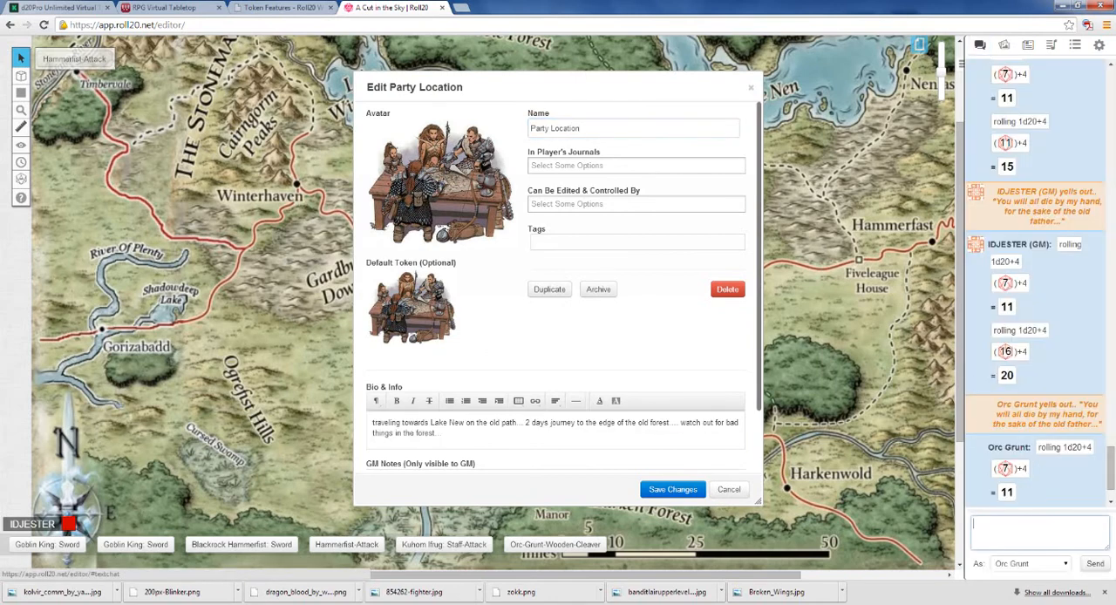
text(traveling towards Lake New on the old path... 2 days journey to the edge of the old forest ... watch out for bad things in the forest...)
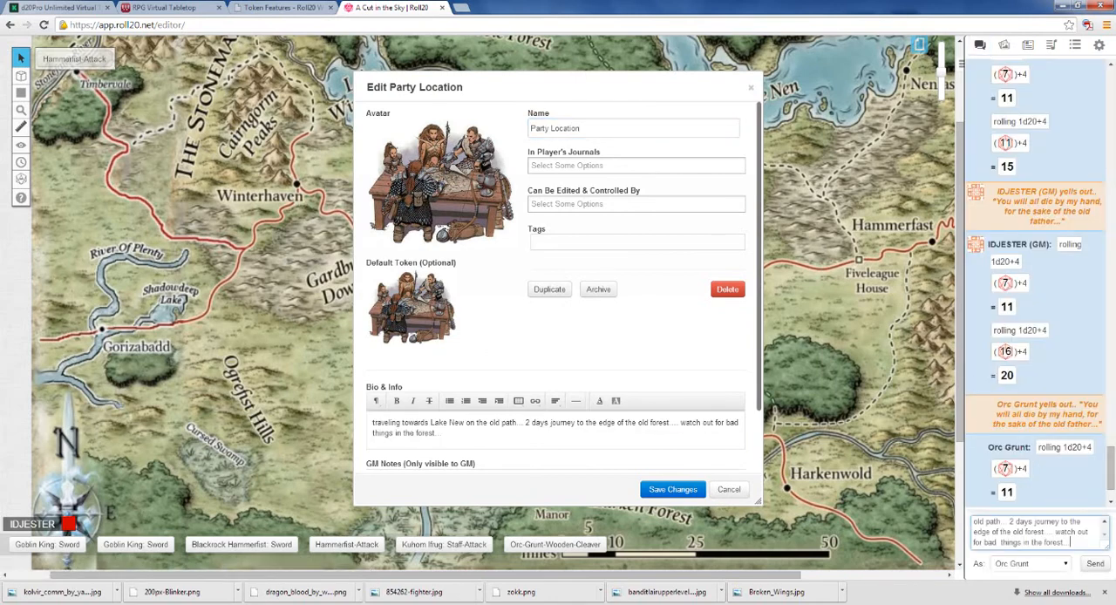
click(1031, 565)
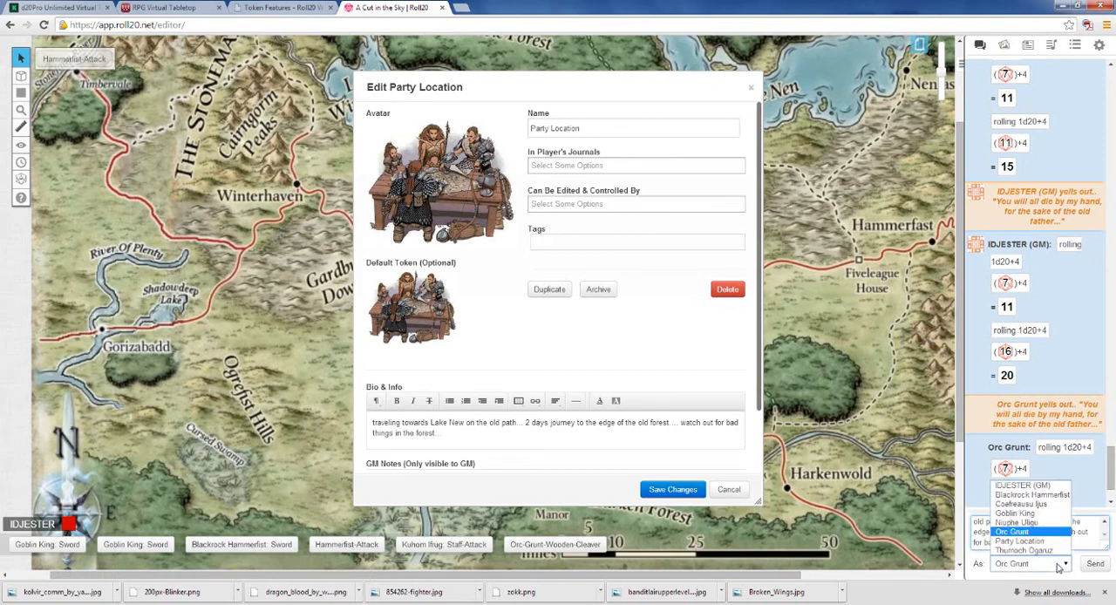
click(1022, 485)
click(1095, 563)
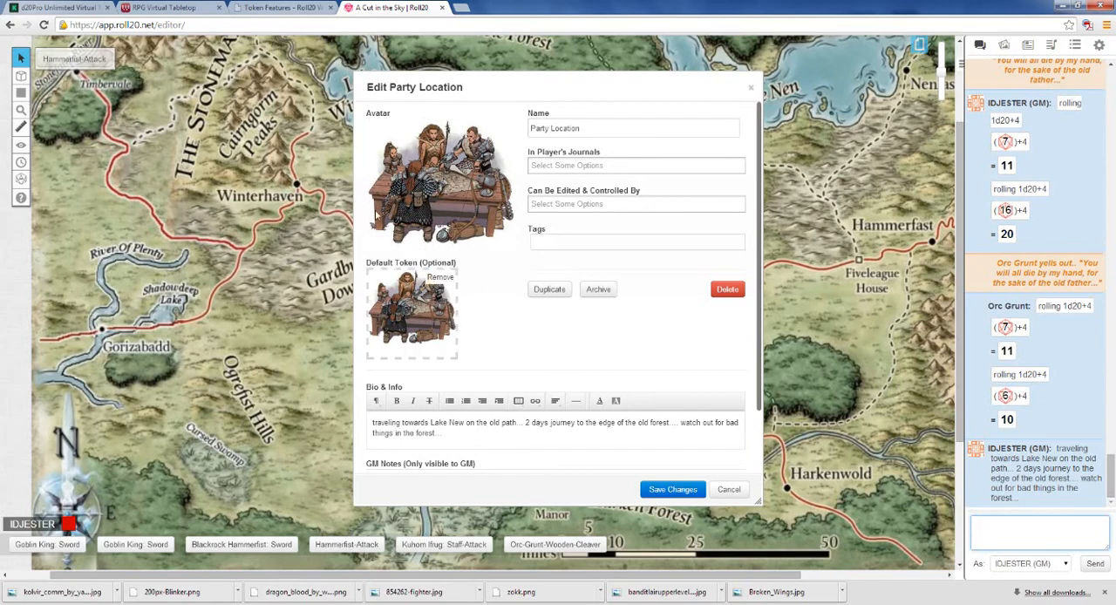
Step: Replace the Party Location character's default token with the selected gold ring token from the map
mouse_move(491, 130)
drag(536, 80, 804, 106)
mouse_move(699, 349)
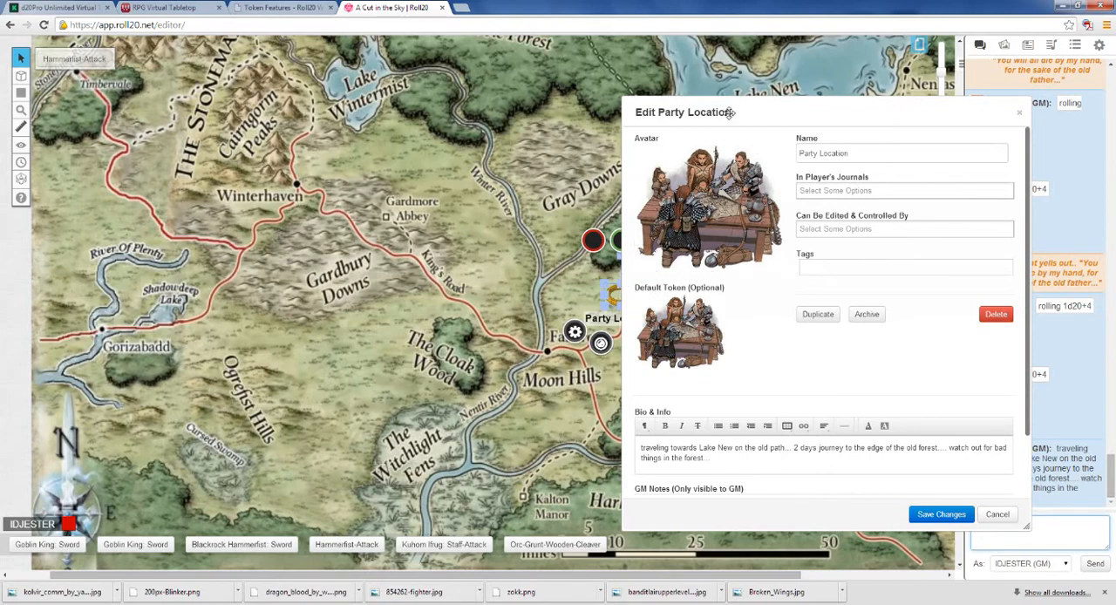
drag(777, 109, 861, 110)
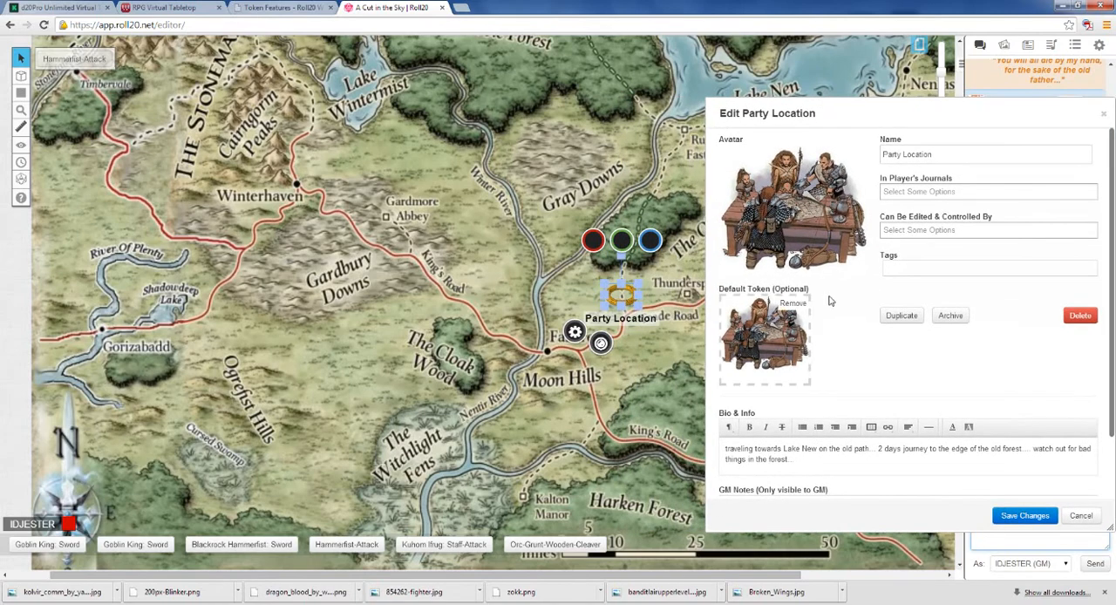
click(793, 304)
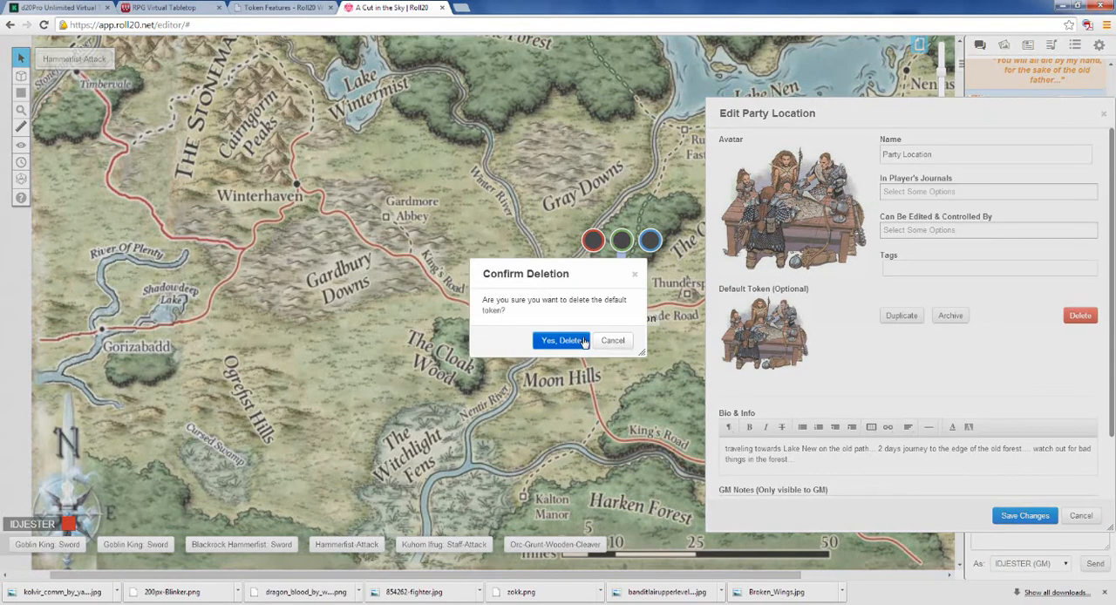
click(578, 340)
drag(621, 296, 693, 298)
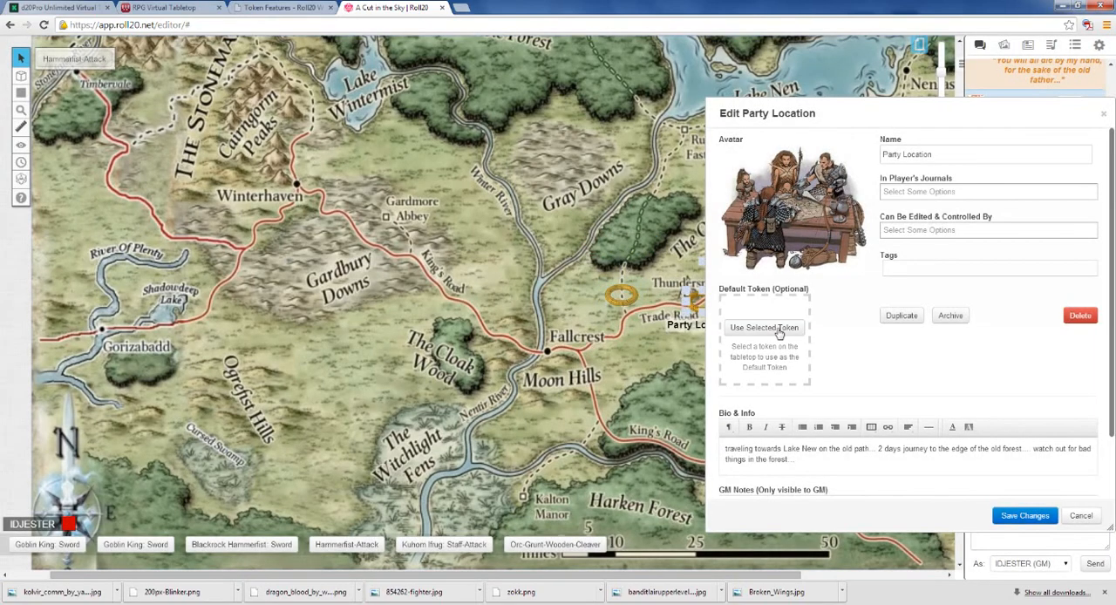
click(778, 329)
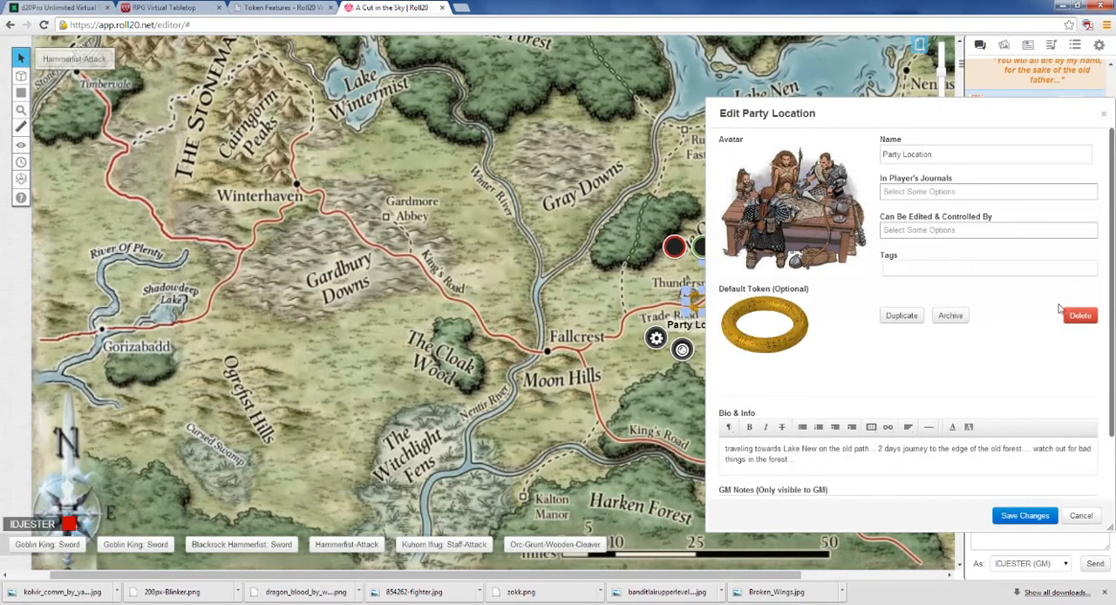
Step: Put the ring token back on its spot north of the Trade Road and close the Party Location character's dialogs
drag(688, 299, 616, 297)
drag(929, 112, 513, 138)
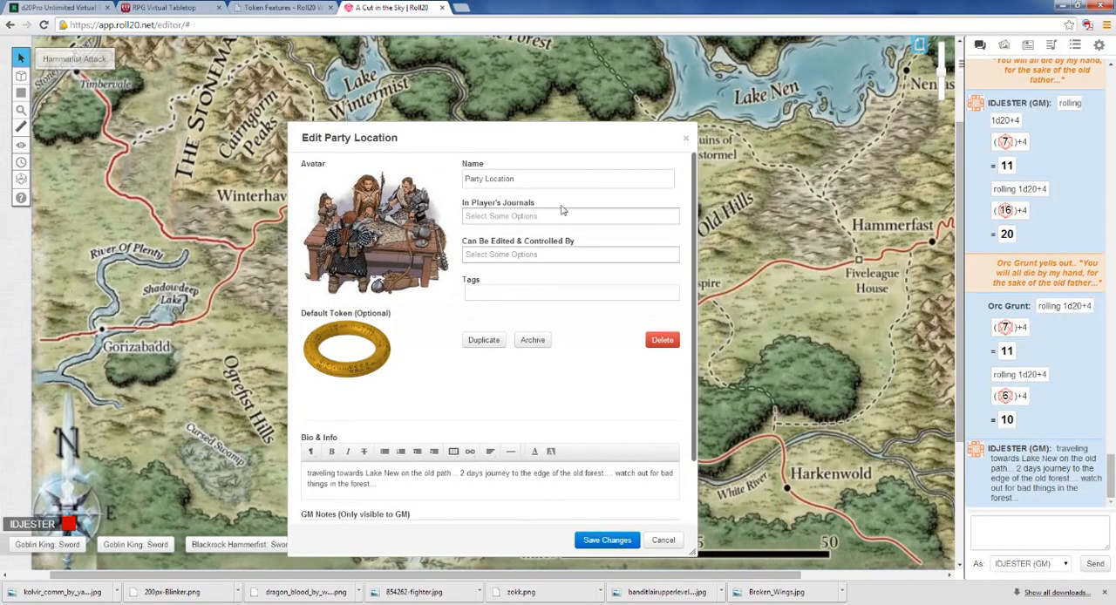
click(687, 142)
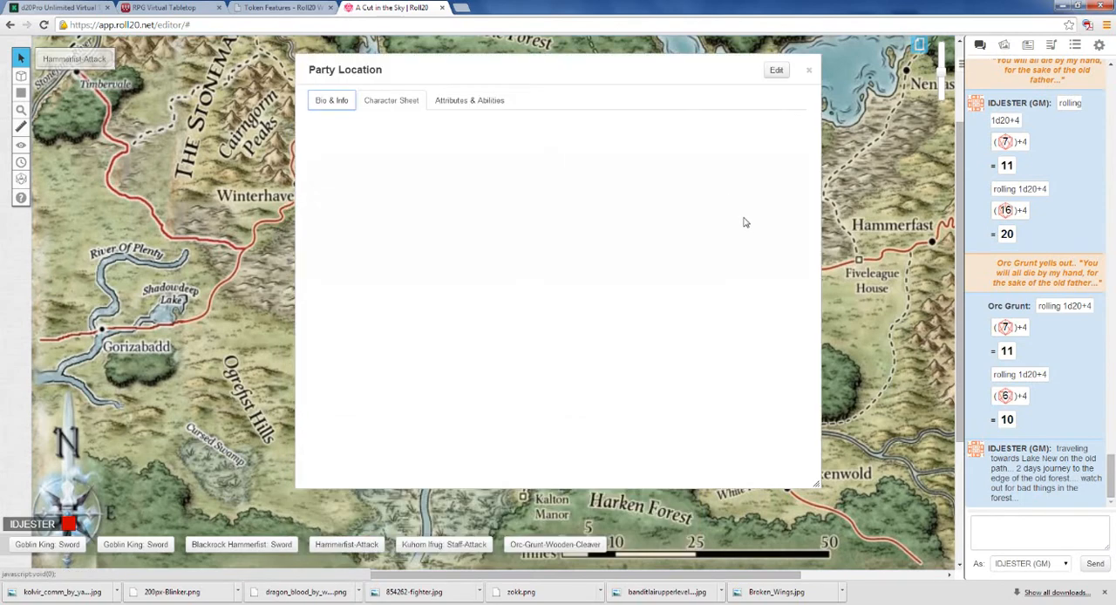
click(809, 71)
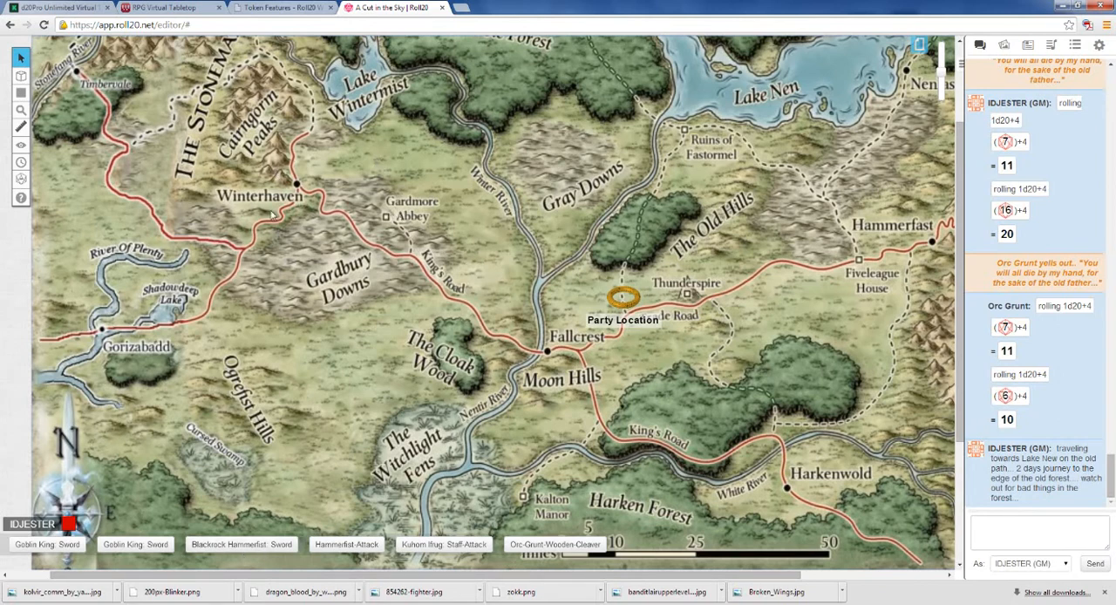
Step: Measure the distances from the Party Location token to the Ruins of Fastormel, Gardmore Abbey and the forest by The Old Hills
click(22, 131)
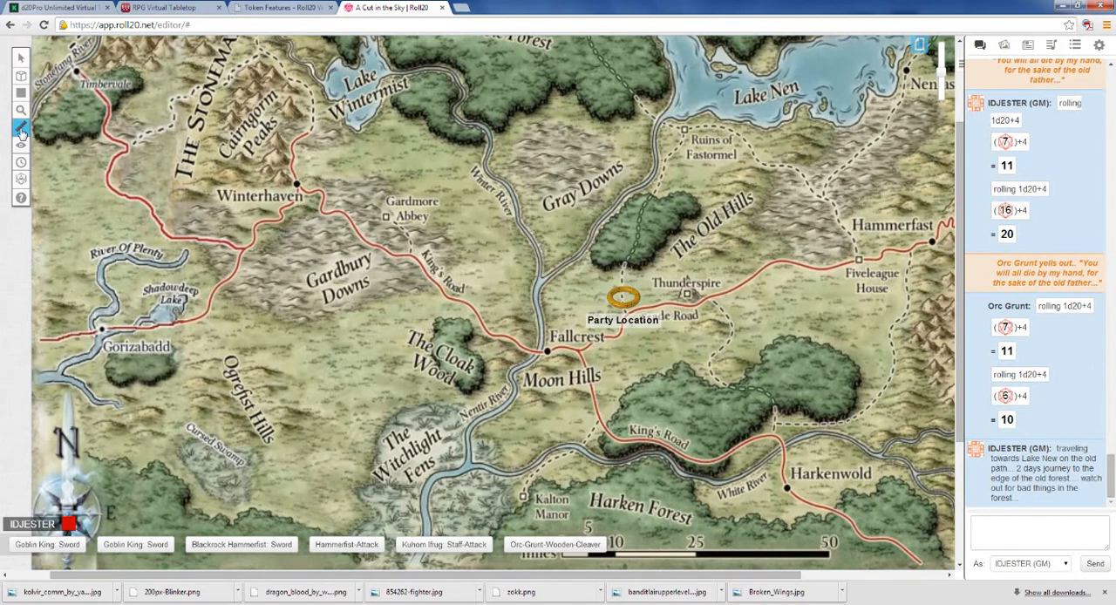
drag(622, 298, 685, 132)
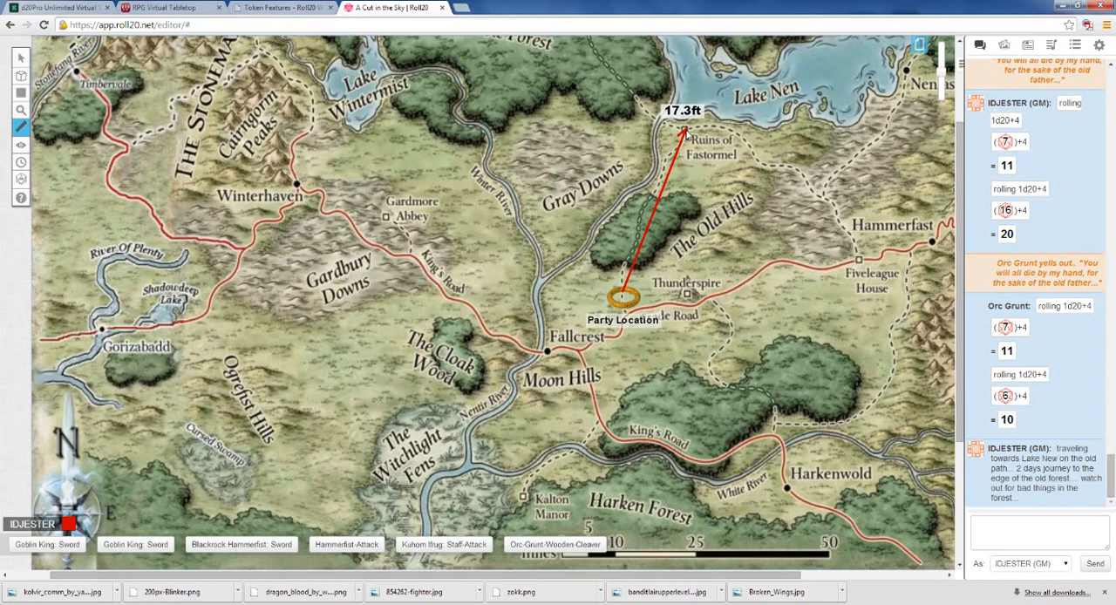
drag(685, 132, 416, 253)
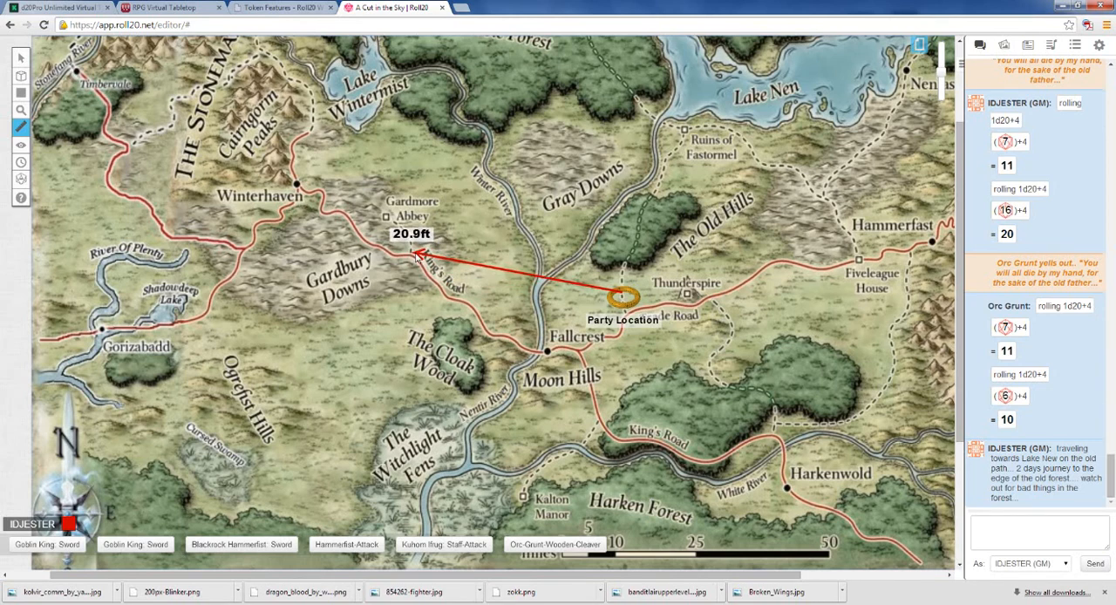
mouse_move(416, 253)
mouse_down()
mouse_move(610, 358)
mouse_move(602, 373)
mouse_move(588, 353)
mouse_move(543, 351)
mouse_move(422, 311)
mouse_move(425, 291)
mouse_move(386, 220)
mouse_up()
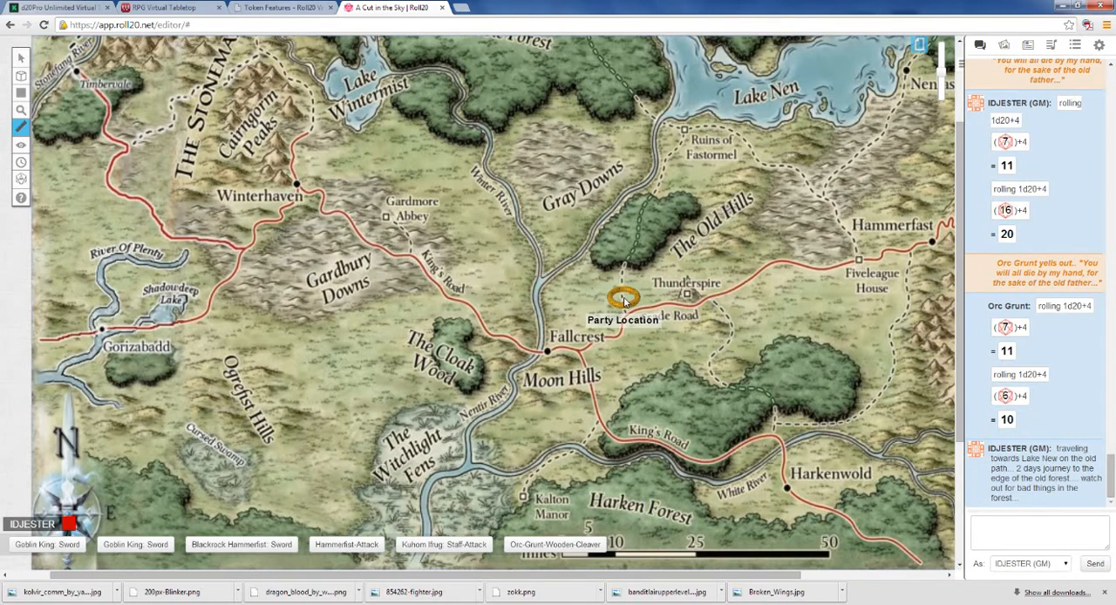
drag(623, 301, 655, 206)
drag(624, 299, 653, 199)
drag(653, 196, 692, 298)
scroll(288, 309, down, 1)
scroll(287, 309, up, 2)
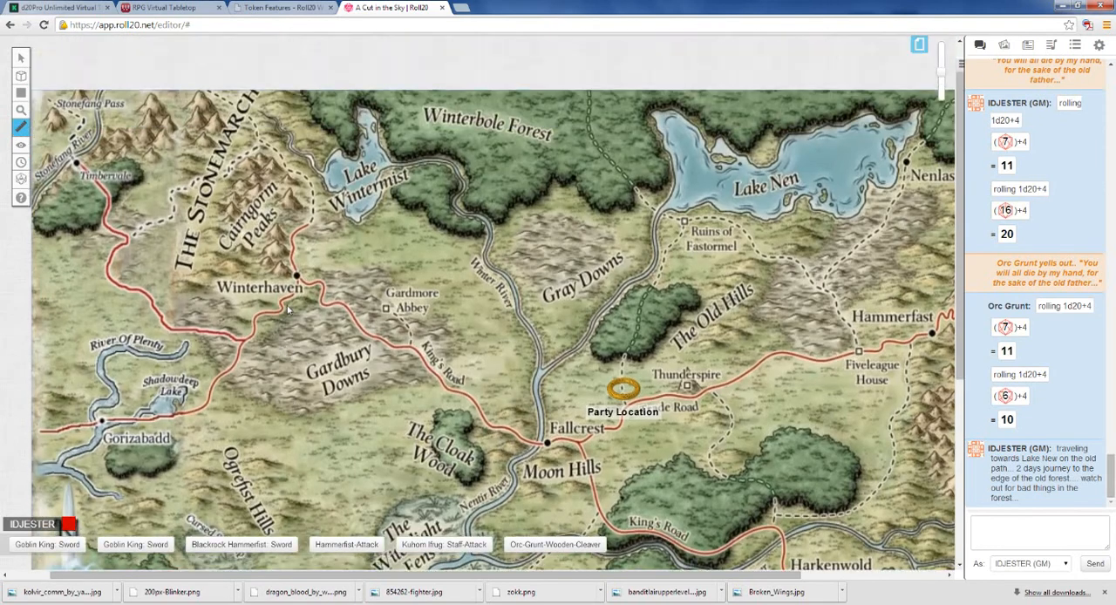
click(1003, 48)
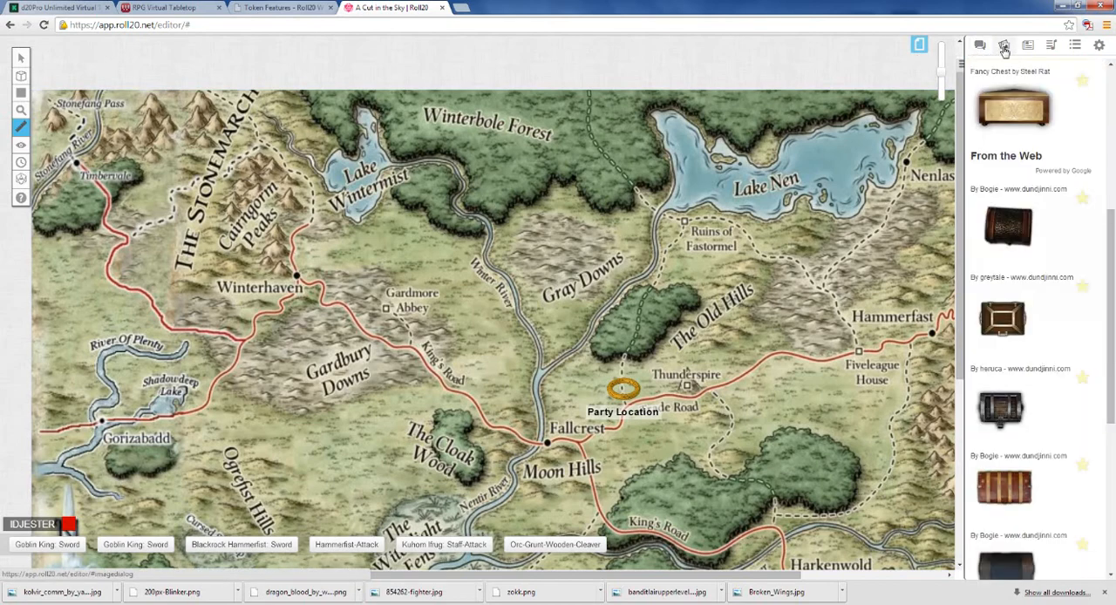
click(980, 46)
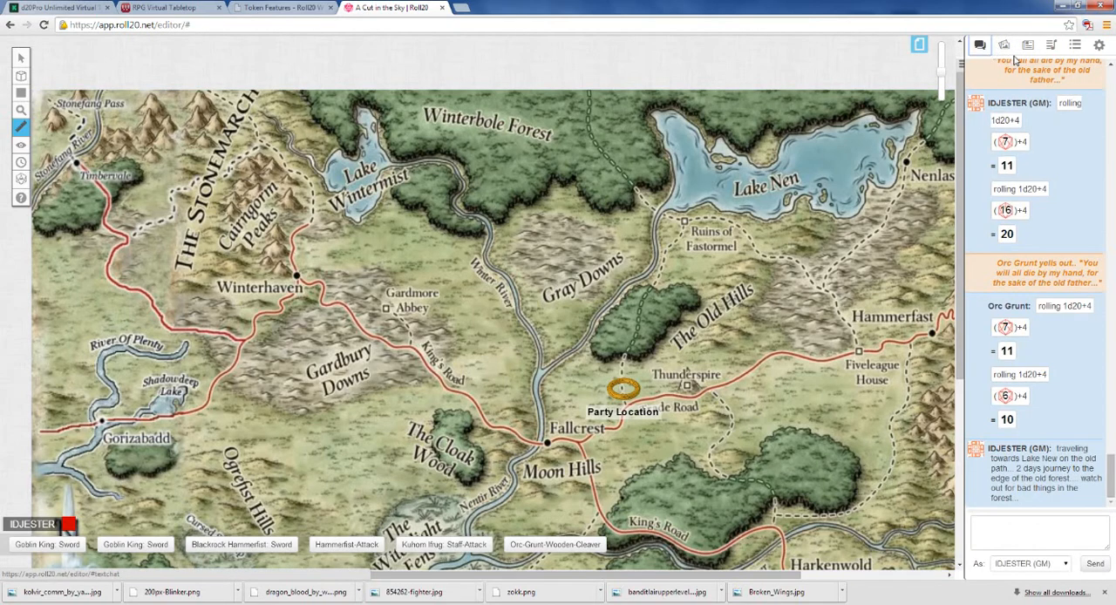
drag(956, 188, 956, 299)
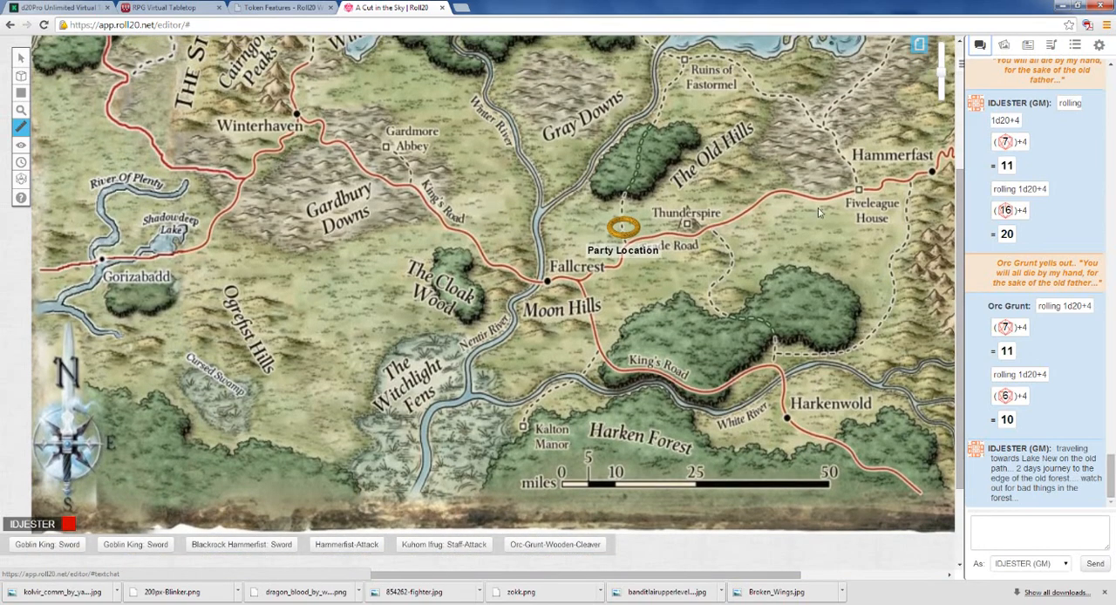
drag(953, 262, 955, 174)
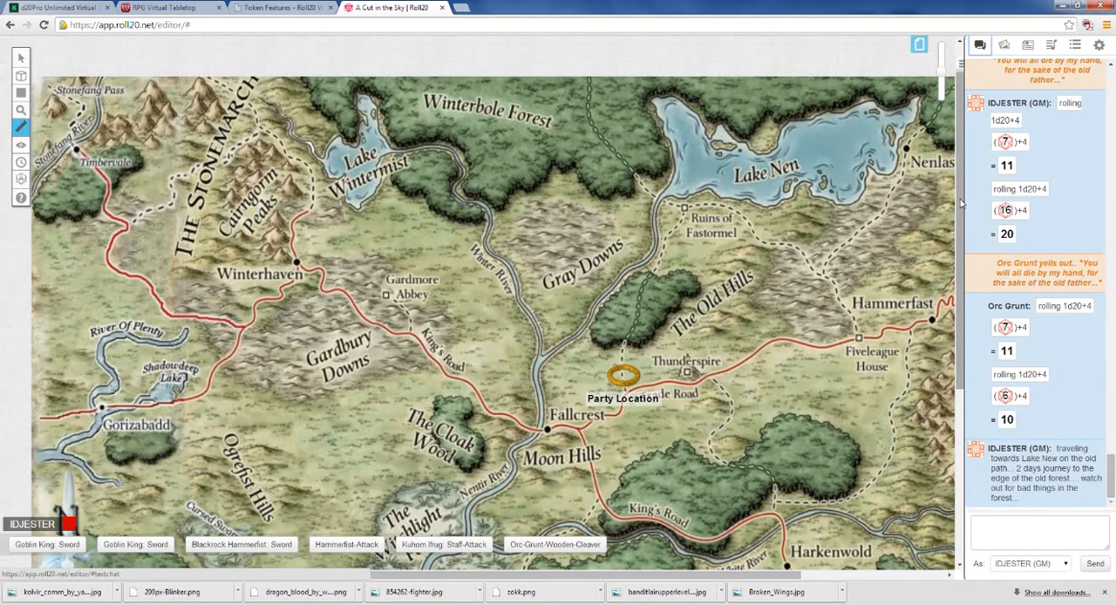
drag(962, 203, 957, 257)
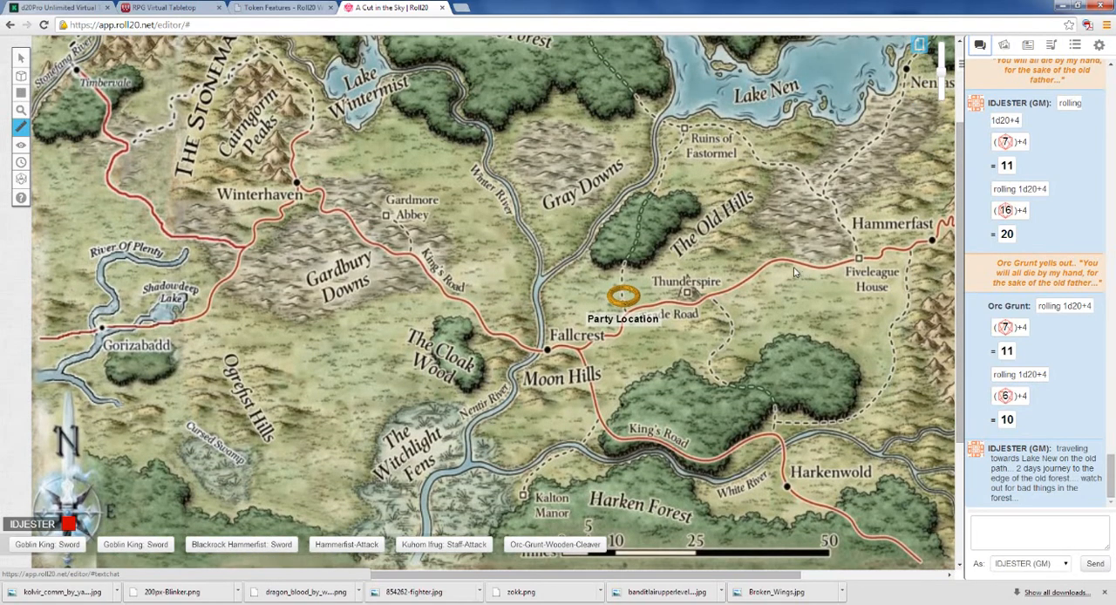
Step: Switch to the untitled Bandit Lair page and zoom out to show the whole cave map with its tokens
click(919, 44)
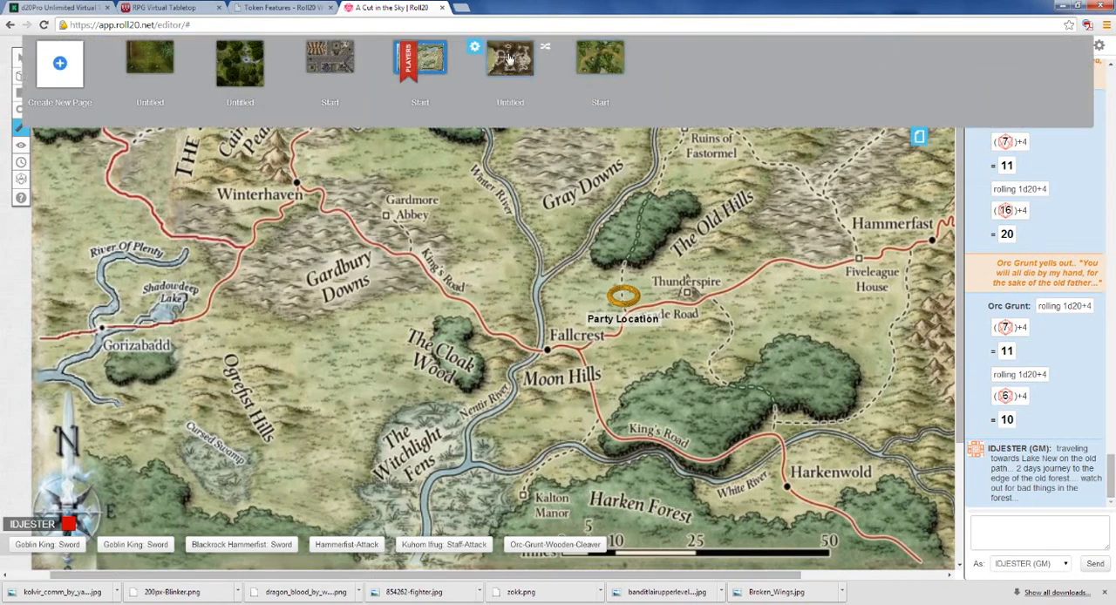
click(510, 57)
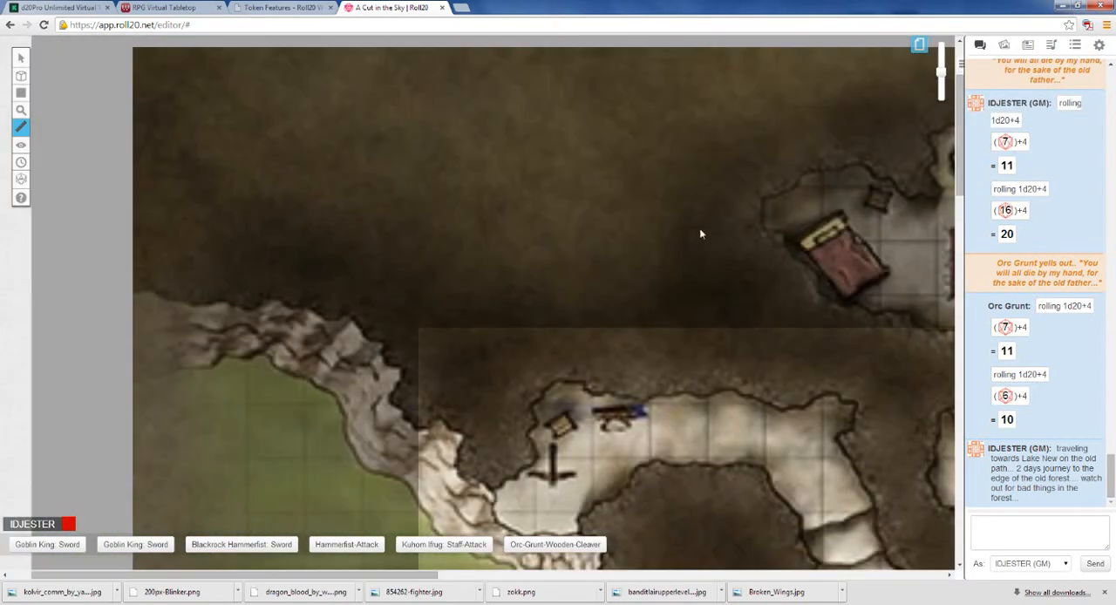
drag(957, 129, 967, 215)
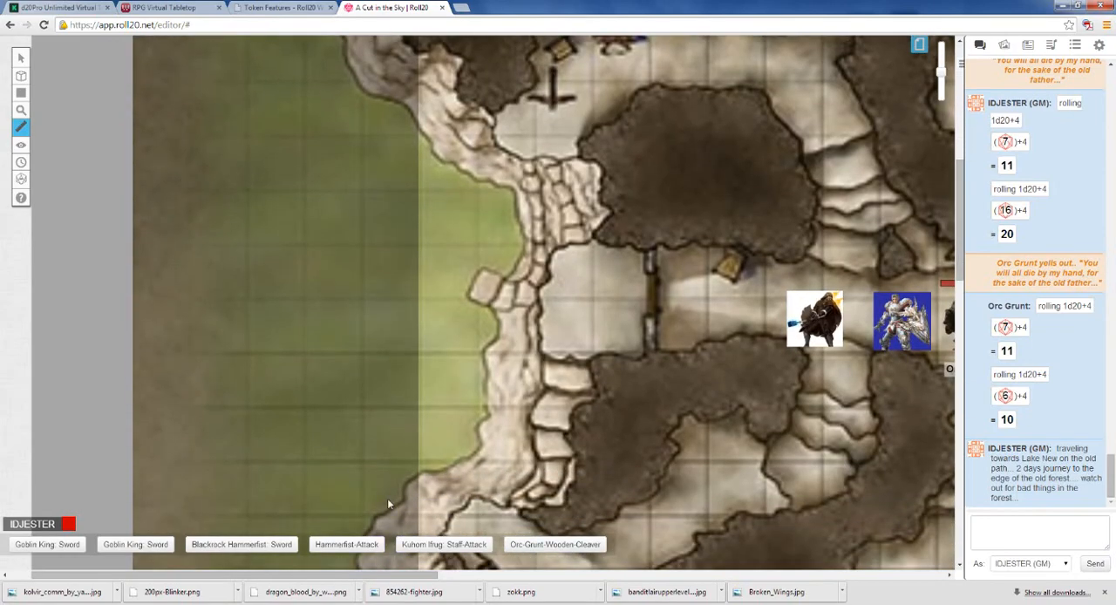
drag(354, 575, 581, 576)
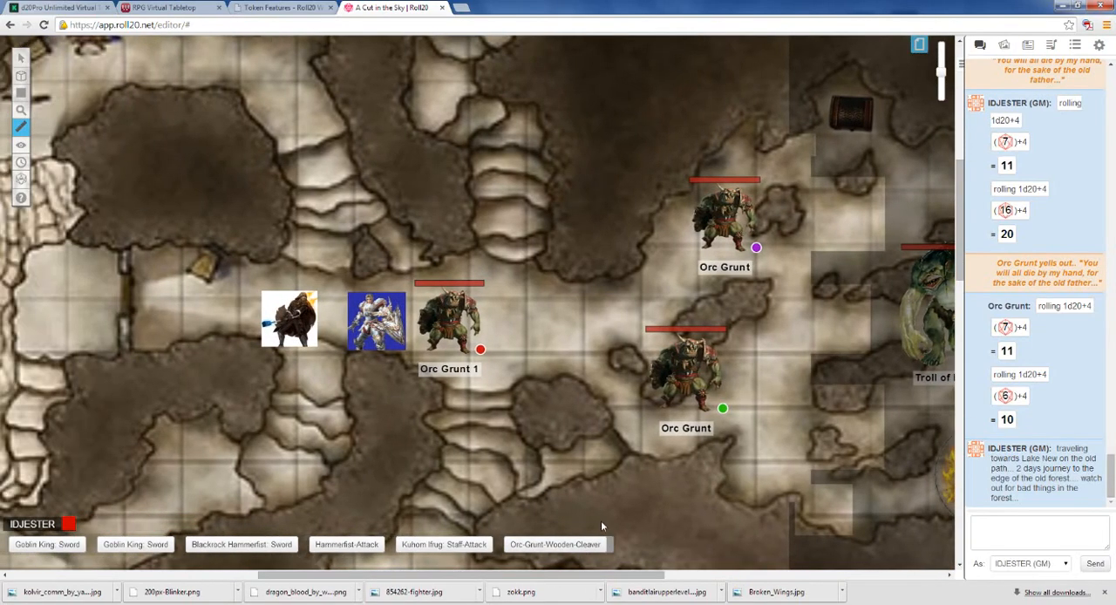
drag(941, 74, 941, 96)
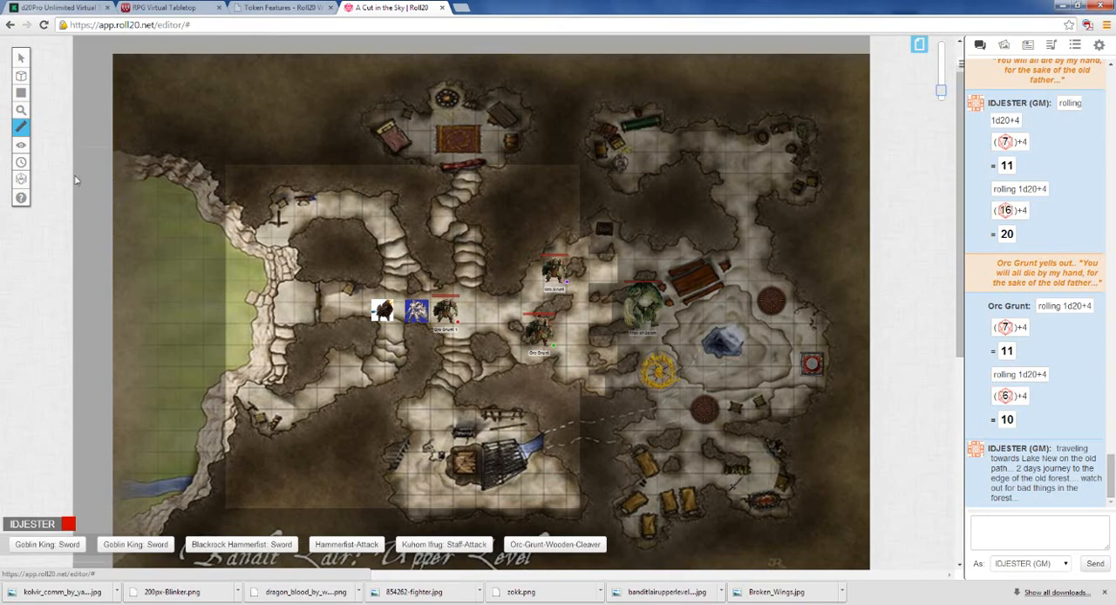
Step: Open the Blackrock Hammerfist character from the journal to view its bio
mouse_move(21, 145)
click(1007, 48)
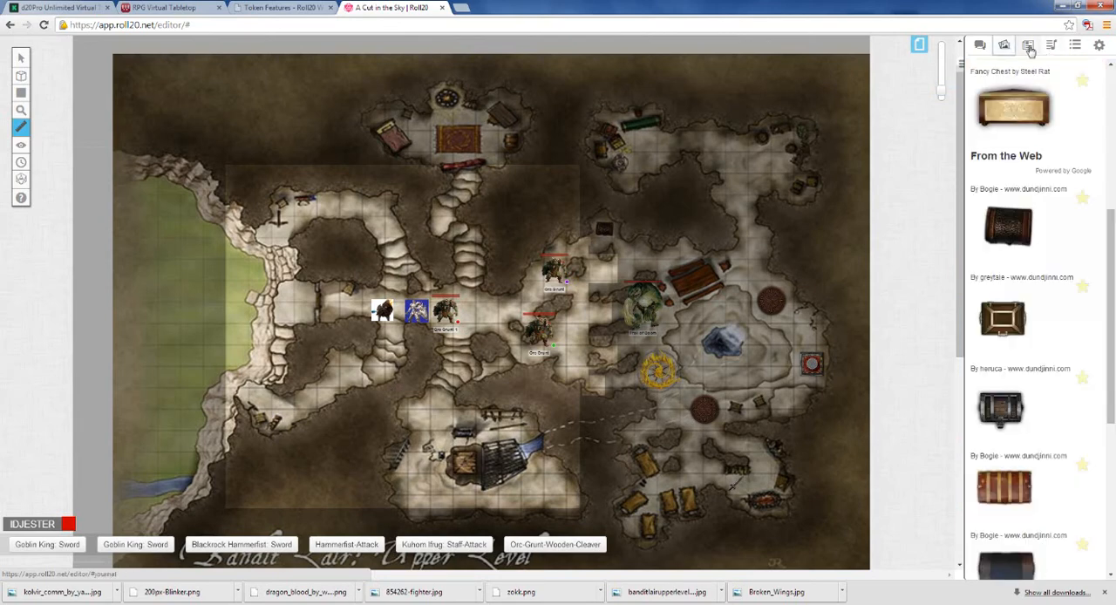
click(1028, 45)
click(1030, 134)
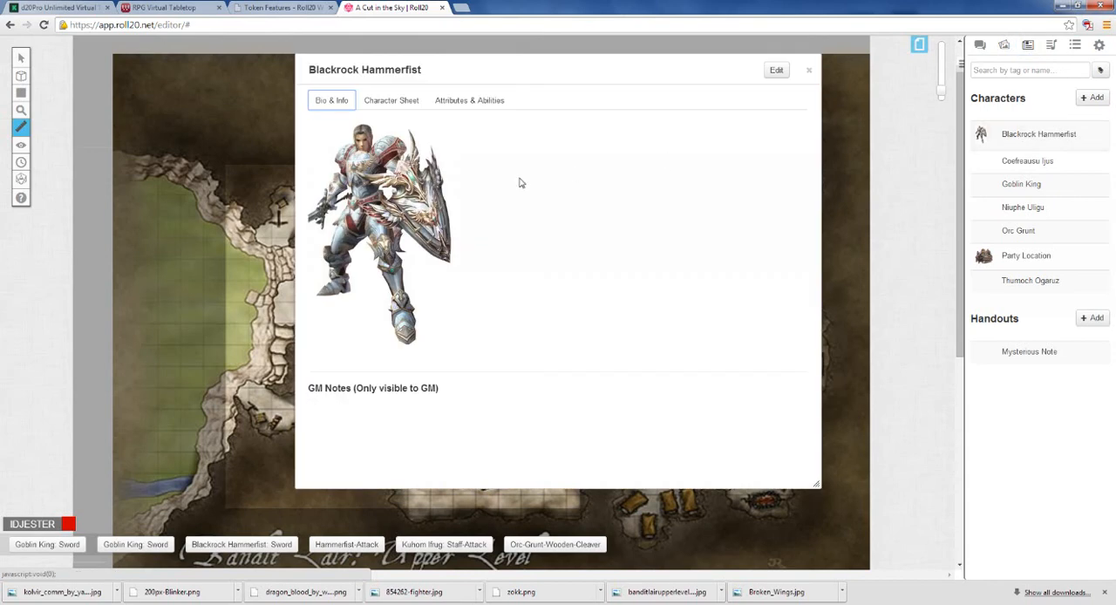
Step: View Blackrock Hammerfist's Dungeons & Dragons character sheet with its core stats
click(391, 101)
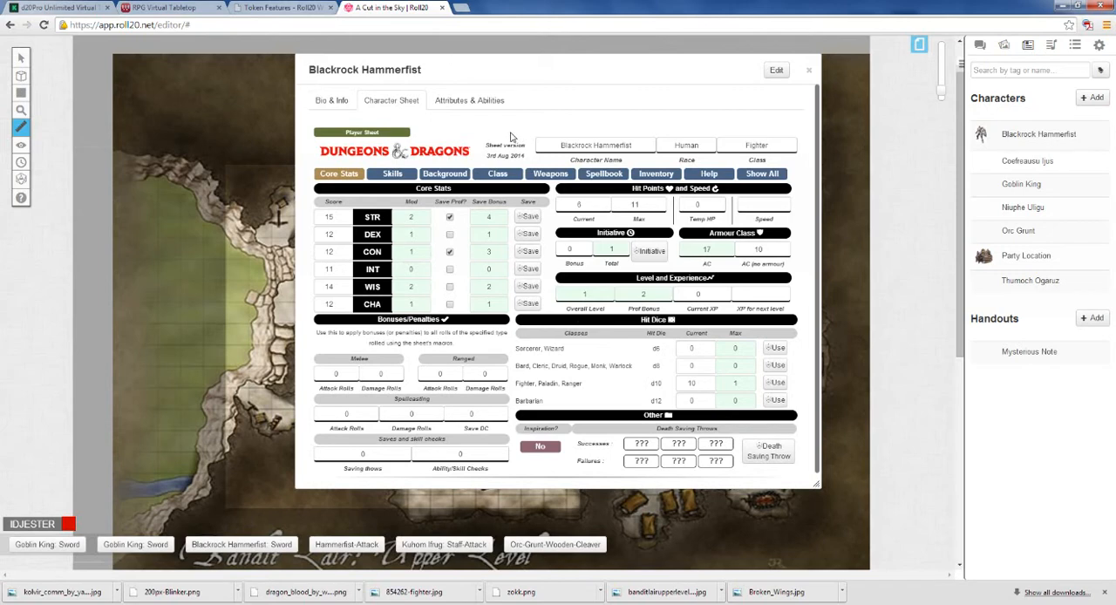
scroll(499, 135, down, 1)
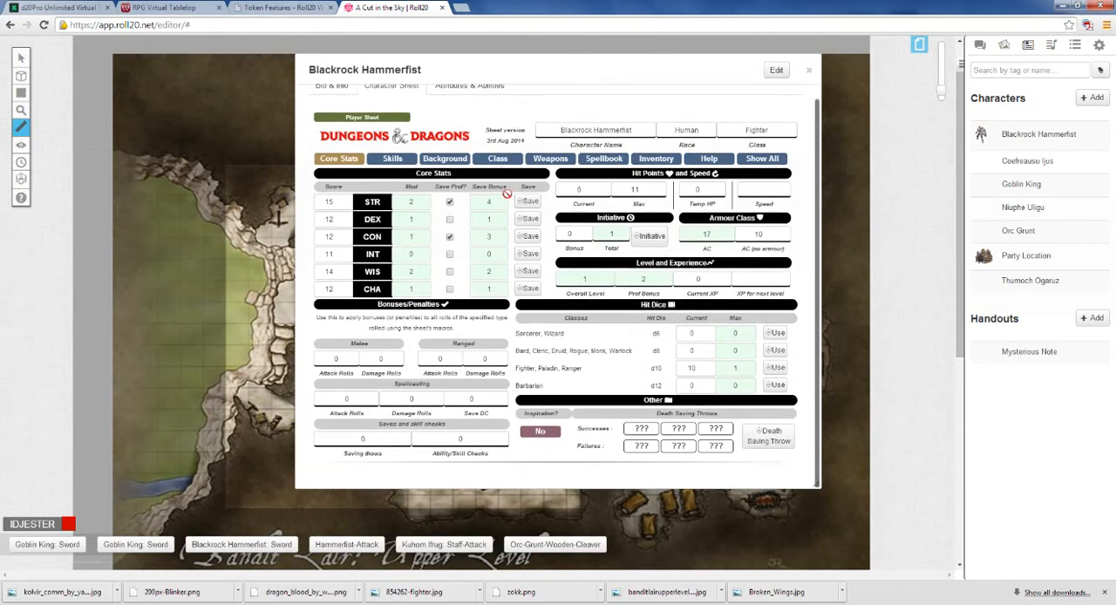
scroll(509, 194, up, 1)
Step: Rename Blackrock Hammerfist's New Ability 0 to Strength-Save
click(478, 103)
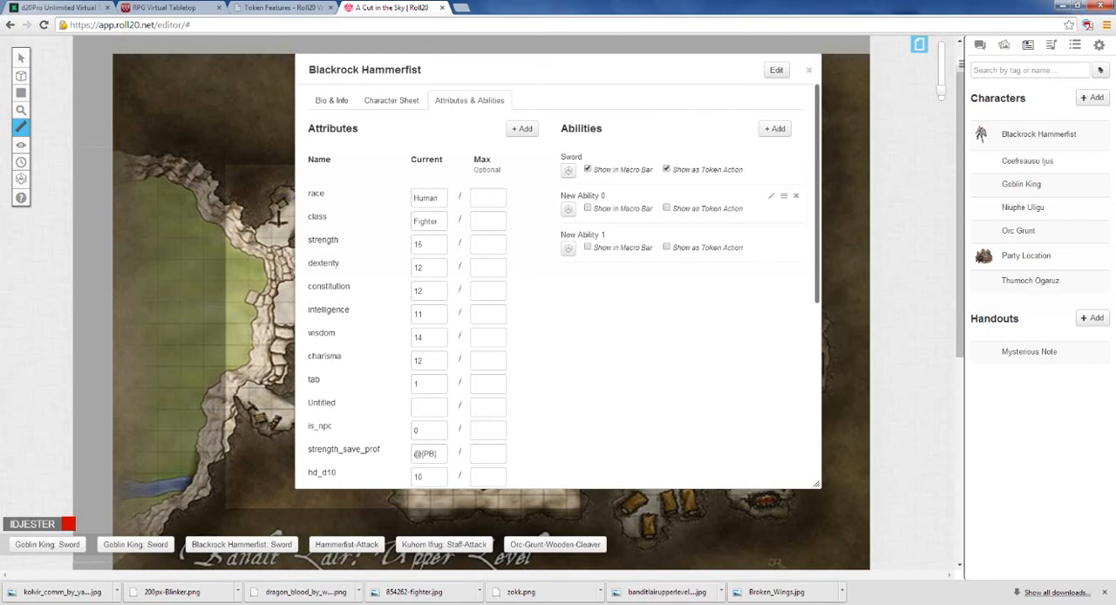
click(771, 196)
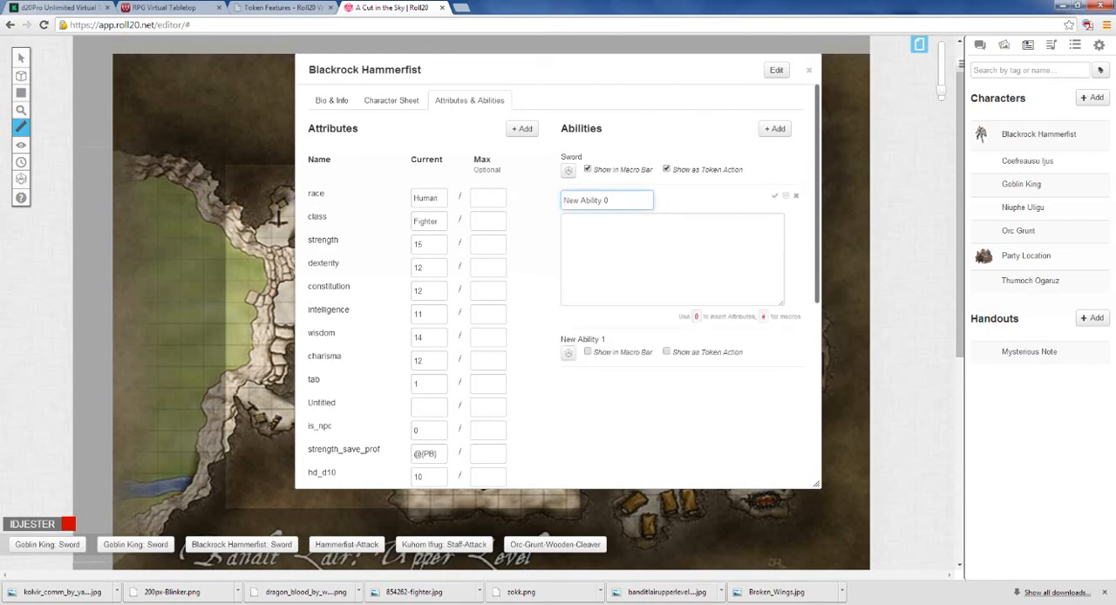
drag(613, 200, 556, 206)
text(Slrength )
text(Save)
key(Tab)
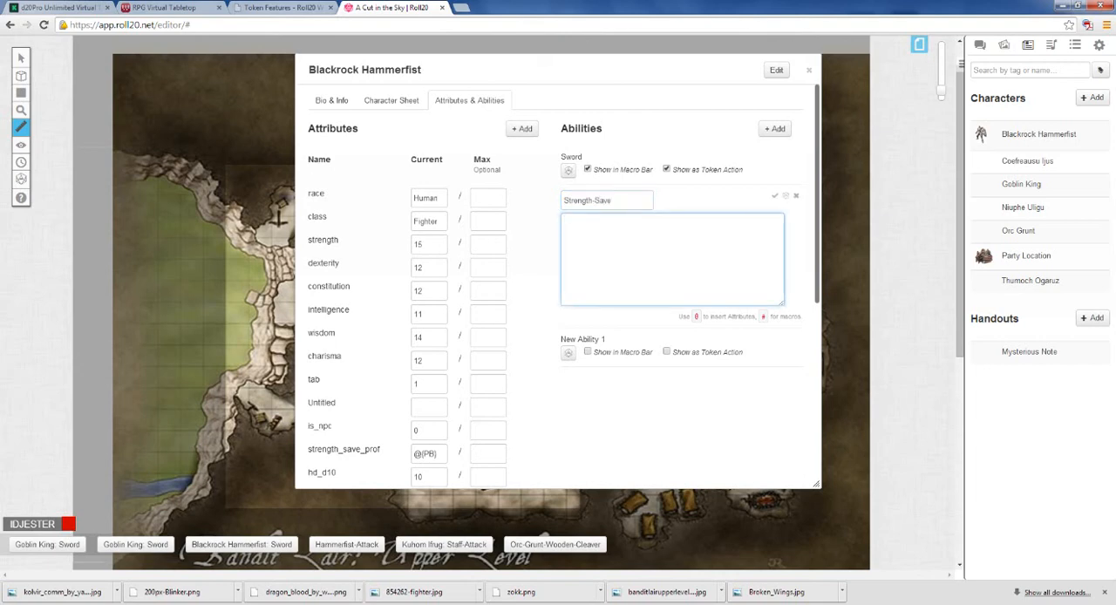
Step: Give the Strength-Save ability two identical roll lines, /r 1d20+@{strength_save_prof}, and save it
text(/r 1d20+@s)
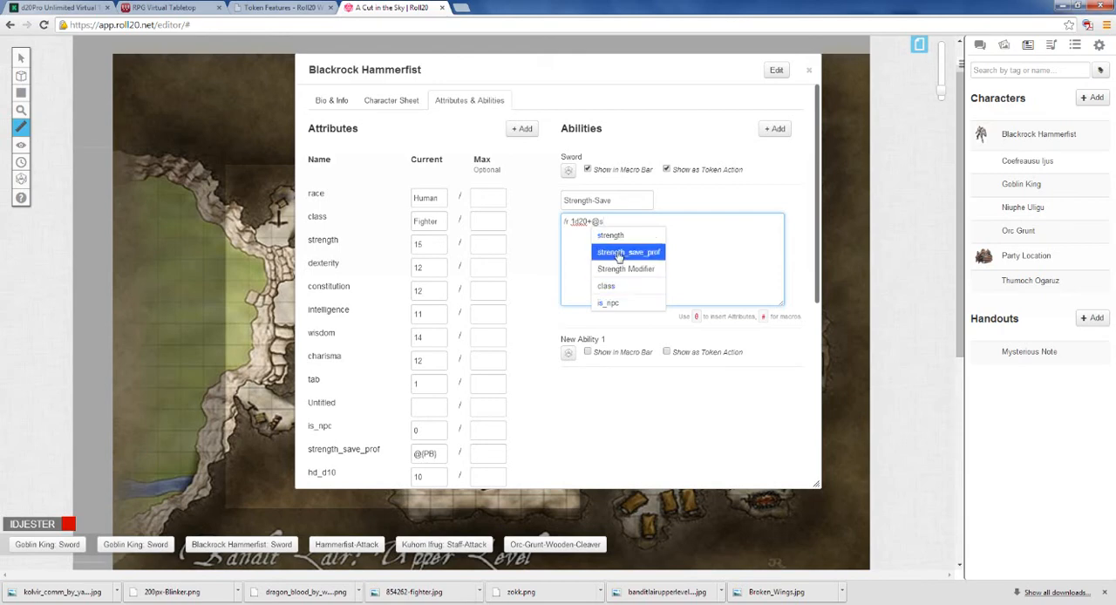
click(619, 253)
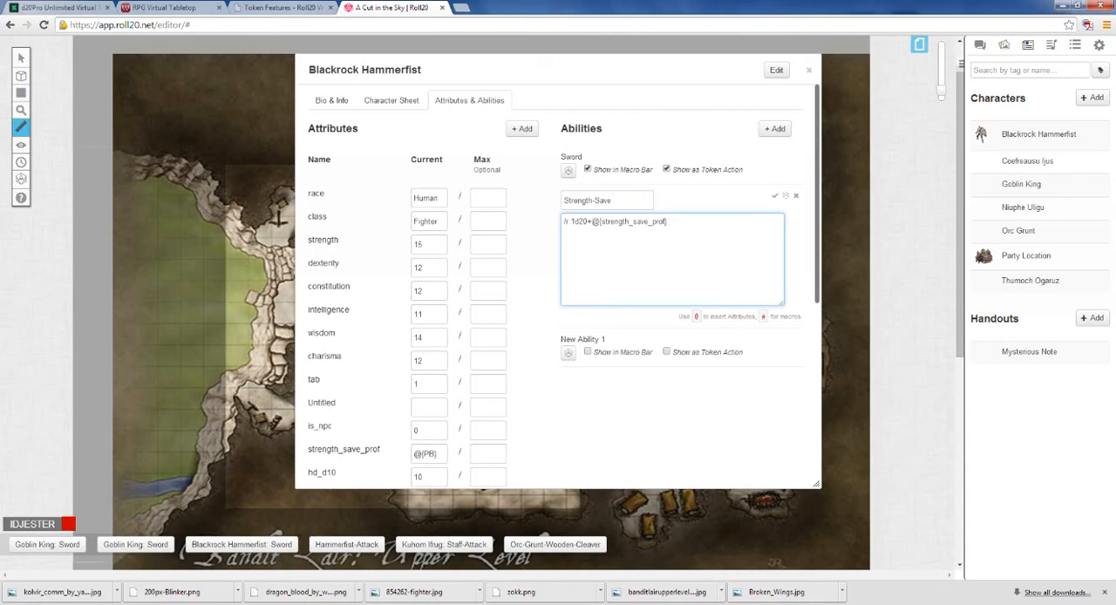
key(ctrl+a)
key(ctrl+c)
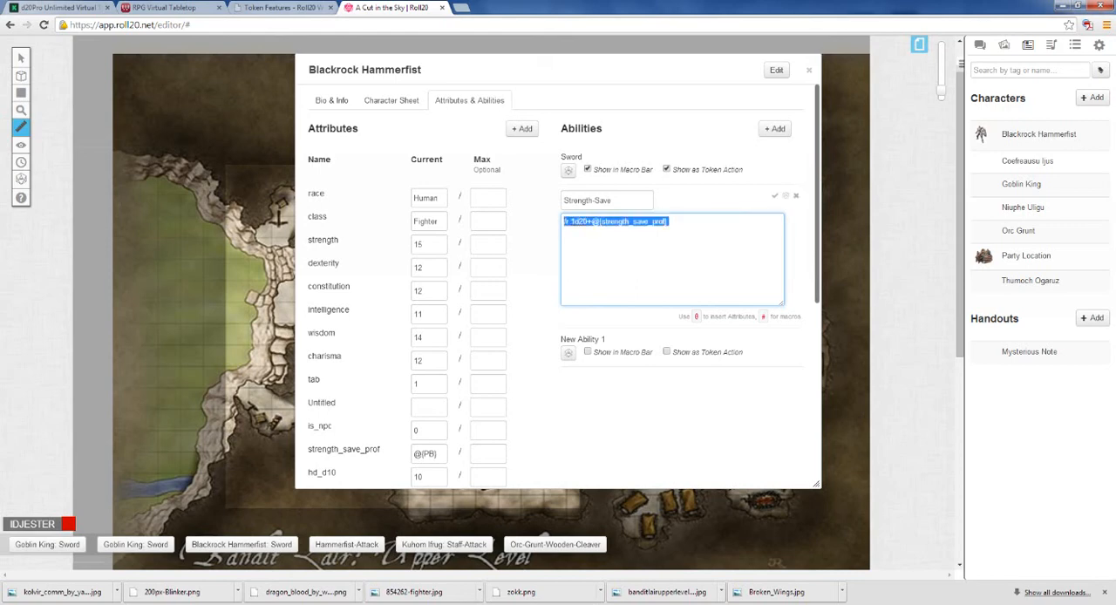
click(670, 222)
key(Return)
key(ctrl+v)
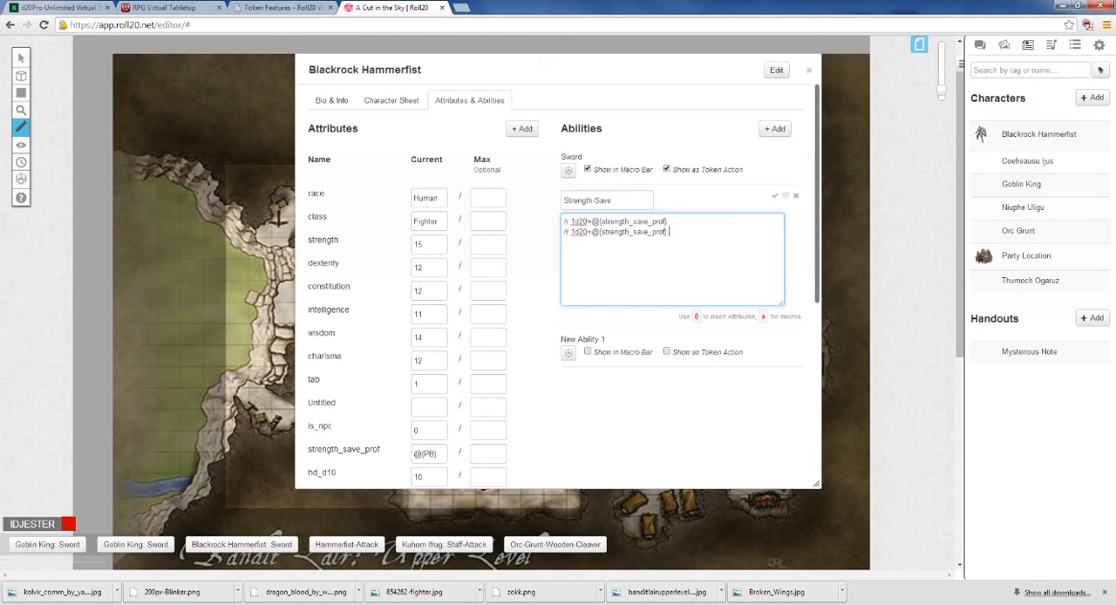
click(771, 198)
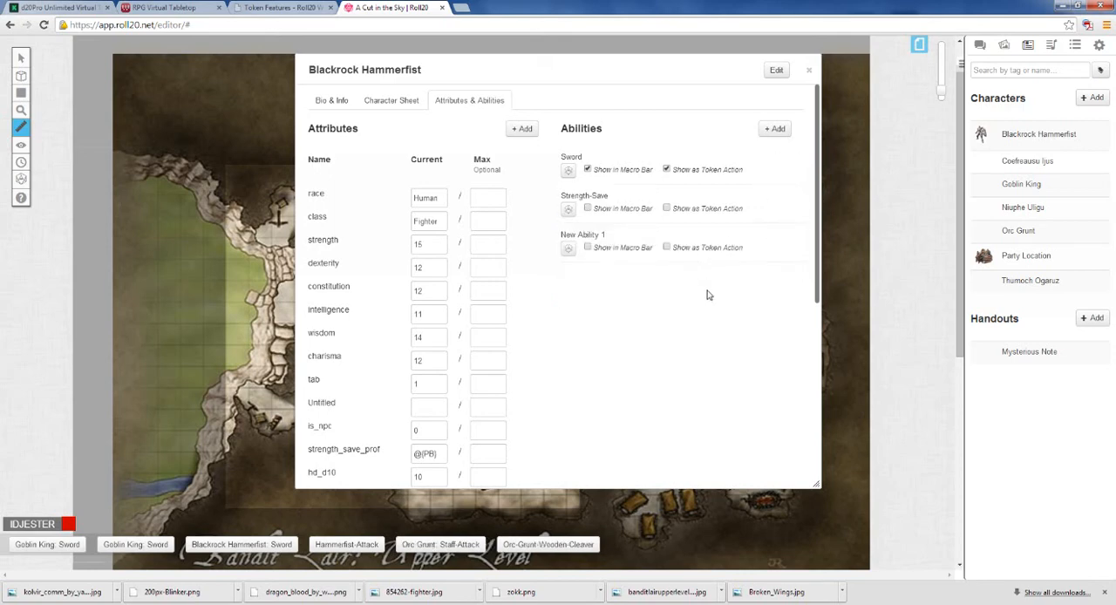
Step: Show the Strength-Save ability in the macro bar and as a token action, and close the character
click(588, 208)
click(667, 209)
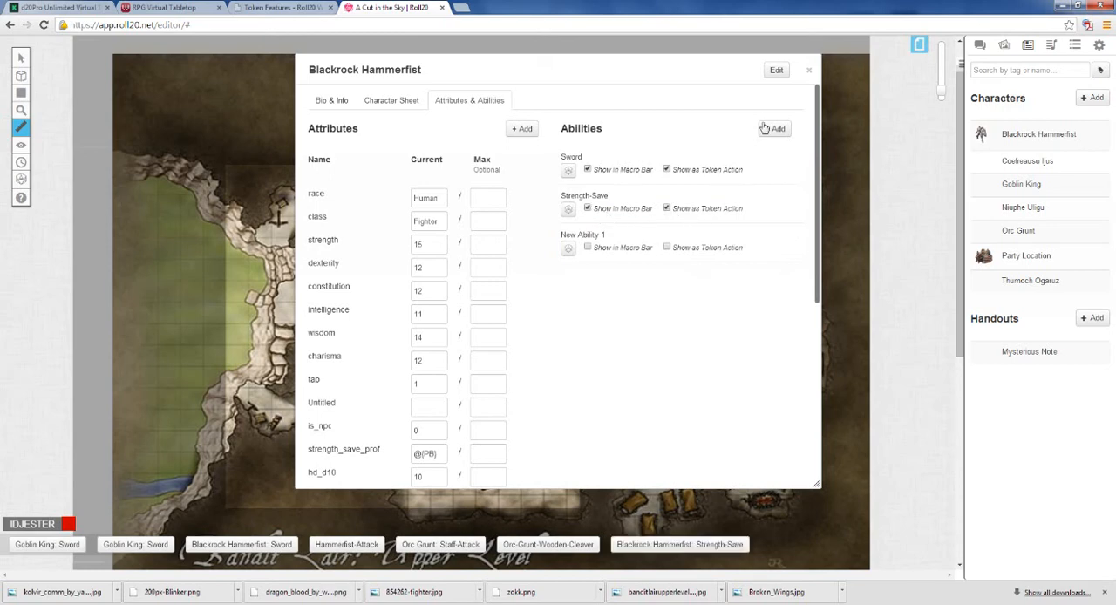
click(809, 74)
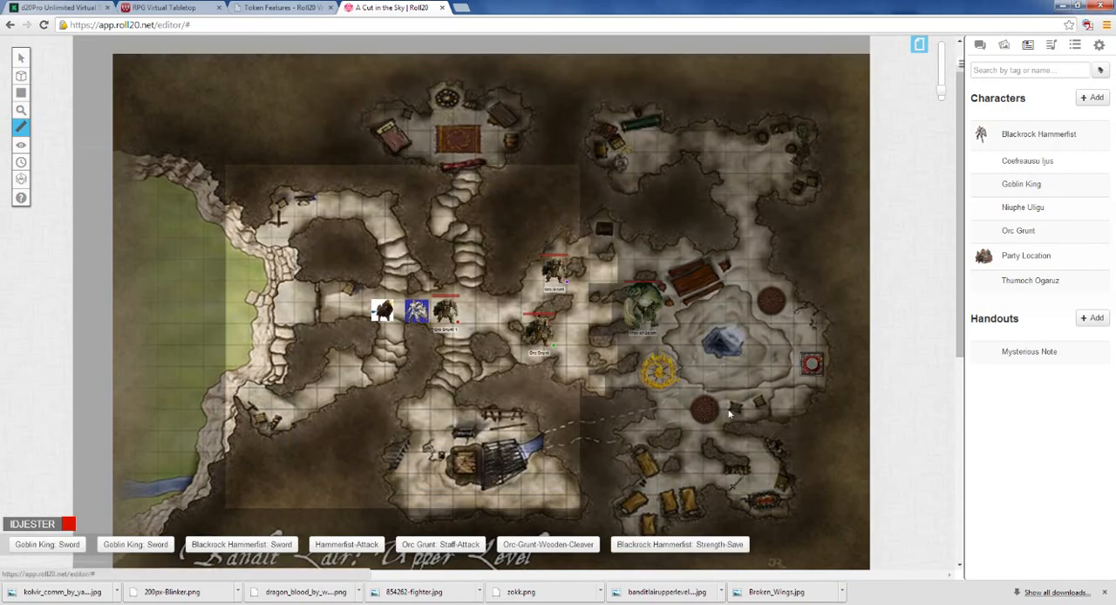
Step: Roll Blackrock Hammerfist's Strength-Save macro and check the roll results in the chat
click(692, 546)
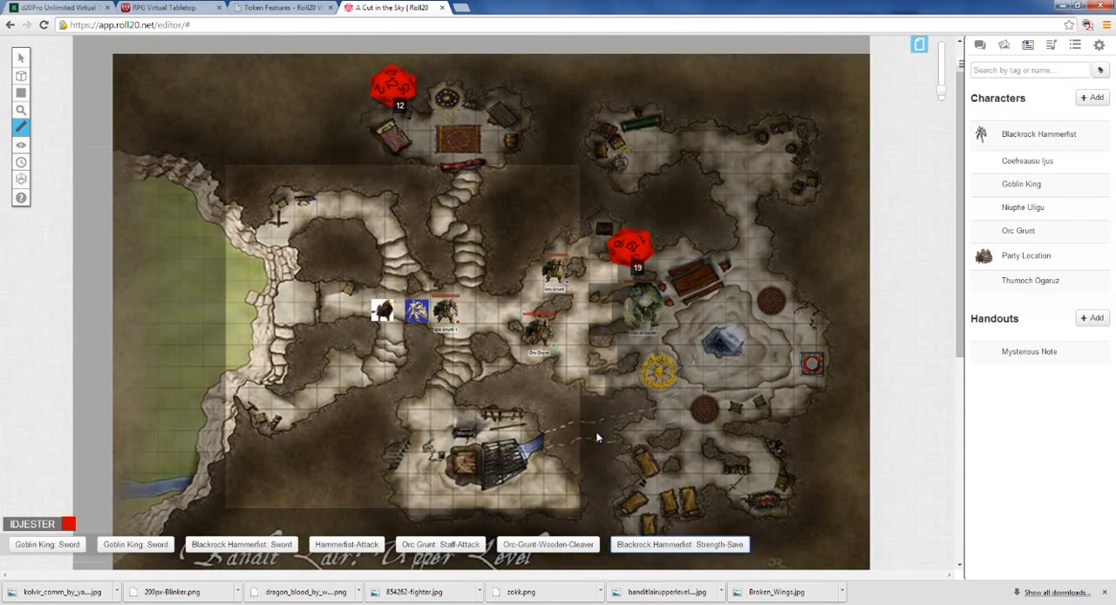
click(980, 45)
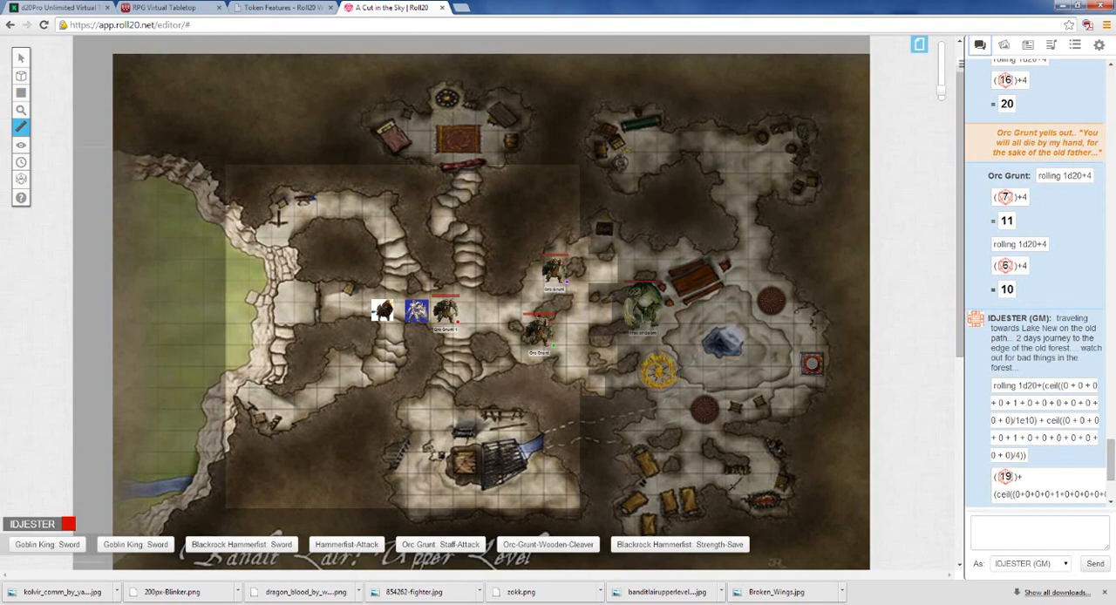
drag(1110, 454, 1112, 476)
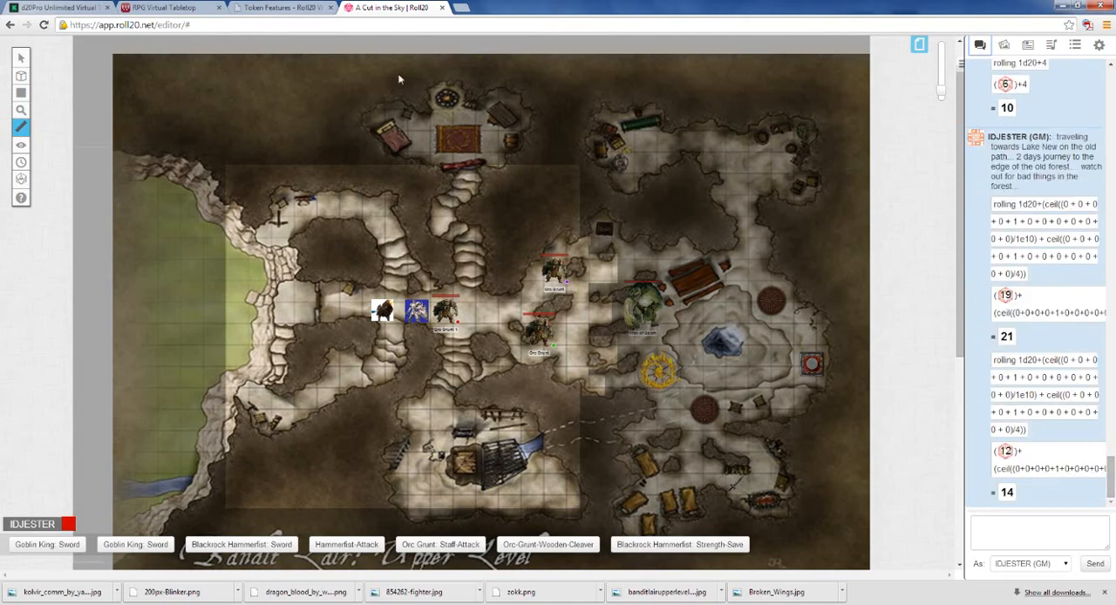
Step: Check the STR save proficiency and bonus on Blackrock Hammerfist's sheet, and roll Strength-Save again with the chat showing
click(1027, 44)
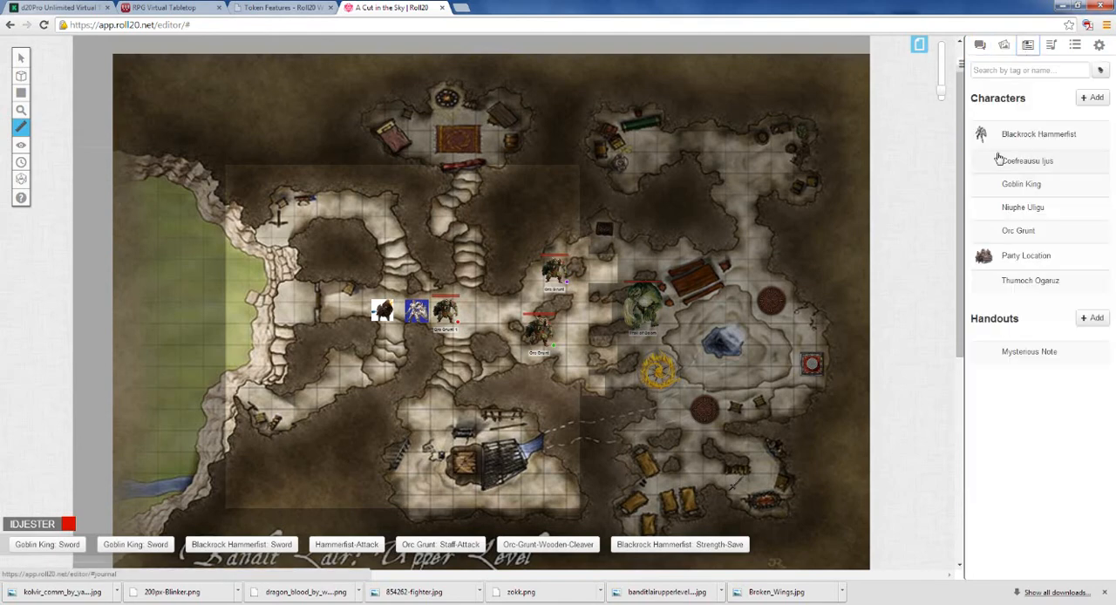
click(1025, 140)
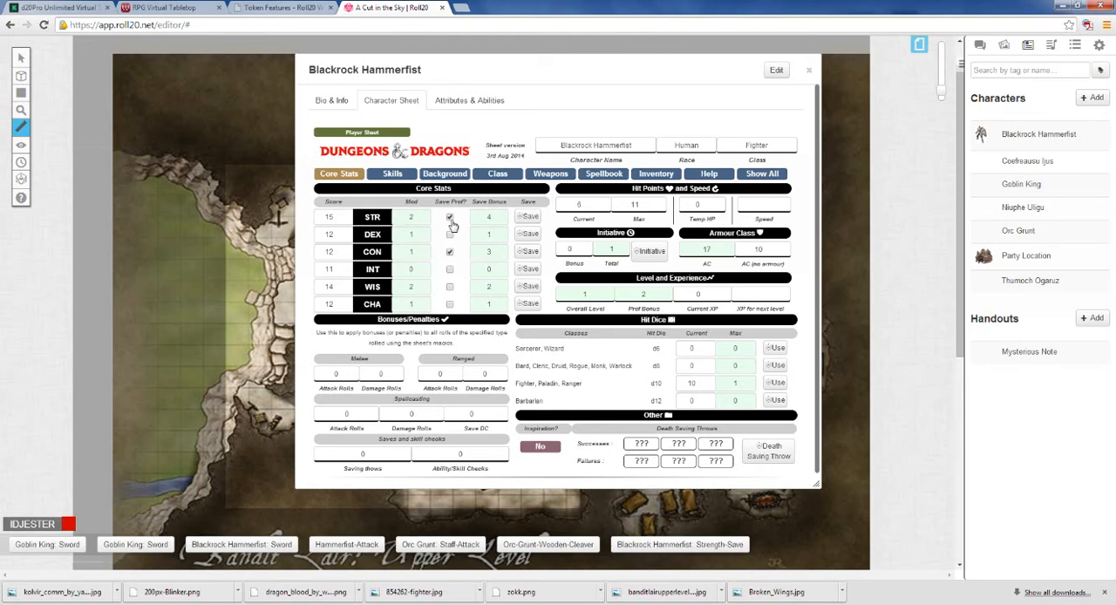
click(811, 72)
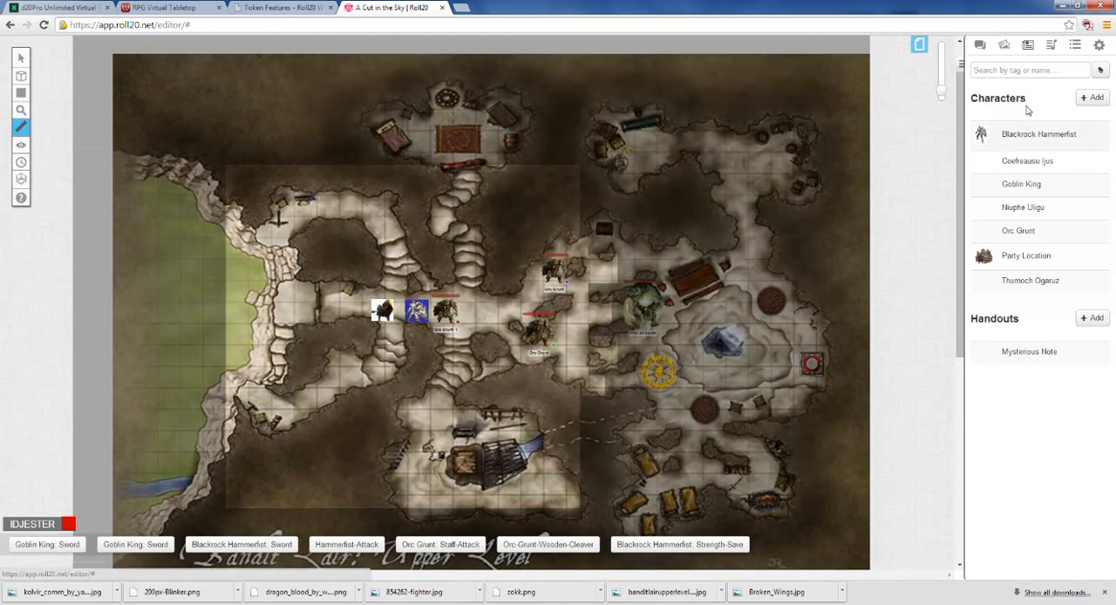
click(980, 44)
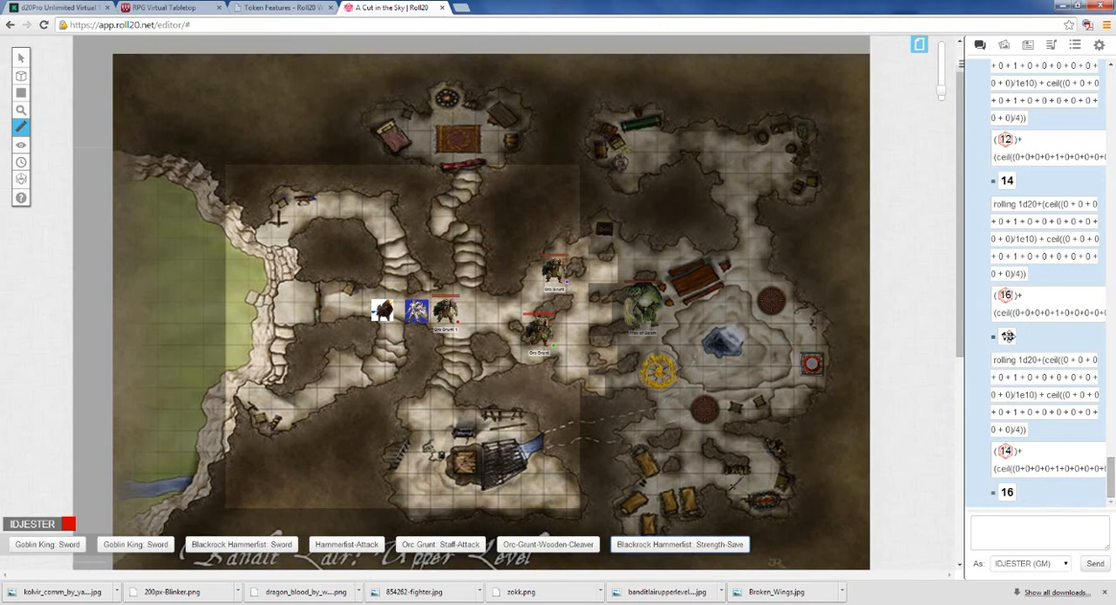
click(678, 544)
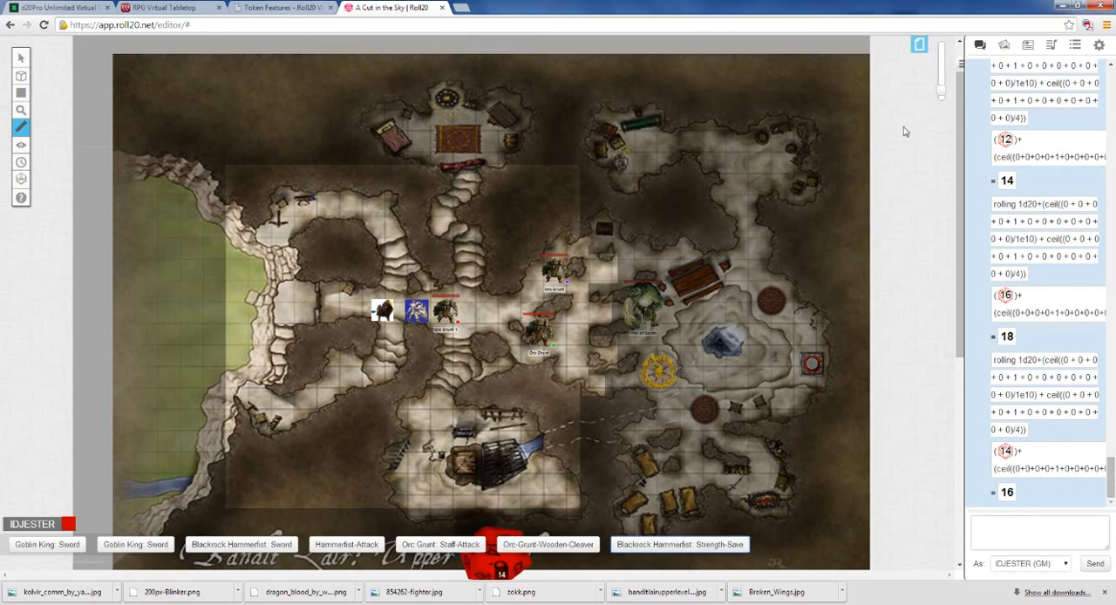
Step: Change both roll lines of Blackrock Hammerfist's Strength-Save ability to /r 1d20+4, save the ability and close the character
click(1027, 44)
click(1029, 134)
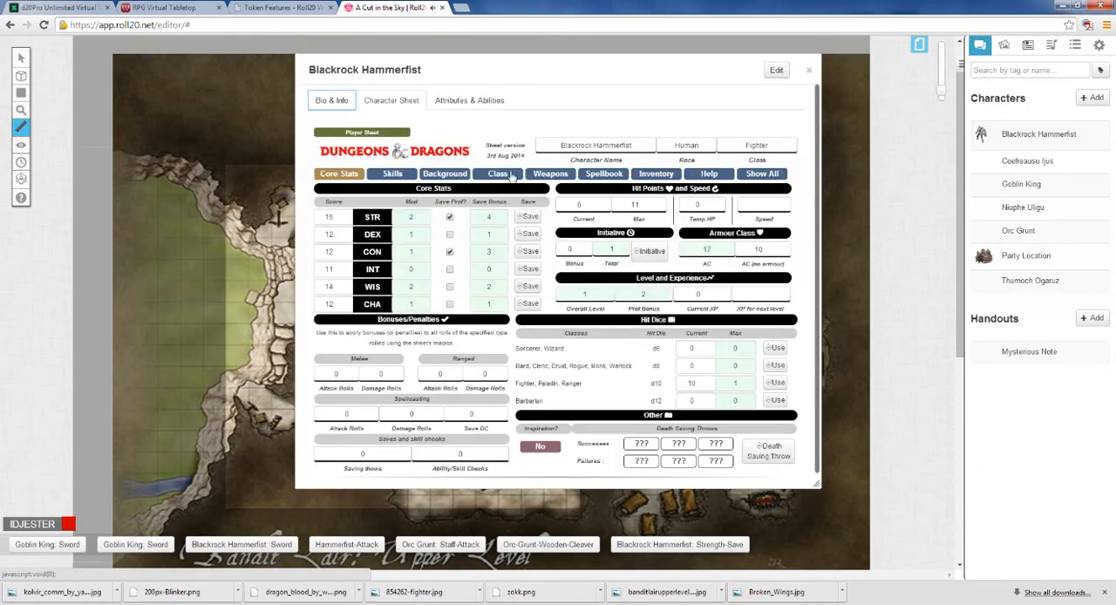
click(469, 100)
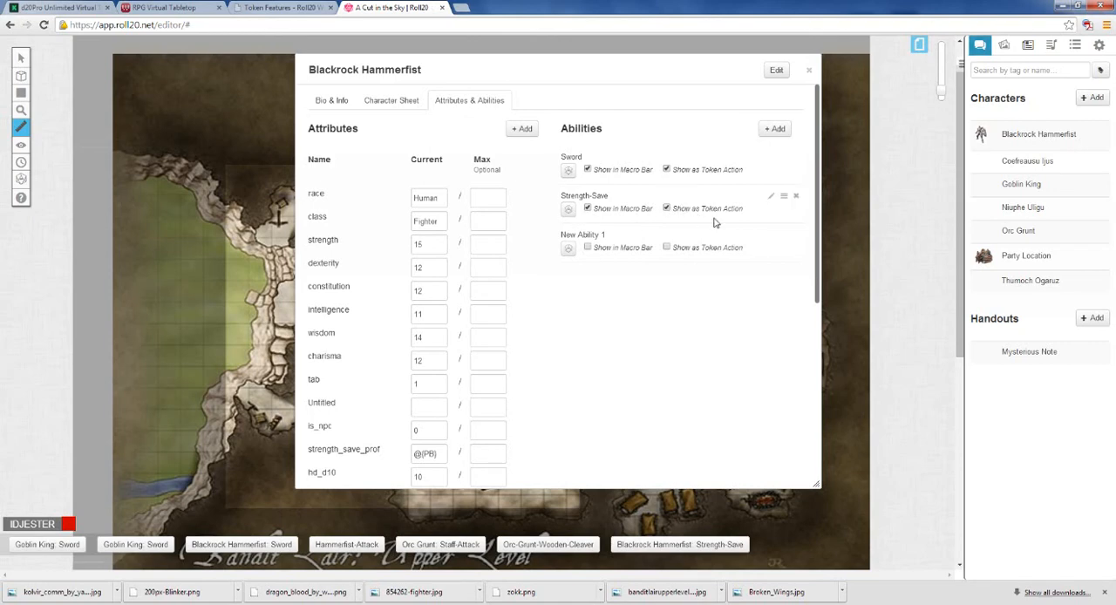
click(771, 196)
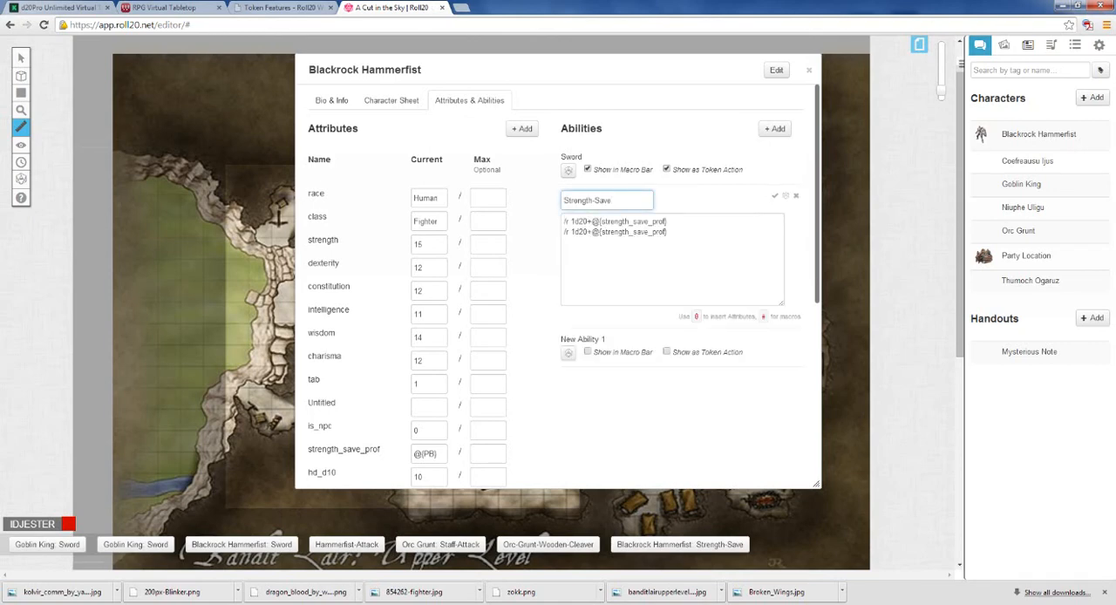
drag(669, 221, 593, 221)
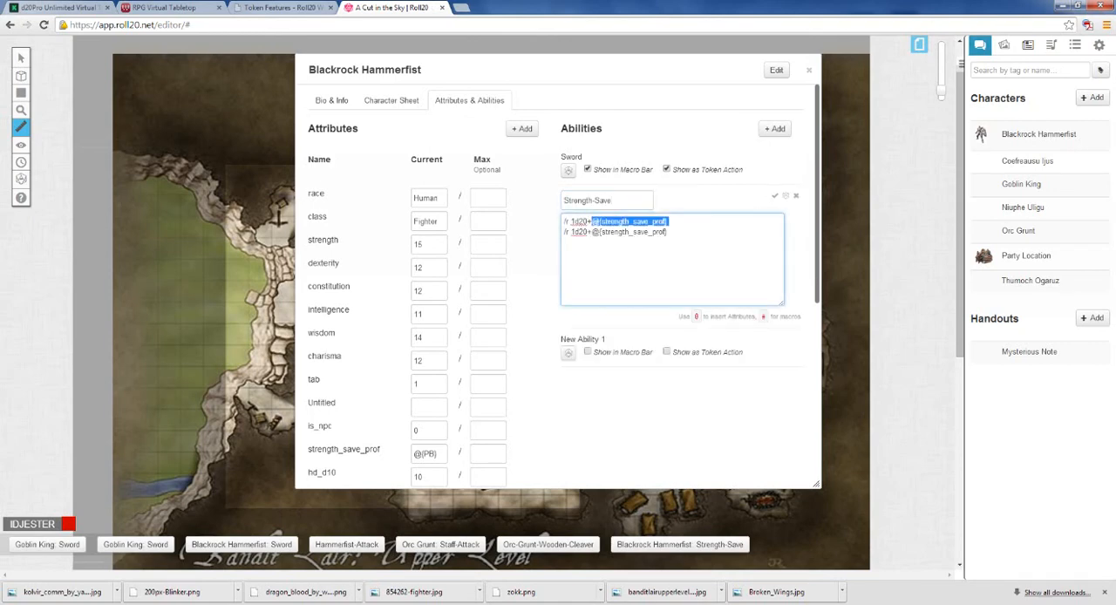
text(3)
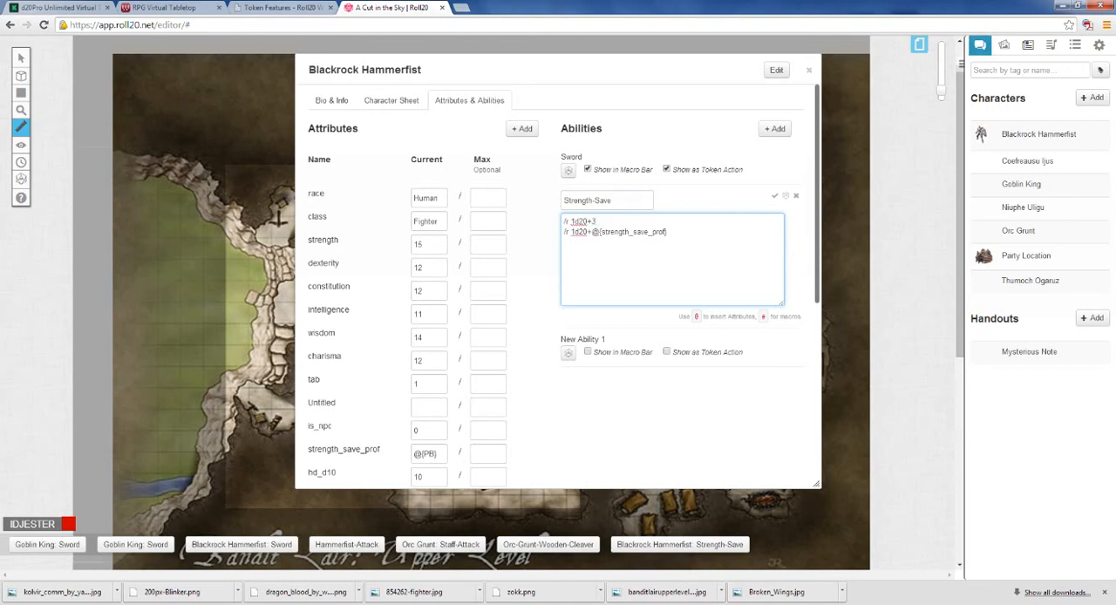
key(BackSpace)
text(4)
drag(669, 231, 592, 231)
key(BackSpace)
click(774, 195)
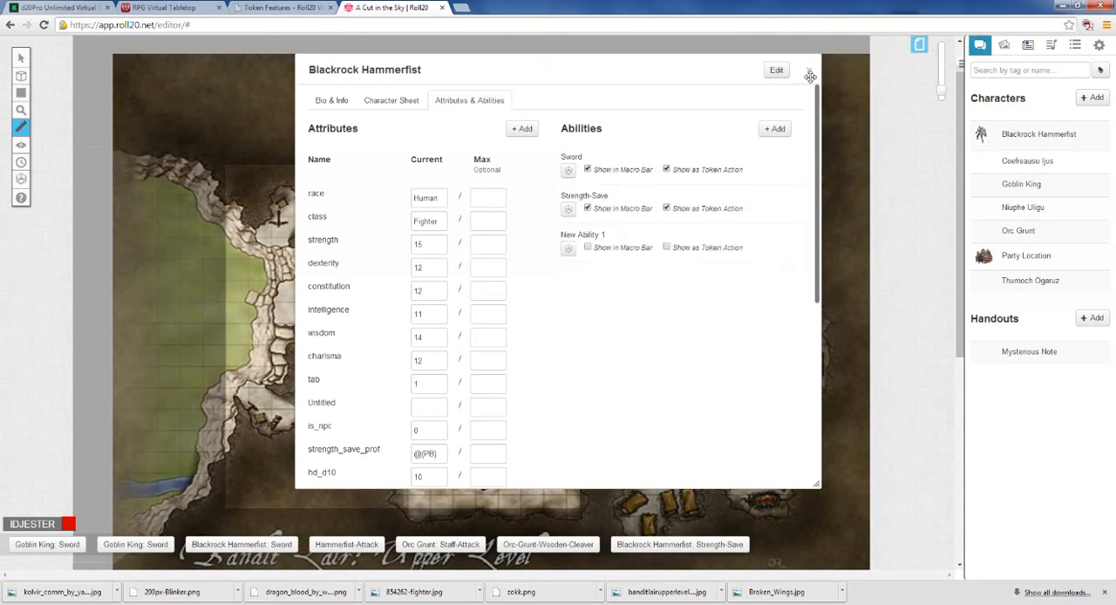
click(808, 70)
Step: Roll the edited Strength-Save macro and read its newest results in the chat
click(664, 545)
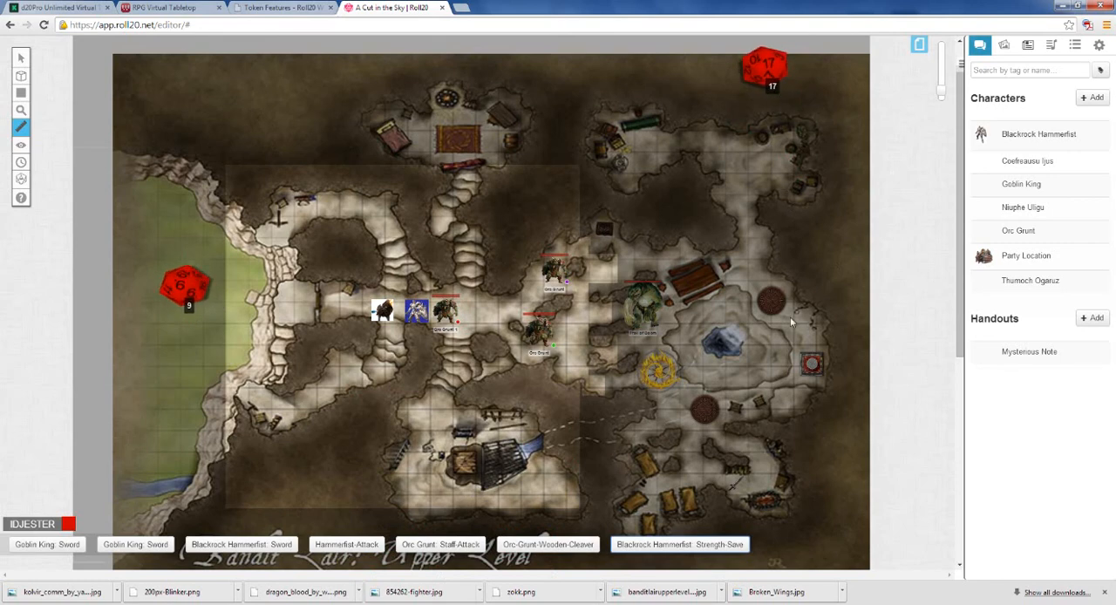
click(980, 44)
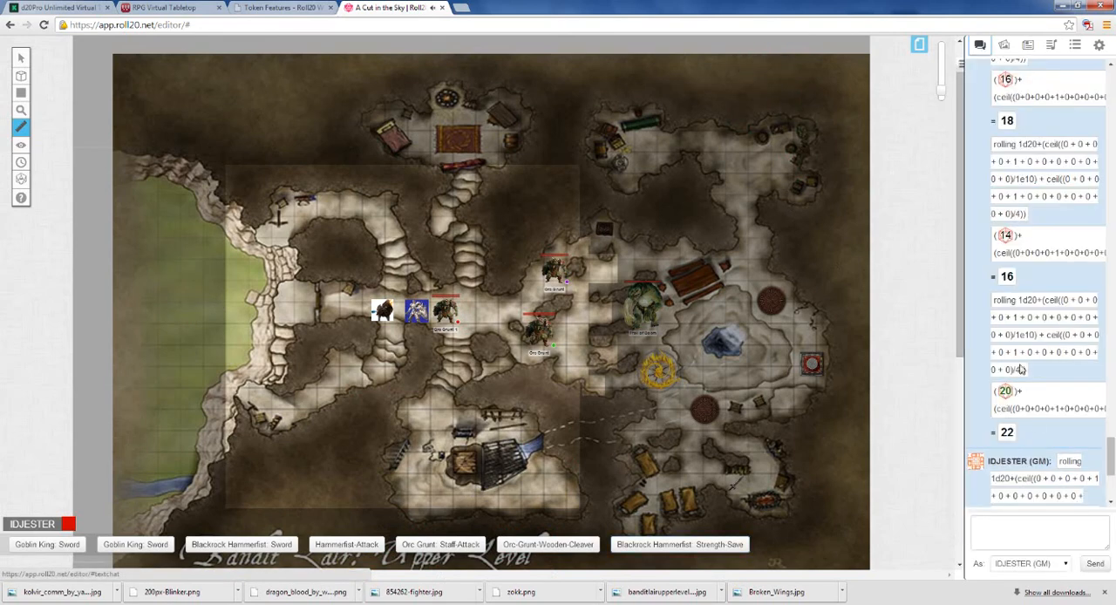
scroll(991, 292, down, 3)
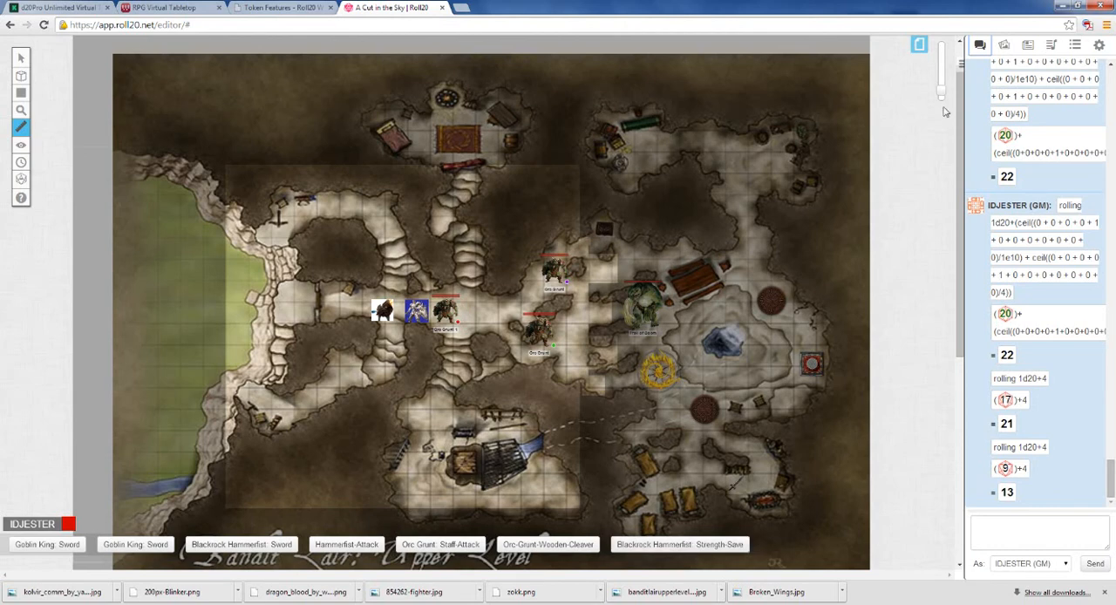
Step: Examine the roll lines of Blackrock Hammerfist's Sword ability and compare them with the core stats on the character sheet, keeping the ability
click(1027, 44)
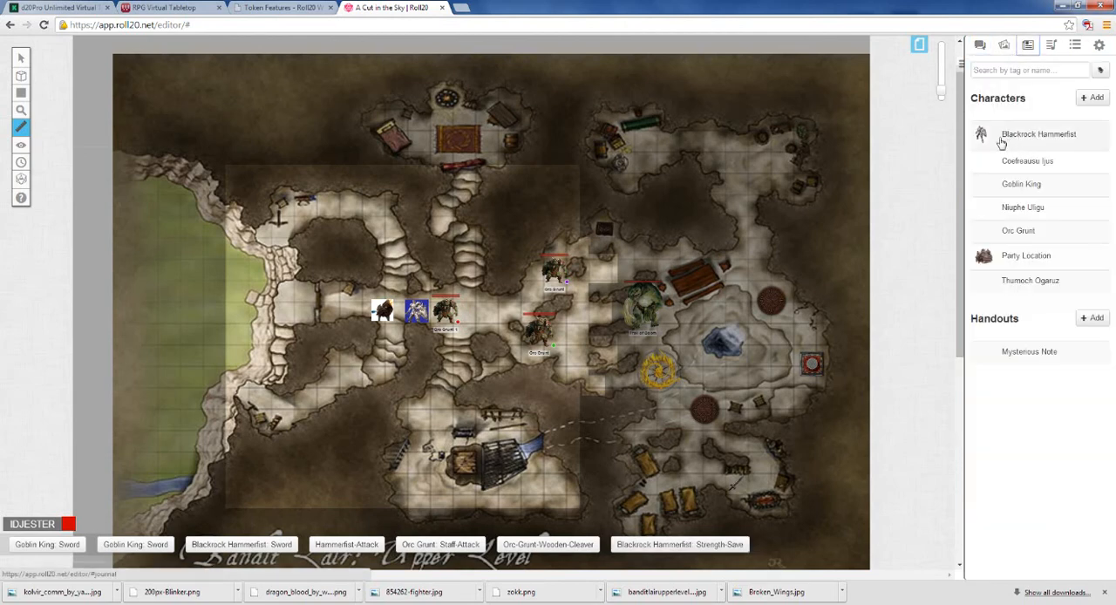
click(1000, 139)
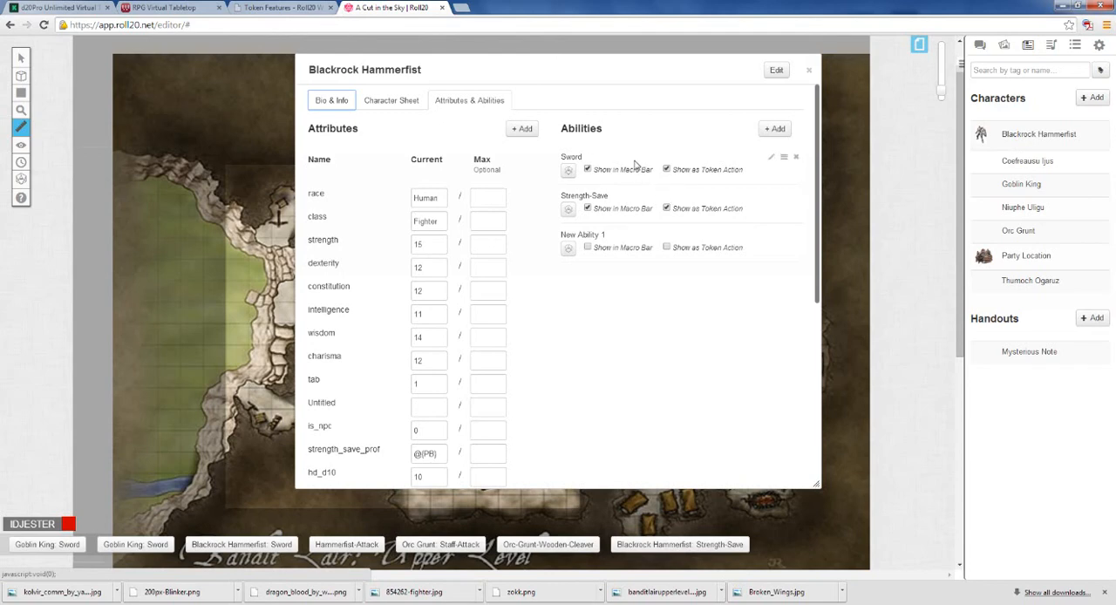
click(771, 156)
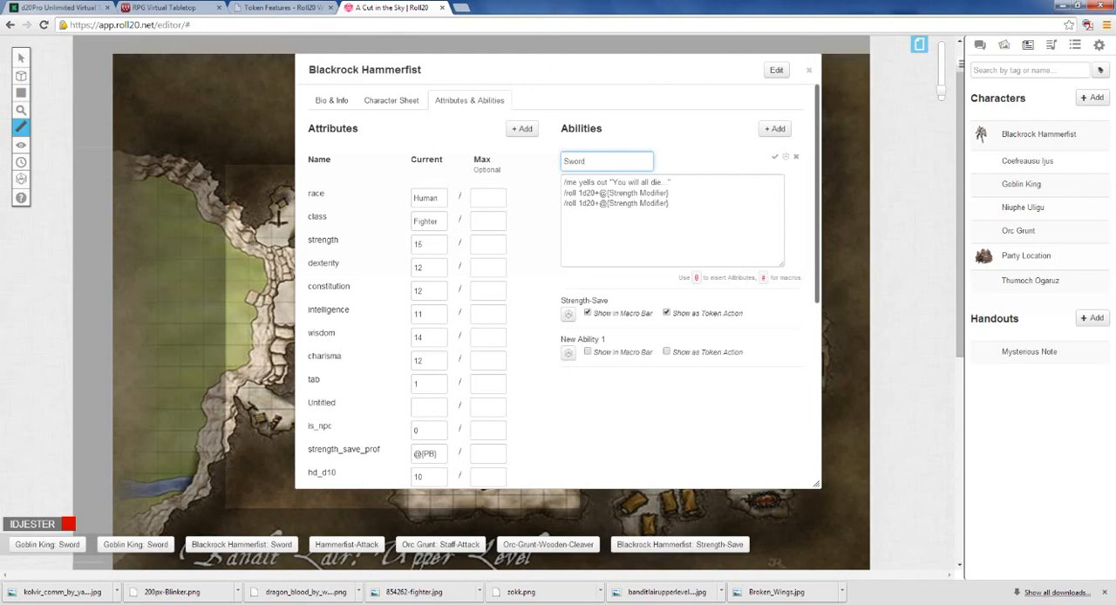
click(391, 101)
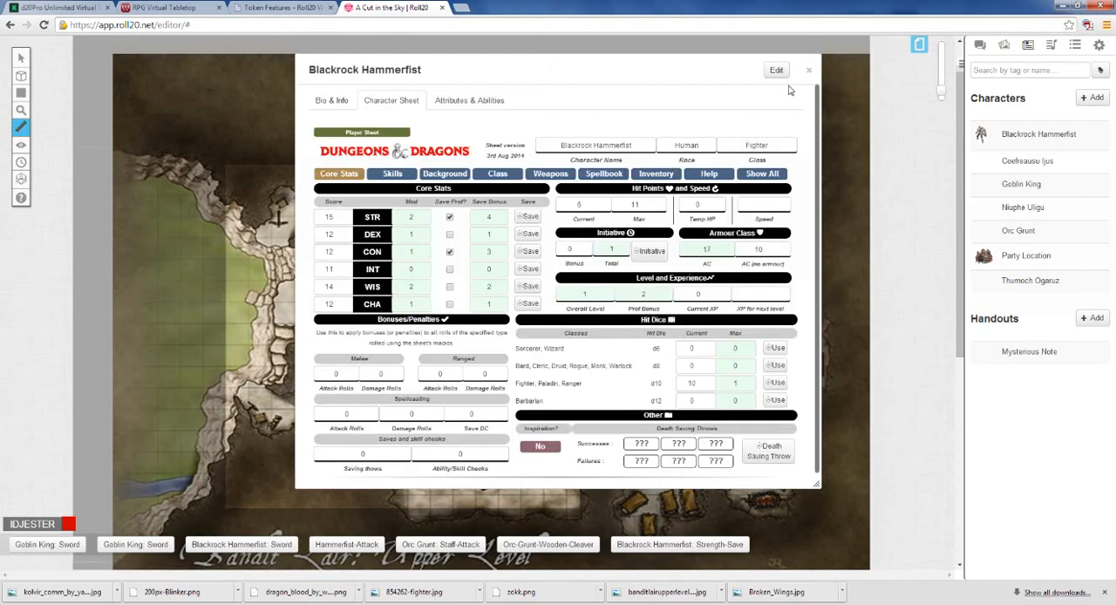
click(469, 100)
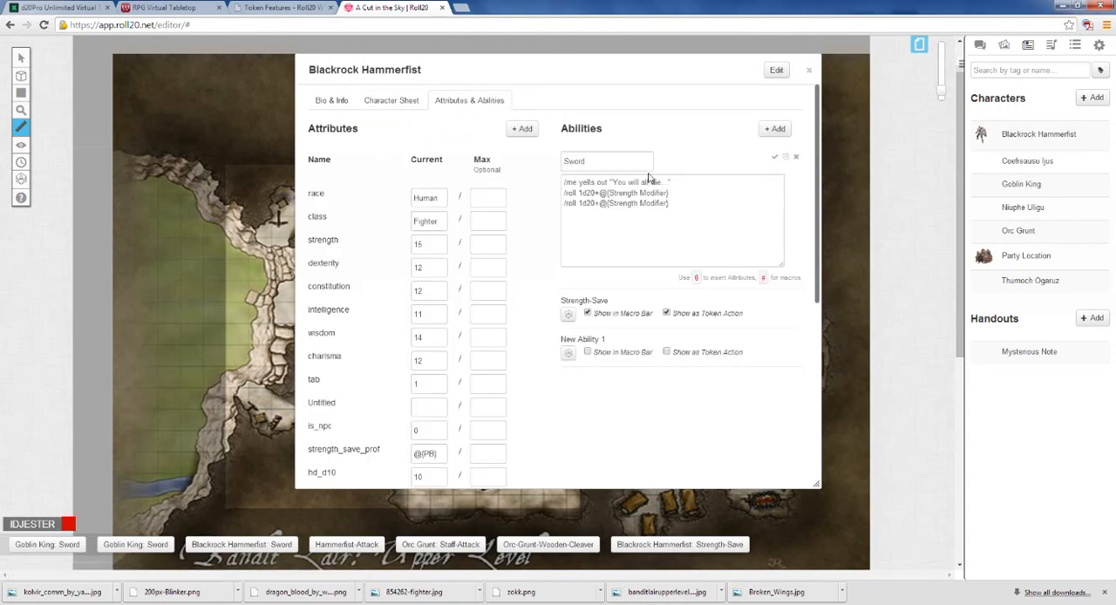
click(795, 157)
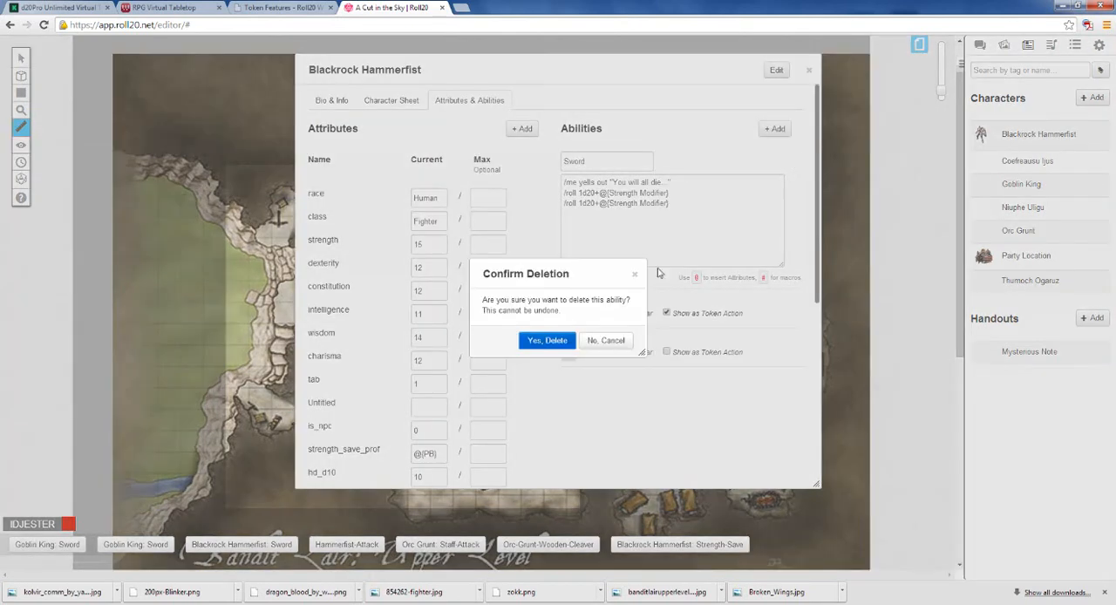
click(611, 343)
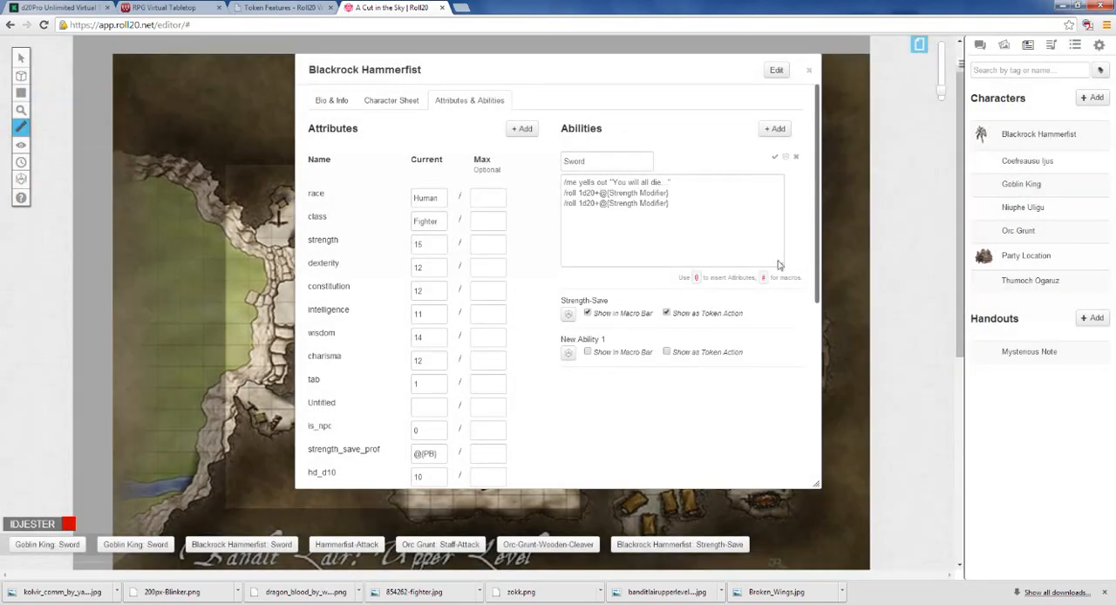
click(773, 301)
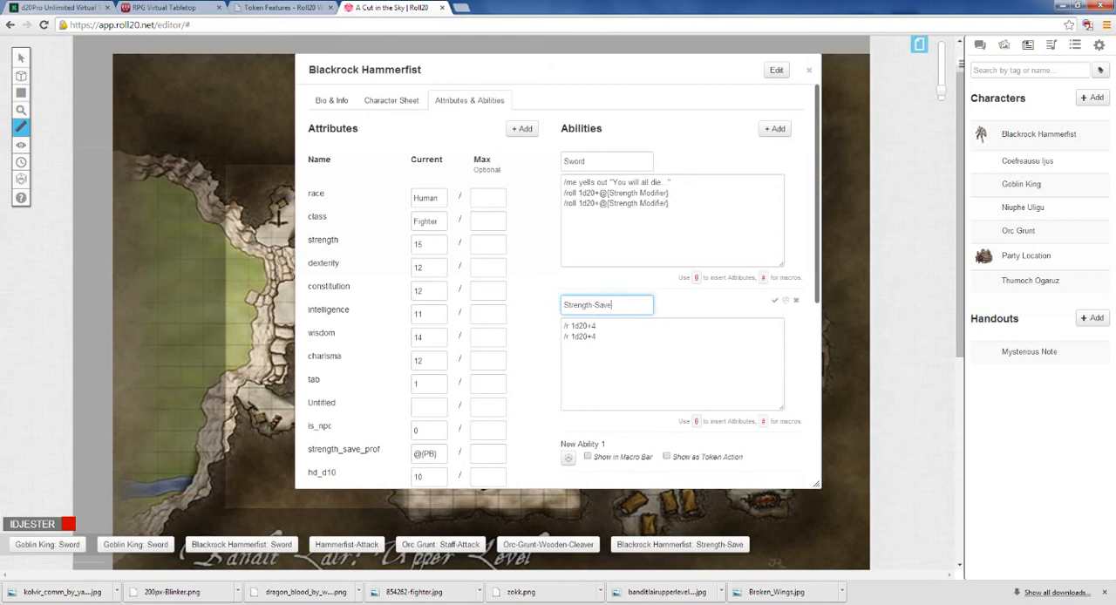
click(597, 326)
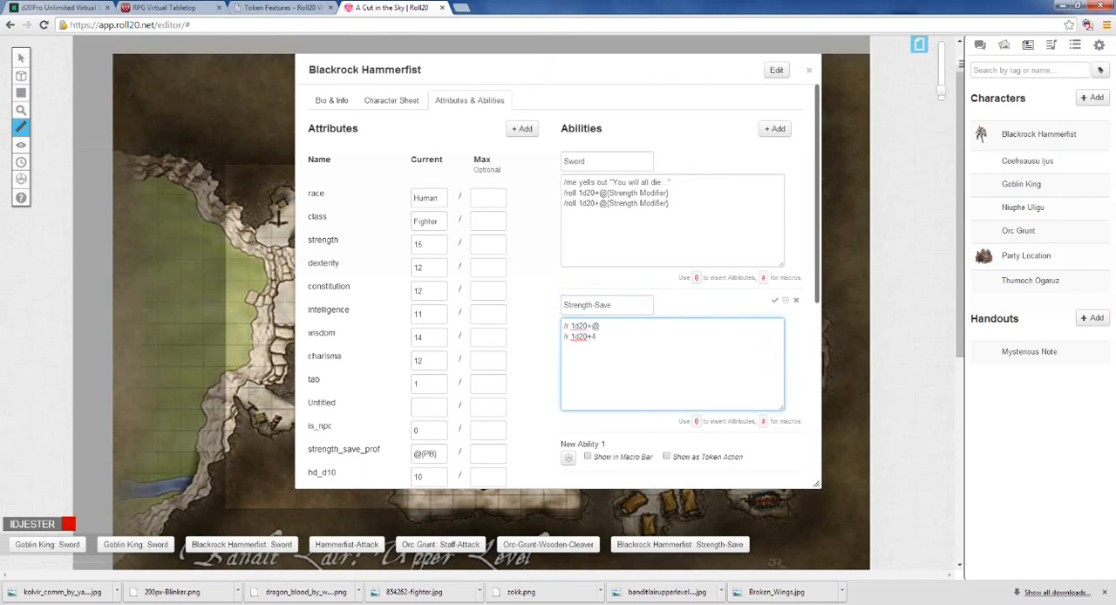
text(s)
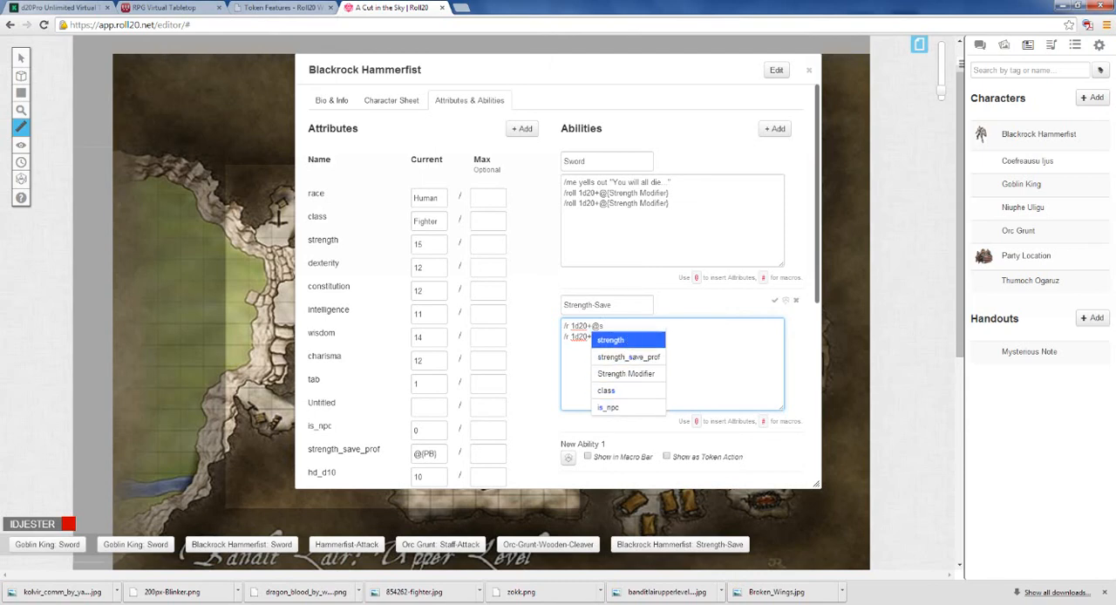
text(tre)
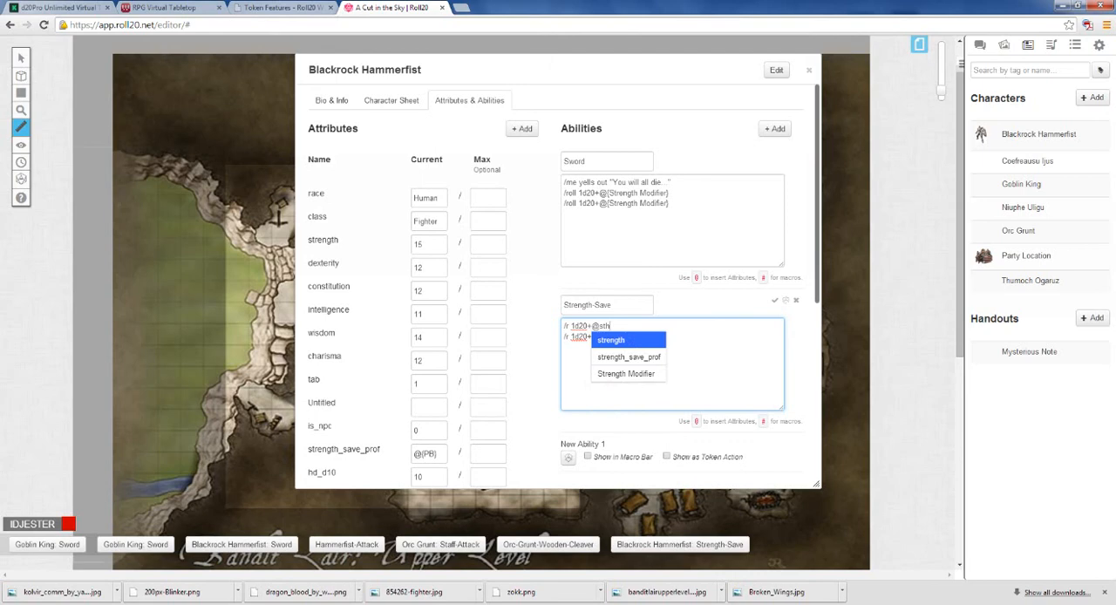
text(n)
key(BackSpace)
key(BackSpace)
key(BackSpace)
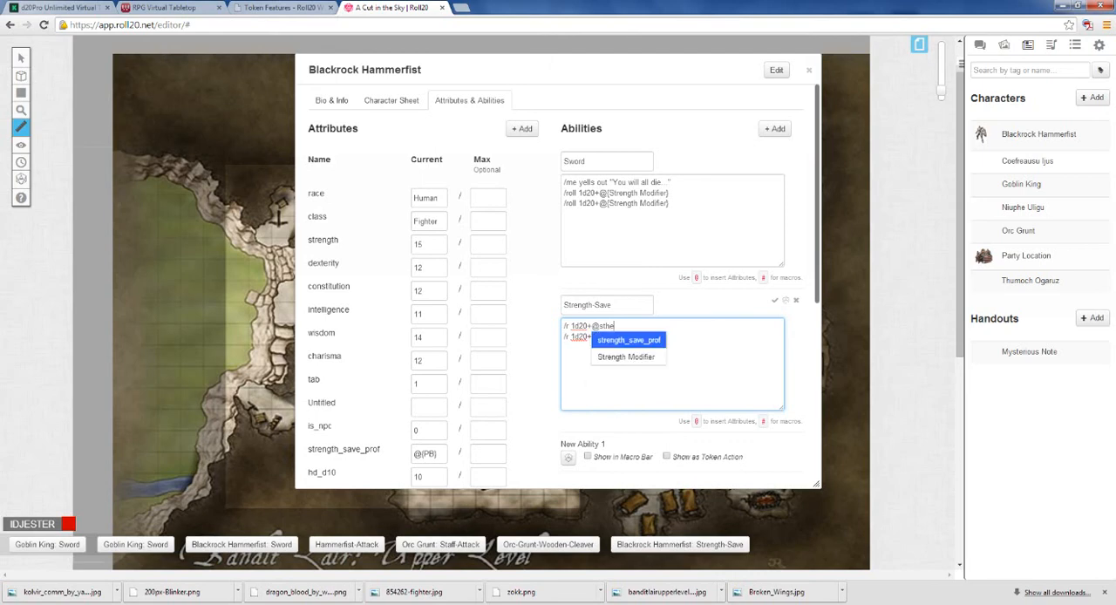
text(r)
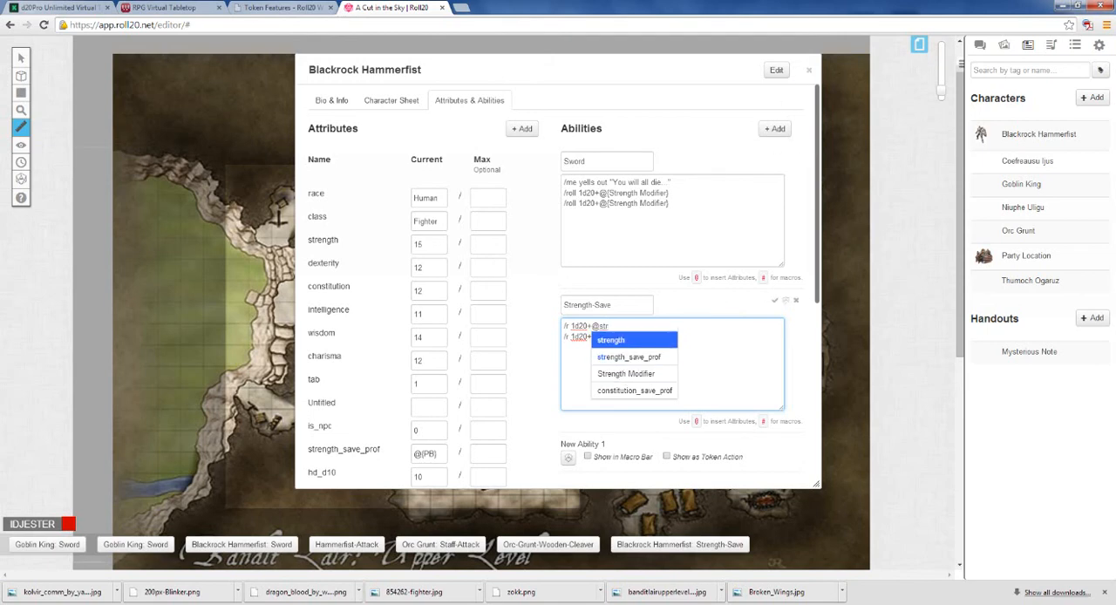
Step: Complete Strength-Save's first roll line as /r 1d20+@{Strength Modifier} +@{strength_save_prof} and remove the 4 from the second line
click(392, 100)
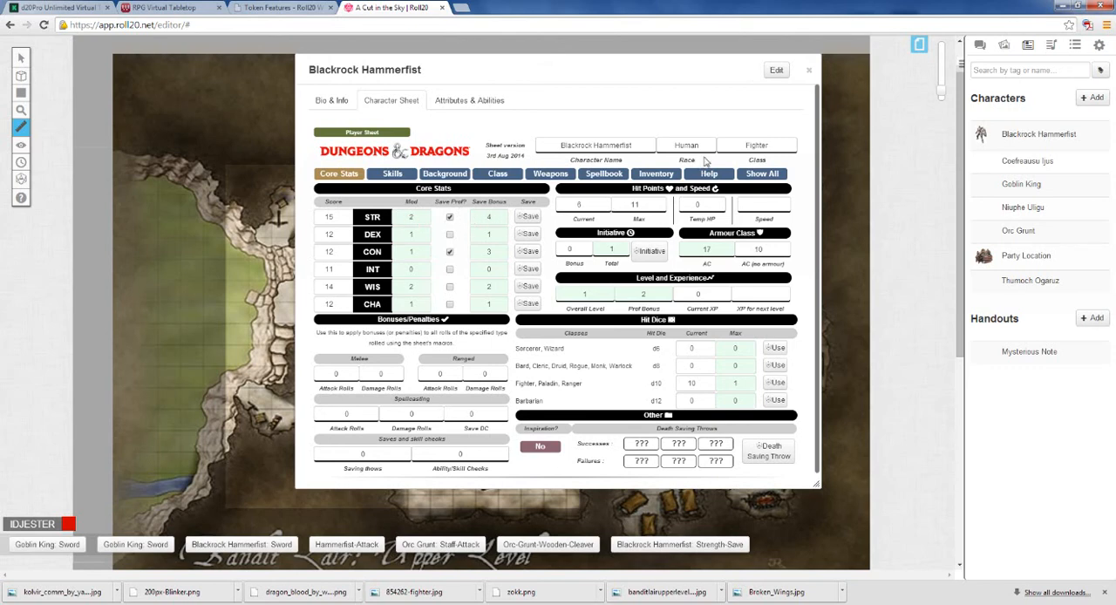
click(469, 100)
click(597, 337)
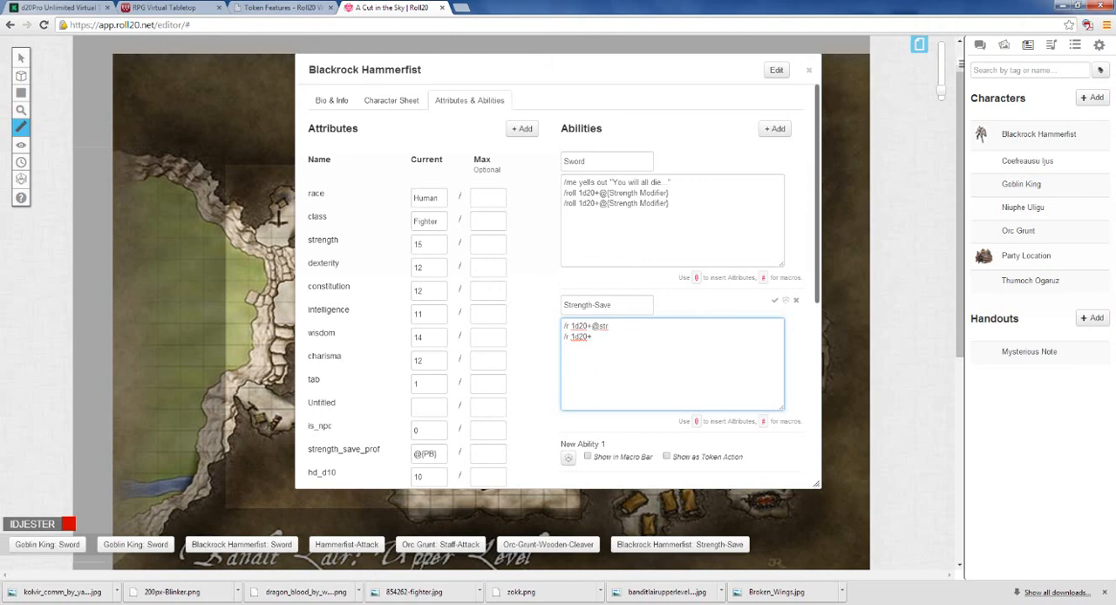
key(BackSpace)
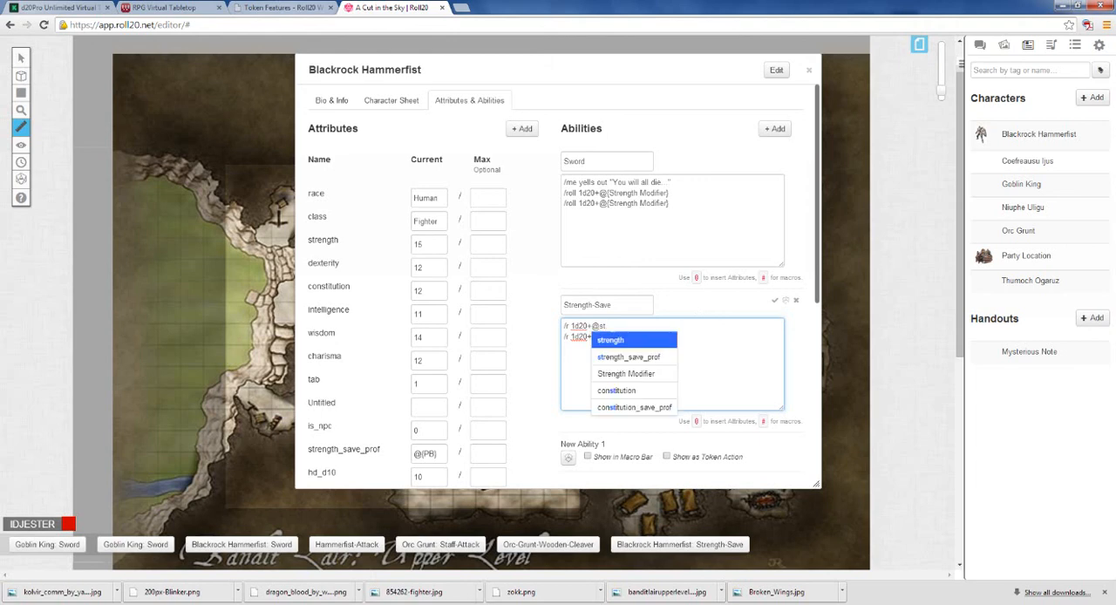
key(Down)
key(Down)
key(Return)
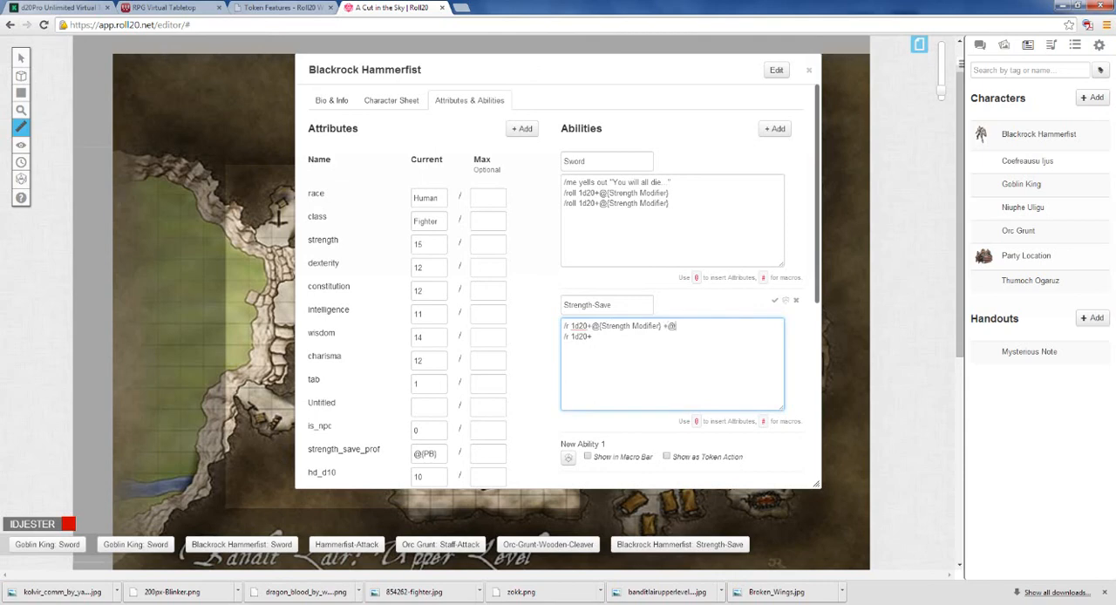
text(+@s)
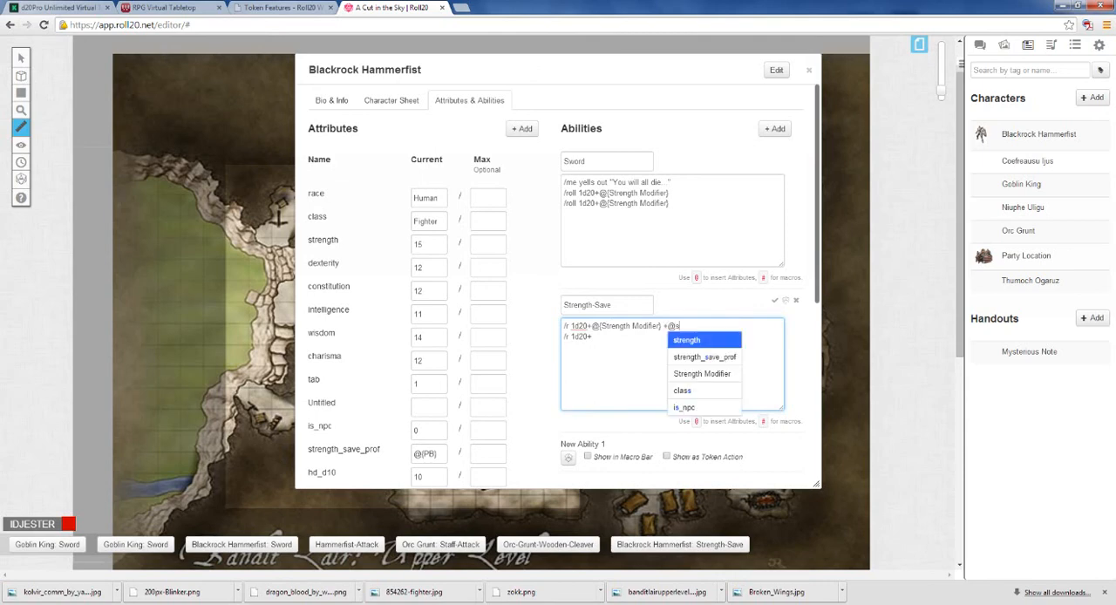
click(686, 359)
Step: Replace Strength-Save's second roll line with a copy of the first, save the ability and close the character
drag(746, 326, 555, 327)
key(ctrl+c)
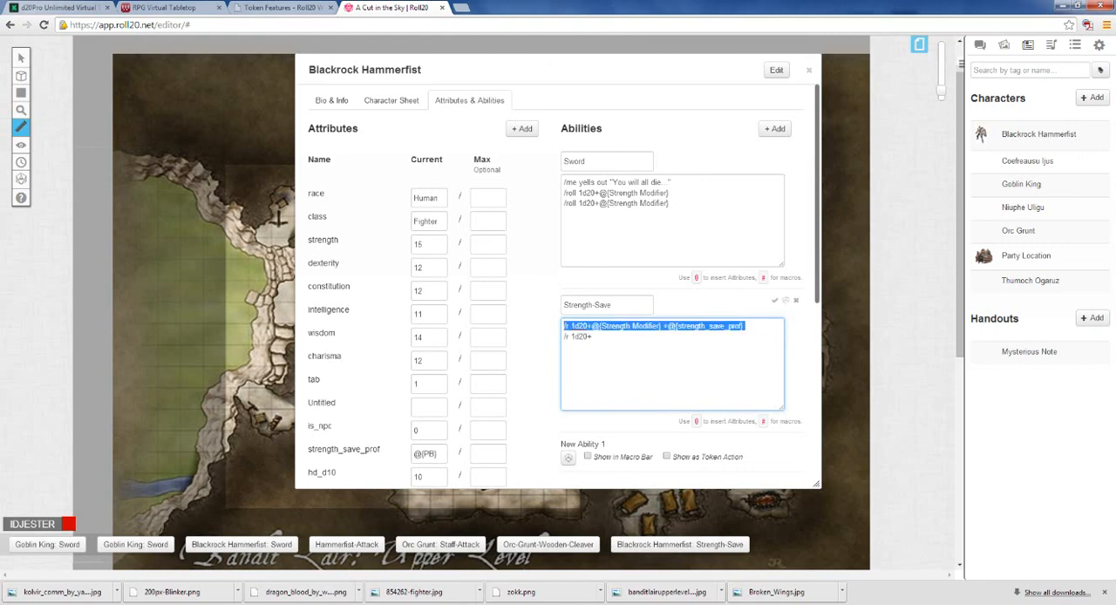
click(746, 326)
key(Return)
key(Delete)
key(Delete)
key(Delete)
key(Delete)
key(Delete)
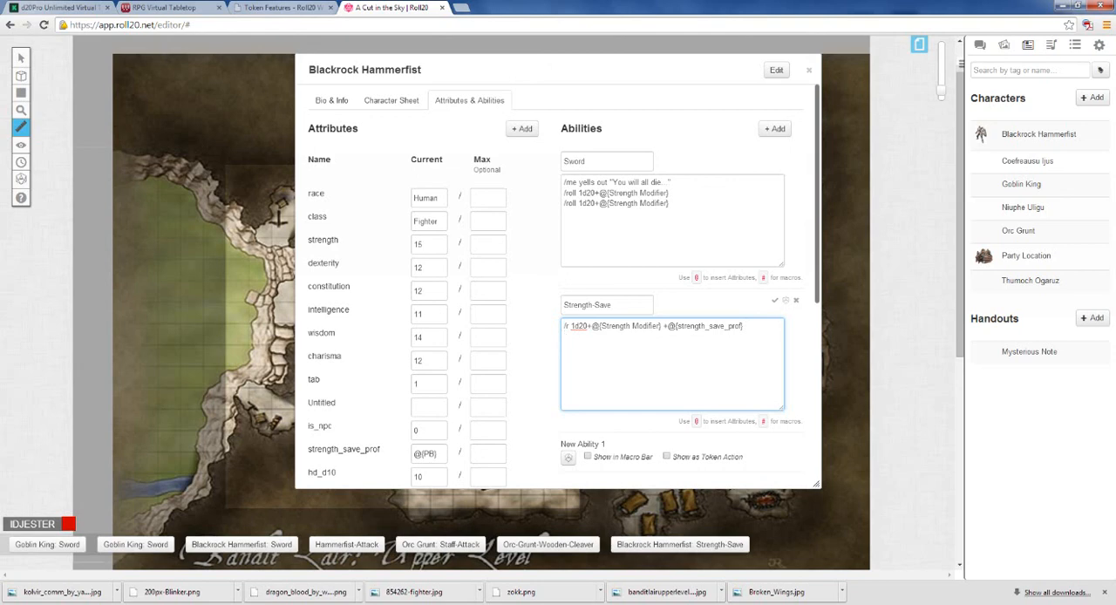
key(Return)
key(ctrl+v)
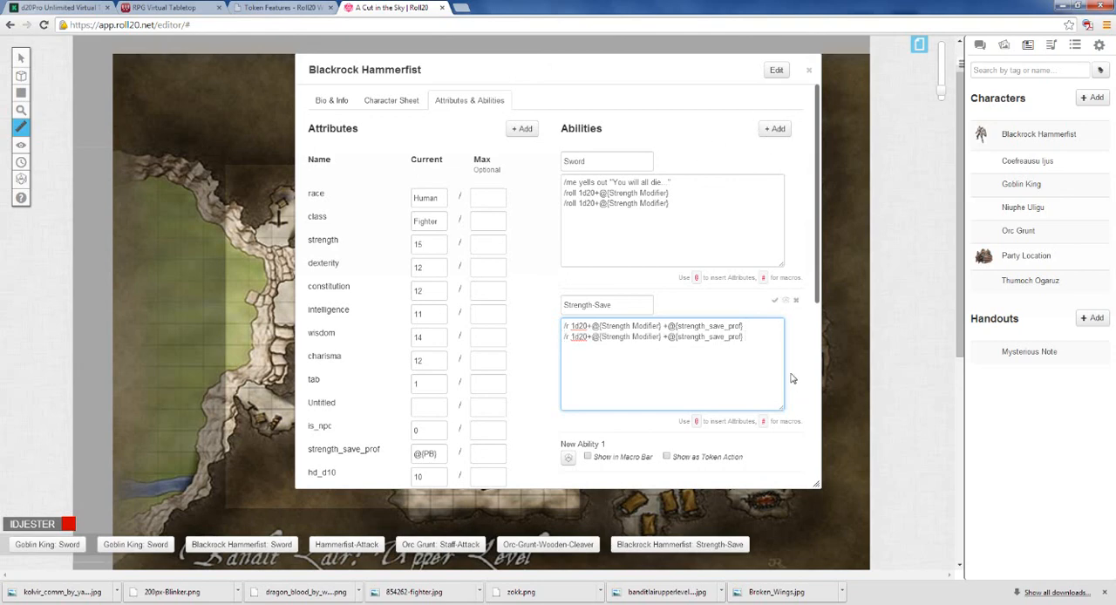
click(775, 302)
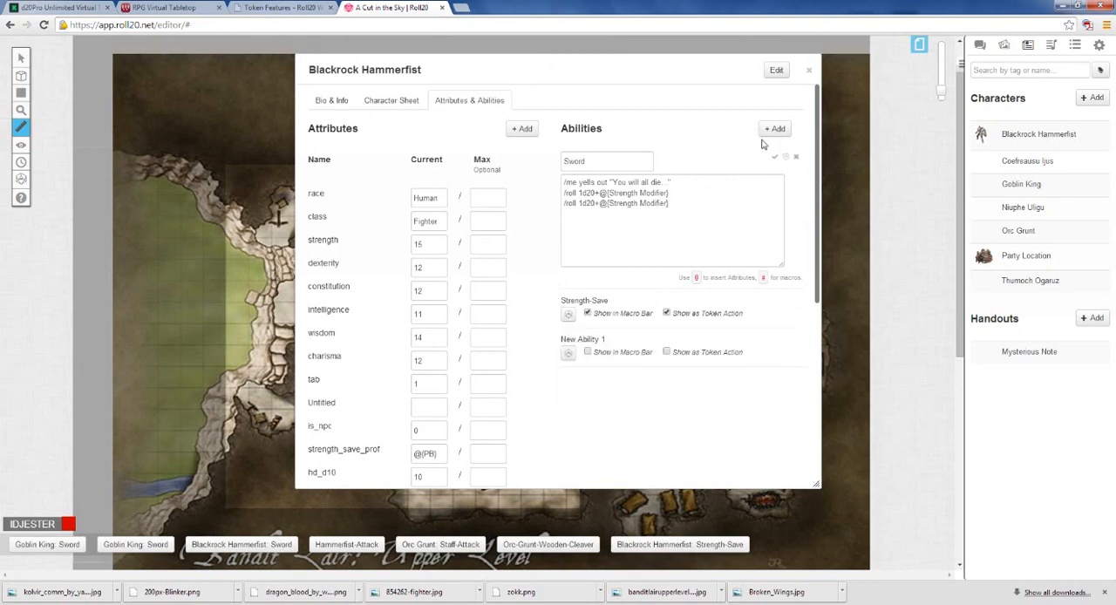
click(809, 70)
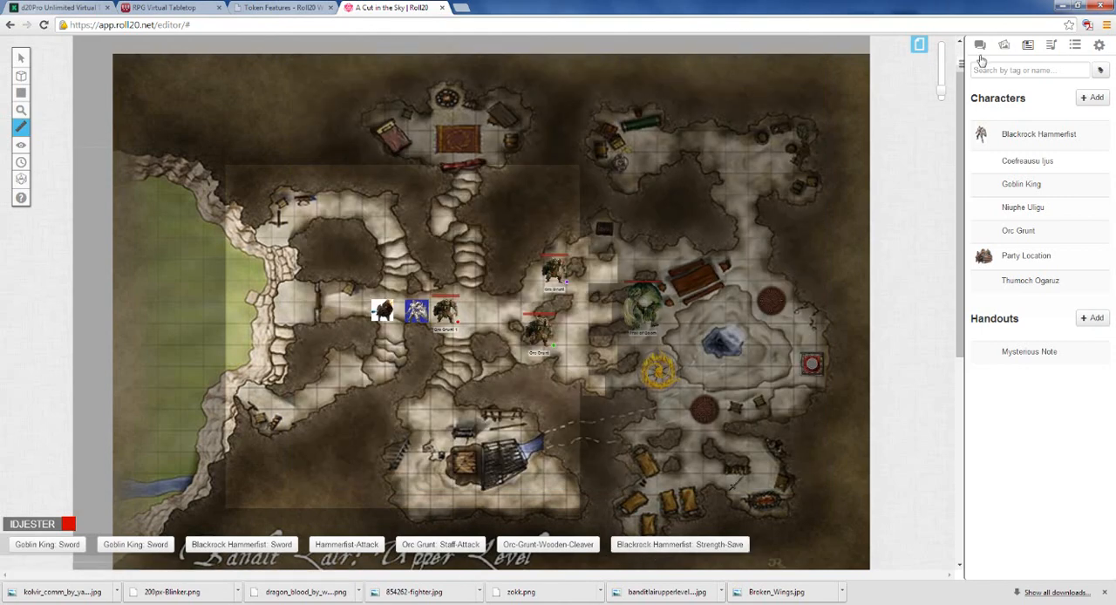
Step: Clear the current chat log and roll Blackrock Hammerfist's Strength-Save macro with the chat showing
click(1099, 45)
scroll(1044, 419, down, 3)
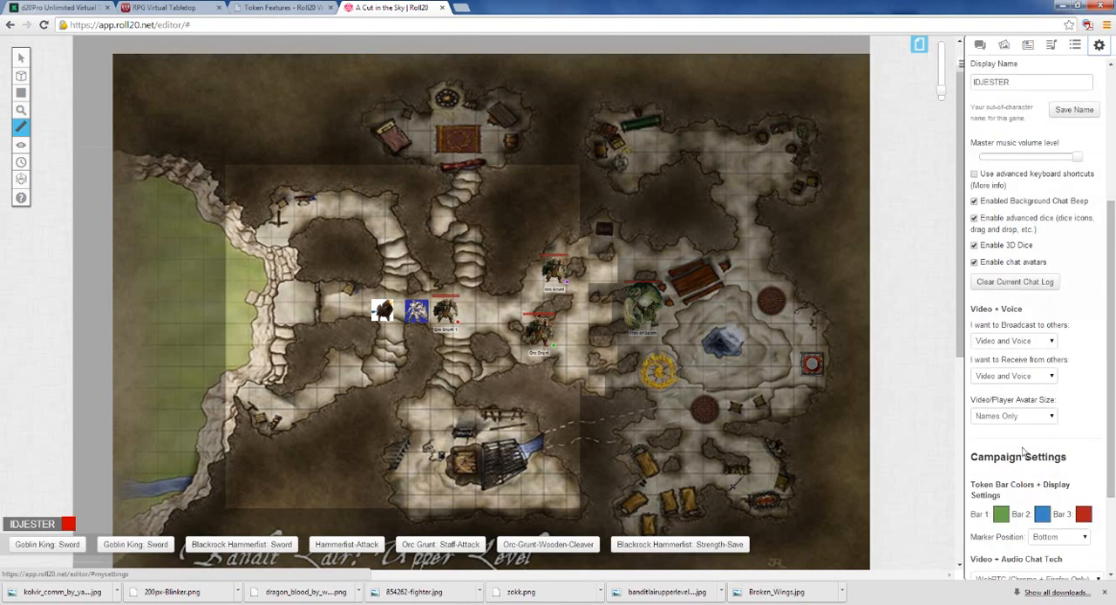
scroll(1042, 279, up, 1)
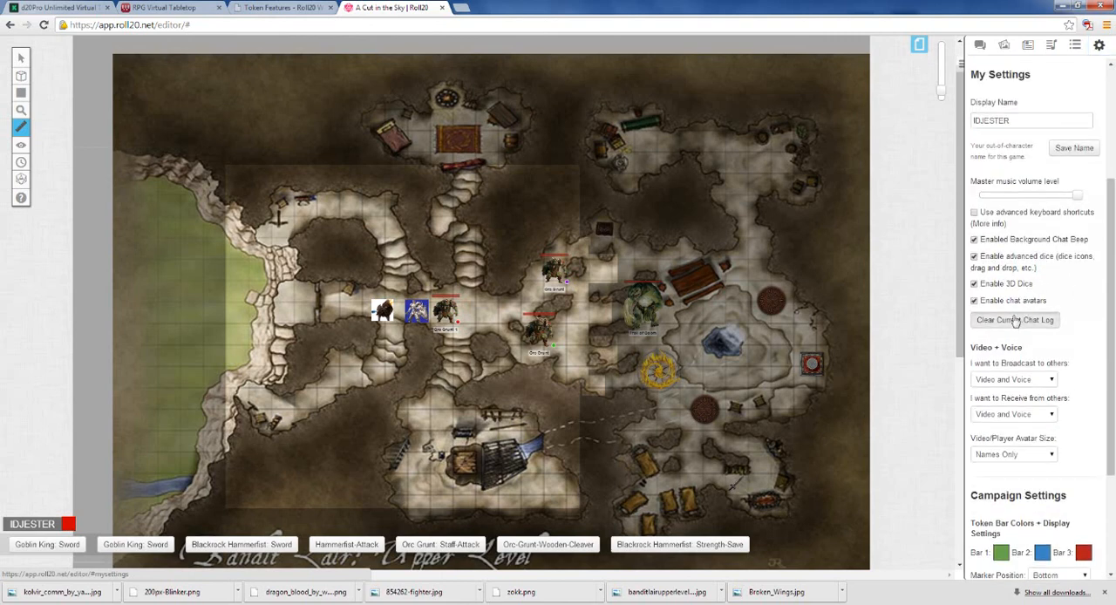
click(979, 46)
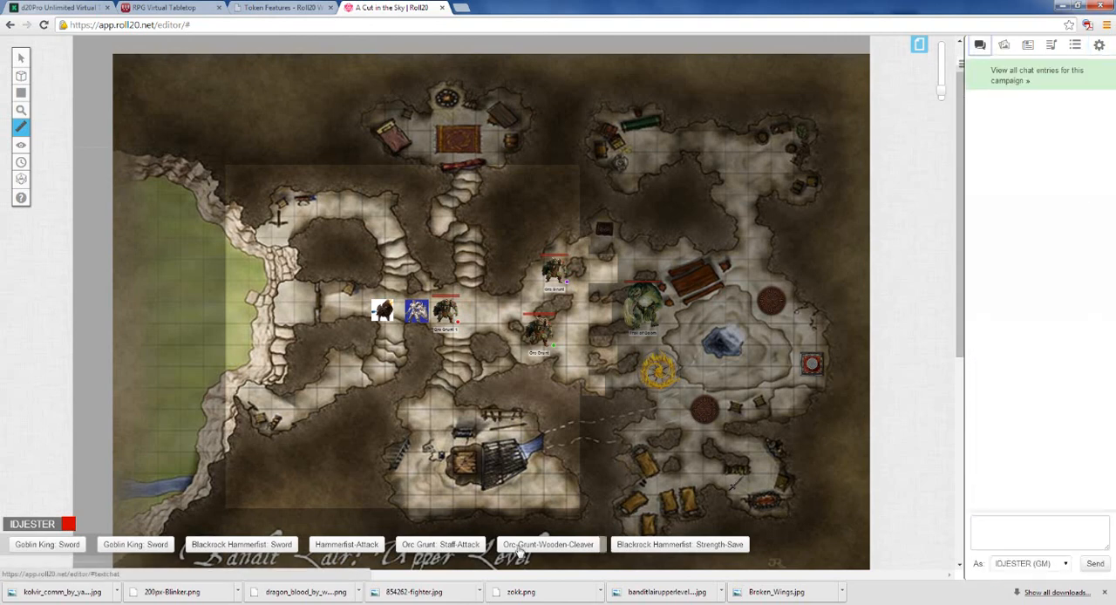
click(645, 544)
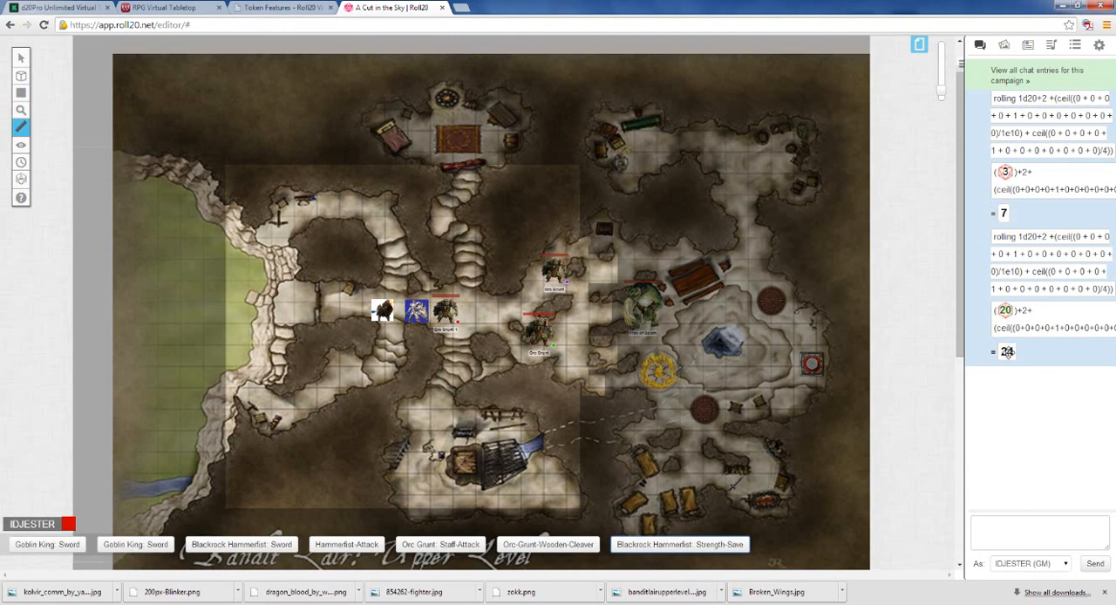
Step: Check the STR modifier and save proficiency on Blackrock Hammerfist's character sheet, and return to the roll results in the chat
click(1029, 47)
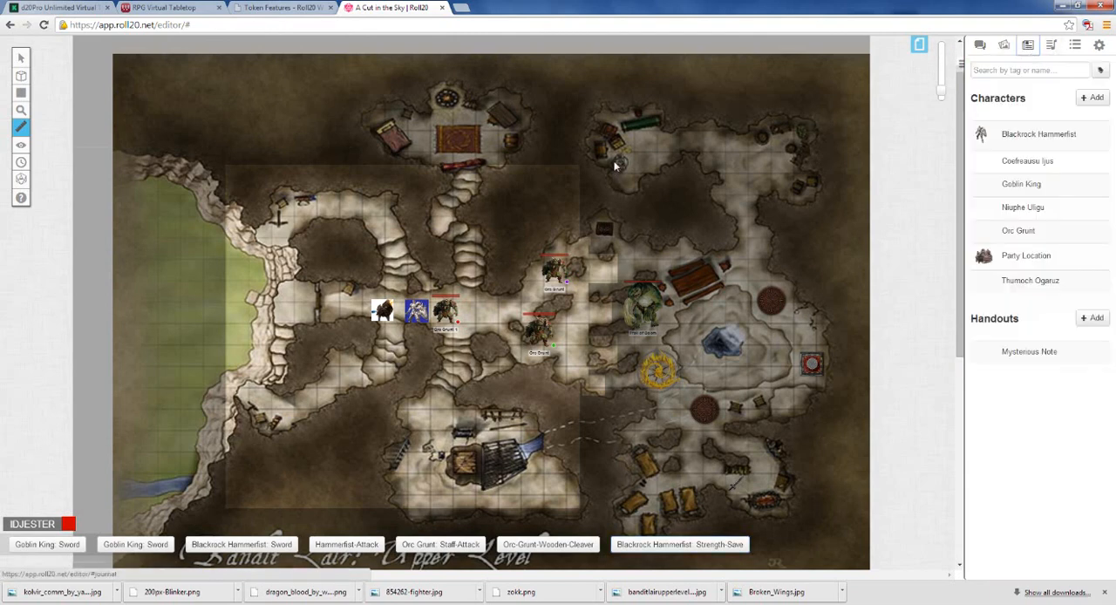
click(1007, 137)
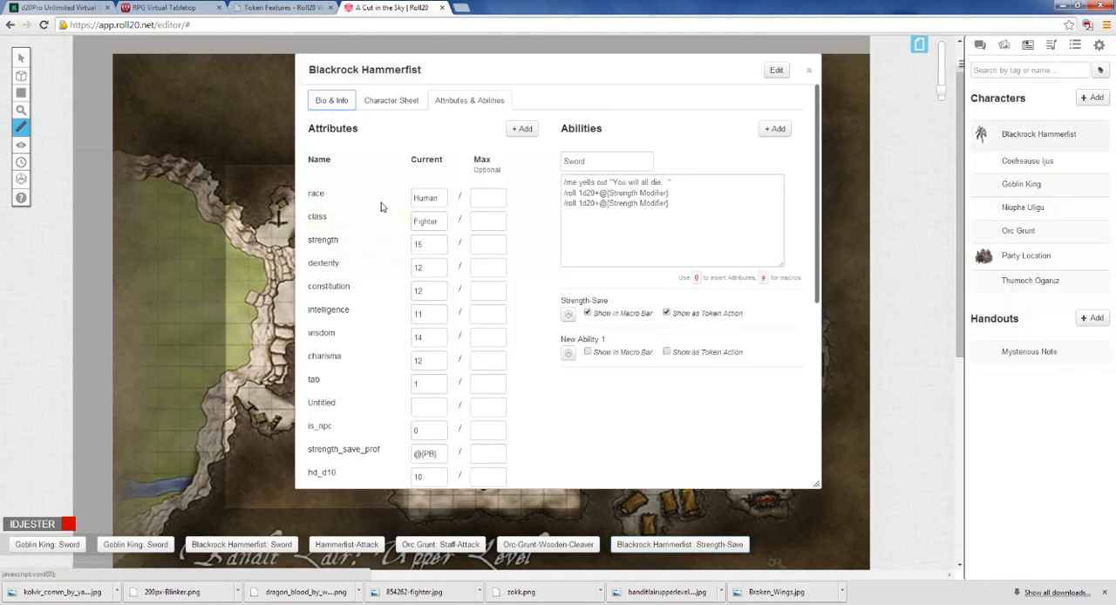
click(393, 102)
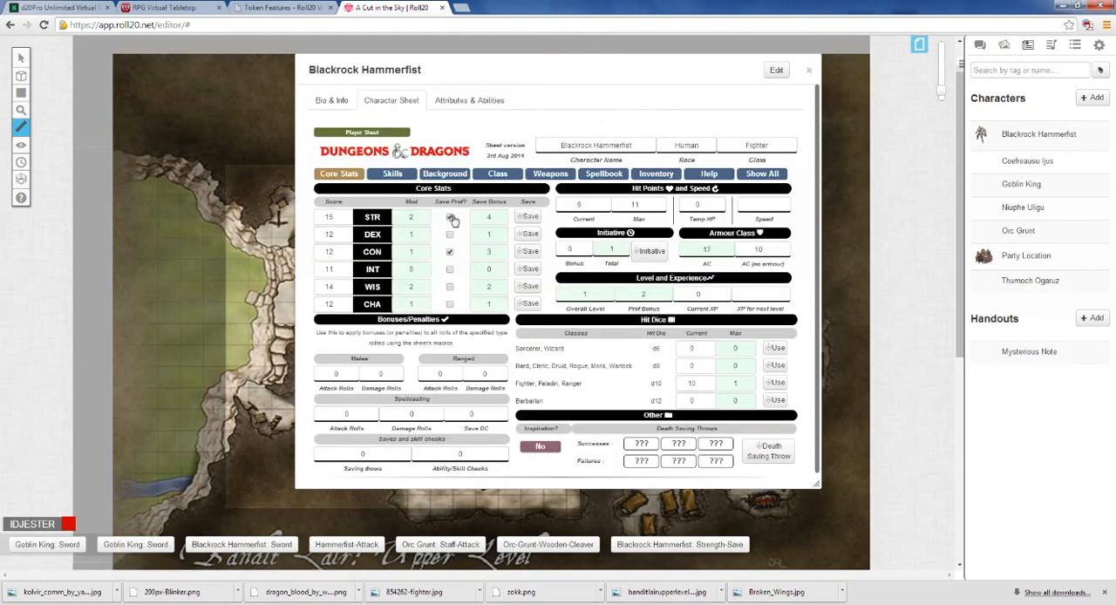
click(808, 71)
click(977, 48)
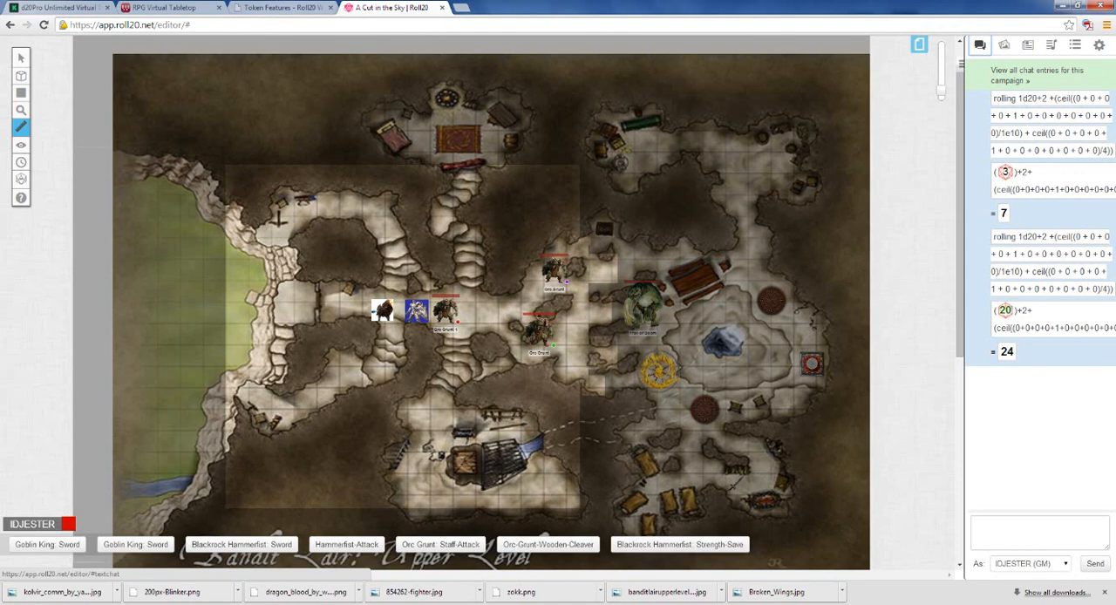
Step: Review Blackrock Hammerfist's attributes and abilities once more and close the character
click(1028, 44)
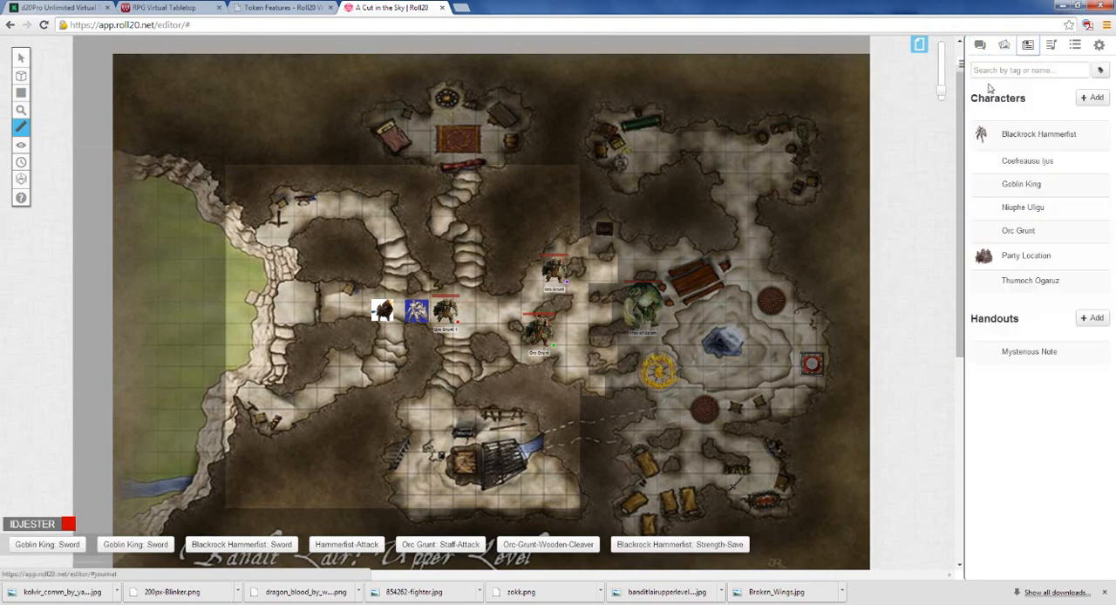
click(1038, 133)
click(494, 101)
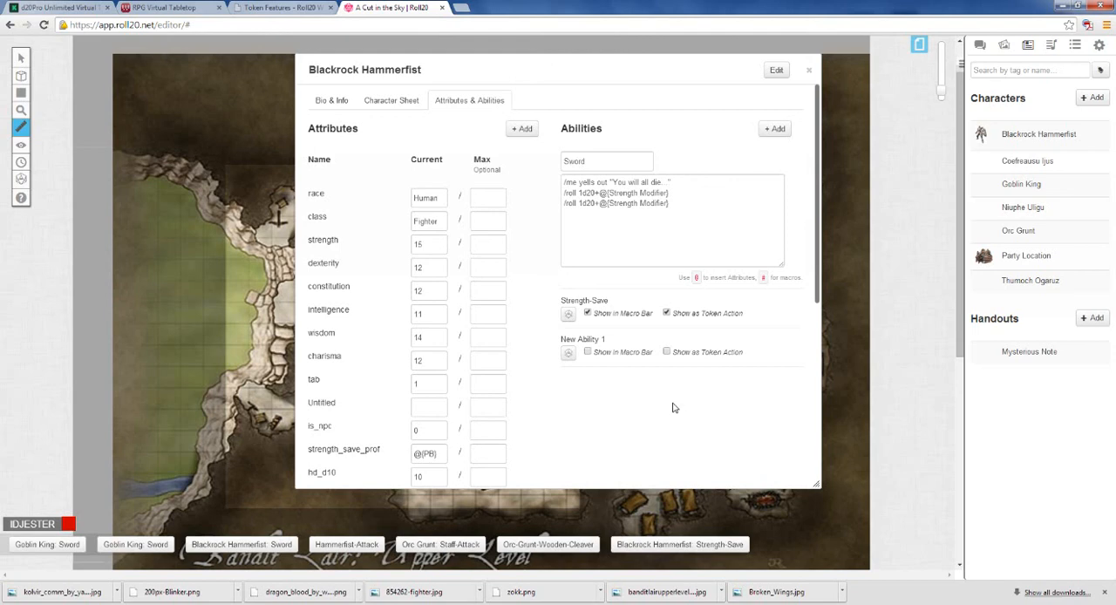
click(808, 70)
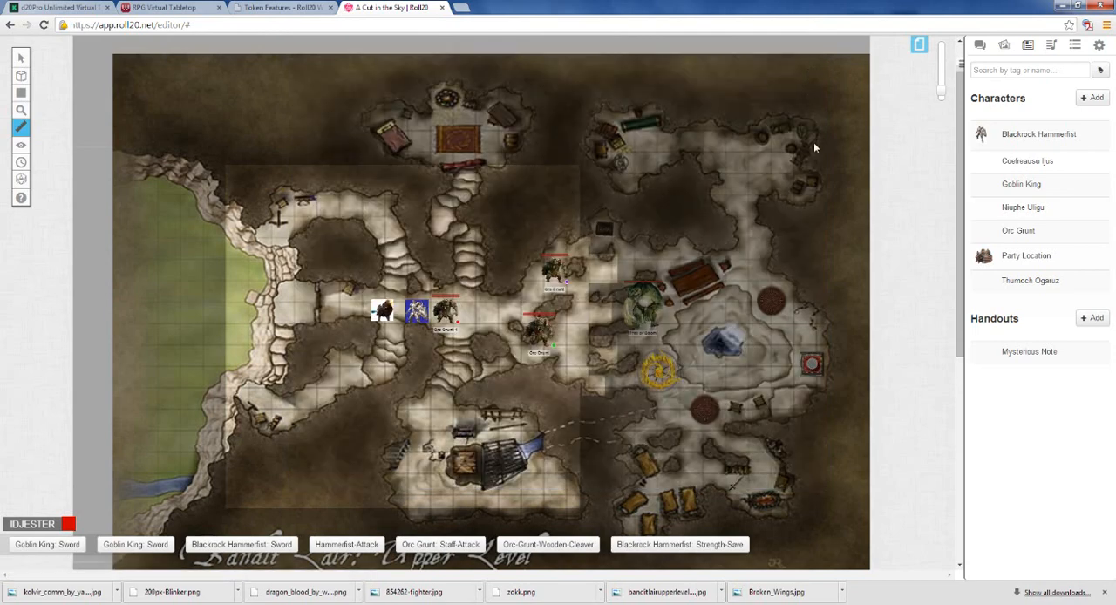